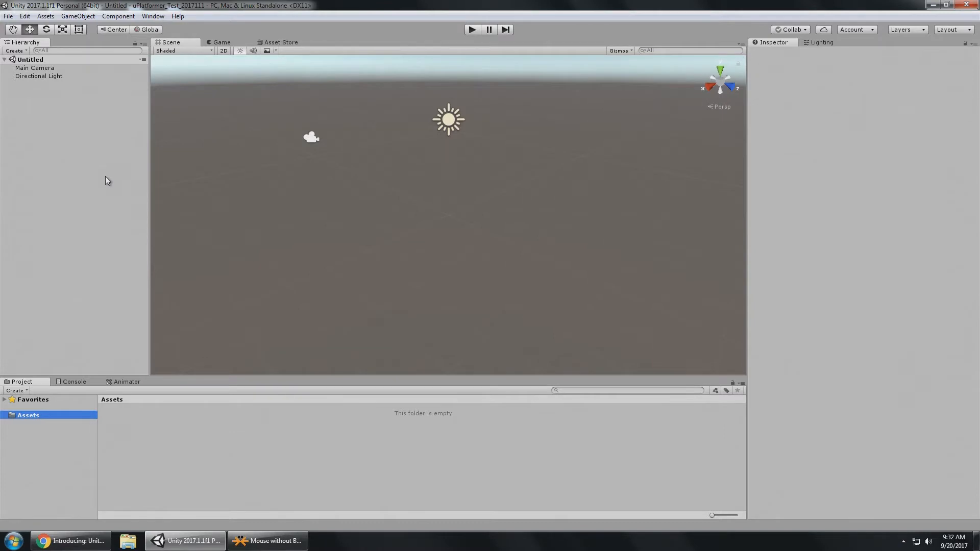
- Import the custom package uPlatformer_002 into the project with all of its contents
left_click(46, 17)
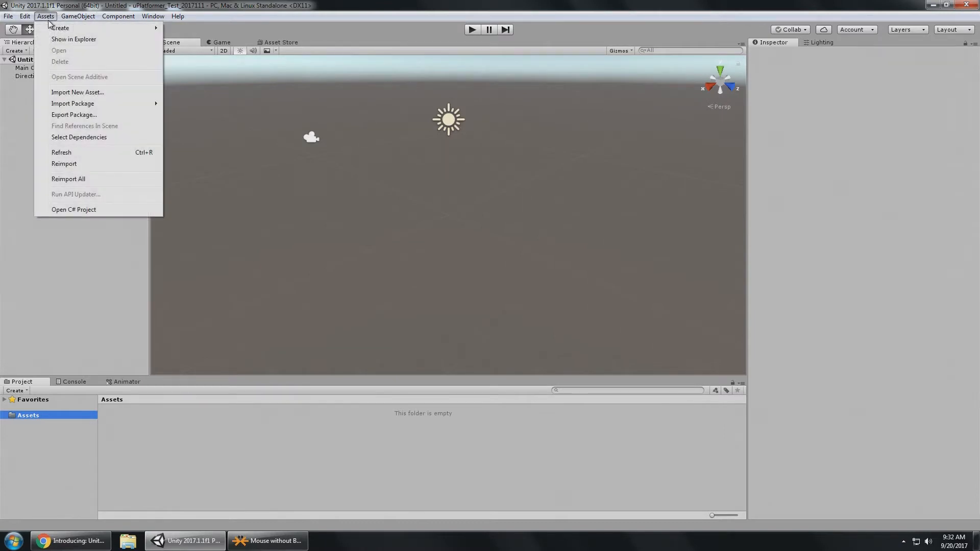
left_click(47, 18)
left_click(44, 18)
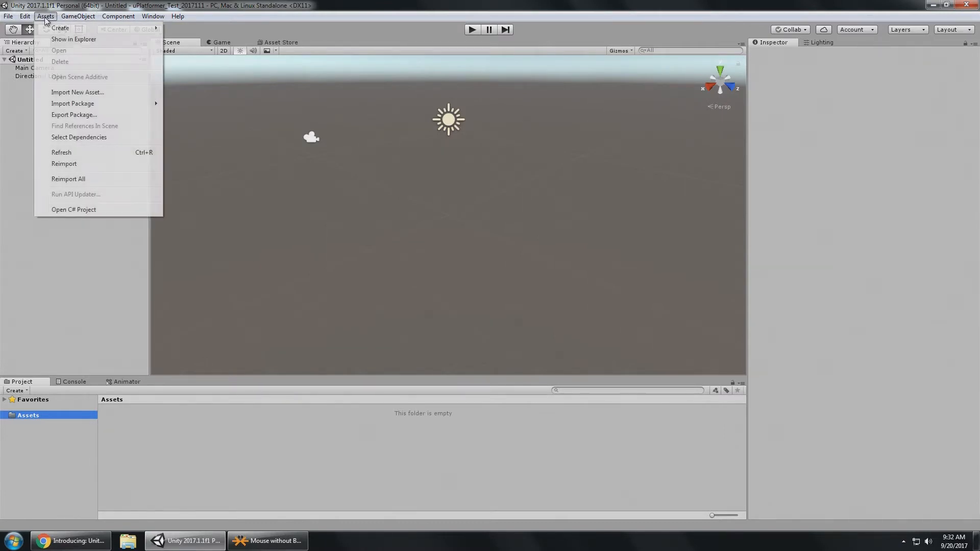
mouse_move(85, 105)
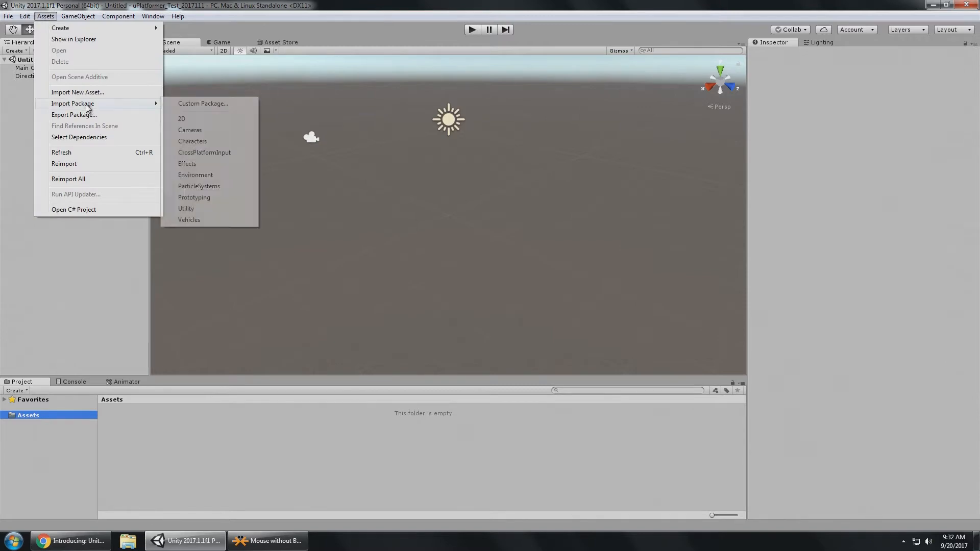
left_click(191, 106)
double_click(336, 255)
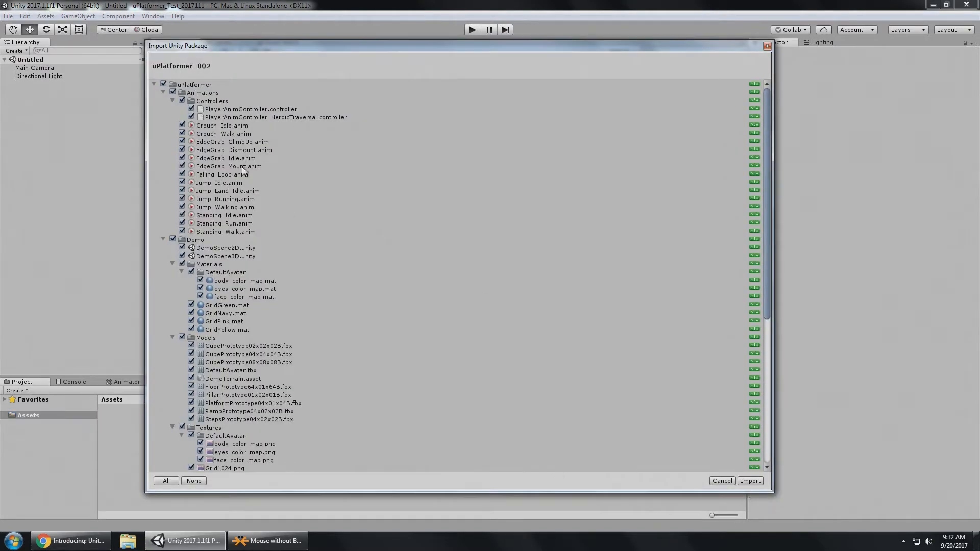
scroll(350, 133, "down", 5)
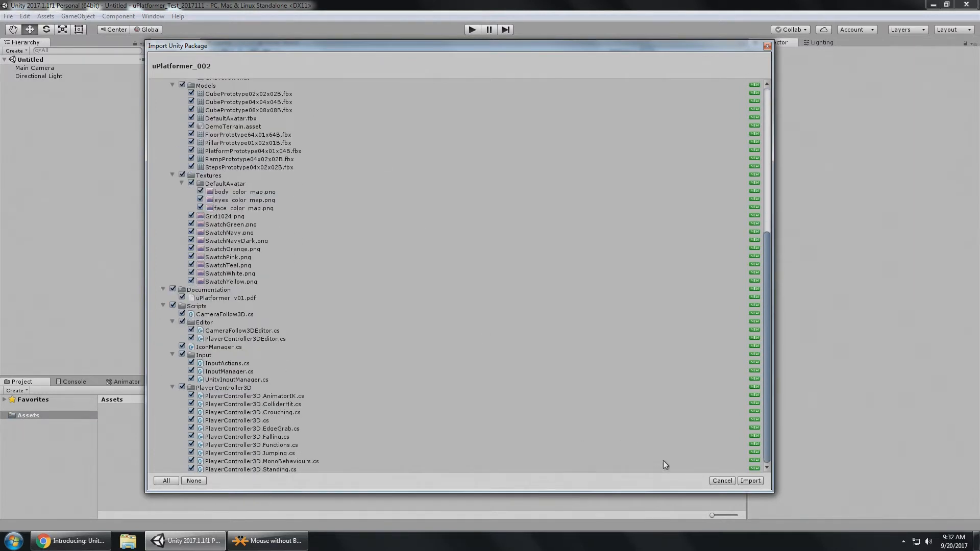
left_click(750, 480)
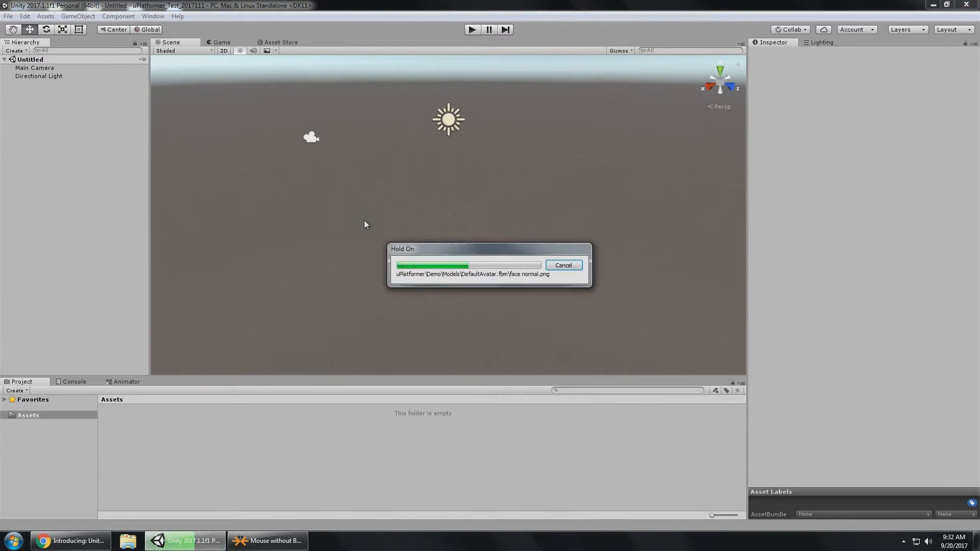
- Open the PDF in the uPlatformer Documentation folder and read through to the Initial Setup instructions
left_click(40, 425)
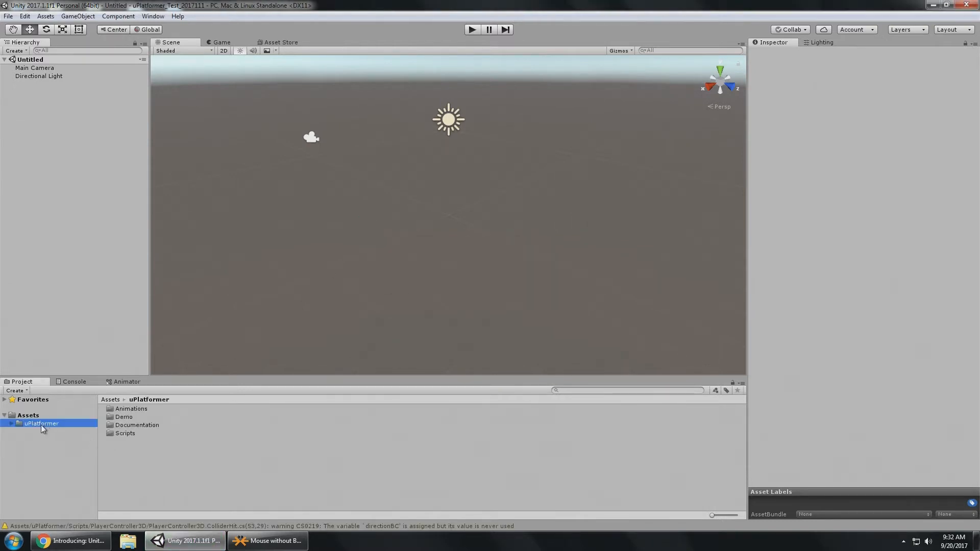
double_click(41, 424)
left_click(52, 447)
double_click(136, 408)
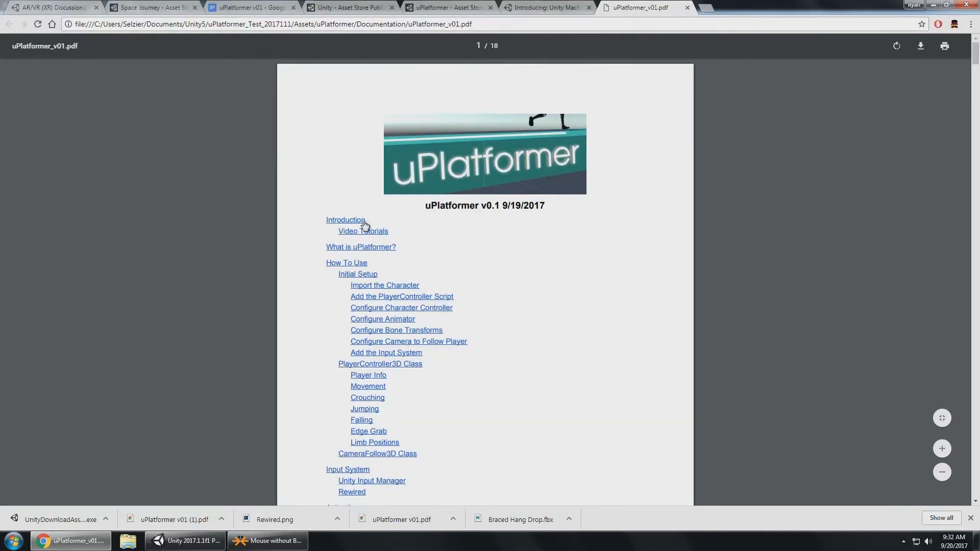
scroll(538, 263, "down", 12)
scroll(541, 264, "down", 12)
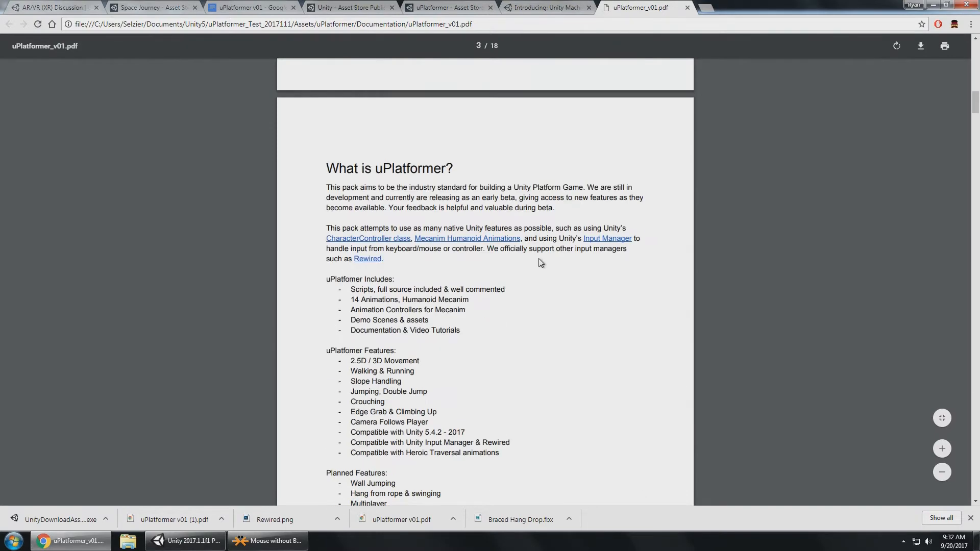
scroll(539, 260, "down", 2)
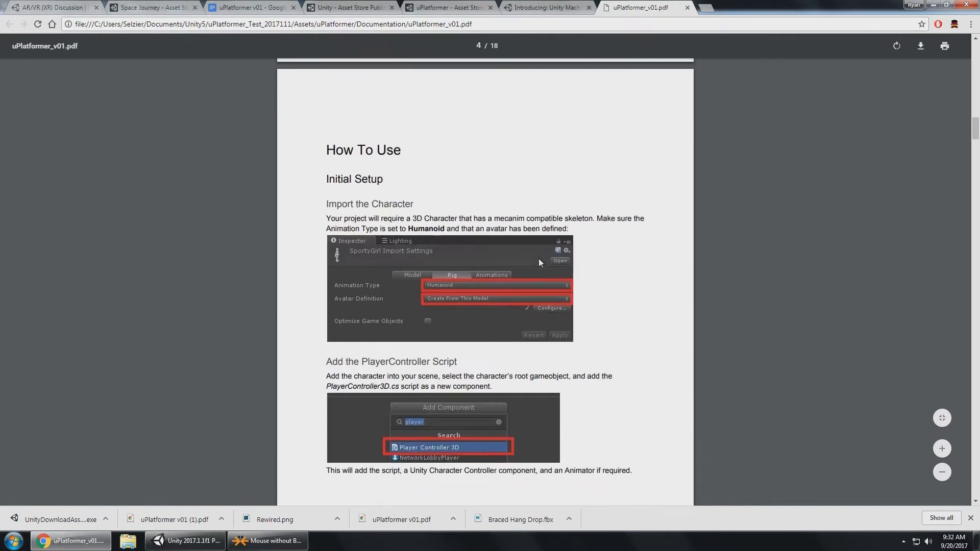
- Return to Unity, open DemoScene2D from the uPlatformer Demo folder and start play mode
left_click(188, 540)
left_click(30, 440)
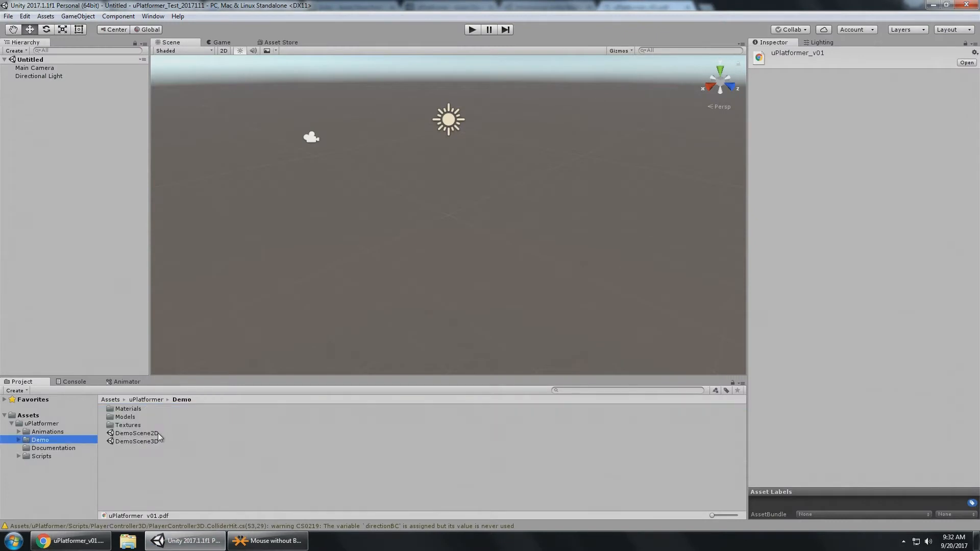
double_click(153, 435)
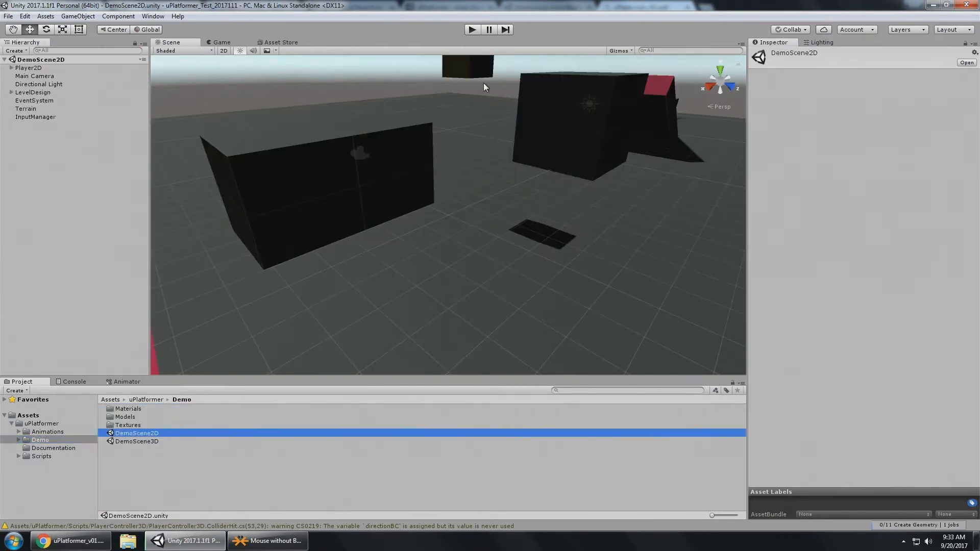
left_click(472, 29)
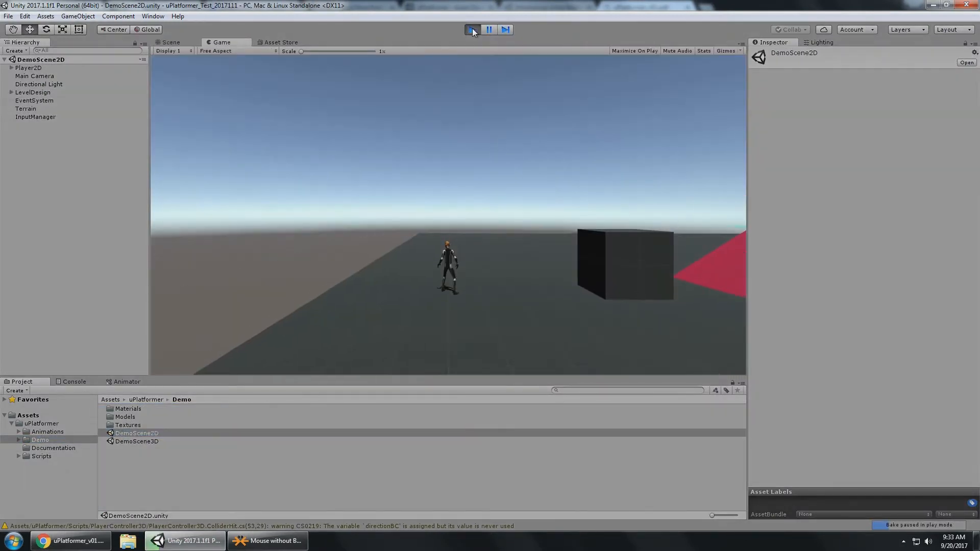
- Test the 2D character by running, jumping and climbing across the blocks, ramp and stairs, and stop play mode
key("Right")
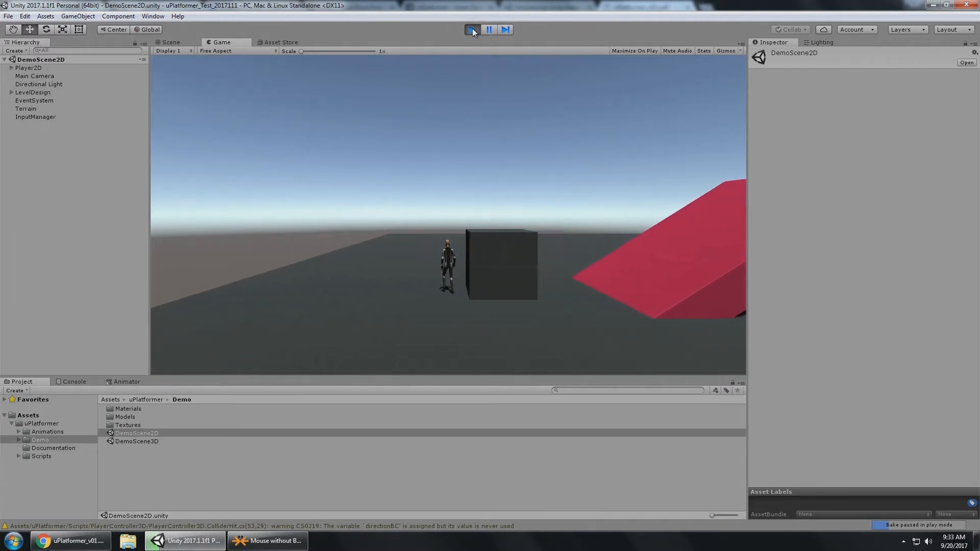
key("Left")
key("Right")
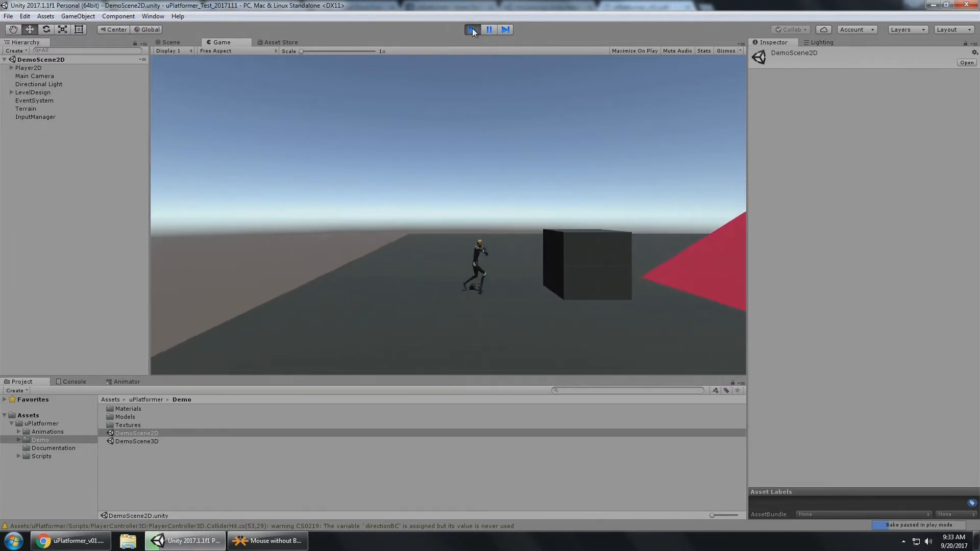
key("space")
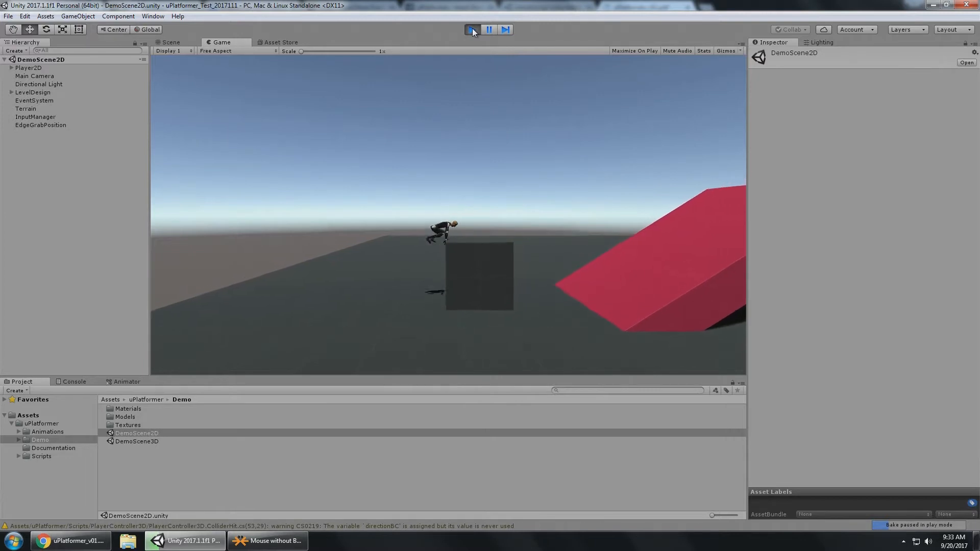
key("Right")
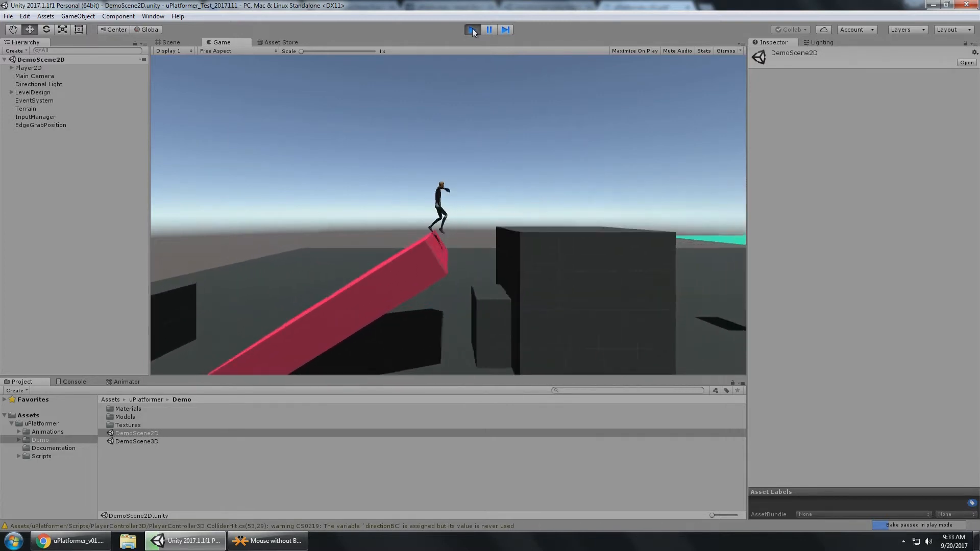
key("space")
key("space")
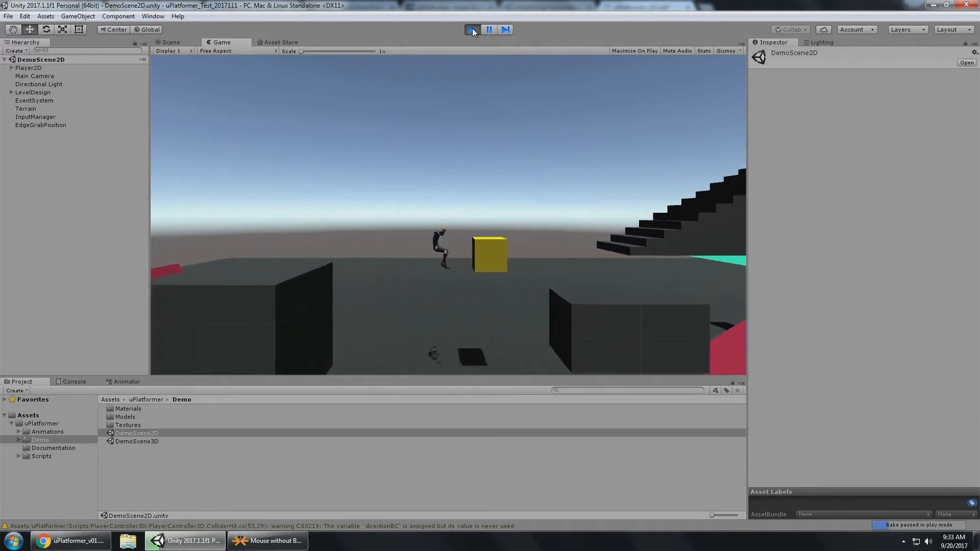
key("Right")
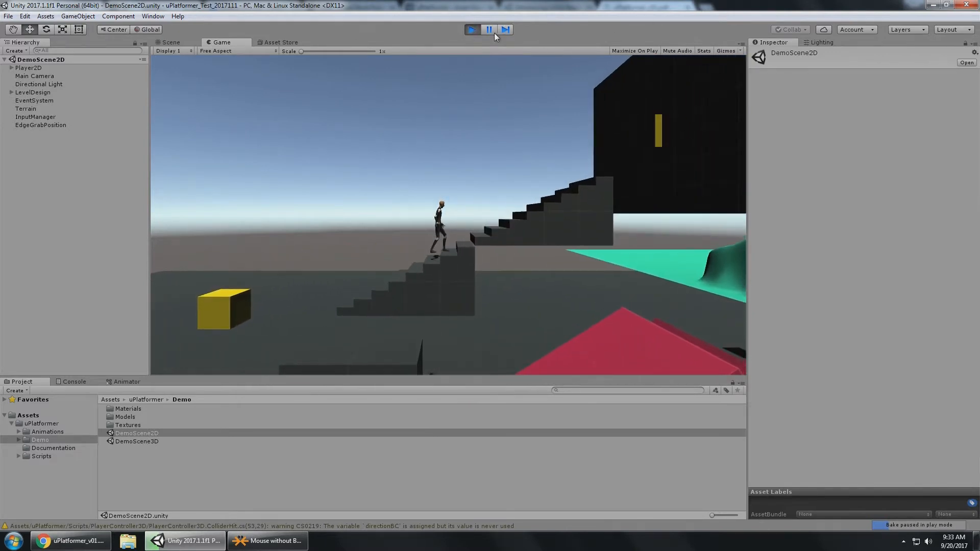
left_click(472, 29)
- Open DemoScene3D, play it briefly and look over the level around the character in the scene
double_click(134, 440)
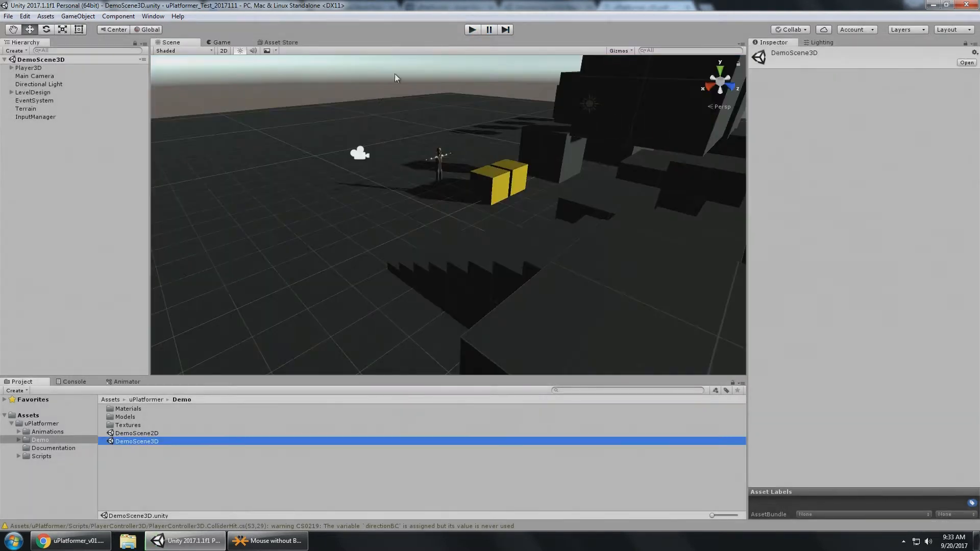
left_click(473, 30)
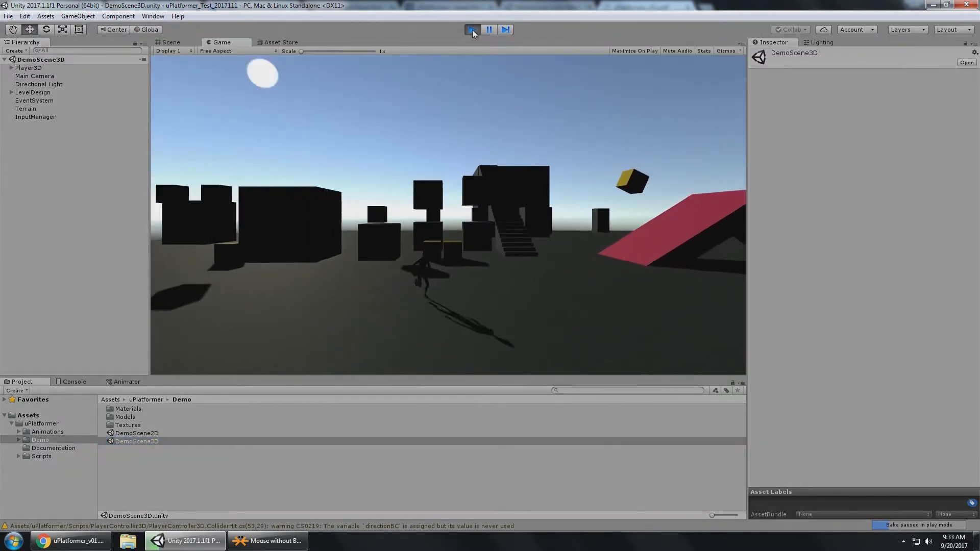
left_click(473, 30)
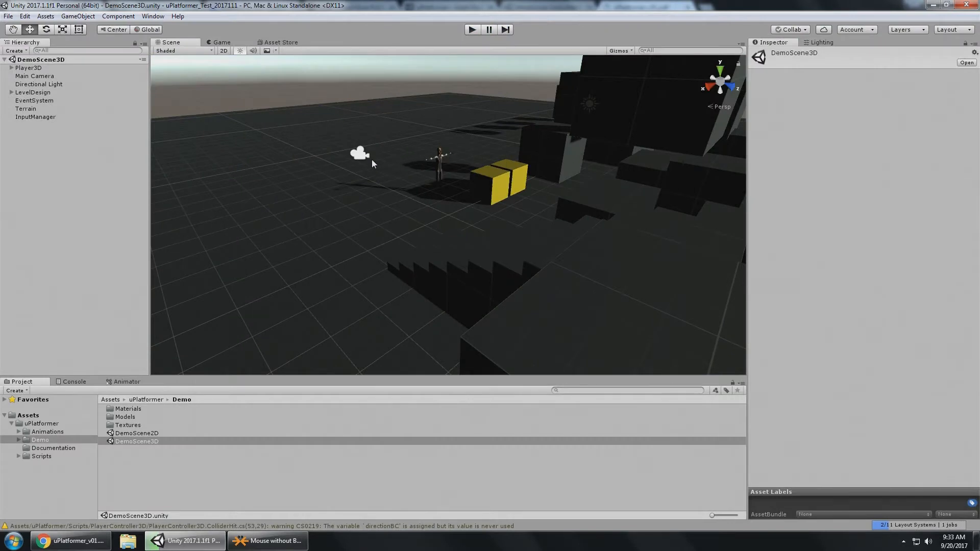
left_click_drag(372, 159, 556, 220, "alt")
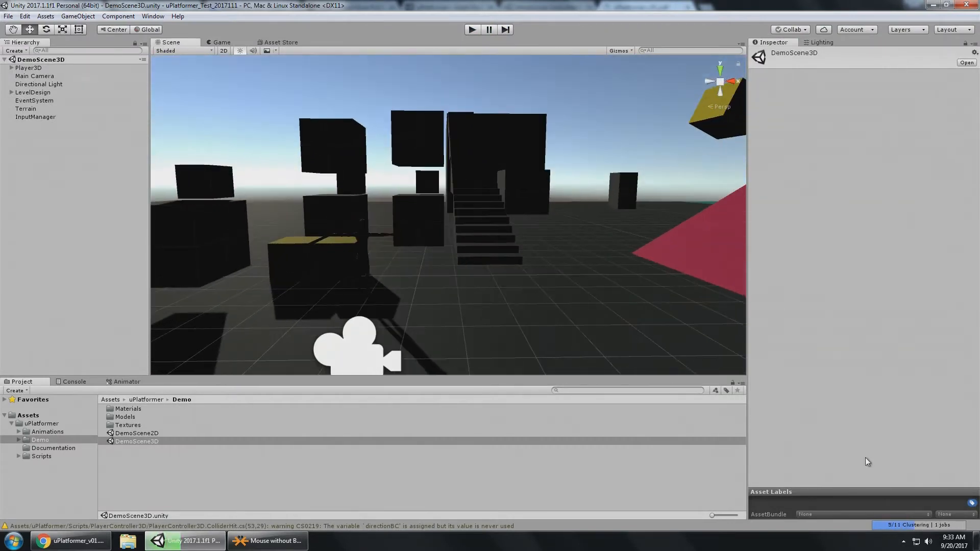
left_click_drag(386, 233, 449, 262, "alt")
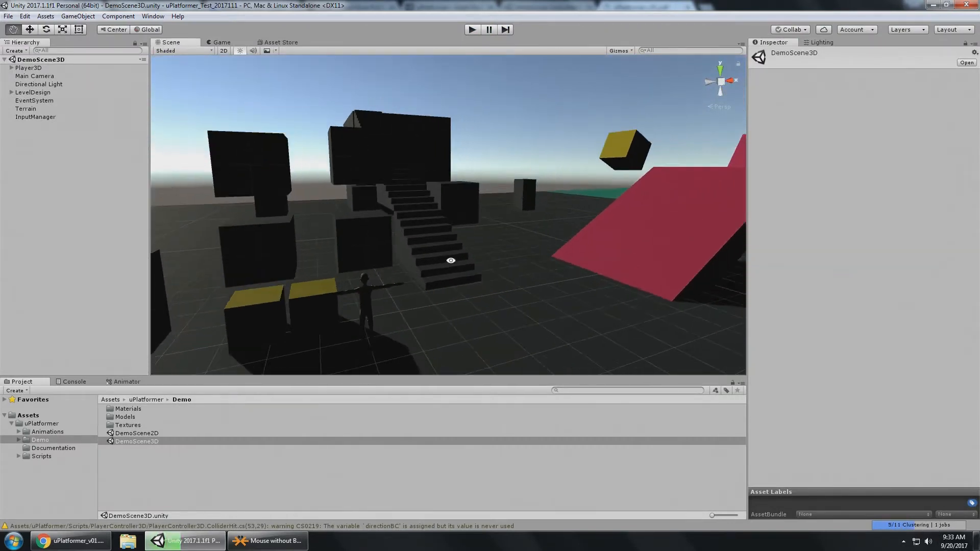
left_click(29, 29)
- Create a new scene and add a 3D plane to it
left_click(8, 16)
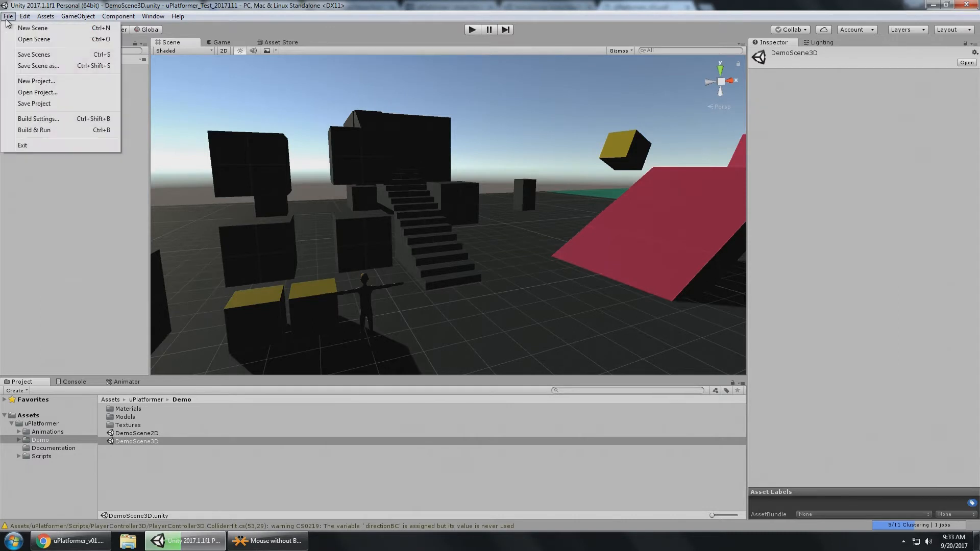
left_click(31, 28)
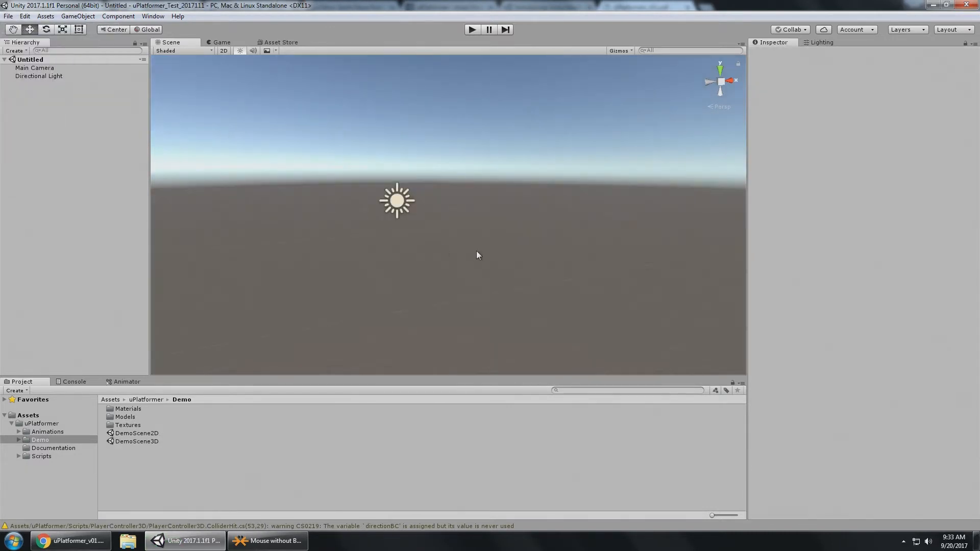
right_click(42, 149)
mouse_move(92, 240)
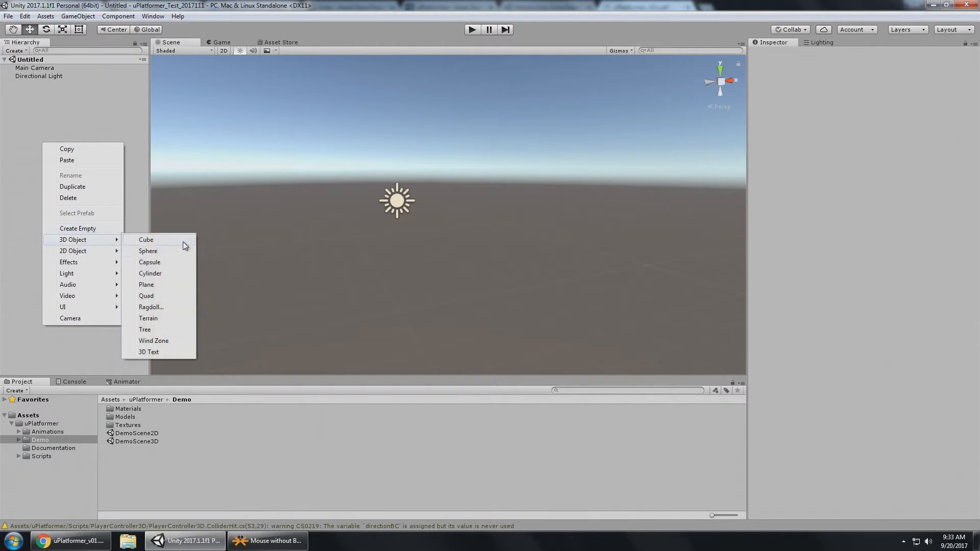
left_click(161, 284)
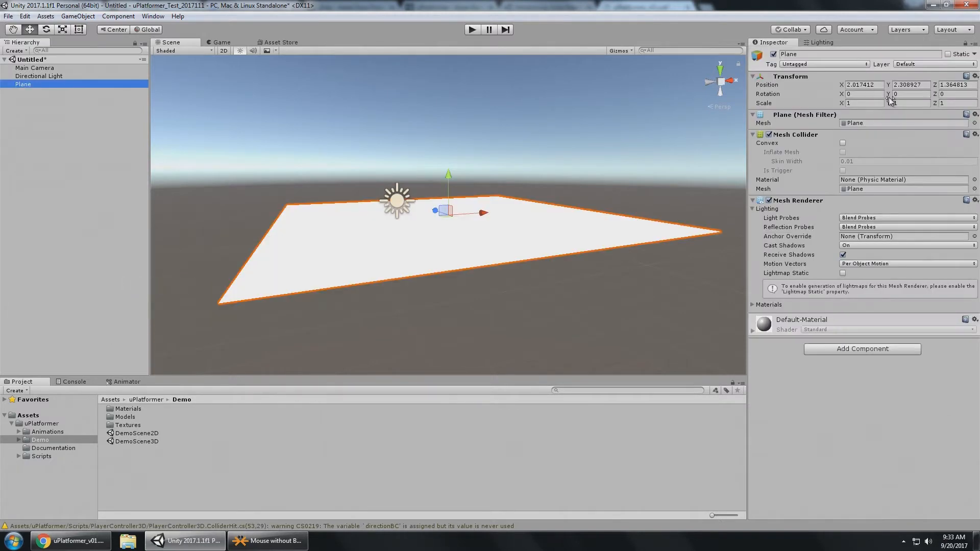
- Set the plane's position to 0 on X, Y and Z
left_click(873, 86)
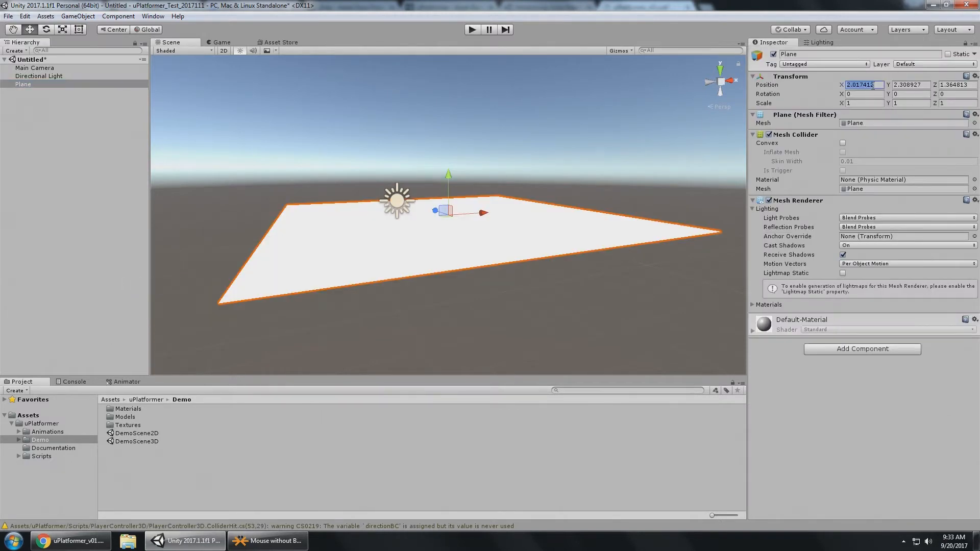
type("0")
key("Tab")
type("0")
key("Tab")
type("0")
left_click_drag(452, 186, 512, 143, "alt")
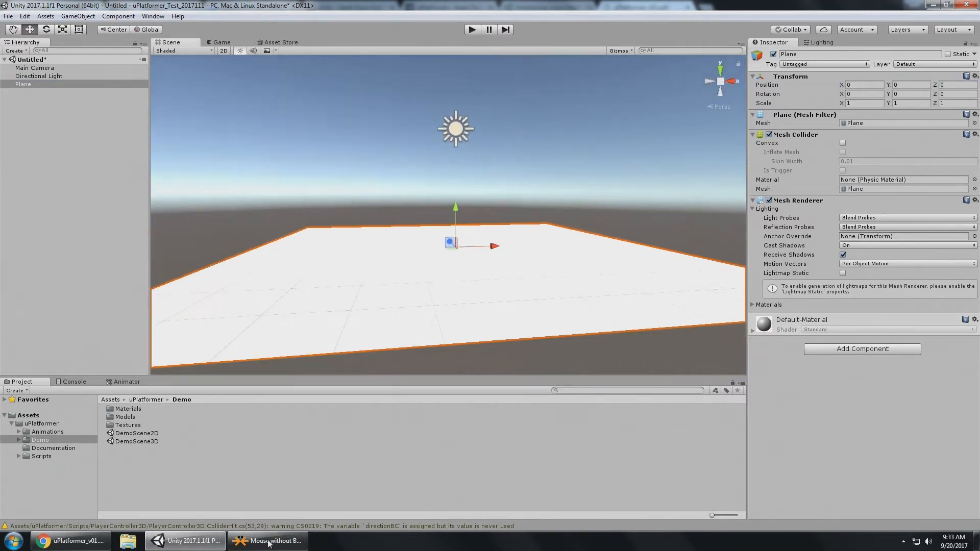
- Check the Import the Character section of the uPlatformer PDF in Chrome and return to Unity
left_click(70, 541)
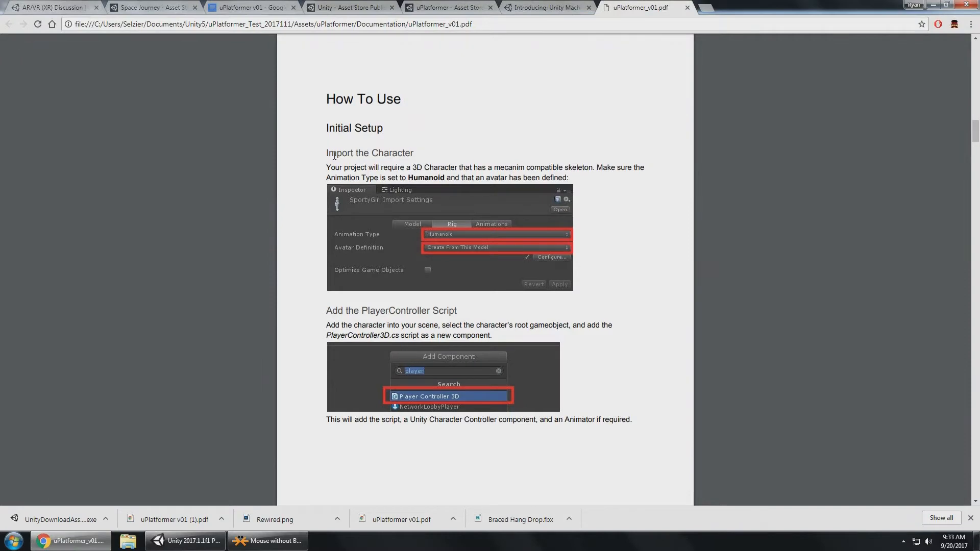
left_click_drag(327, 153, 414, 153)
key("alt+Tab")
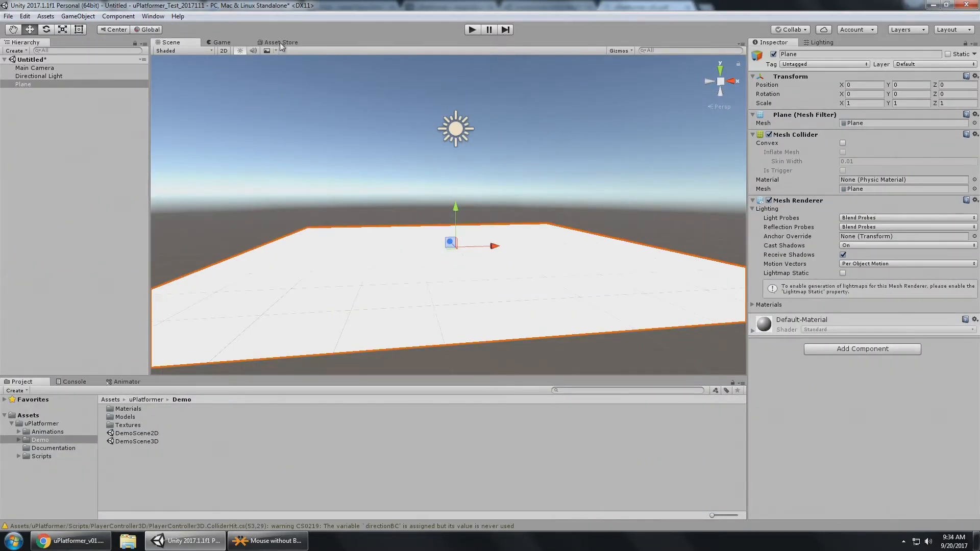
- Import the complete Space Robot Kyle package from the Asset Store into the project
left_click(280, 42)
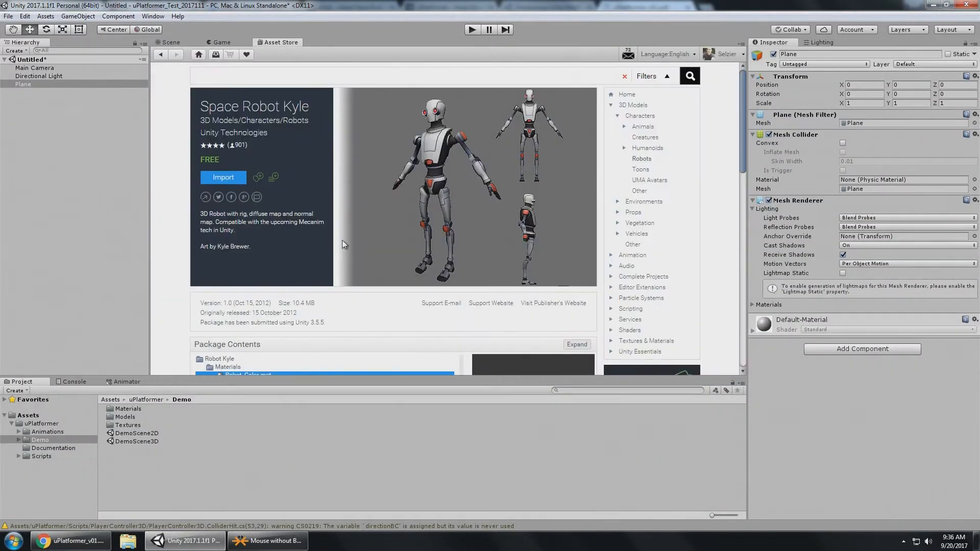
left_click(222, 177)
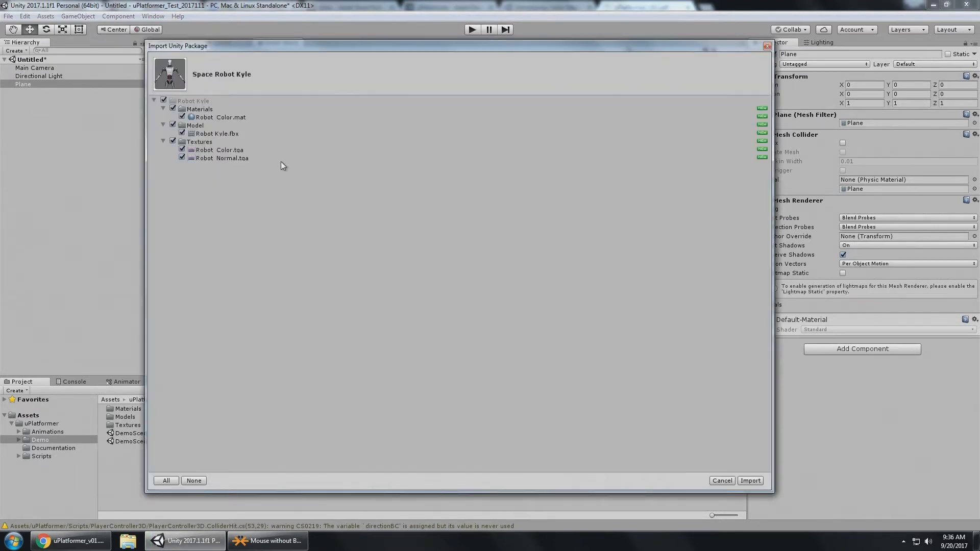
left_click(750, 480)
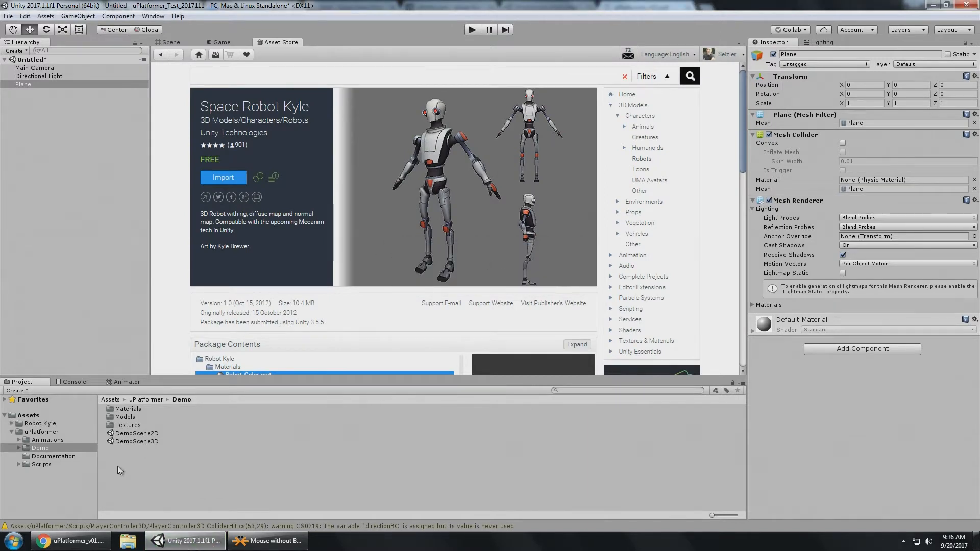
- Show the scene view, then check the required animation type in the Import the Character section of the PDF in Chrome and return to Unity
left_click(170, 43)
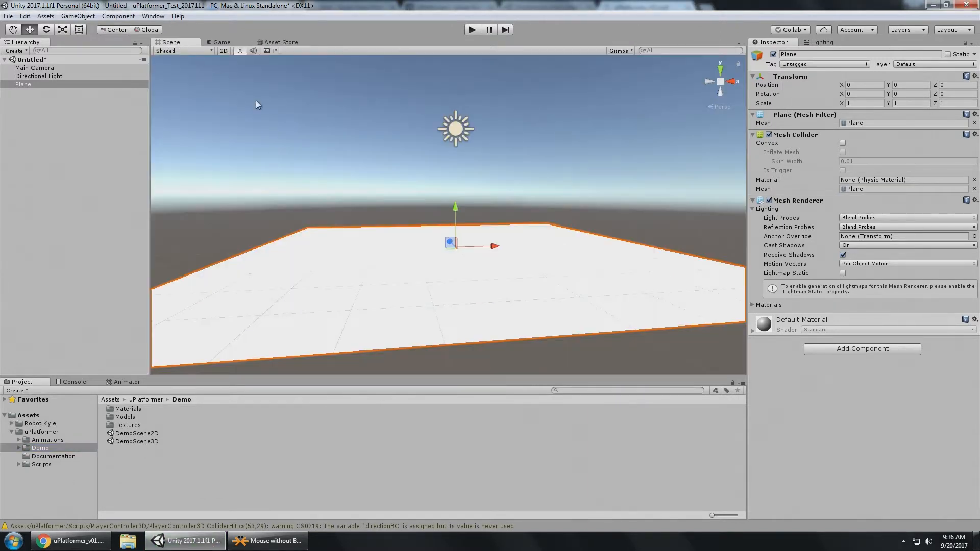
left_click_drag(318, 207, 284, 290, "alt")
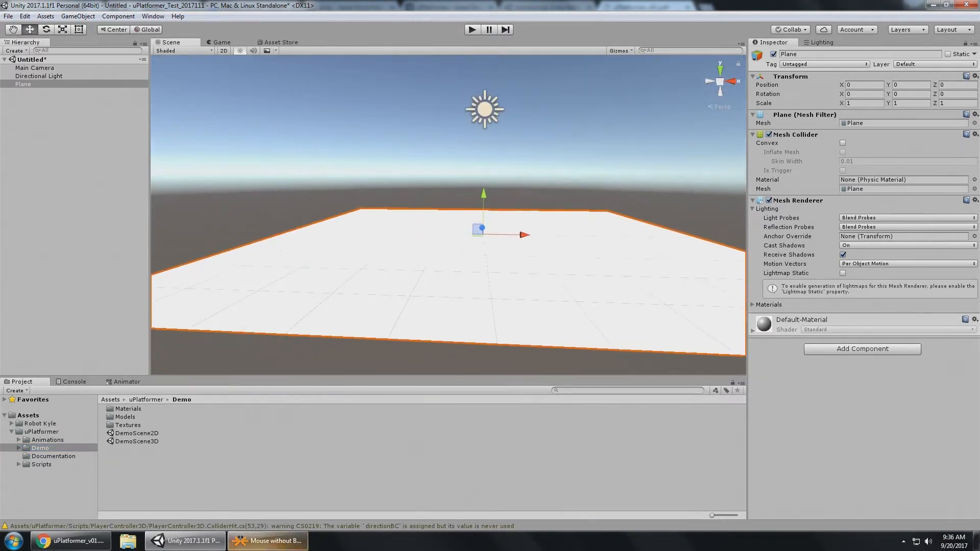
left_click(71, 540)
left_click(423, 170)
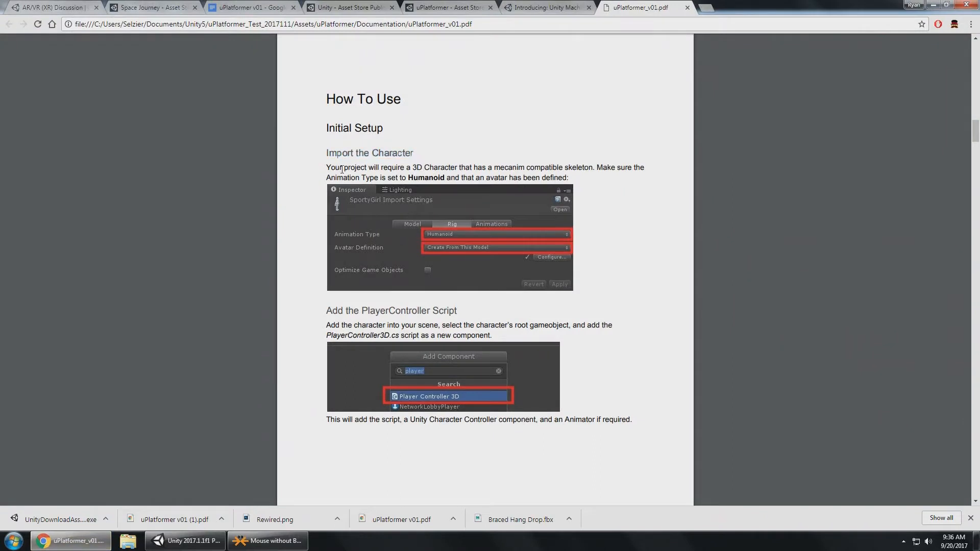
left_click_drag(345, 169, 486, 174)
left_click(485, 178)
key("alt+Tab")
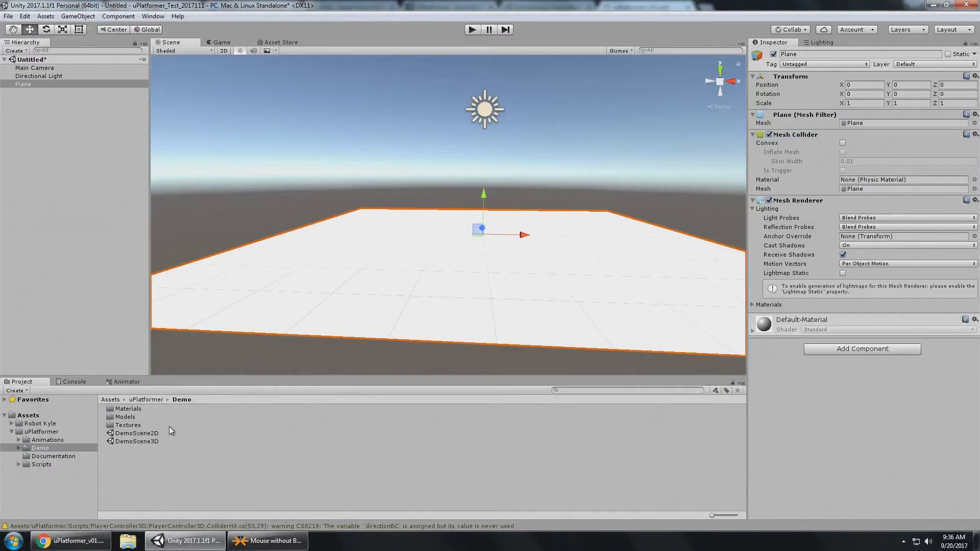
- Locate the Robot Kyle model in the Robot Kyle package's Model folder and show its import settings
left_click(37, 424)
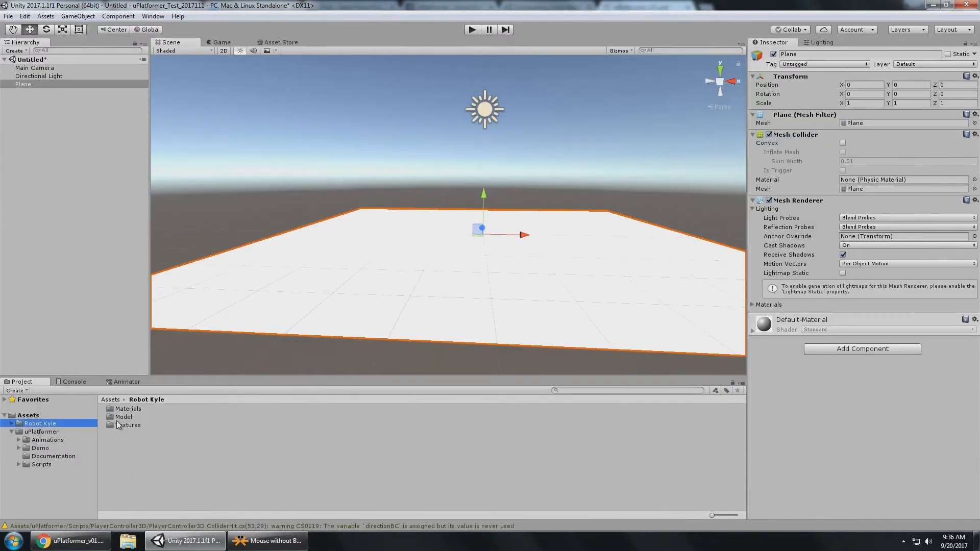
left_click(12, 424)
left_click(56, 432)
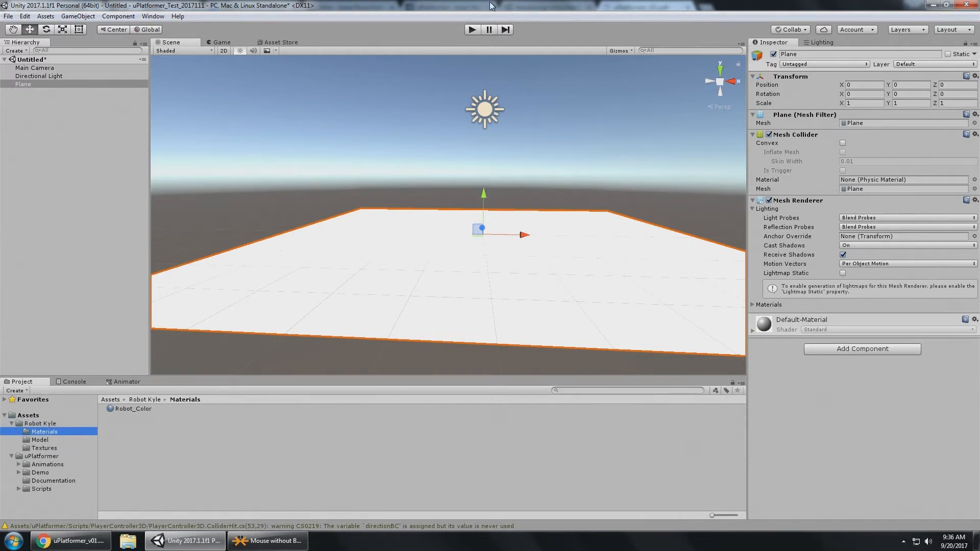
left_click(62, 449)
left_click(56, 434)
left_click(52, 439)
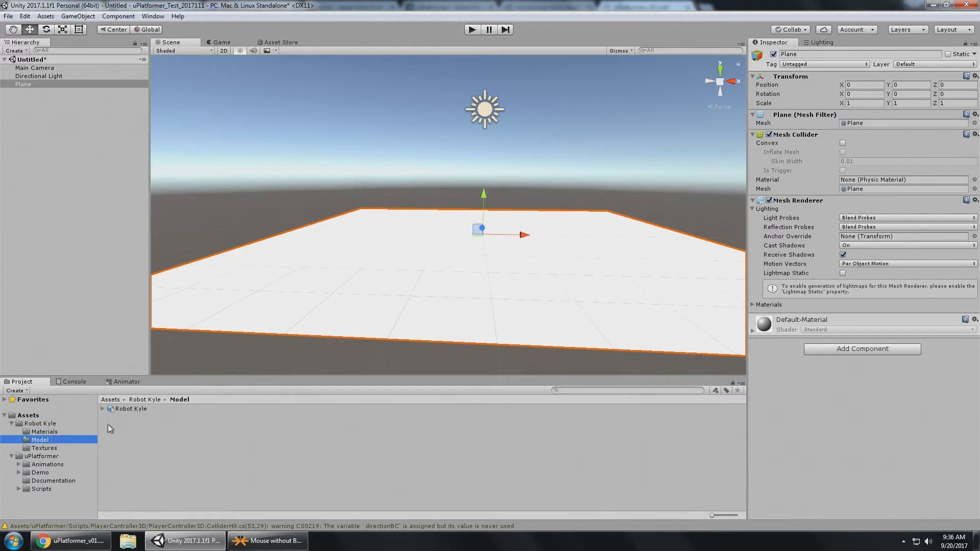
left_click(131, 409)
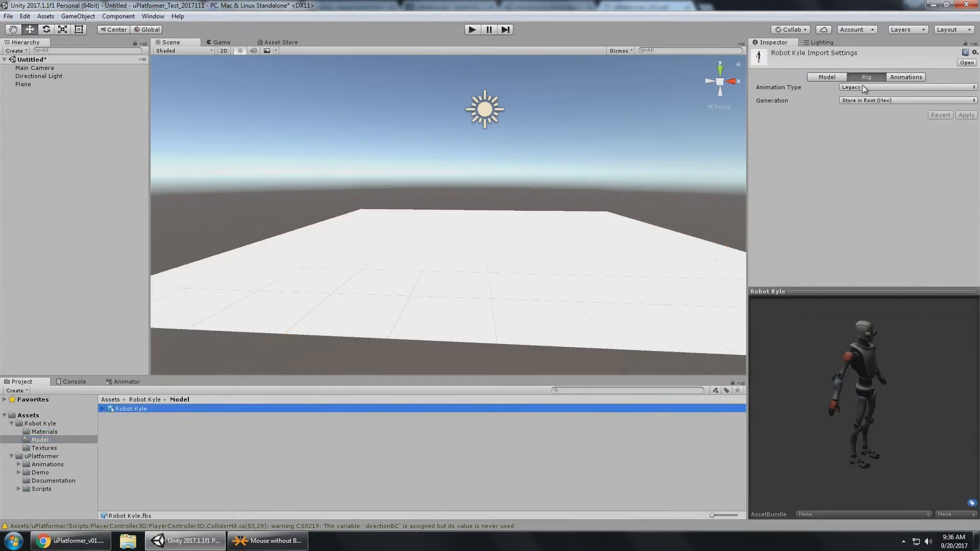
- Set the Robot Kyle model's rig animation type to Humanoid and apply the change
left_click(906, 77)
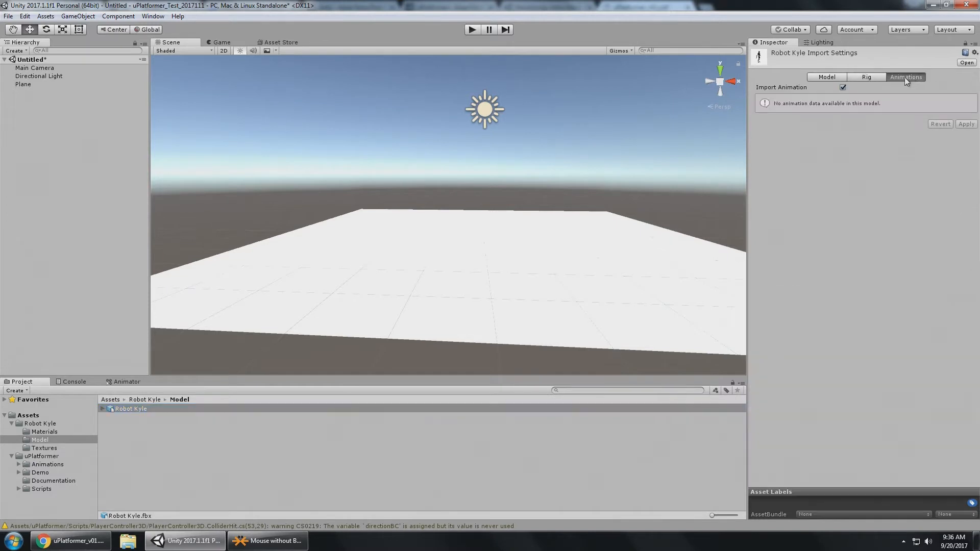
left_click(874, 79)
left_click(863, 86)
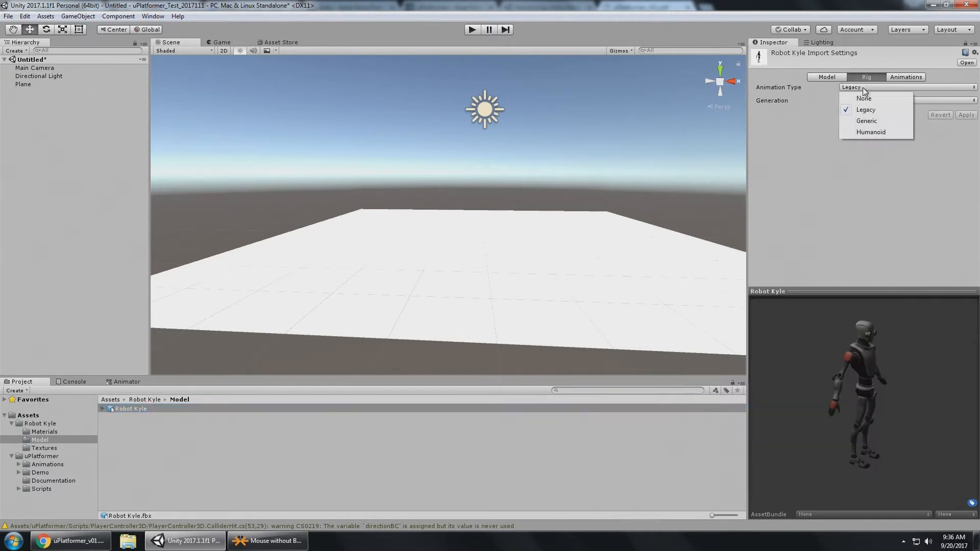
left_click(873, 133)
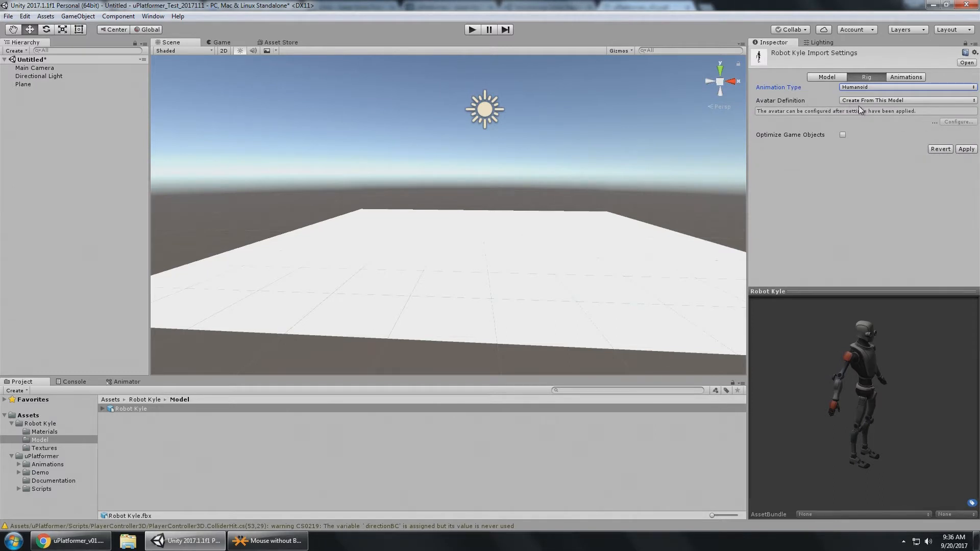
left_click(962, 149)
- Open the Robot Kyle avatar for configuration, saving the modified scene as Test
left_click(950, 111)
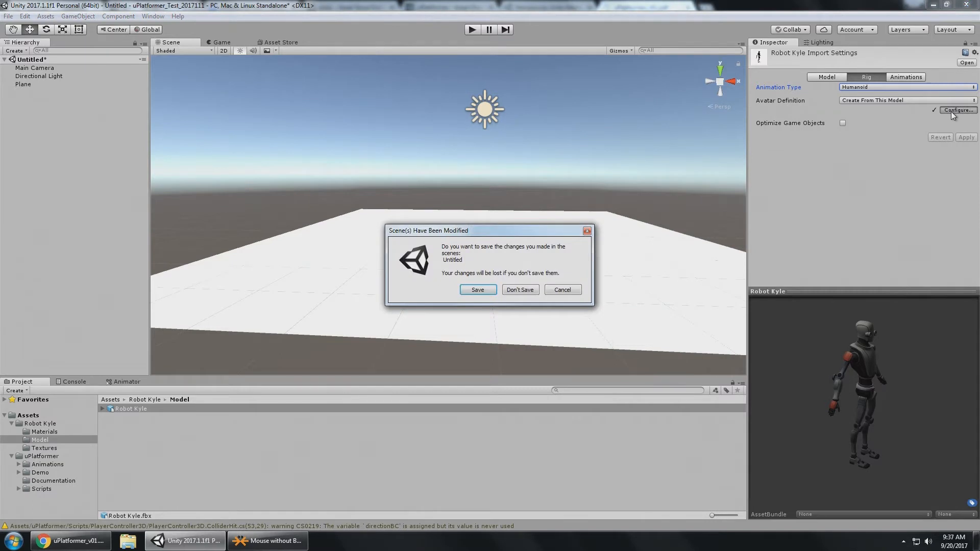
left_click(478, 290)
type("Sc")
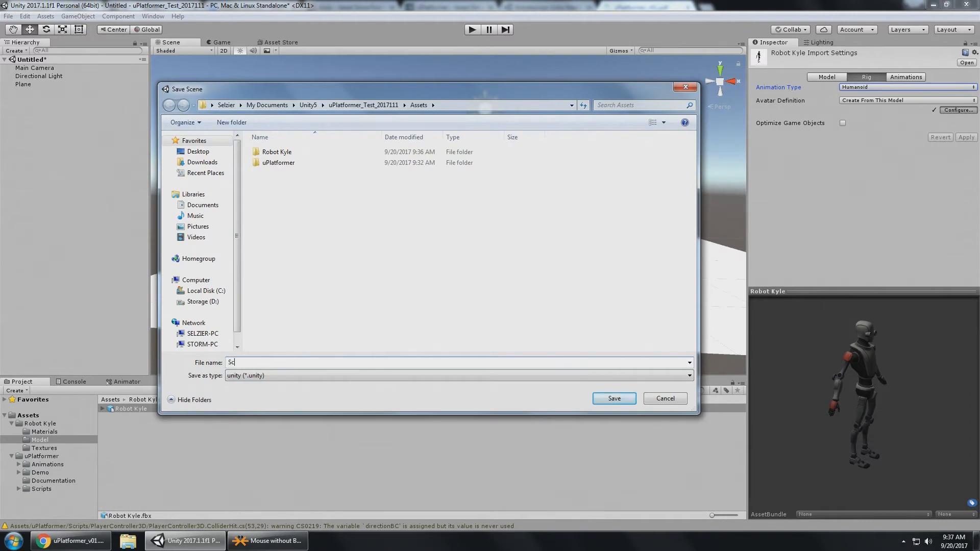
type("st")
key("Return")
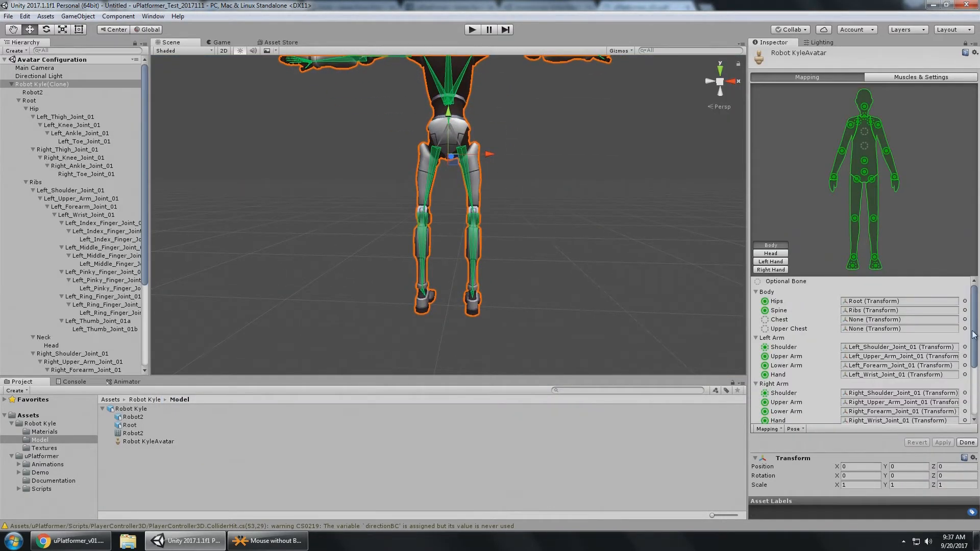
- Review the avatar's bone mapping, finish the configuration, and look at the Robot KyleAvatar asset before reselecting the Robot Kyle model
left_click_drag(974, 311, 974, 333)
left_click(967, 444)
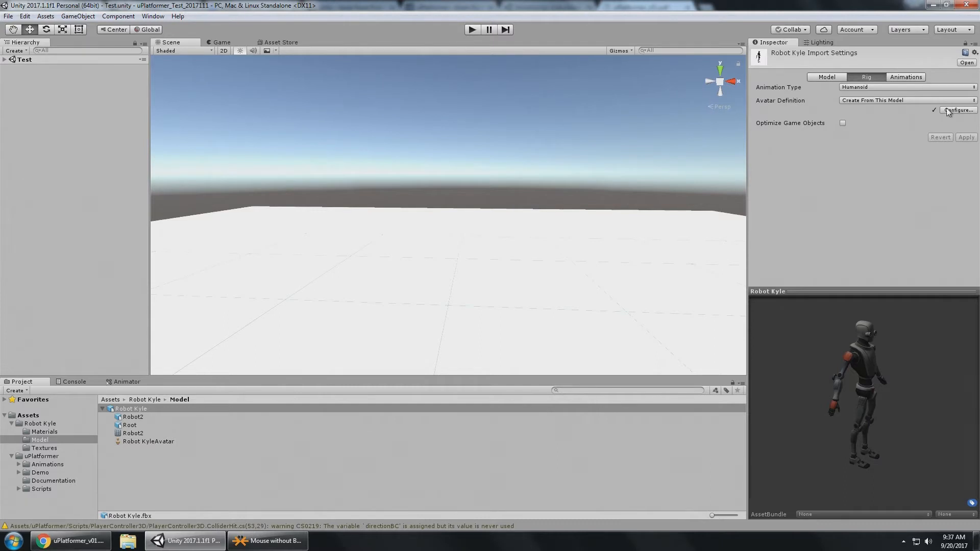
left_click(158, 443)
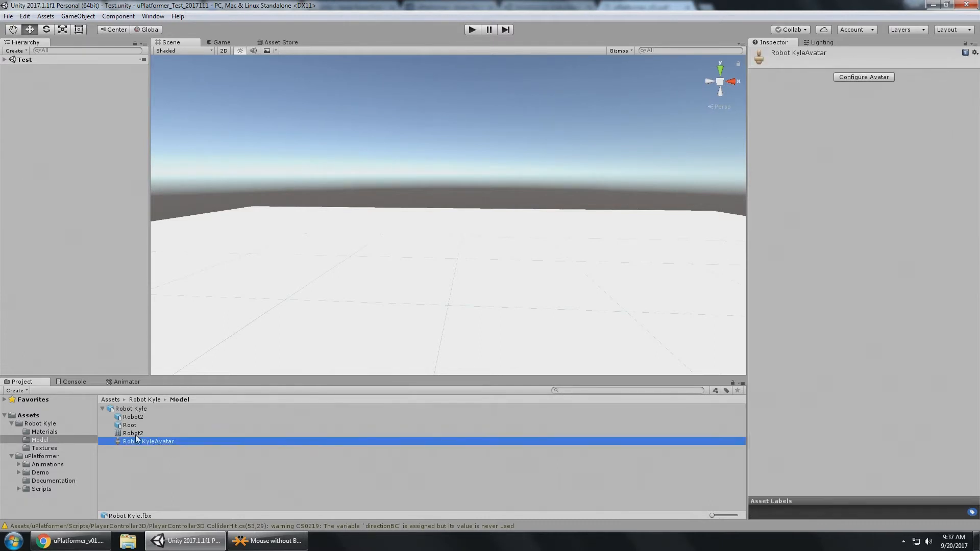
left_click(133, 408)
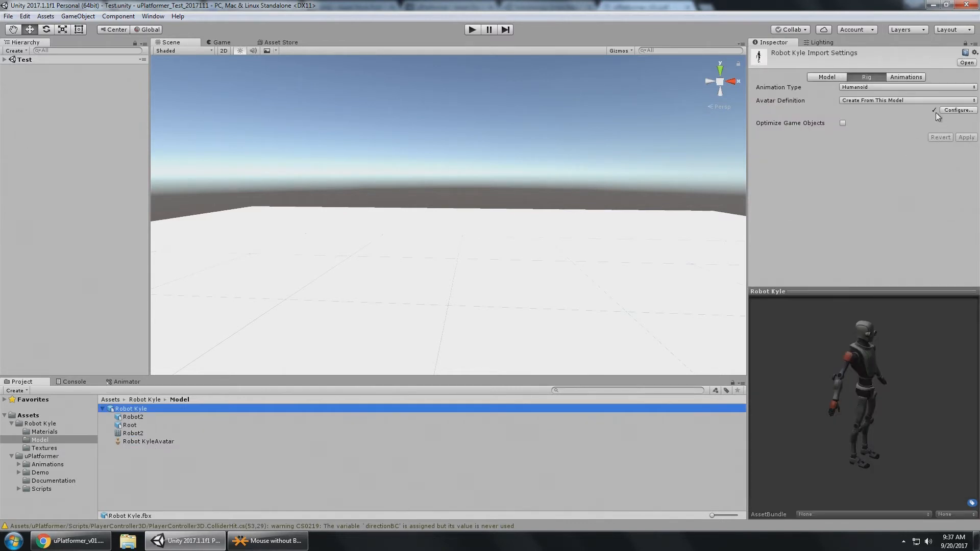
- Turn off Import Animation for the Robot Kyle model, apply it, and recheck the rig settings
left_click(905, 78)
left_click(843, 88)
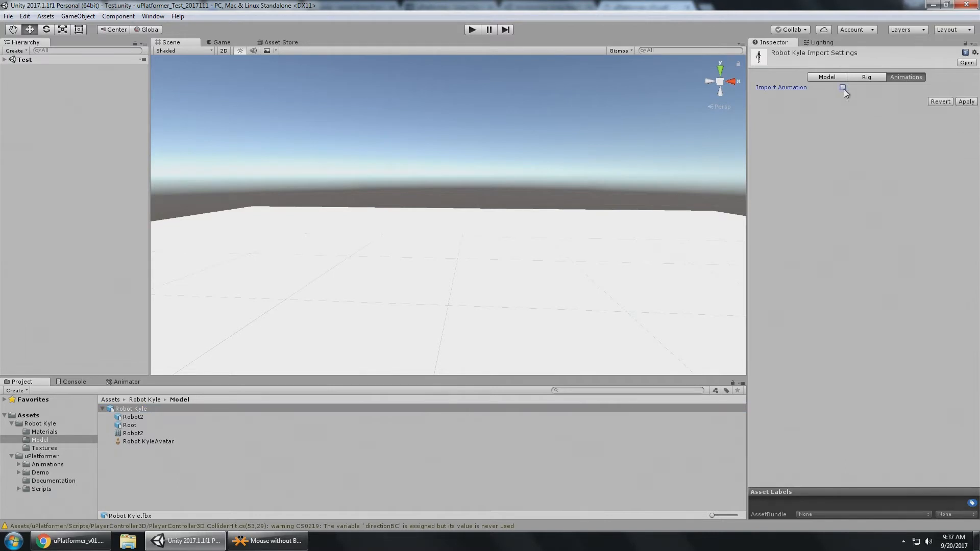
left_click(963, 103)
left_click(869, 78)
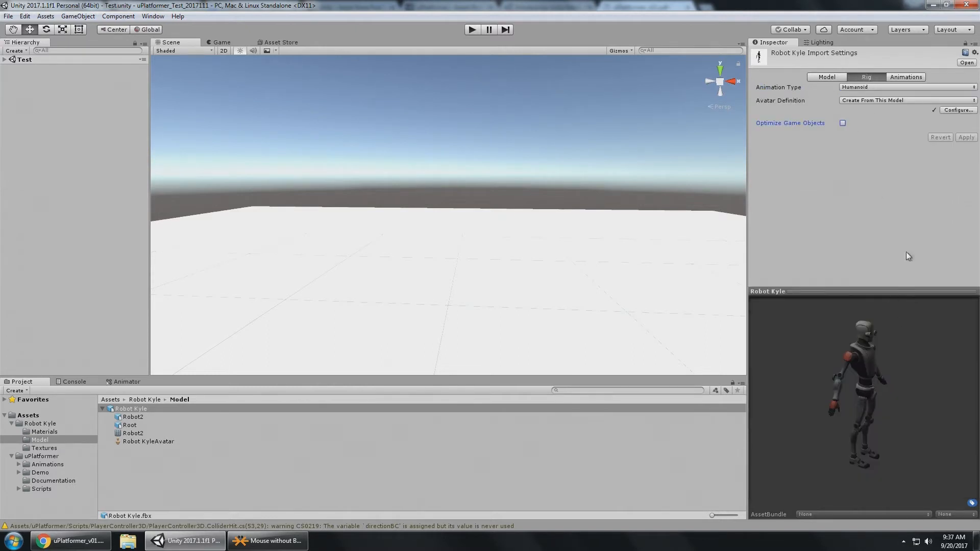
left_click(899, 77)
left_click(867, 78)
- Place the Robot Kyle model in the scene on the plane and set its position to 0 on X, Y and Z
left_click_drag(131, 409, 444, 282)
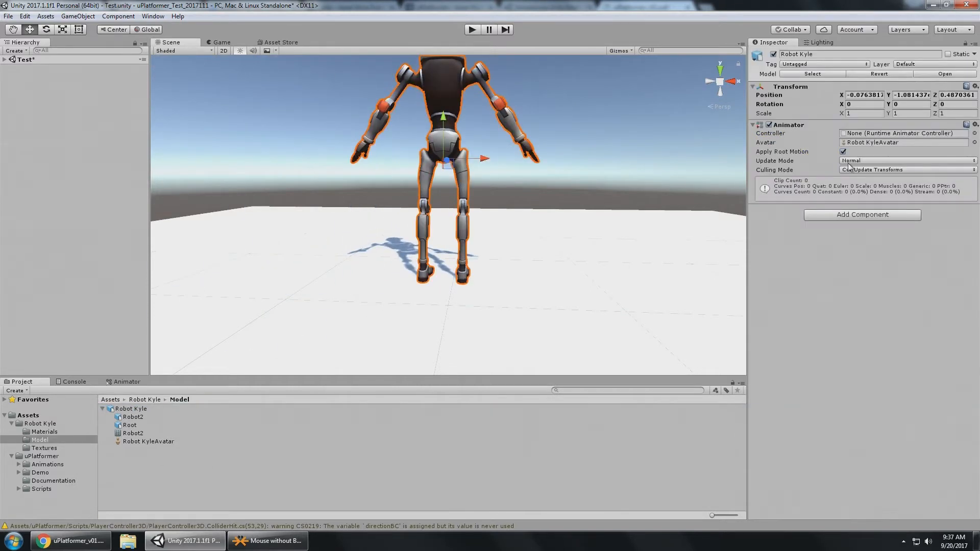
left_click(866, 95)
type("0")
key("Tab")
type("0")
key("Tab")
type("0")
left_click_drag(580, 120, 413, 210, "alt")
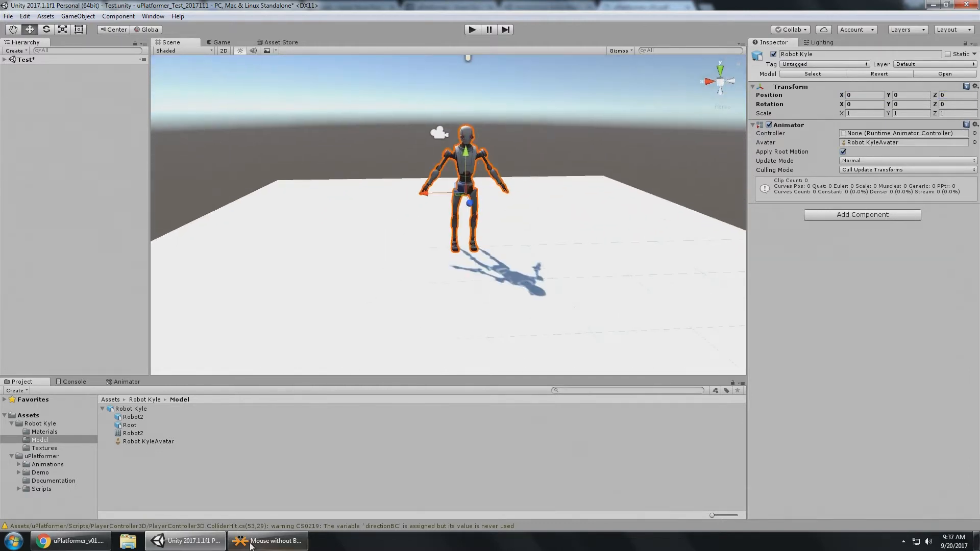
- Consult the PDF's Add the PlayerController Script section in Chrome, and add the Player Controller 3D component to Robot Kyle in Unity
left_click(86, 542)
scroll(489, 275, "down", 3)
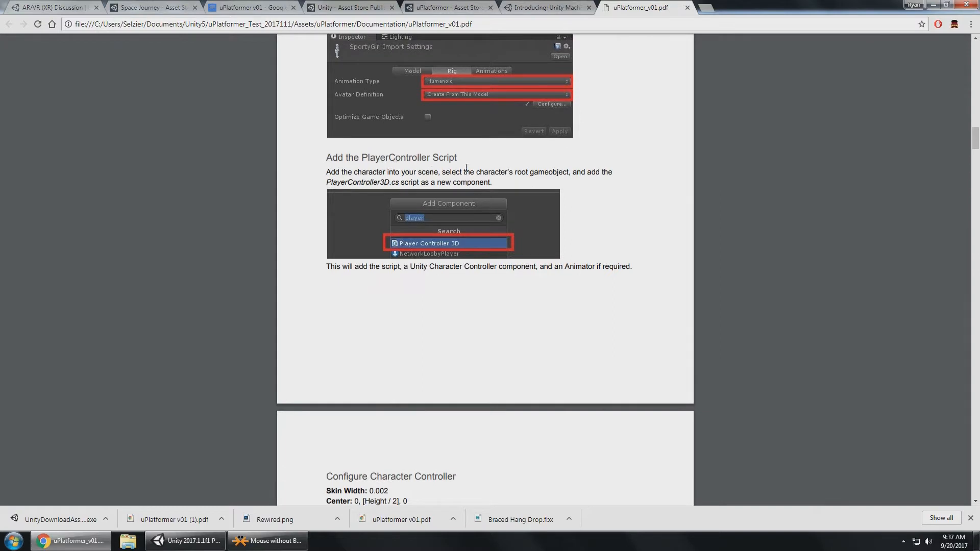
key("alt+Tab")
left_click(863, 214)
type("player")
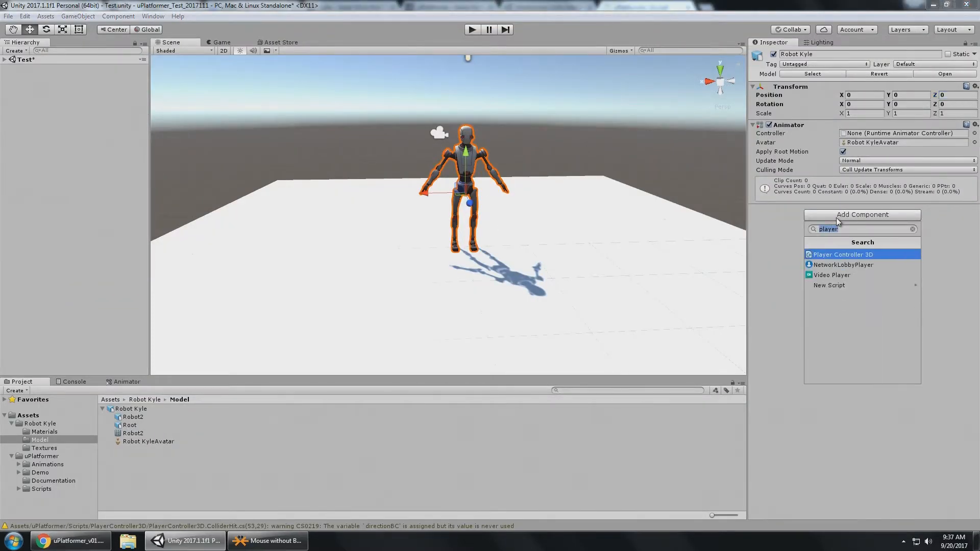
key("Return")
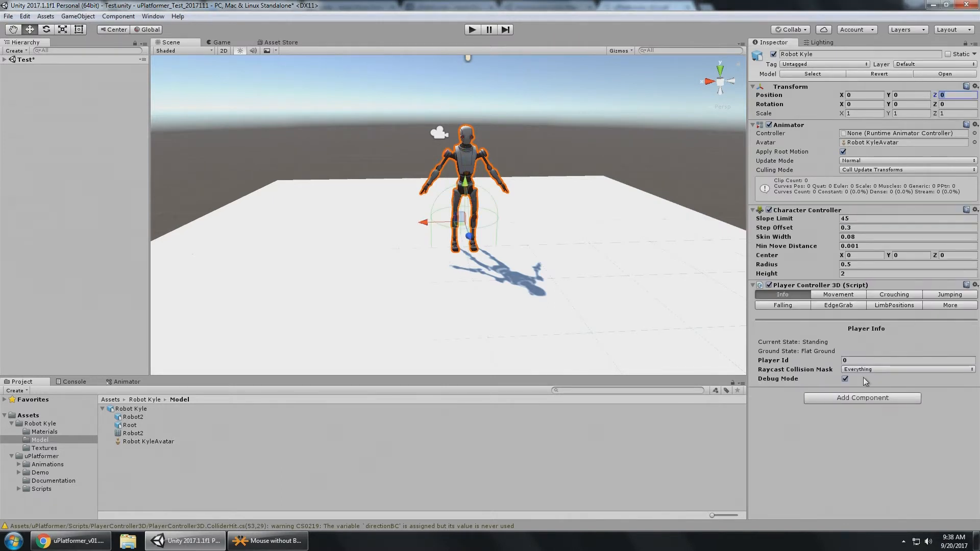
- Read the PDF's Configure Character Controller section in Chrome and compare it with the controller capsule around Robot Kyle in Unity
key("alt+Tab")
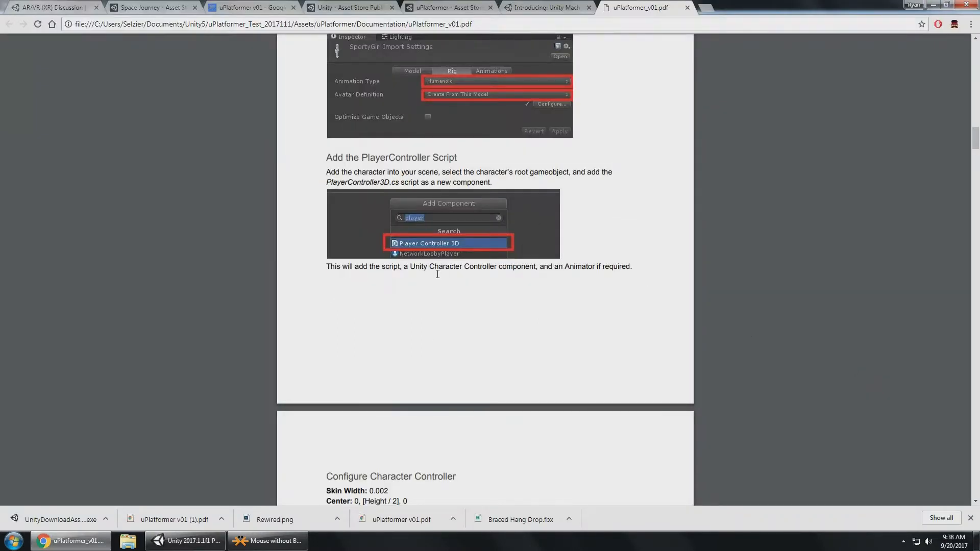
scroll(437, 274, "down", 7)
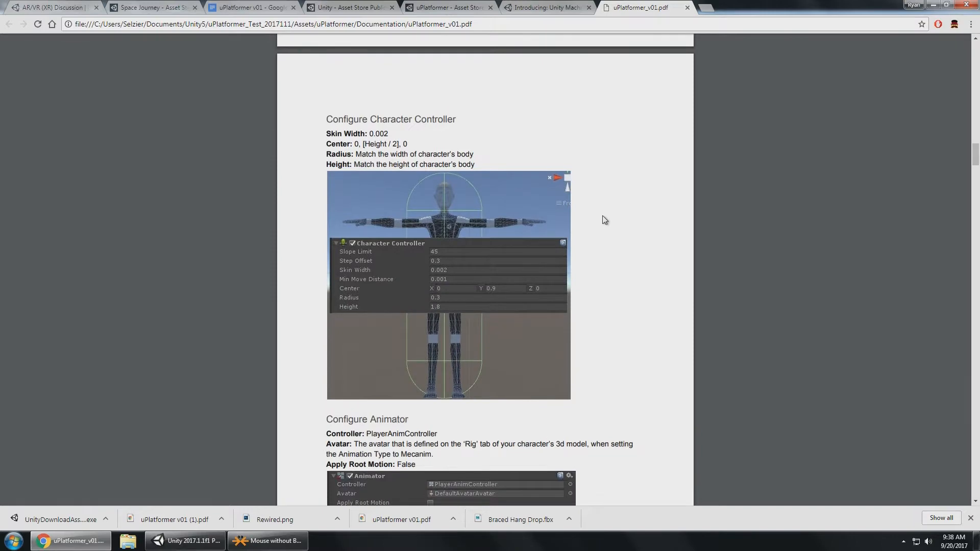
key("alt+Tab")
left_click_drag(443, 183, 438, 137, "alt")
scroll(500, 183, "up", 3)
left_click_drag(500, 183, 523, 108)
mouse_move(523, 107)
middle_mouse_down()
mouse_move(523, 99)
mouse_move(527, 110)
middle_mouse_up()
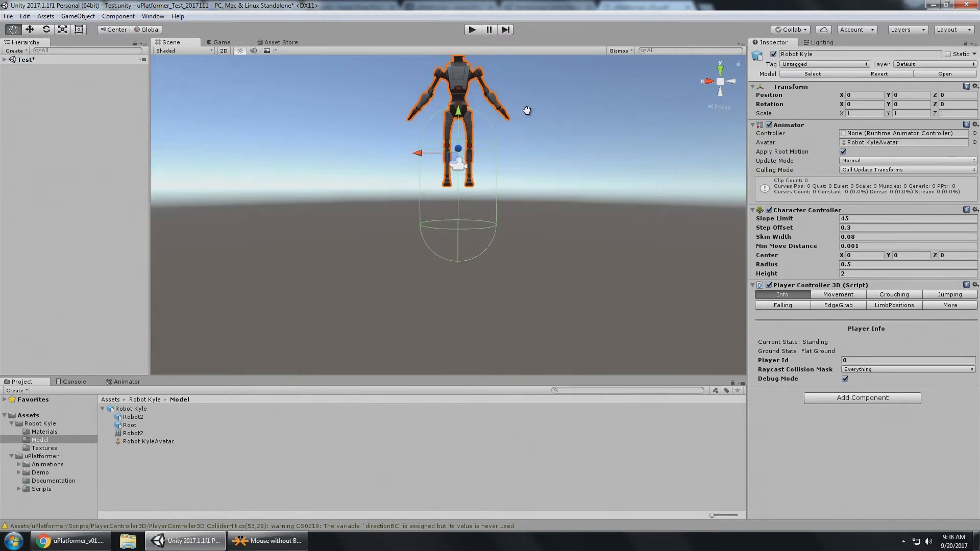
left_click_drag(526, 111, 560, 191, "alt")
key("alt+Tab")
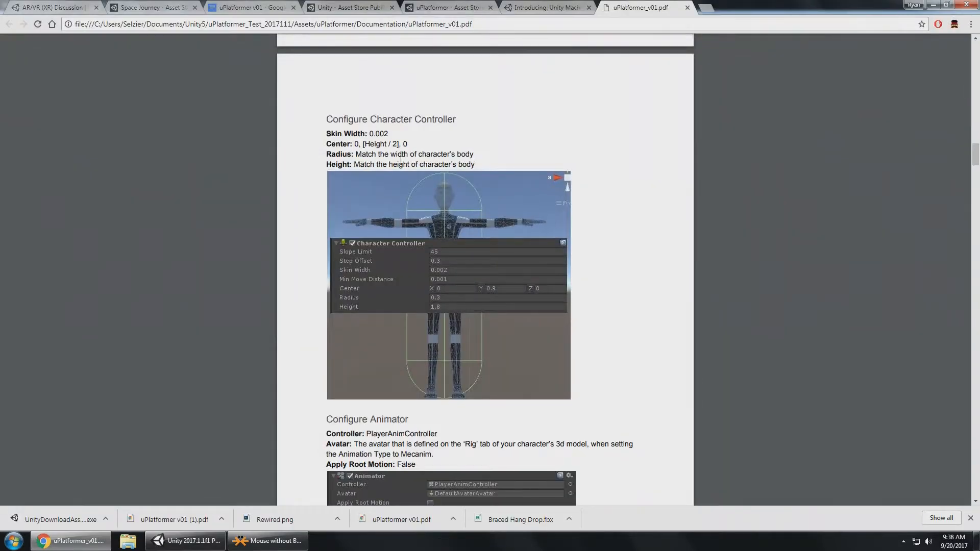
key("alt+Tab")
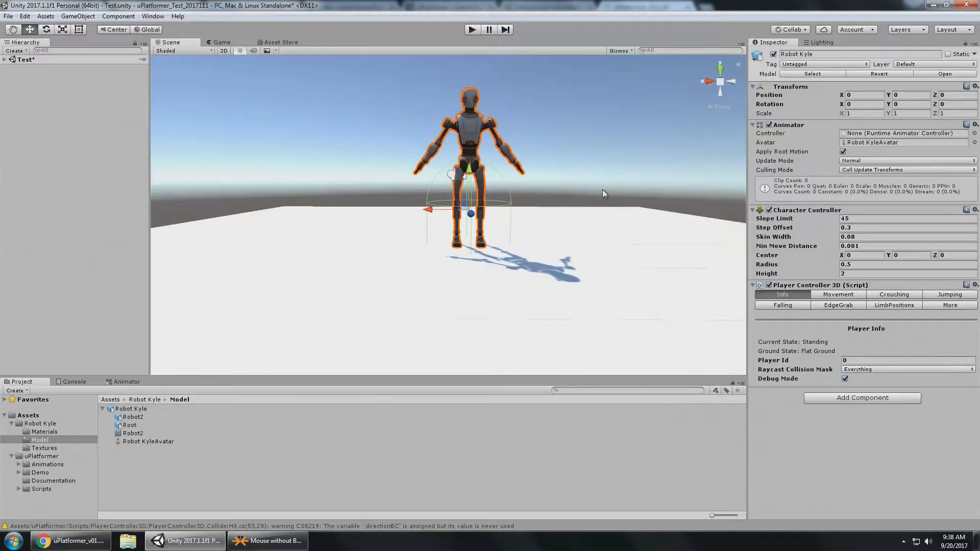
- Set the Character Controller's Skin Width to 0.002 on Robot Kyle
left_click(867, 238)
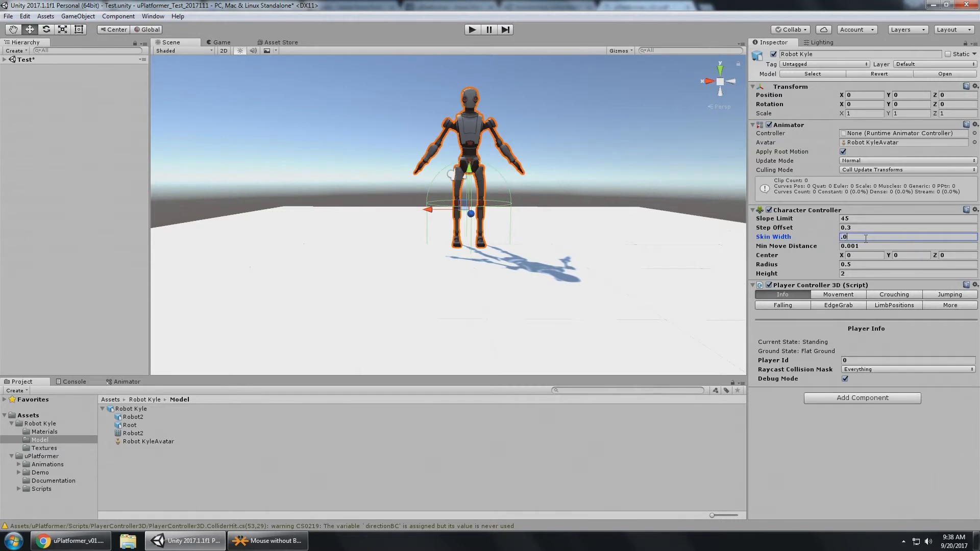
type(".002")
key("Tab")
left_click_drag(507, 159, 509, 164, "alt")
- Recheck the Character Controller values in the PDF in Chrome, and set the controller's Height to 1.8 in Unity
key("alt+Tab")
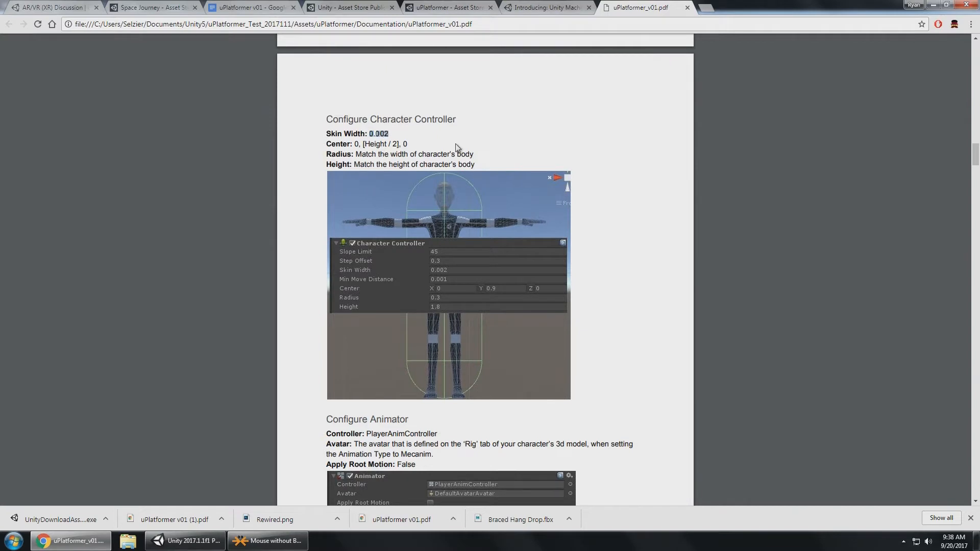
left_click(472, 134)
scroll(382, 157, "down", 1)
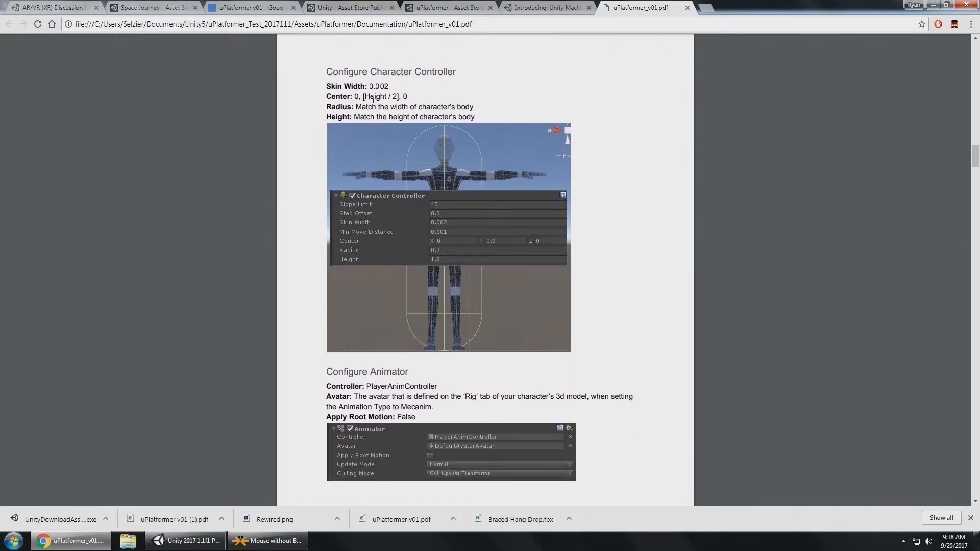
key("alt+Tab")
left_click(908, 258)
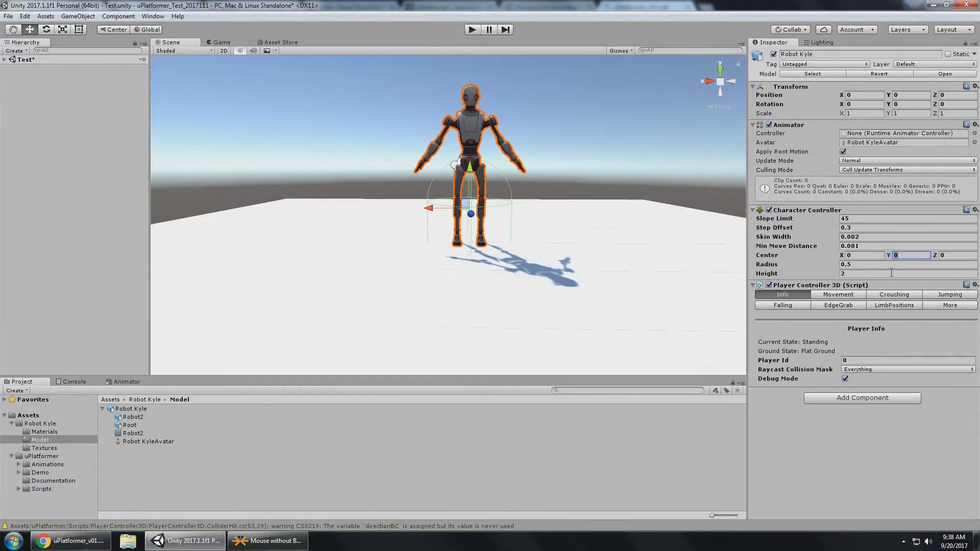
left_click(880, 273)
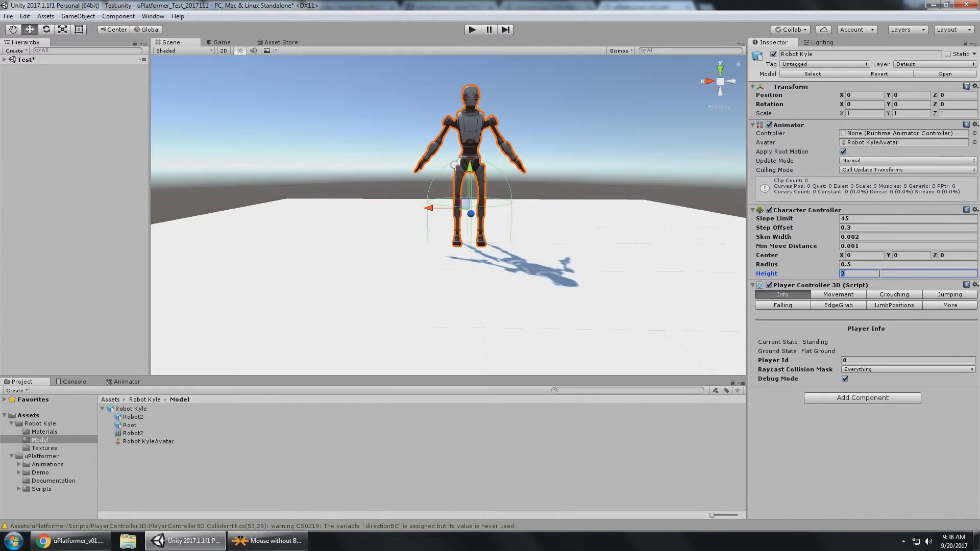
type("1.8")
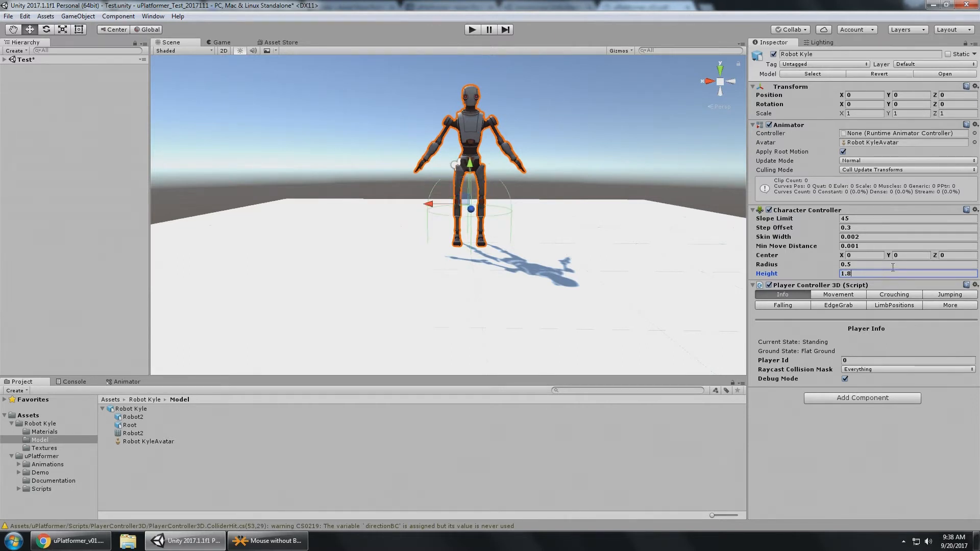
- Set the Character Controller's Center Y to 0.9 and check the capsule around Robot Kyle
left_click(903, 256)
type(".9")
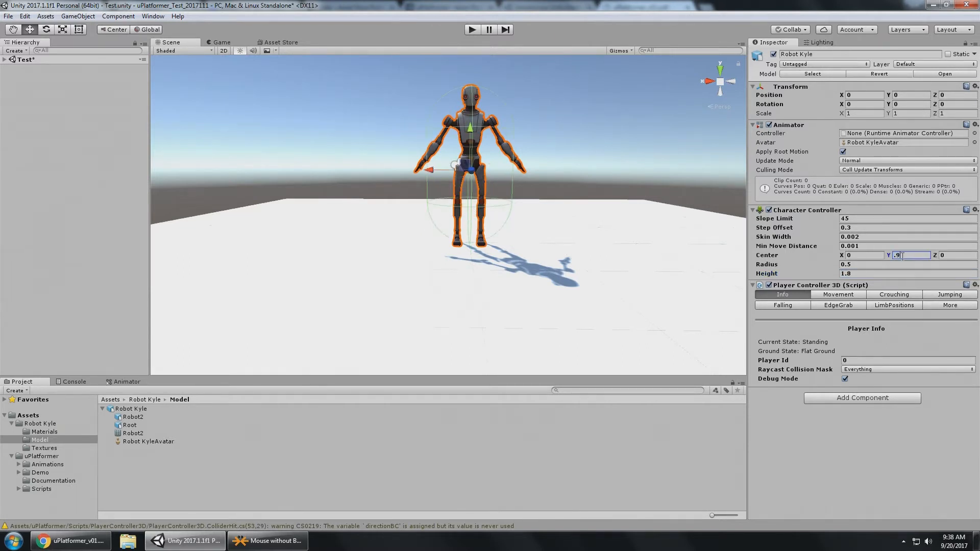
left_click_drag(513, 197, 569, 196, "alt")
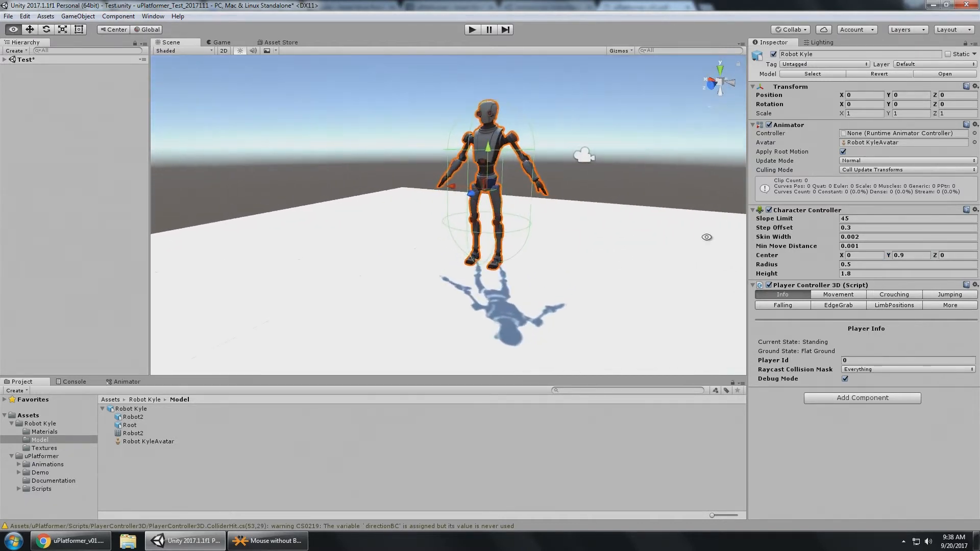
- Set the Character Controller's Height to 1.9 and its Center Y to 0.95, checking the capsule's fit around Robot Kyle
left_click(875, 275)
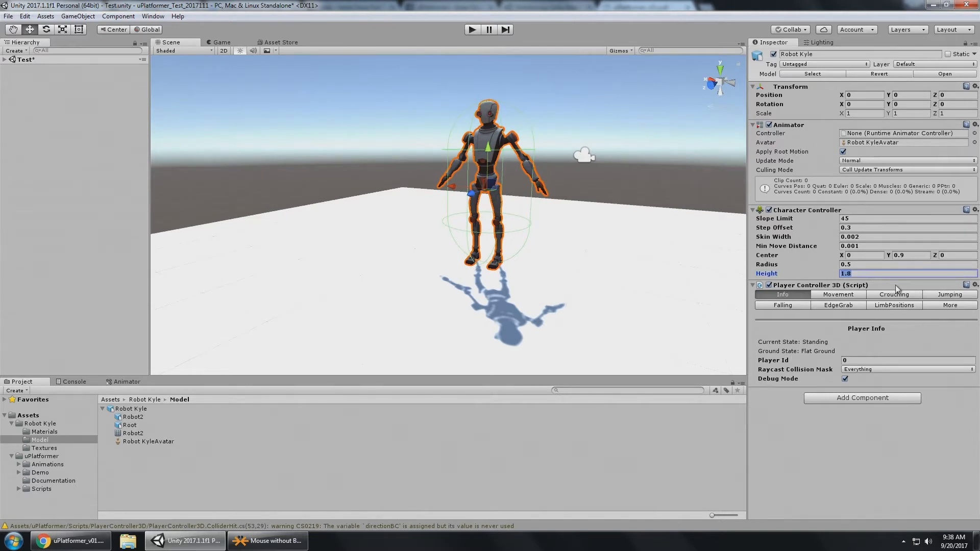
type("1.9")
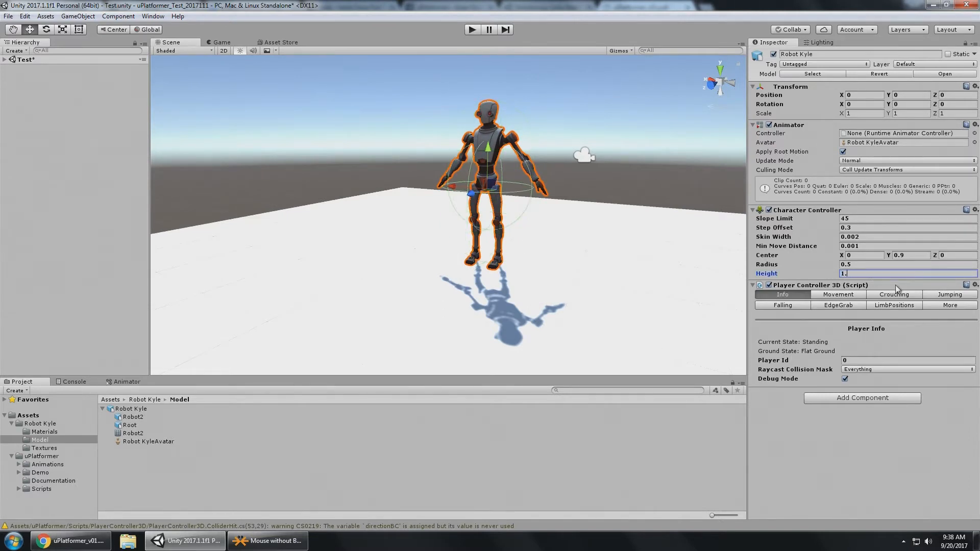
left_click(911, 256)
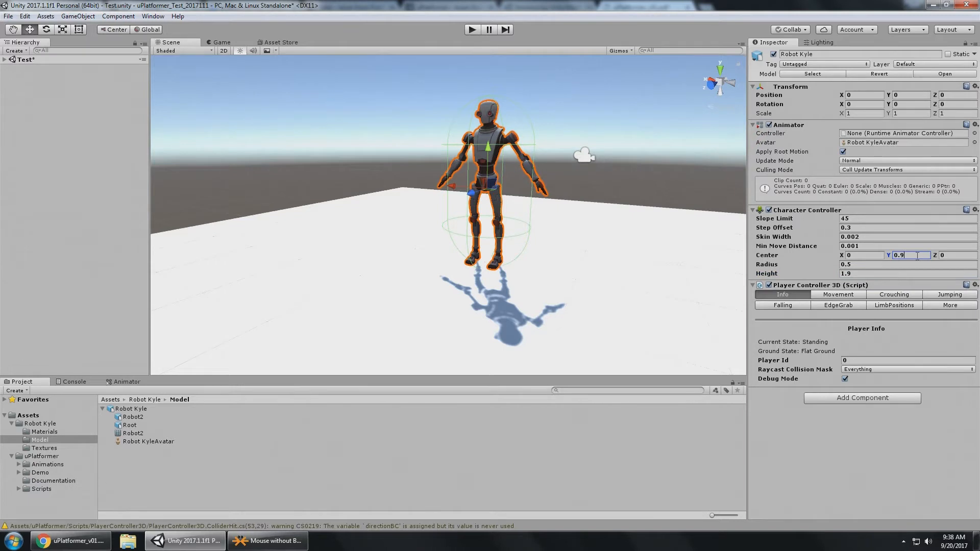
type("5")
key("Return")
mouse_move(535, 195)
left_mouse_down("alt")
mouse_move(510, 156)
mouse_move(543, 152)
mouse_move(560, 232)
mouse_move(514, 219)
mouse_move(551, 187)
left_mouse_up("alt")
left_click_drag(496, 165, 438, 146, "alt")
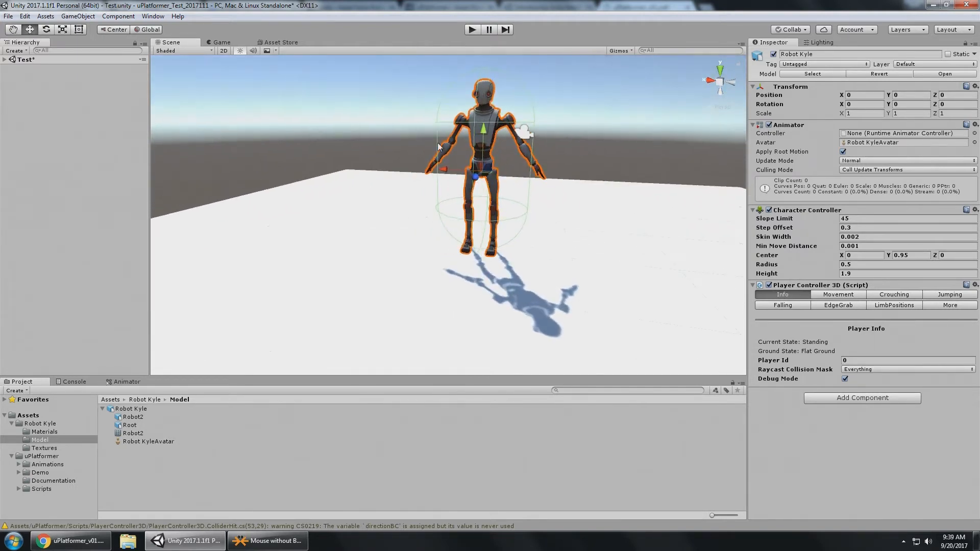
- Set the Character Controller's Radius to 0.3 and check the capsule around Robot Kyle from the front
left_click(863, 264)
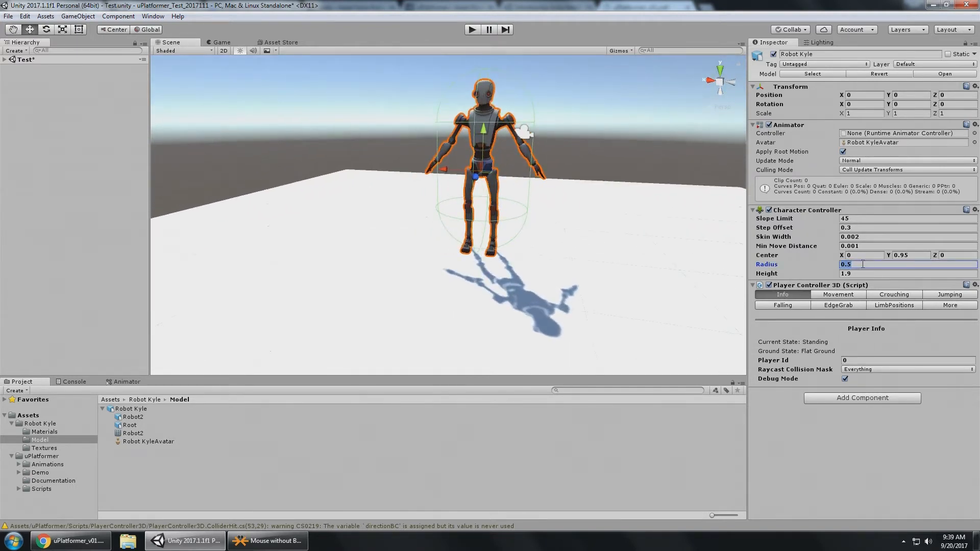
type("0.3")
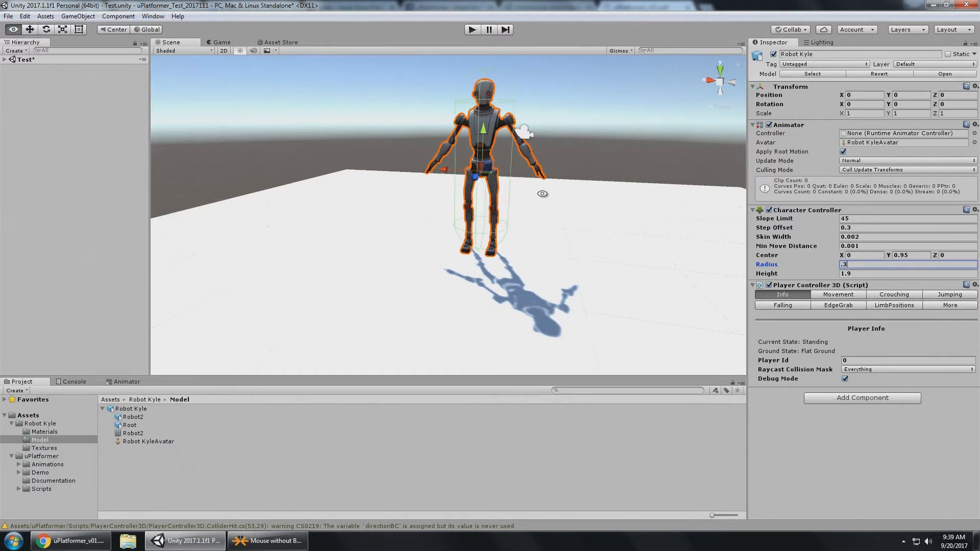
left_click_drag(543, 195, 545, 216, "alt")
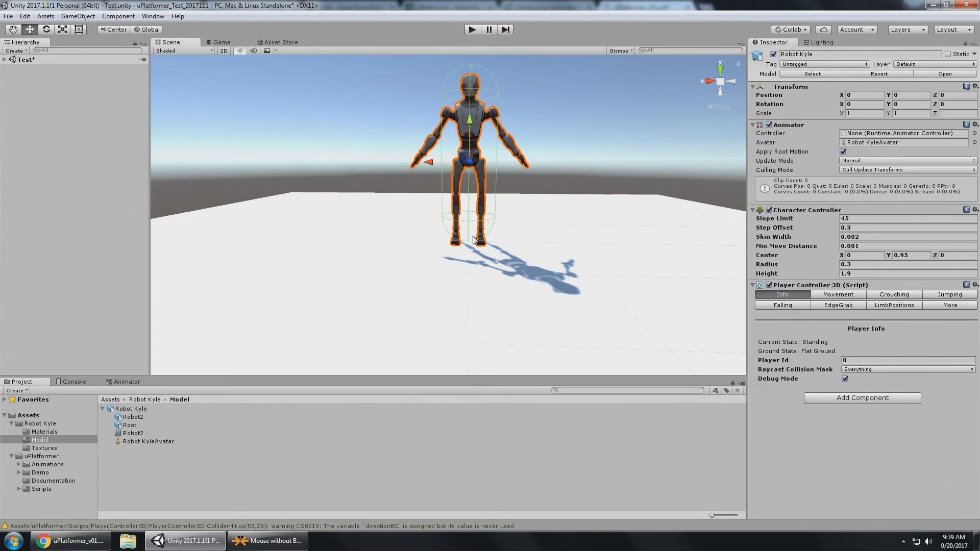
- Switch to the uPlatformer PDF in Chrome, read the Configure Animator section, and return to Unity
left_click(72, 541)
scroll(393, 260, "down", 2)
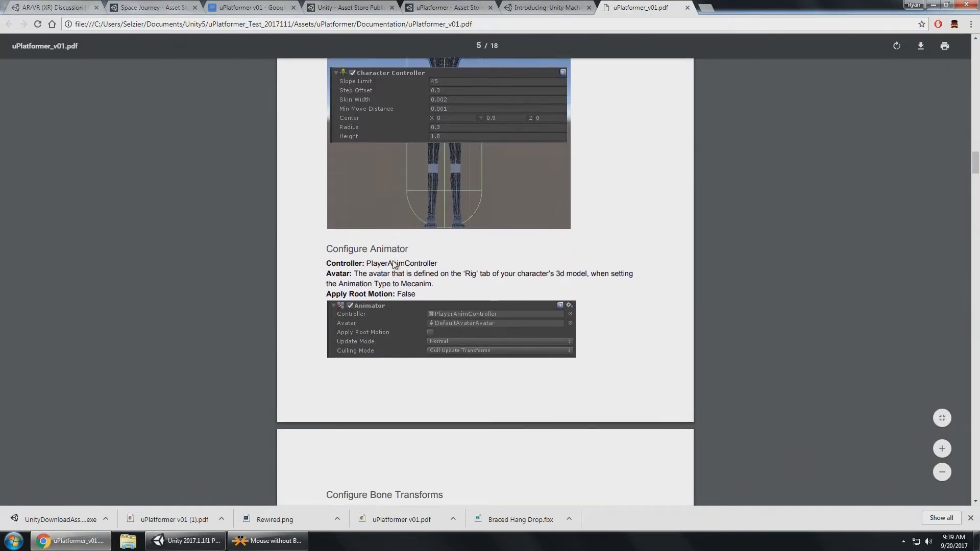
scroll(394, 264, "down", 3)
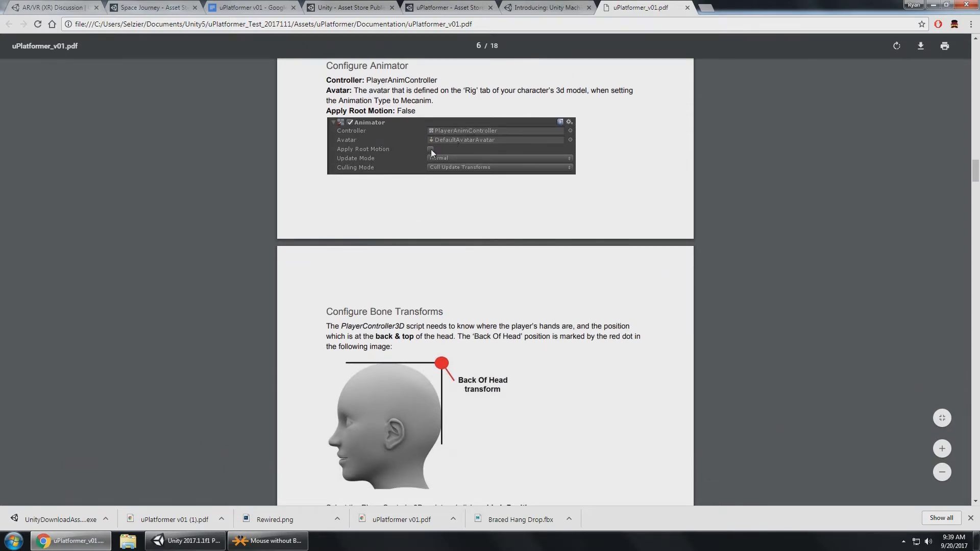
key("alt+Tab")
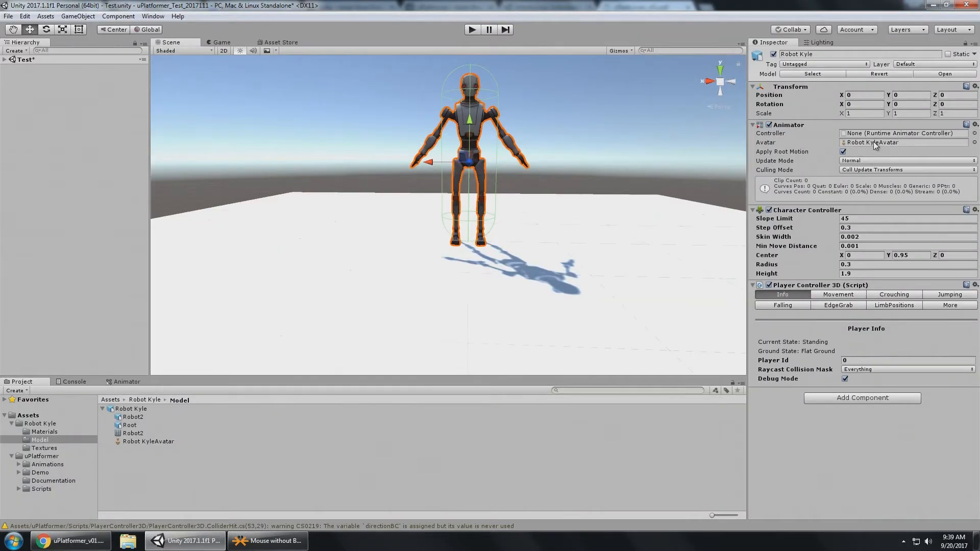
- Assign PlayerAnimController as the Controller of Robot Kyle's Animator and turn off Apply Root Motion
left_click(863, 144)
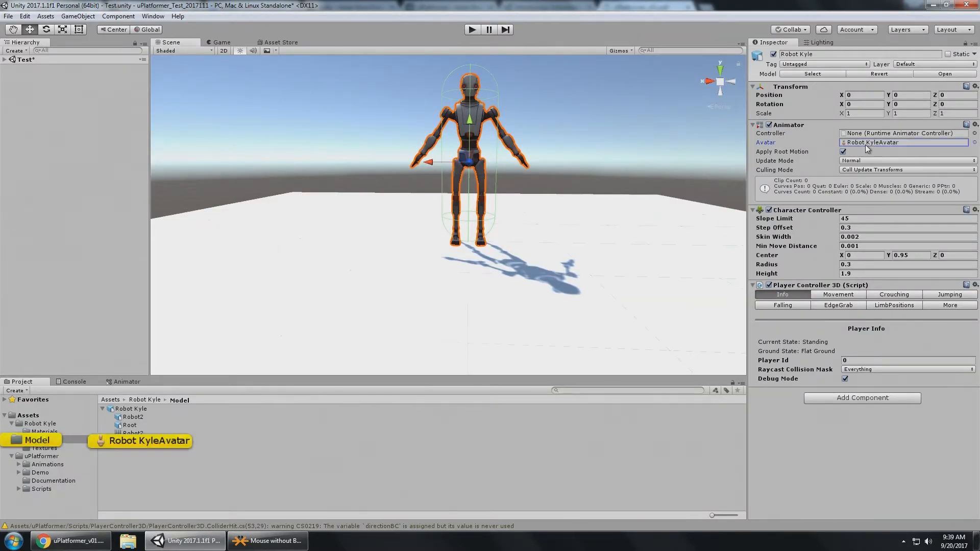
left_click(974, 133)
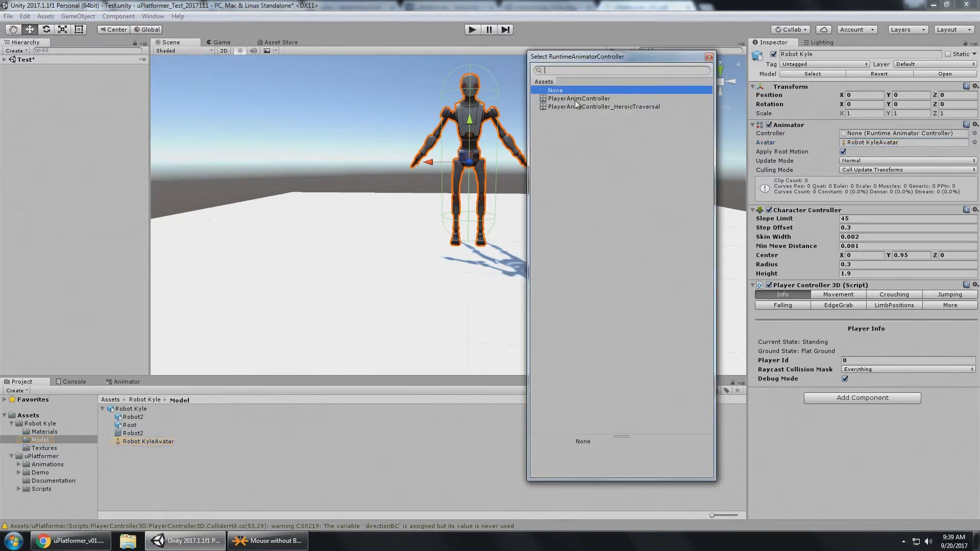
left_click(577, 99)
double_click(580, 98)
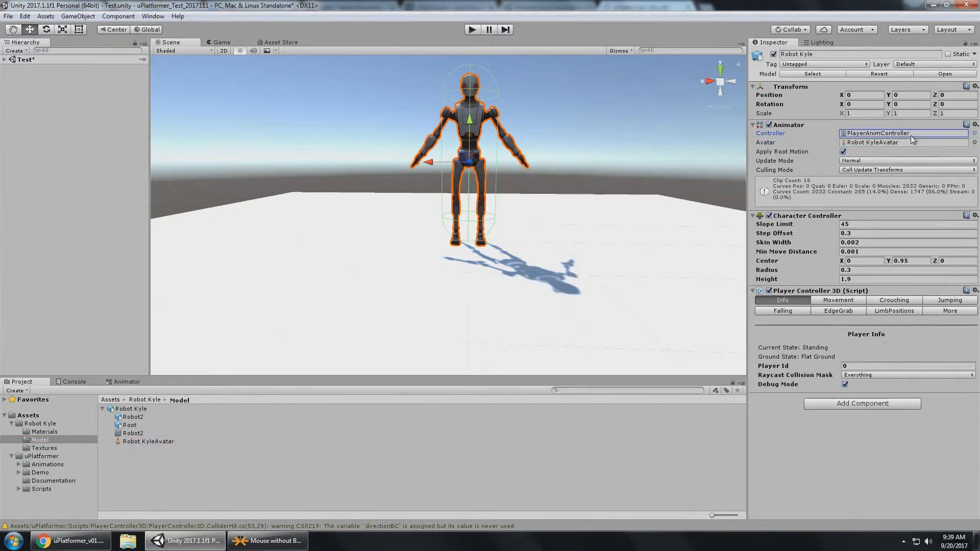
left_click(843, 152)
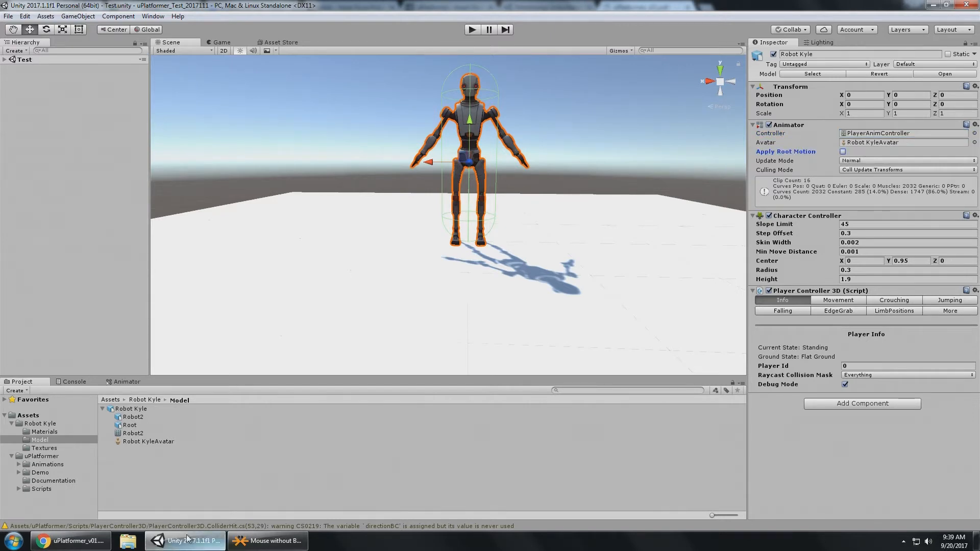
- Read the PDF's Configure Bone Transforms section in Chrome, and show the Player Controller 3D's LimbPositions settings in Unity
left_click(71, 540)
scroll(531, 243, "down", 4)
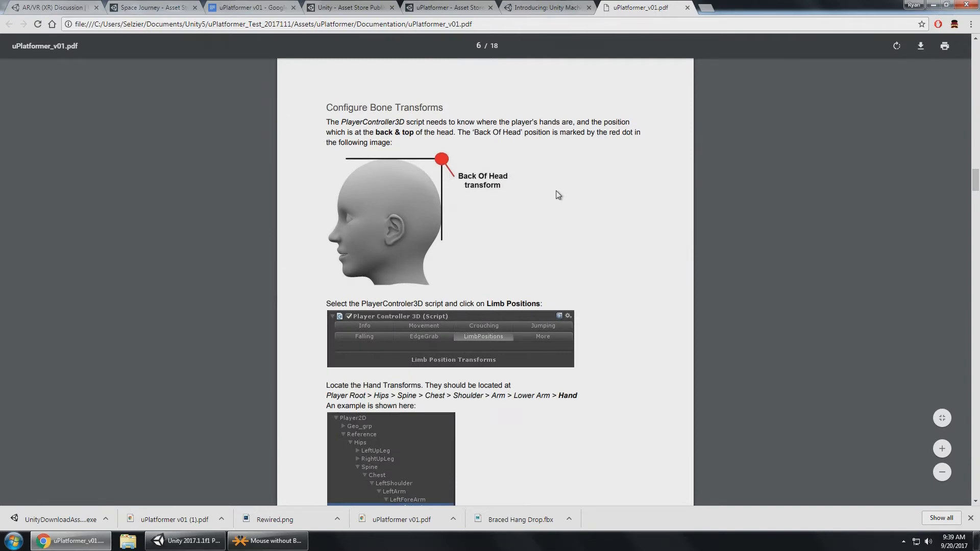
key("alt+Tab")
left_click(910, 312)
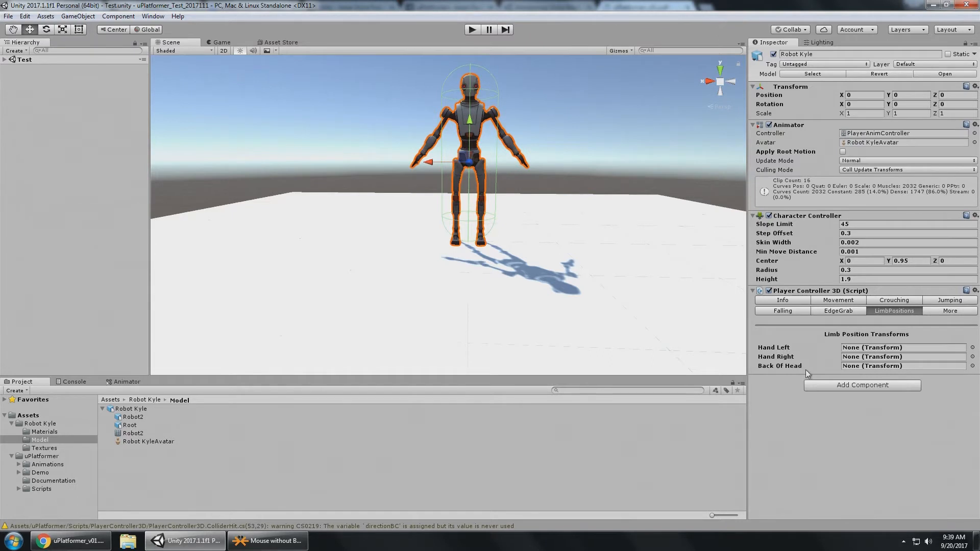
left_click_drag(328, 153, 429, 164, "alt")
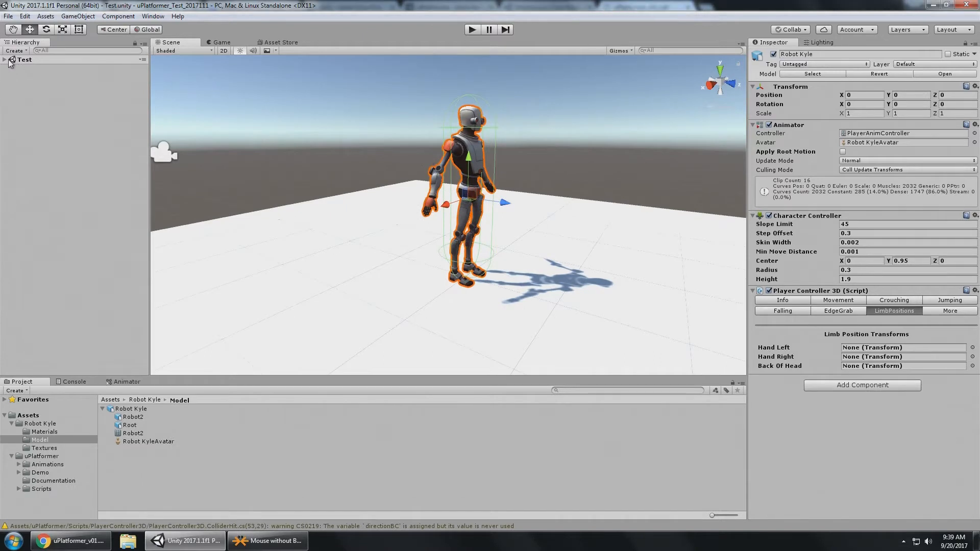
- Expand Robot Kyle's bone hierarchy in the Test scene through Root, Hip, Ribs and both thigh joints
left_click(5, 60)
left_click(11, 76)
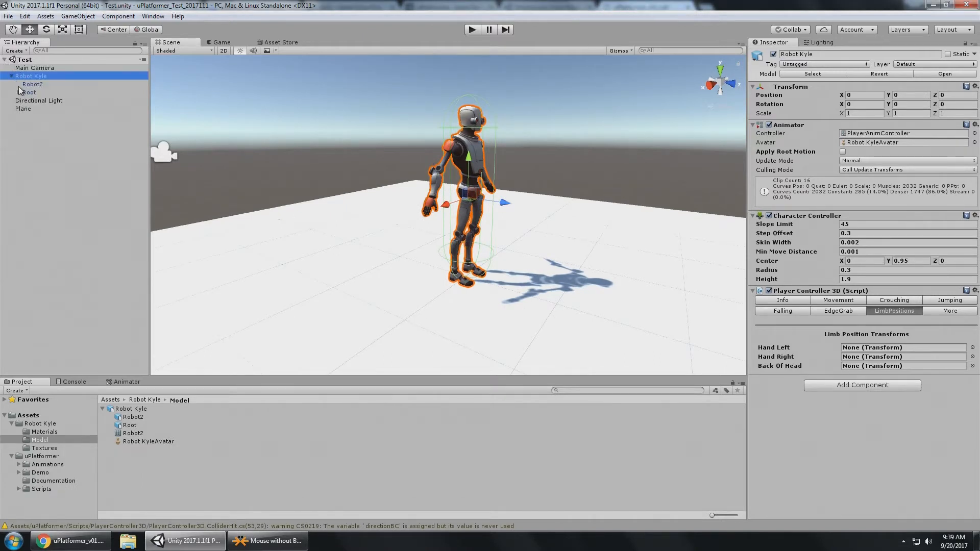
left_click(19, 93)
left_click(25, 101)
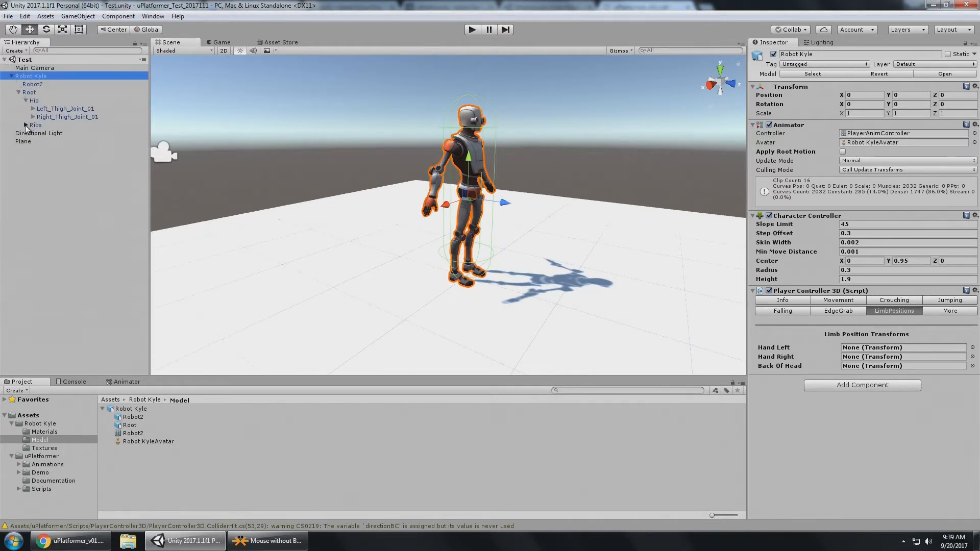
left_click(25, 126)
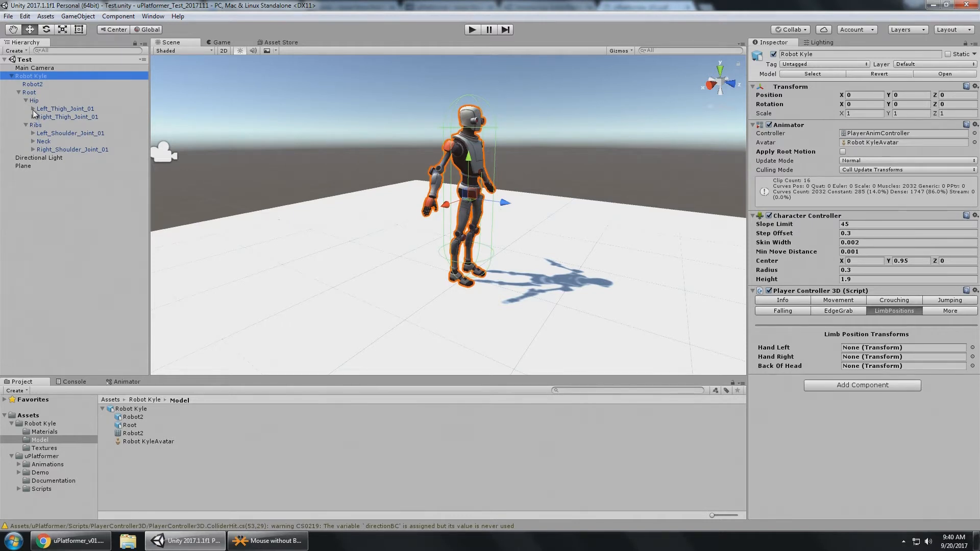
left_click(32, 117)
left_click(32, 108)
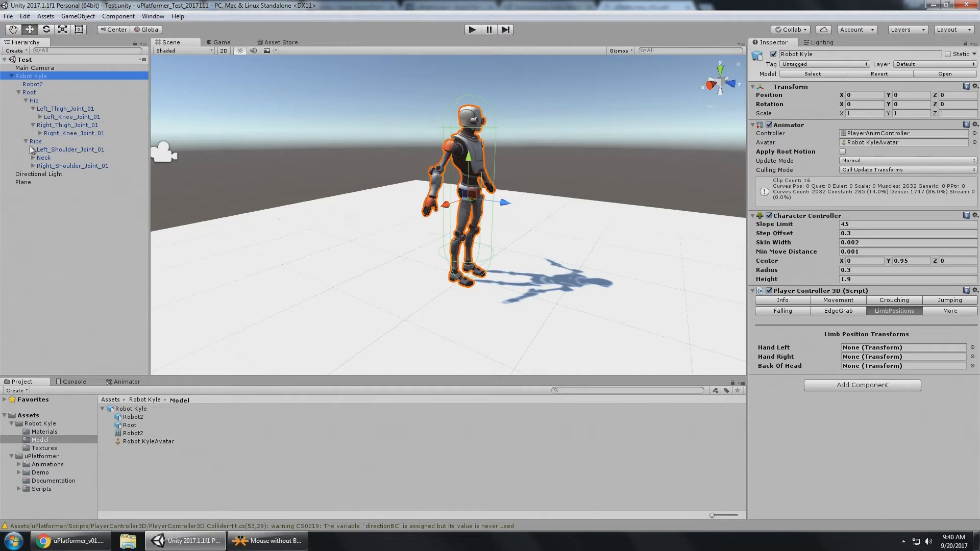
- Expand the left arm bones from Left_Shoulder_Joint_01 down to Left_Wrist_Joint_01 and inspect the wrist joint
left_click(33, 158)
left_click(33, 158)
left_click(33, 150)
left_click(39, 159)
left_click(40, 157)
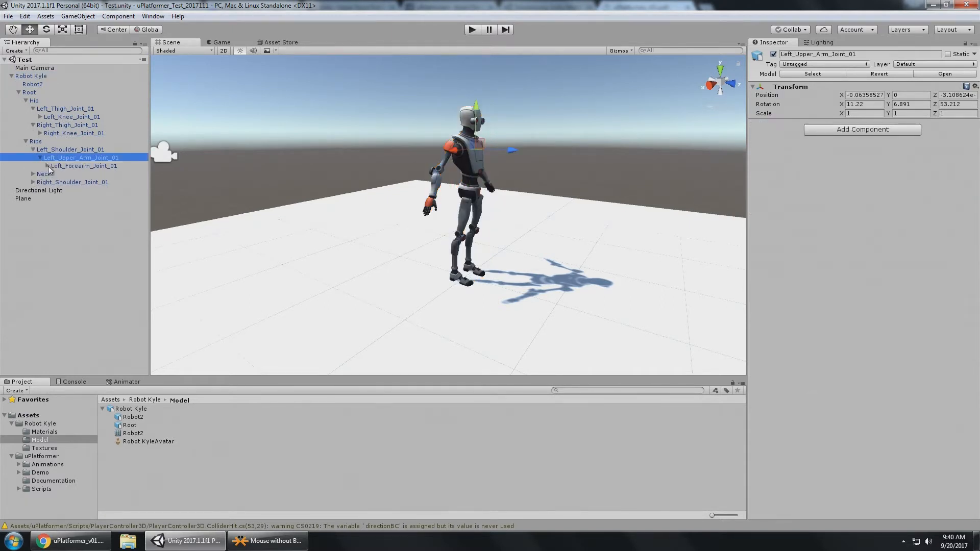
left_click(47, 166)
left_click(69, 174)
left_click(55, 174)
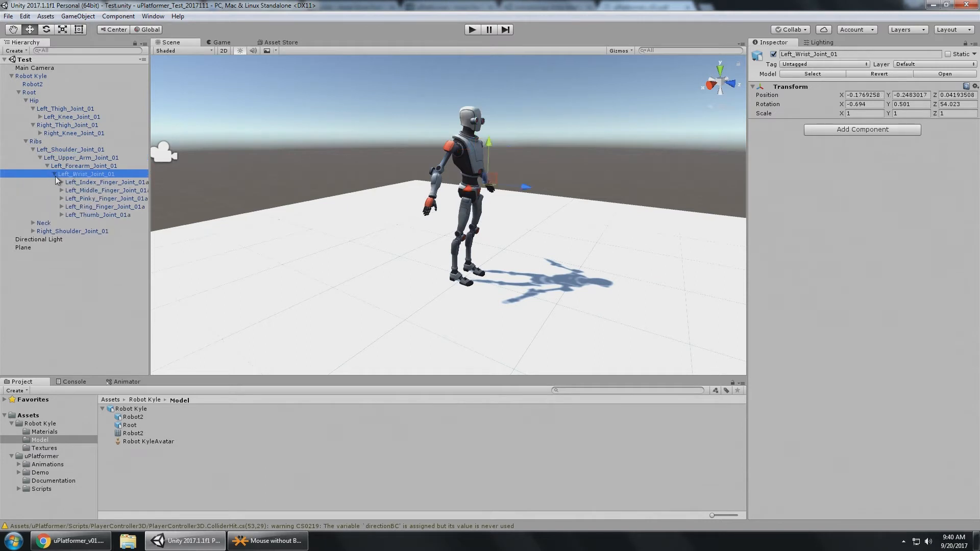
- Expand the right arm bones down to Right_Wrist_Joint_01 and compare the wrist joint's position with the finger joints
left_click(33, 232)
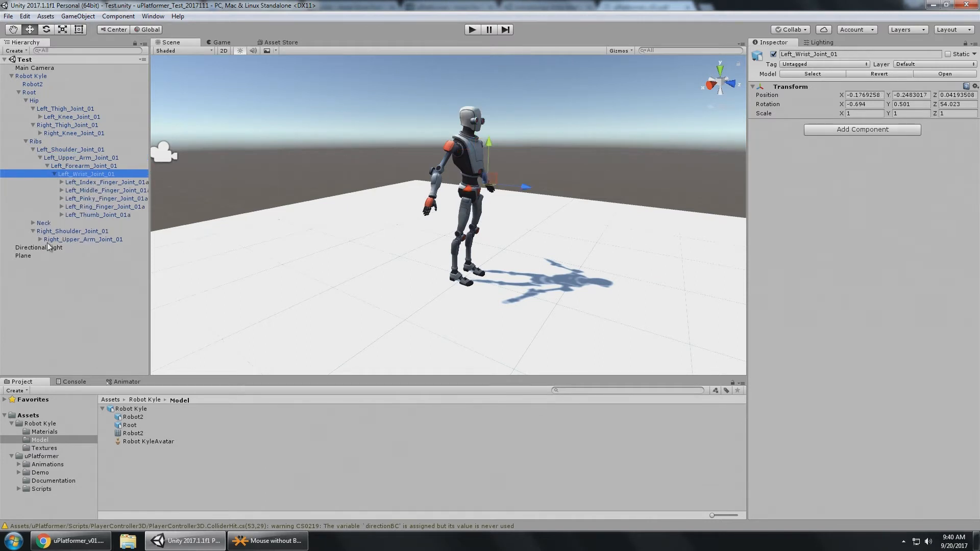
left_click(40, 240)
left_click(48, 247)
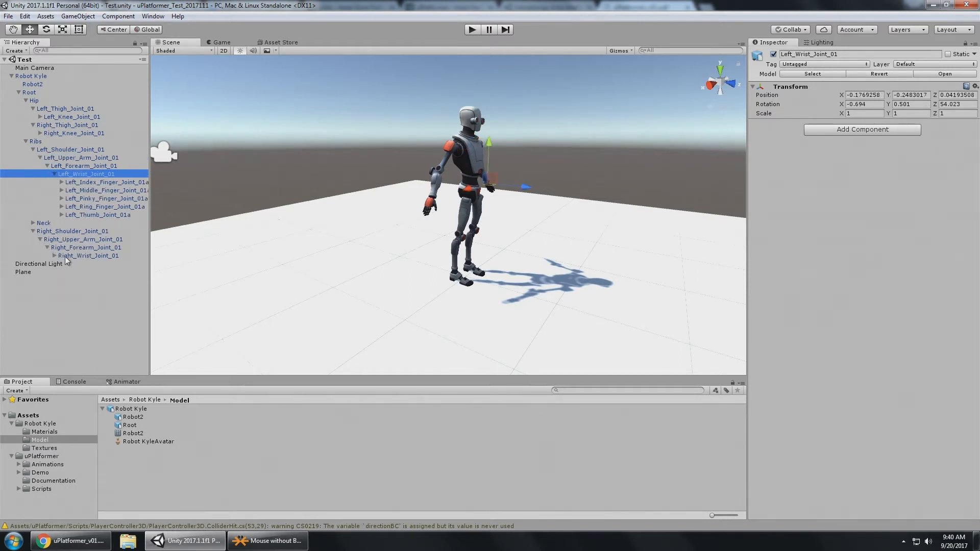
left_click(55, 256)
left_click(97, 256)
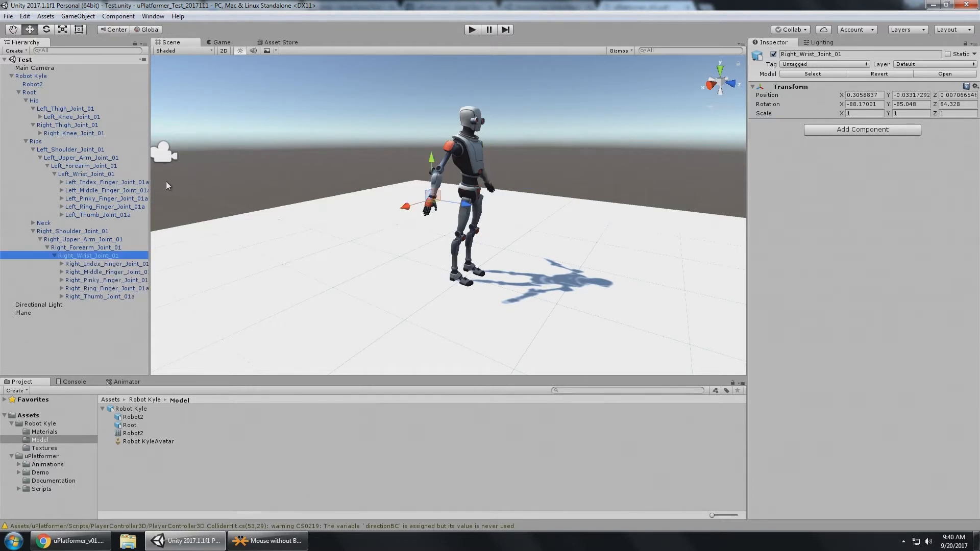
left_click(115, 264)
left_click(119, 272)
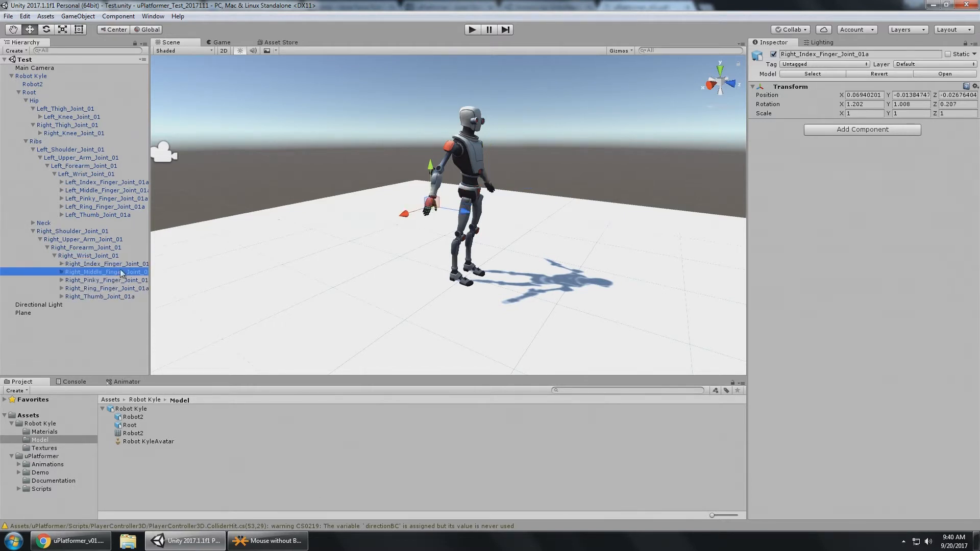
left_click(107, 257)
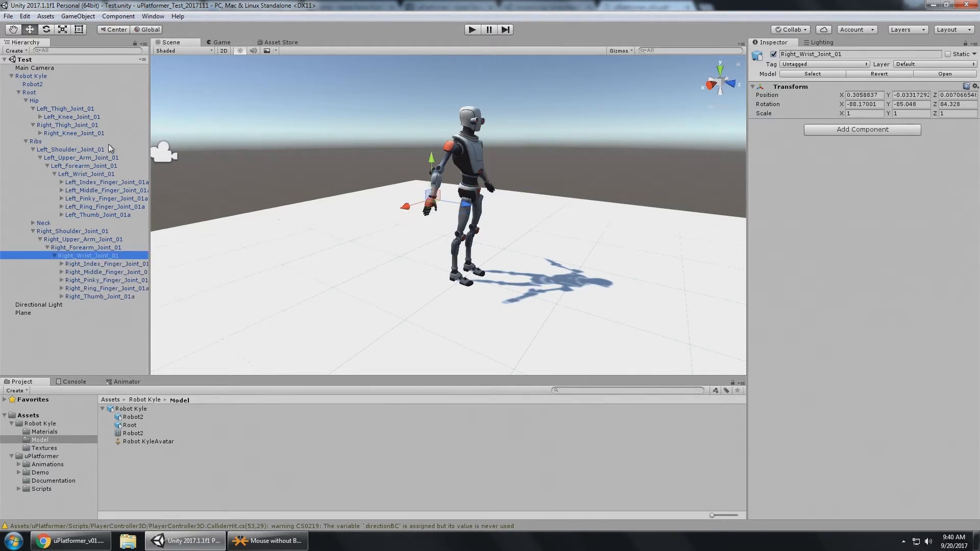
- Assign Left_Wrist_Joint_01 as Hand Left and Right_Wrist_Joint_01 as Hand Right in Robot Kyle's Limb Position Transforms
left_click(38, 77)
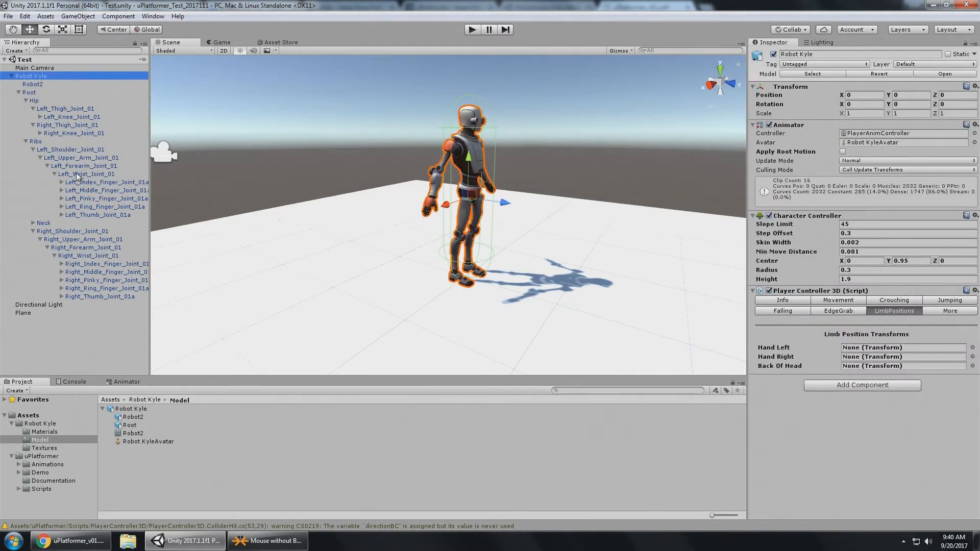
left_click_drag(82, 178, 869, 349)
left_click_drag(86, 256, 937, 361)
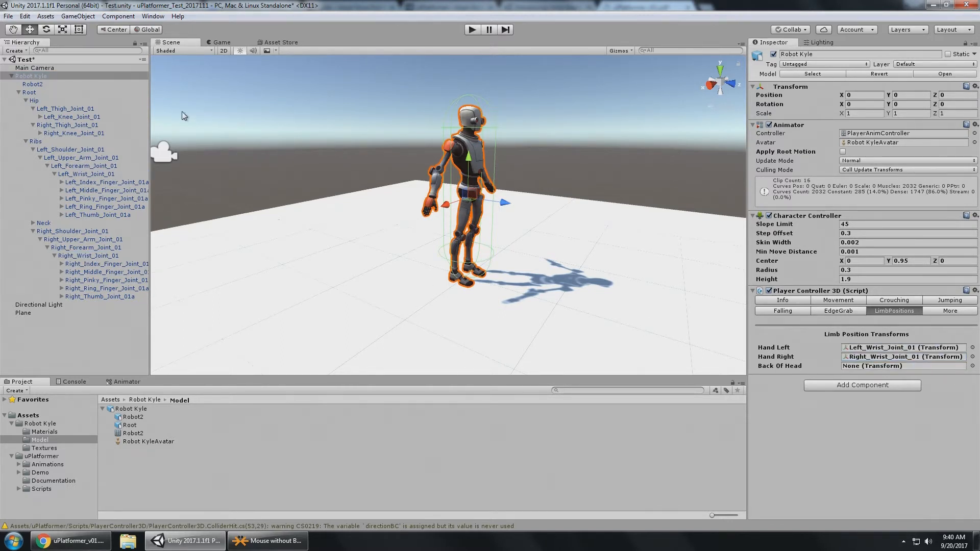
- Expand Robot Kyle's Neck bone and create an empty child object under Head
left_click(879, 366)
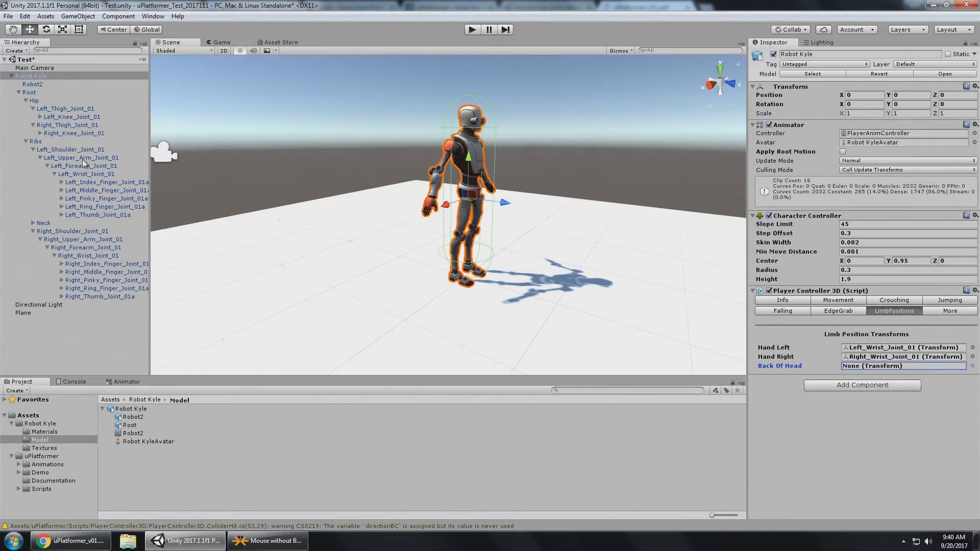
left_click(29, 225)
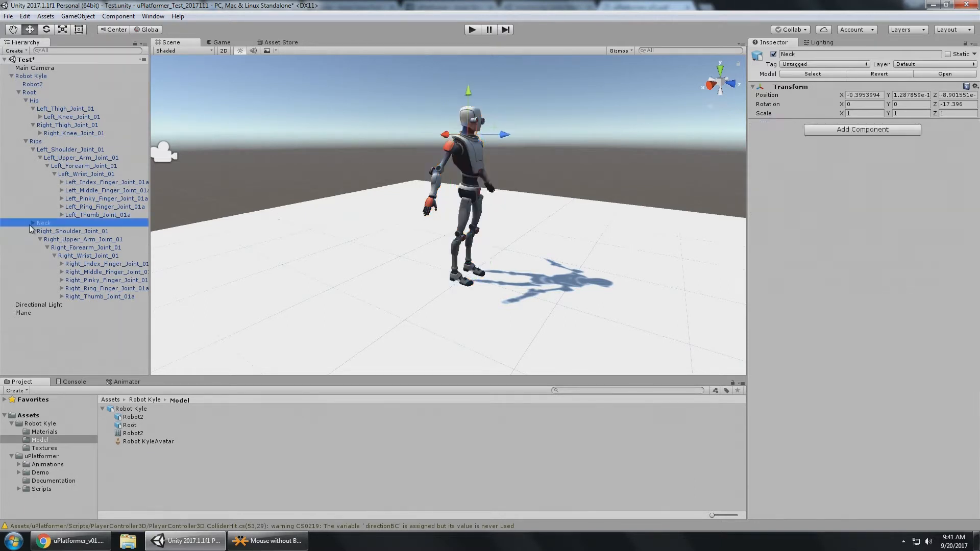
left_click(33, 223)
left_click(51, 232)
right_click(73, 234)
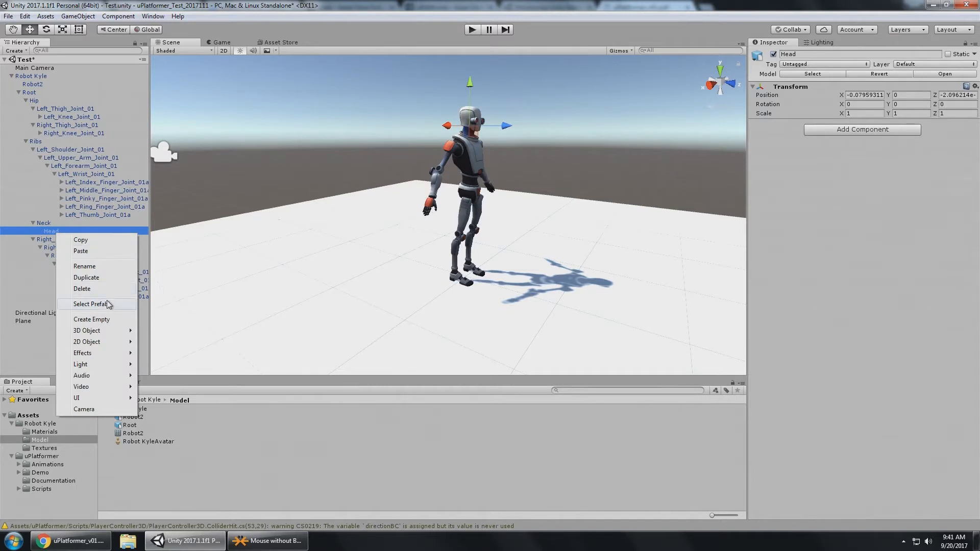
left_click(108, 320)
- Move the empty object to the top back of the robot's head, at about X -0.16 and Y -0.136
left_click_drag(395, 105, 455, 160, "alt")
scroll(455, 160, "down", 10)
scroll(459, 163, "up", 5)
scroll(495, 253, "up", 10)
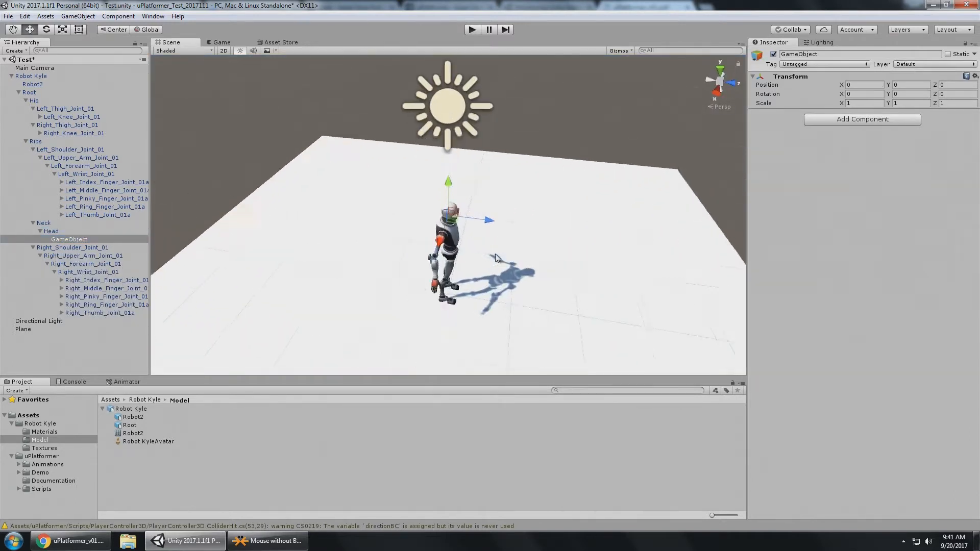
left_click_drag(494, 267, 584, 151, "alt")
left_click(733, 82)
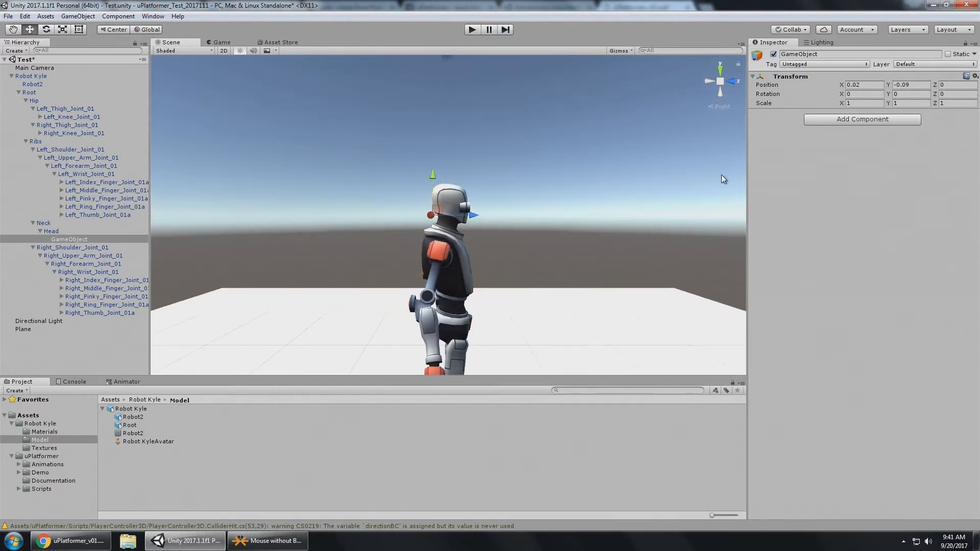
left_click(721, 107)
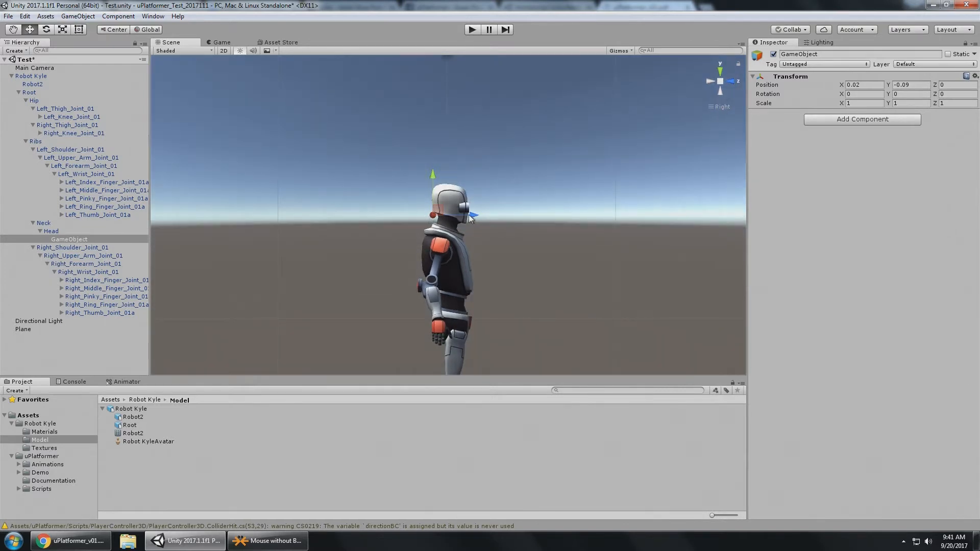
left_click_drag(474, 215, 473, 216)
left_click_drag(432, 167, 431, 141)
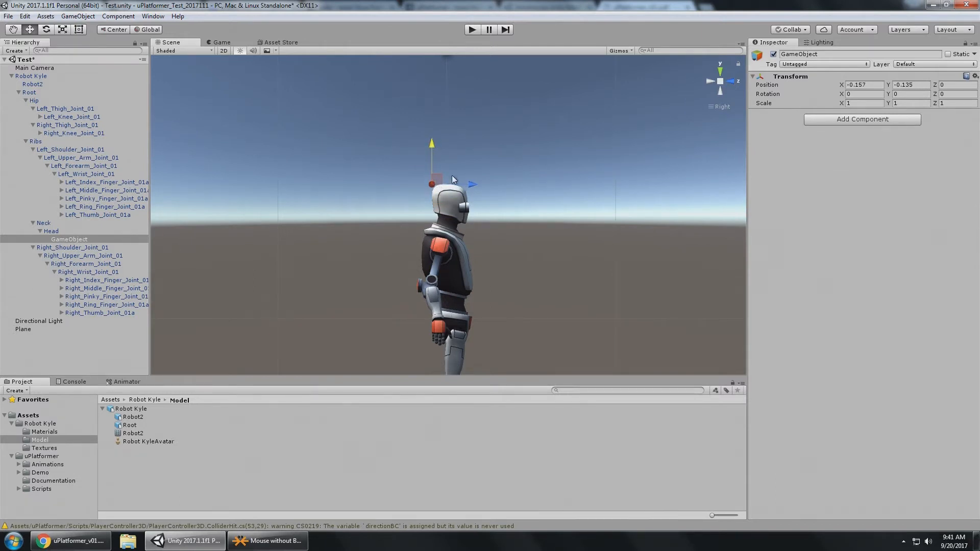
left_click_drag(430, 142, 430, 141)
left_click(725, 109)
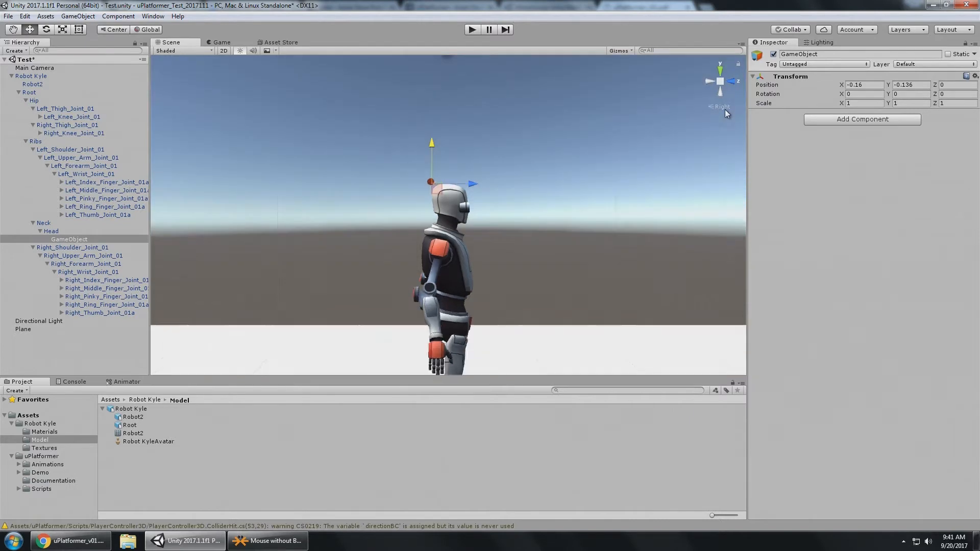
- Try shifting the empty object sideways off the head's centre and set its Z position back to 0
left_click_drag(633, 134, 380, 204, "alt")
left_click(959, 85)
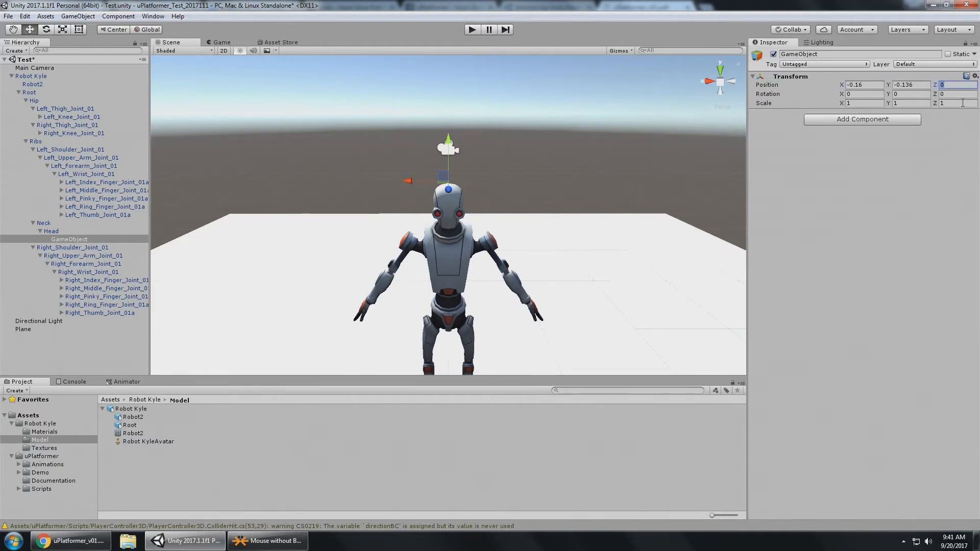
left_click_drag(533, 187, 517, 172, "alt")
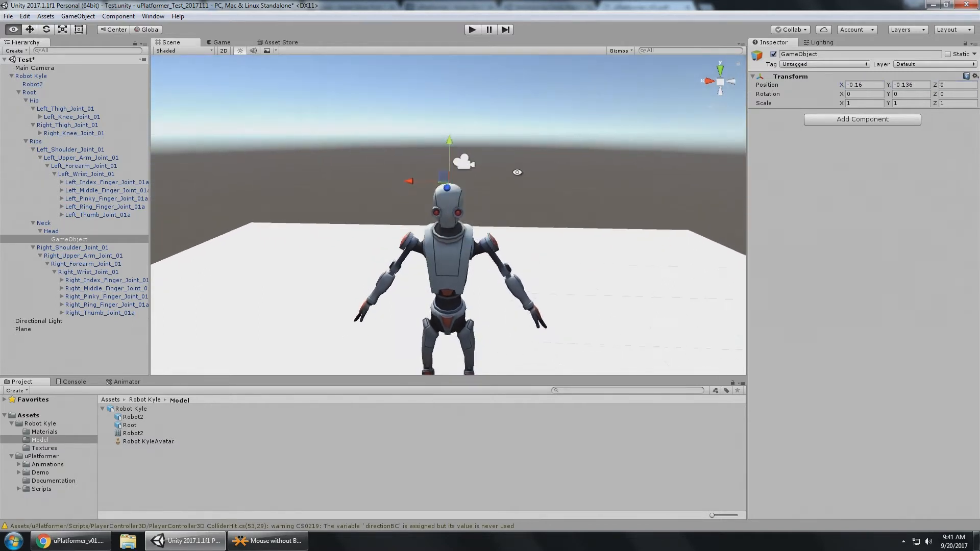
mouse_move(410, 180)
left_mouse_down()
mouse_move(397, 181)
mouse_move(423, 180)
mouse_move(392, 186)
left_mouse_up()
left_click(958, 85)
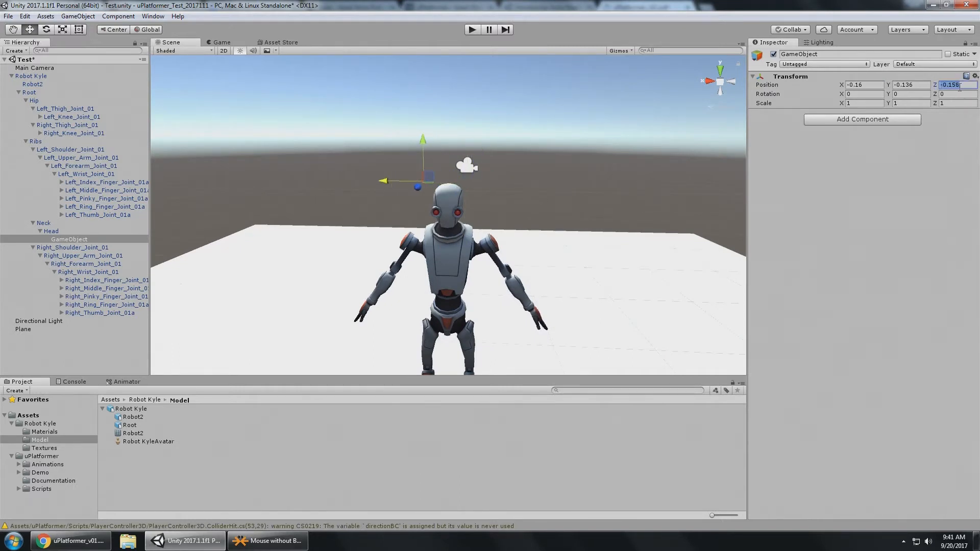
type("0")
left_click_drag(378, 220, 429, 203, "alt")
left_click_drag(431, 152, 357, 208, "alt")
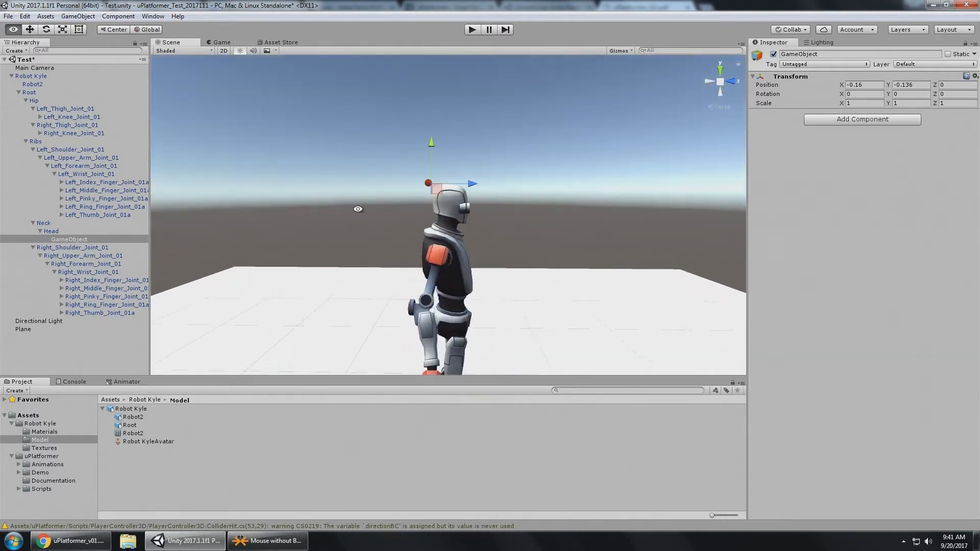
- Rename the empty object BackOFHead and assign it as Back Of Head in Robot Kyle's Limb Position Transforms
left_click(71, 240)
type("BackOFHead")
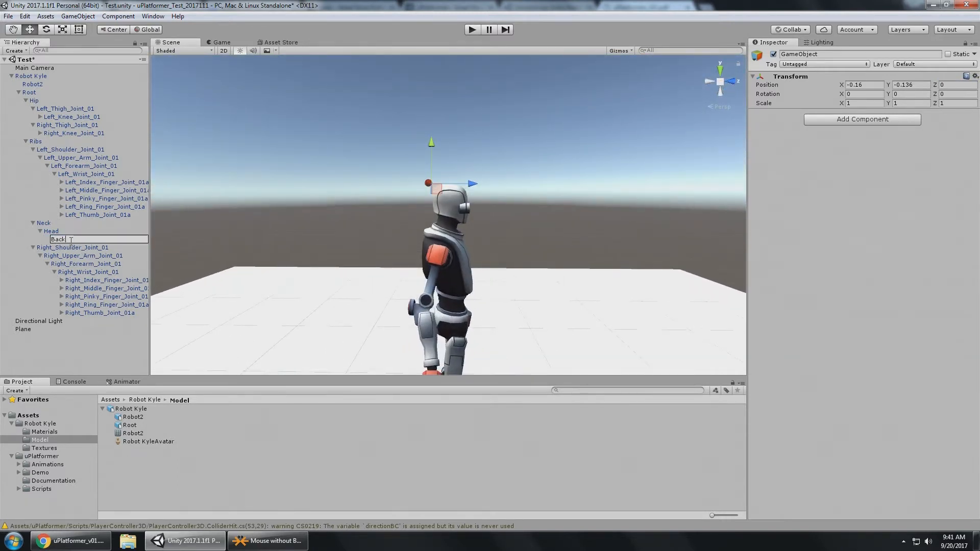
key("Return")
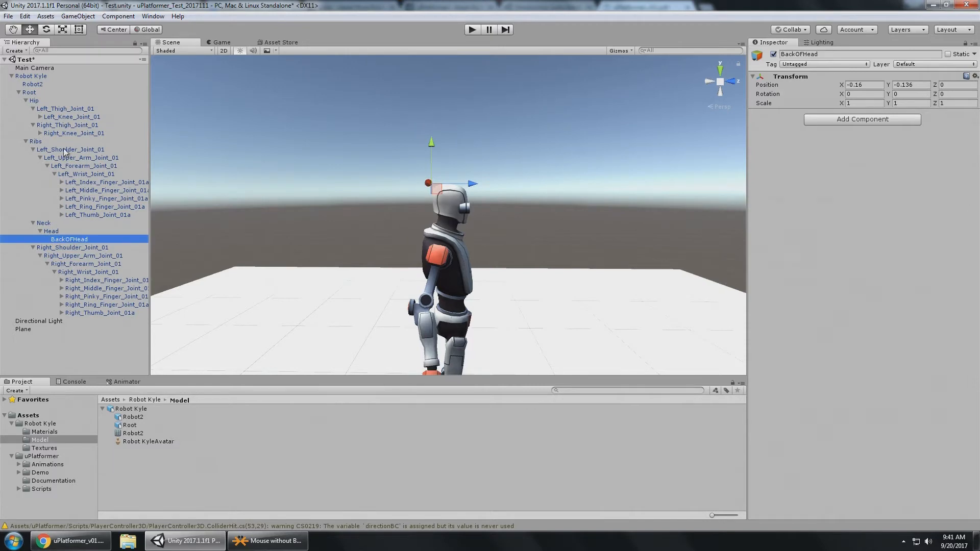
left_click(28, 76)
left_click_drag(69, 239, 898, 366)
- Read the camera follow section of the uPlatformer PDF in Chrome and add the Camera Follow 3D script to Main Camera in Unity
left_click(102, 535)
scroll(494, 254, "down", 12)
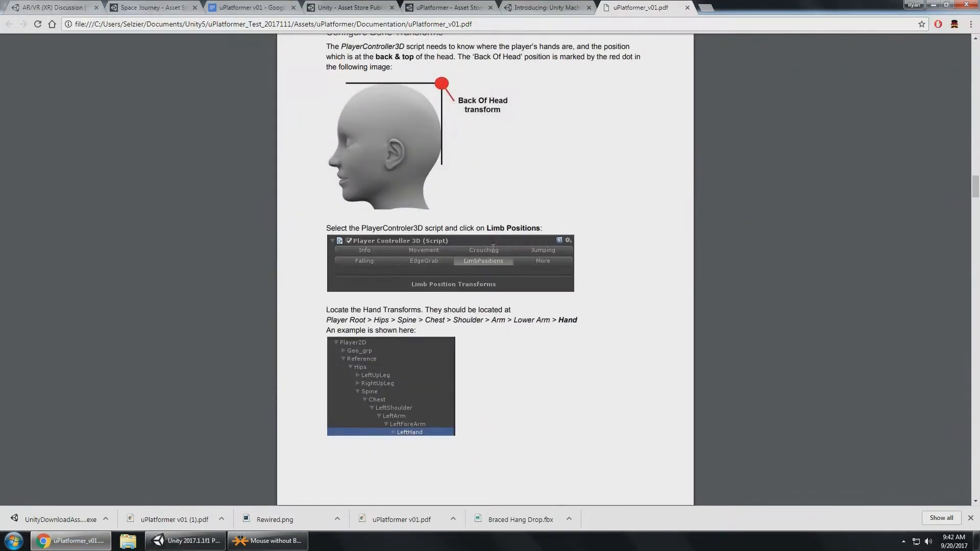
scroll(507, 235, "down", 6)
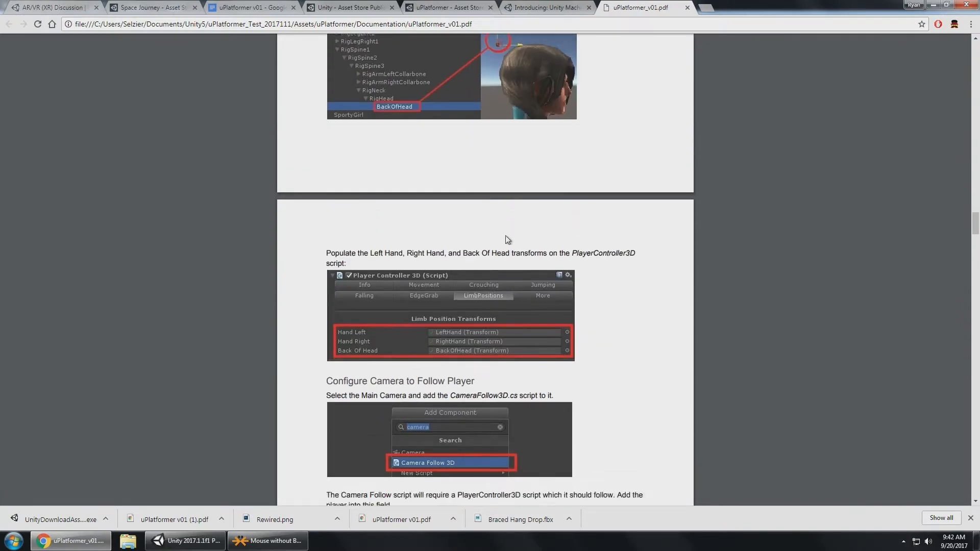
scroll(508, 229, "down", 1)
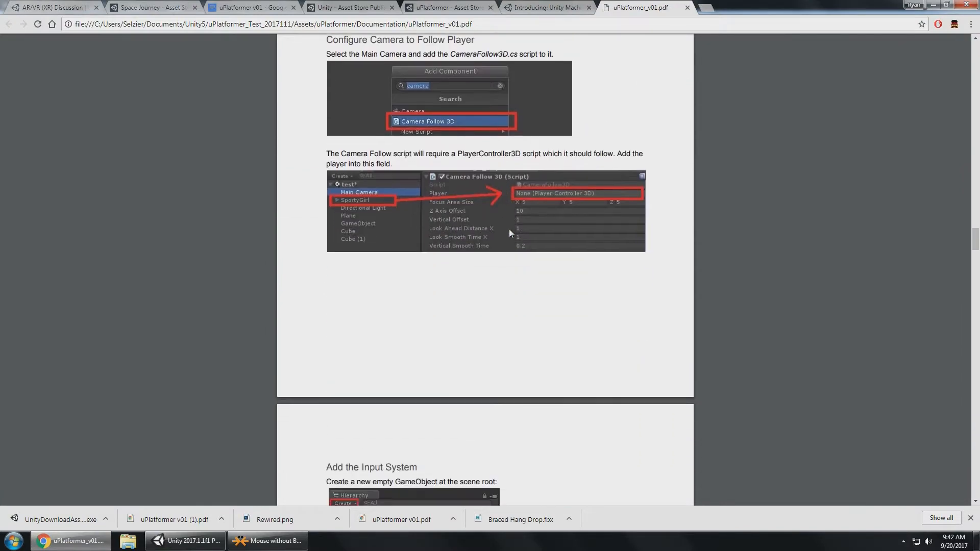
key("alt+Tab")
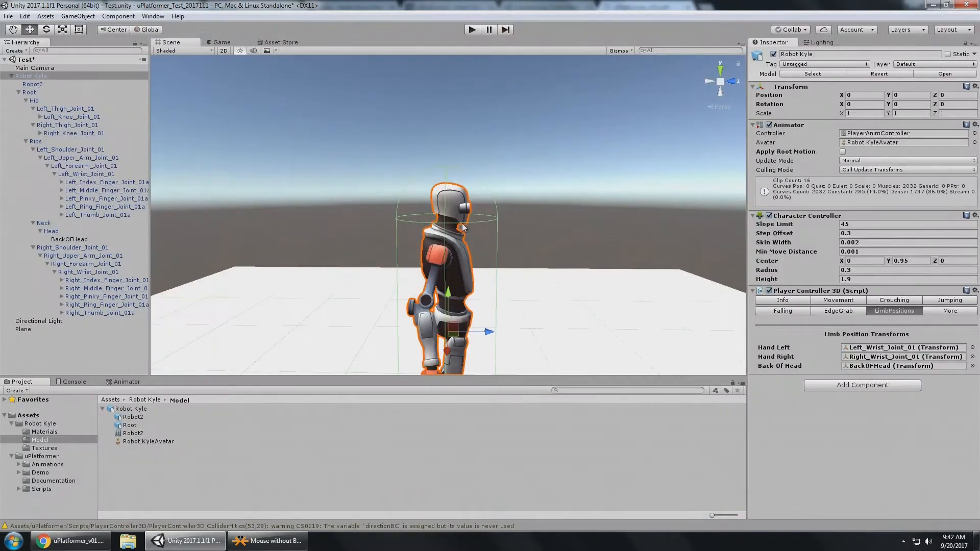
left_click(12, 76)
left_click(34, 68)
left_click(871, 317)
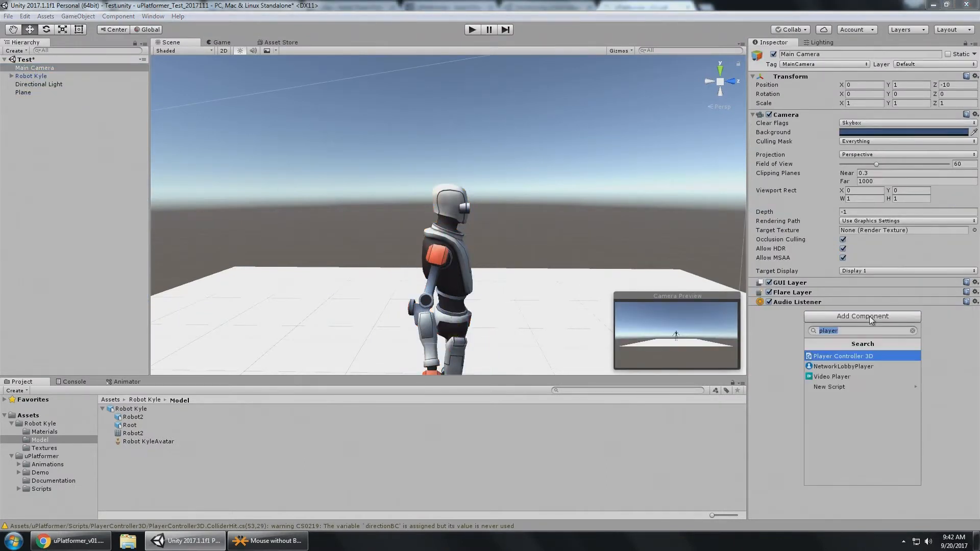
type("camer")
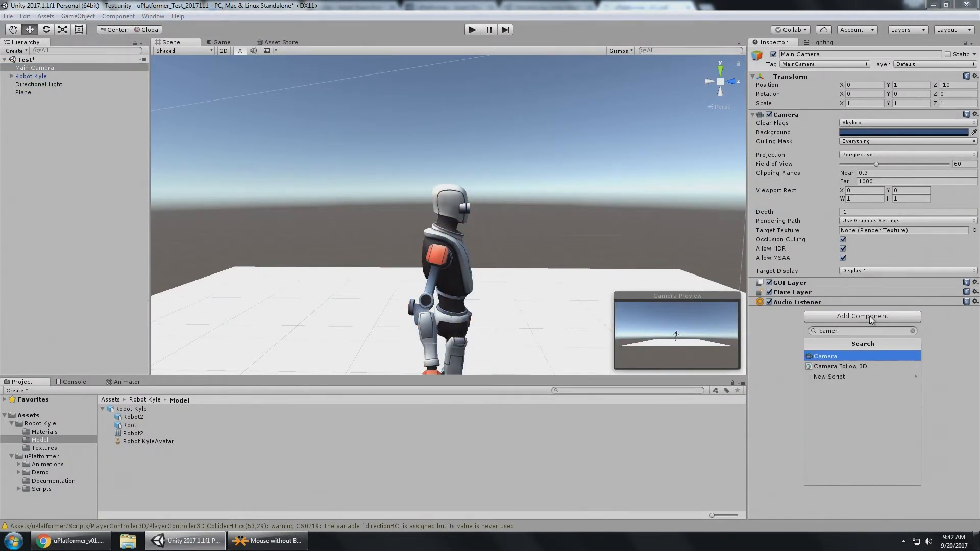
left_click(857, 366)
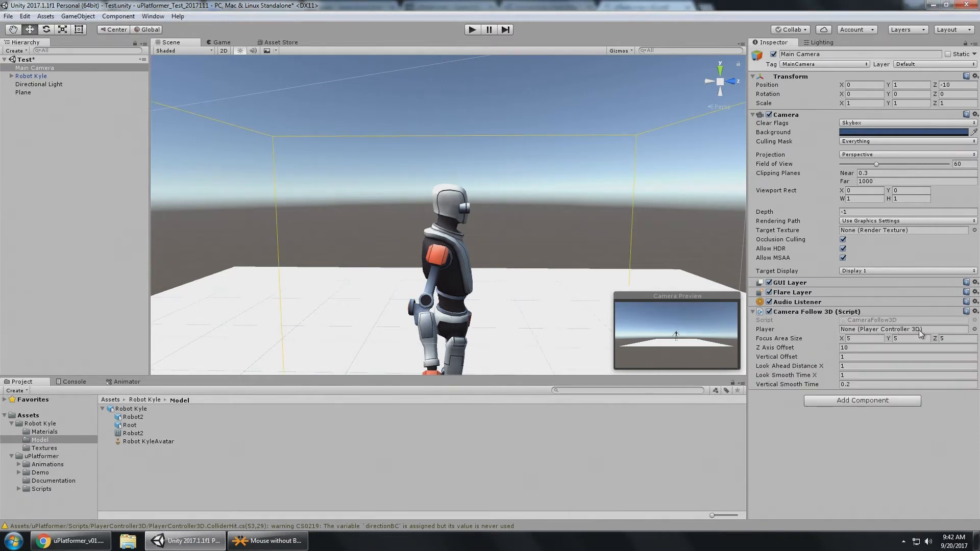
- Assign Robot Kyle as the Player in Main Camera's Camera Follow 3D script and inspect the focus area around the robot
left_click(34, 76)
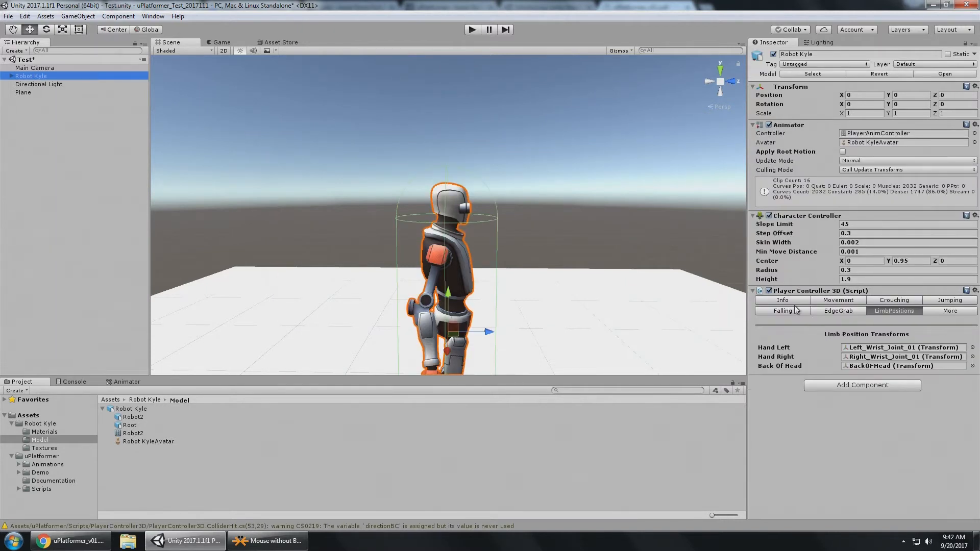
left_click(46, 67)
left_click_drag(35, 79, 870, 332)
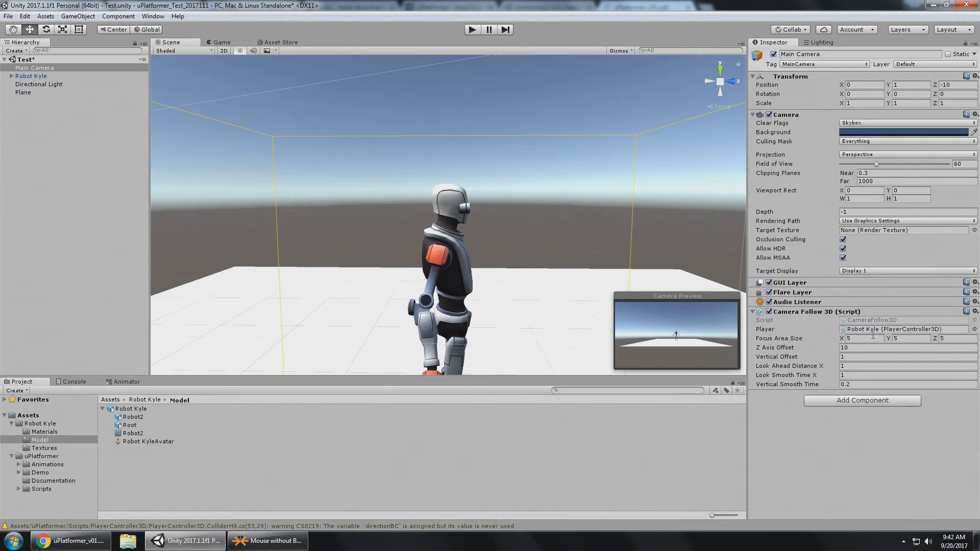
scroll(559, 202, "down", 10)
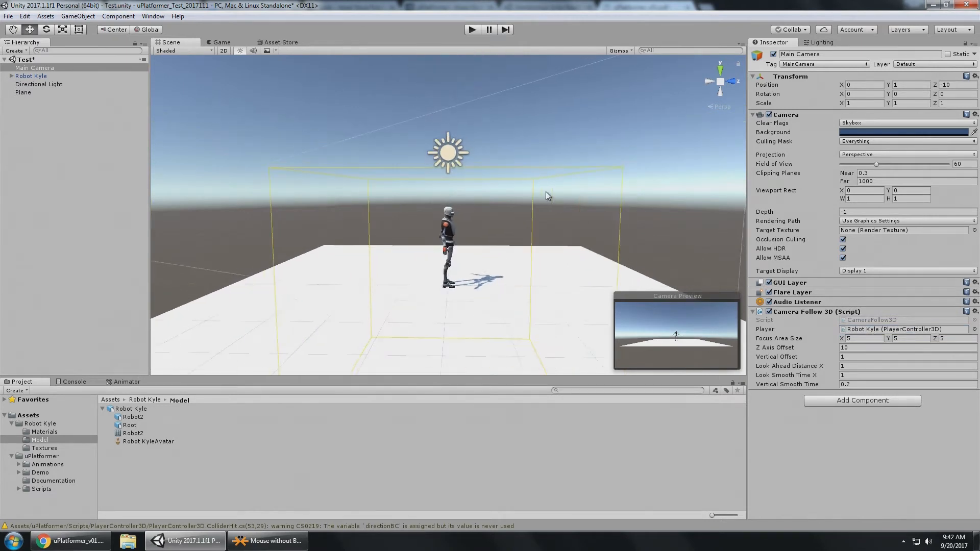
scroll(516, 179, "down", 2)
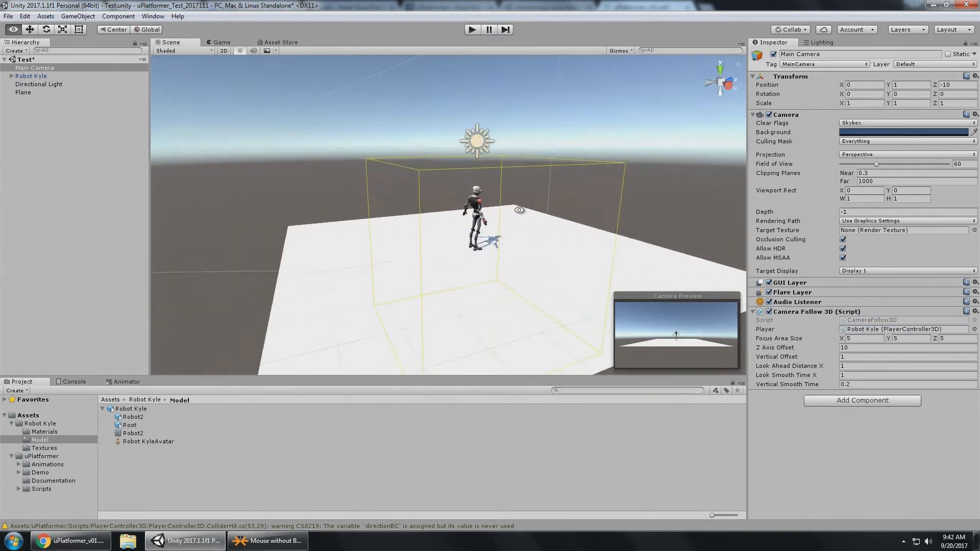
- Read the PDF's Add the Input System section and create an empty object named InputSystem at the Unity scene root
left_click(72, 542)
scroll(406, 225, "down", 3)
scroll(408, 229, "down", 4)
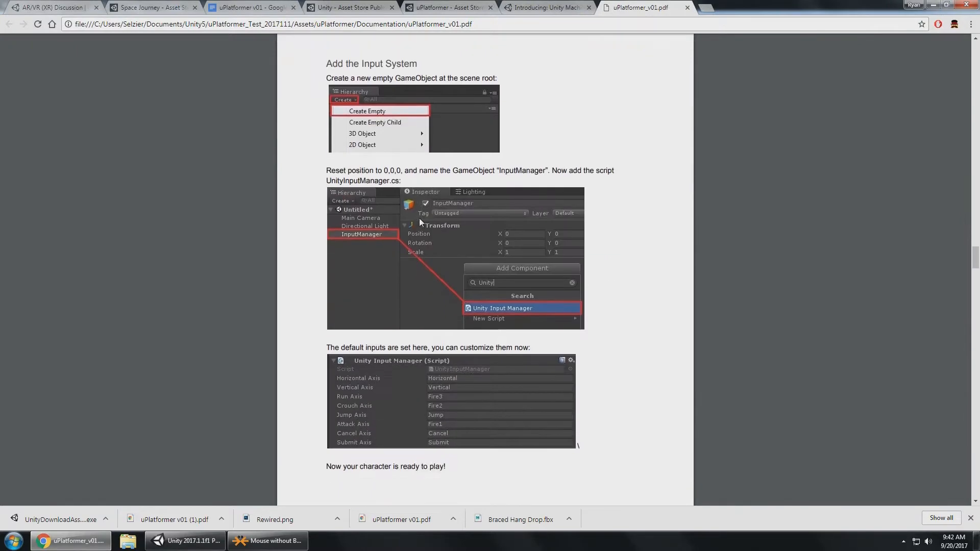
key("alt+Tab")
left_click(103, 151)
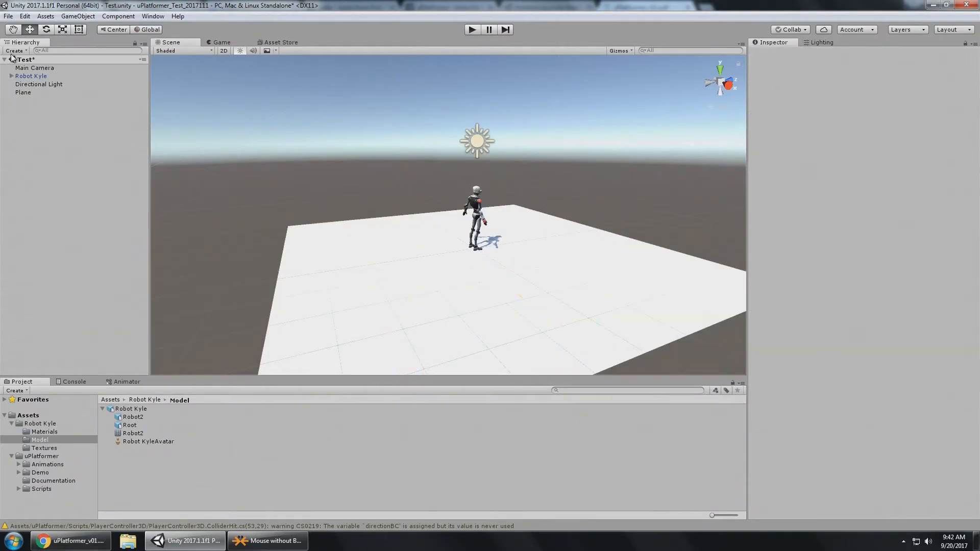
left_click(15, 50)
left_click(29, 63)
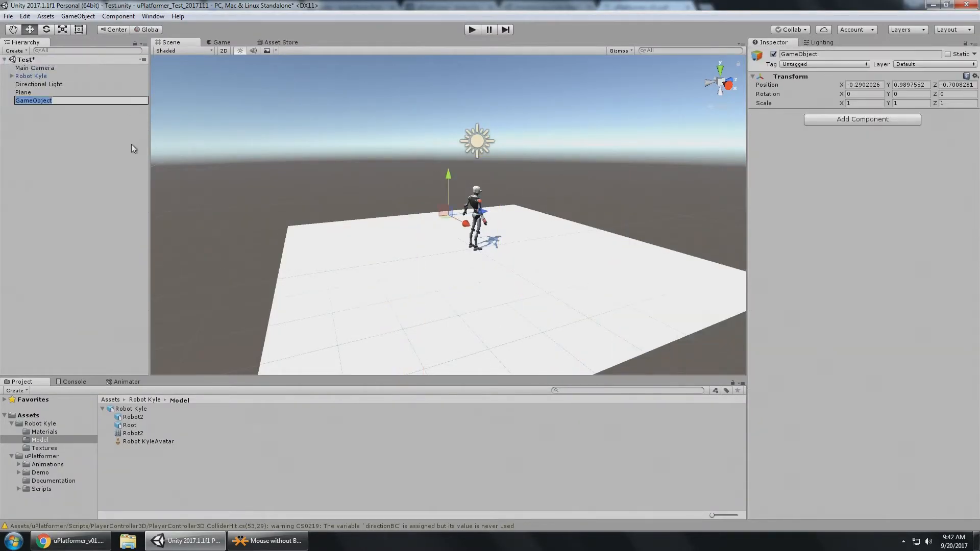
type("InputSystem")
key("Return")
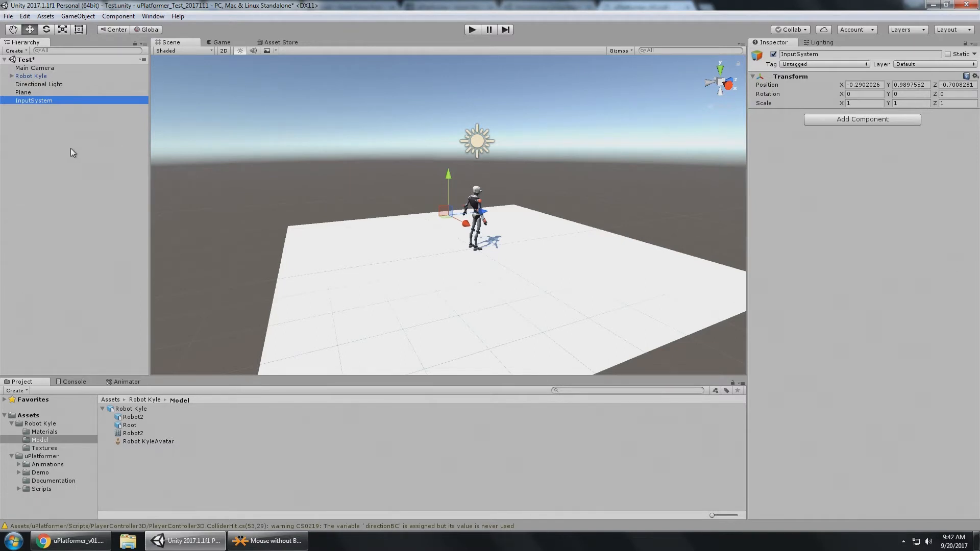
- Rename the InputSystem object to GameController
key("F2")
type("Game")
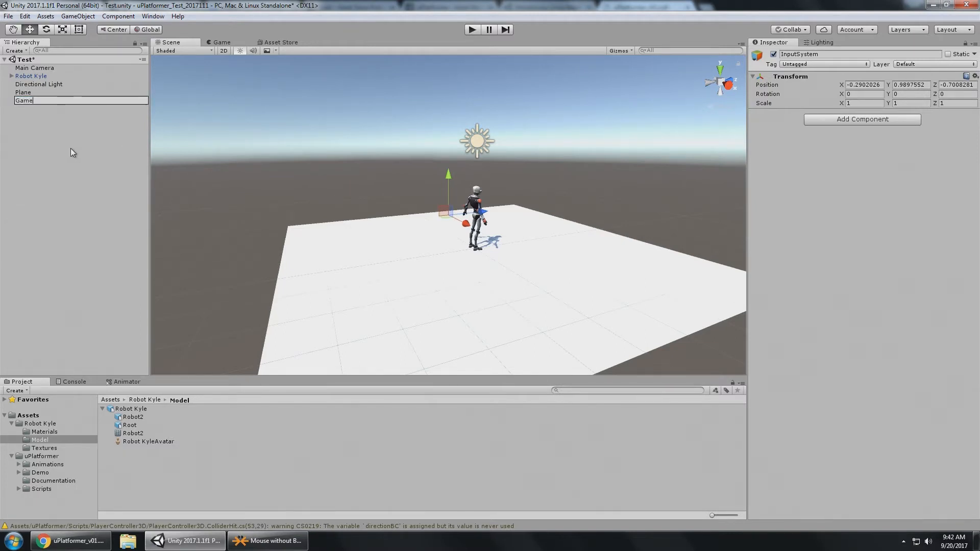
type("Controller")
key("Return")
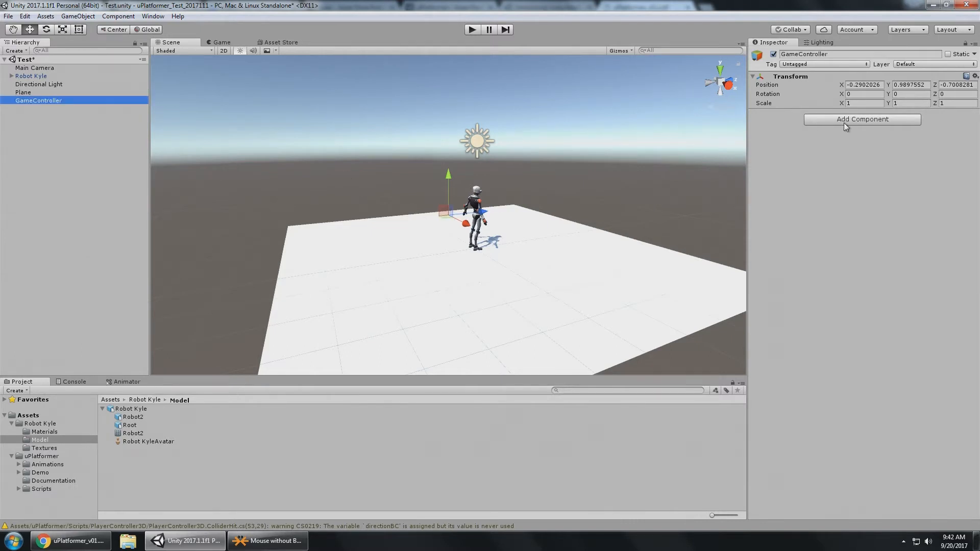
left_click(843, 122)
type("GameC")
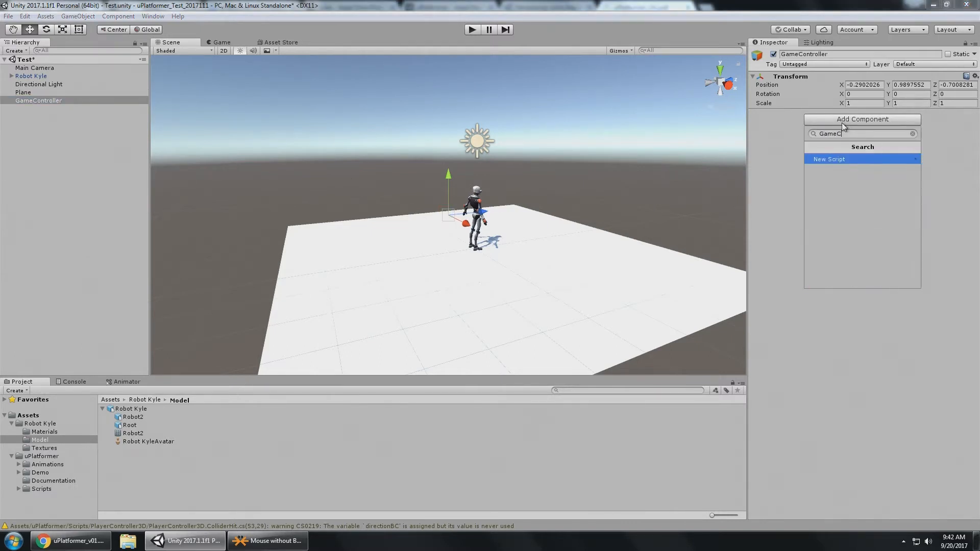
key("BackSpace")
type("Gamecontoller")
key("Escape")
key("Escape")
- Add the Unity Input Manager script component to the GameController object
left_click(55, 100)
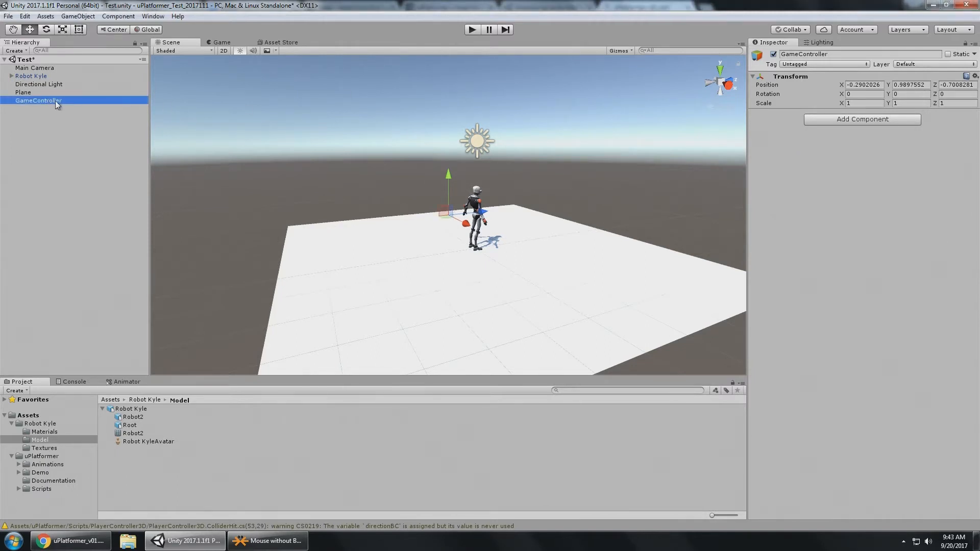
key("Return")
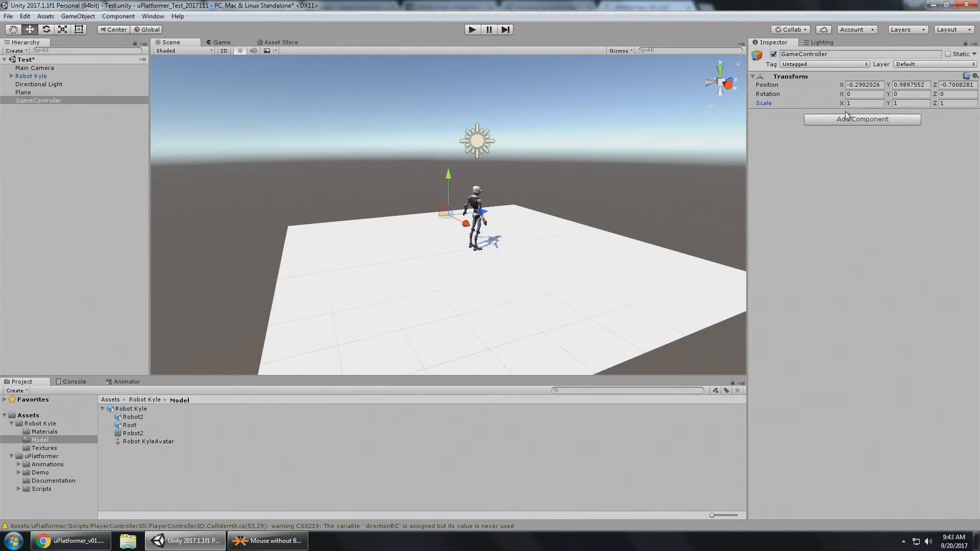
left_click(847, 121)
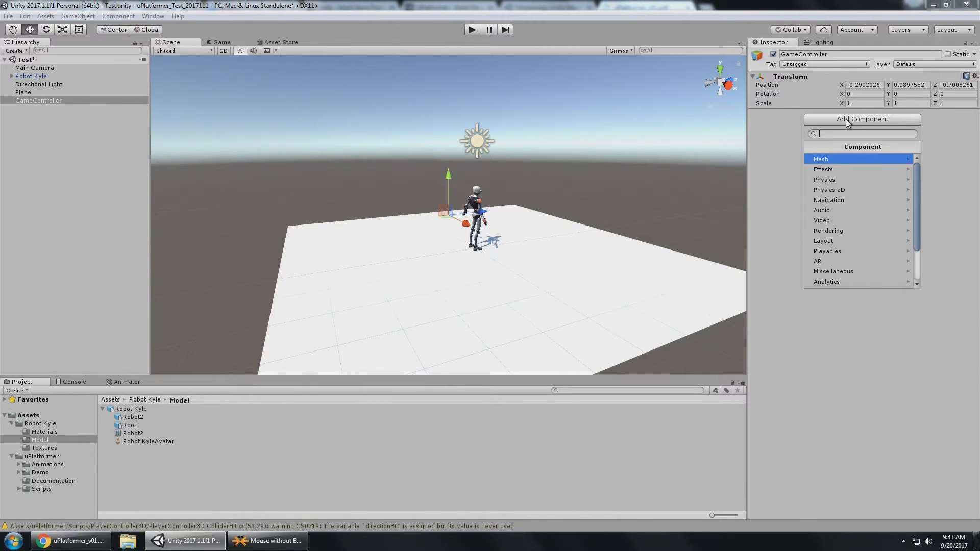
type("unity")
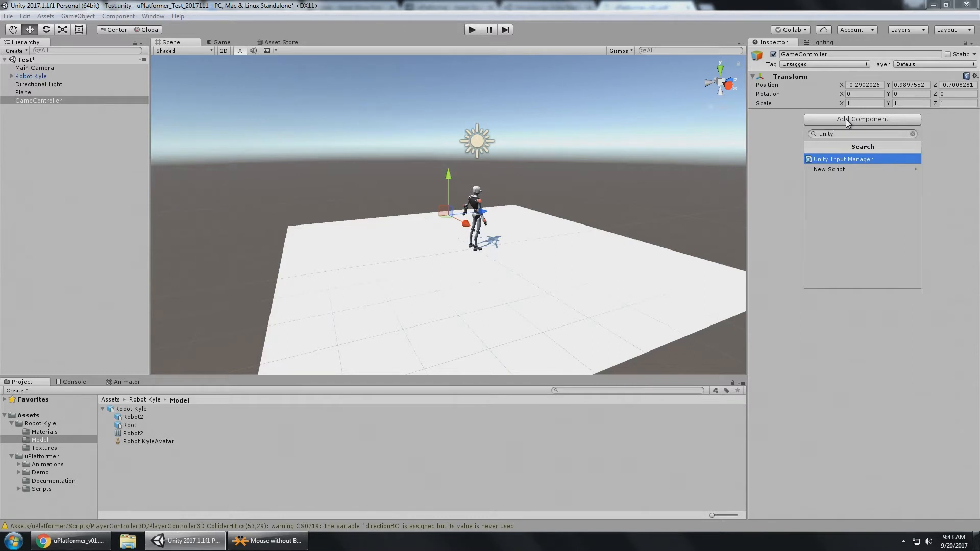
left_click(826, 167)
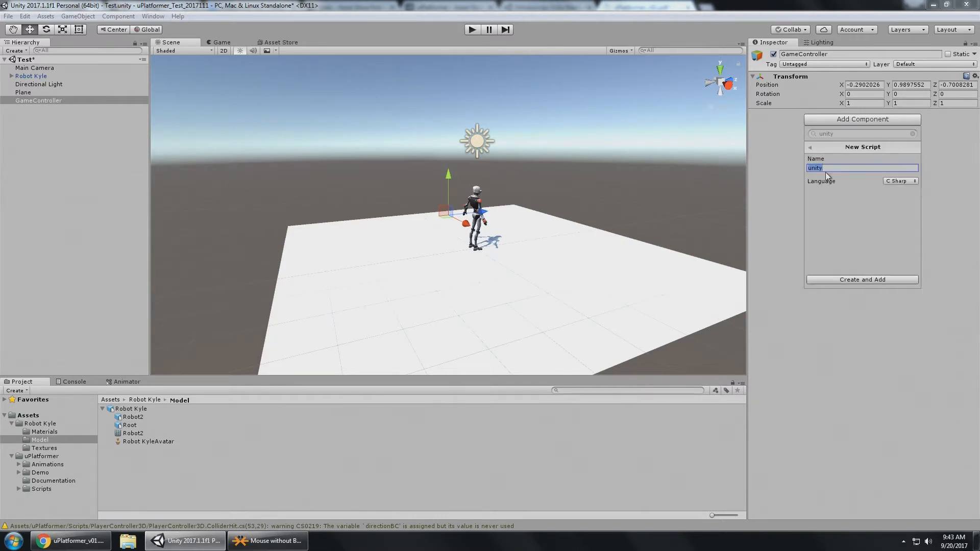
left_click(810, 148)
left_click(831, 158)
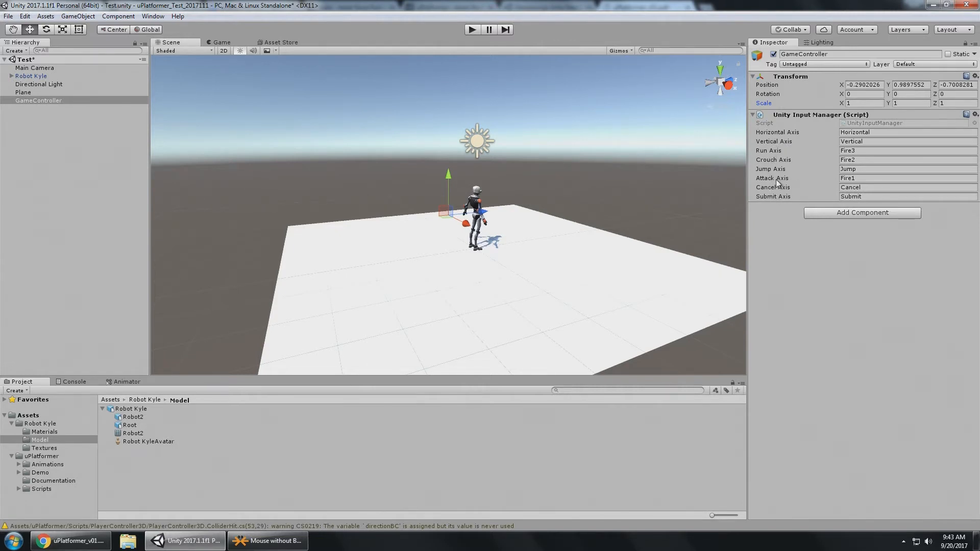
- Open the project's Input settings and examine the button assignments of the Fire2 and Fire3 axes
left_click(24, 16)
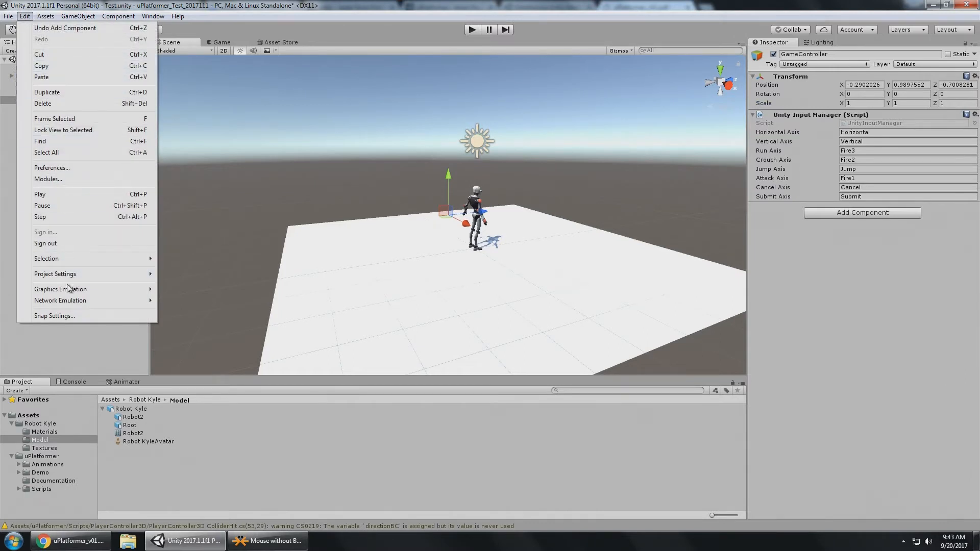
mouse_move(71, 276)
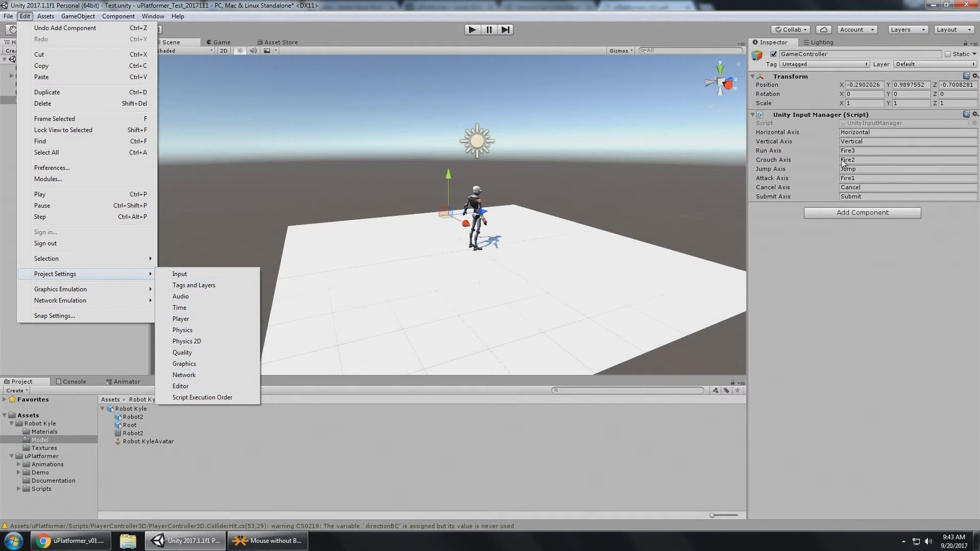
left_click(216, 276)
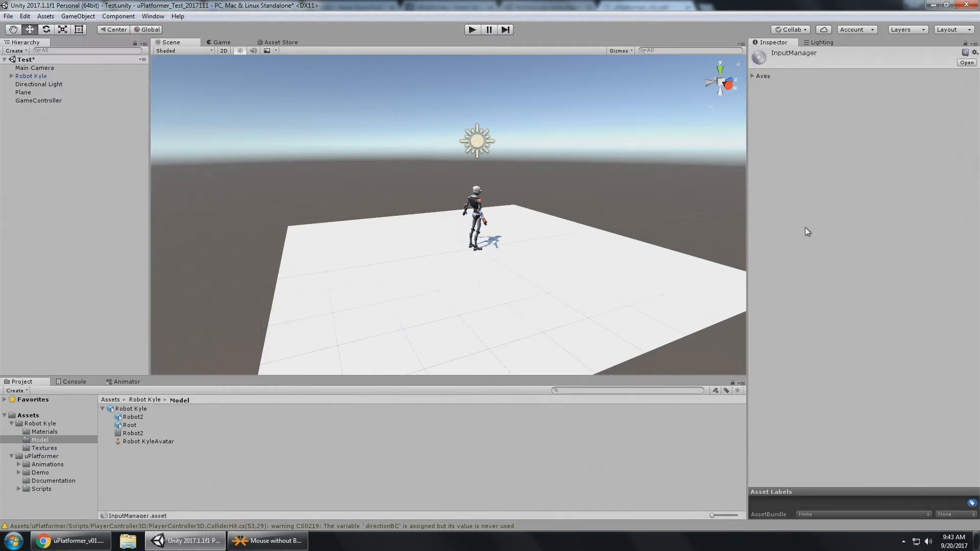
left_click(752, 76)
left_click(760, 122)
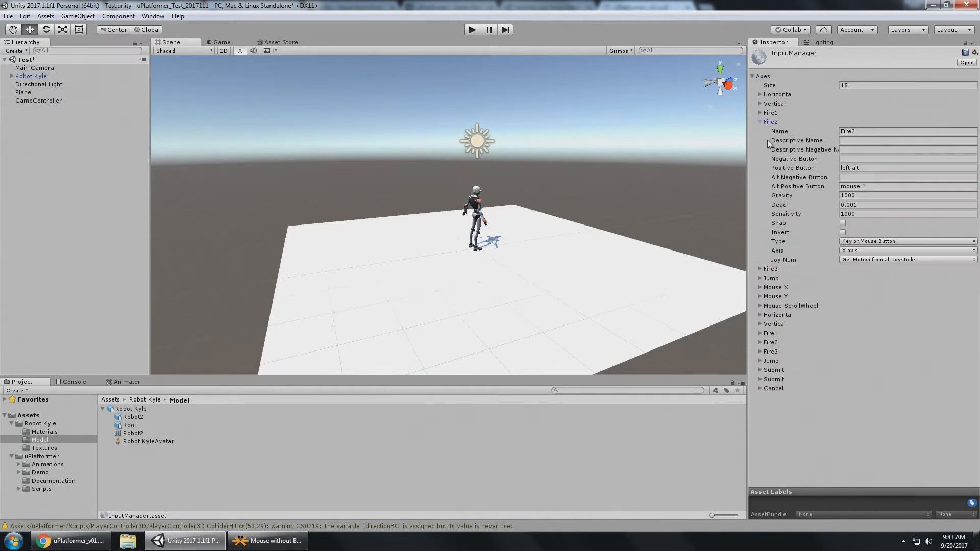
left_click(759, 269)
scroll(831, 187, "down", 1)
scroll(834, 185, "up", 1)
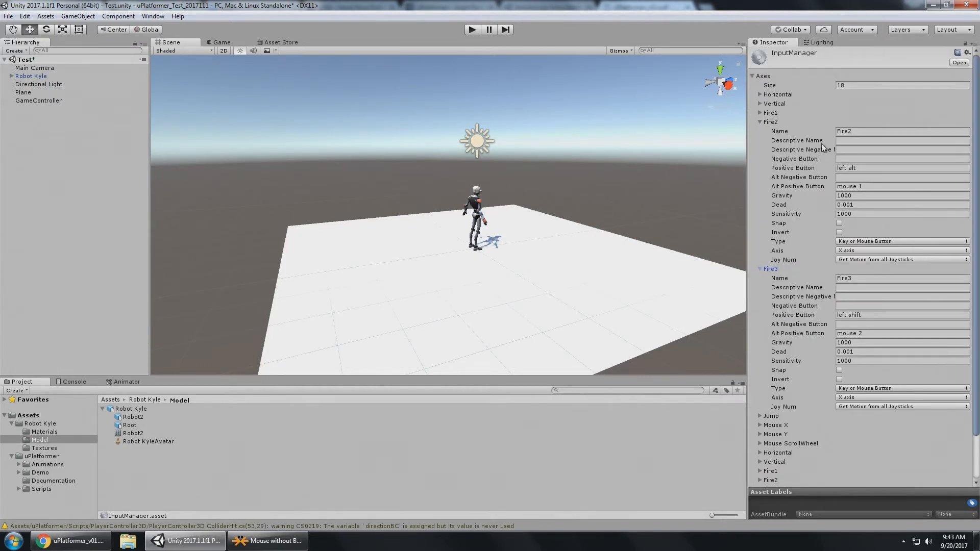
scroll(829, 191, "down", 2)
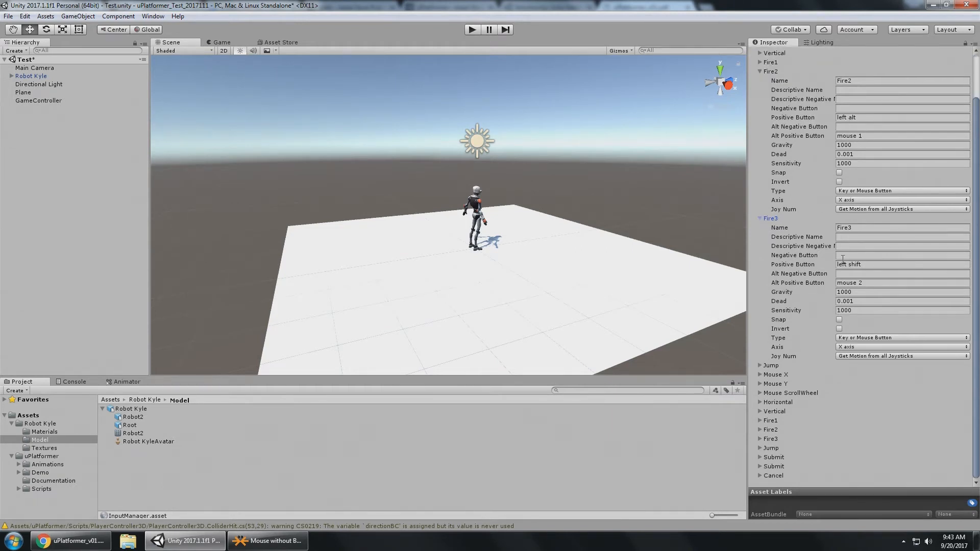
scroll(843, 257, "up", 2)
left_click(759, 122)
left_click(760, 131)
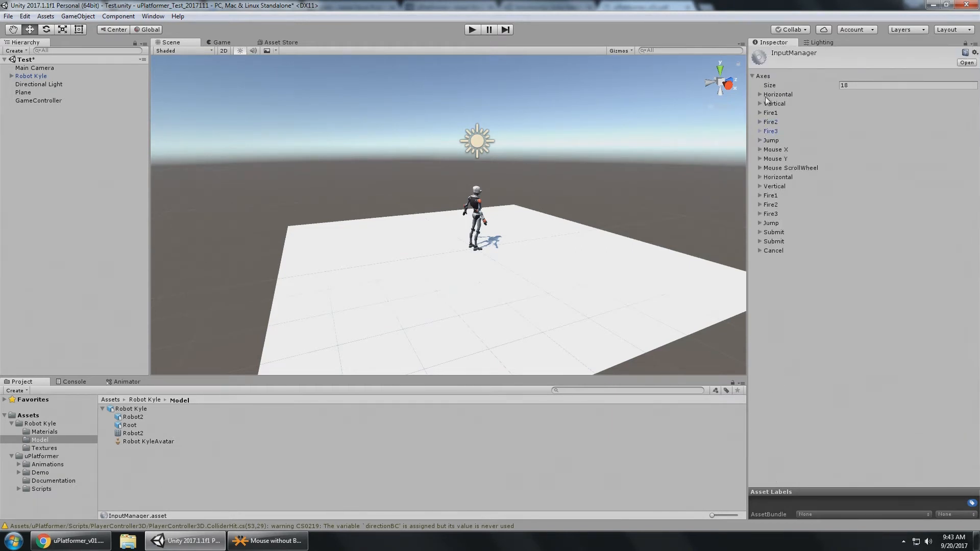
- Increase the input axes size to 19 and set the new last axis to name Crouch with positive button c
left_click(866, 84)
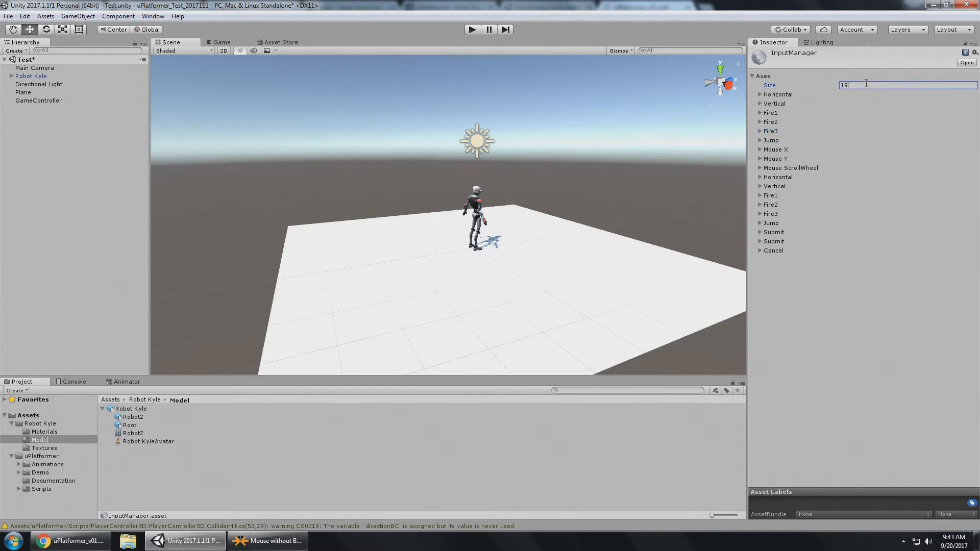
key("Tab")
left_click(759, 259)
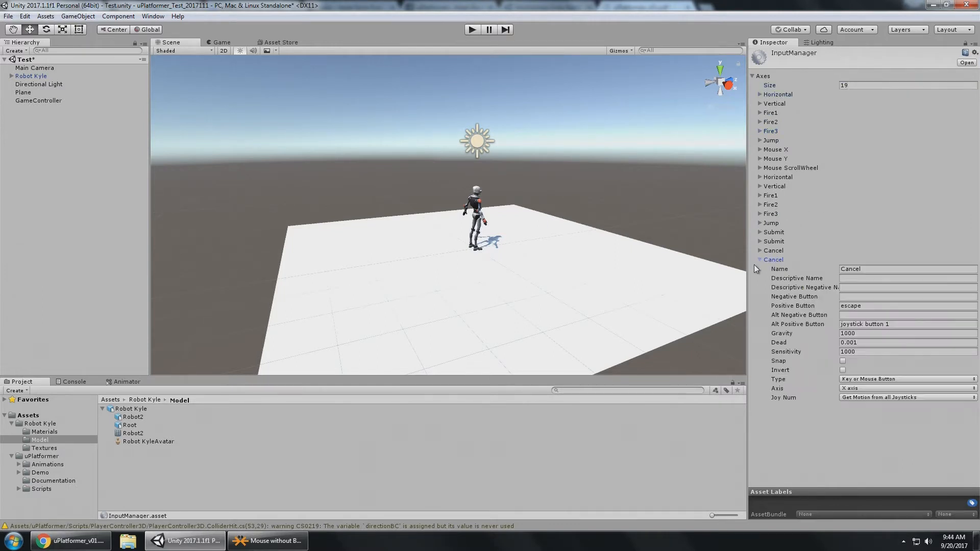
left_click(893, 269)
type("Crouch")
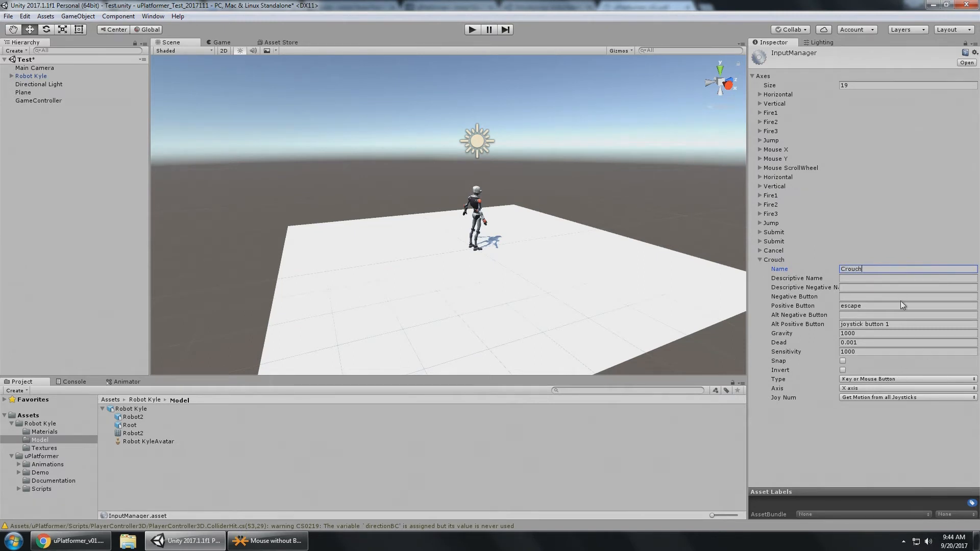
right_click(900, 304)
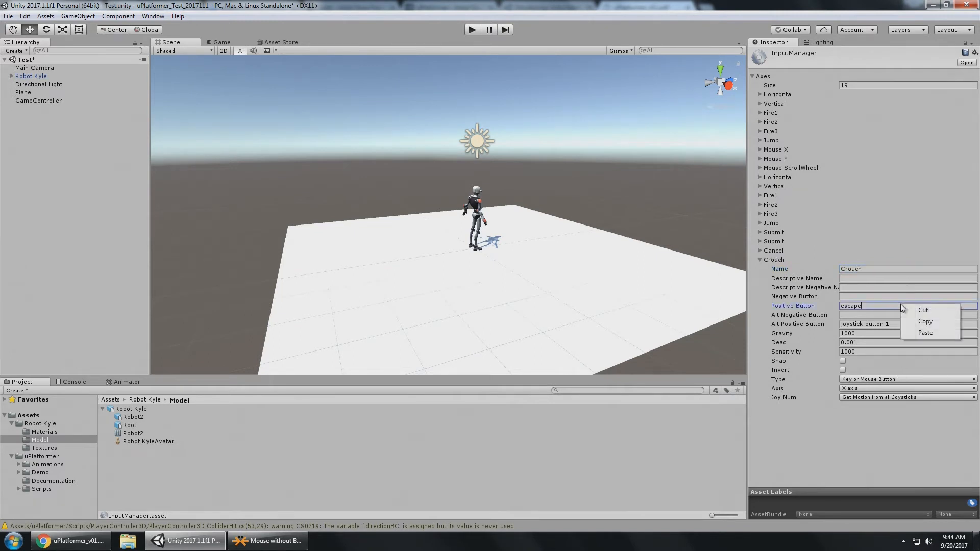
left_click(887, 306)
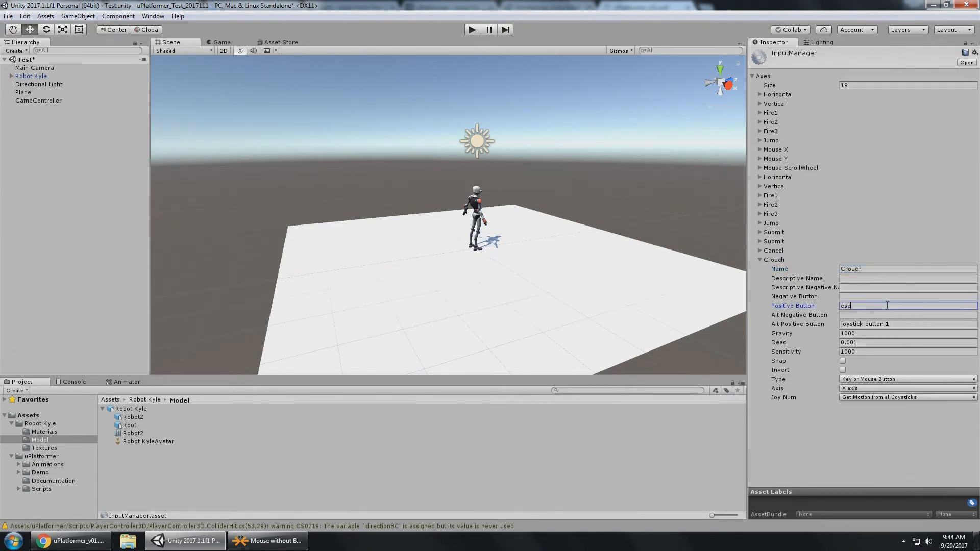
key("Return")
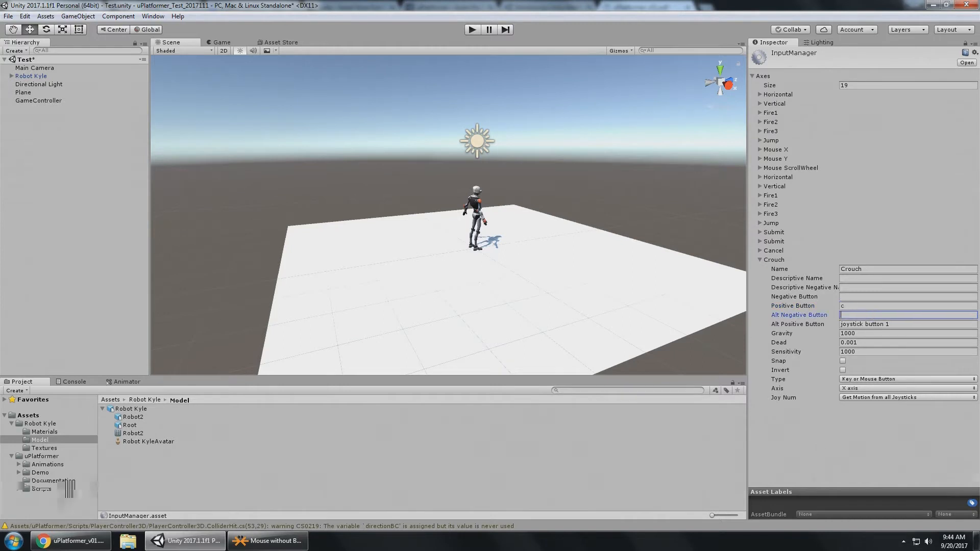
- Set the Crouch Axis to Crouch in GameController's Unity Input Manager script
left_click(69, 84)
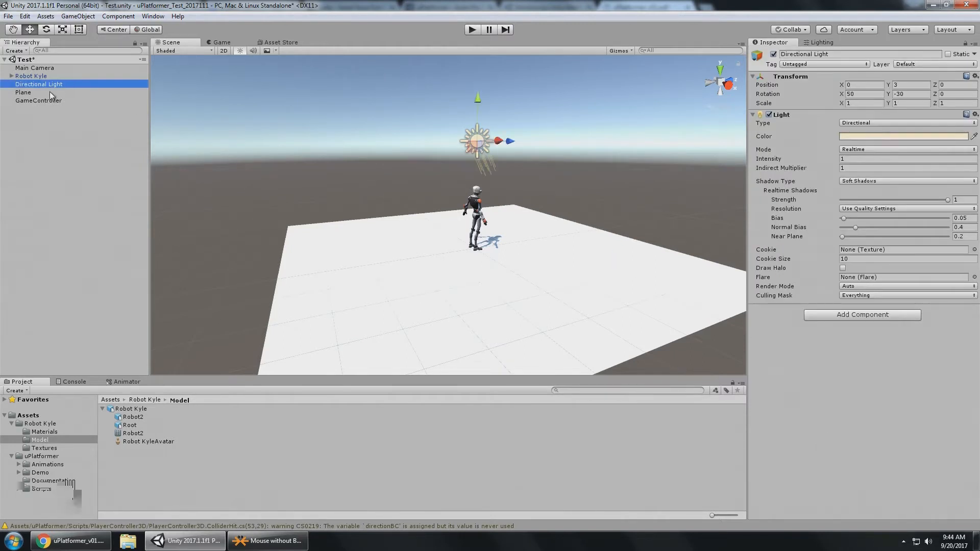
left_click(50, 92)
left_click(36, 100)
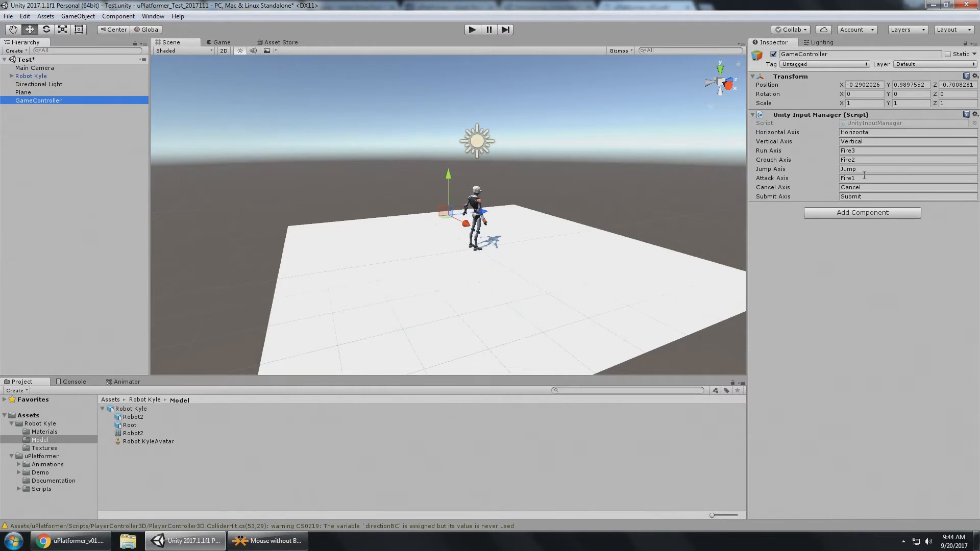
left_click(876, 160)
type("Cr")
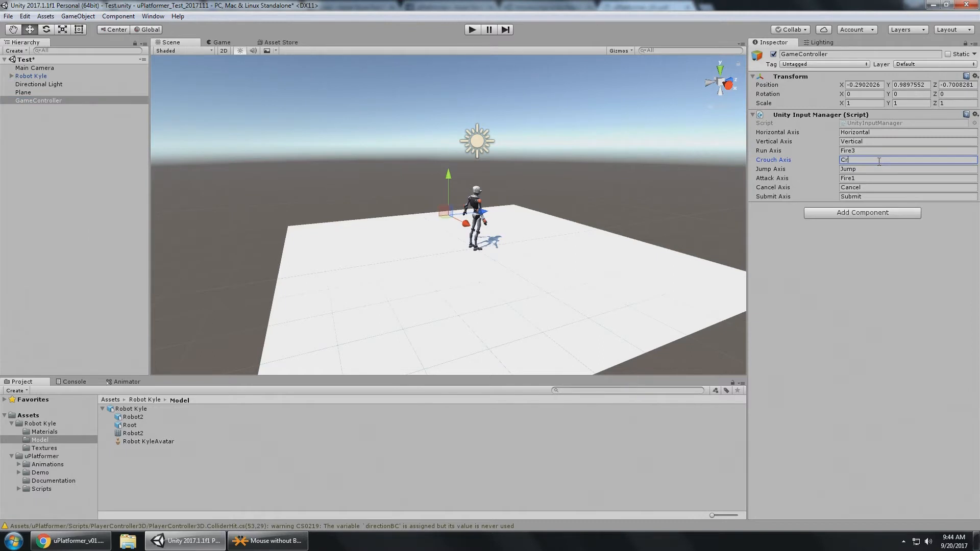
type("ouch")
key("Return")
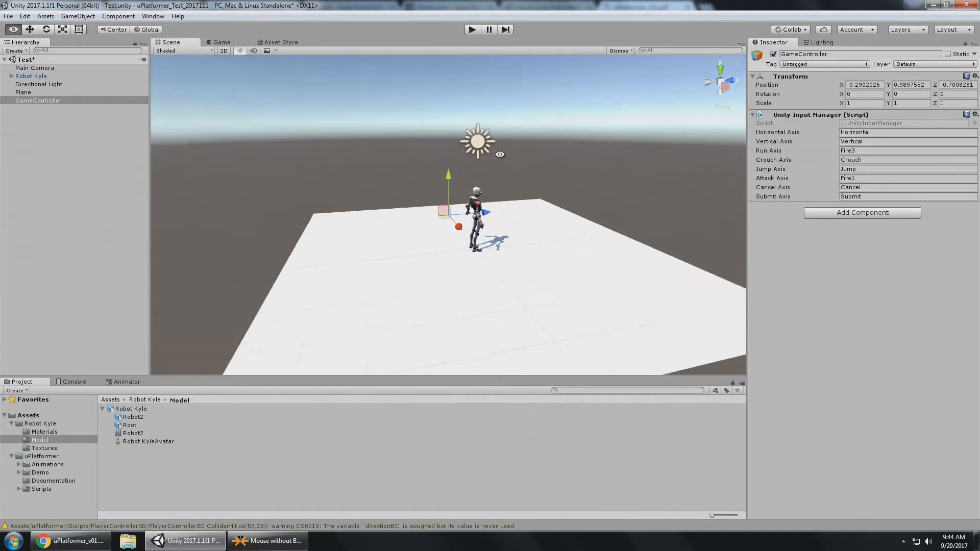
- Check the end of the PDF's input system section in Chrome and play-test Robot Kyle running in all directions in Unity
left_click(71, 541)
scroll(429, 231, "down", 6)
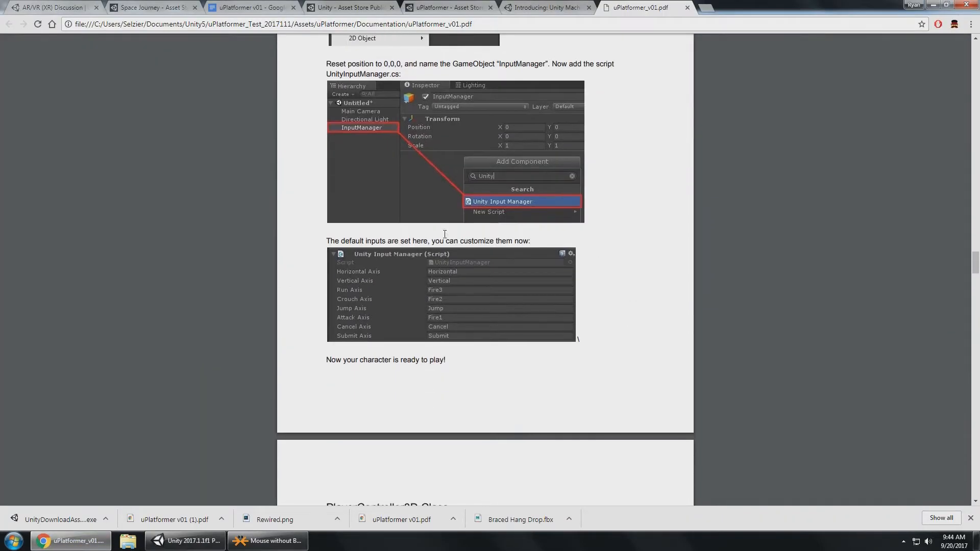
key("alt+Tab")
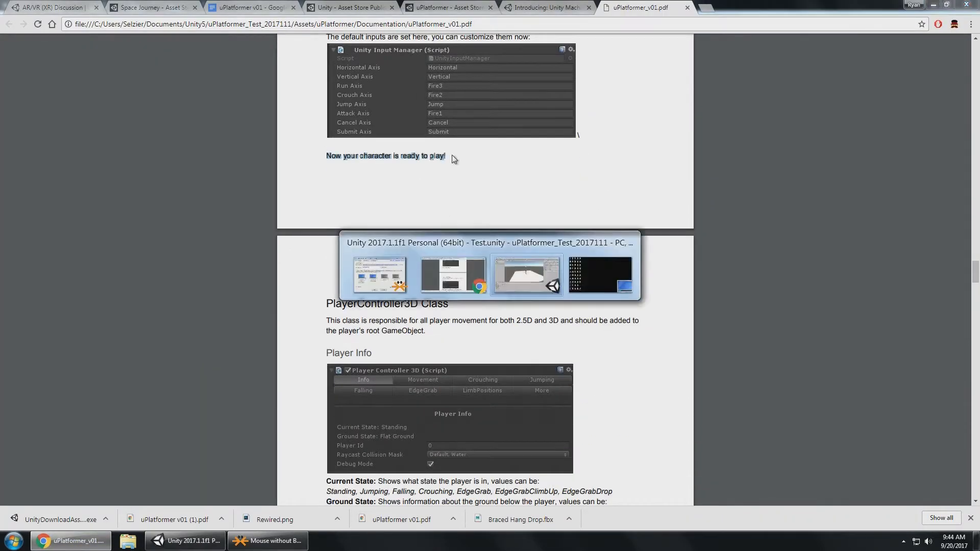
left_click(470, 32)
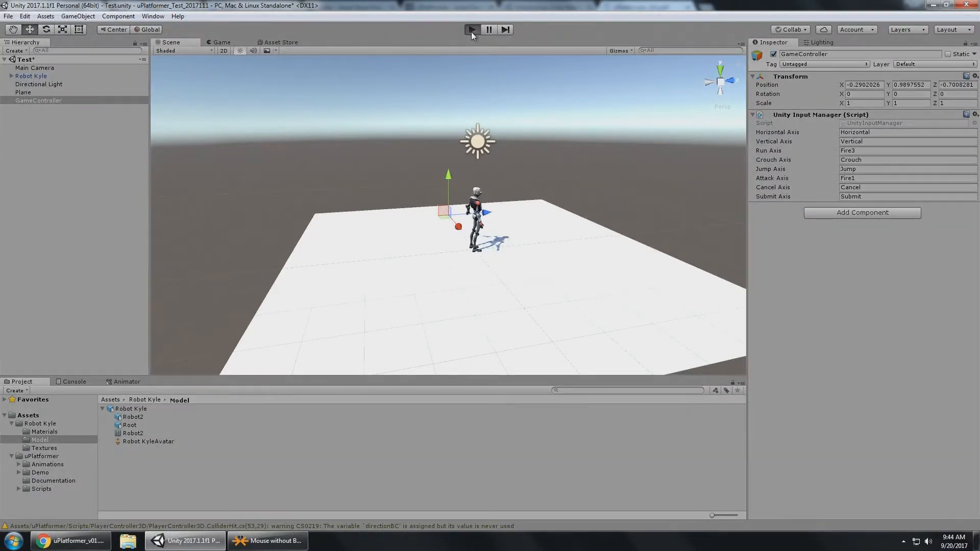
key("d")
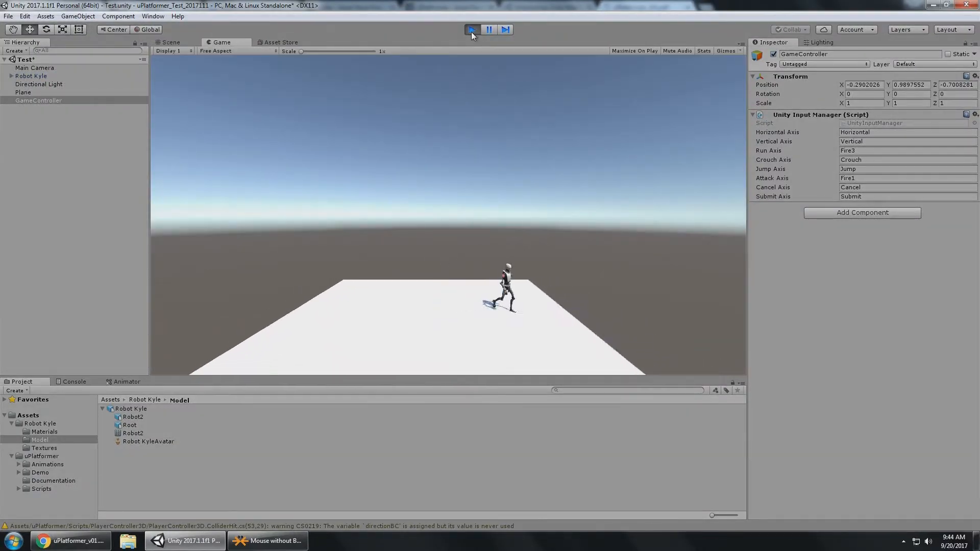
key("s")
key("a")
key("w")
key("d")
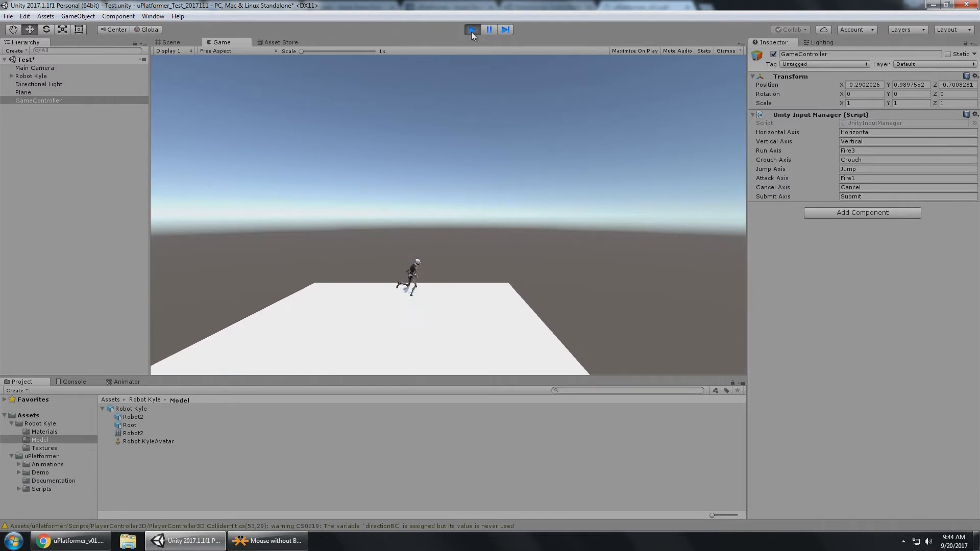
key("s")
key("a")
- Create a cube in the running scene and raise it above the plane near the robot, at about X -1.39, Y 1.64, Z 0.36
right_click(66, 154)
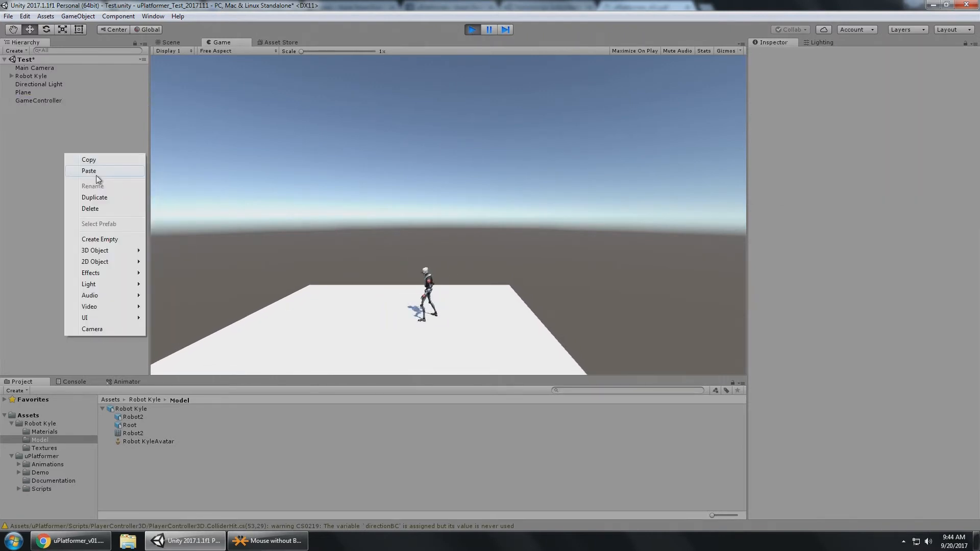
mouse_move(111, 250)
left_click(168, 250)
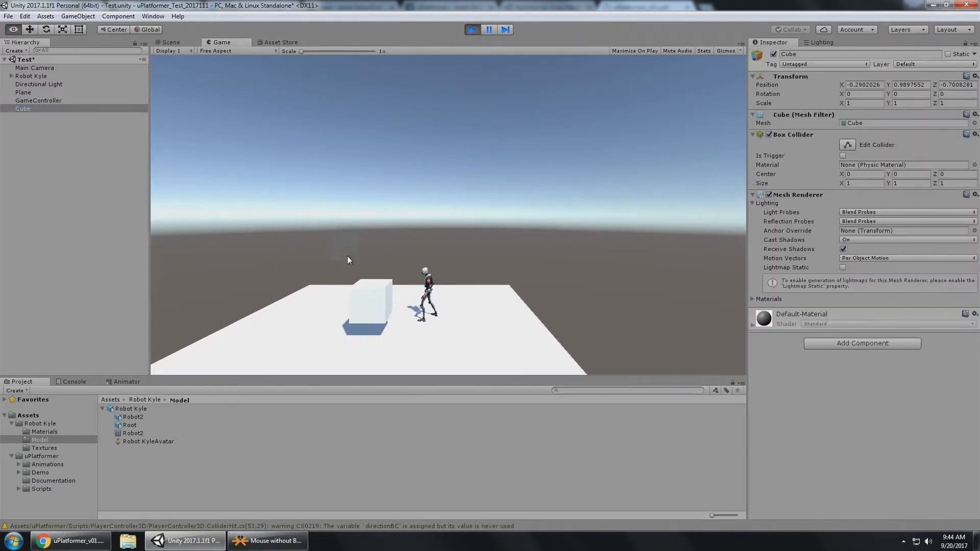
left_click(169, 43)
left_click_drag(448, 144, 506, 188, "alt")
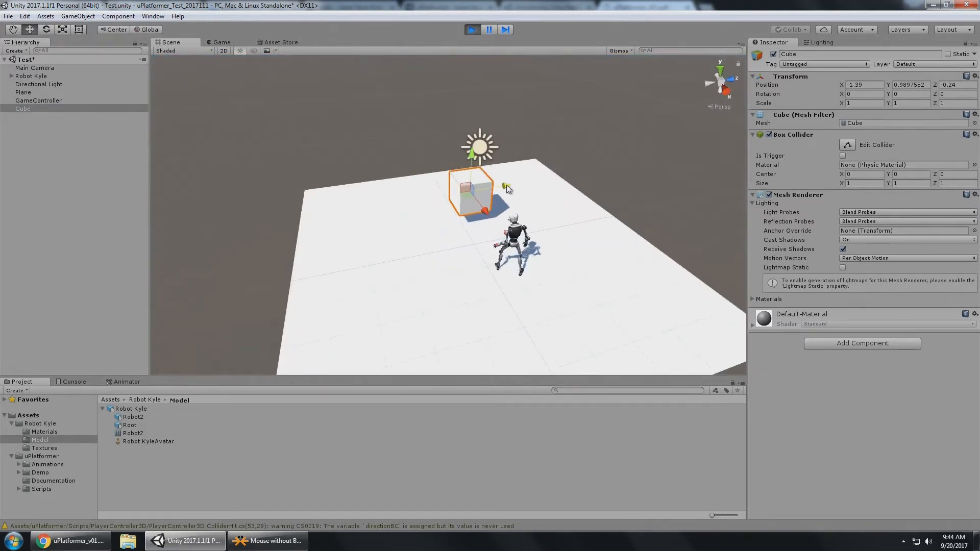
left_click_drag(455, 210, 543, 158, "alt")
left_click_drag(409, 204, 421, 149, "alt")
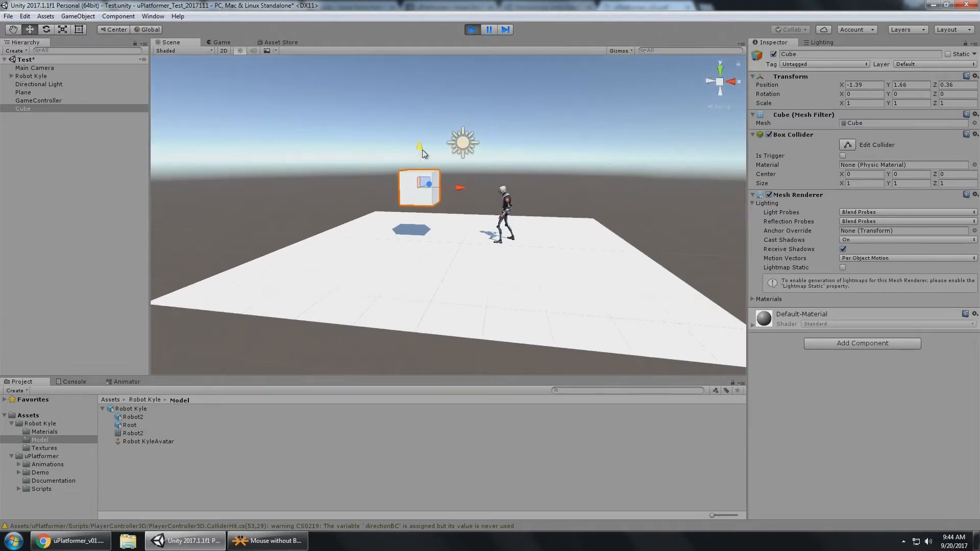
- Test in the Game view that Robot Kyle can jump to the cube, grab its edge, climb up and leap off
left_click(219, 41)
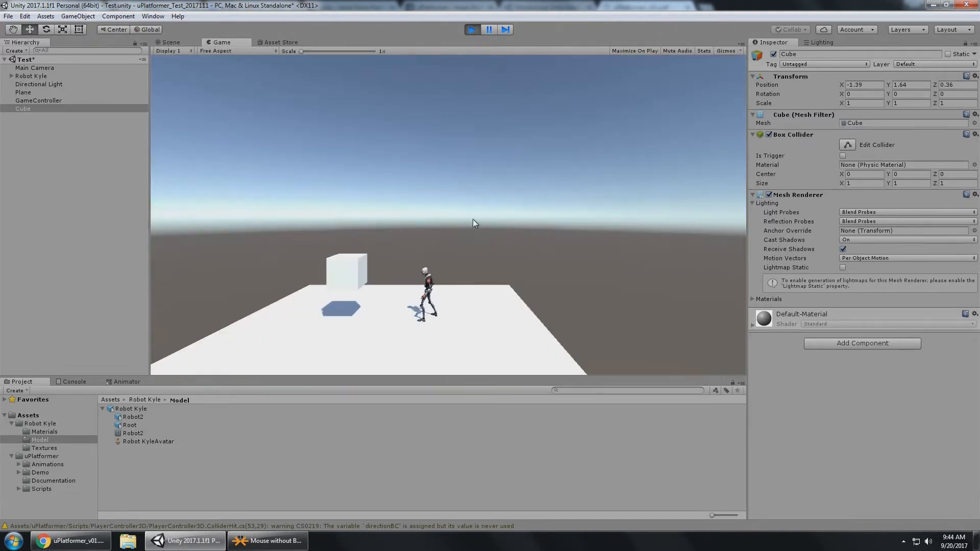
key("Left")
key("space")
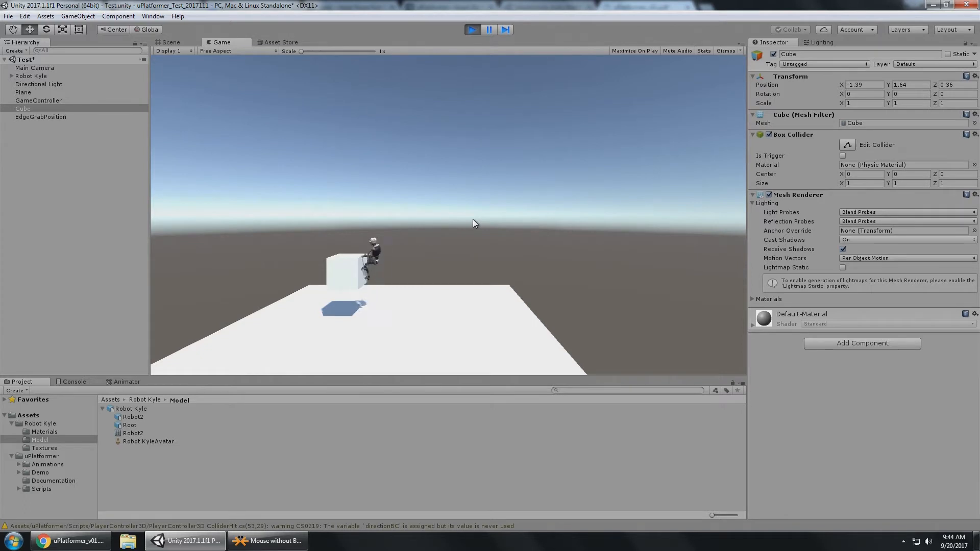
key("Up")
key("Left")
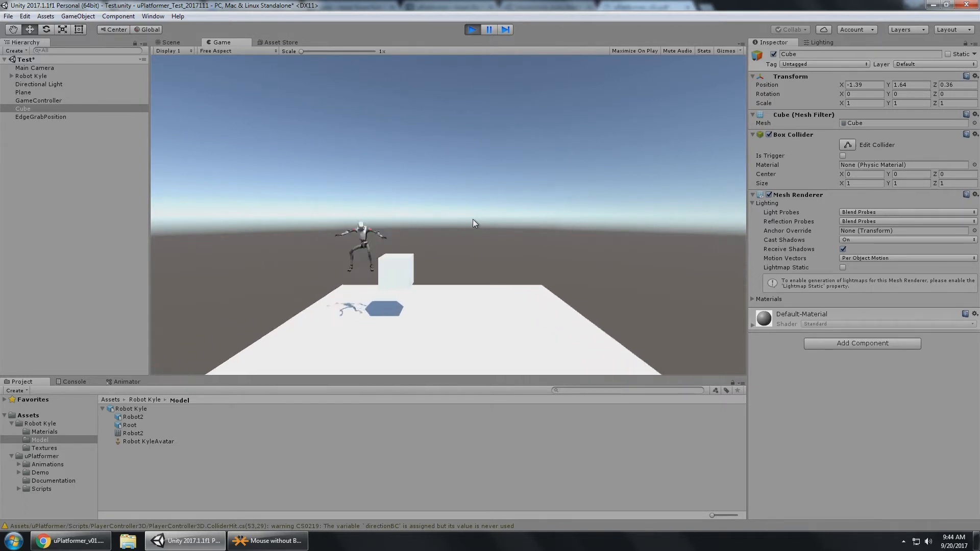
- Play-test Robot Kyle running around the plane below the raised cube and stop the game
key("Down")
key("Right")
key("Up")
key("Left")
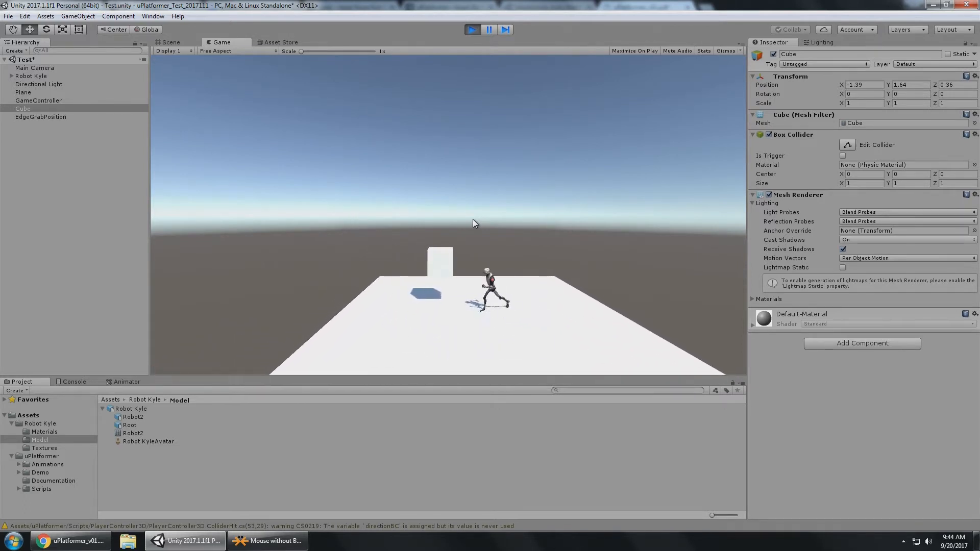
key("Right")
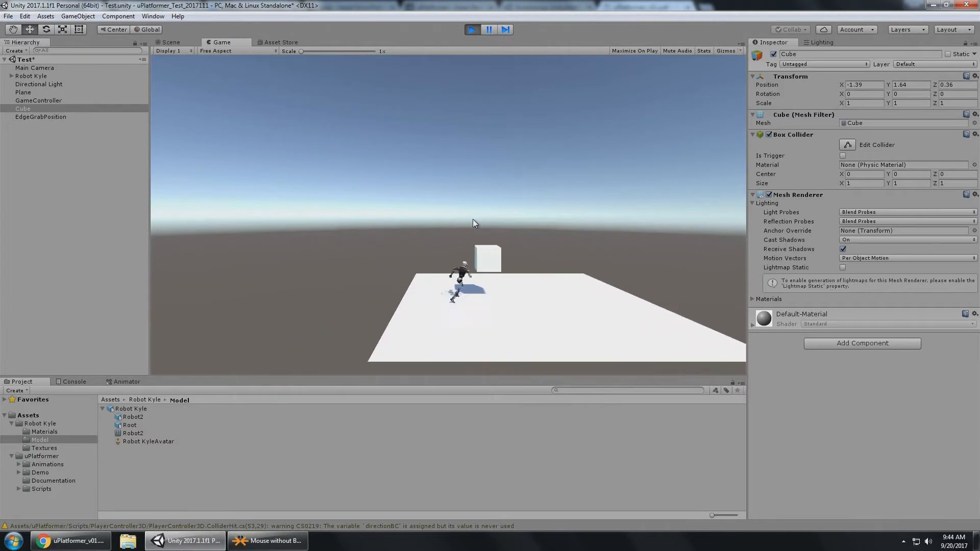
key("Down")
key("Left")
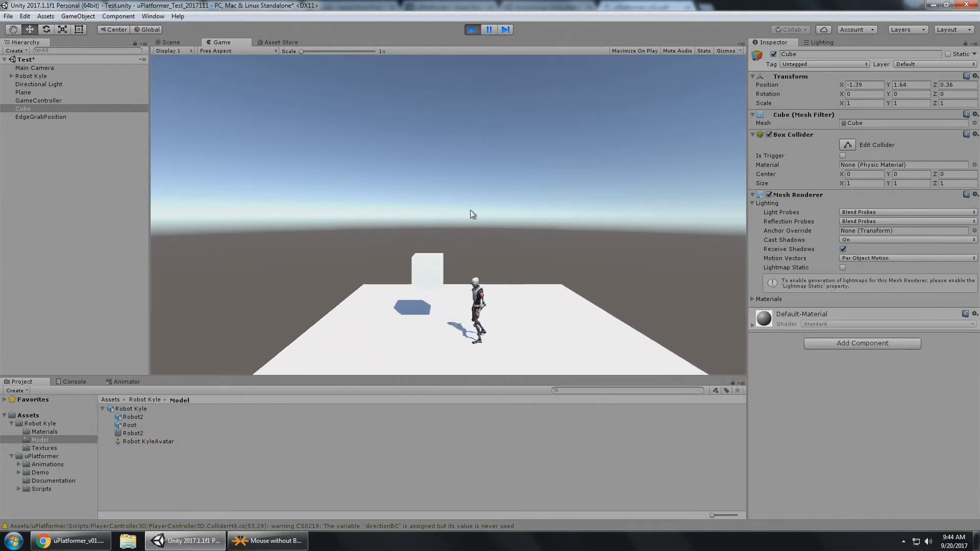
left_click(472, 29)
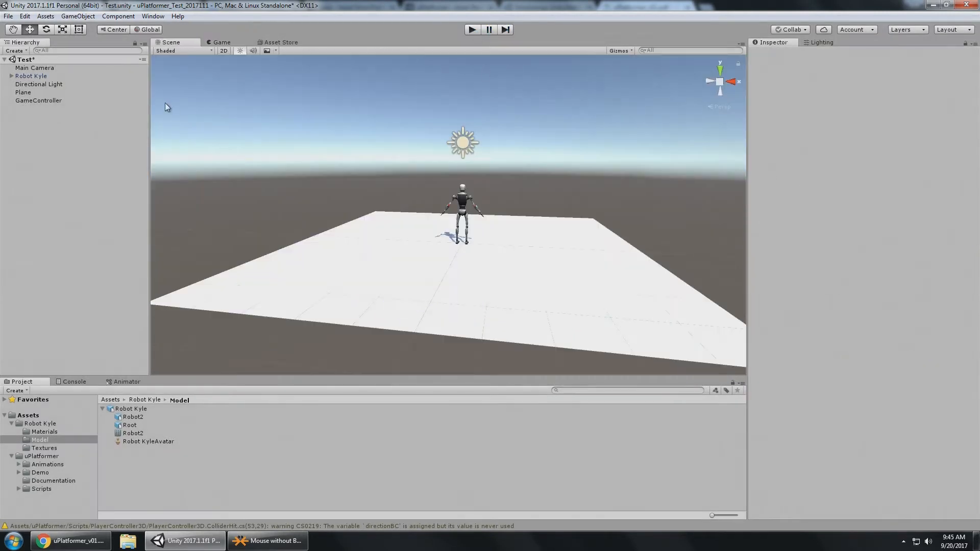
- Show the Info section of Robot Kyle's Player Controller 3D and read the PDF's Player Info description in Chrome
left_click(99, 76)
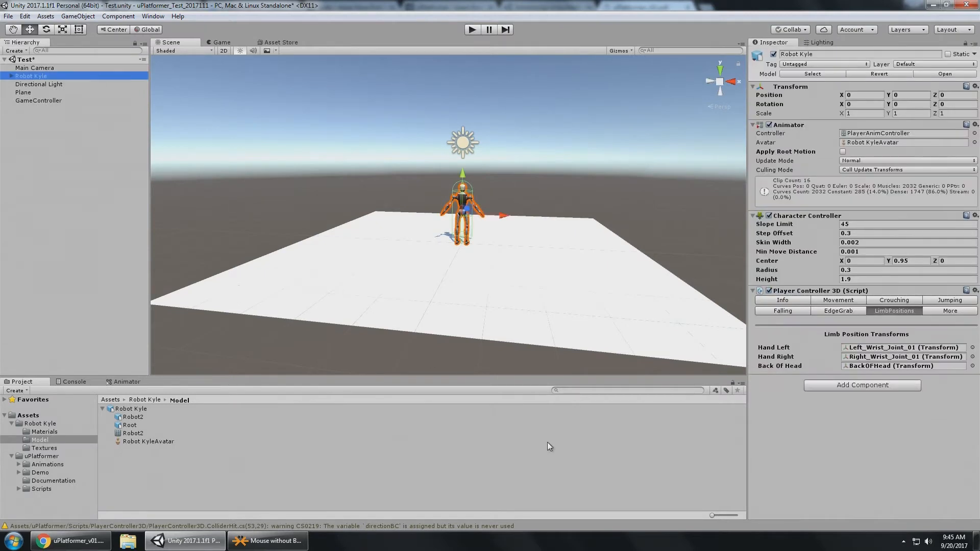
left_click(788, 301)
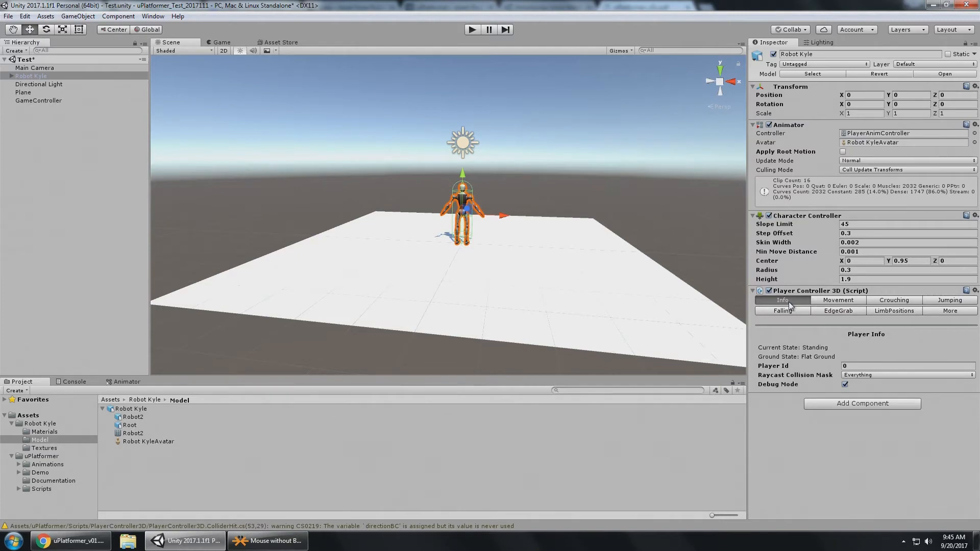
left_click(72, 541)
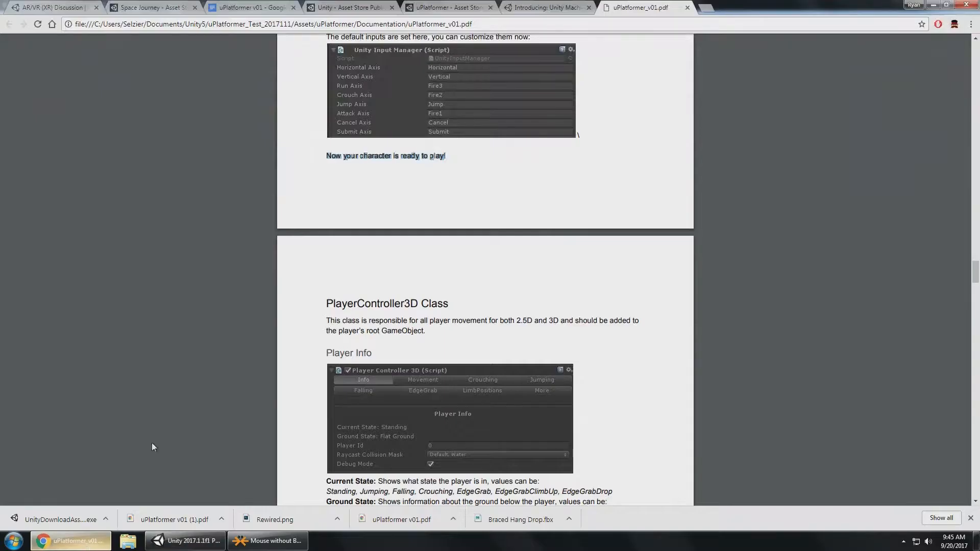
scroll(437, 260, "down", 2)
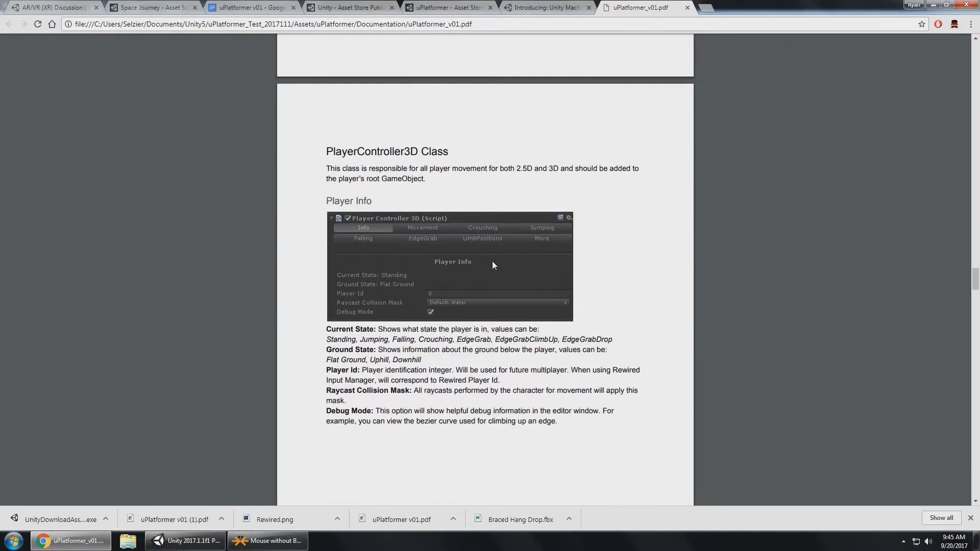
scroll(387, 153, "down", 1)
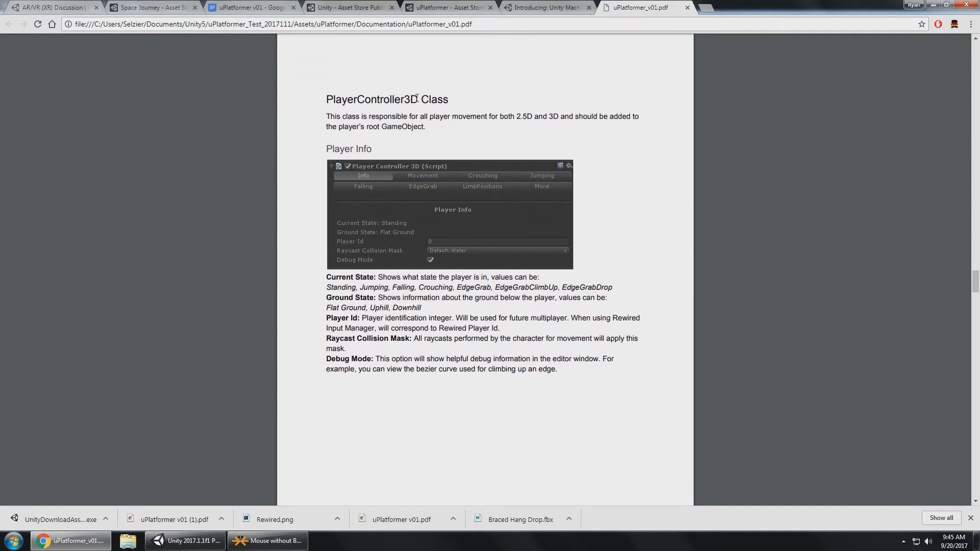
scroll(399, 103, "down", 1)
scroll(399, 104, "down", 1)
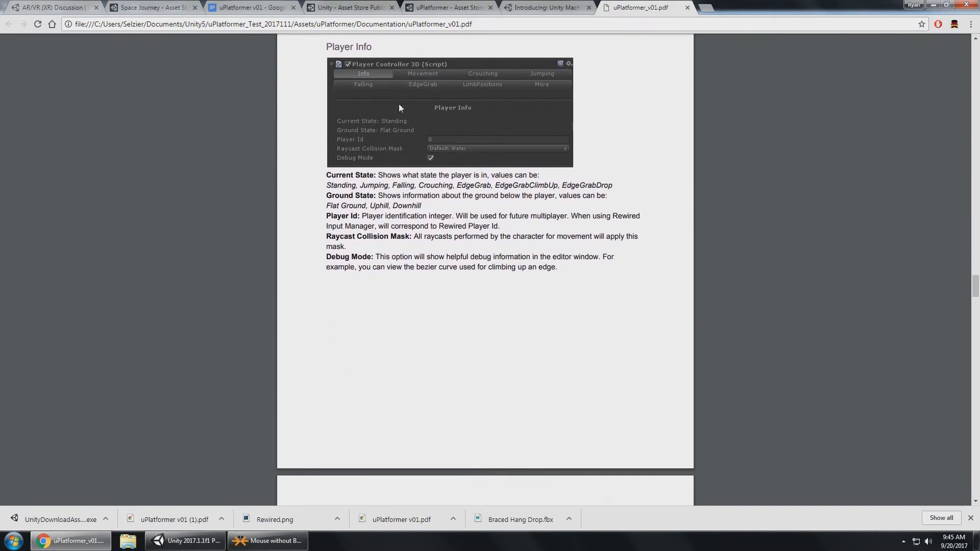
scroll(401, 164, "up", 1)
- Return to Unity and play-test Robot Kyle jumping and walking while watching Current State in Player Info, ending with the game stopped
key("alt+Tab")
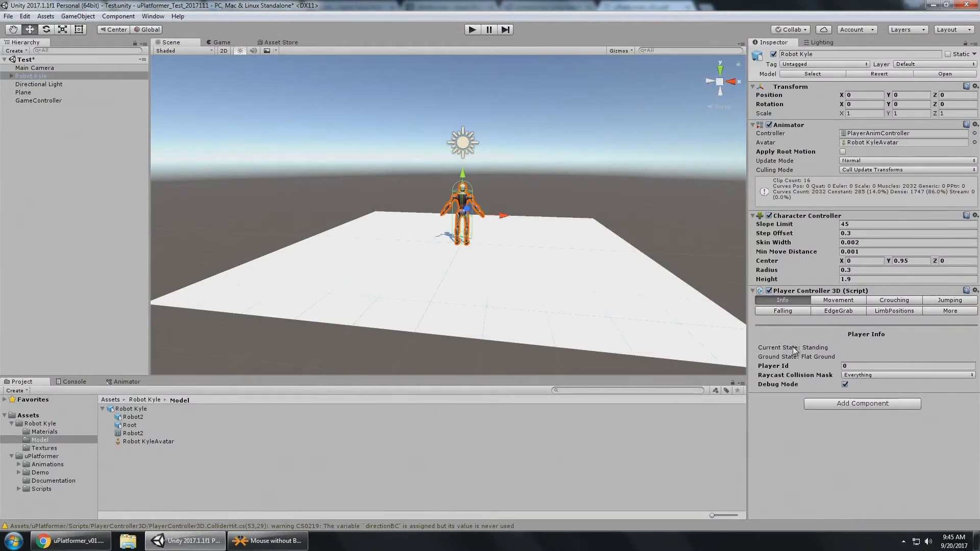
scroll(571, 226, "down", 4)
right_click_drag(562, 241, 534, 239)
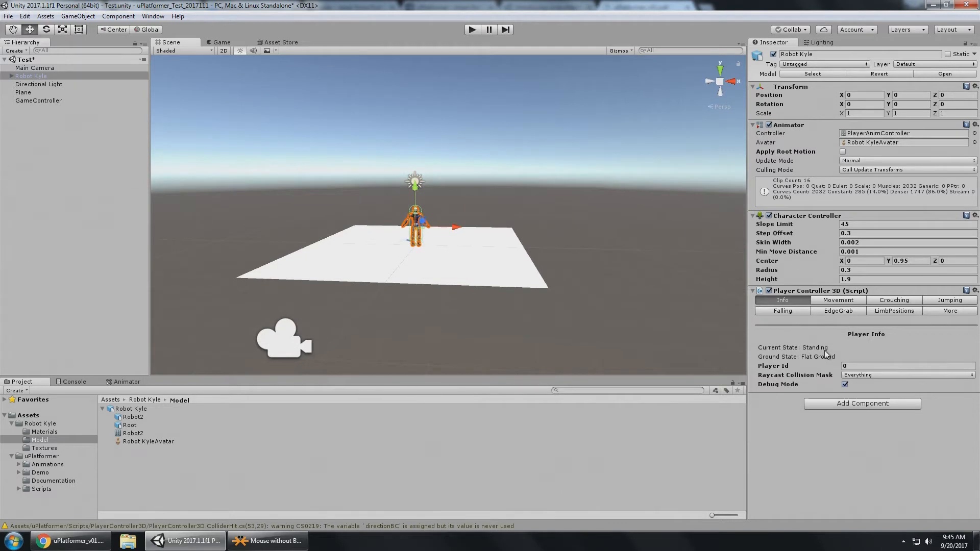
left_click(475, 29)
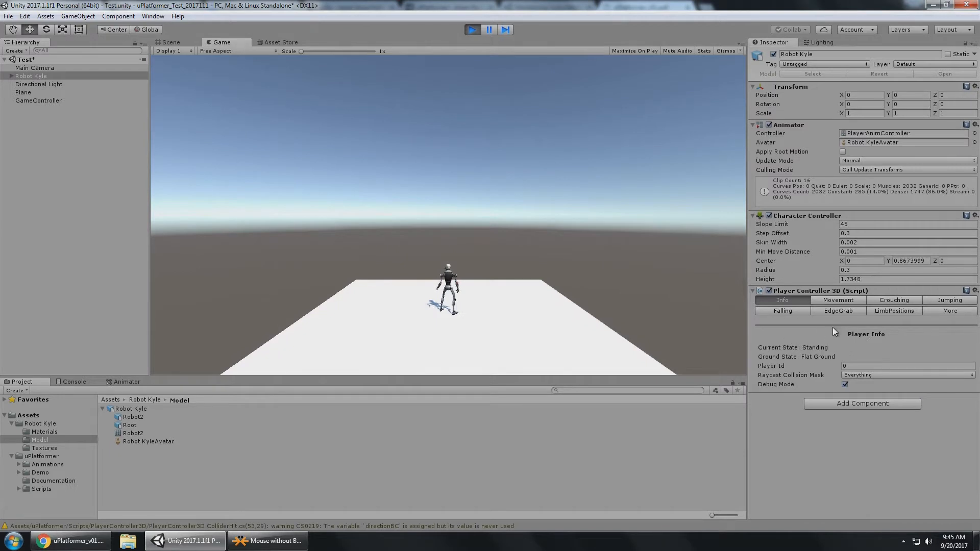
key("space")
key("space")
key("w")
key("a")
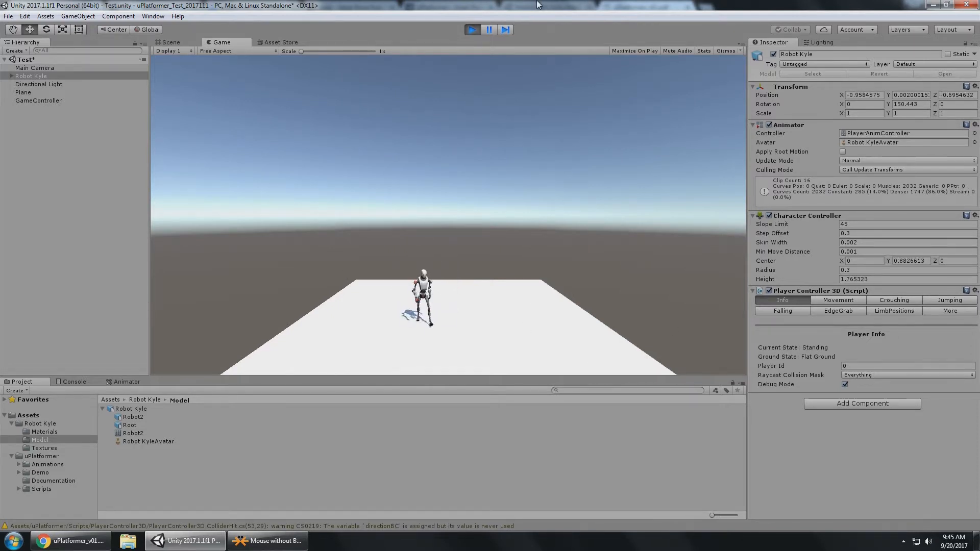
left_click(472, 29)
- Duplicate the plane, move the copy to about X 10.03, tilt it about 14.93° around Z and adjust its height to form a ramp
left_click(505, 265)
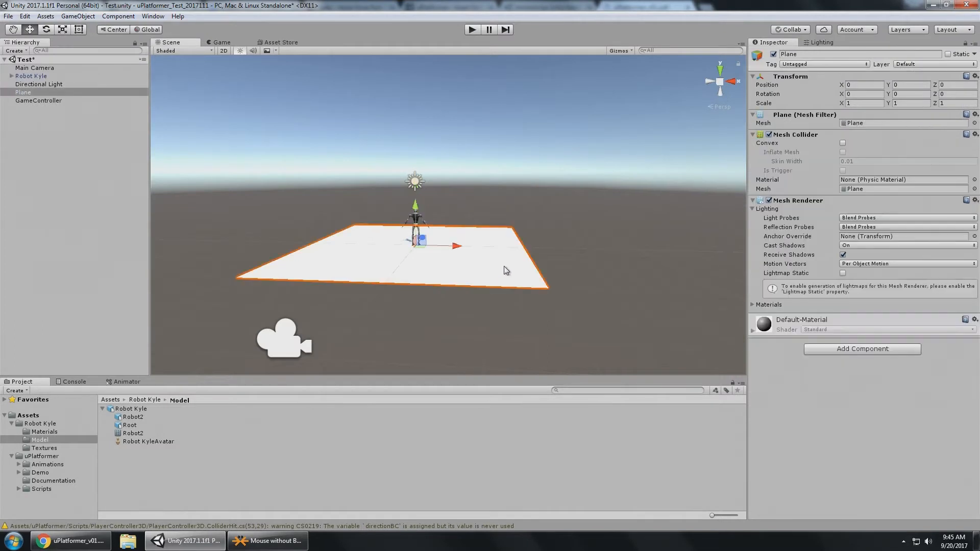
middle_click_drag(562, 260, 513, 233)
left_click_drag(509, 220, 507, 235, "alt")
key("ctrl+d")
left_click_drag(407, 215, 571, 198)
key("e")
key("z")
key("x")
key("w")
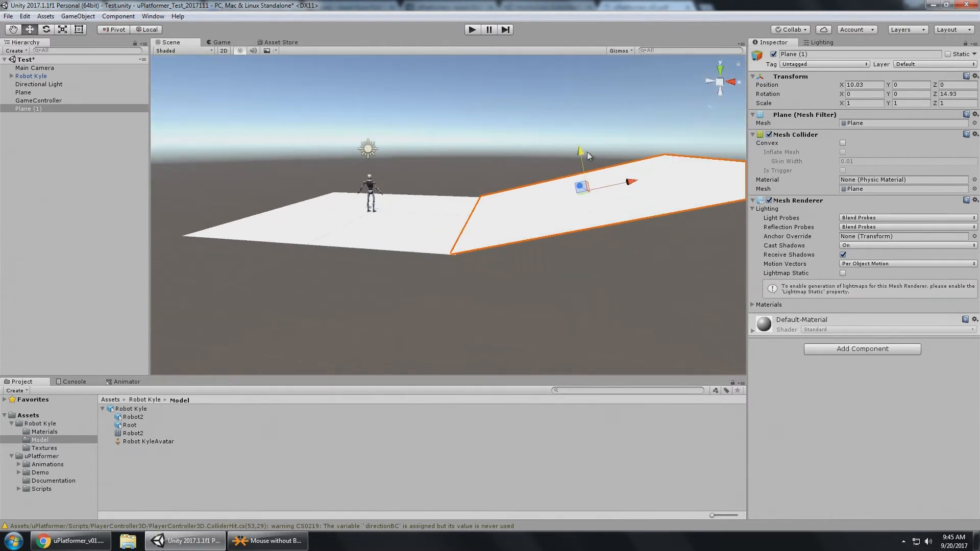
left_click_drag(587, 151, 590, 155)
left_click_drag(472, 171, 536, 187, "alt")
- Create a cube and place it near the flat plane's edge opposite the ramp, at about X -4.11, Y 0.46
left_click(53, 144)
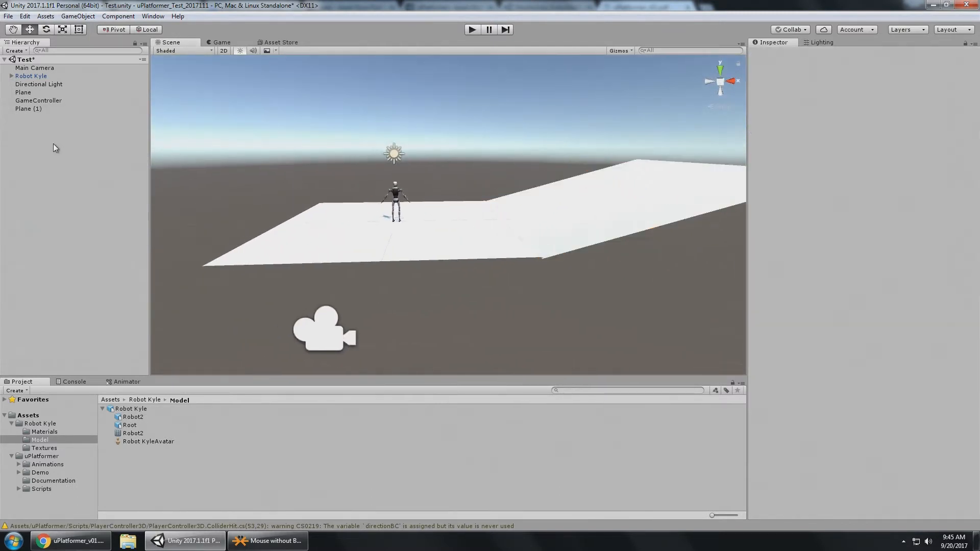
right_click(53, 144)
mouse_move(105, 240)
left_click(162, 242)
left_click_drag(164, 243, 168, 271, "alt")
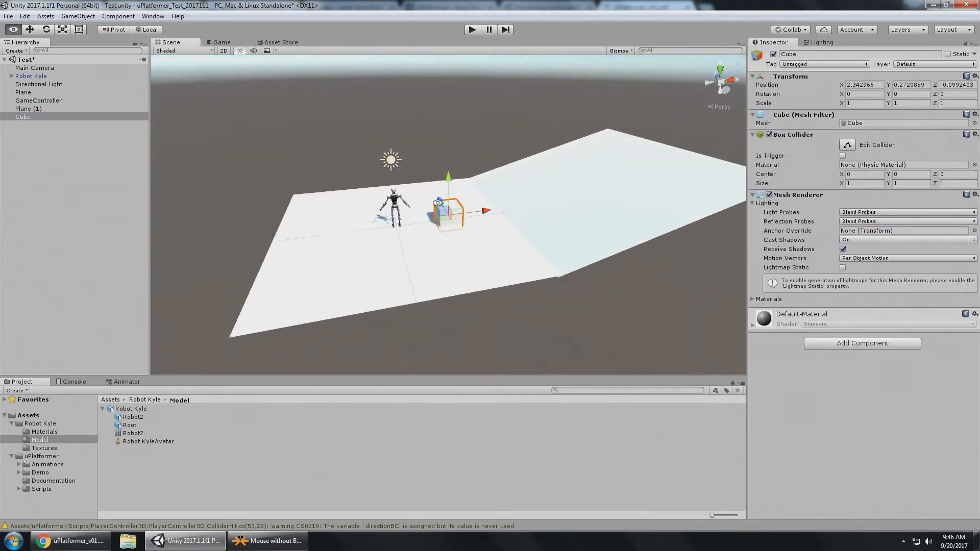
left_click_drag(437, 202, 297, 216)
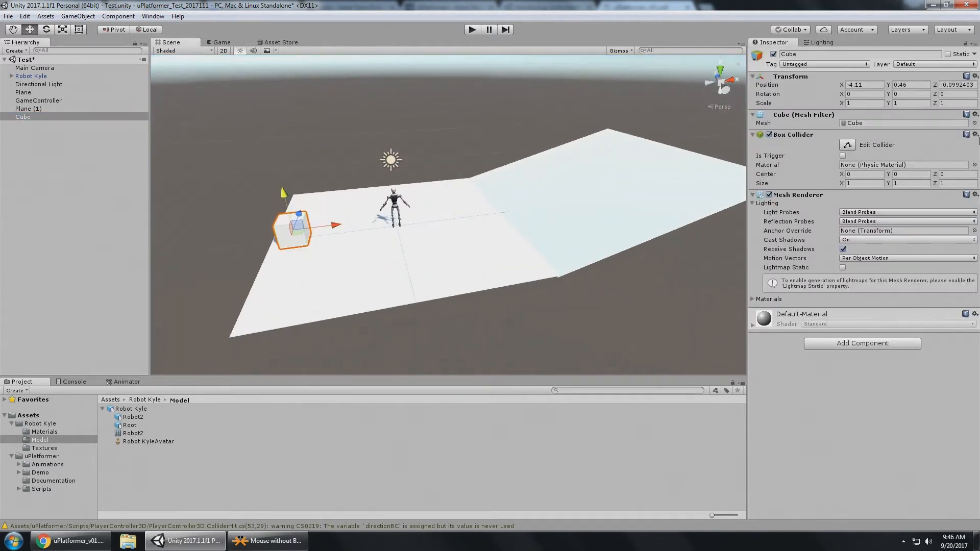
- Scale the cube to 2 on X, Y and Z and raise it to about Y 1.01
left_click(880, 103)
type("2")
key("Tab")
type("2")
key("Tab")
type("2")
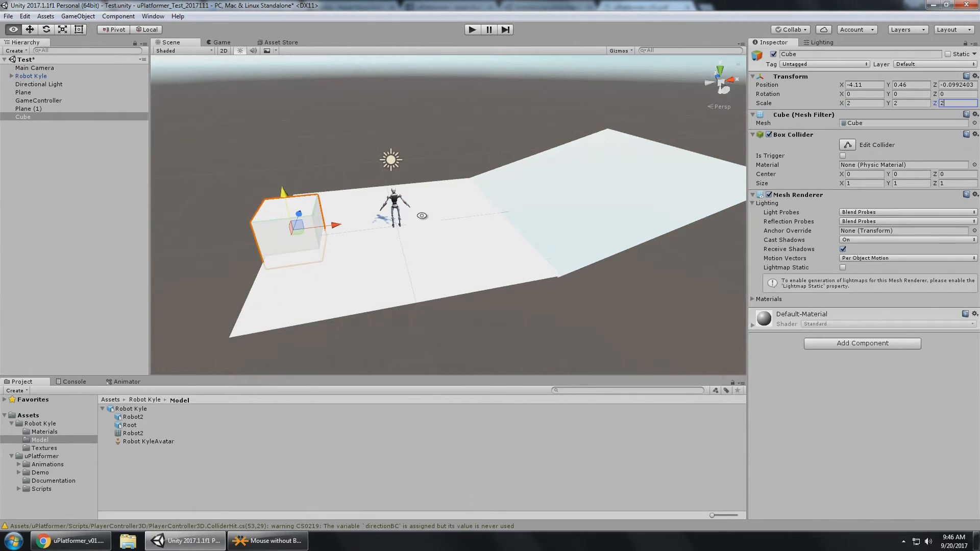
left_click_drag(421, 216, 301, 164, "alt")
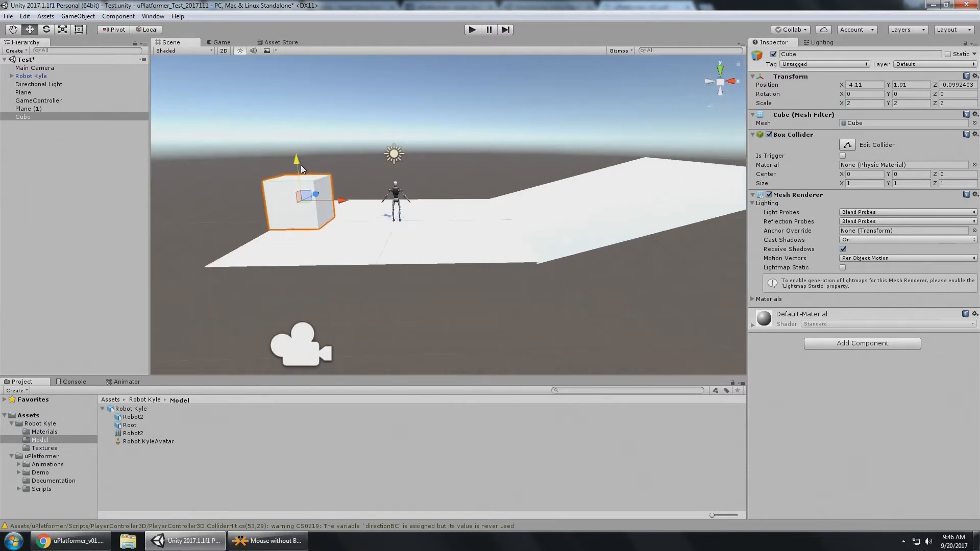
- Duplicate the flat plane and move the copy to about X -10.05, extending the ground on the cube's side
left_click(353, 213)
key("f")
key("ctrl+d")
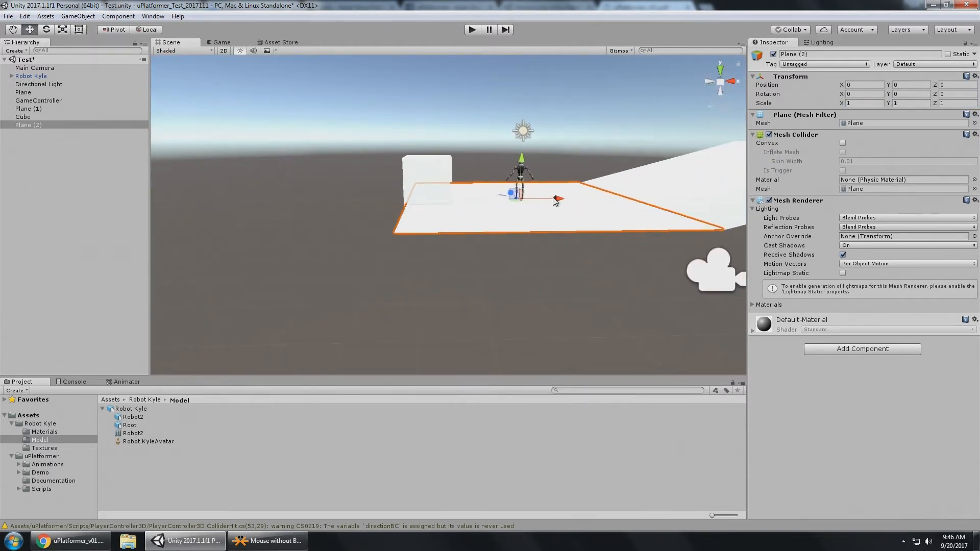
left_click_drag(555, 201, 482, 250)
- Run the game with Robot Kyle selected and walk him onto the ramp while watching Ground State in Player Info
left_click(471, 31)
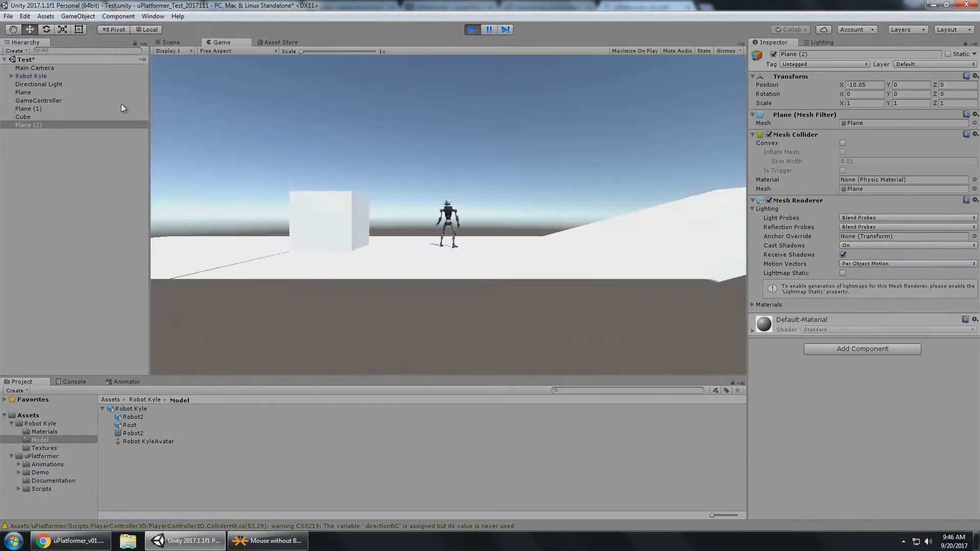
left_click(31, 76)
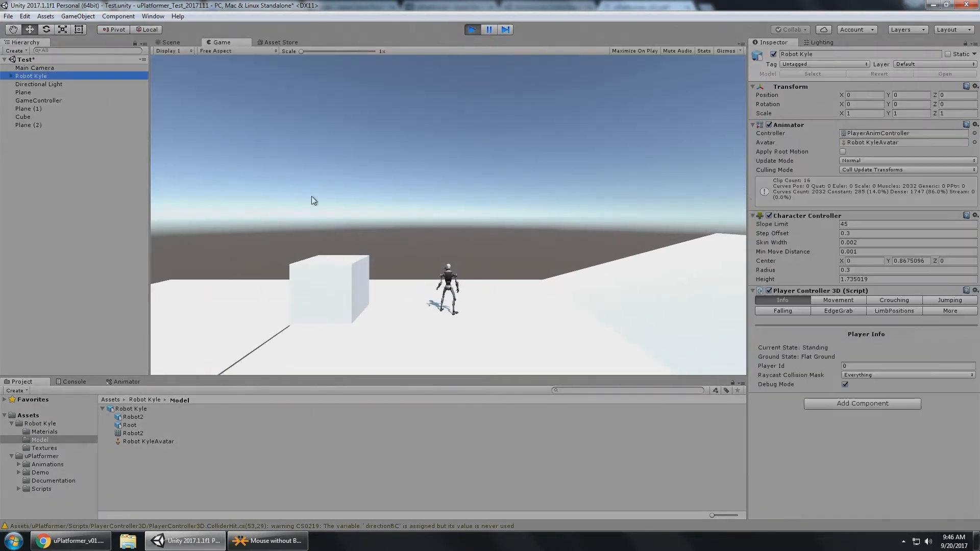
left_click(512, 298)
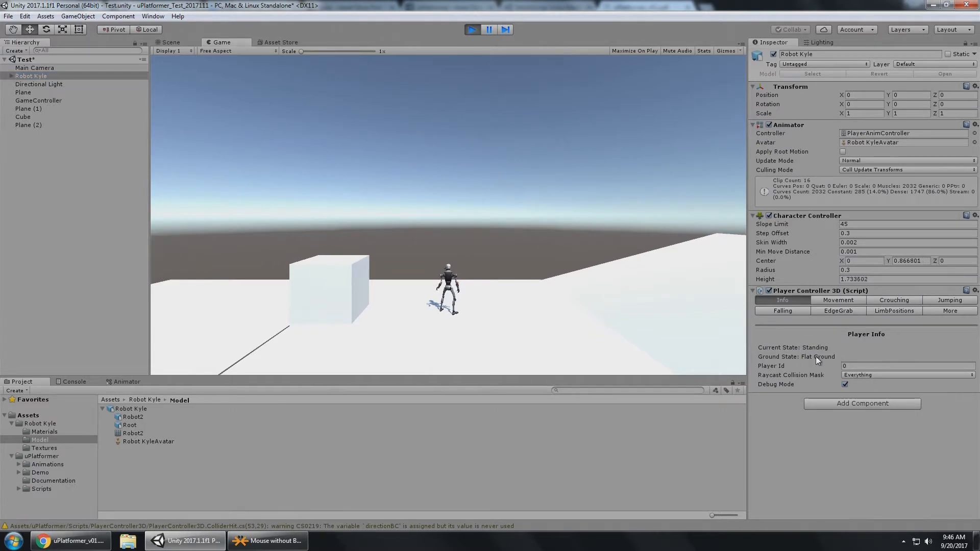
key("d")
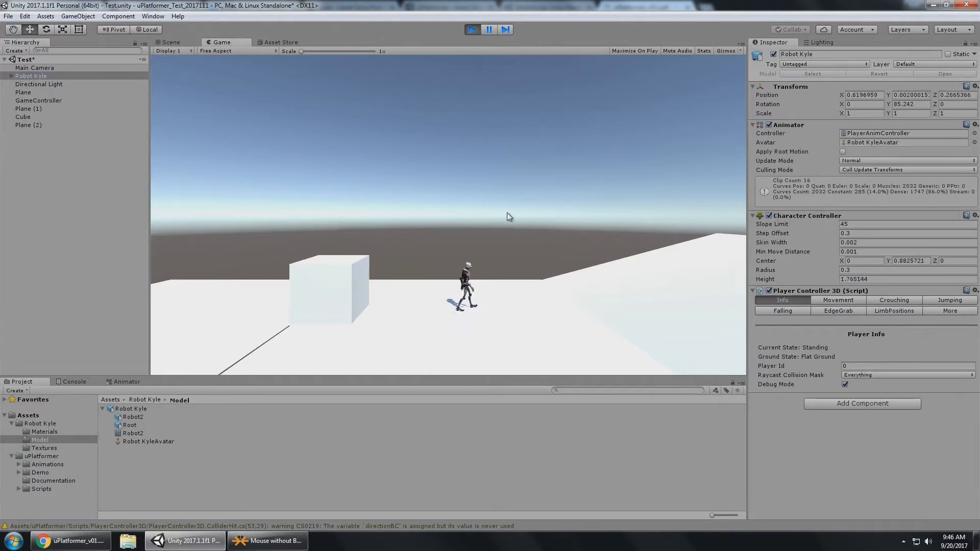
key("d")
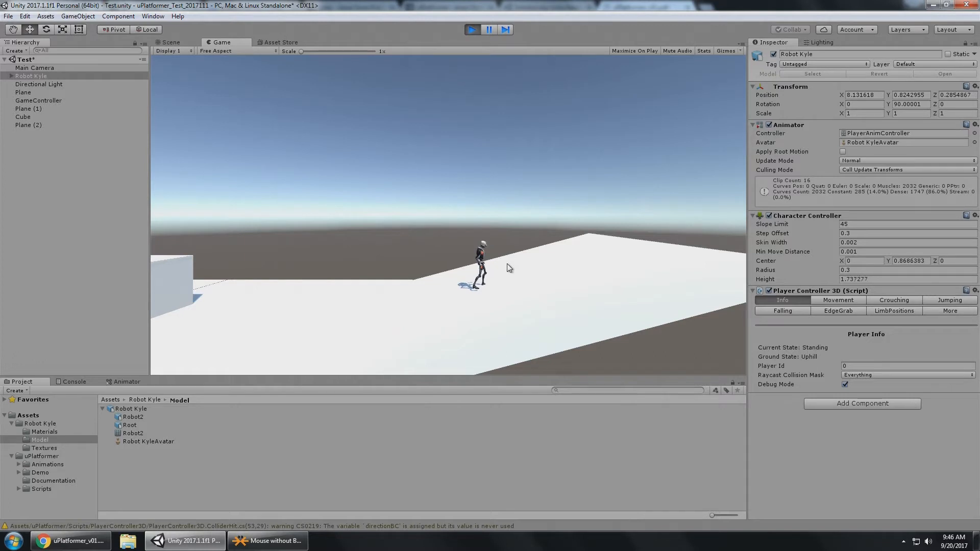
key("s")
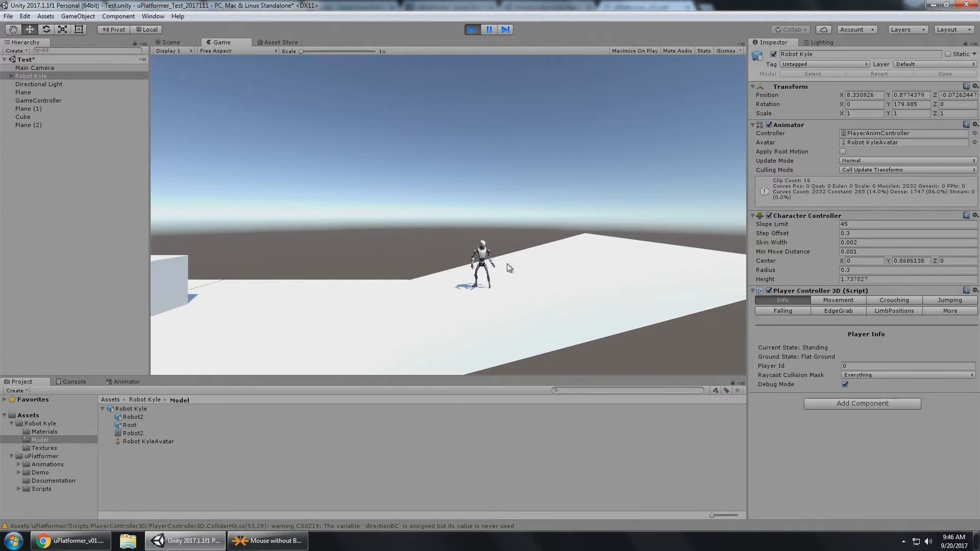
key("s")
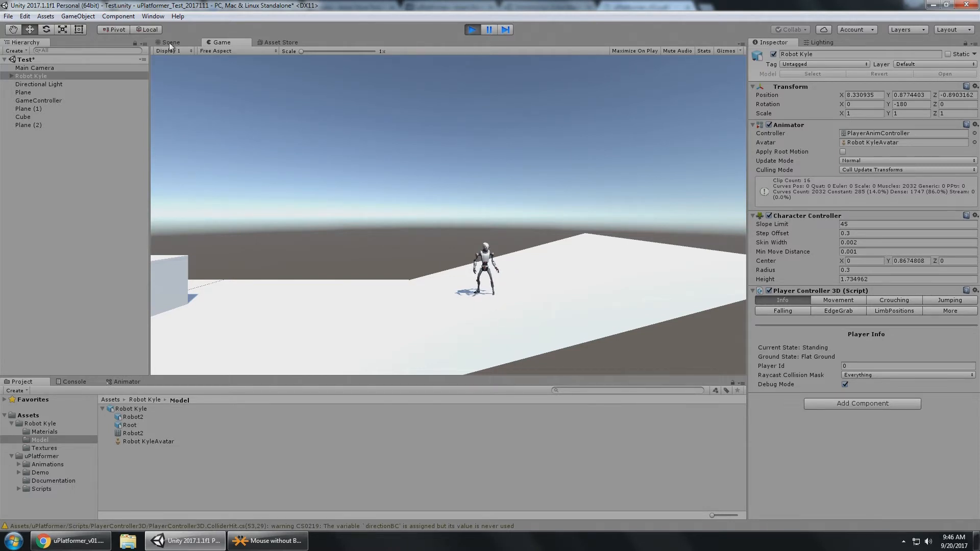
- Examine in the Scene view, from several angles, how Robot Kyle and his feet stand on the sloped plane
key("ctrl+1")
left_click_drag(424, 185, 674, 183, "alt")
scroll(502, 233, "up", 5)
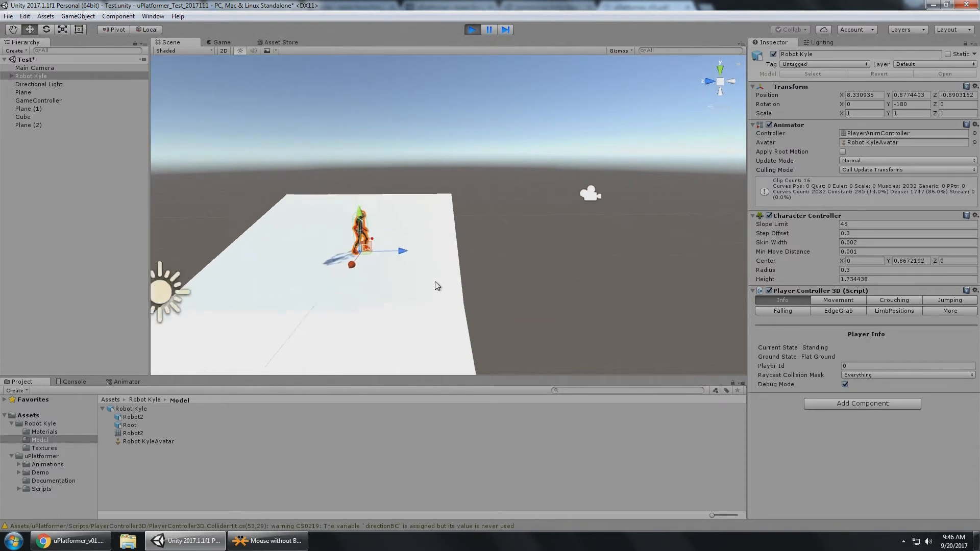
middle_click_drag(438, 286, 444, 230)
mouse_move(445, 230)
left_mouse_down("alt")
mouse_move(418, 258)
mouse_move(422, 241)
mouse_move(451, 227)
left_mouse_up("alt")
right_click_drag(451, 227, 456, 212)
middle_click_drag(576, 165, 535, 201)
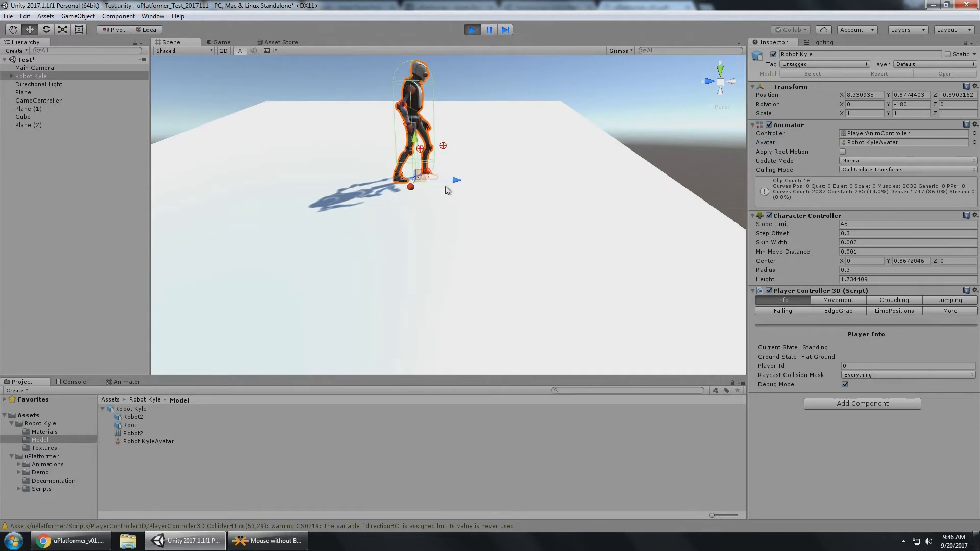
middle_click_drag(433, 185, 539, 192)
left_click_drag(525, 186, 349, 211, "alt")
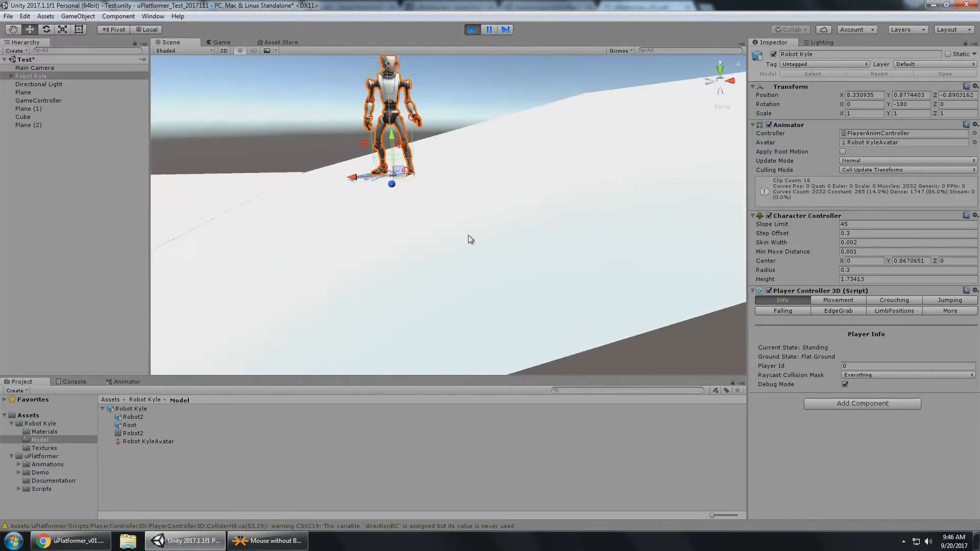
left_click_drag(468, 236, 440, 237, "alt")
middle_click_drag(440, 238, 511, 268)
left_click_drag(510, 268, 481, 238, "alt")
scroll(455, 249, "down", 3)
middle_click_drag(455, 250, 480, 278)
left_click_drag(479, 279, 471, 249, "alt")
left_click(535, 183)
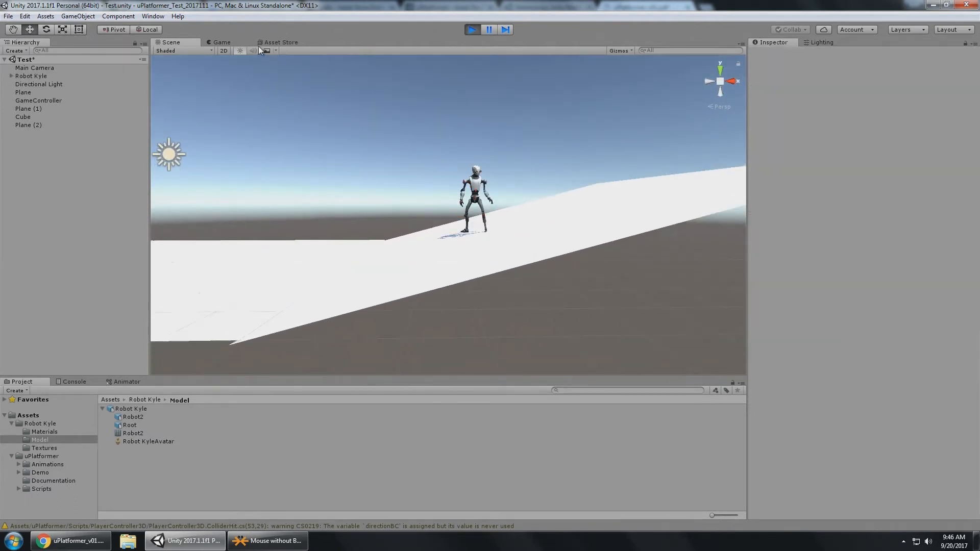
- Return to the Game view, reselect Robot Kyle and walk him down the ramp while watching Ground State
left_click(222, 42)
left_click(57, 75)
left_click(628, 197)
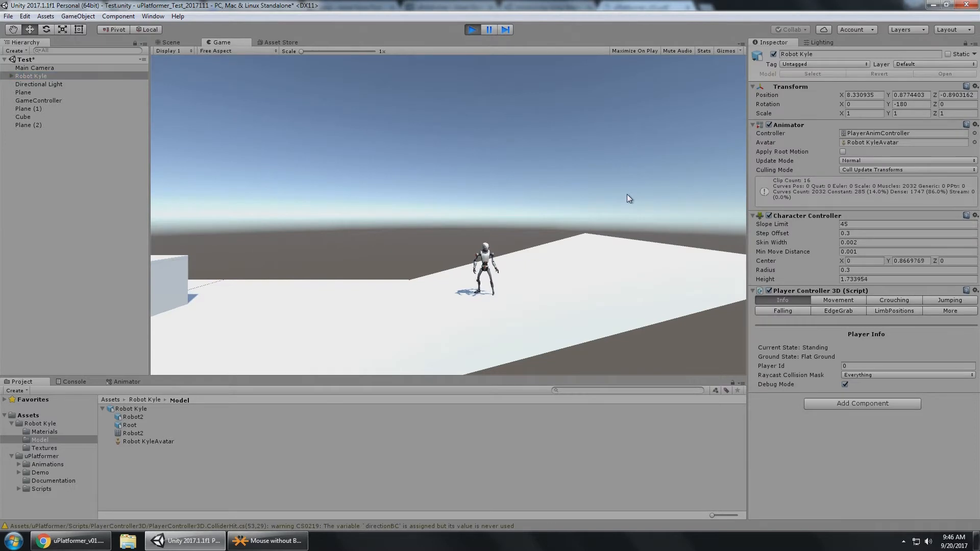
key("a")
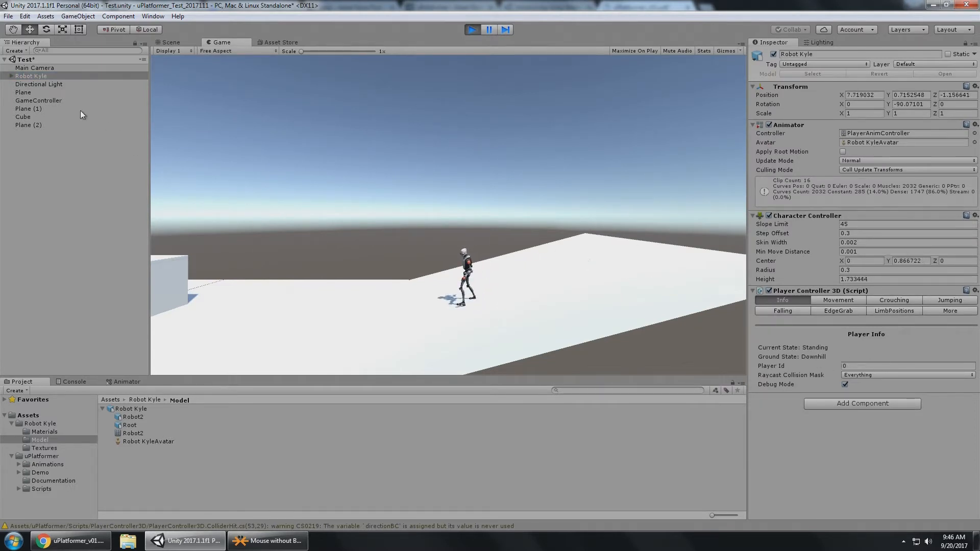
- Reselect Robot Kyle and walk him across the ramp away from the camera while watching Ground State in Player Info
left_click(41, 75)
key("Up")
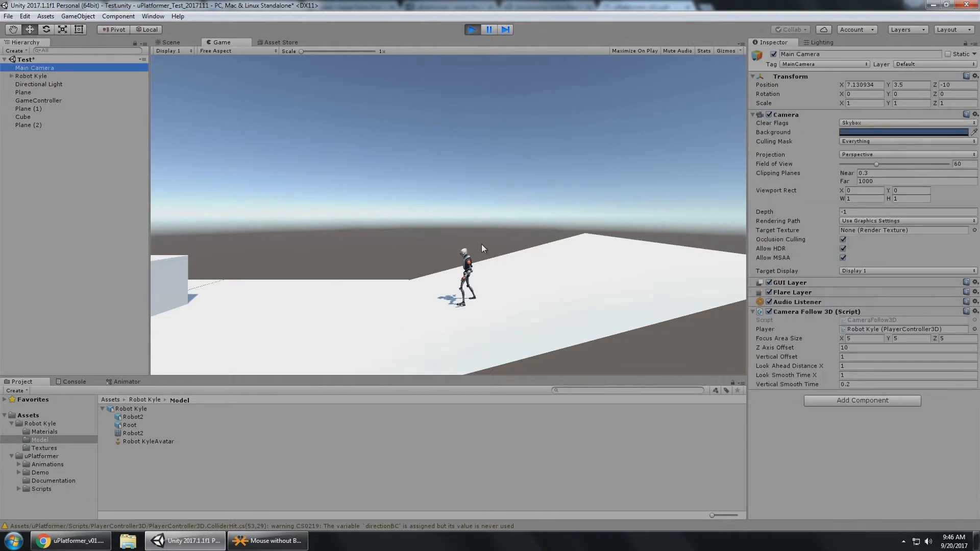
left_click(64, 76)
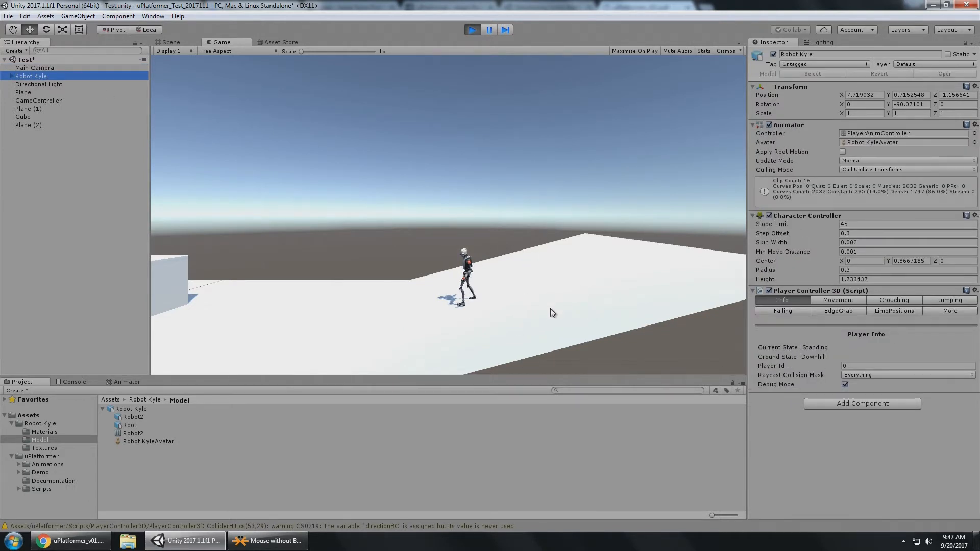
left_click(520, 232)
left_click(45, 76)
left_click(558, 217)
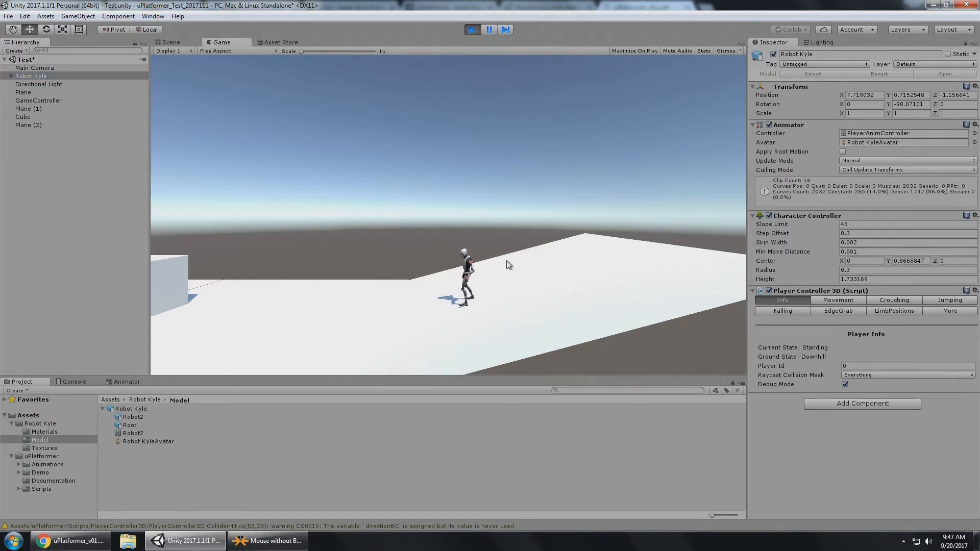
key("s")
key("w")
key("w")
key("d")
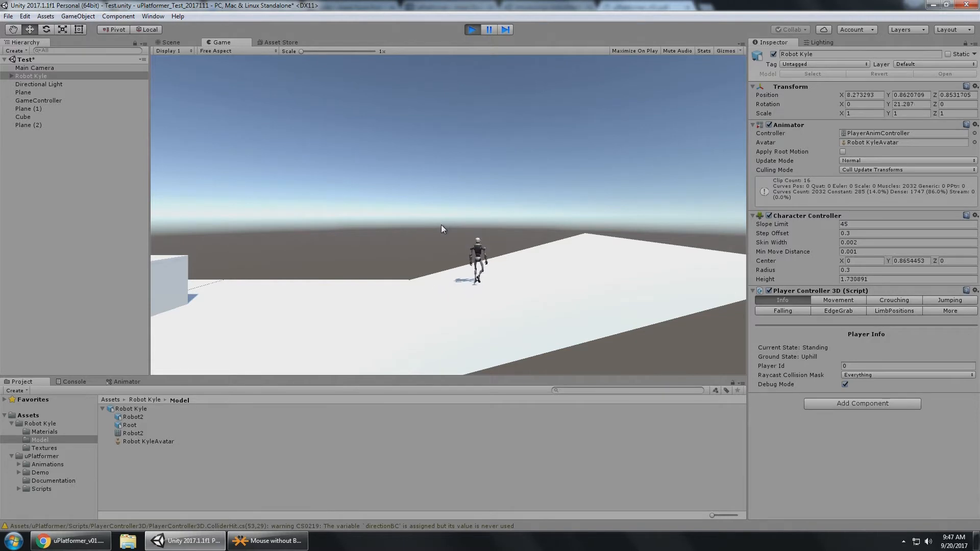
- Walk Robot Kyle toward the camera, up the ramp, and back down onto the flat plane while watching Ground State
key("s")
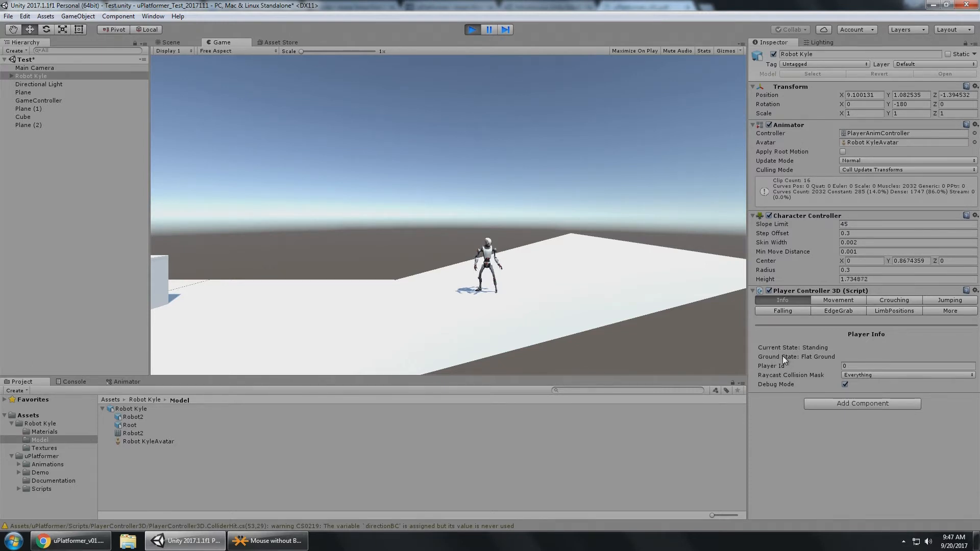
key("d")
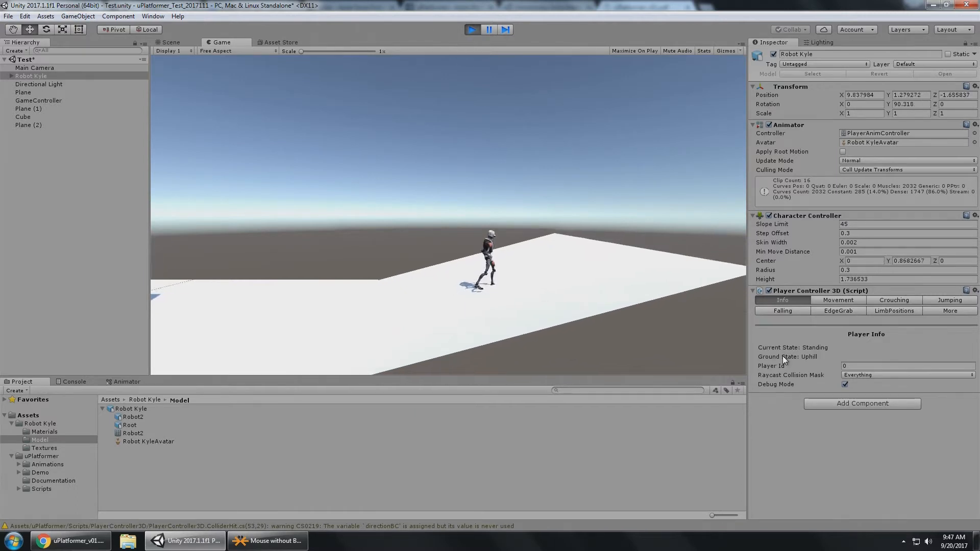
key("a")
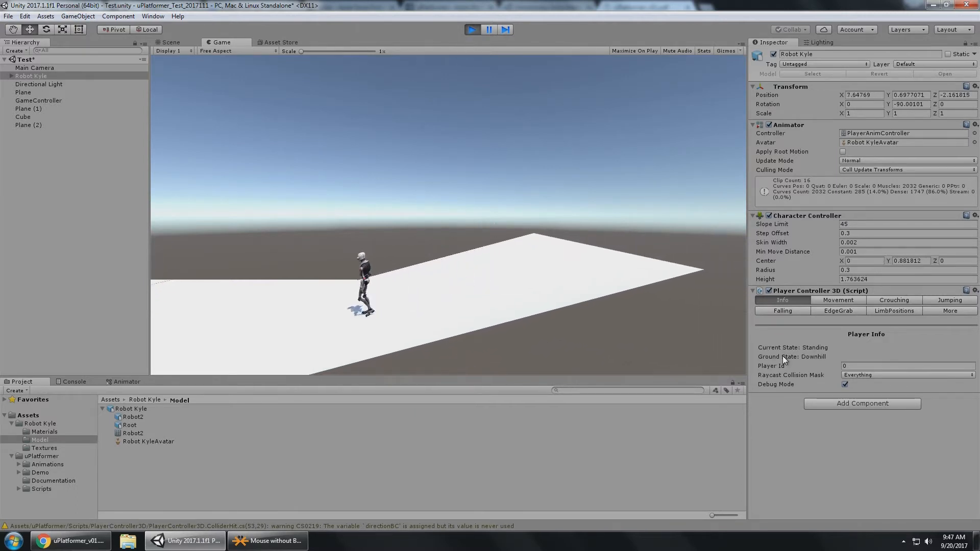
key("a")
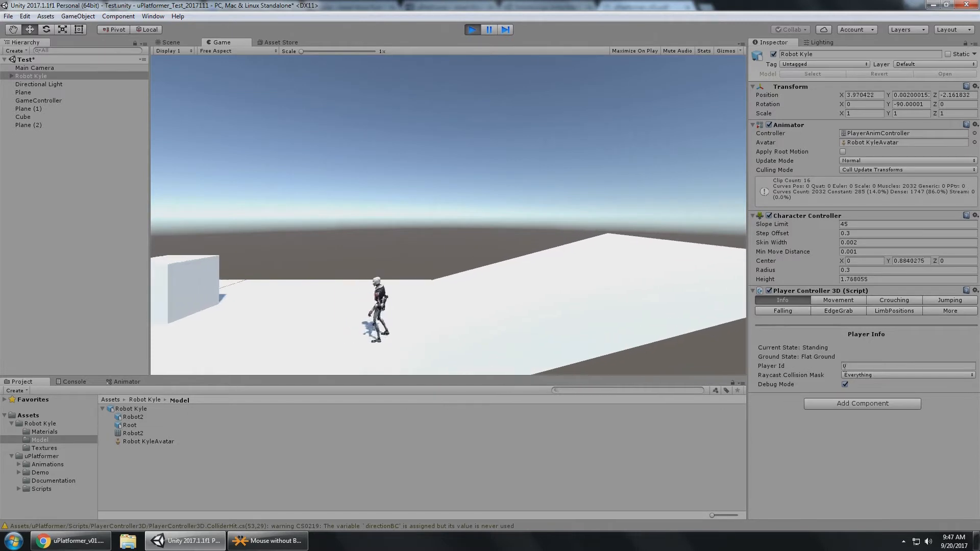
- Review the Player Id setting and the layer options of the Raycast Collision Mask
left_click(865, 366)
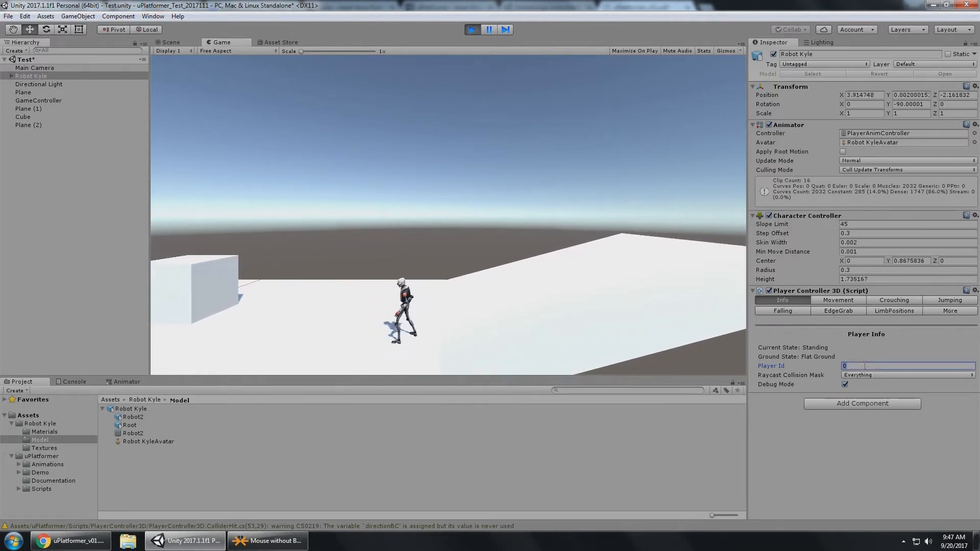
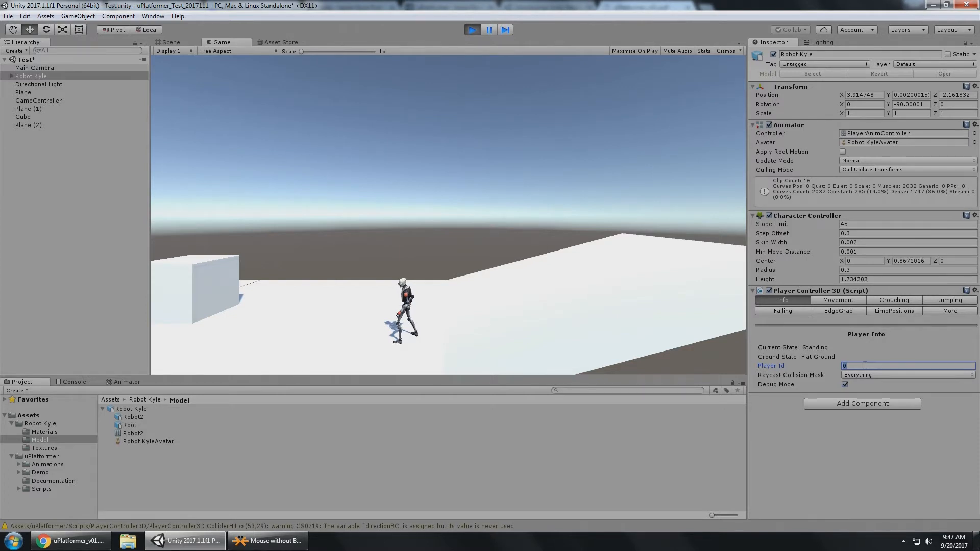
left_click(874, 375)
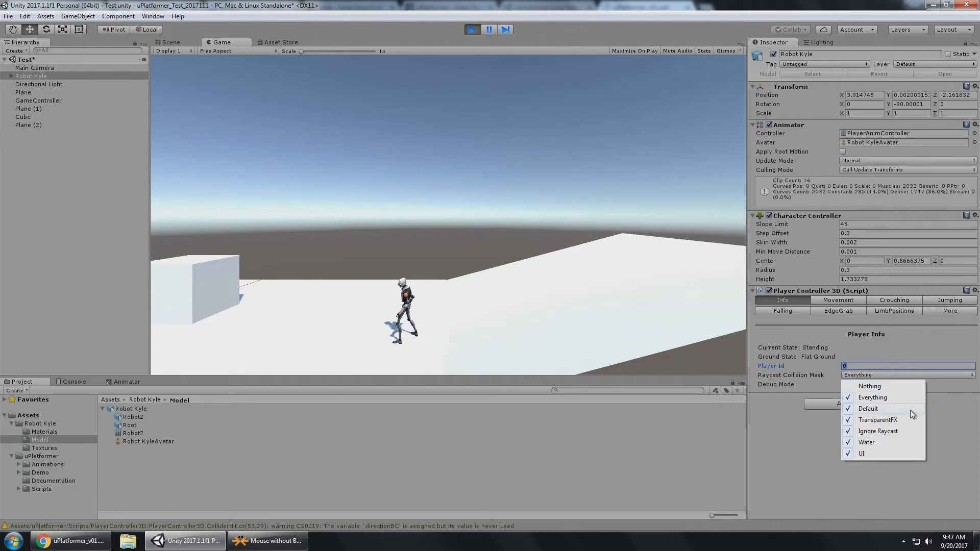
left_click(900, 390)
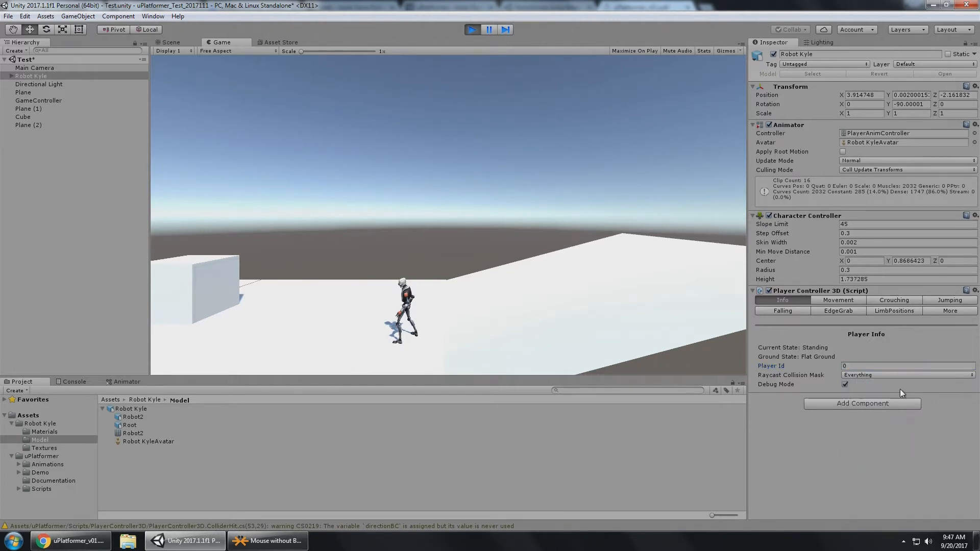
left_click(877, 376)
left_click(840, 472)
- Exclude the UI, TransparentFX and Ignore Raycast layers from Robot Kyle's Raycast Collision Mask
left_click(883, 376)
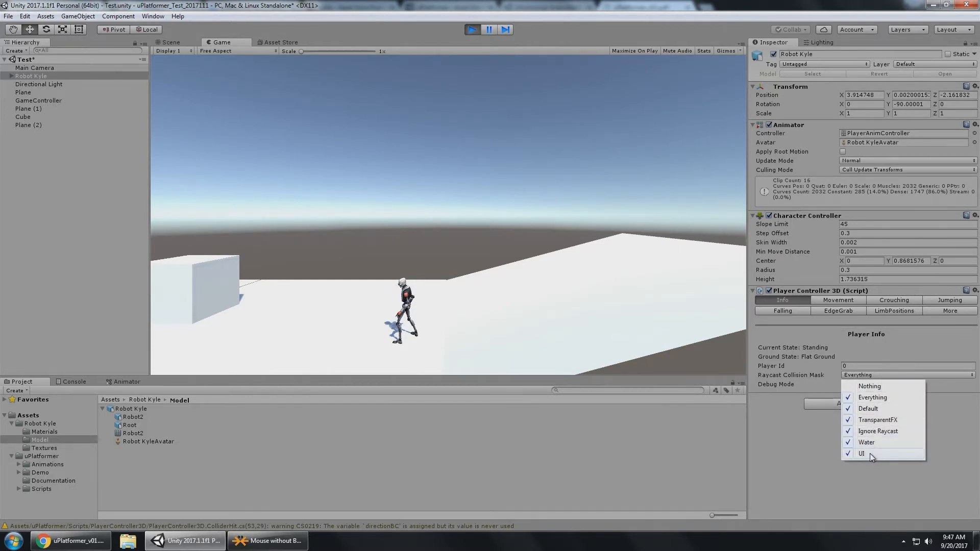
left_click(868, 453)
left_click(861, 378)
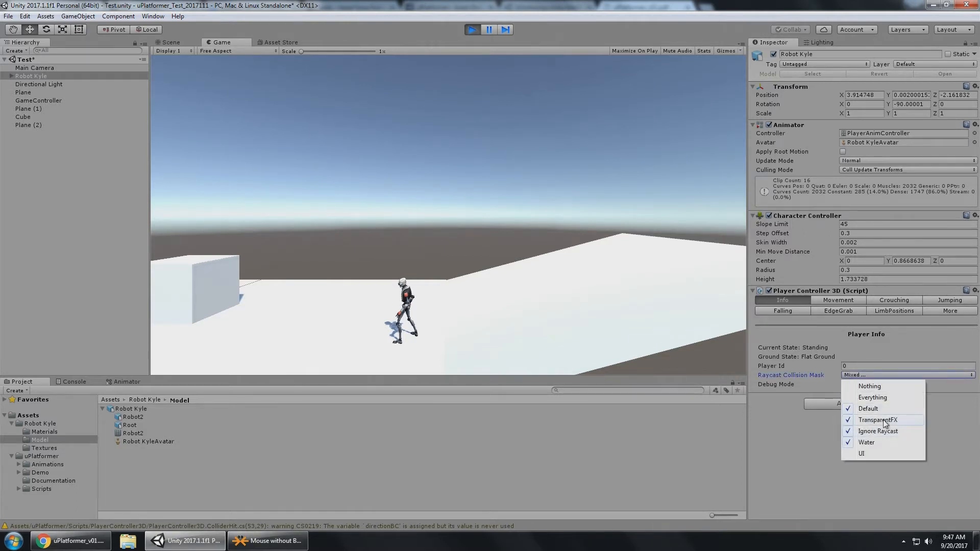
left_click(883, 420)
left_click(864, 376)
left_click(874, 433)
left_click(874, 379)
left_click(952, 443)
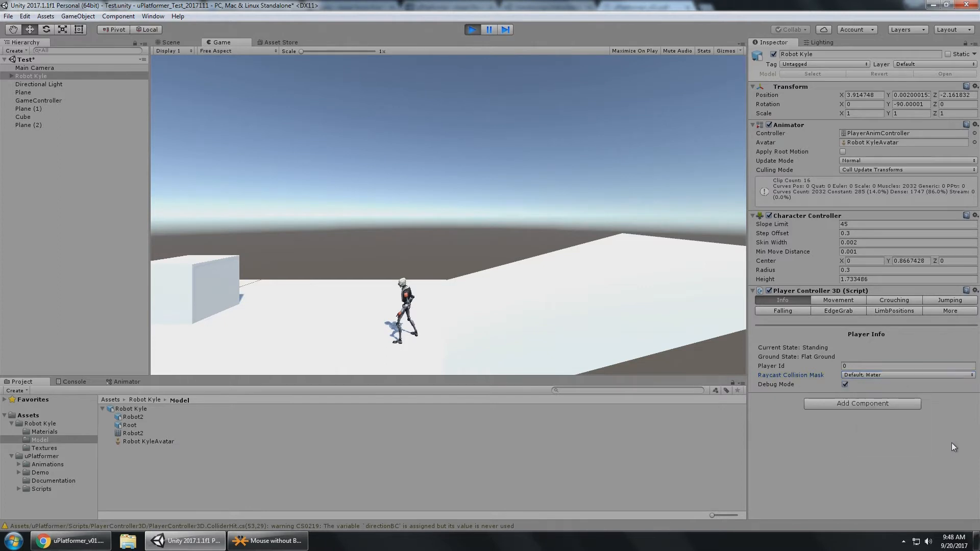
- Test Robot Kyle with the Default layer removed from the Raycast Collision Mask, and add the layer back
left_click(885, 374)
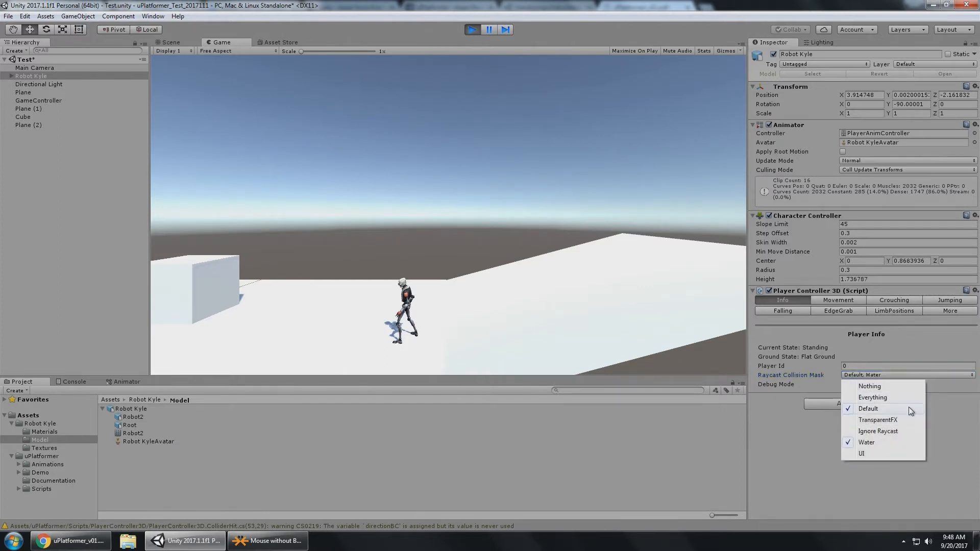
left_click(945, 428)
left_click(870, 375)
left_click(879, 409)
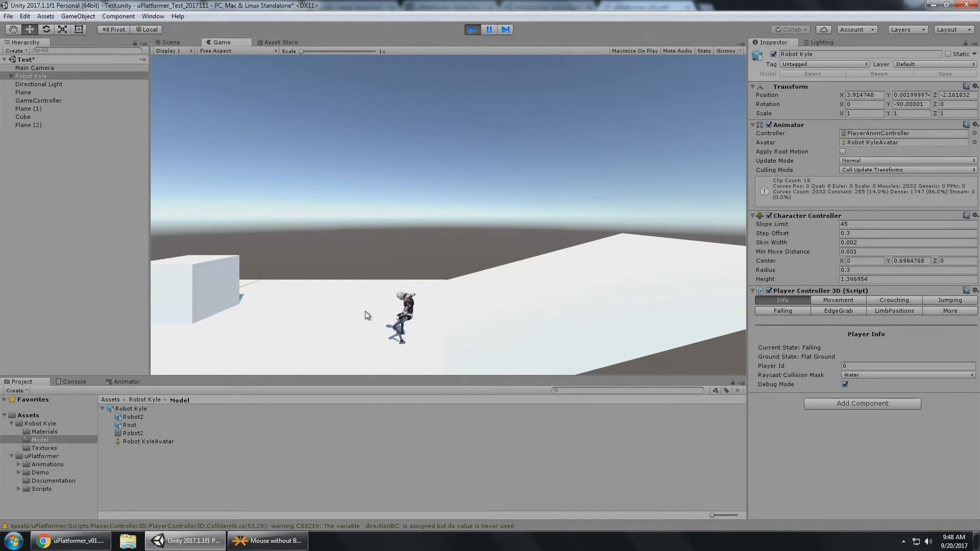
left_click(906, 375)
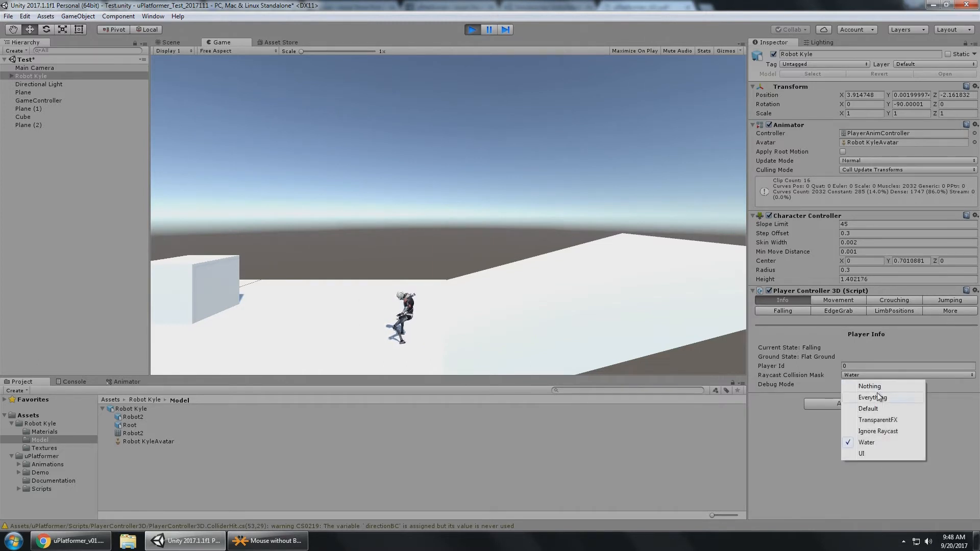
left_click(879, 409)
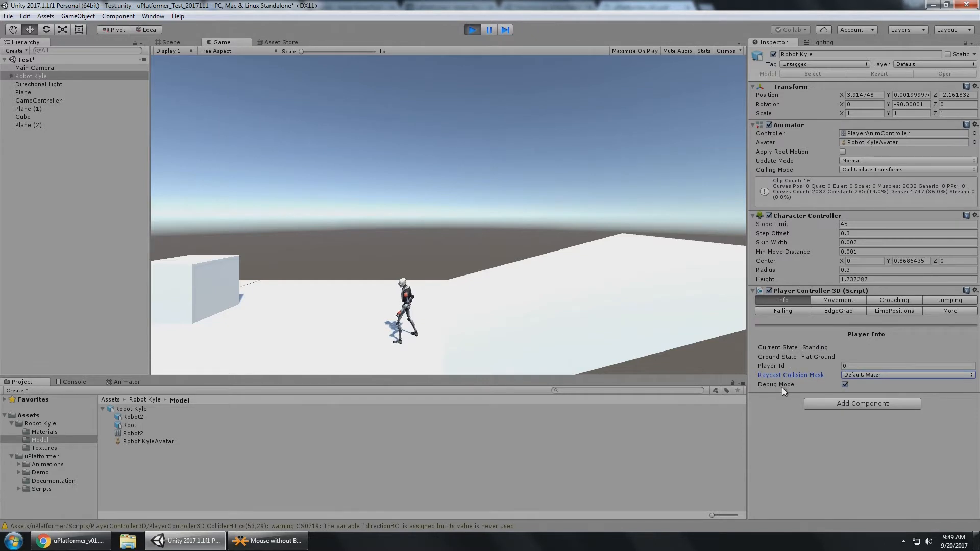
- Arrange the Scene and Game views side by side, with Scene first, and widen the Game view
left_click(183, 42)
left_click_drag(216, 42, 206, 175)
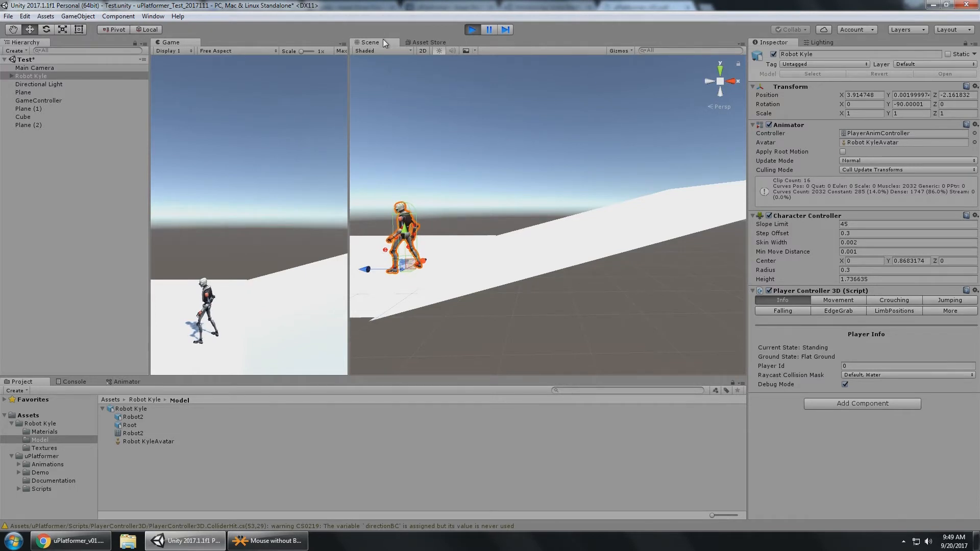
left_click_drag(384, 43, 657, 220)
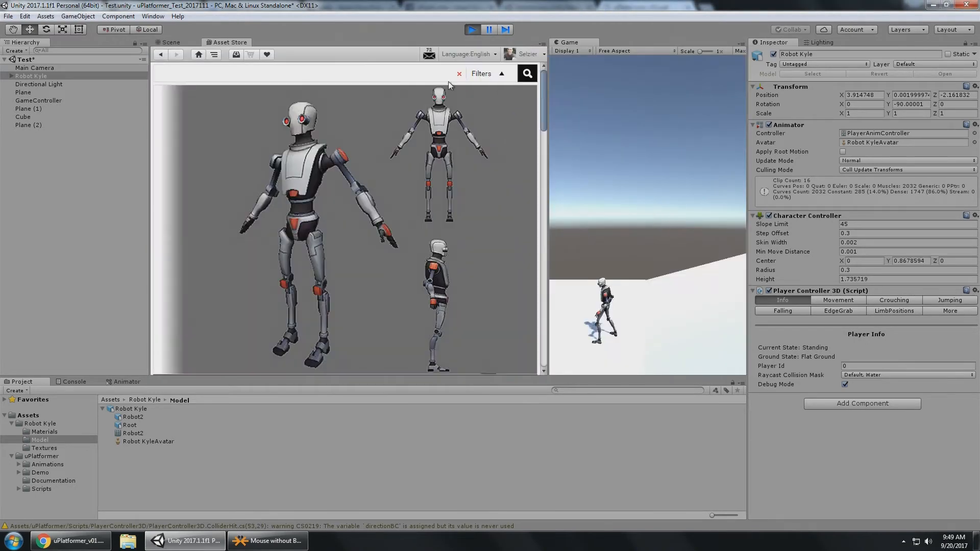
left_click(192, 45)
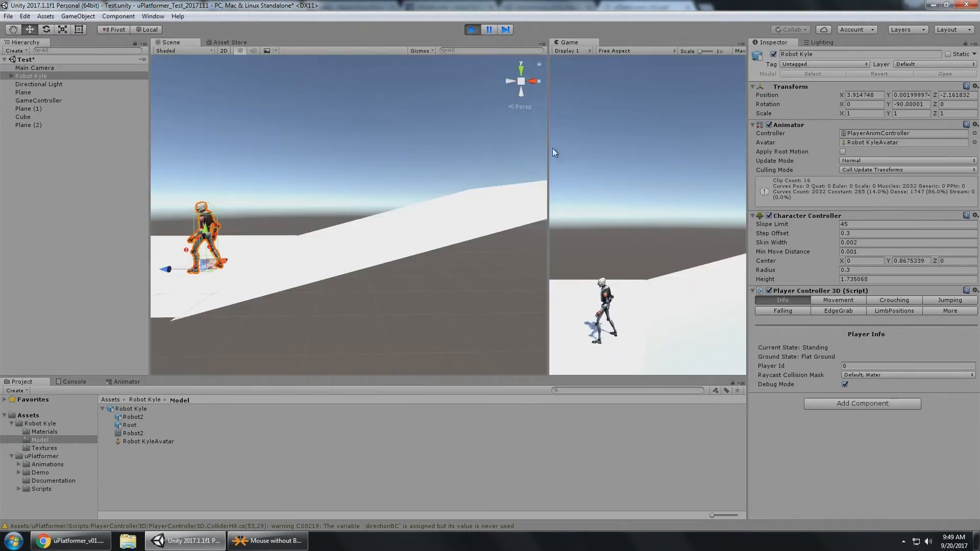
left_click_drag(549, 149, 479, 182)
- Run Robot Kyle onto the ramp and back to the flat plane while watching him in both views
left_click_drag(283, 172, 386, 191, "alt")
left_click(664, 233)
key("d")
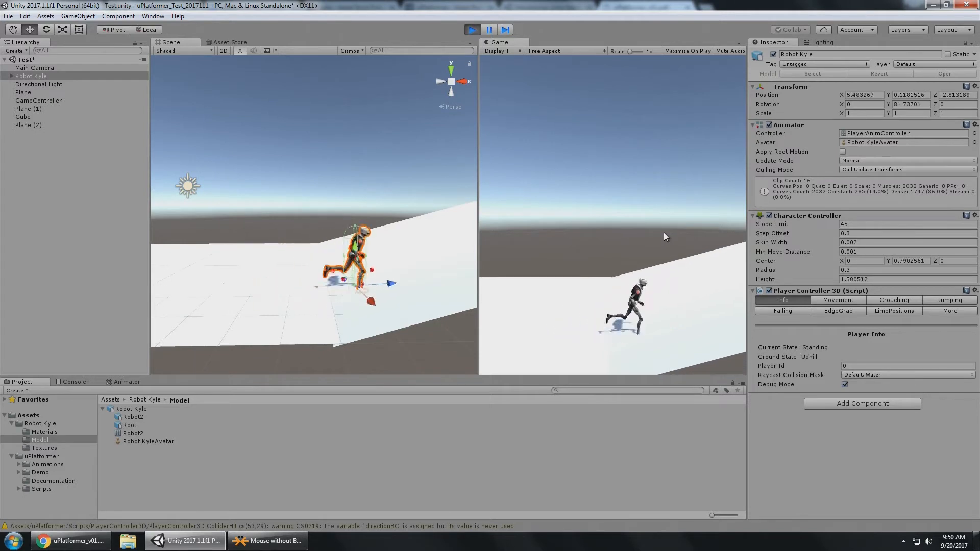
key("w")
key("a")
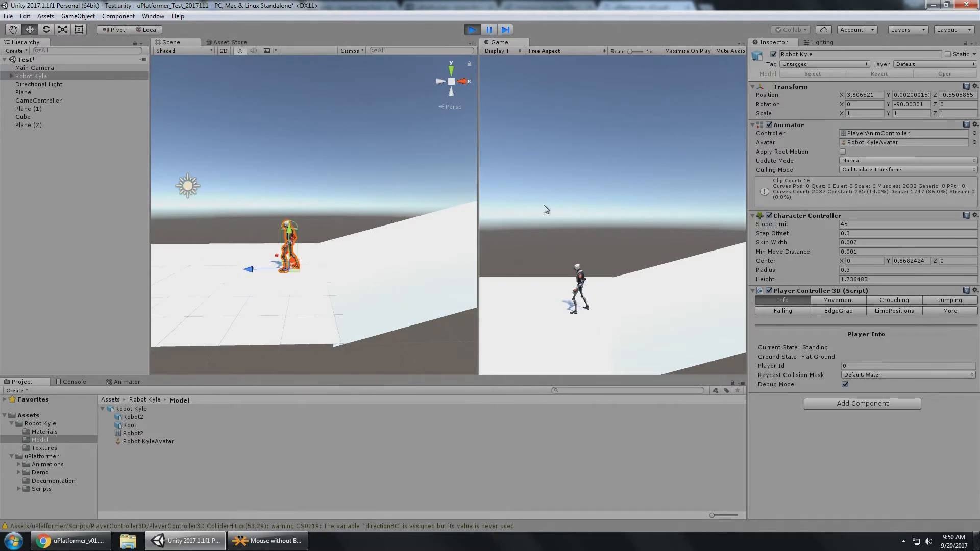
- Select the planes and the cube in the Scene view, and open uPlatformer's Demo Materials folder
scroll(338, 198, "down", 3)
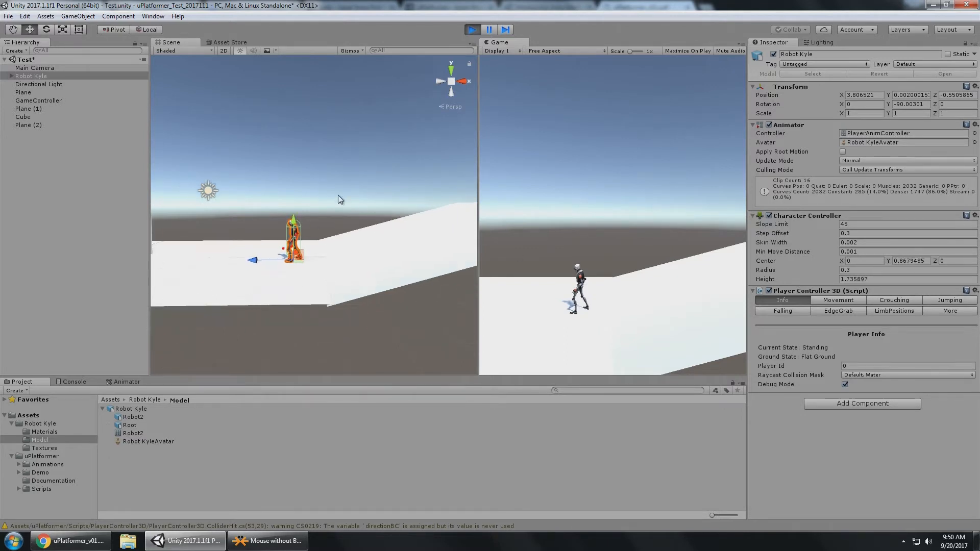
middle_click_drag(258, 196, 336, 233)
scroll(337, 256, "down", 3)
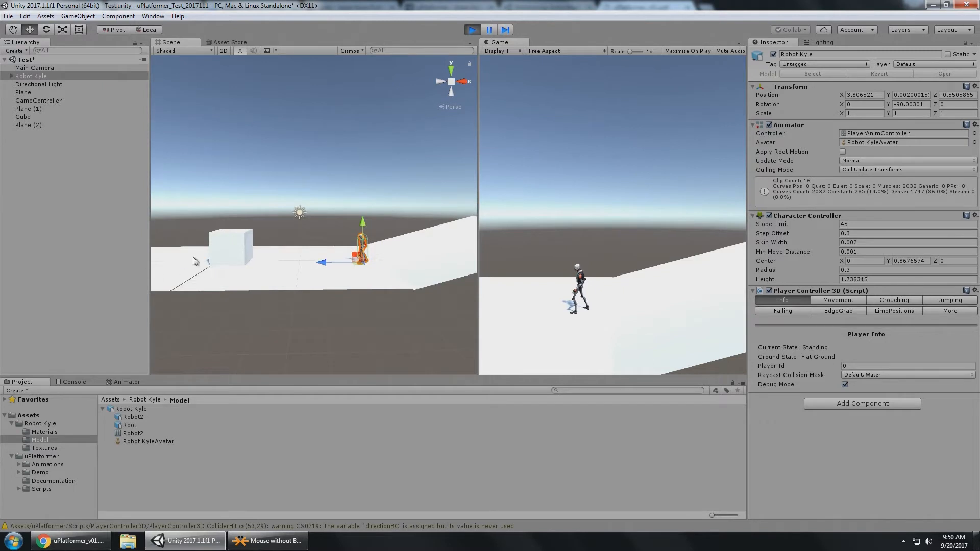
left_click_drag(196, 261, 360, 287)
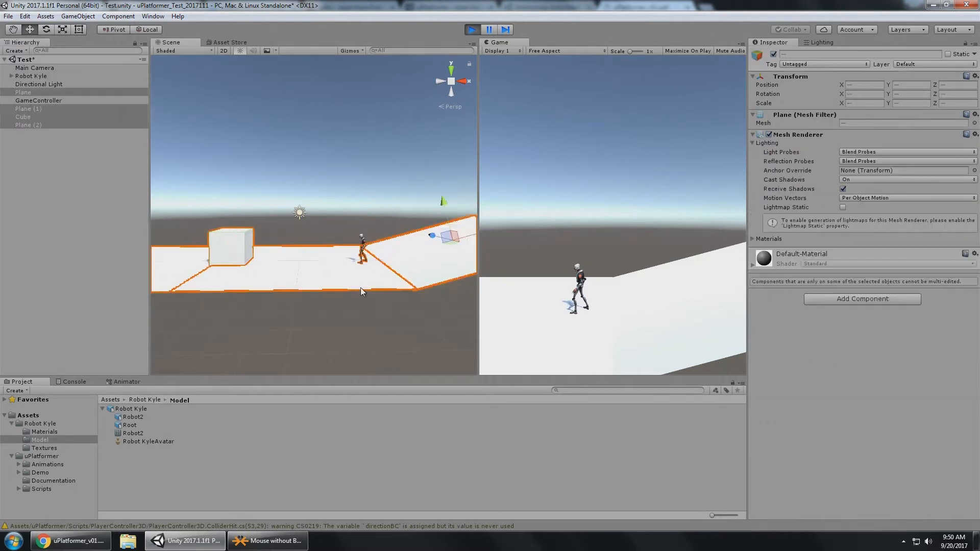
left_click(48, 473)
left_click(136, 409)
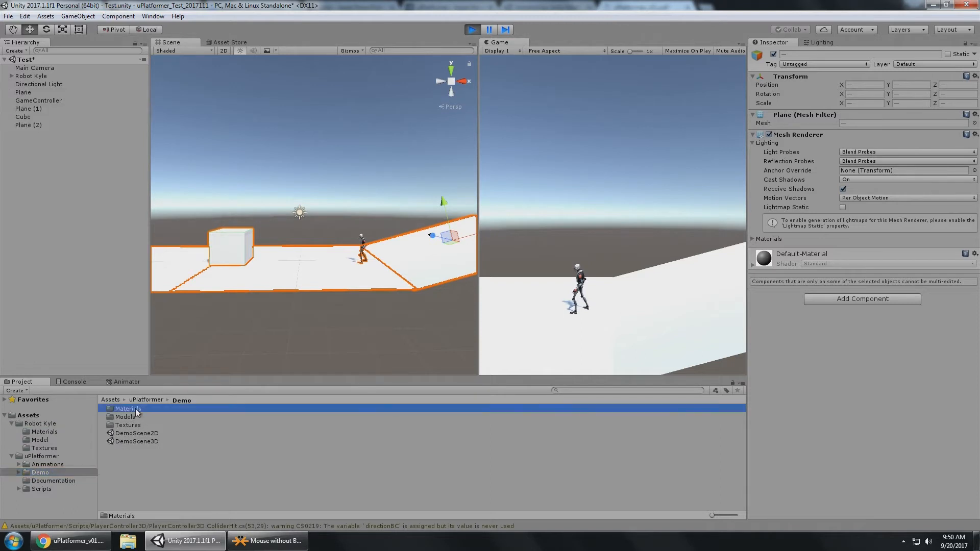
double_click(136, 408)
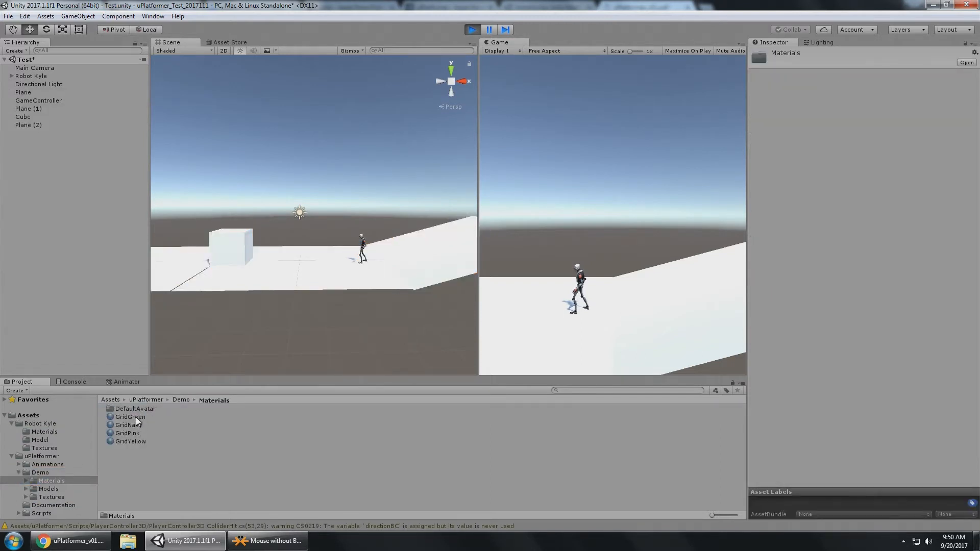
- Apply the GridGreen material to both flat planes and the ramp, and colour the cube with GridPink
left_click_drag(136, 417, 164, 275)
left_click_drag(137, 419, 267, 280)
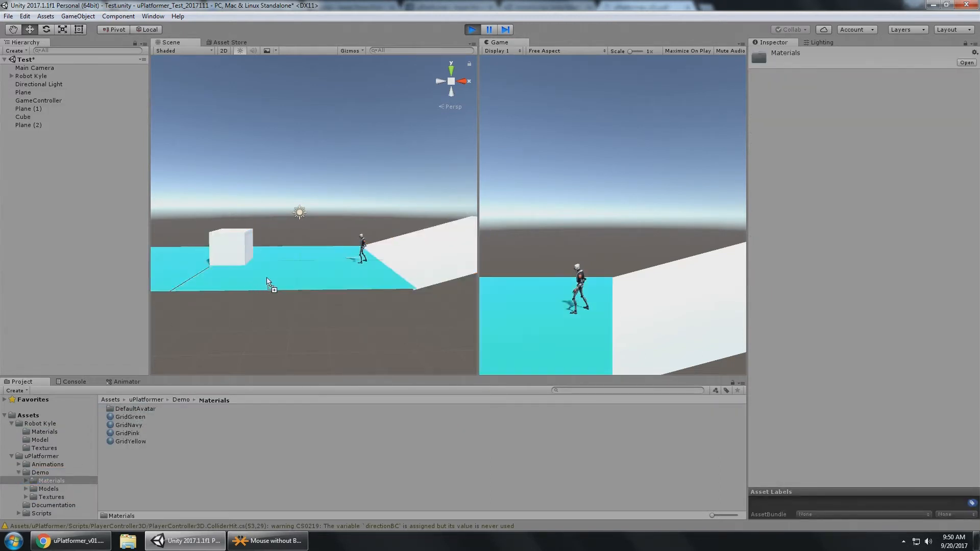
left_click_drag(361, 304, 408, 269)
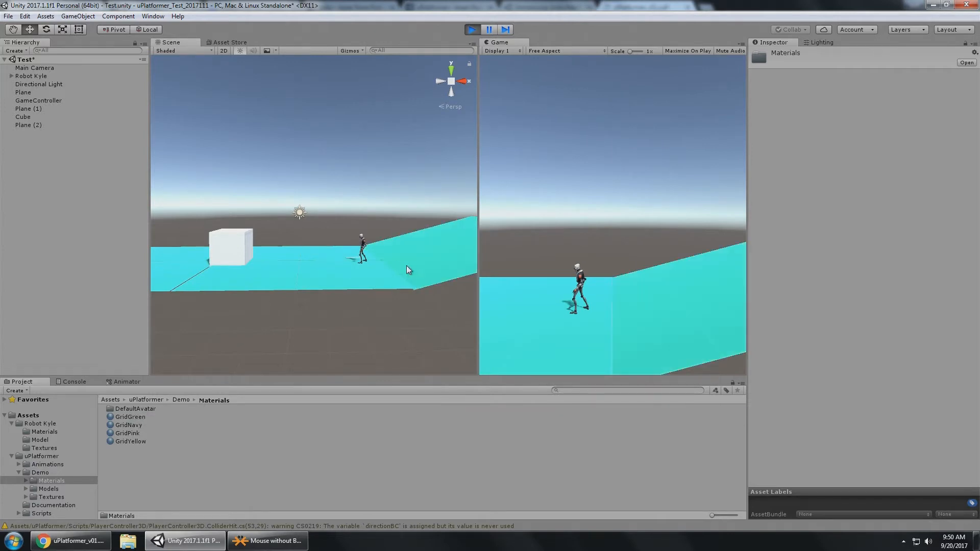
left_click_drag(136, 421, 234, 250)
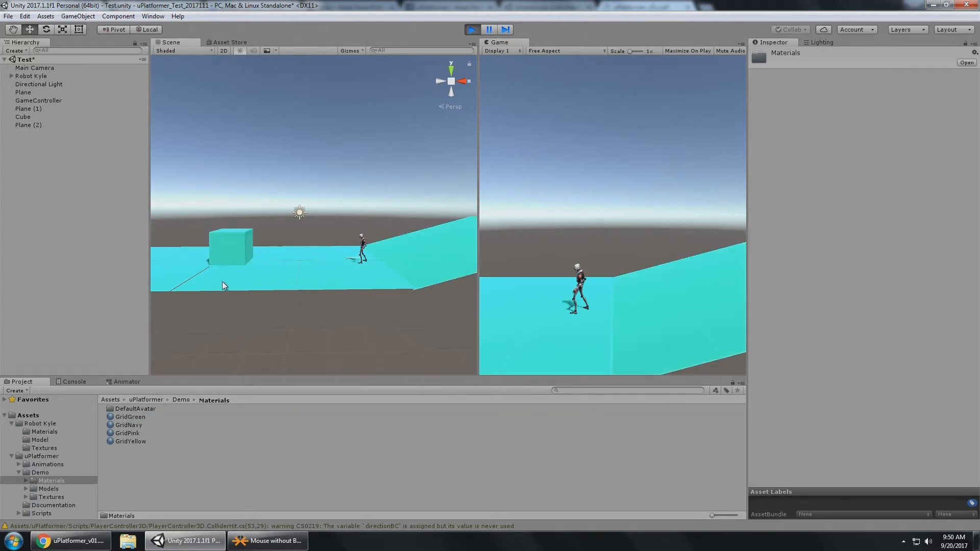
- Select Robot Kyle and examine his Debug Mode gizmos up close in the Scene view
scroll(388, 216, "up", 6)
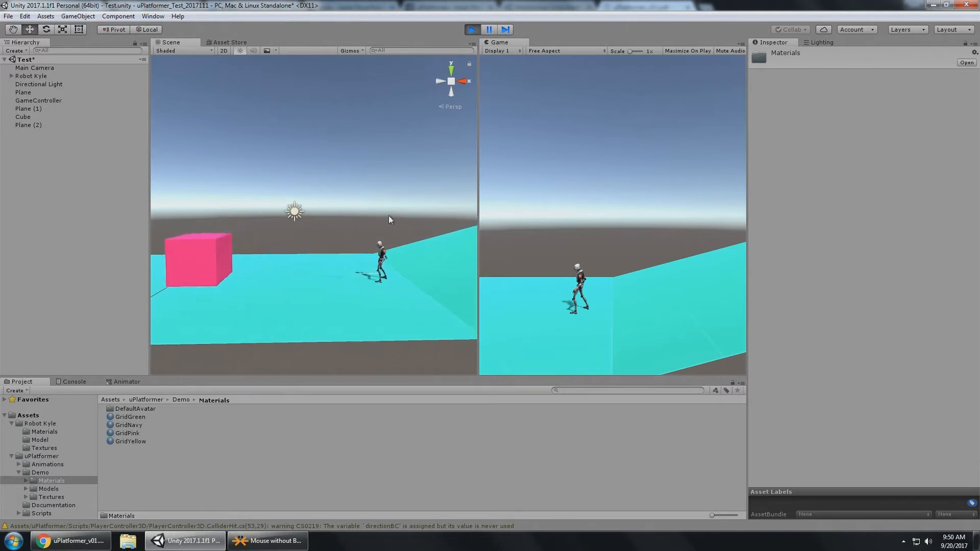
middle_click_drag(388, 239, 348, 198)
scroll(349, 199, "up", 3)
left_click_drag(343, 256, 202, 149, "alt")
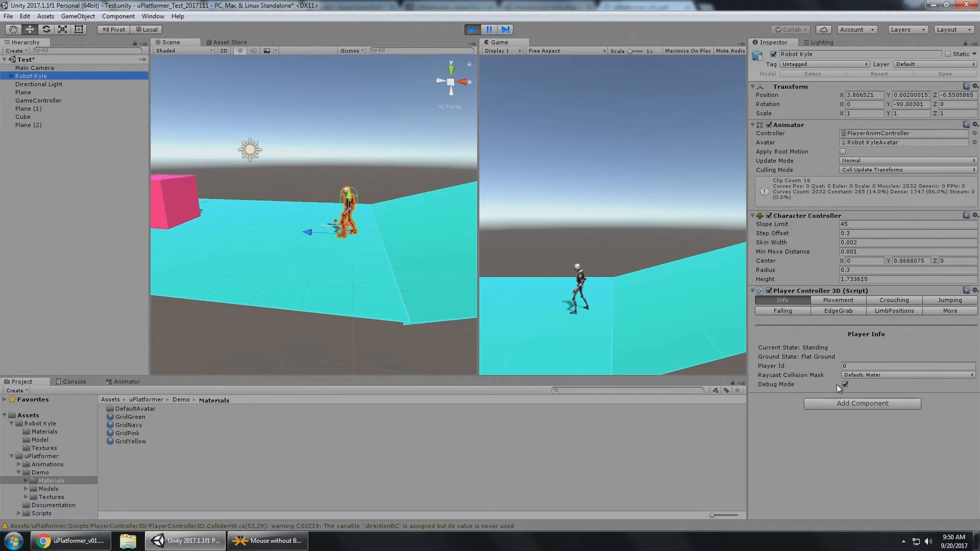
scroll(362, 160, "up", 4)
left_click_drag(363, 161, 178, 239, "alt")
scroll(374, 186, "up", 4)
left_click(370, 179)
left_click(77, 76)
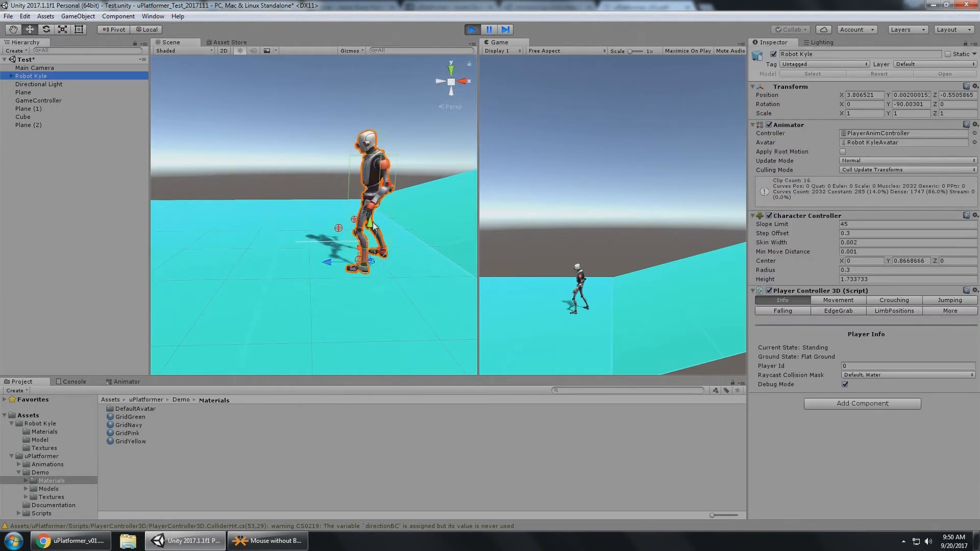
- Reselect Robot Kyle and run him around in every direction on the flat plane while watching his debug gizmos
key("Down")
left_click(63, 76)
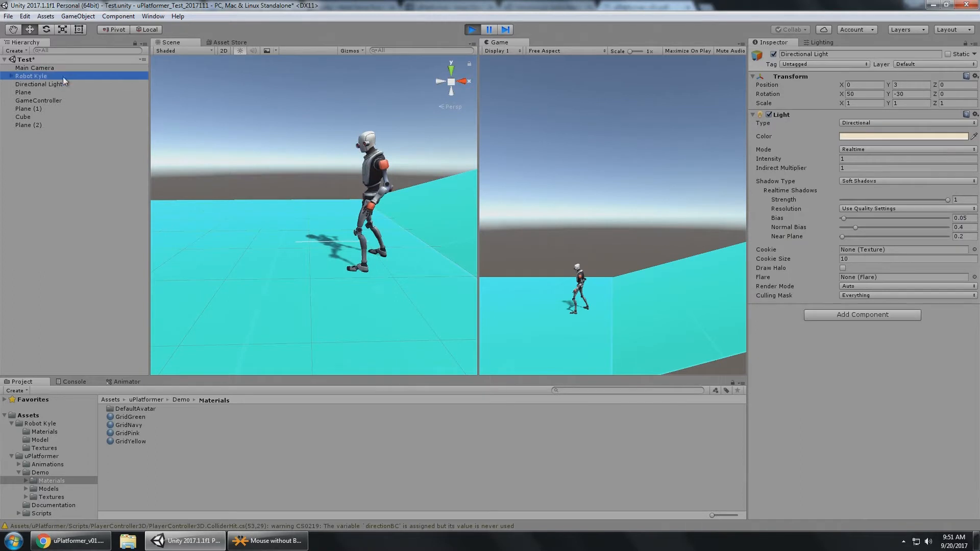
left_click(687, 239)
key("Down")
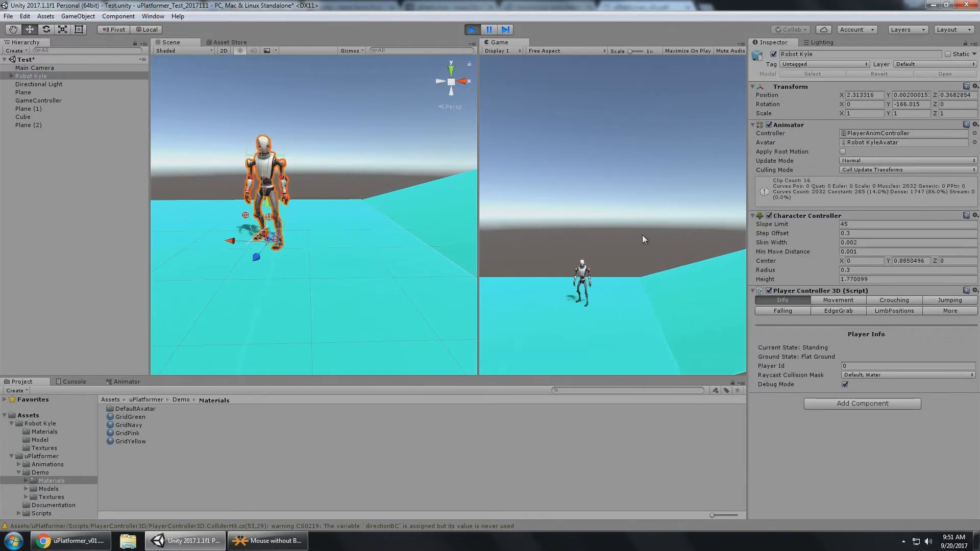
key("Right")
key("Up")
key("Left")
key("Down")
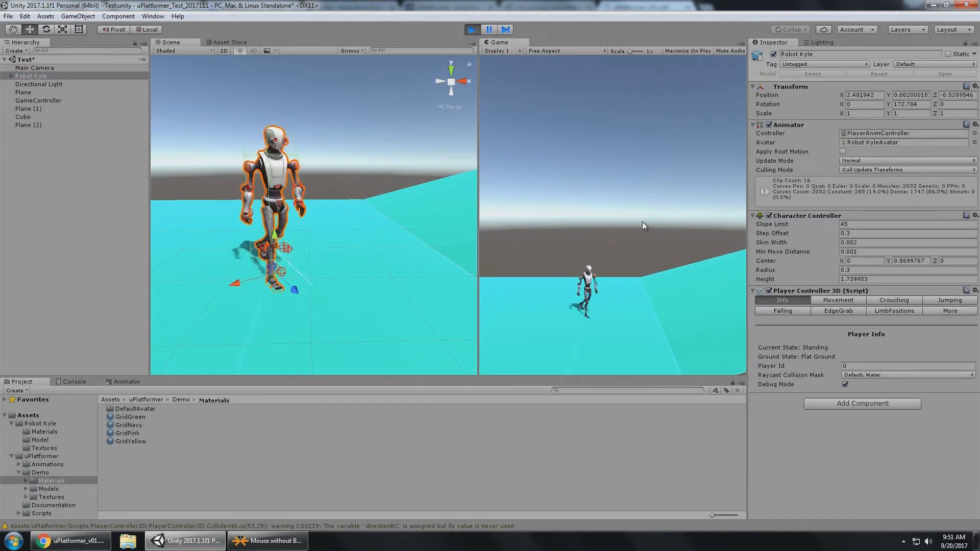
key("Right")
key("Up")
key("Left")
- Bring the cube into the Scene view, run Robot Kyle to it and jump to grab its upper edge
scroll(351, 235, "down", 4)
middle_click_drag(350, 235, 329, 261)
left_click_drag(393, 208, 352, 229, "alt")
key("a")
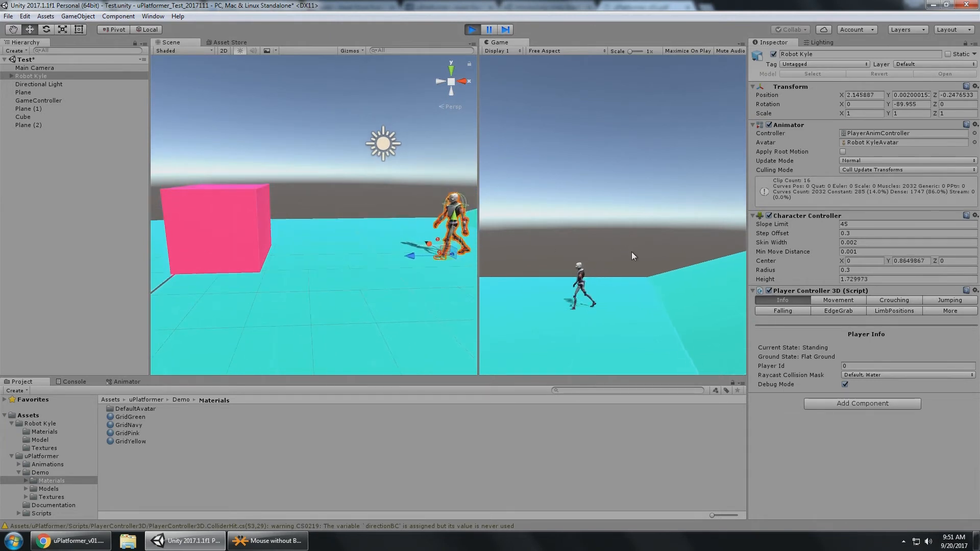
key("space")
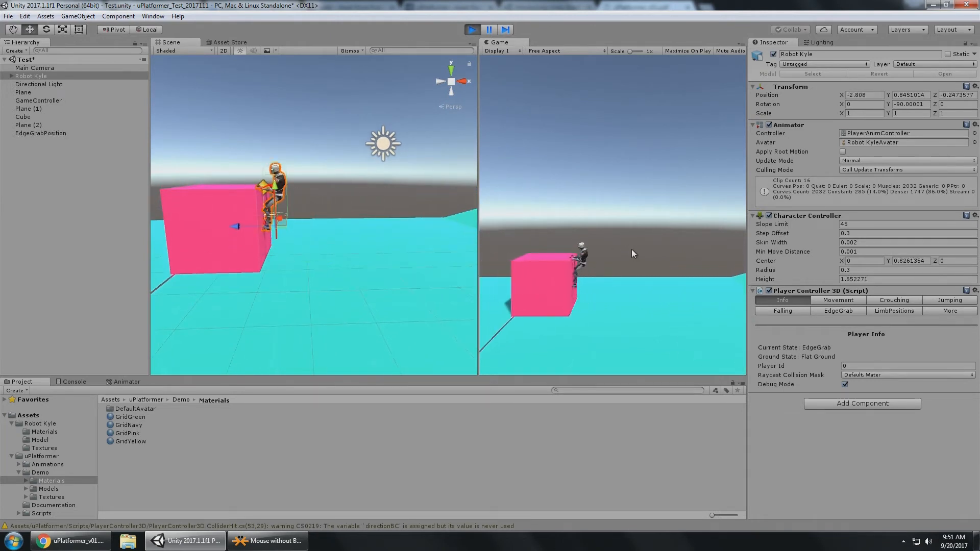
- Examine the debug gizmos around Robot Kyle from several angles while he hangs on the cube's edge
left_click_drag(261, 125, 285, 192, "alt")
middle_click_drag(295, 181, 338, 171)
scroll(356, 145, "up", 5)
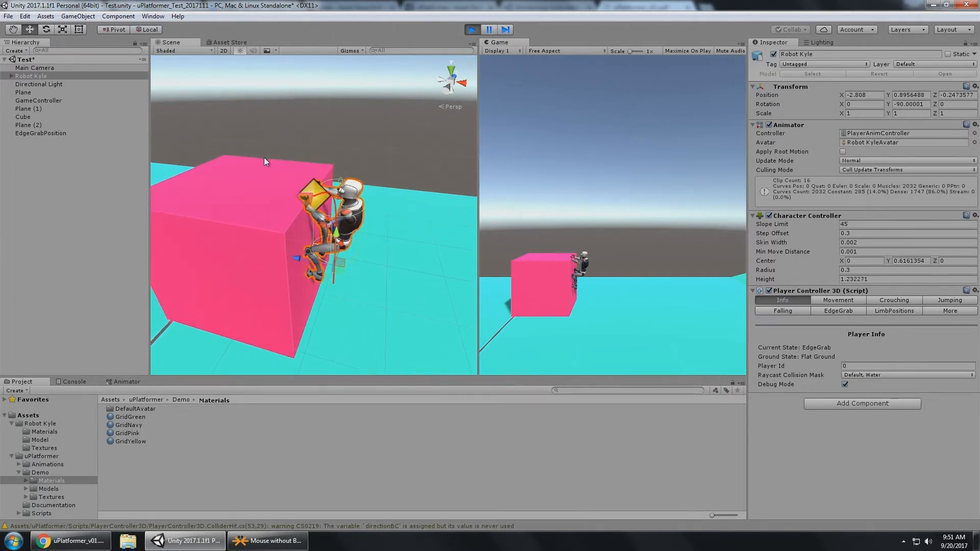
left_click_drag(230, 146, 330, 221, "alt")
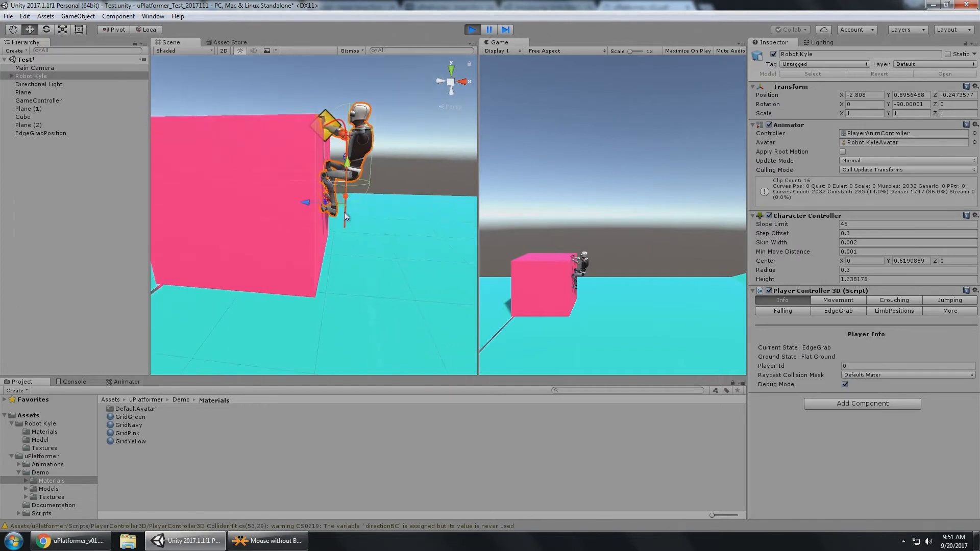
left_click_drag(333, 124, 341, 192, "alt")
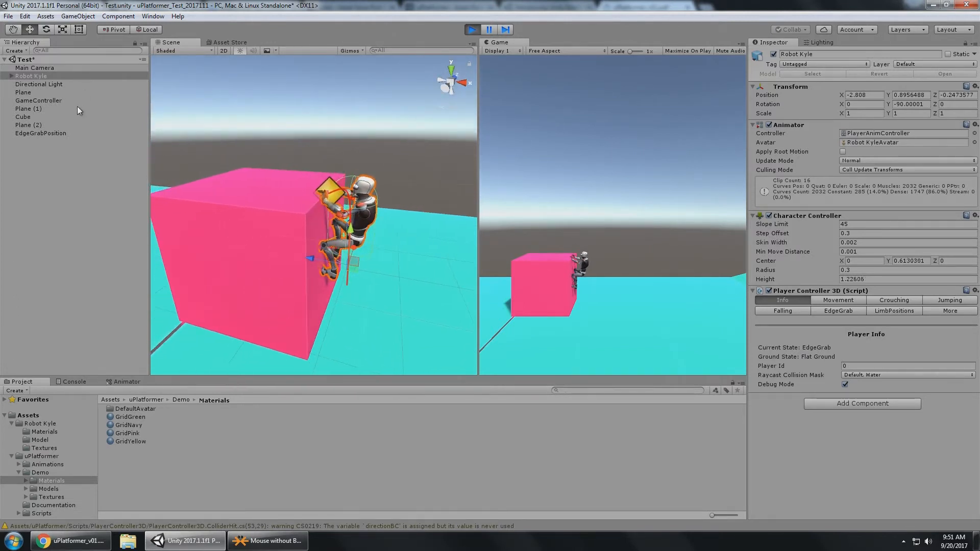
- Select EdgeGrabPosition and examine where its marker sits between Robot Kyle's hands on the cube's edge
left_click(61, 136)
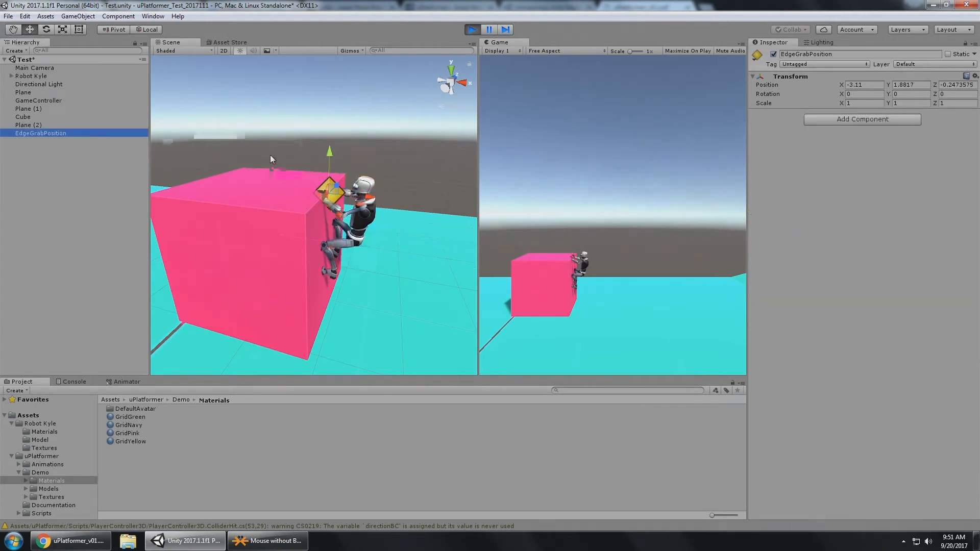
mouse_move(305, 152)
left_mouse_down("alt")
mouse_move(279, 164)
mouse_move(350, 151)
mouse_move(303, 159)
mouse_move(301, 169)
left_mouse_up("alt")
scroll(303, 161, "down", 8)
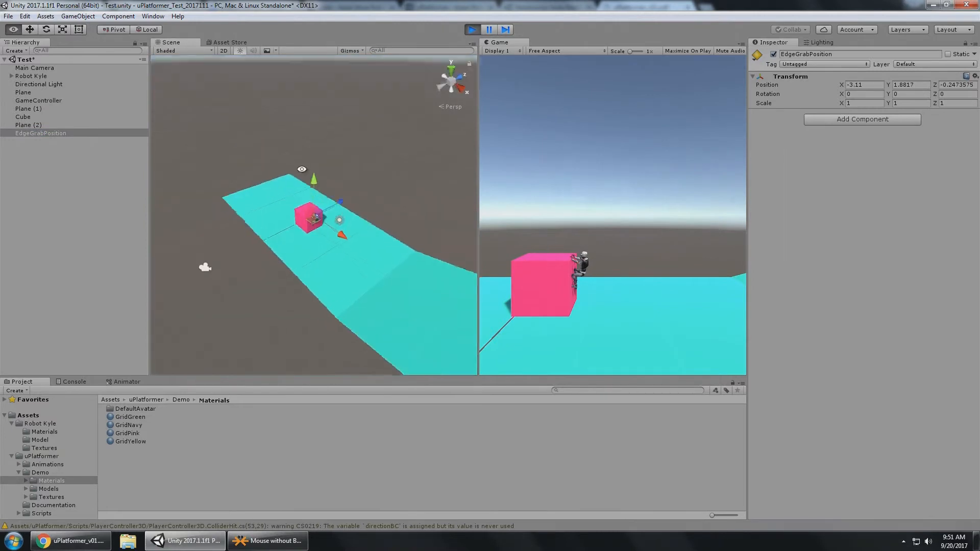
scroll(339, 182, "up", 10)
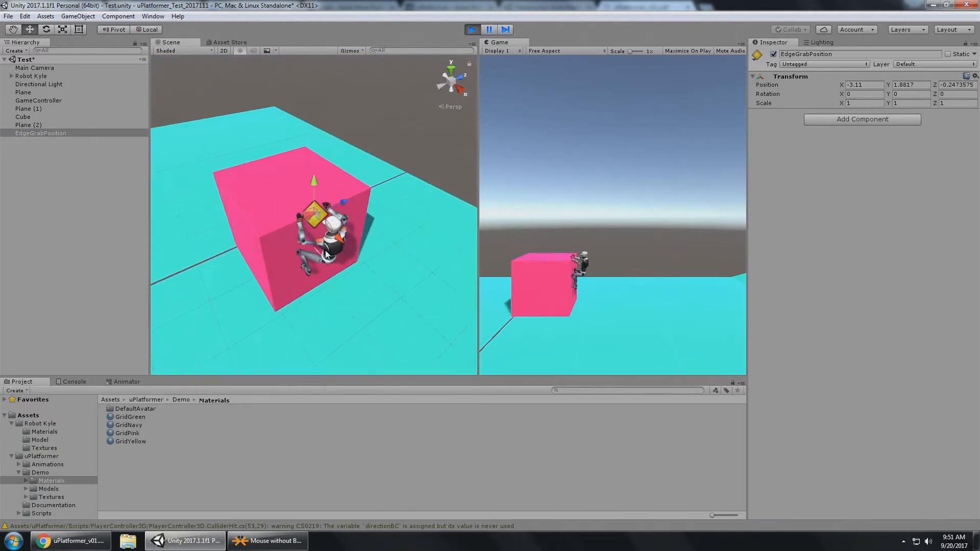
scroll(326, 252, "up", 8)
left_click_drag(346, 240, 369, 217, "alt")
scroll(369, 218, "down", 4)
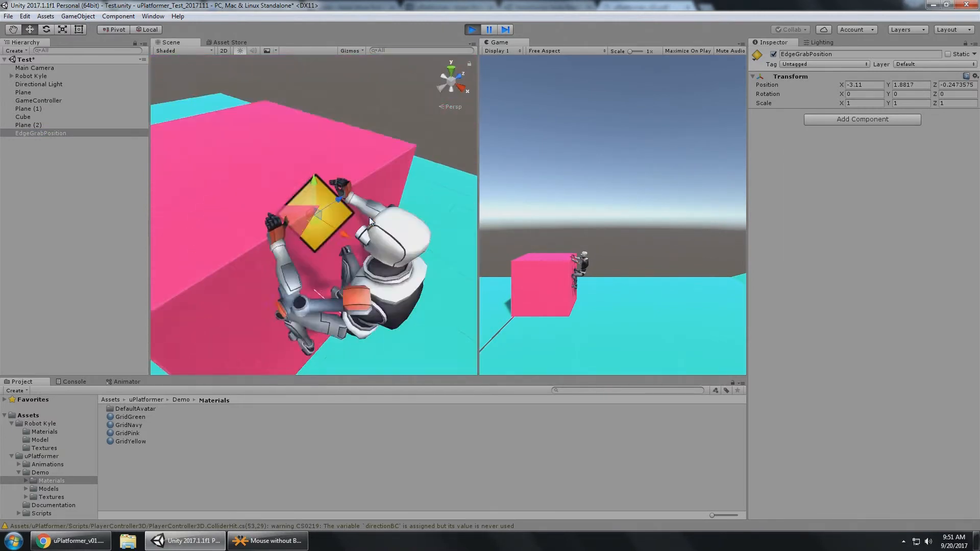
scroll(369, 216, "down", 4)
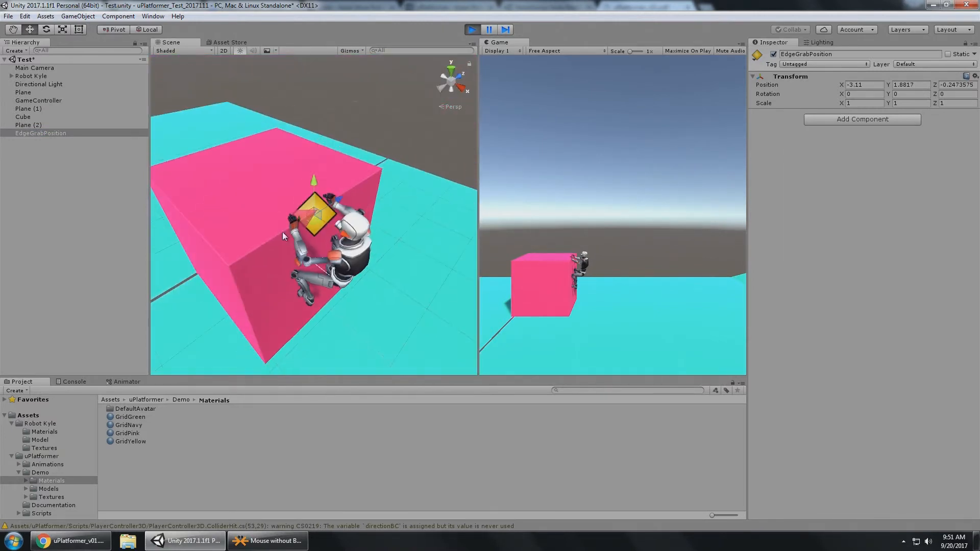
- Shrink the 3D gizmo icons in the Scene view and inspect the EdgeGrabPosition marker around the hanging robot
left_click(351, 51)
left_click_drag(432, 64, 423, 65)
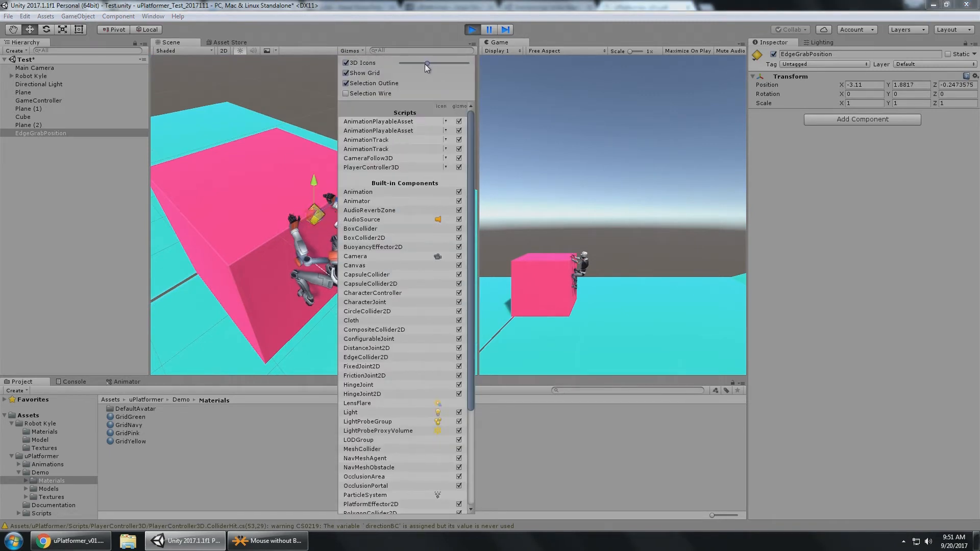
left_click(389, 5)
left_click_drag(286, 194, 291, 130, "alt")
middle_click_drag(301, 171, 280, 148)
left_click_drag(281, 148, 280, 136, "alt")
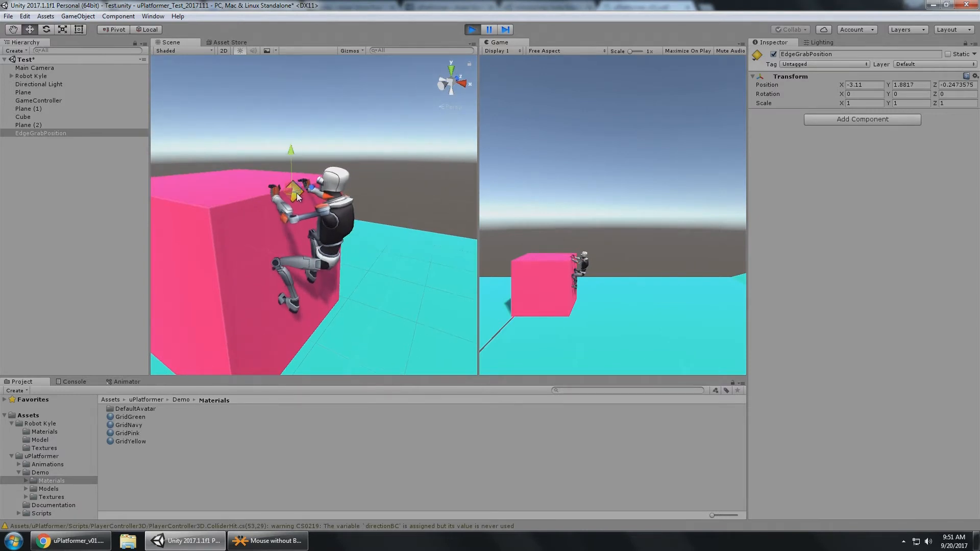
left_click_drag(296, 193, 306, 218, "alt")
middle_click_drag(306, 218, 320, 201)
left_click_drag(320, 201, 349, 168, "alt")
mouse_move(350, 169)
middle_mouse_down()
mouse_move(350, 149)
mouse_move(350, 167)
middle_mouse_up()
scroll(350, 149, "down", 4)
left_click_drag(350, 166, 435, 172, "alt")
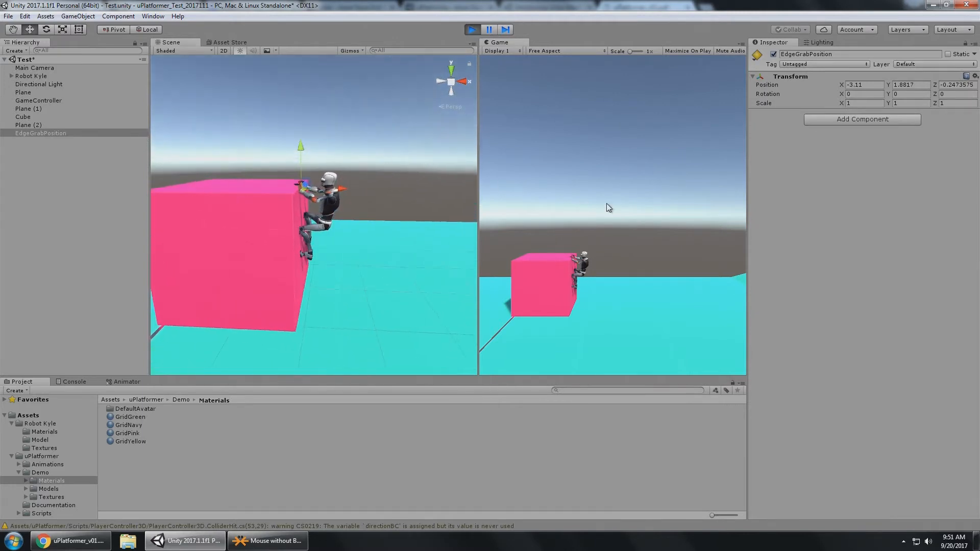
- Climb Robot Kyle onto the cube, select him and examine the debug path drawn for the climb
key("space")
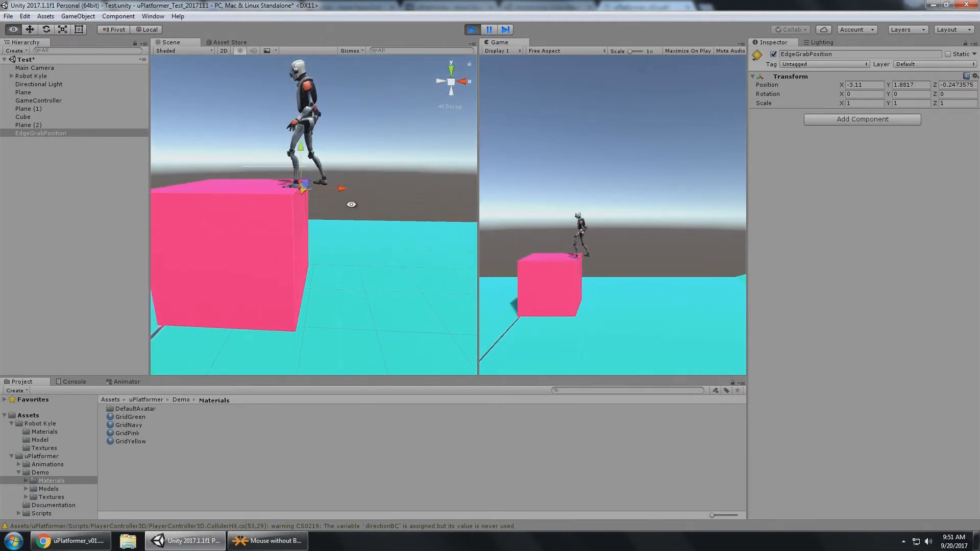
left_click_drag(351, 204, 372, 226, "alt")
middle_click_drag(372, 226, 371, 207)
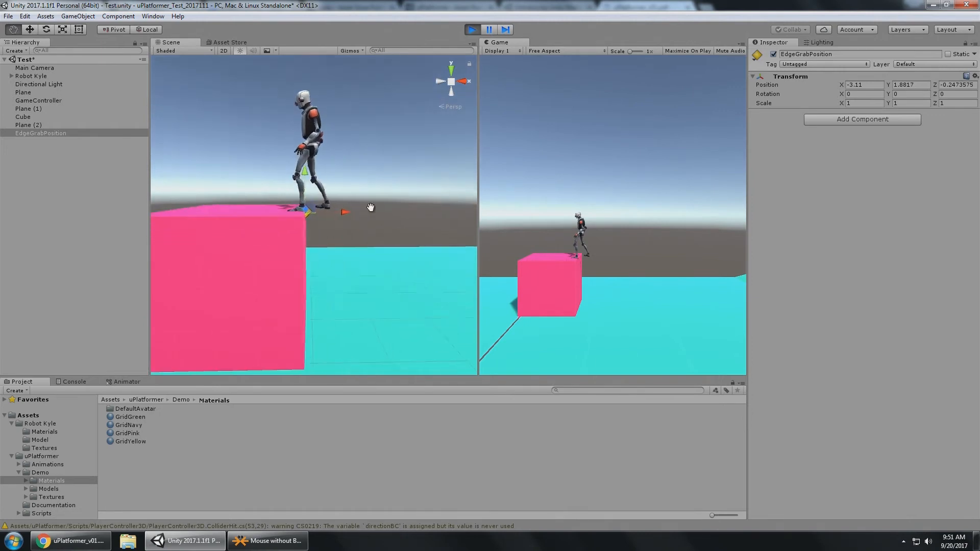
left_click(33, 76)
mouse_move(346, 164)
middle_mouse_down()
mouse_move(343, 152)
mouse_move(355, 161)
middle_mouse_up()
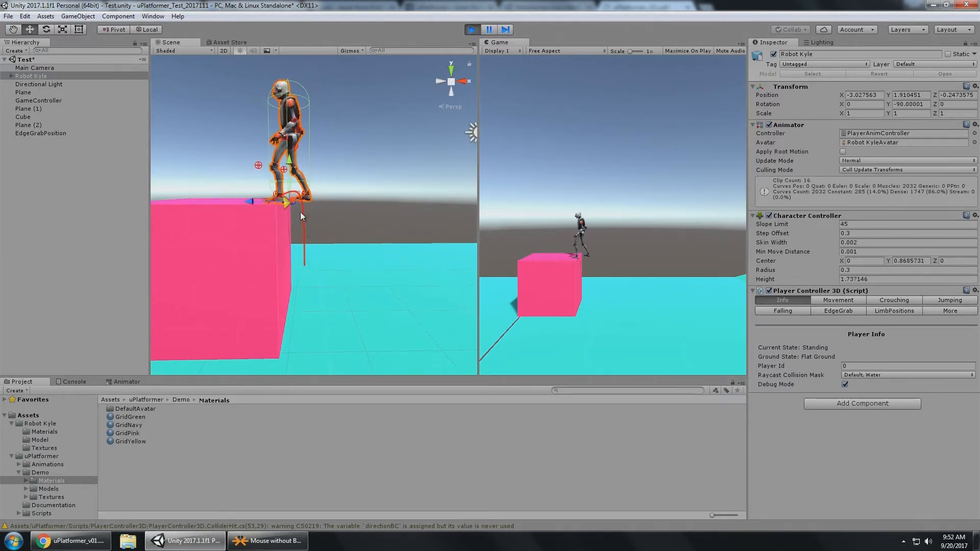
left_click_drag(330, 209, 346, 165, "alt")
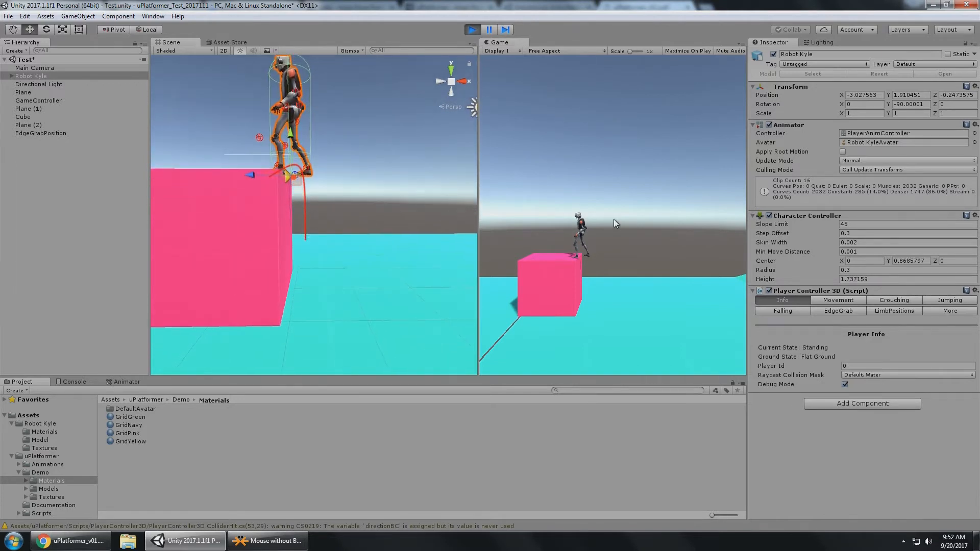
- Run Robot Kyle off the cube, then grab its edge and climb up again while following the gizmos closely
key("d")
key("a")
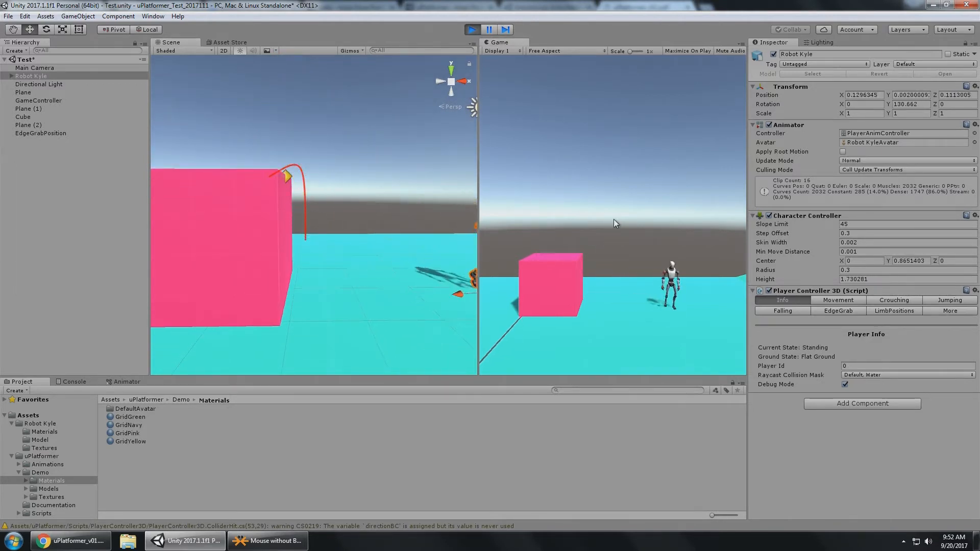
key("space")
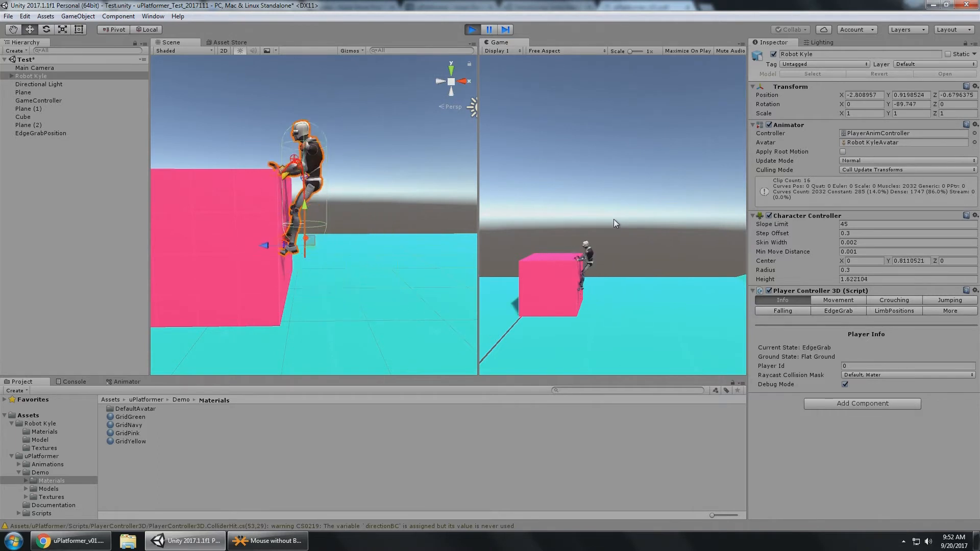
left_click_drag(306, 184, 327, 270, "alt")
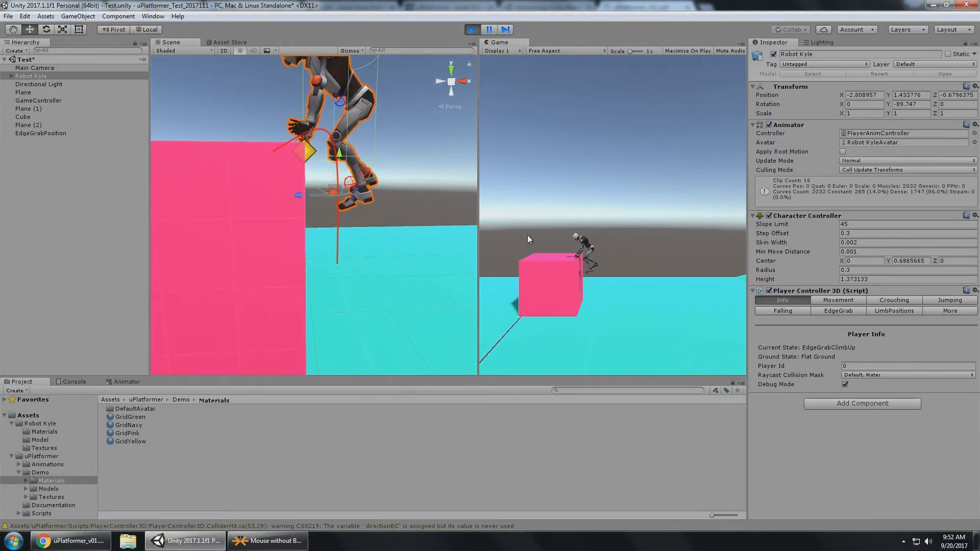
left_click_drag(368, 162, 353, 240, "alt")
left_click_drag(280, 184, 215, 178, "alt")
- Turn off Debug Mode for Robot Kyle and run him off the cube
left_click(845, 385)
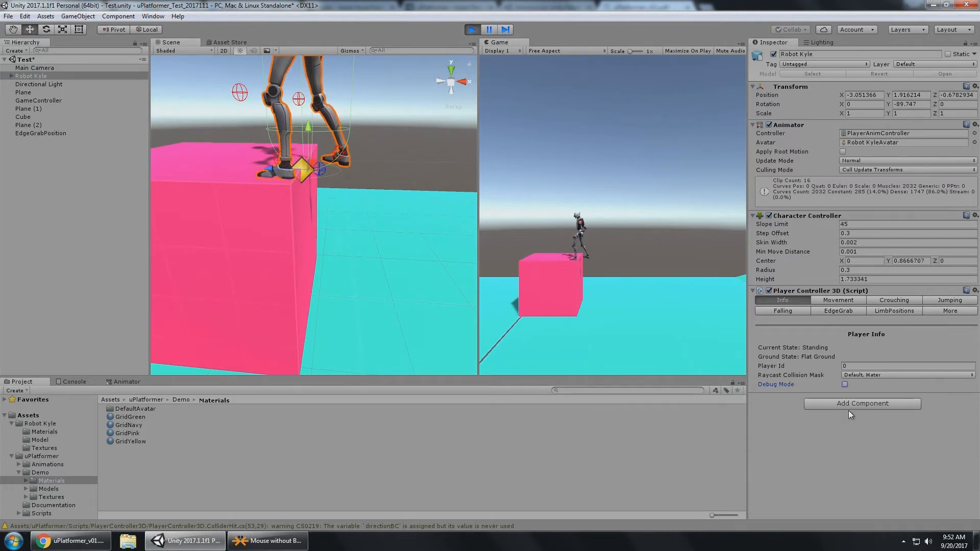
left_click(549, 194)
key("d")
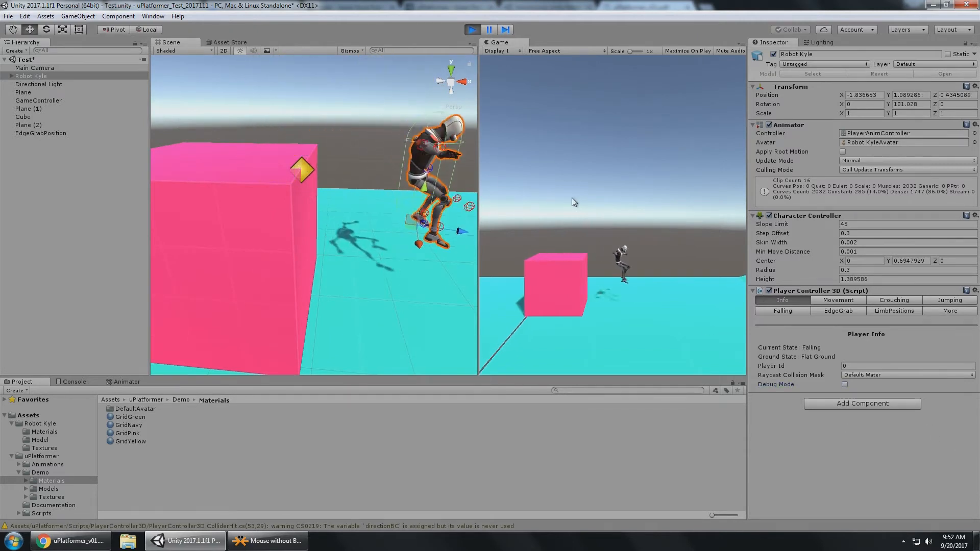
- Stop play mode and reframe the Scene view on the cube, Robot Kyle and the ramp
left_click(470, 29)
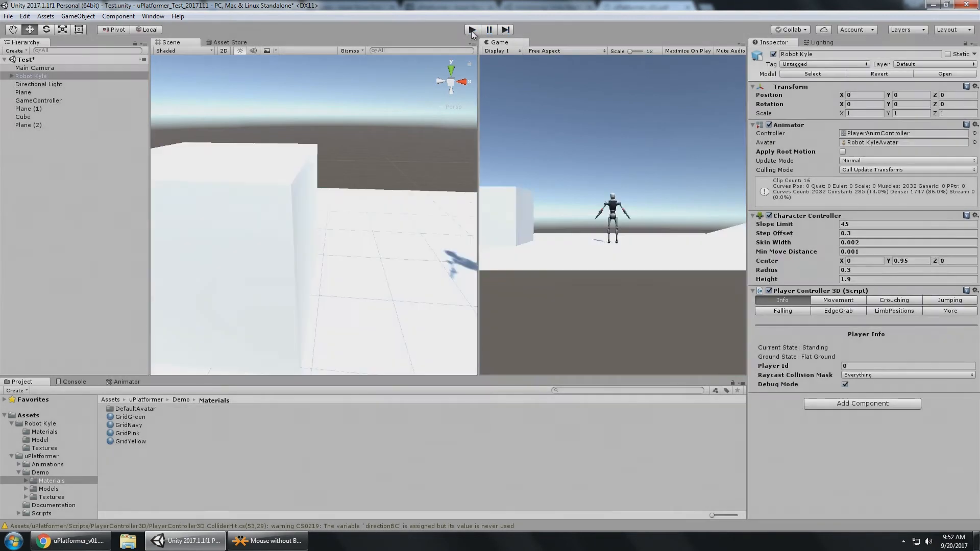
scroll(356, 164, "down", 12)
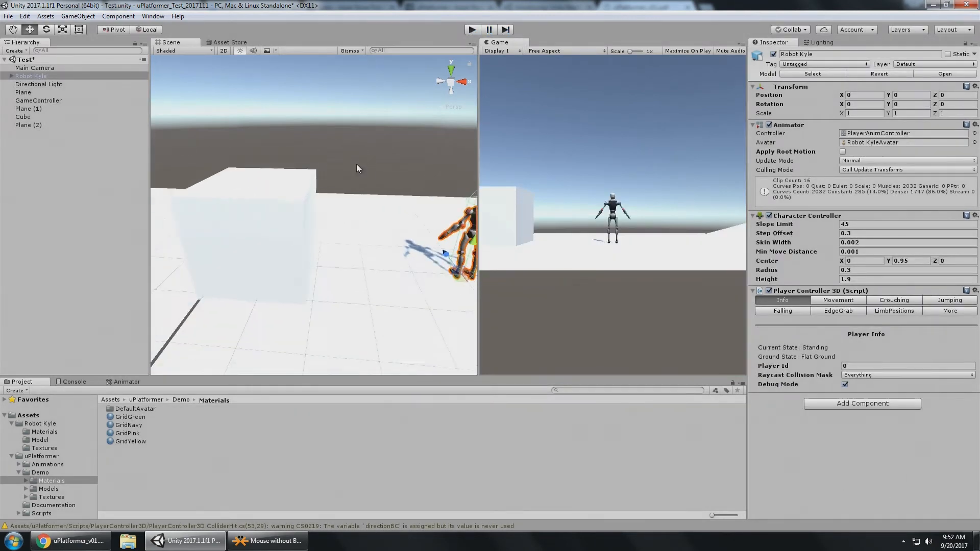
left_click_drag(357, 201, 488, 268, "alt")
middle_click_drag(397, 210, 377, 238)
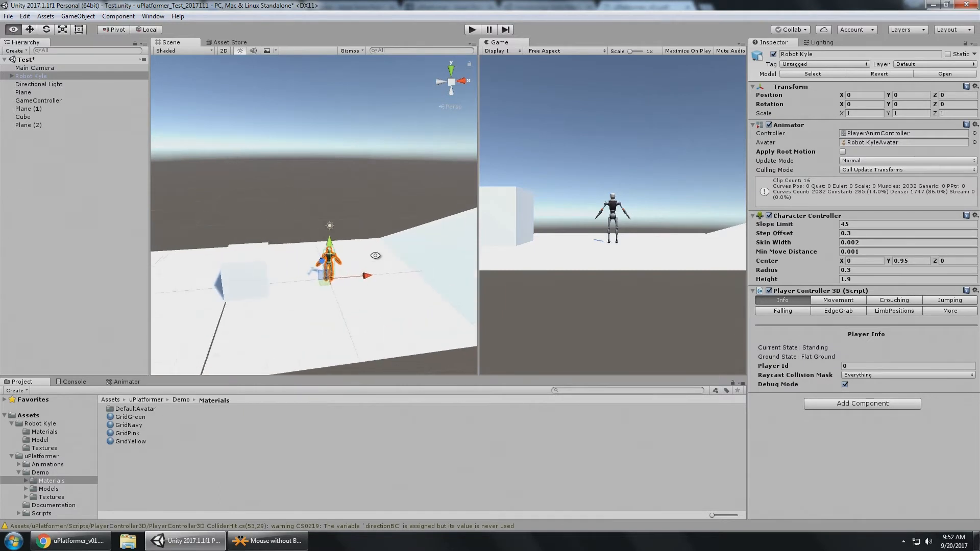
left_click_drag(376, 239, 396, 219, "alt")
middle_click_drag(396, 219, 405, 201)
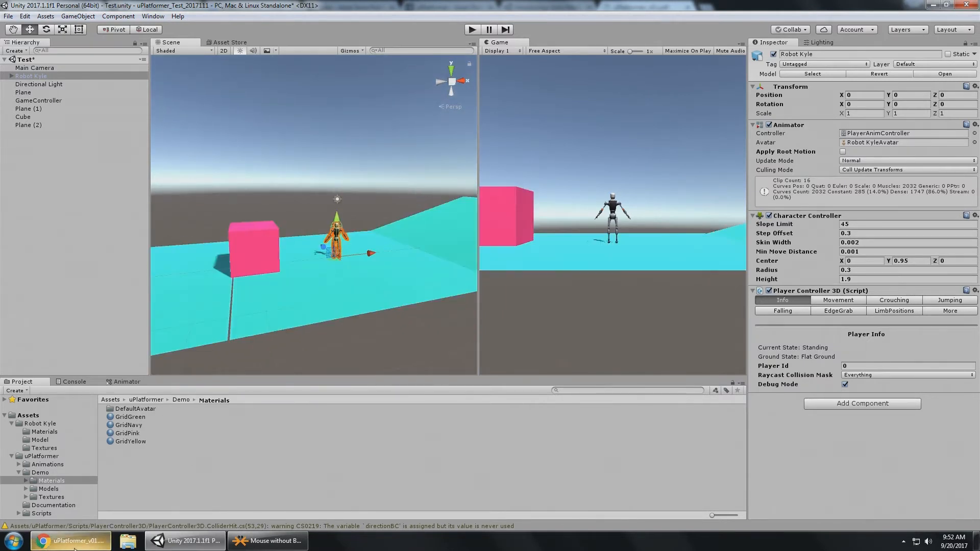
- Consult the uPlatformer document in Chrome, and open the Movement variables of Robot Kyle's Player Controller 3D in Unity
left_click(97, 542)
scroll(402, 252, "down", 10)
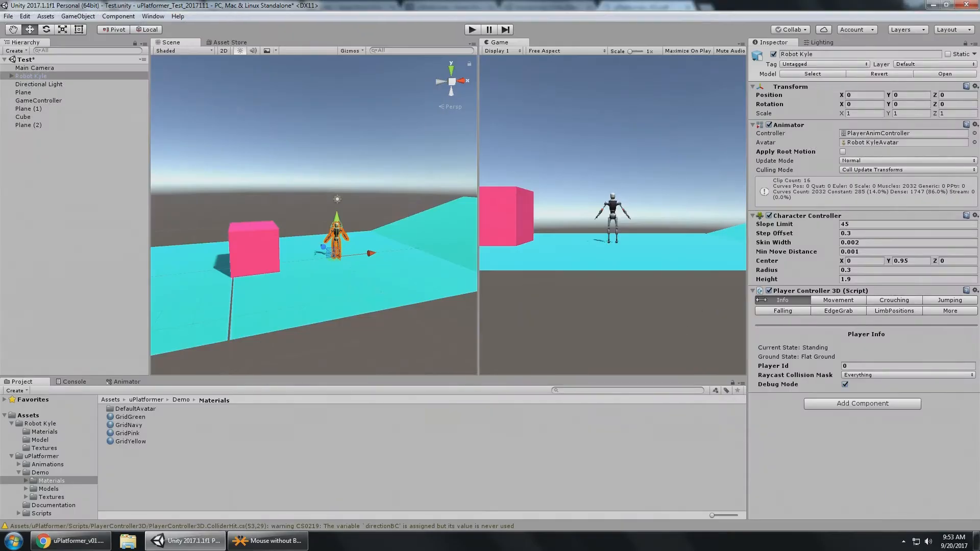
left_click(838, 302)
left_click_drag(417, 193, 414, 140, "alt")
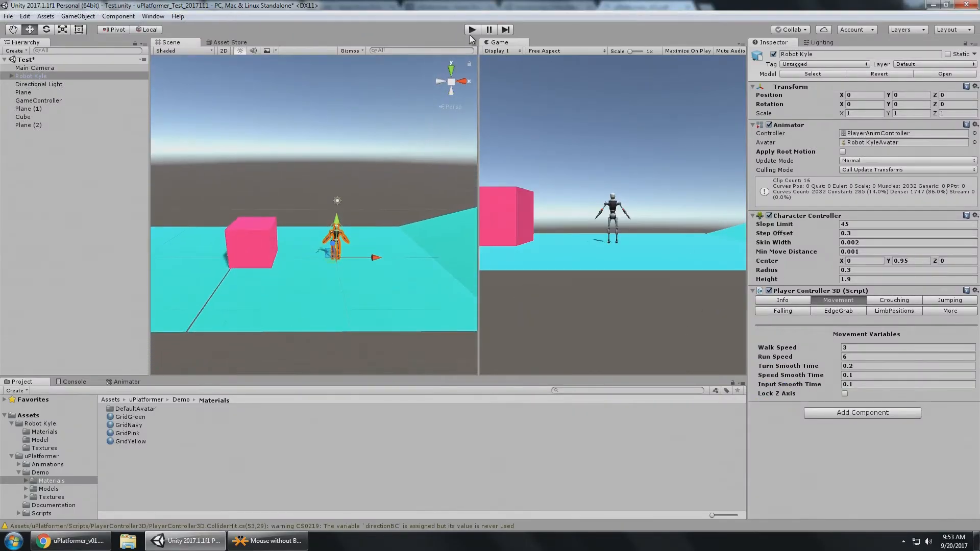
- Start play mode, set Walk Speed to 1 and walk Robot Kyle across the plane to test it
left_click(472, 30)
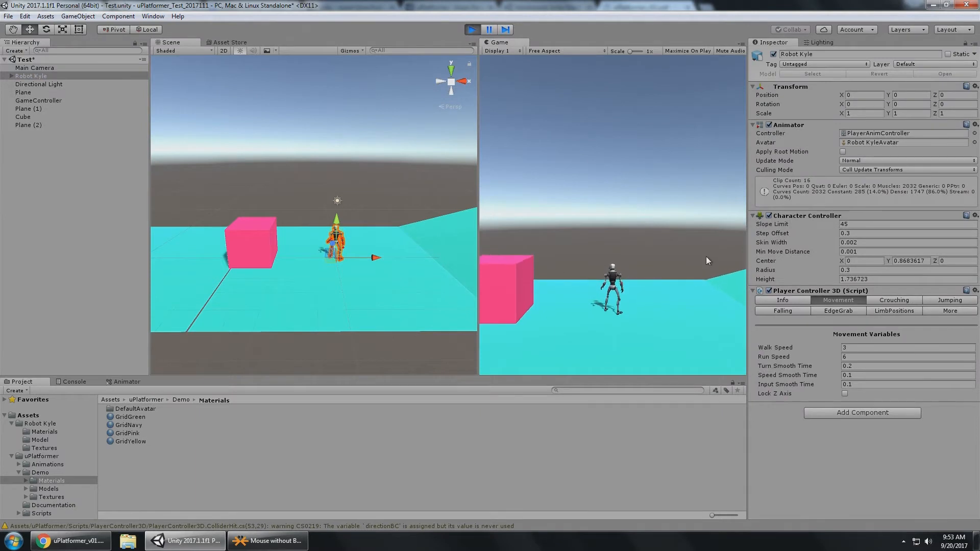
key("d")
left_click(862, 349)
type("1")
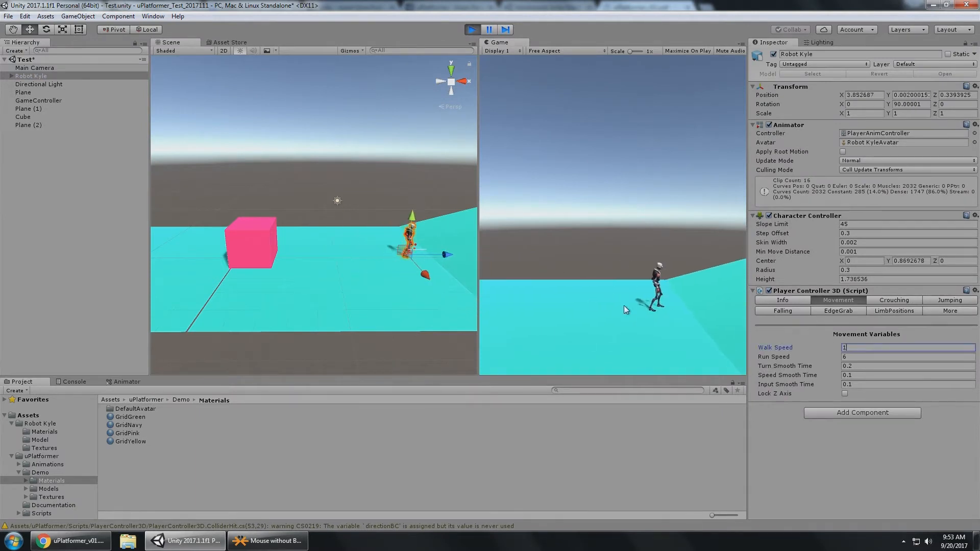
left_click(610, 232)
key("a")
- Set Walk Speed to 3 and run Robot Kyle back and forth across the plane
left_click(860, 348)
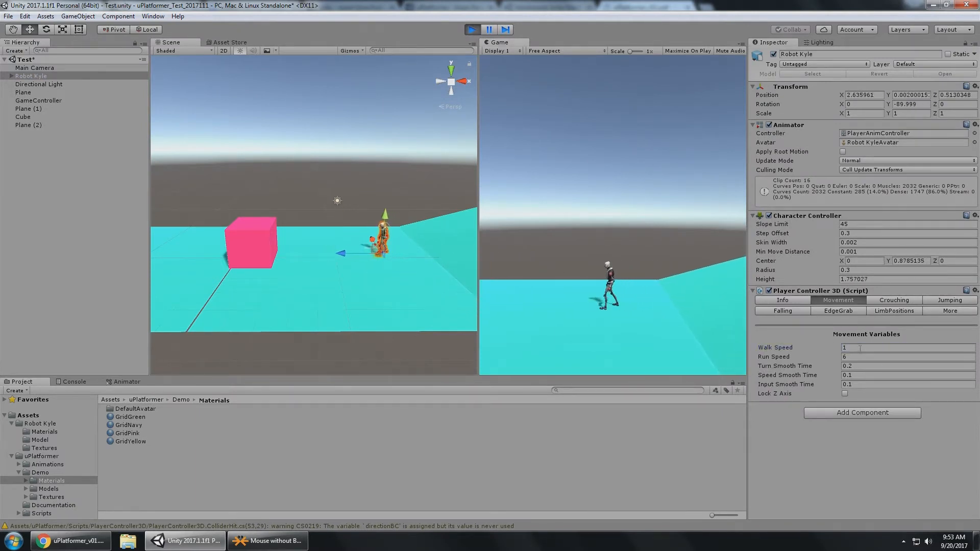
type("3")
left_click(839, 357)
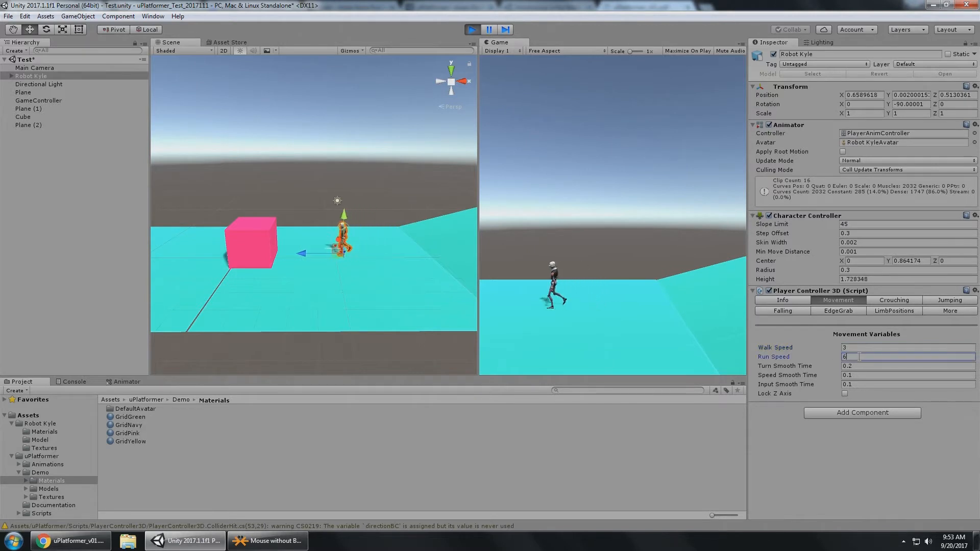
key("shift+d")
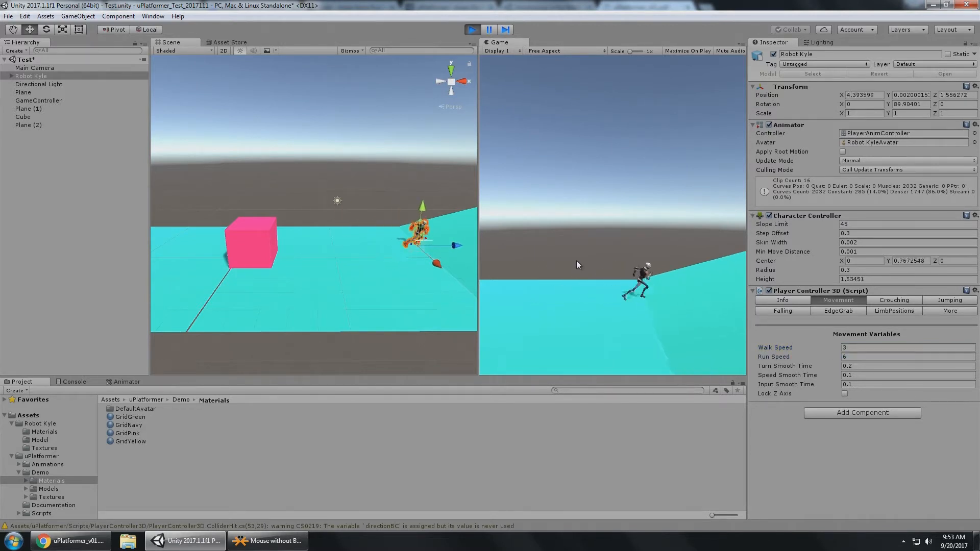
key("shift+a")
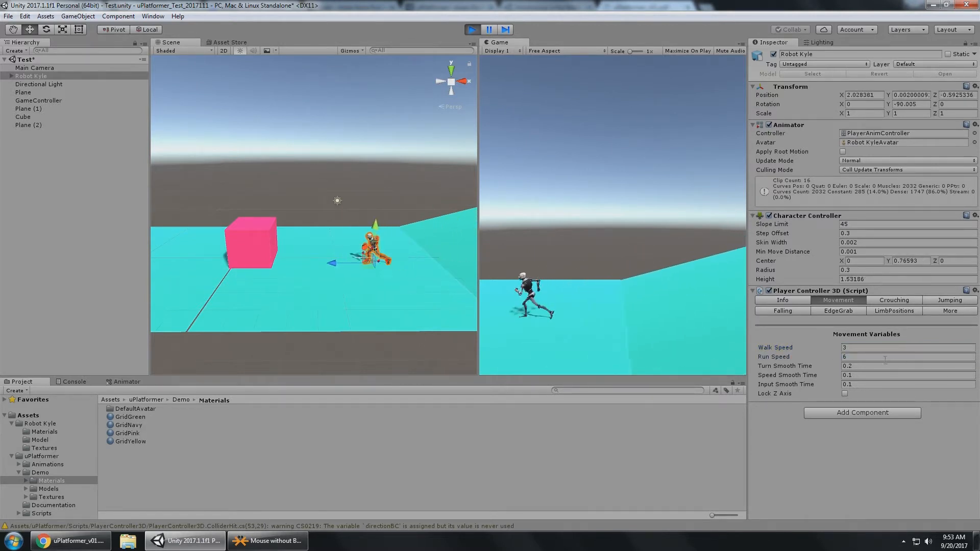
- Test a Run Speed of 10 by running Robot Kyle across the plane and up the ramp, and restore Run Speed to 6
left_click(879, 357)
type("10")
left_click(609, 256)
key("shift+a")
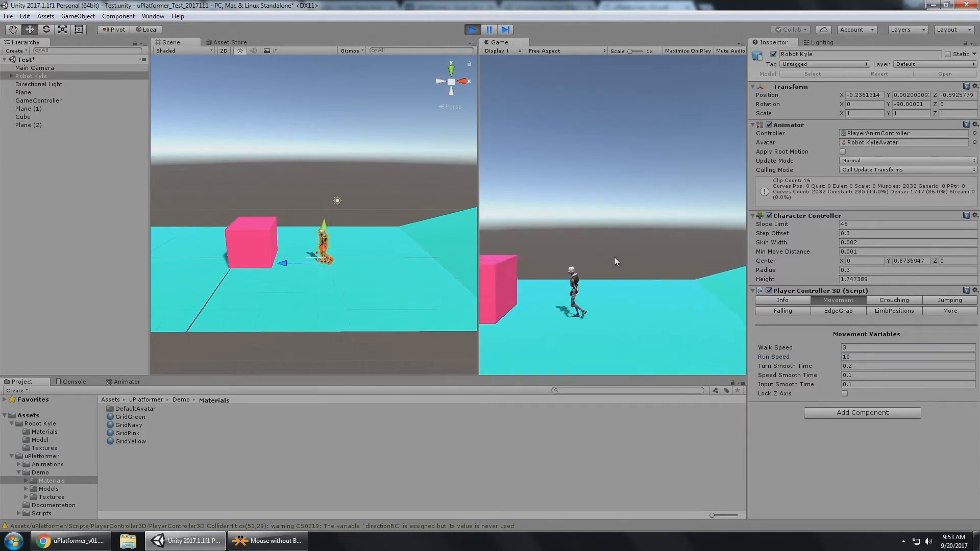
key("shift+d")
key("a")
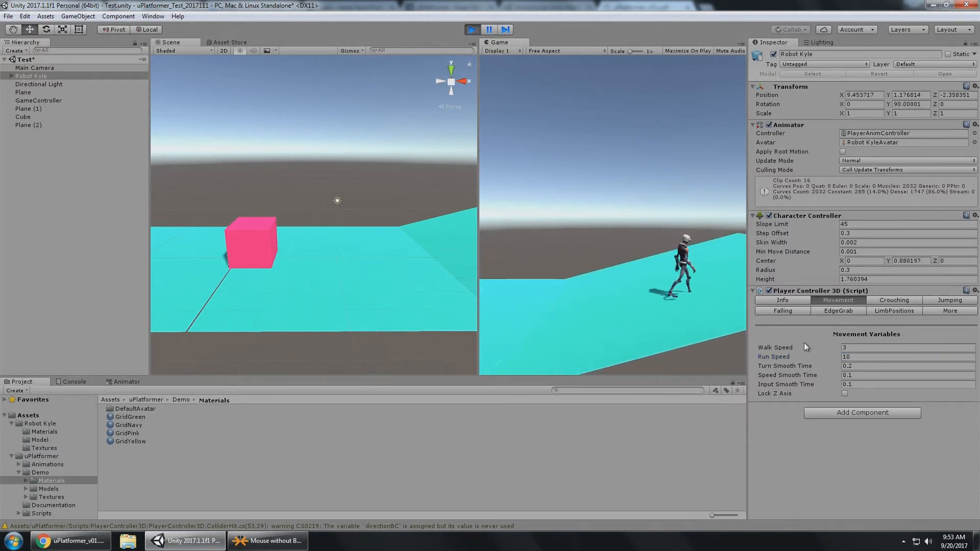
left_click(859, 357)
type("6")
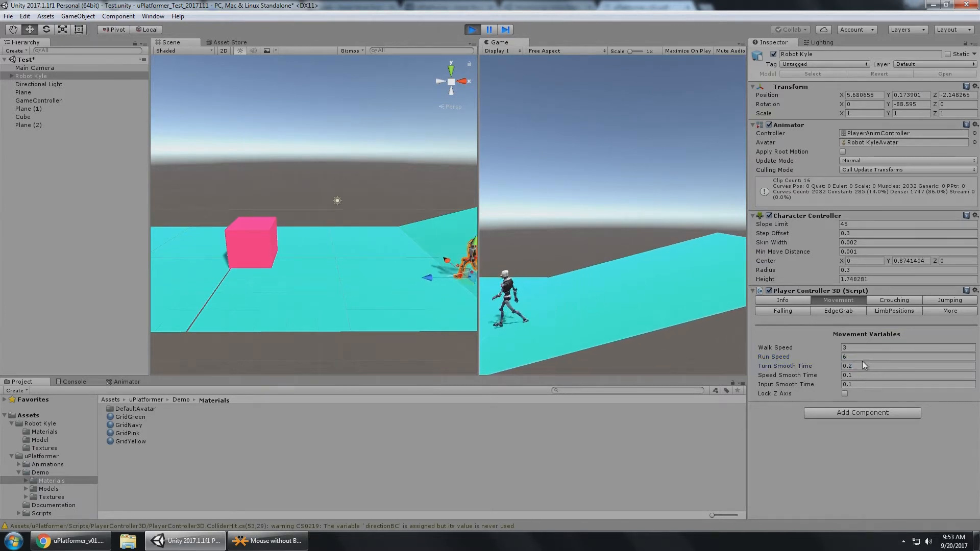
- Set Turn Smooth Time to 0 and steer Robot Kyle in different directions to test instant turning
left_click(862, 365)
type("0")
left_click(618, 285)
key("w")
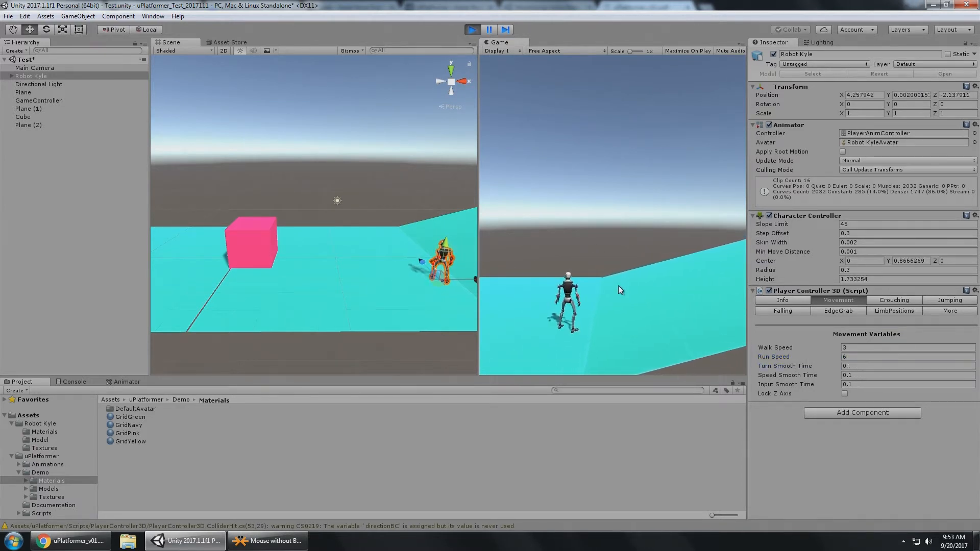
key("a")
key("s")
key("w")
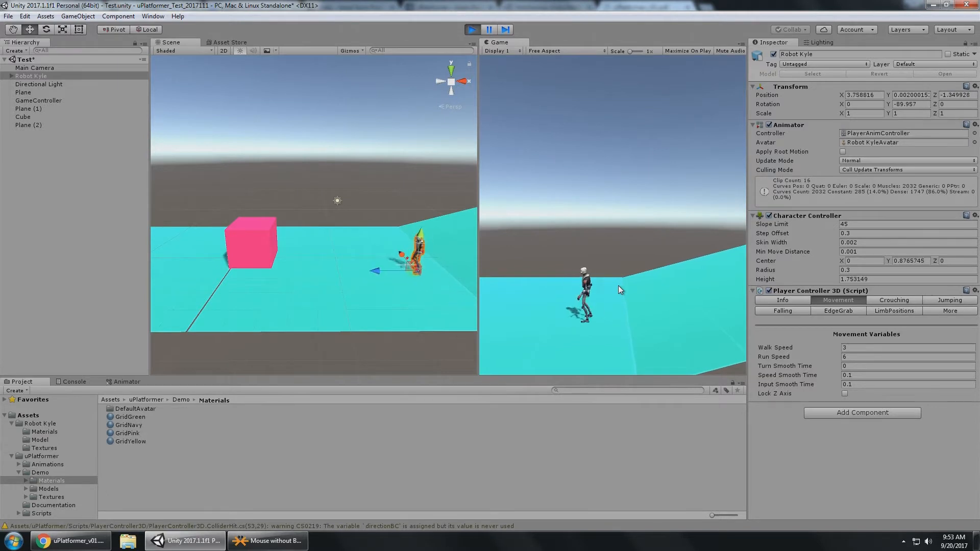
key("w")
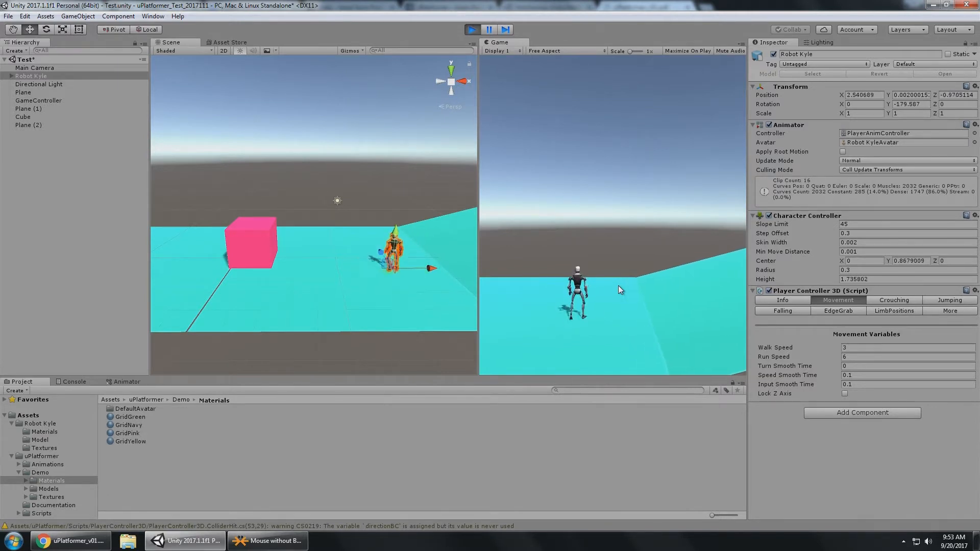
key("d")
key("w")
key("s")
key("w")
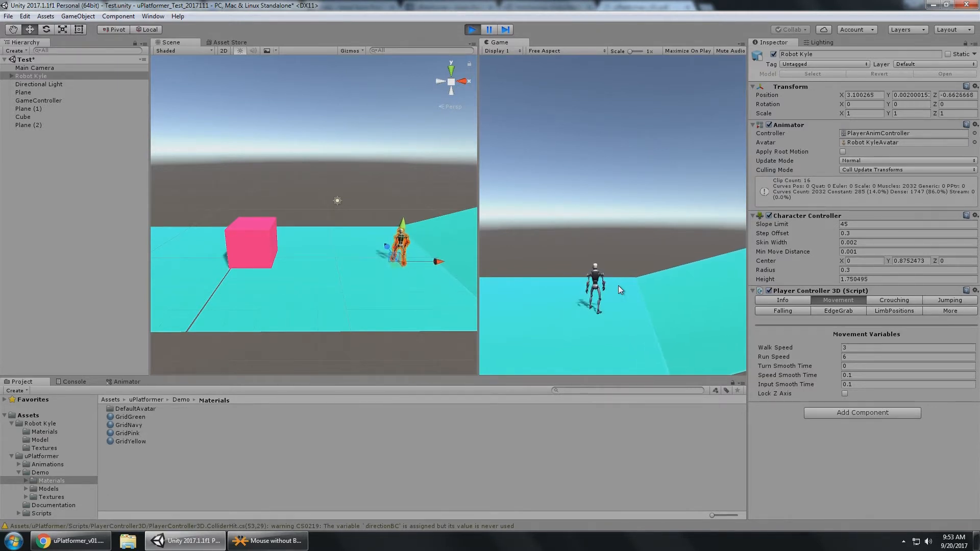
- Set Robot Kyle's Turn Smooth Time to 0.2
left_click(868, 374)
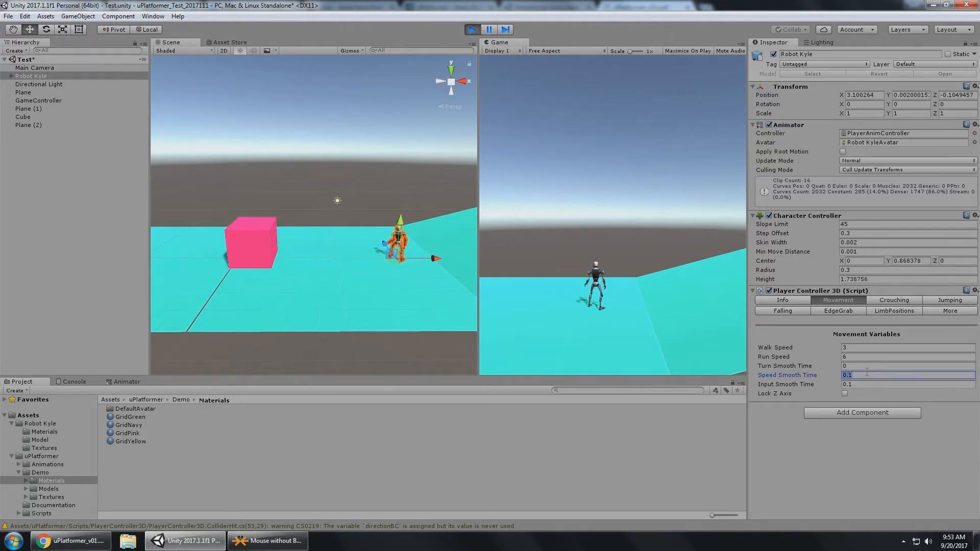
left_click(867, 357)
left_click(859, 376)
left_click(859, 366)
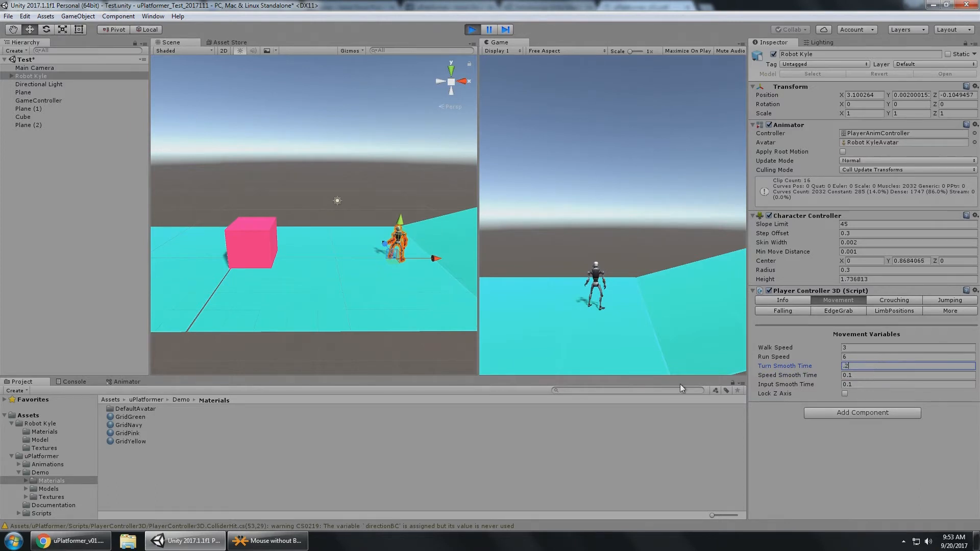
key("Tab")
- Walk and run Robot Kyle around the plane in all directions to test the smoothed turning
left_click(633, 281)
key("w")
key("a")
key("s")
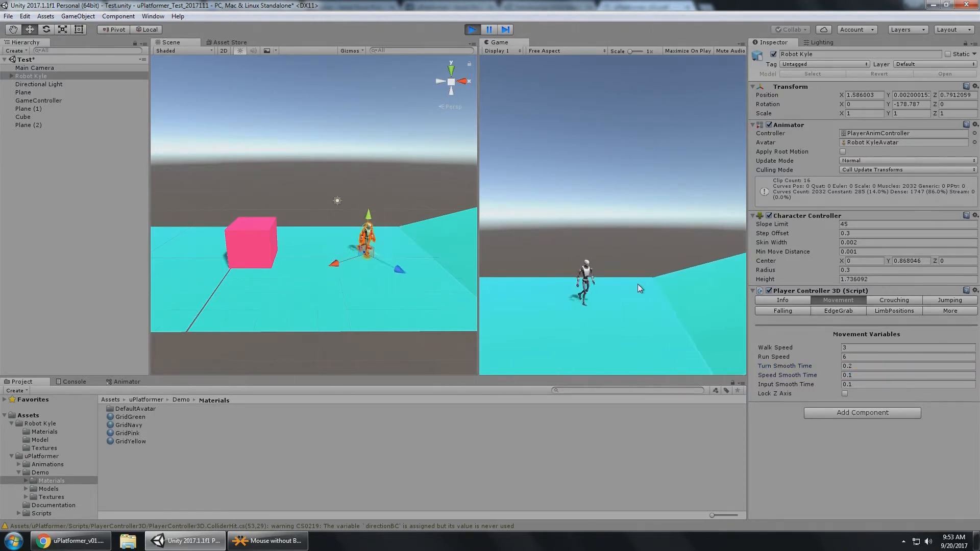
key("d")
key("a")
key("w")
key("d")
key("s")
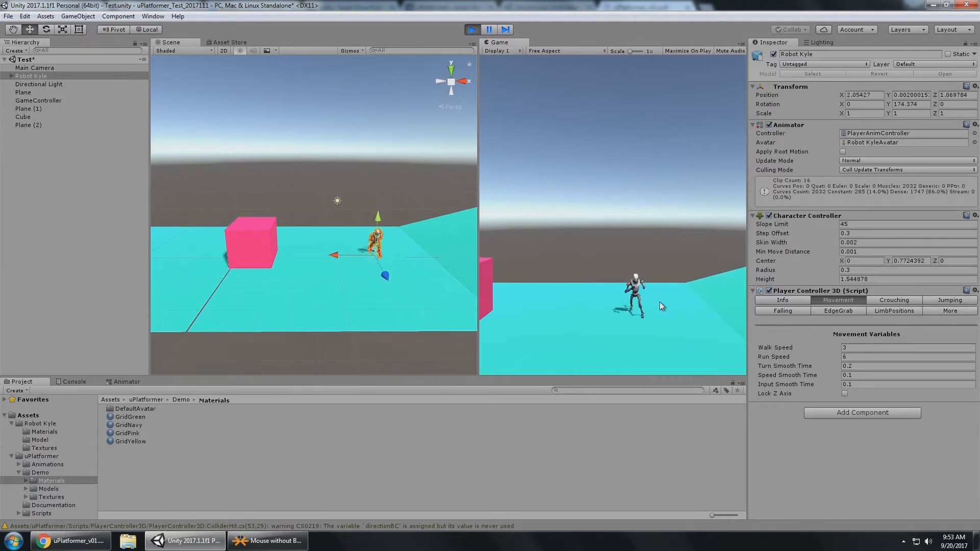
key("a")
- Set Speed Smooth Time to 0 and run Robot Kyle in changing directions to test how he starts and stops
left_click(873, 376)
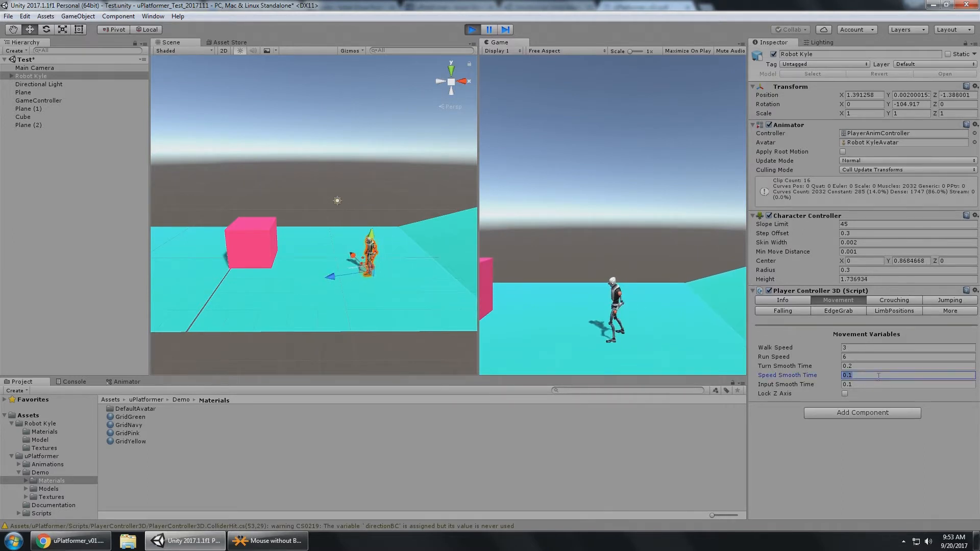
left_click(668, 249)
key("d")
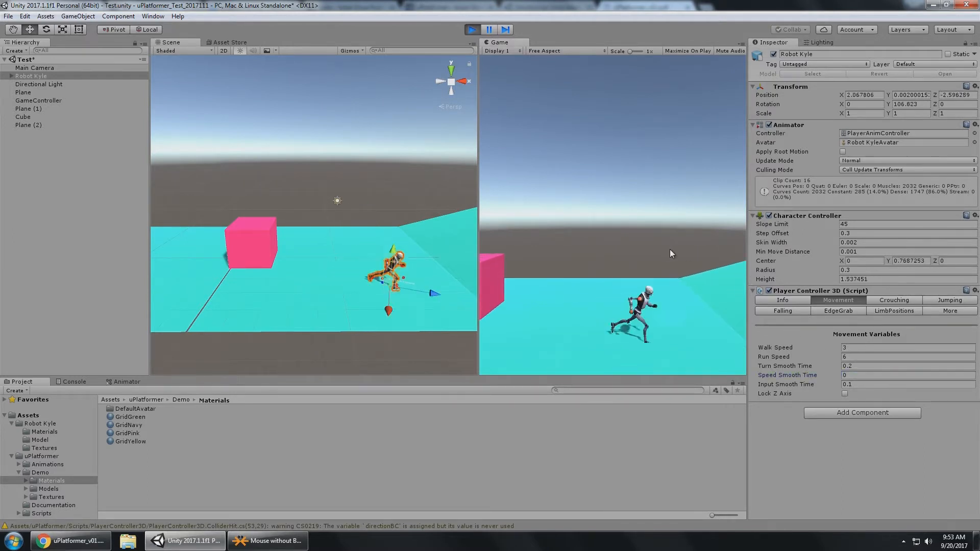
key("w")
key("a")
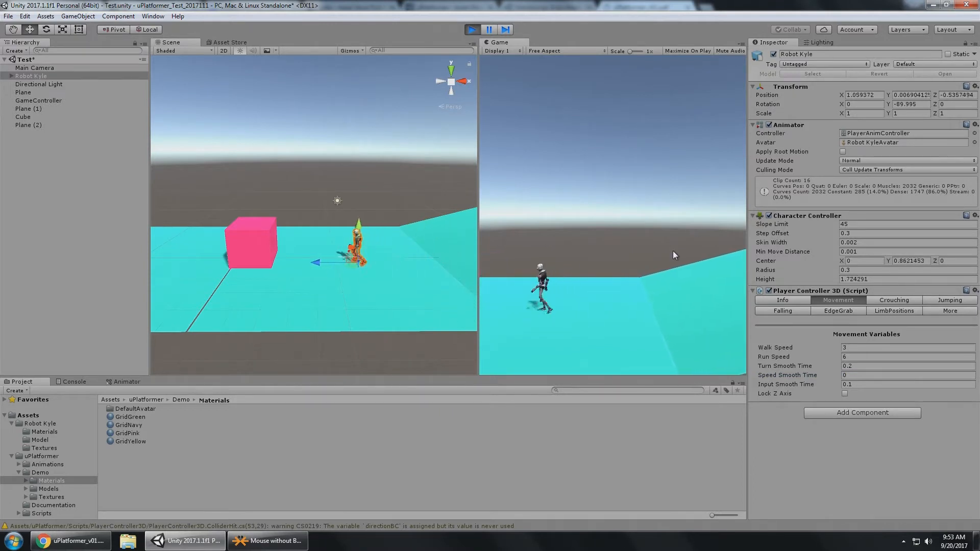
key("w")
key("d")
key("w")
key("a")
key("s")
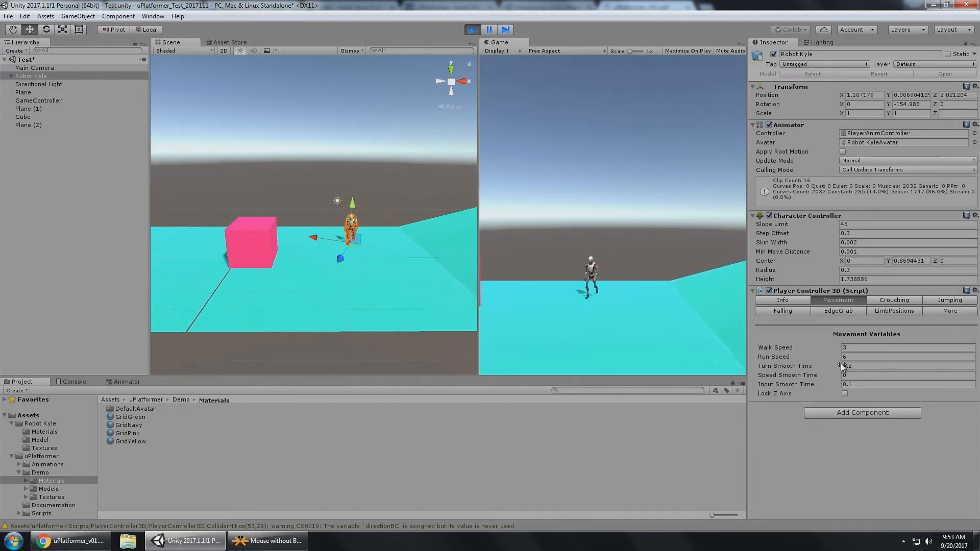
- Set Speed Smooth Time to 0.1 and run Robot Kyle to the cube and back
left_click(857, 375)
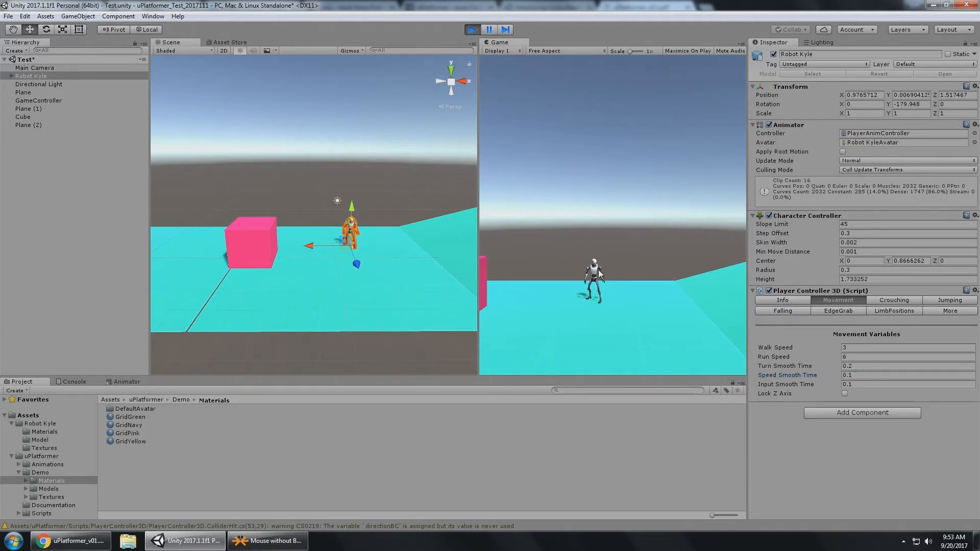
key("a")
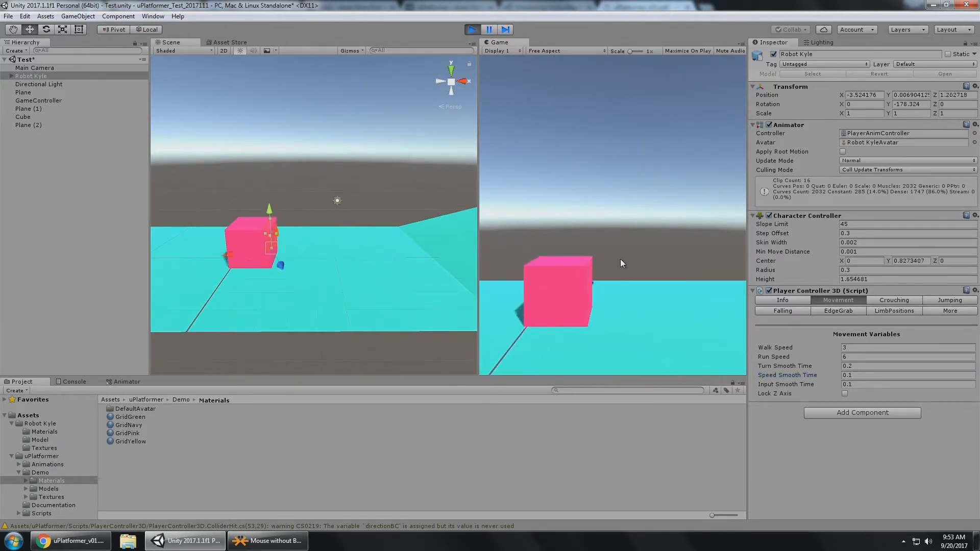
key("d")
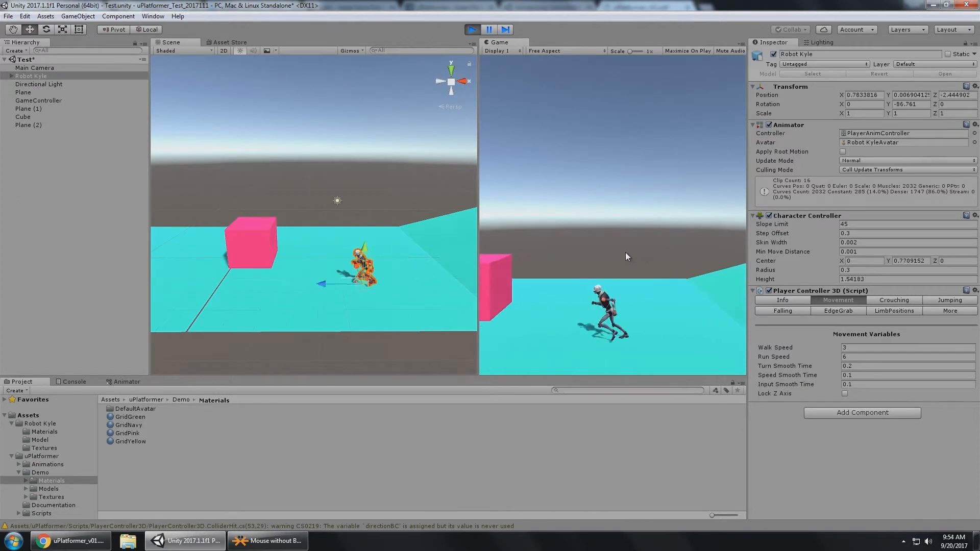
- Set Input Smooth Time to 0 and run Robot Kyle in circles on the plane to test the input response
left_click(879, 384)
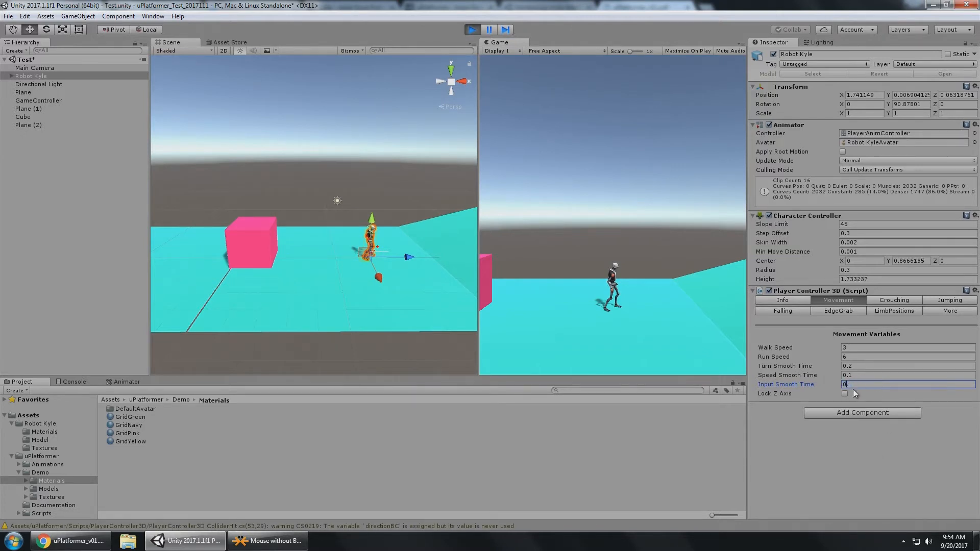
left_click(619, 248)
key("w")
key("a")
key("s")
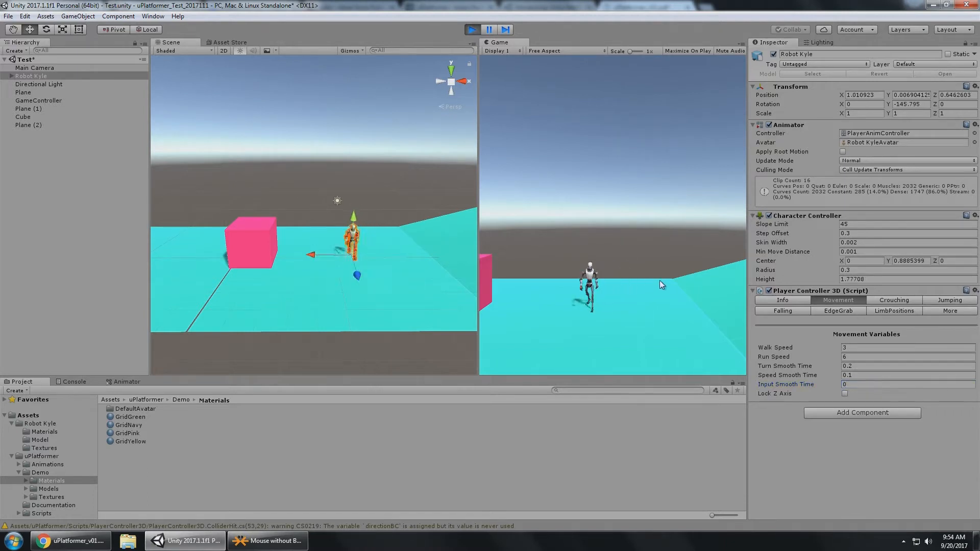
key("d")
key("w")
key("a")
key("s")
key("d")
key("w")
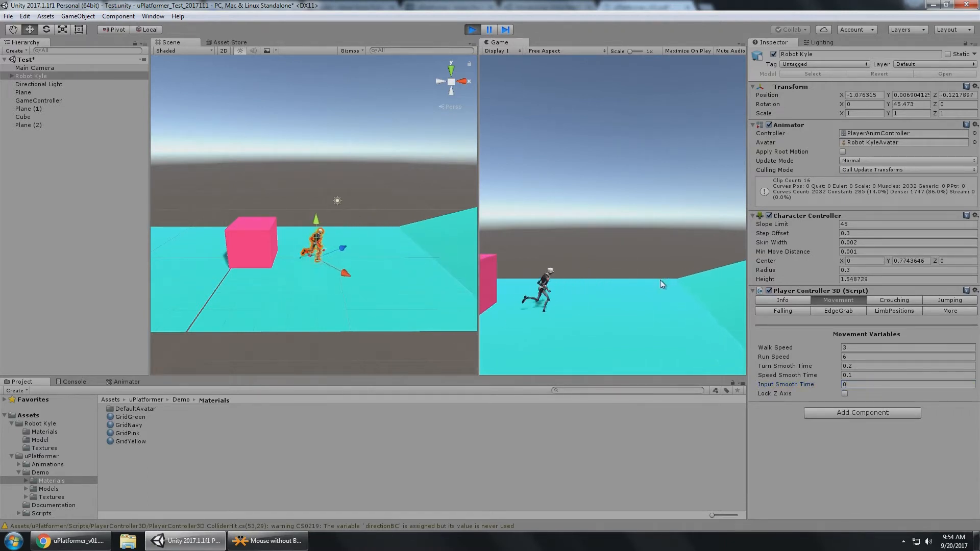
key("s")
- Set Input Smooth Time to 0.1 and run Robot Kyle around the plane to test the smoothed input
left_click(859, 385)
type(".")
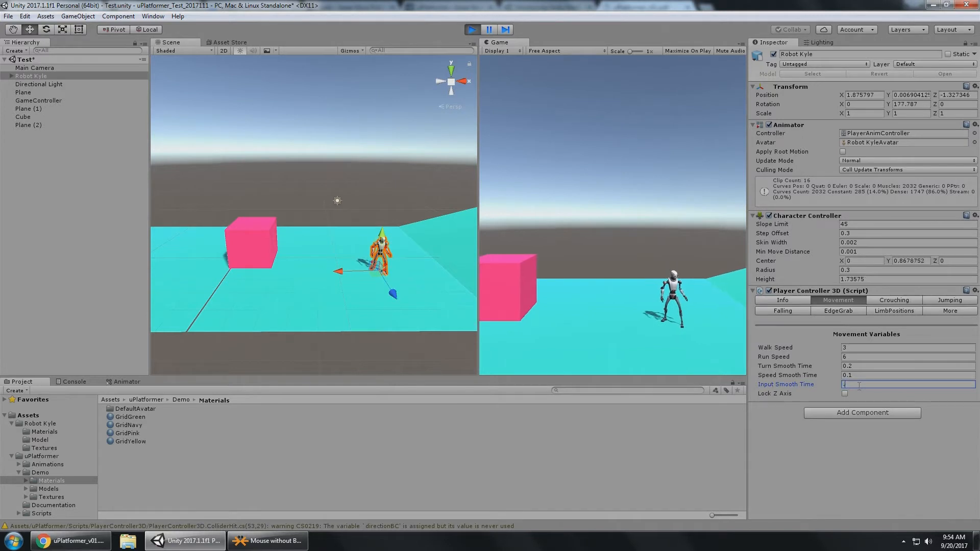
type("01")
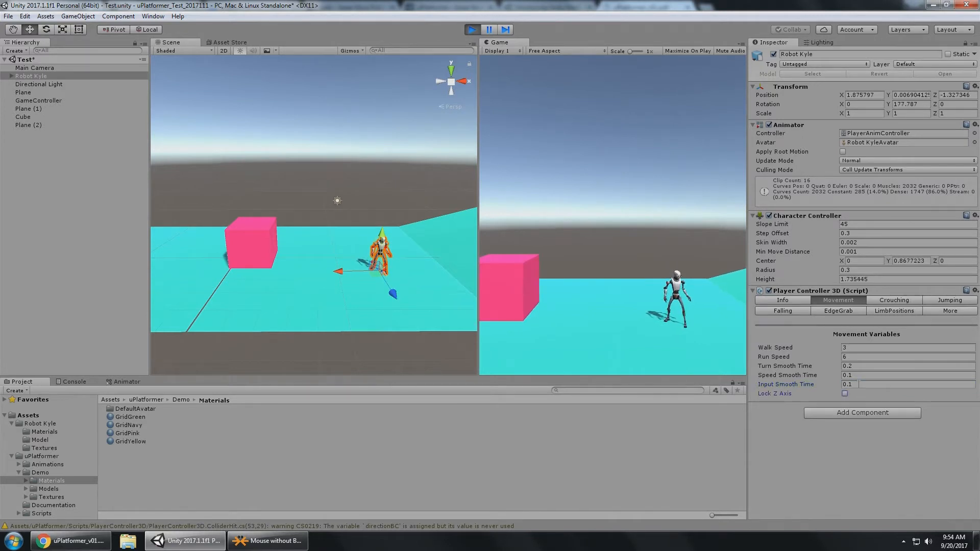
left_click(680, 290)
key("a")
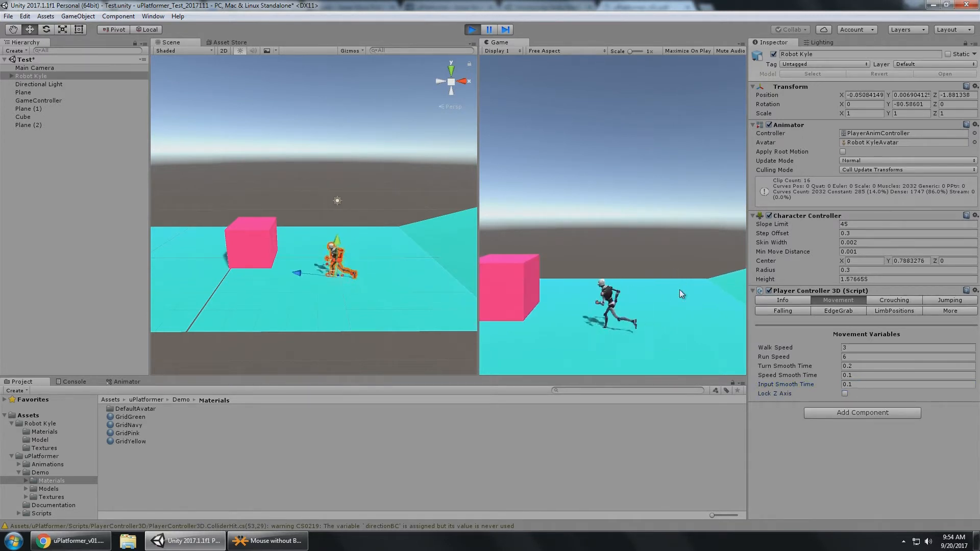
key("w")
key("d")
key("s")
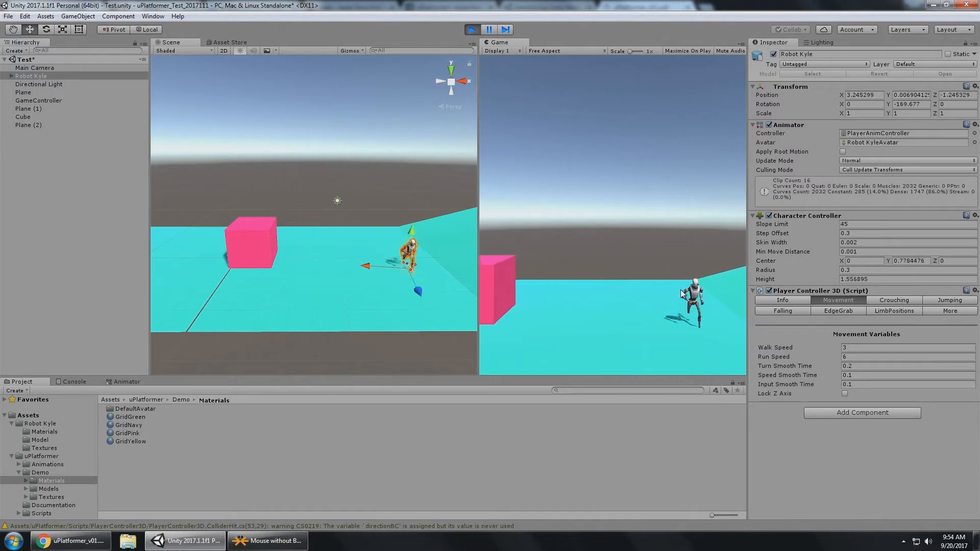
key("a")
key("w")
key("d")
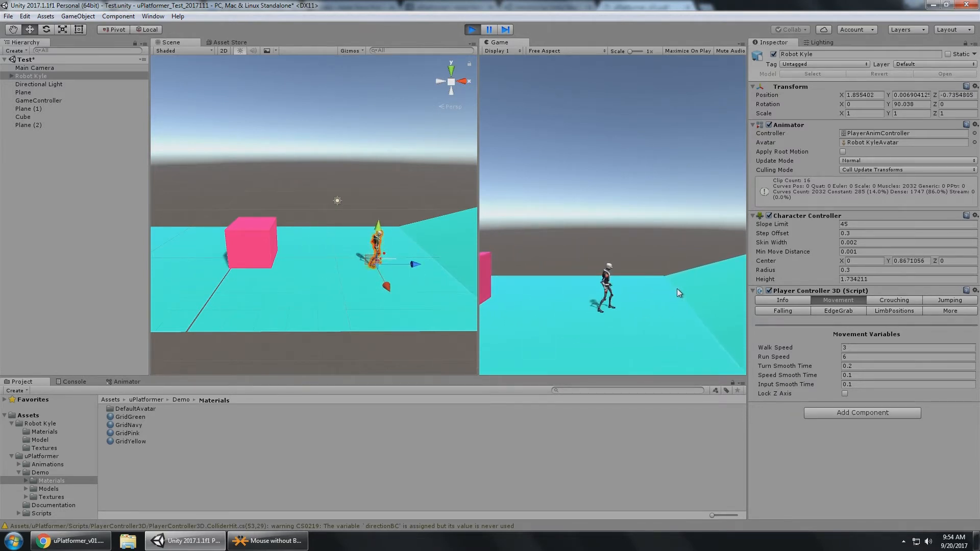
- Enable Lock Z Axis for Robot Kyle and run him back and forth between the cube and the ramp
left_click(845, 393)
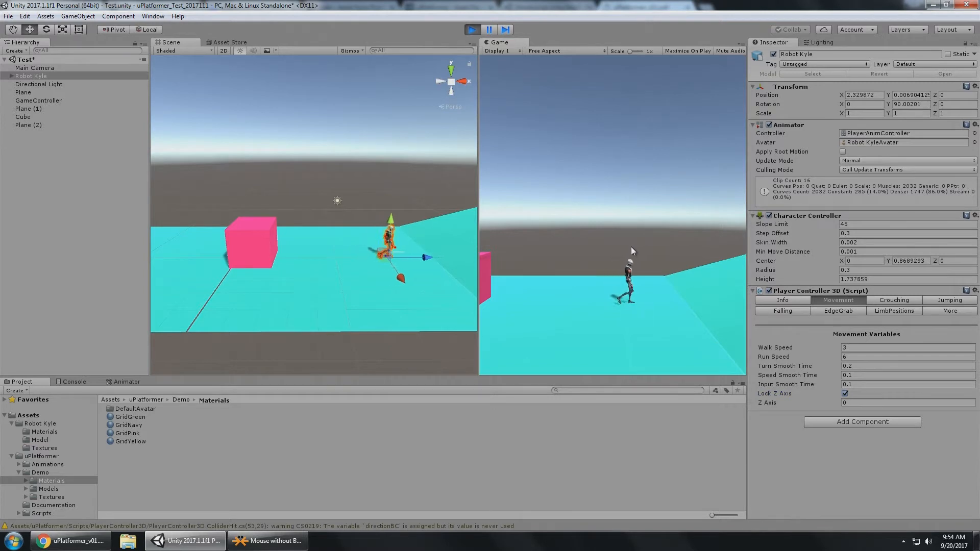
key("a")
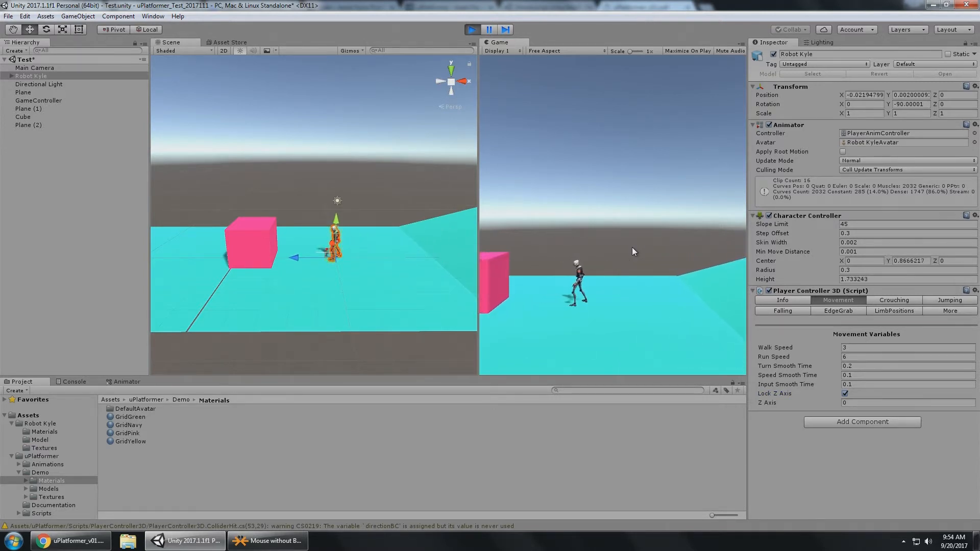
key("s")
key("d")
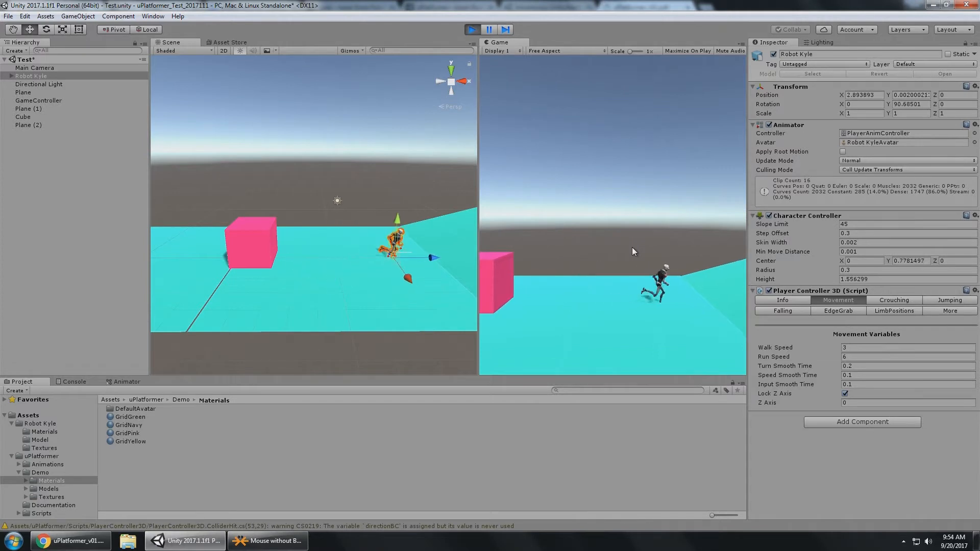
key("a")
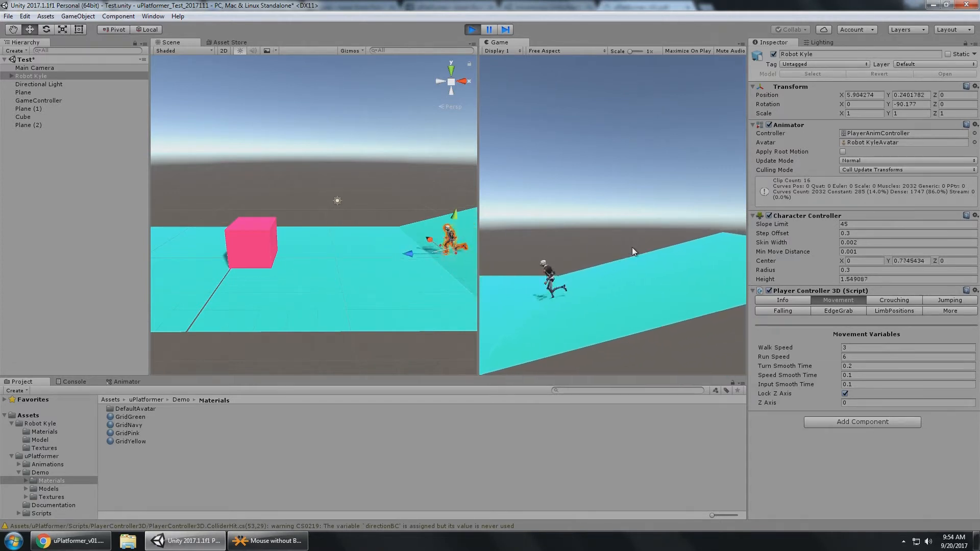
key("d")
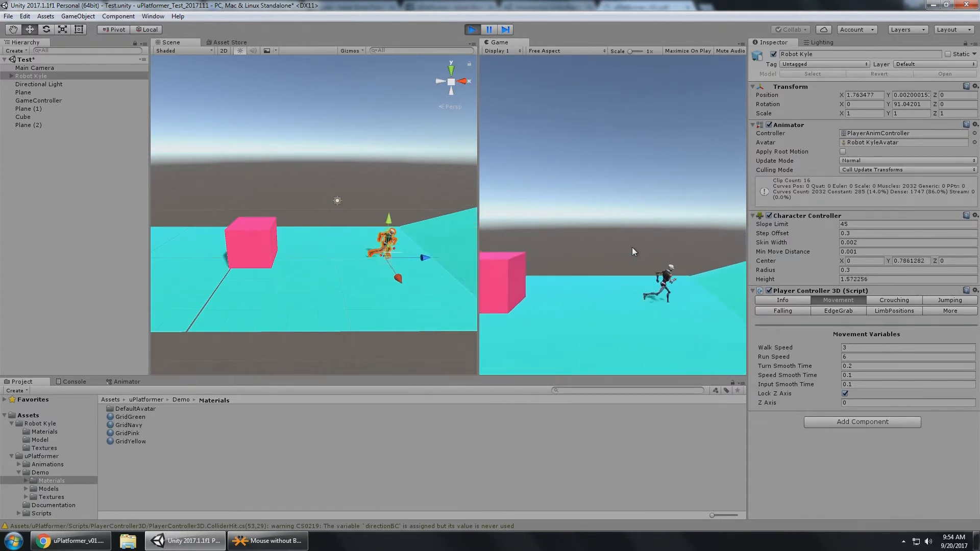
- Run Robot Kyle up the ramp and back across the plane with the Z axis locked
key("a")
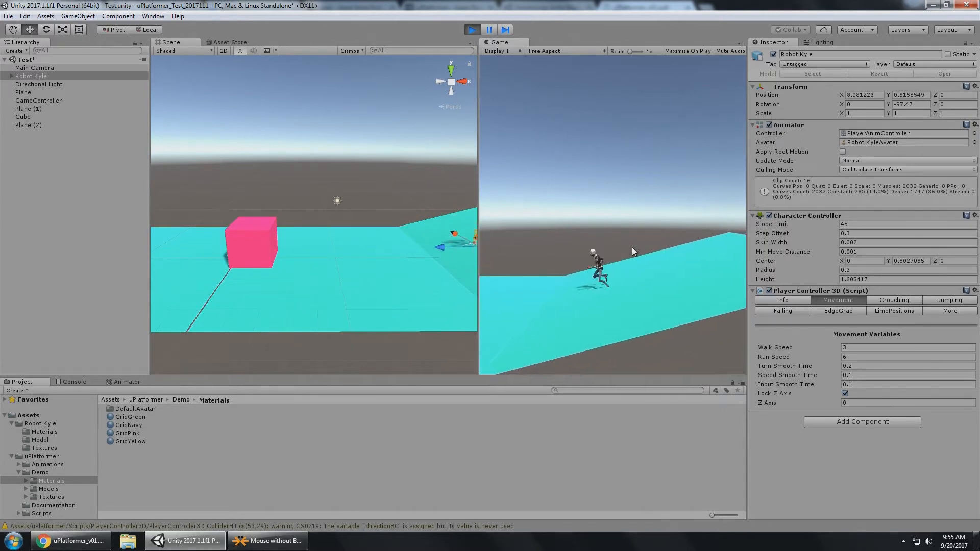
key("d")
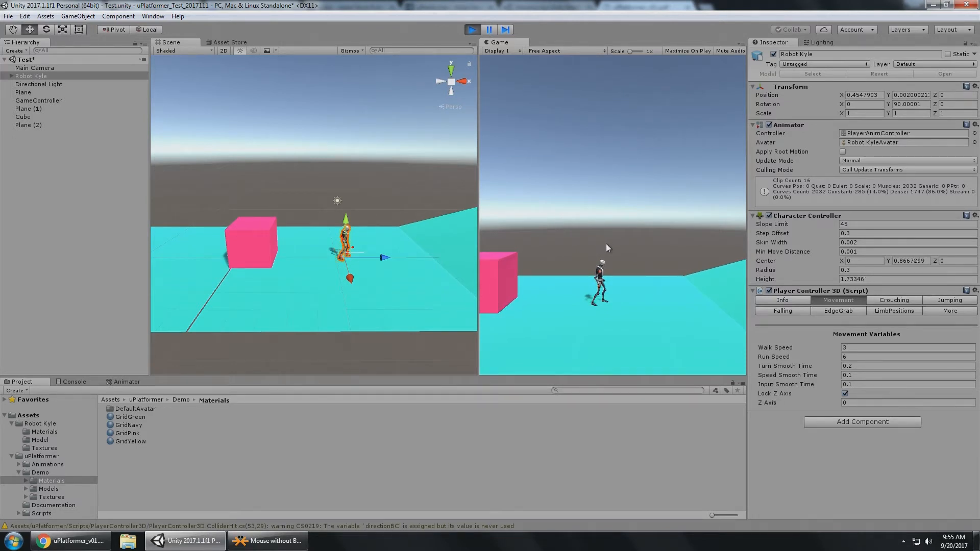
key("d")
key("a")
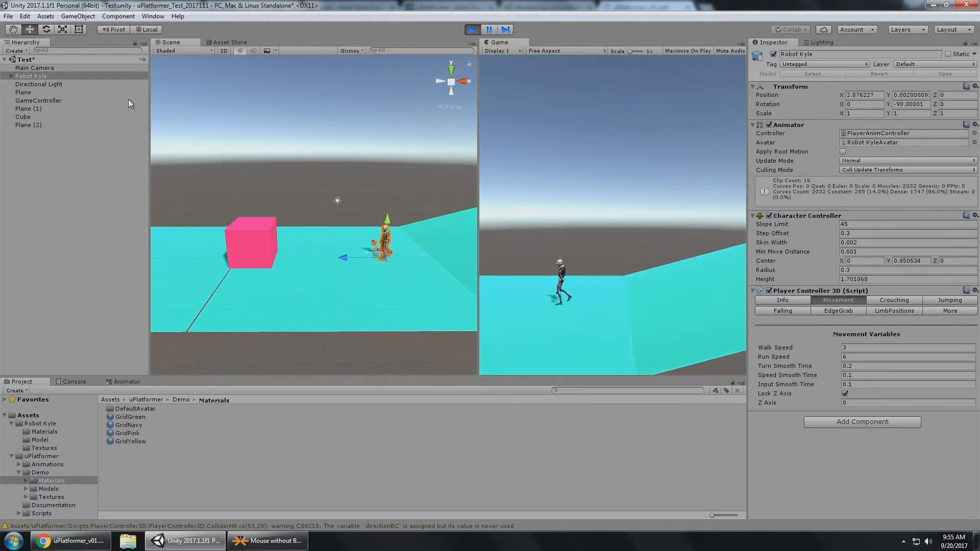
- View the GameController's Unity Input Manager axes, then reselect Robot Kyle and run him onto the ramp and back
left_click(44, 101)
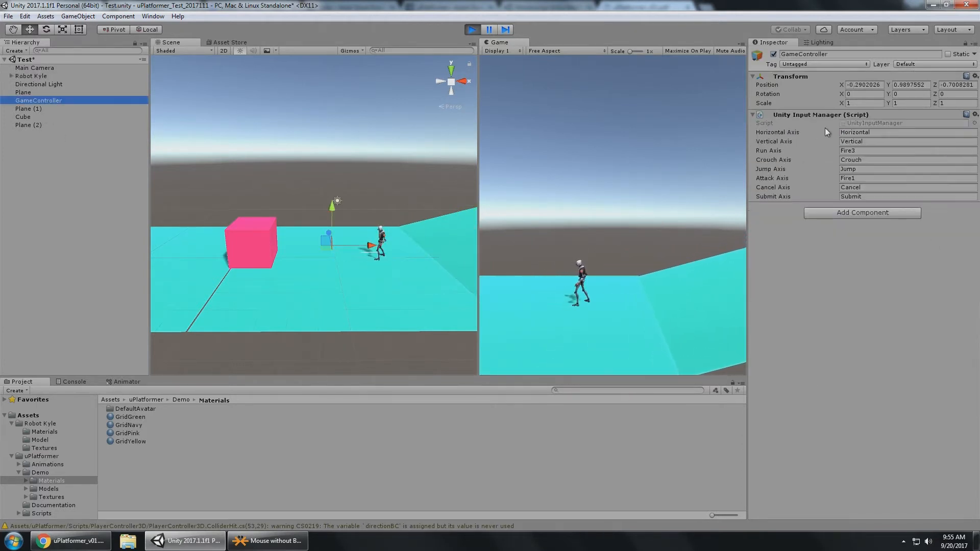
left_click(56, 76)
left_click(638, 253)
key("d")
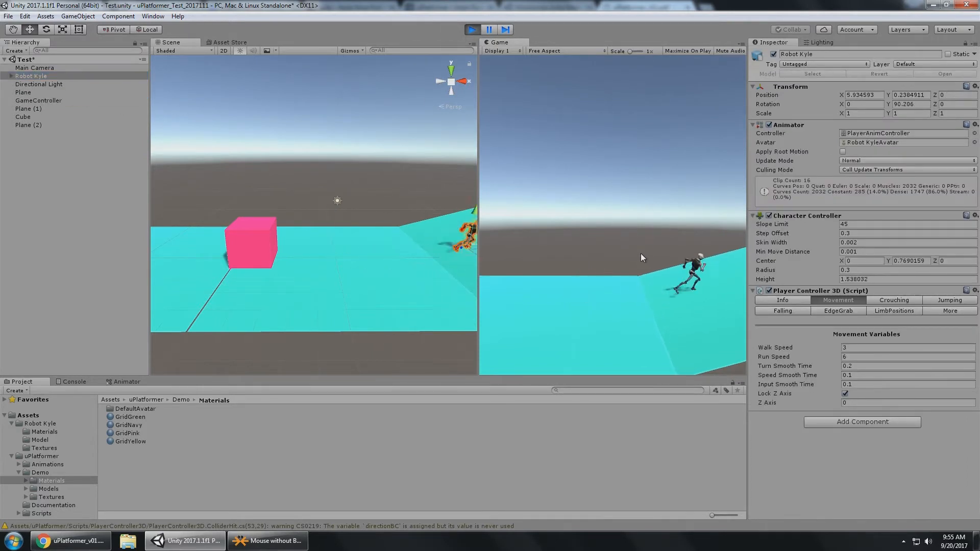
key("a")
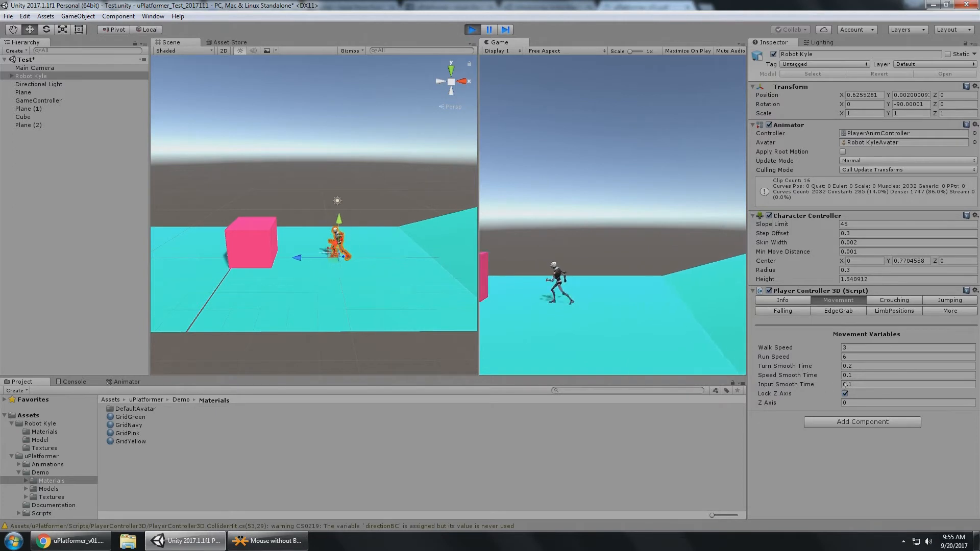
key("d")
- Set Robot Kyle's locked Z Axis to 5 and run him up the ramp and back along that line
left_click(897, 403)
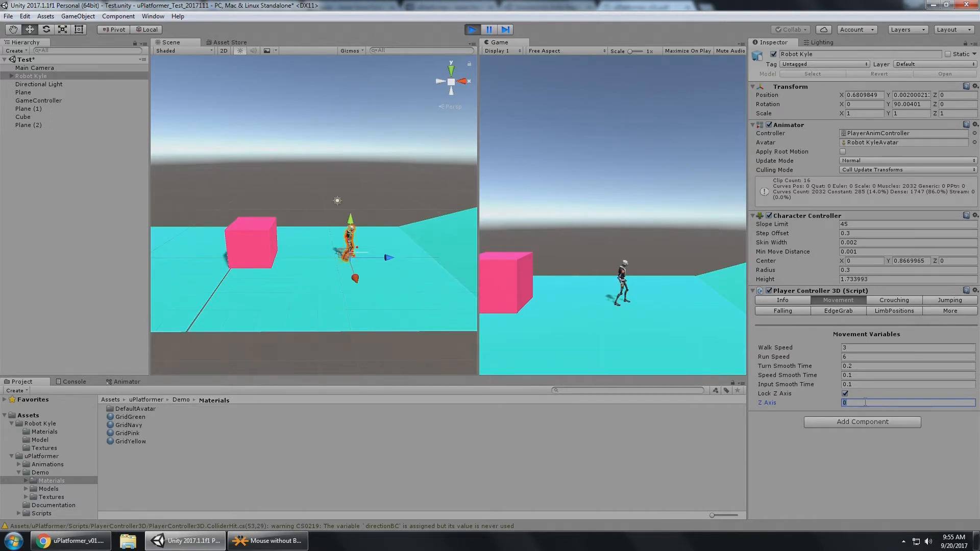
type("5")
left_click(653, 243)
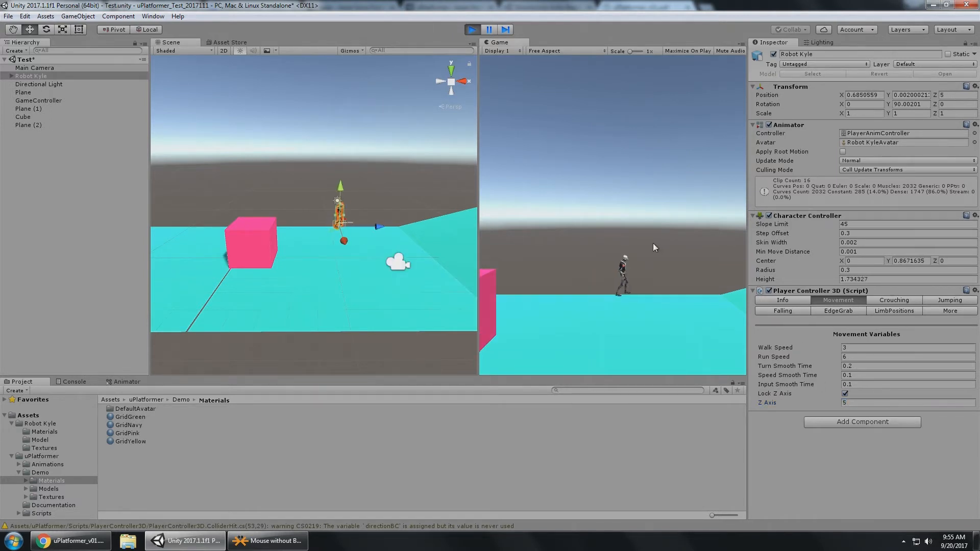
key("d")
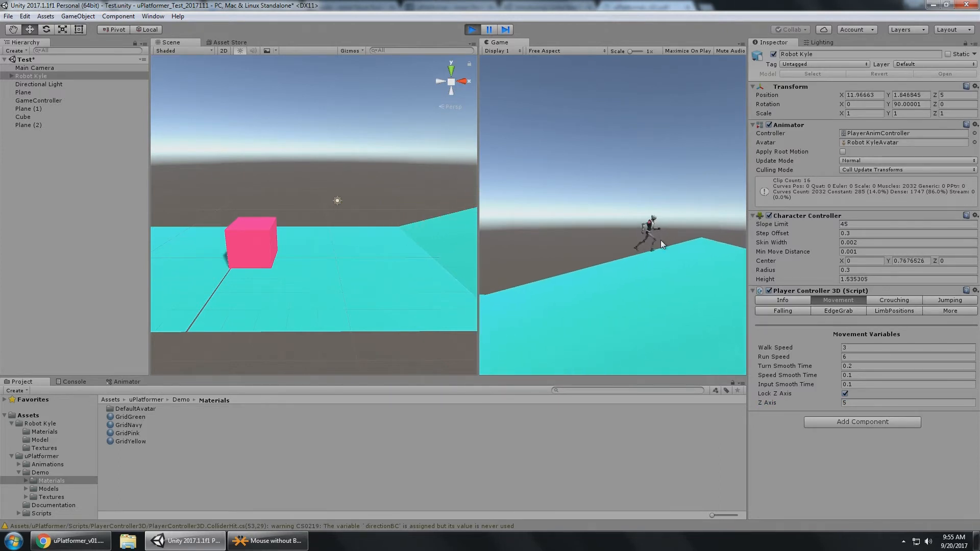
key("a")
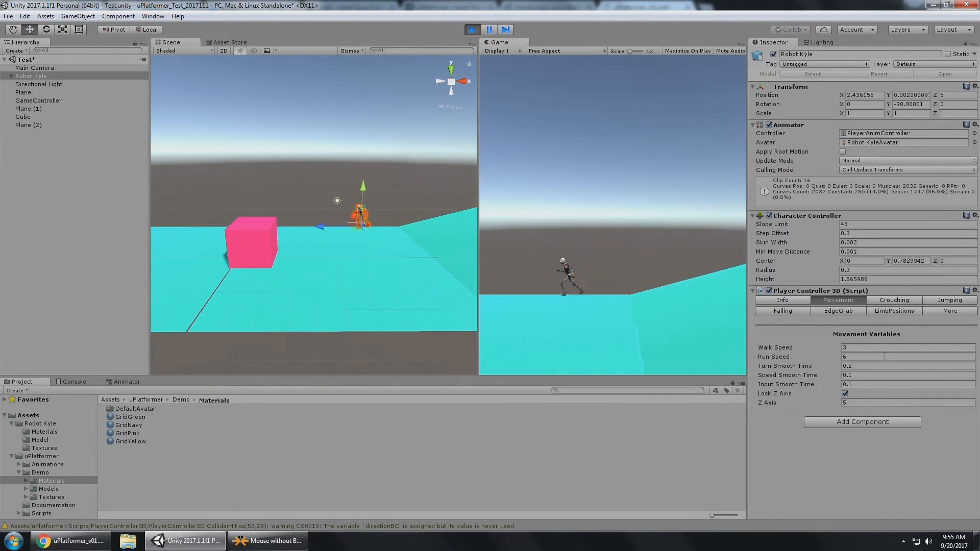
- Set Robot Kyle's locked Z Axis to -4 and run him up the ramp along that line
left_click(872, 402)
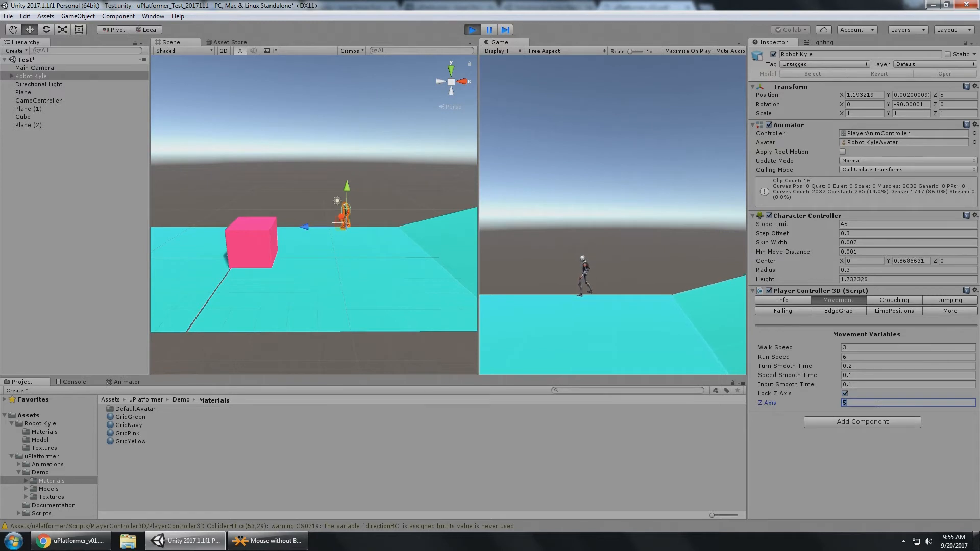
type("-4")
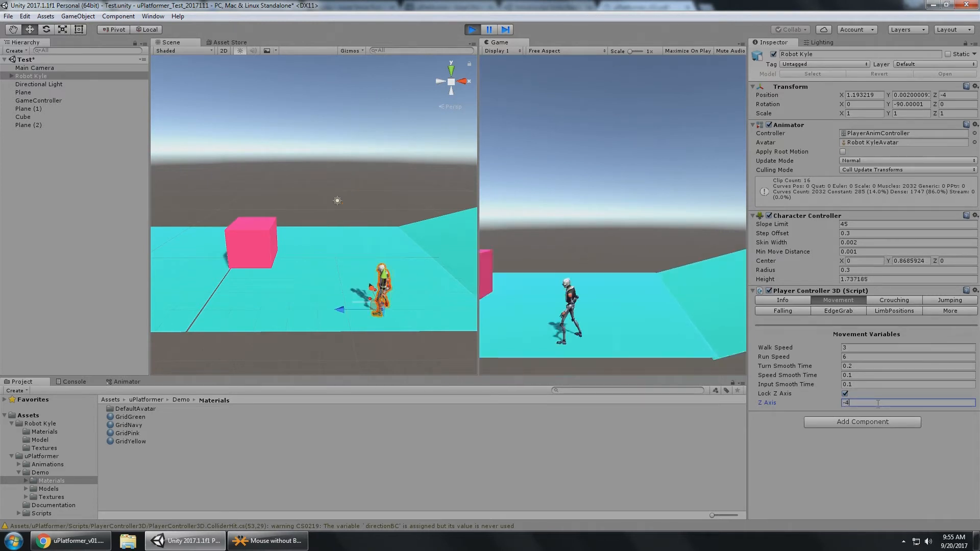
left_click(577, 280)
key("d")
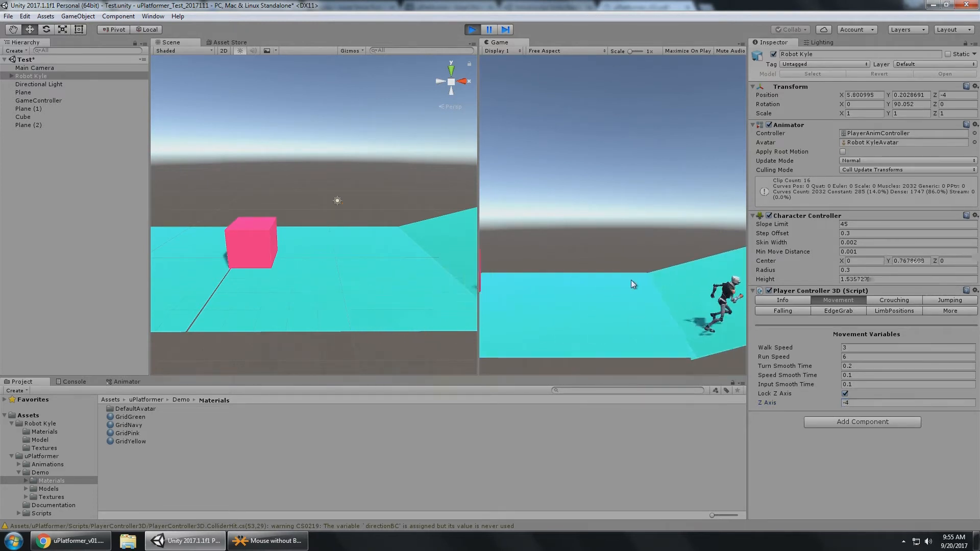
left_click(862, 402)
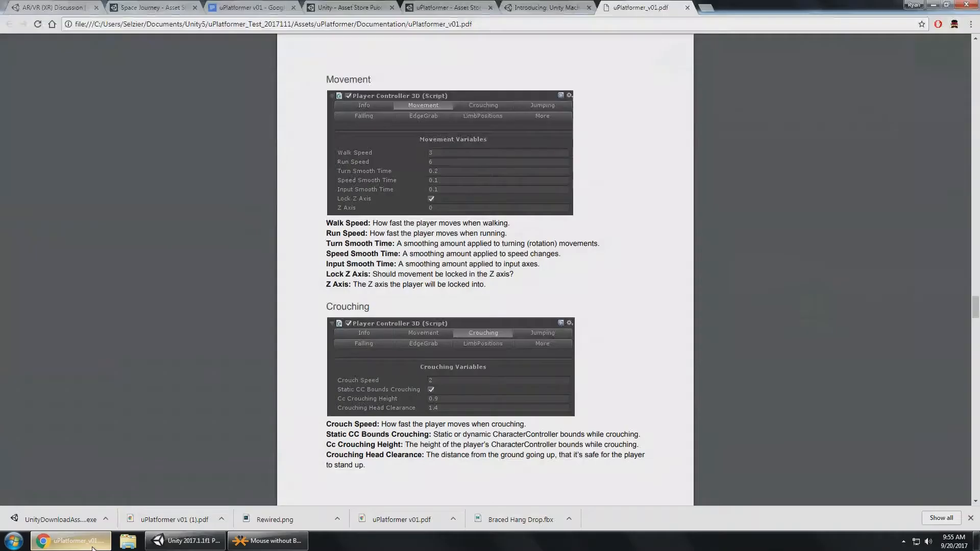
- Read the Crouching section of uPlatformer_v01.pdf in Chrome, then return to Unity and show Robot Kyle's Crouching variables
left_click(102, 543)
scroll(367, 224, "down", 5)
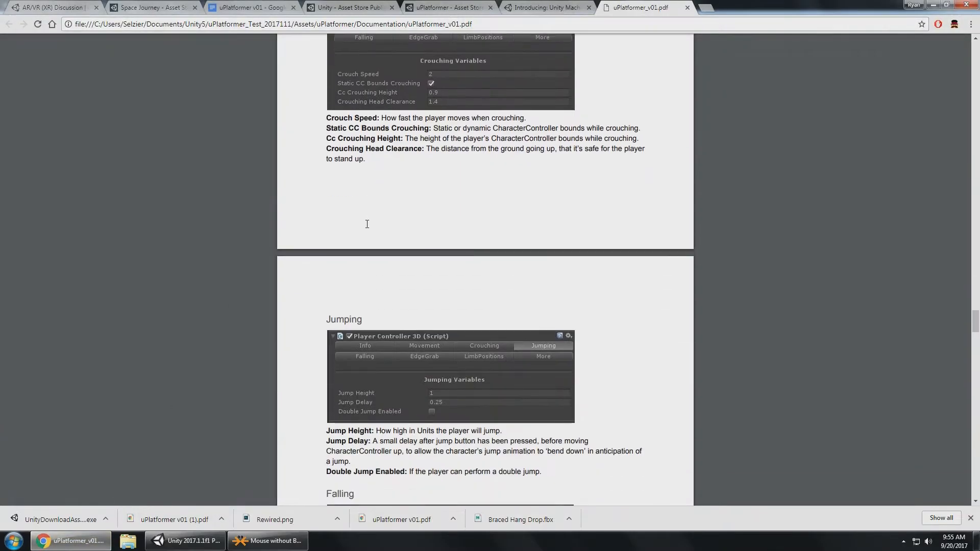
scroll(367, 224, "up", 1)
key("alt+Tab")
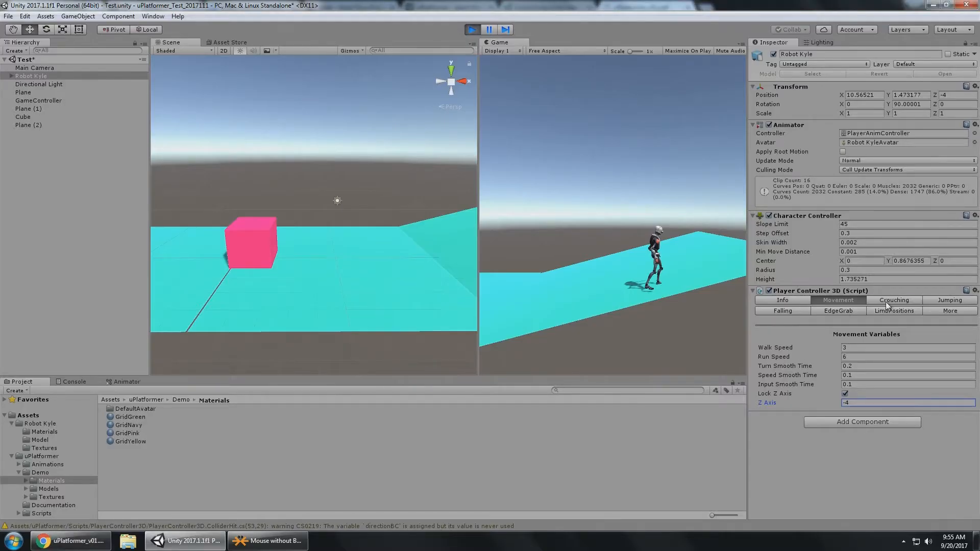
left_click(886, 302)
- Move Robot Kyle down the ramp, disable Lock Z Axis in his Movement variables and return to the Crouching variables
key("a")
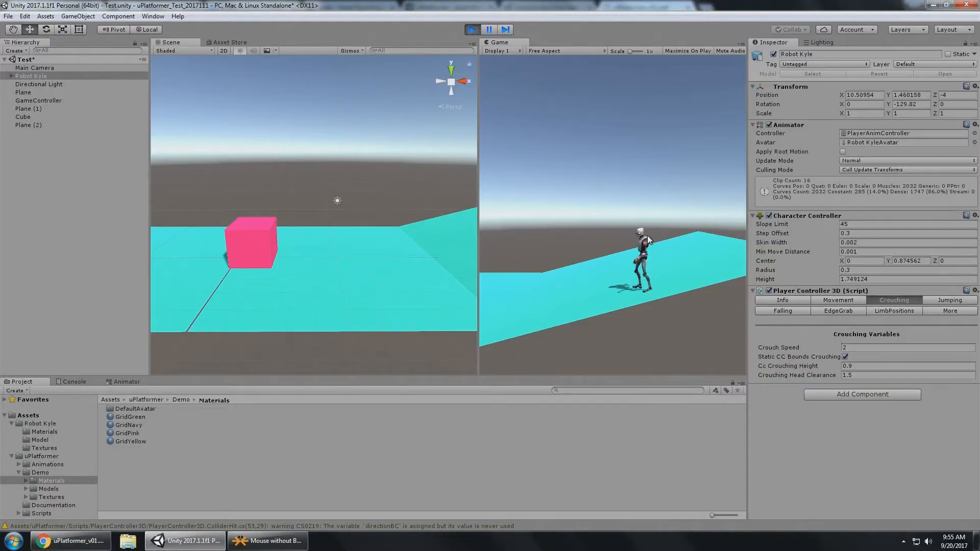
left_click(848, 301)
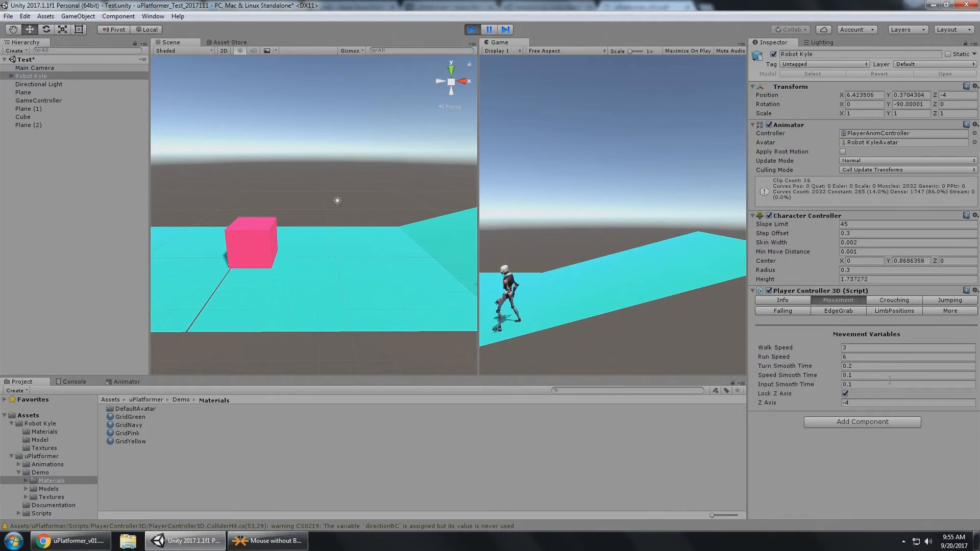
left_click(903, 300)
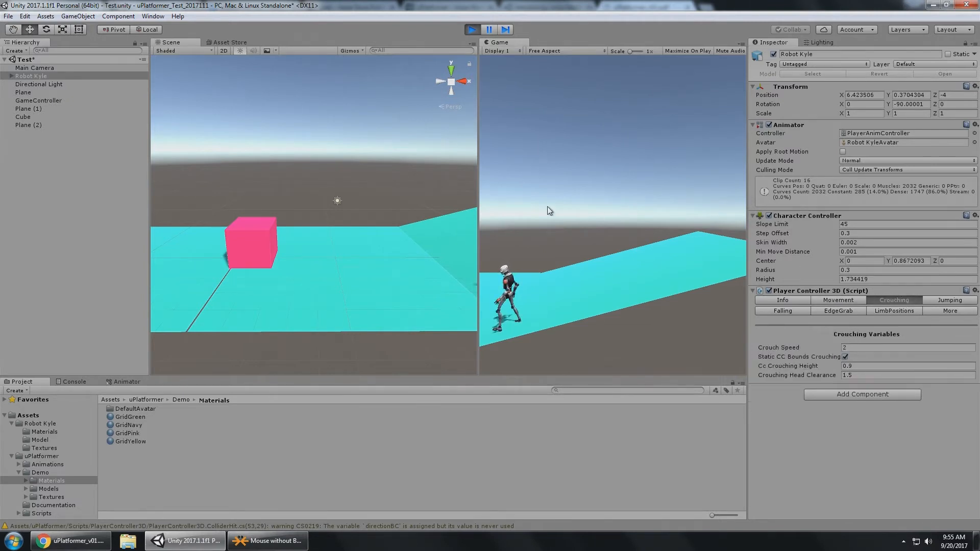
- Reselect Robot Kyle in the scene and walk him around the plane in all directions to test the unlocked Z axis
left_click(547, 227)
key("w")
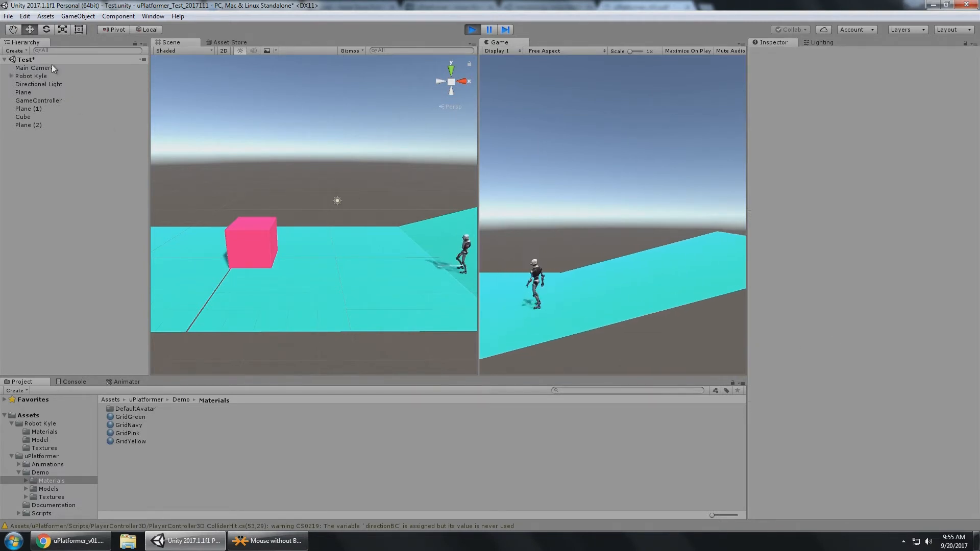
left_click(31, 75)
left_click(587, 258)
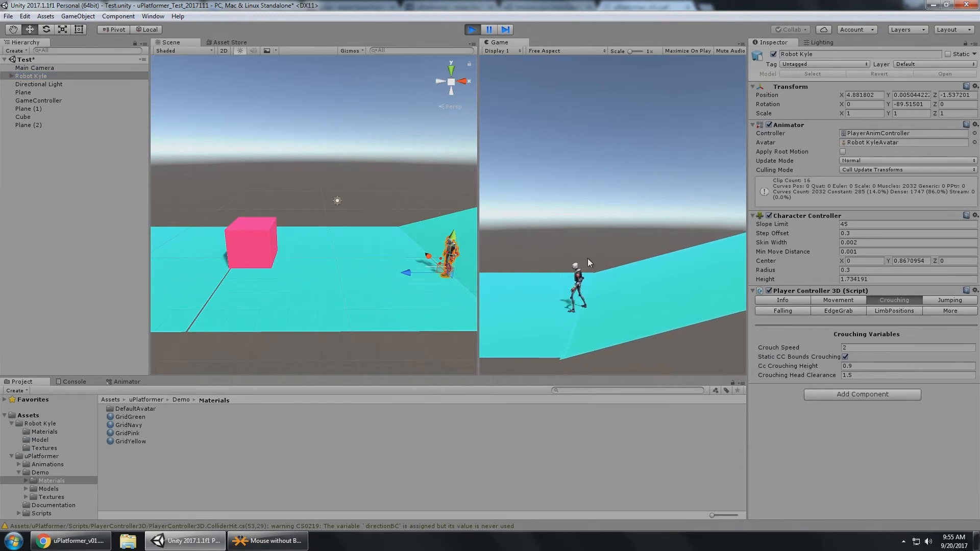
key("alt+a")
left_click(596, 266)
key("a")
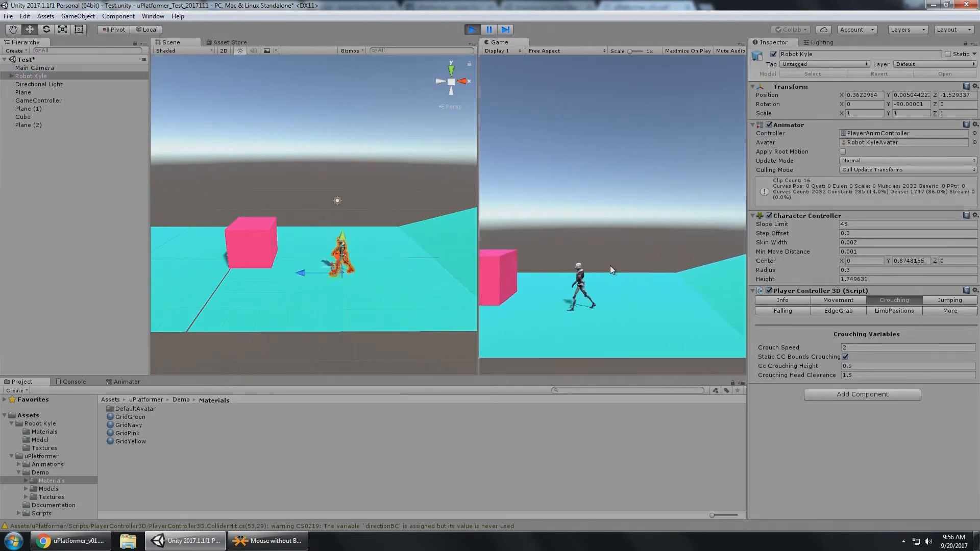
key("s")
key("d")
key("d")
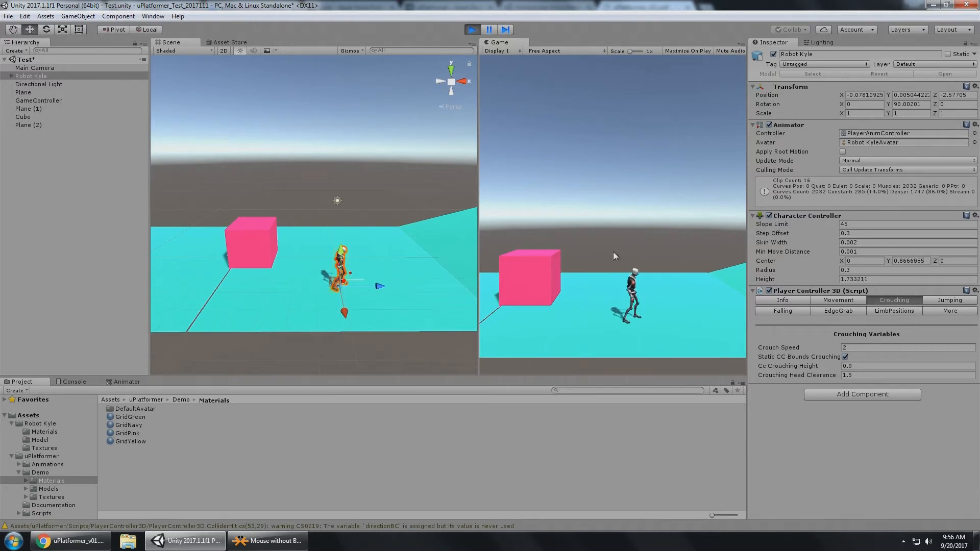
- Make Robot Kyle crouch and move him around near the cube to test crouched movement
key("w")
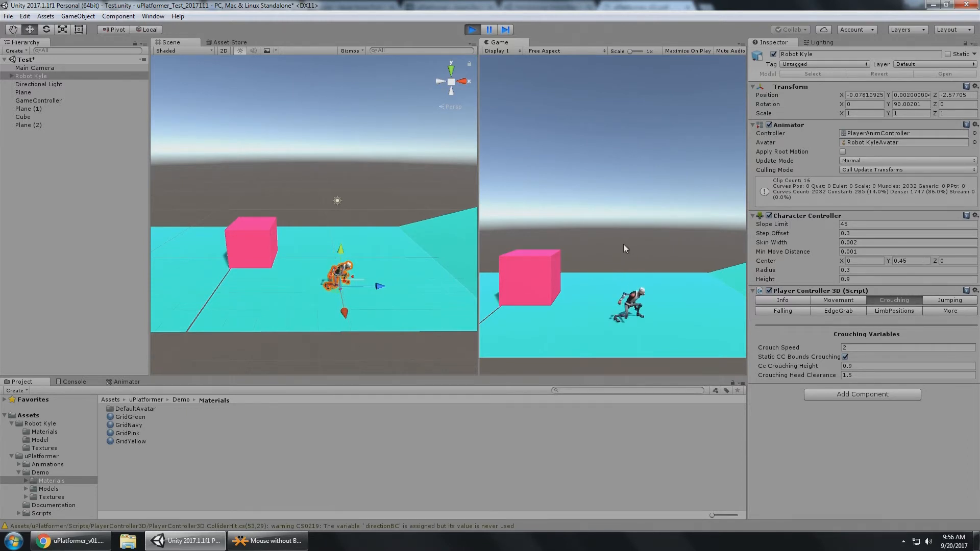
key("c")
key("d")
key("s")
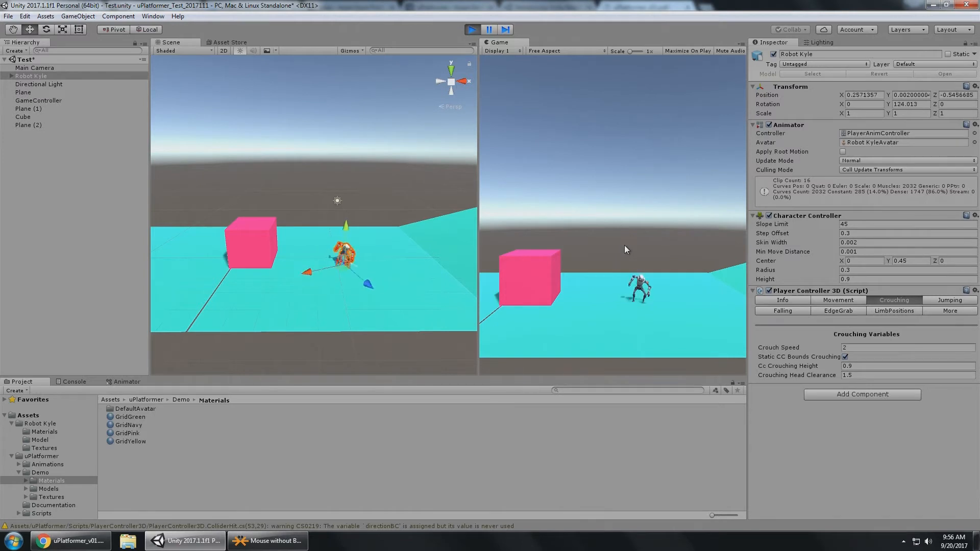
key("a")
key("w")
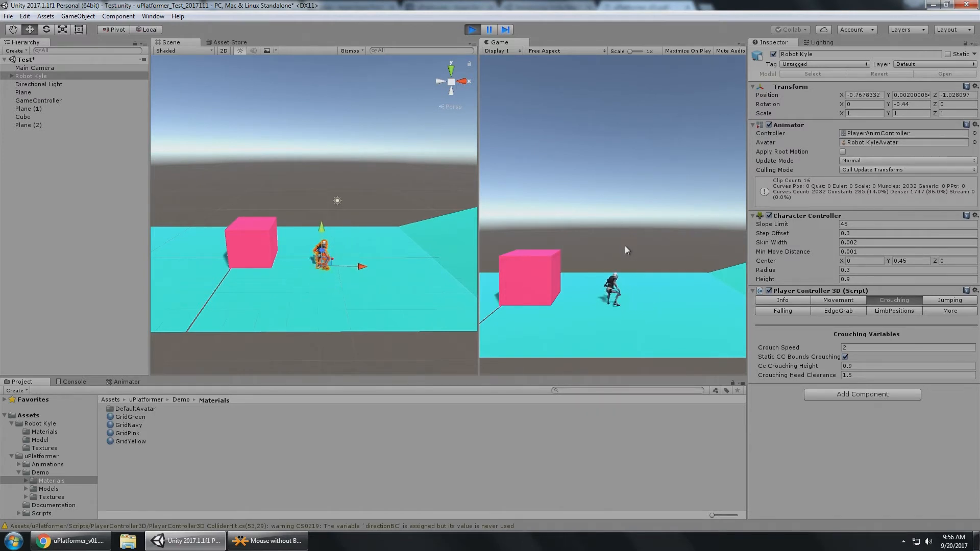
key("d")
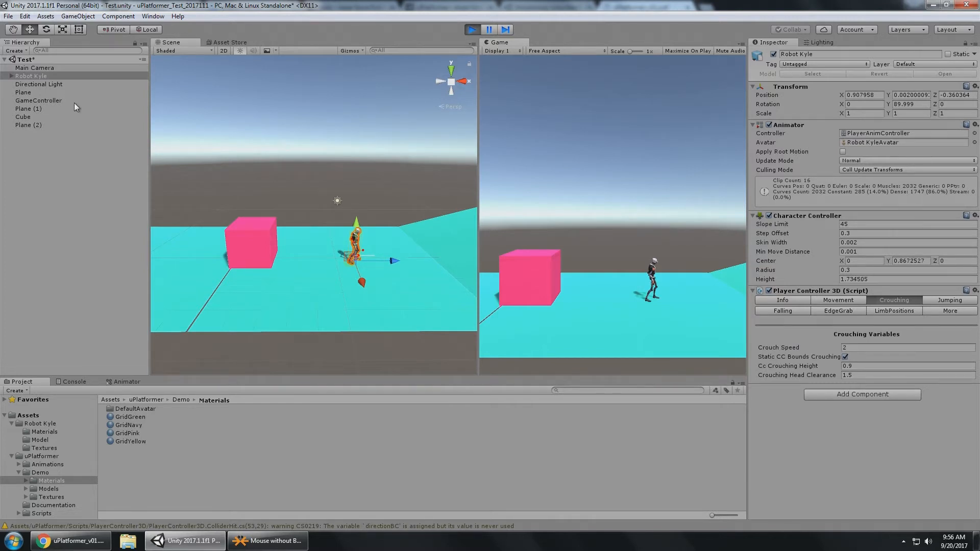
key("c")
key("a")
key("d")
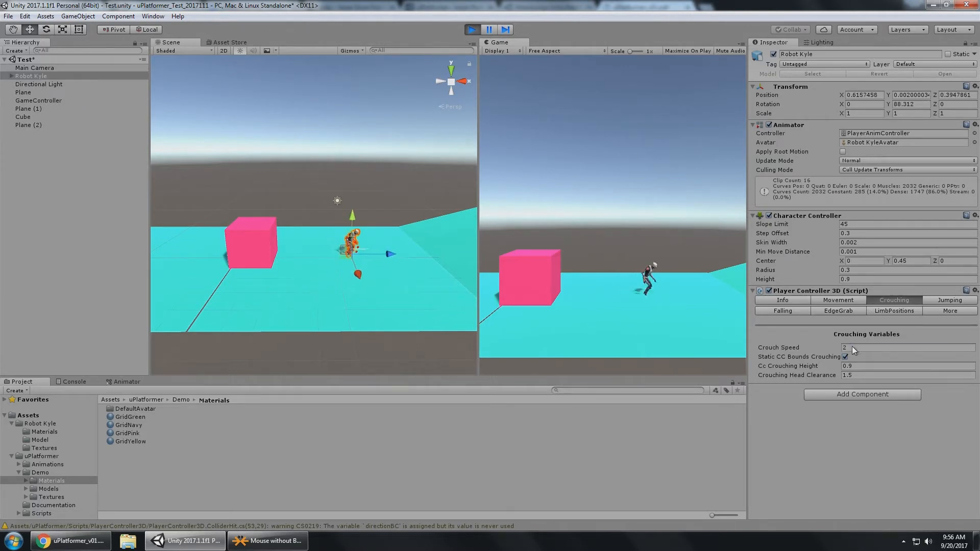
- Set Crouch Speed to 6 and move Robot Kyle around the plane while crouching
left_click(852, 348)
left_click(691, 290)
key("c")
key("a")
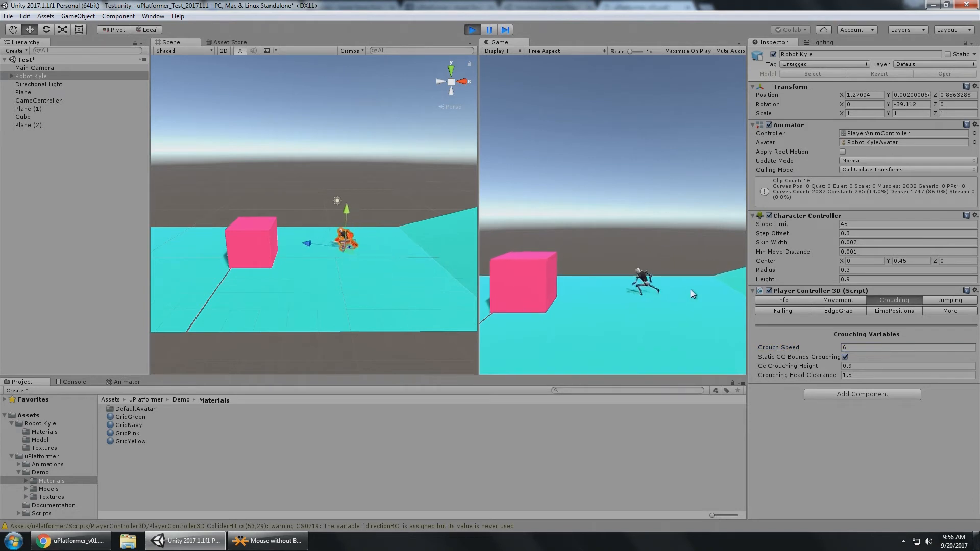
key("d")
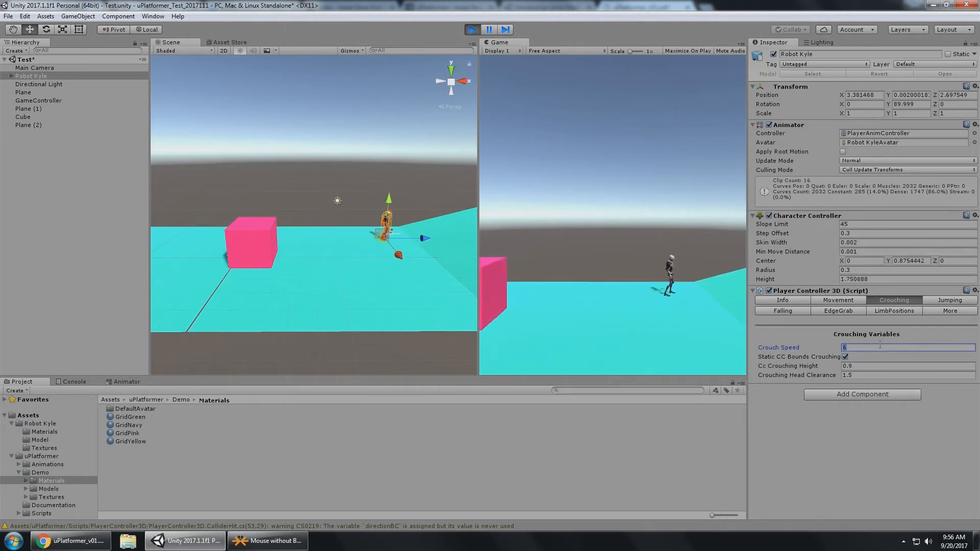
- Set Crouch Speed to 2 and move Robot Kyle across the plane while crouching
left_click(880, 345)
type("2")
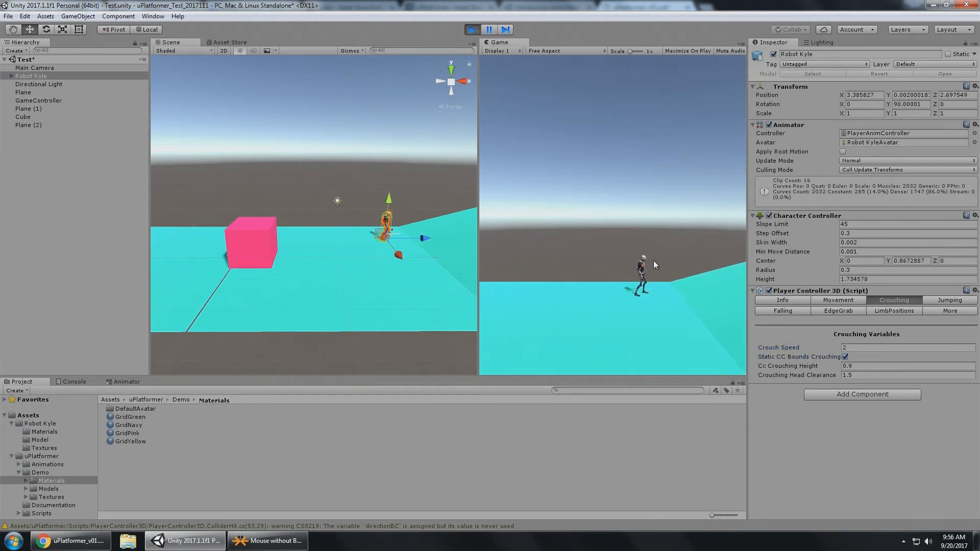
left_click(653, 260)
key("c")
key("s")
key("a")
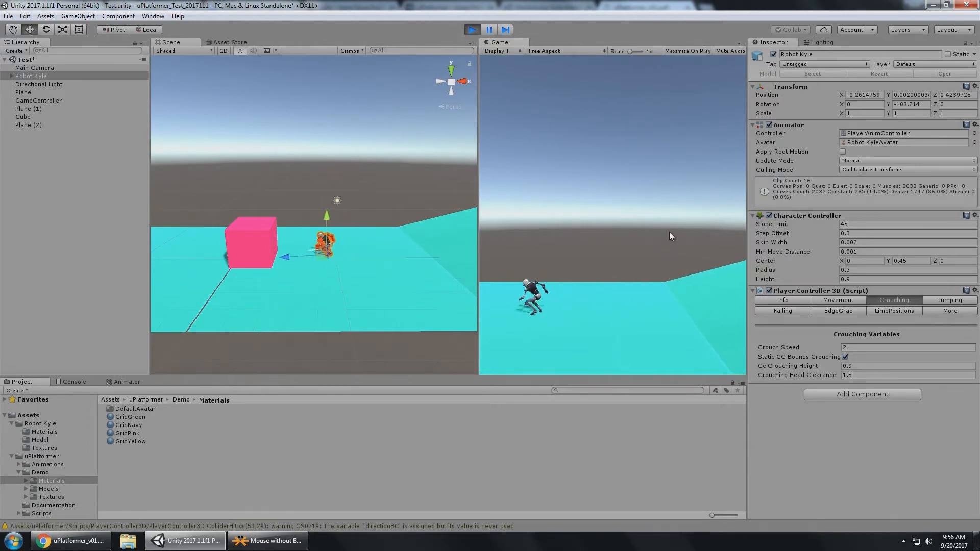
key("d")
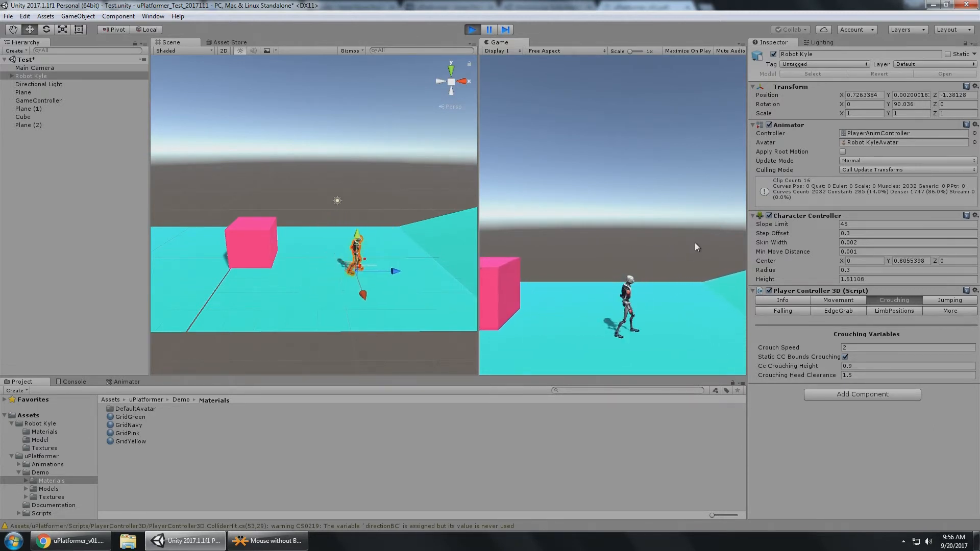
- Examine the character controller bounds around the standing Robot Kyle up close from several angles in the Scene view
middle_click_drag(375, 233, 349, 231)
left_click_drag(348, 231, 361, 182, "alt")
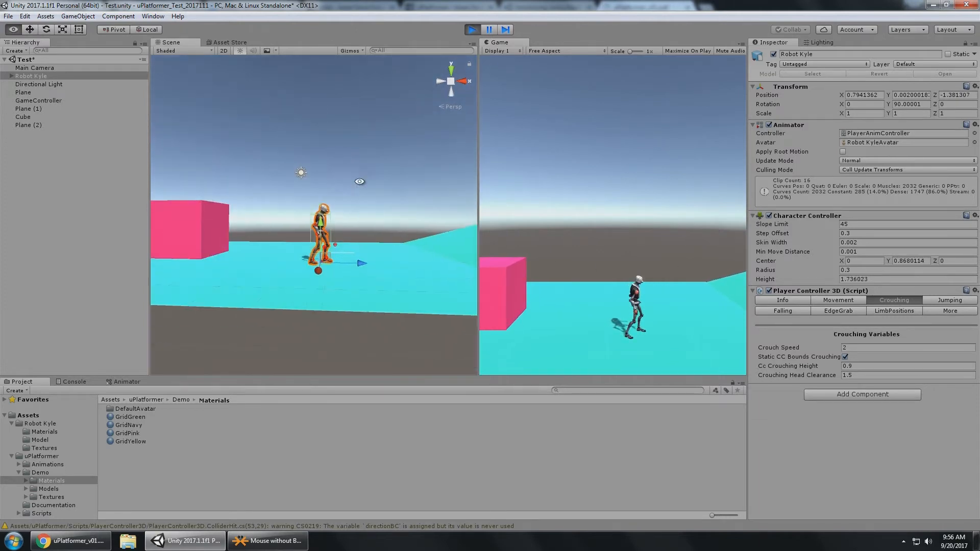
scroll(389, 199, "up", 7)
middle_click_drag(400, 210, 397, 190)
left_click_drag(397, 189, 403, 192, "alt")
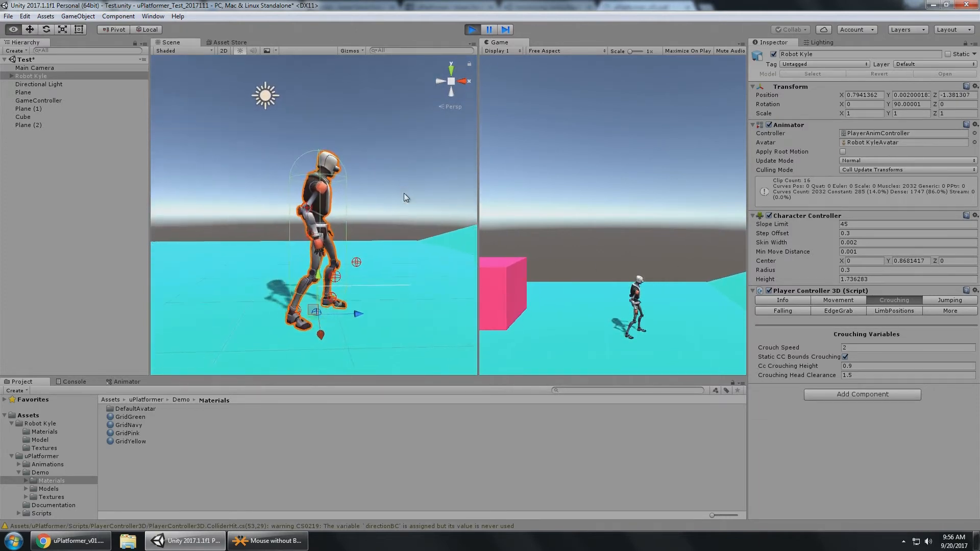
left_click_drag(314, 191, 359, 197, "alt")
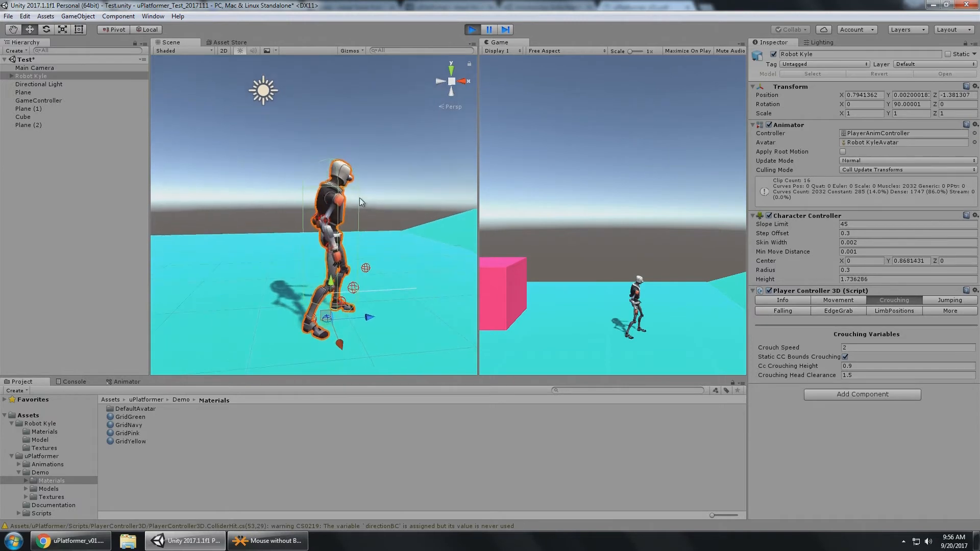
scroll(332, 163, "up", 5)
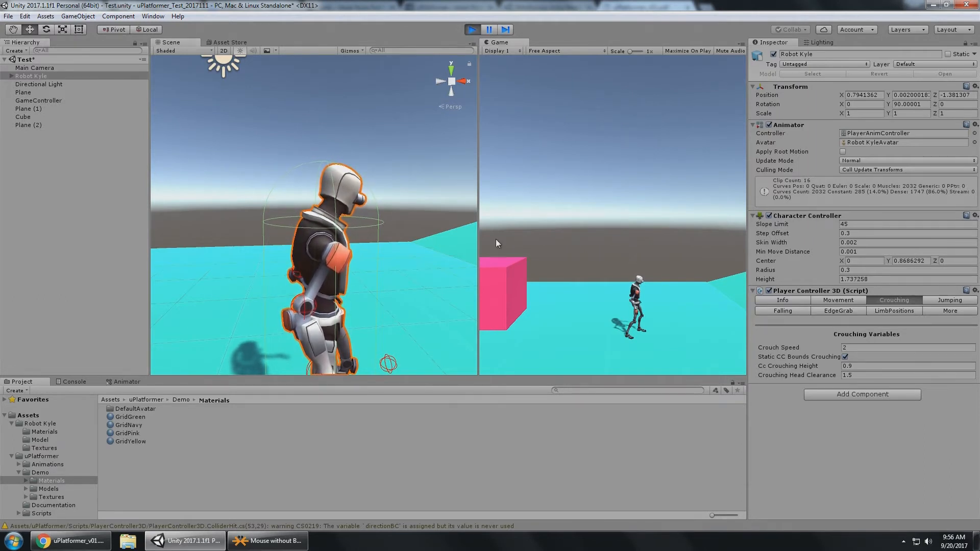
scroll(414, 219, "down", 3)
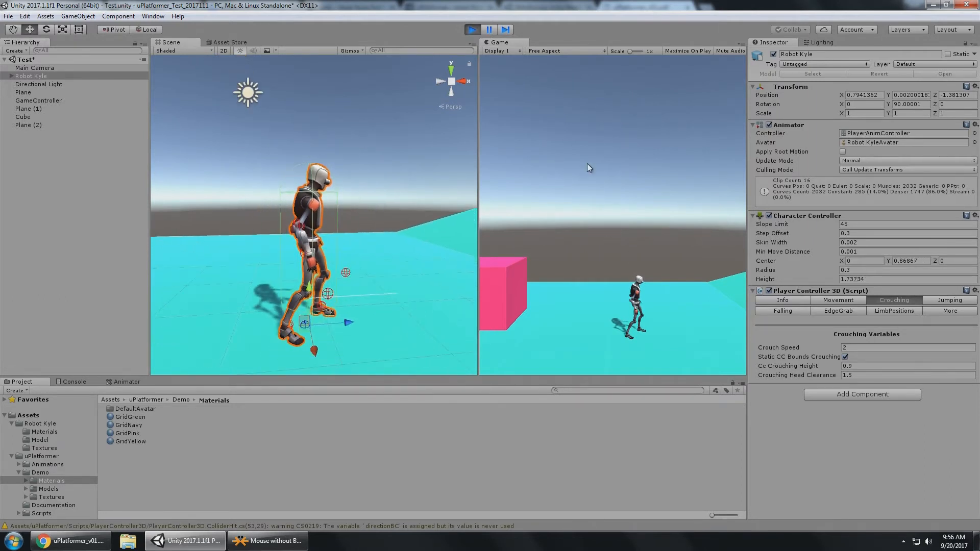
- Make Robot Kyle jump, pause play mode in mid-air and advance frame by frame to inspect his bounds during the landing
key("space")
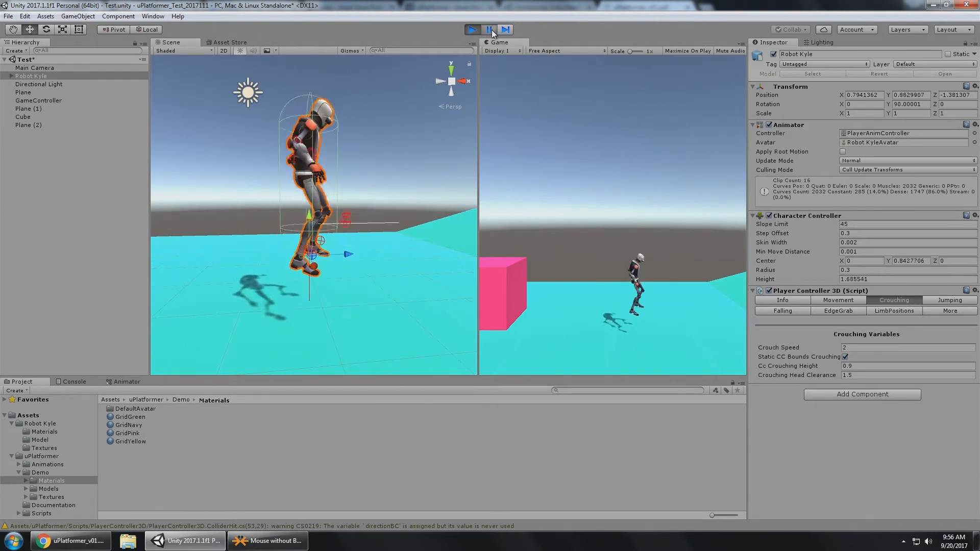
left_click(489, 29)
middle_click_drag(325, 207, 343, 187)
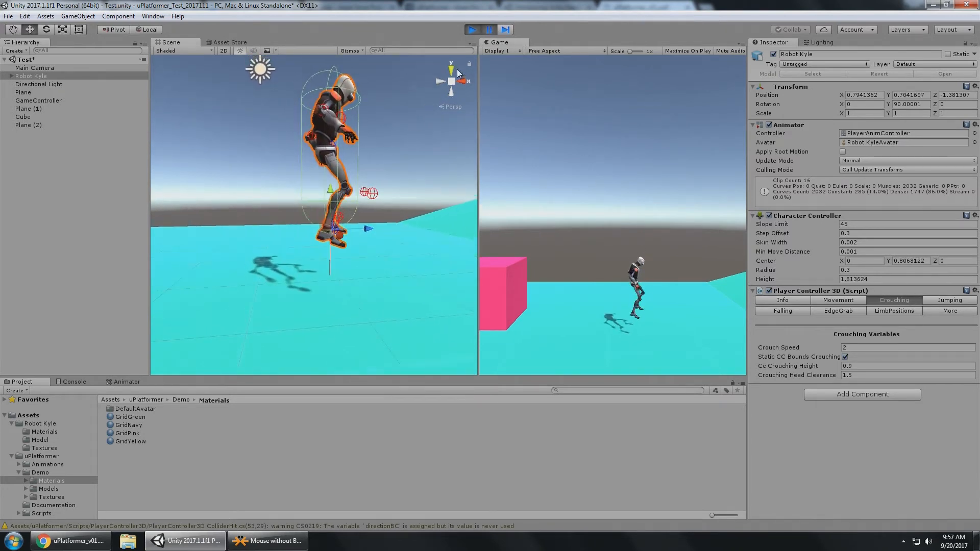
left_click(507, 32)
left_click(507, 31)
left_click(506, 32)
left_click(506, 32)
left_click_drag(325, 174, 341, 168, "alt")
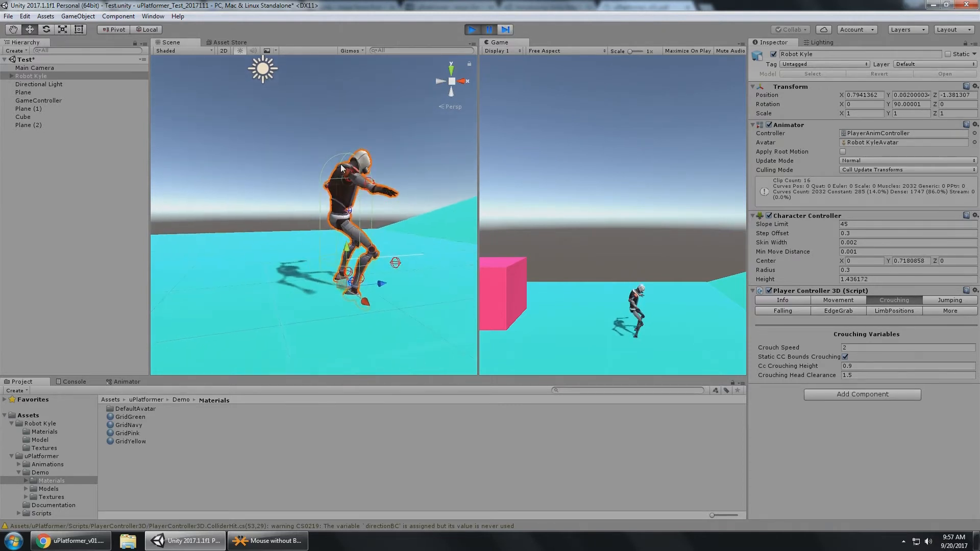
left_click_drag(372, 208, 348, 188, "alt")
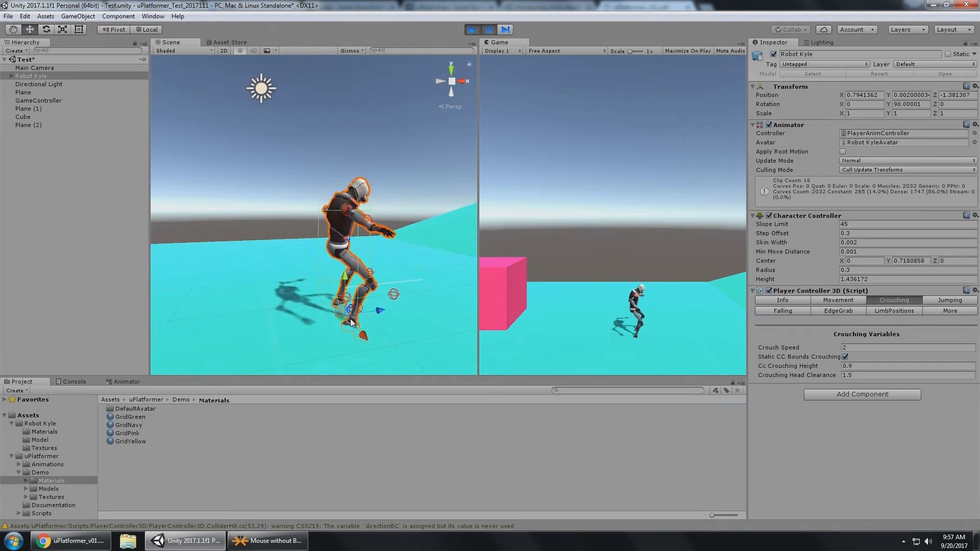
- Advance the paused landing four more frames, inspect the bounds from another angle and resume play mode
left_click(505, 29)
left_click(505, 30)
left_click(505, 30)
left_click(505, 30)
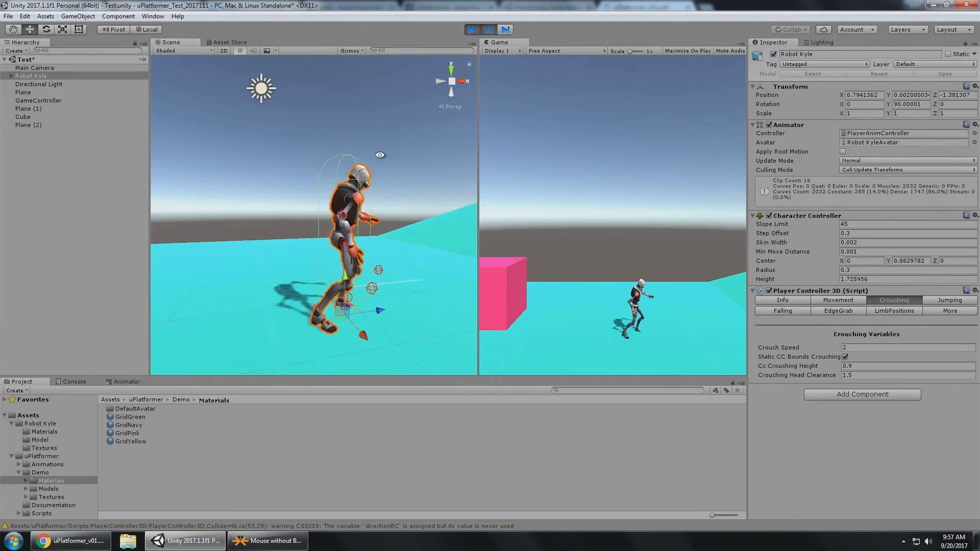
left_click_drag(380, 155, 315, 161, "alt")
middle_click_drag(342, 154, 370, 134)
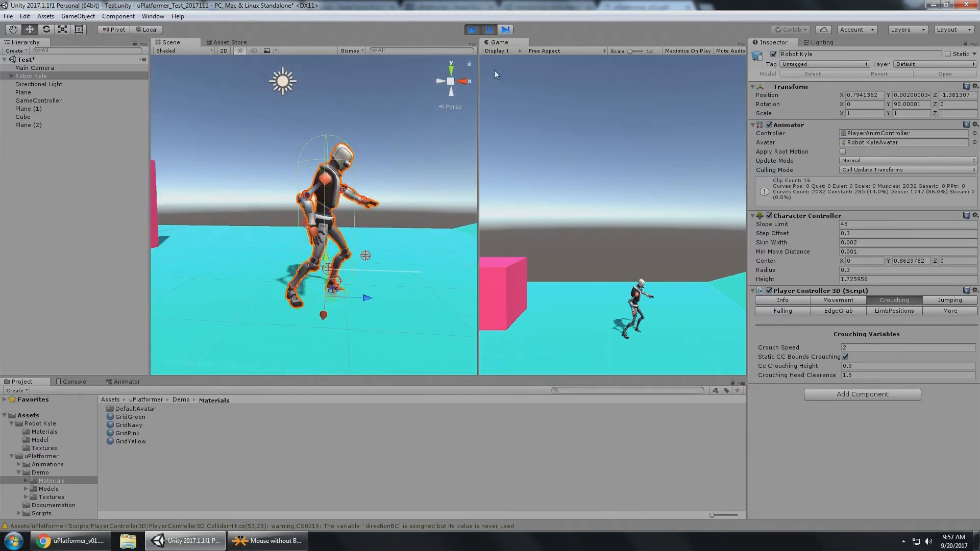
left_click(491, 31)
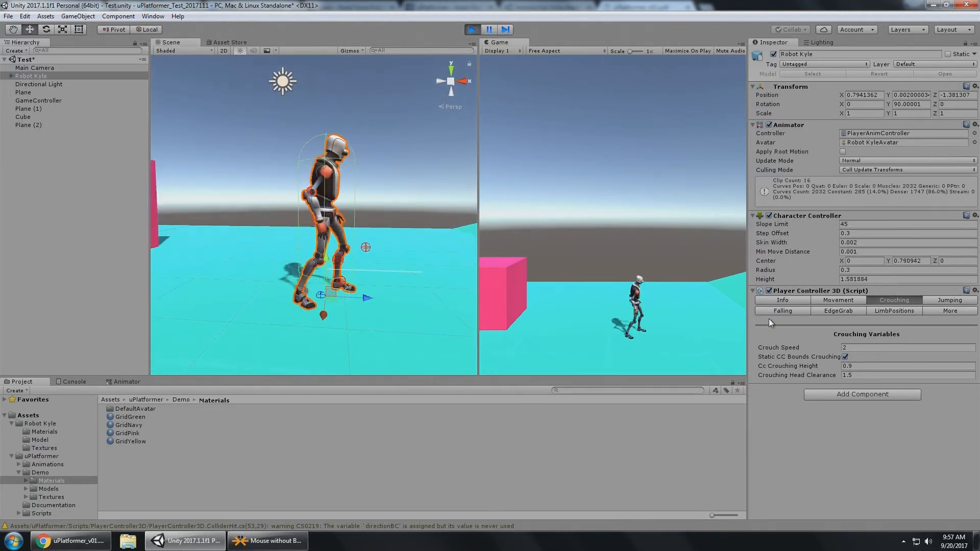
- Turn off Static CC Bounds Crouching and make Robot Kyle crouch and stand repeatedly to check his collider bounds
left_click(845, 357)
left_click(32, 75)
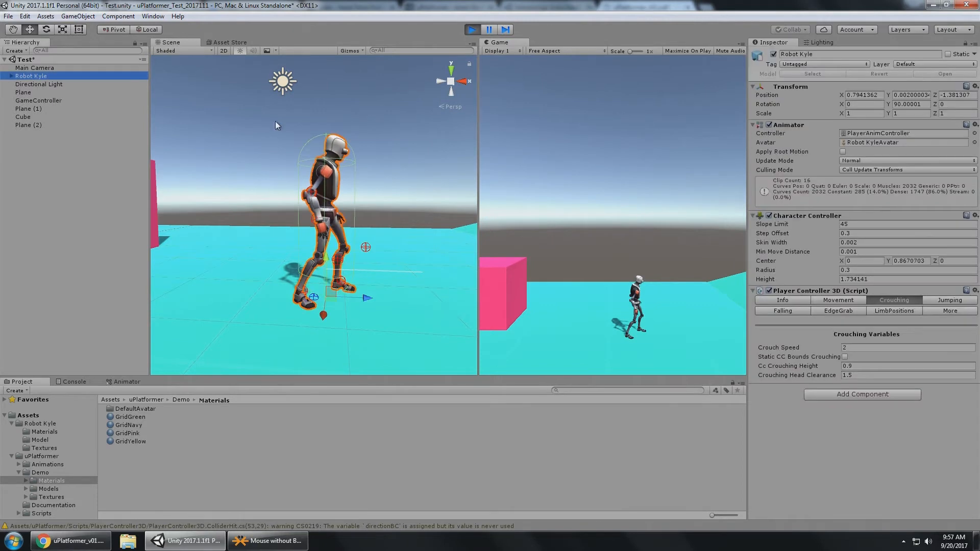
left_click(671, 270)
key("c")
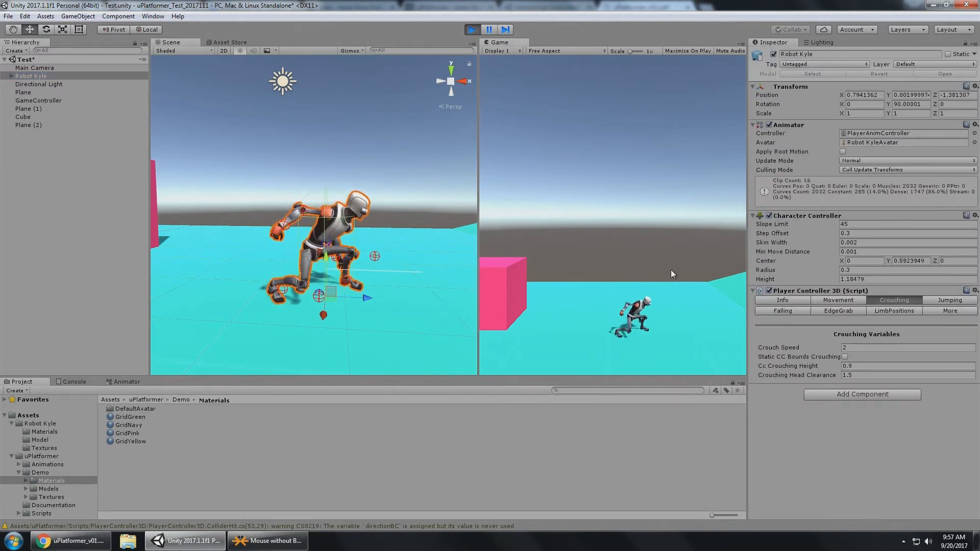
key("c")
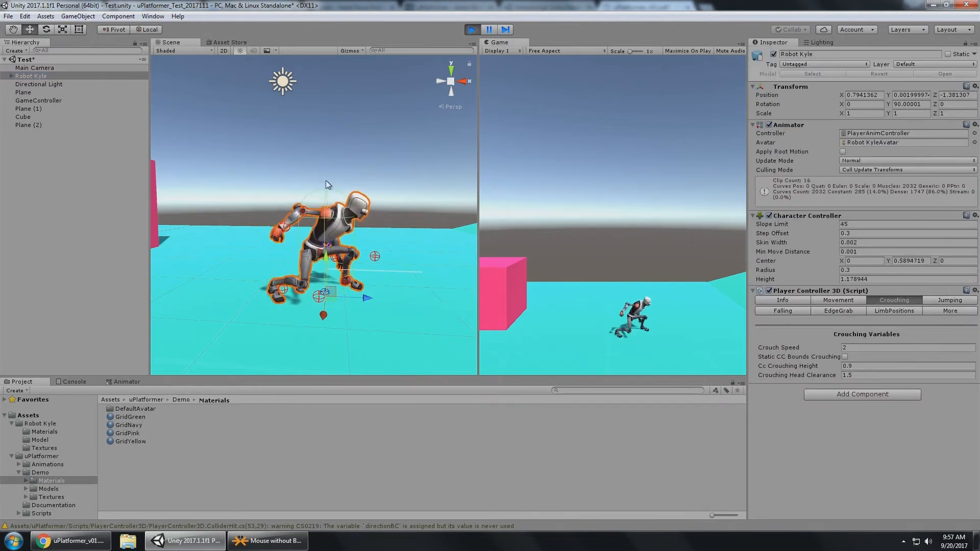
key("c")
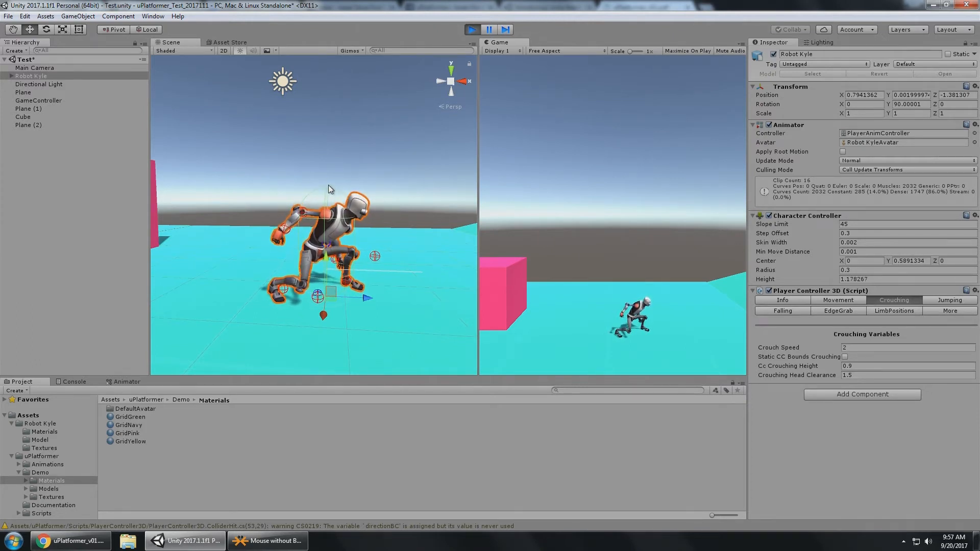
key("c")
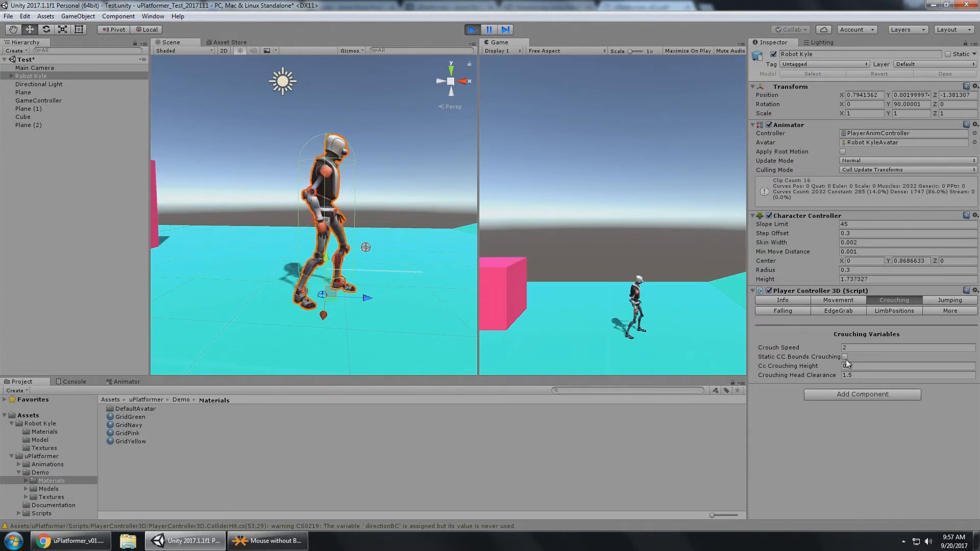
key("c")
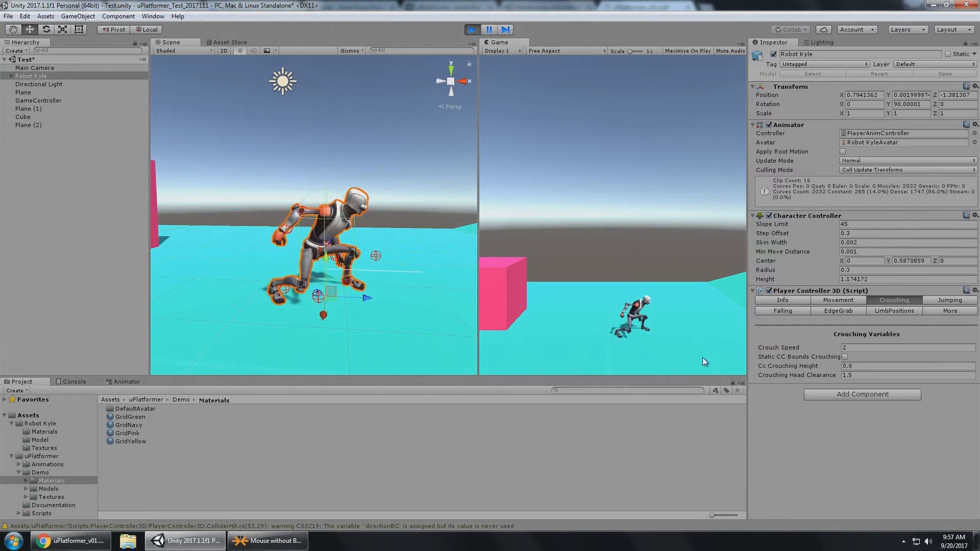
- Turn Static CC Bounds Crouching back on, reselect Robot Kyle and make him crouch to compare the collider height
key("c")
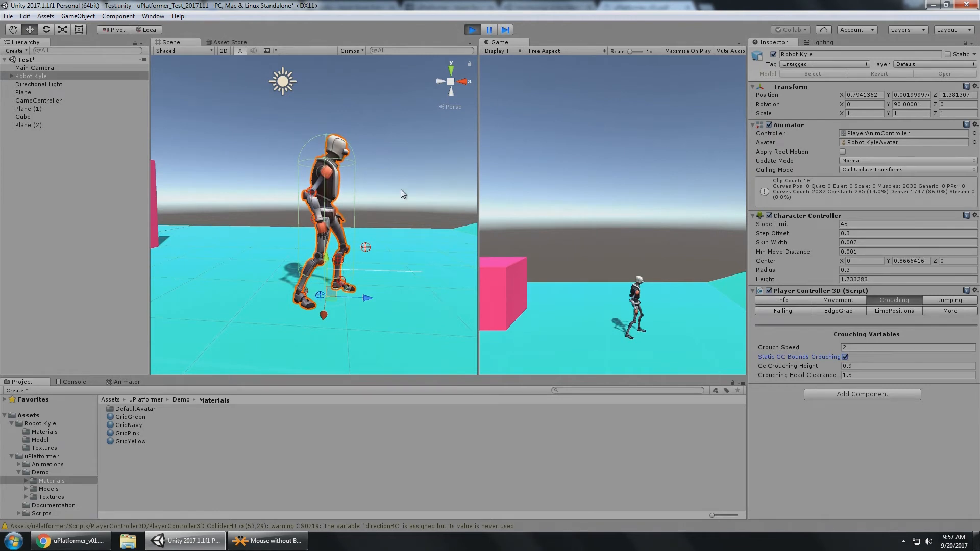
left_click(401, 191)
left_click(30, 76)
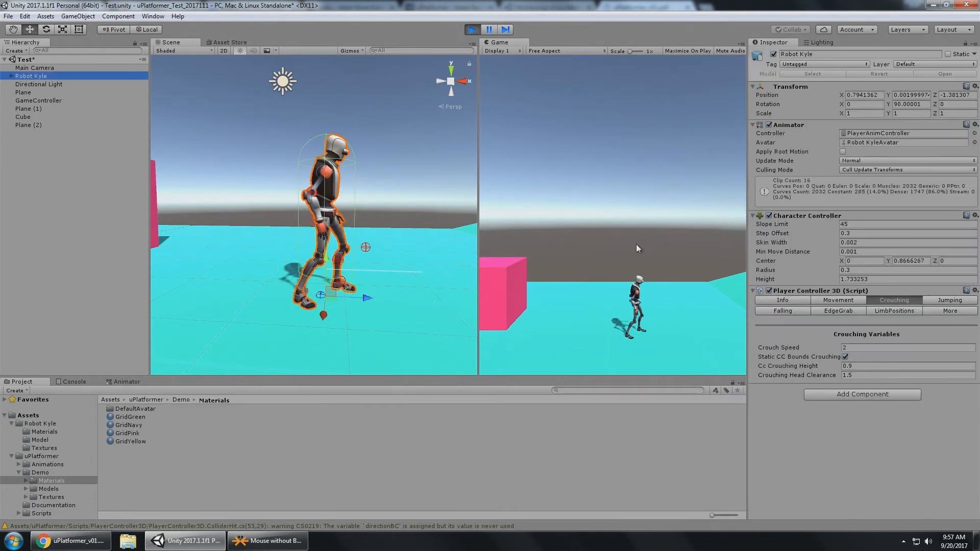
left_click(654, 259)
key("c")
key("c")
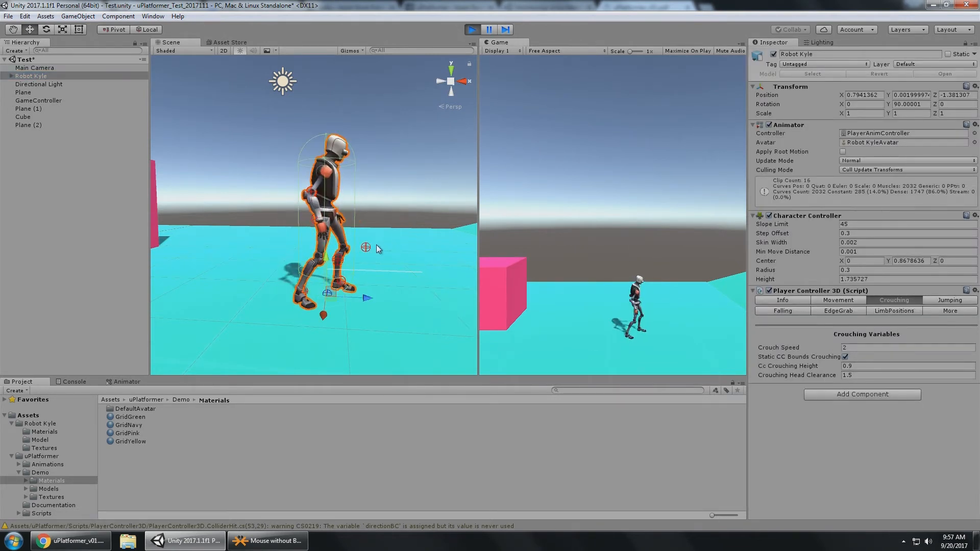
key("c")
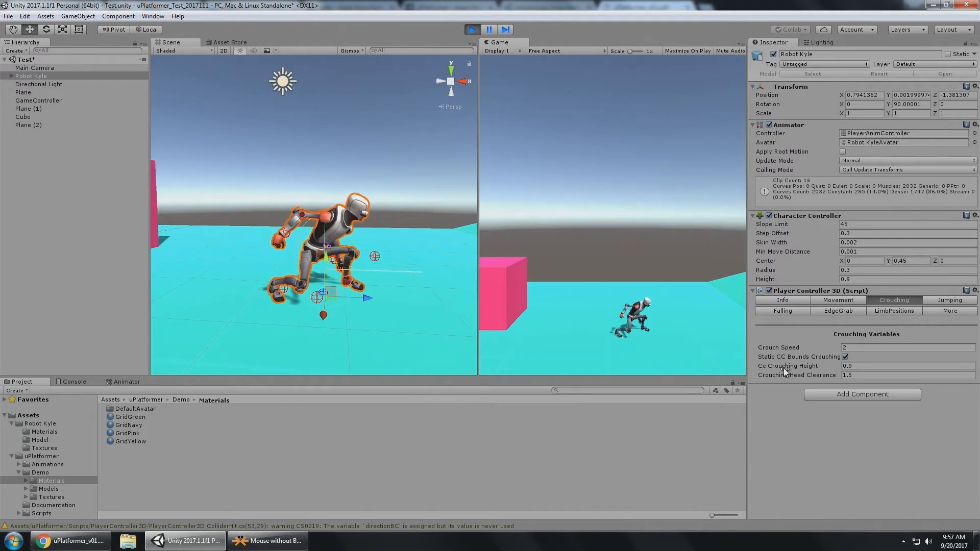
- Walk the crouched Robot Kyle away from the camera and toward the cube with static bounds on, and stand him up
key("d")
key("w")
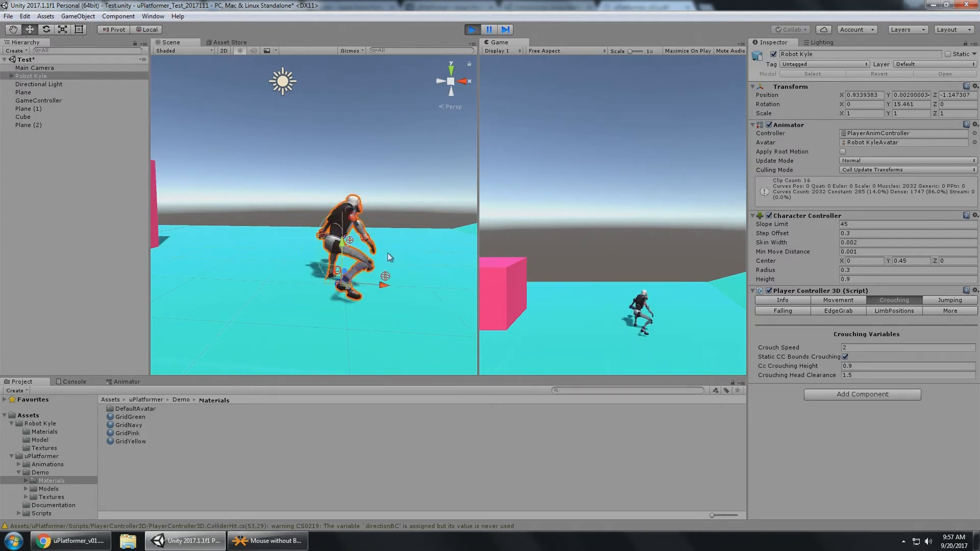
key("a")
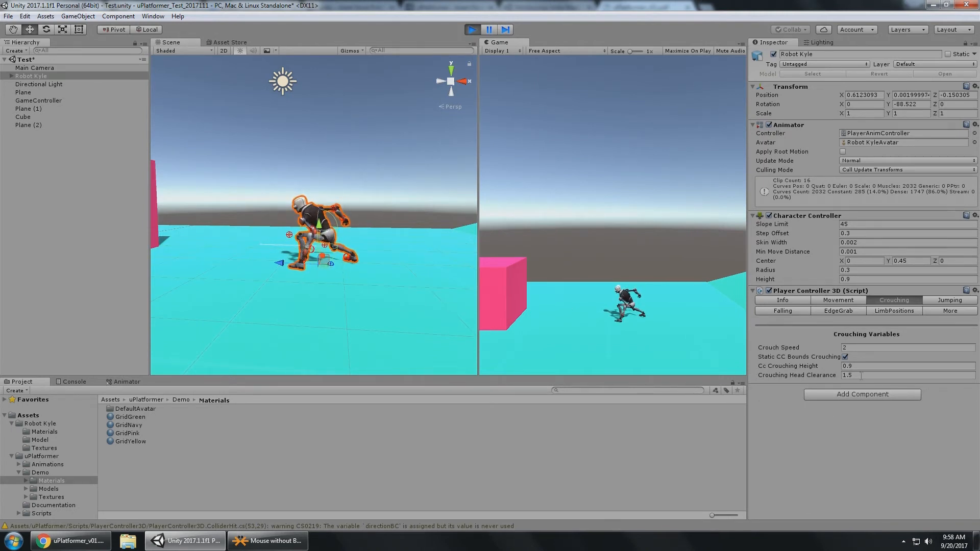
key("c")
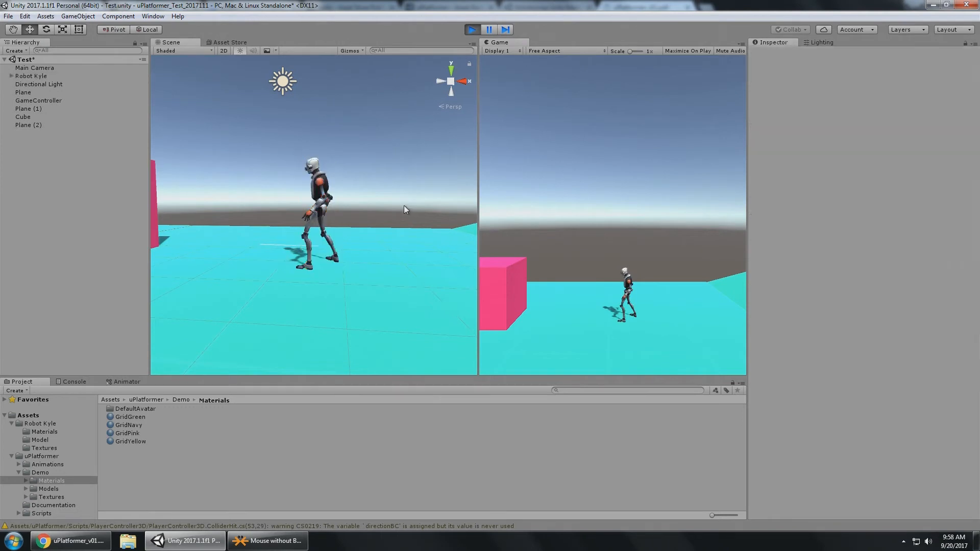
- Reselect Robot Kyle, make him crouch and move him in a loop around the plane while watching his static bounds
left_click(82, 77)
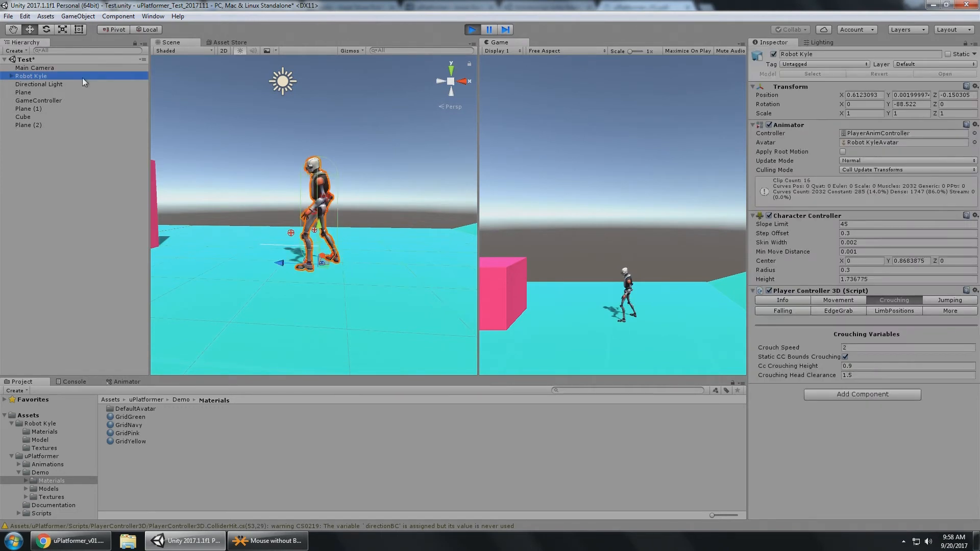
left_click(643, 205)
key("c")
key("a")
key("s")
key("d")
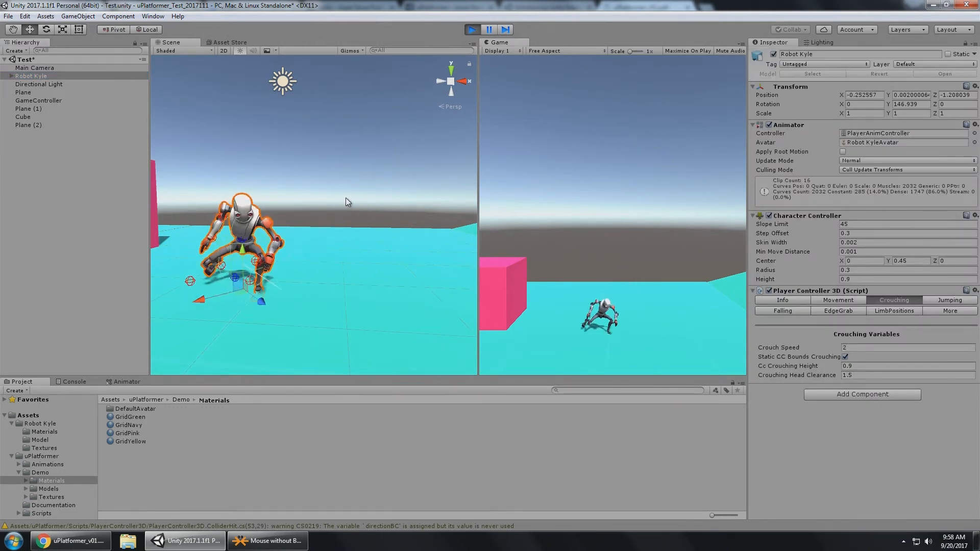
key("d")
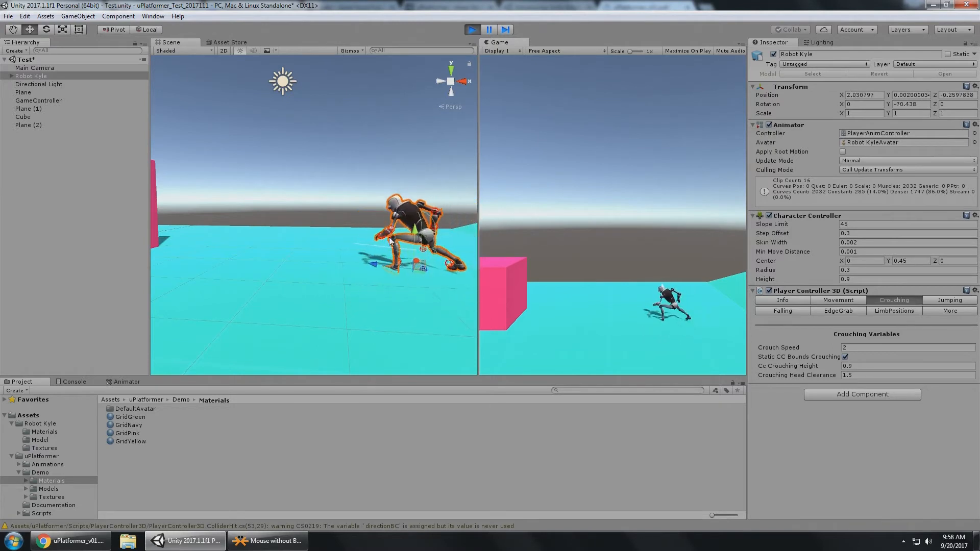
key("a")
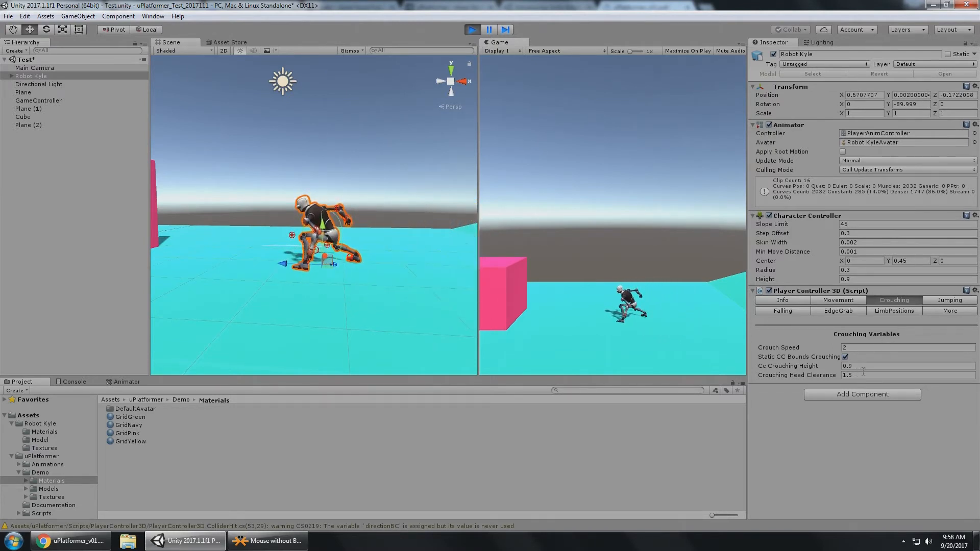
- Turn off Static CC Bounds Crouching, reselect Robot Kyle and make him crouch in place
left_click(845, 357)
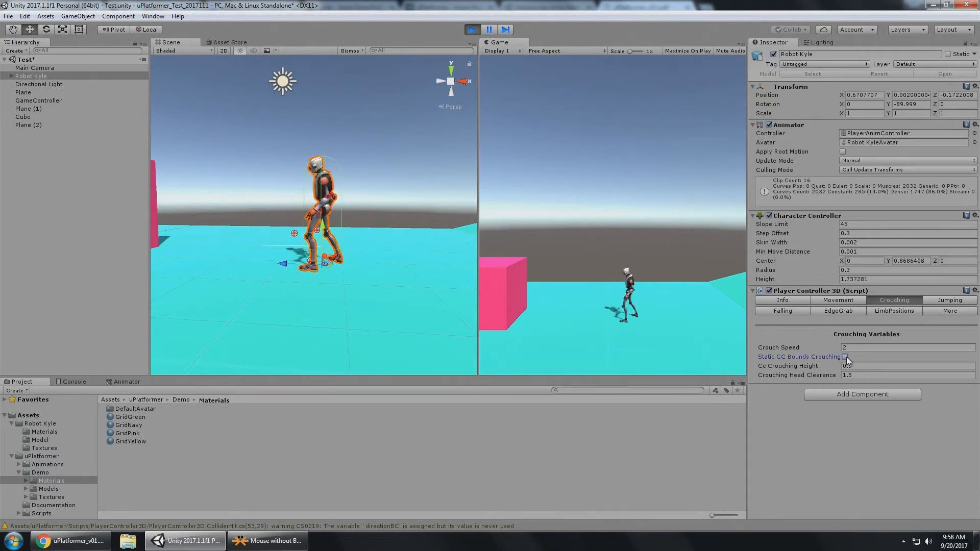
left_click(350, 187)
left_click(30, 77)
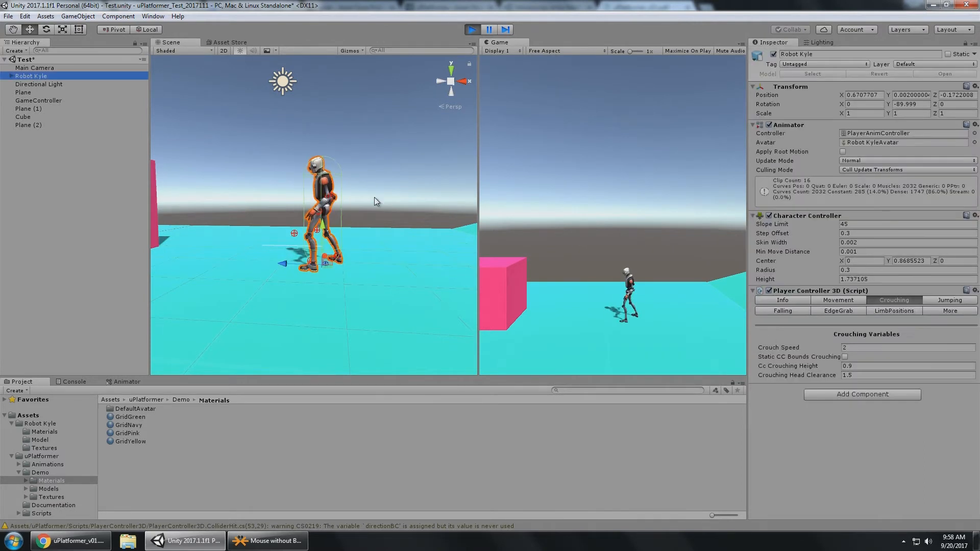
left_click(670, 310)
key("c")
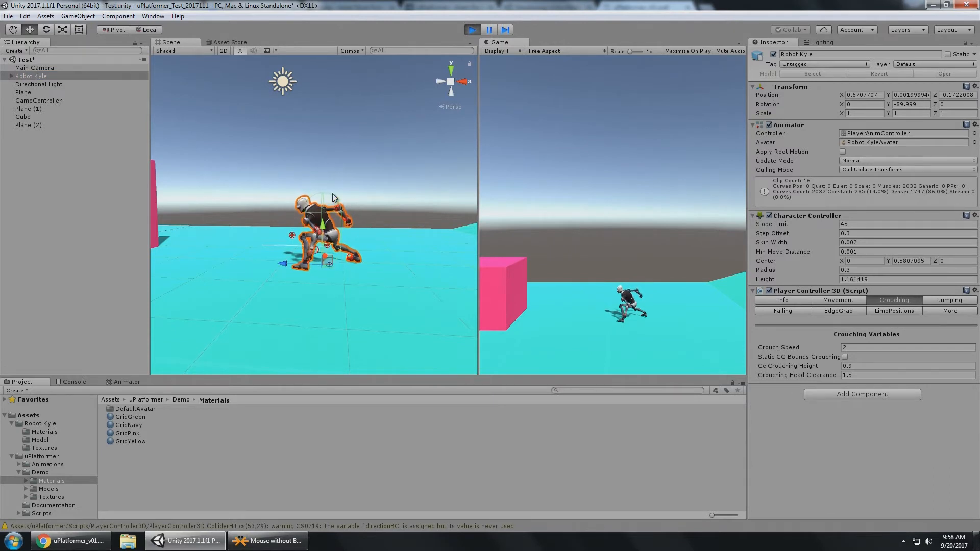
- Turn on Static CC Bounds Crouching, make Robot Kyle crouch and stand, and turn the option off again
key("c")
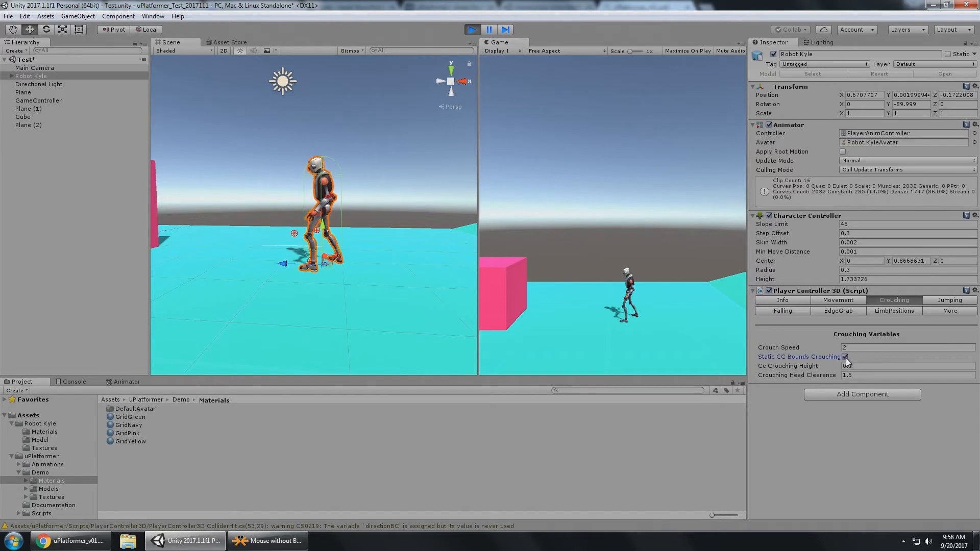
key("c")
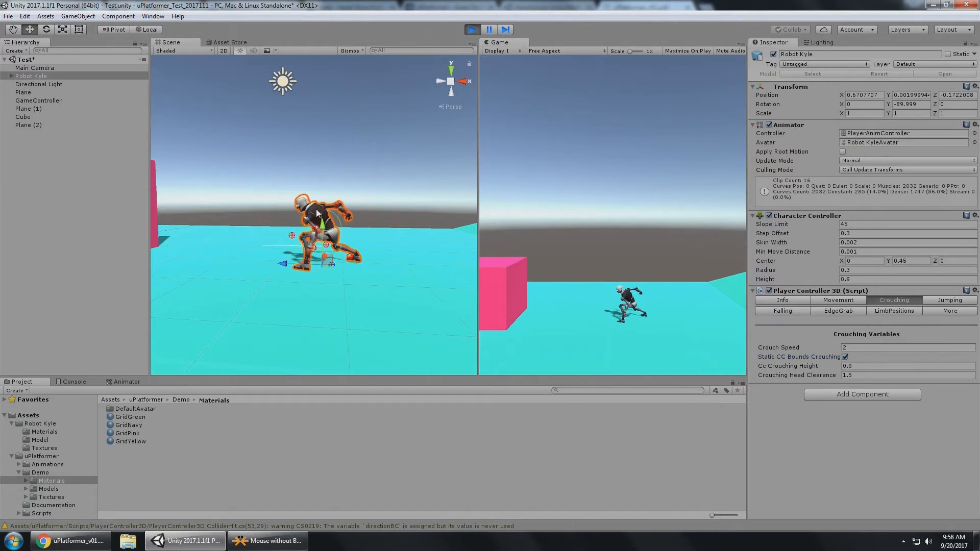
key("c")
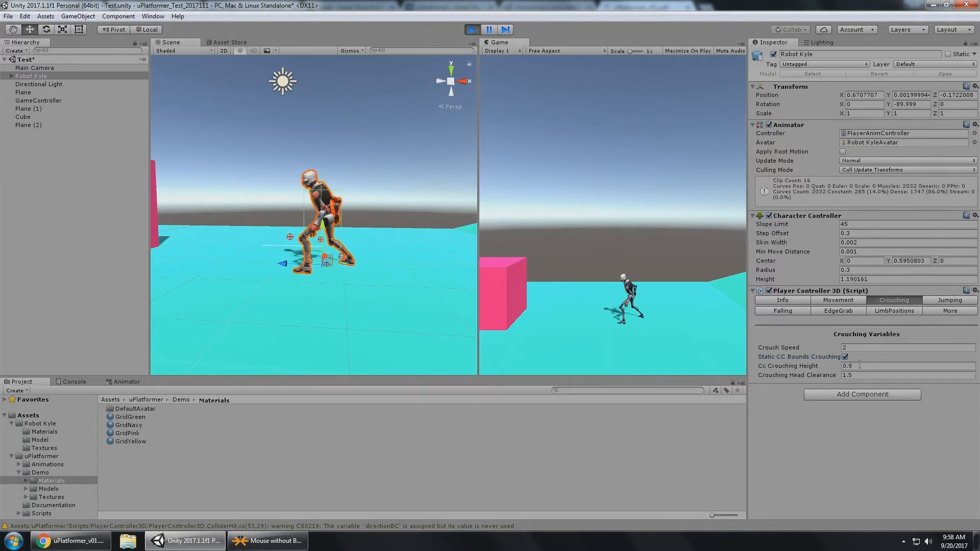
left_click(859, 365)
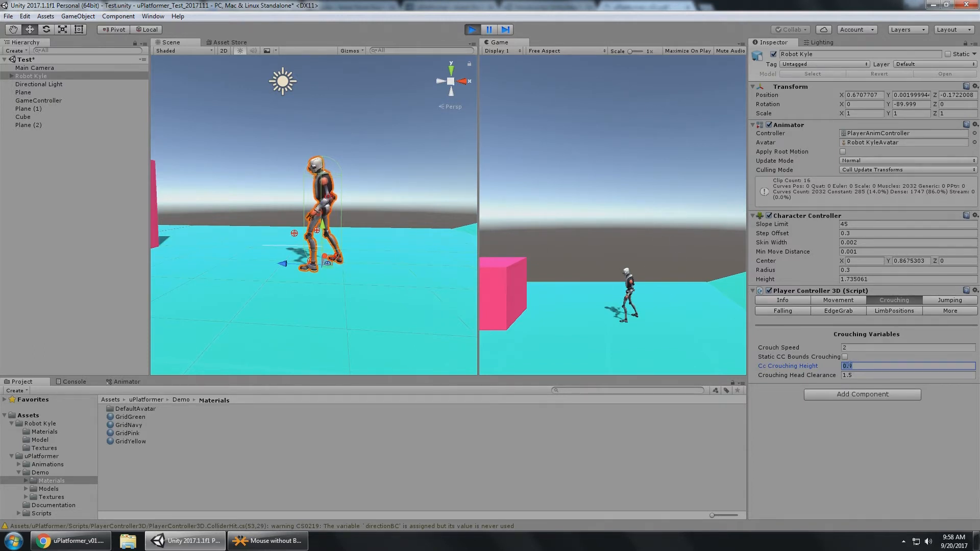
- Duplicate the pink cube and raise the copy straight above the original to a Y position of about 4.12
left_click_drag(380, 180, 296, 174, "alt")
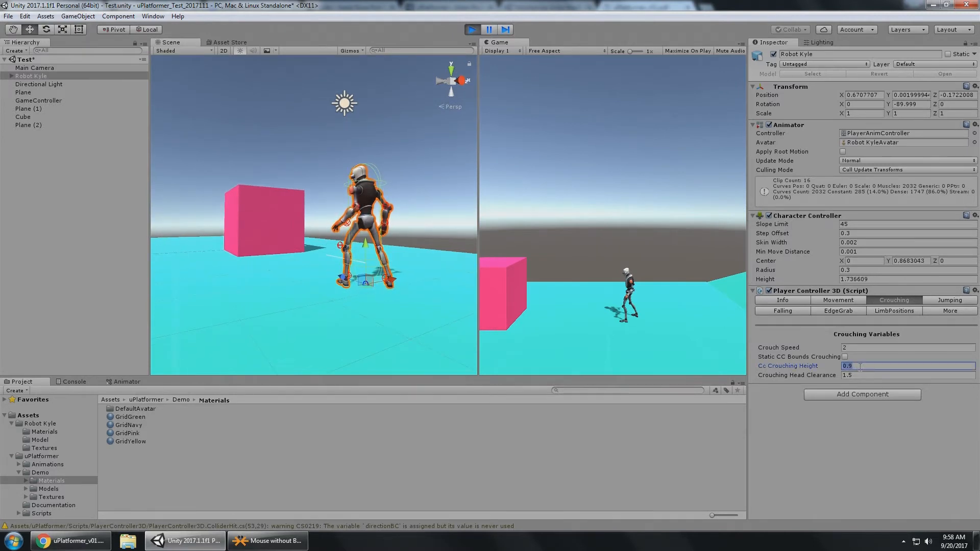
left_click_drag(259, 240, 376, 271, "alt")
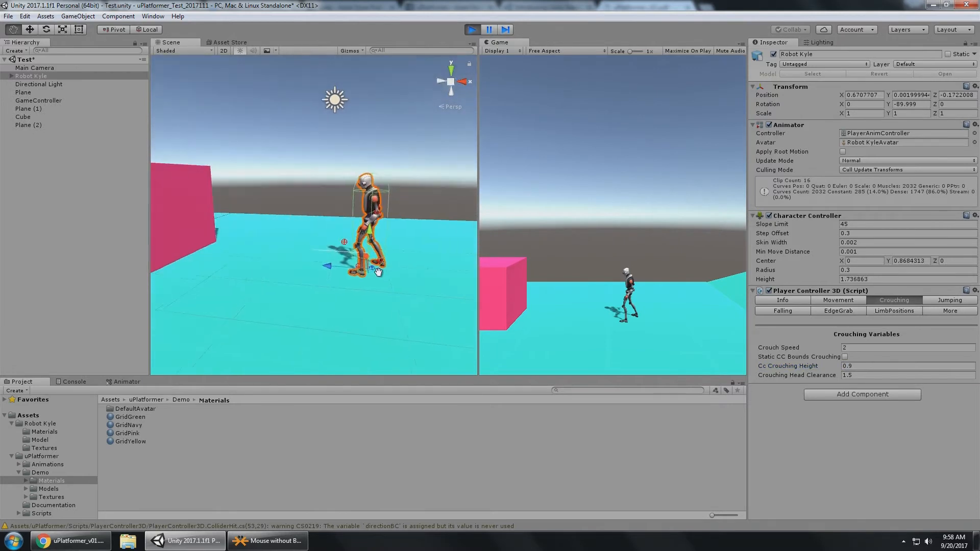
middle_click_drag(219, 233, 331, 273)
middle_click_drag(331, 228, 345, 245)
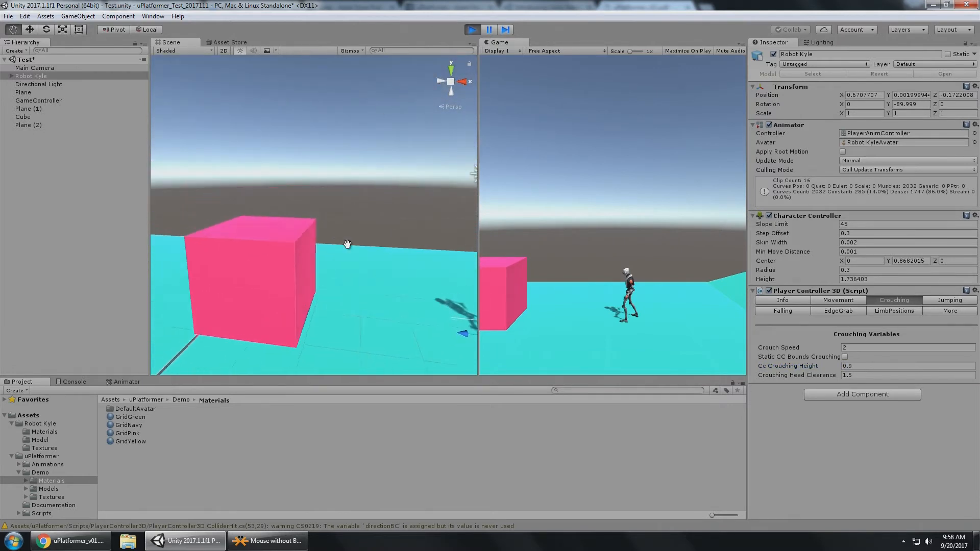
left_click(301, 248)
key("ctrl+d")
left_click_drag(263, 231, 264, 74)
left_click_drag(273, 173, 349, 169, "alt")
middle_click_drag(350, 170, 337, 175)
left_click_drag(336, 175, 344, 220, "alt")
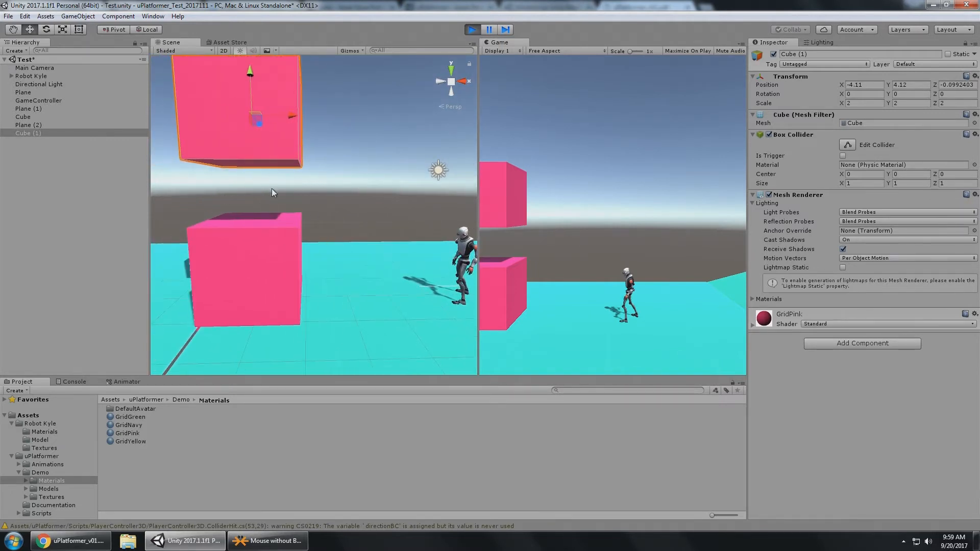
- Examine Robot Kyle's crouching height and head clearance settings together with the gap between the two pink cubes
left_click_drag(355, 234, 312, 235, "alt")
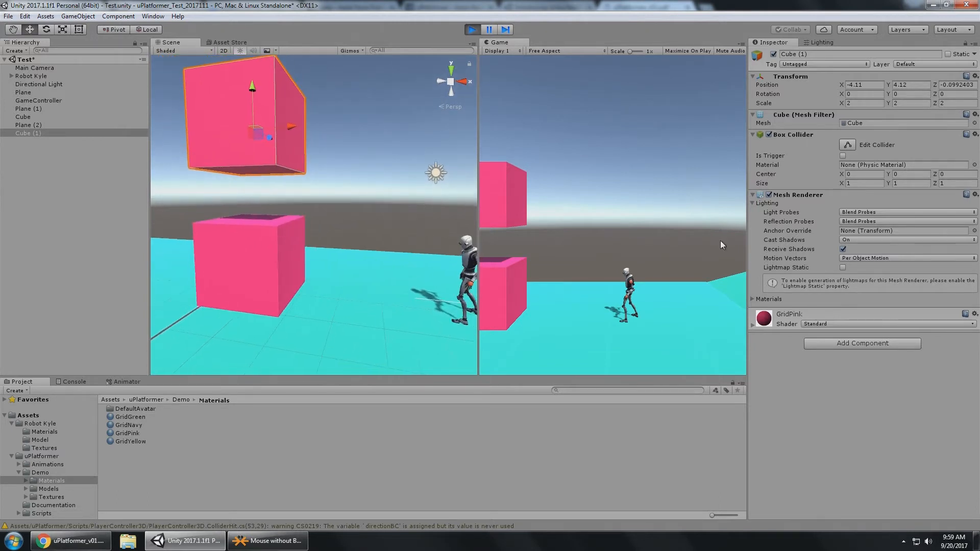
left_click(32, 75)
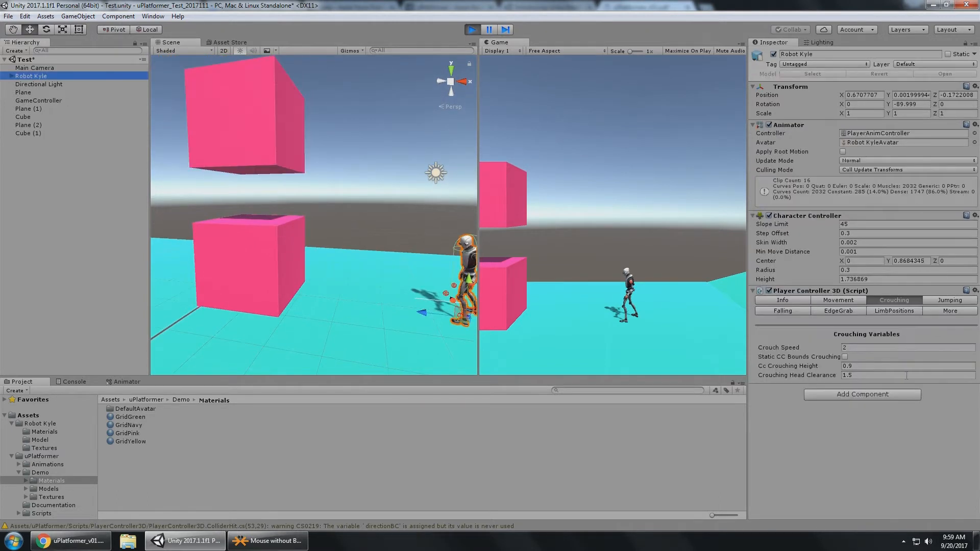
left_click(884, 366)
middle_click_drag(355, 197, 311, 212)
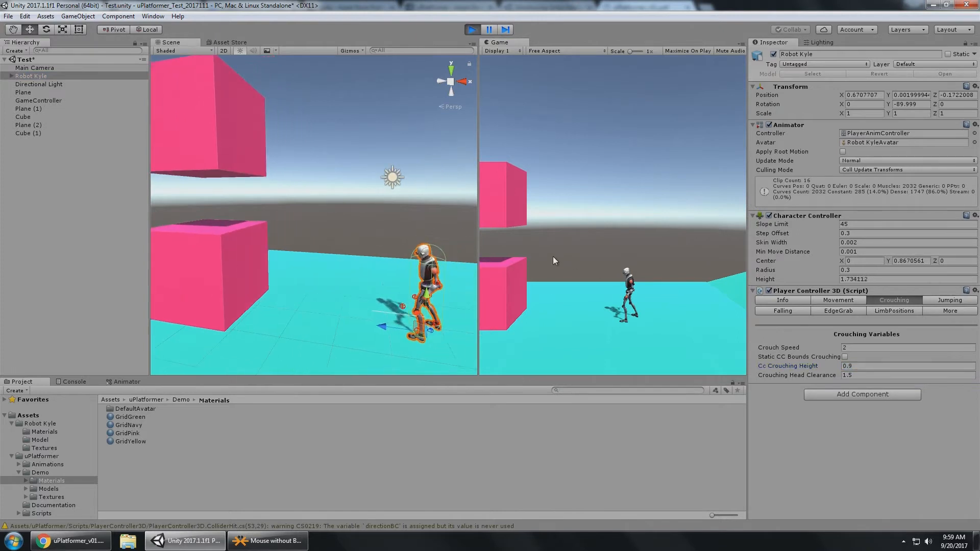
left_click(414, 231)
middle_click_drag(406, 229, 343, 206)
left_click(43, 76)
left_click(670, 227)
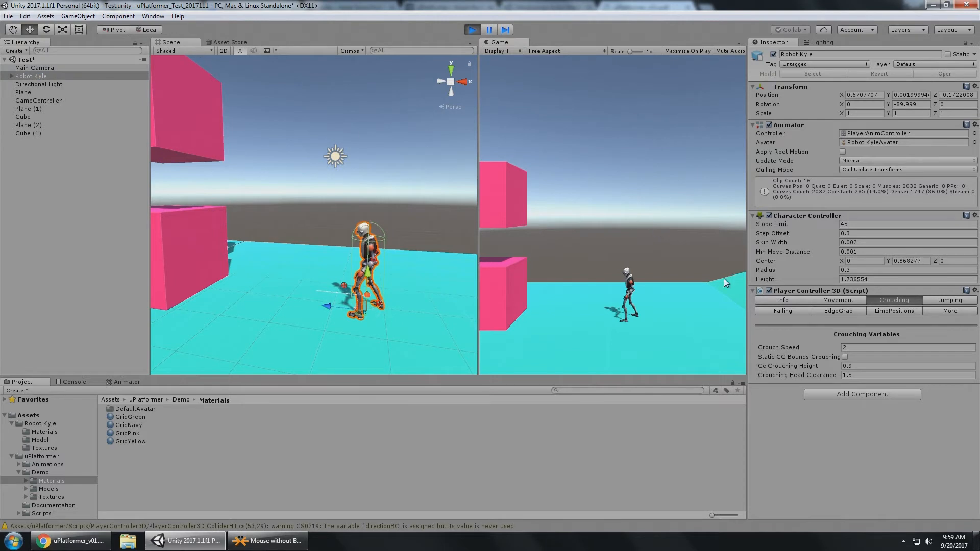
middle_click_drag(391, 283, 464, 284)
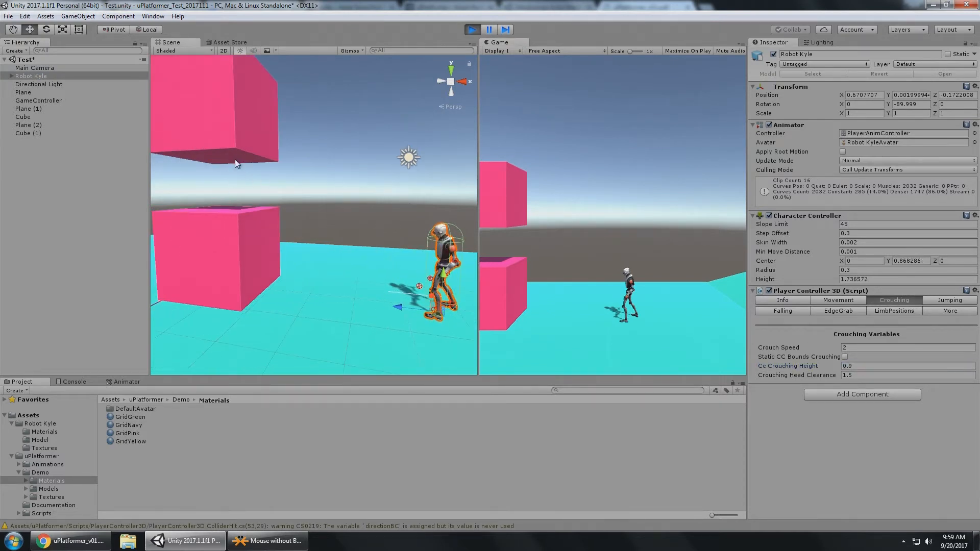
left_click_drag(300, 190, 250, 186, "alt")
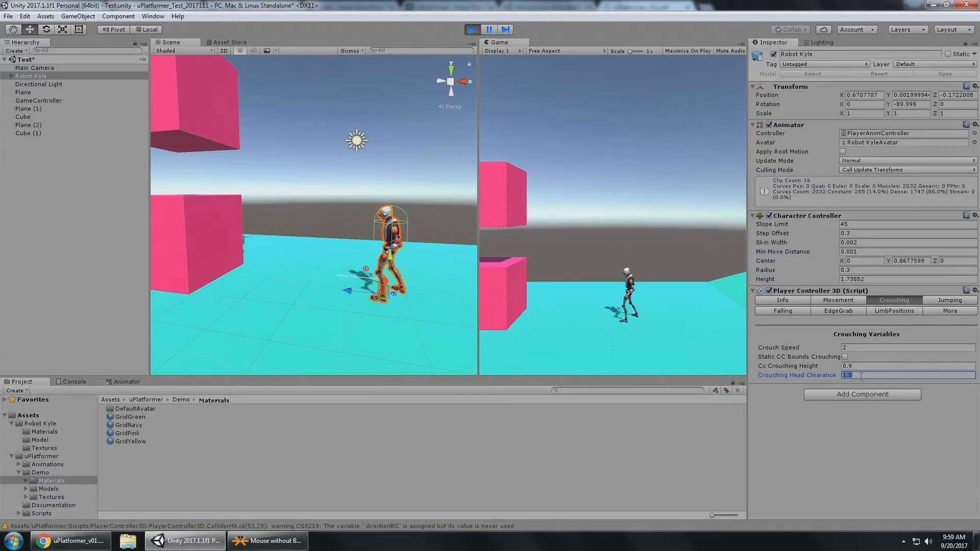
- Move the upper pink cube just past the robot, to about X 2.92 and Y 2.18
scroll(446, 208, "down", 10)
left_click_drag(298, 196, 315, 186, "alt")
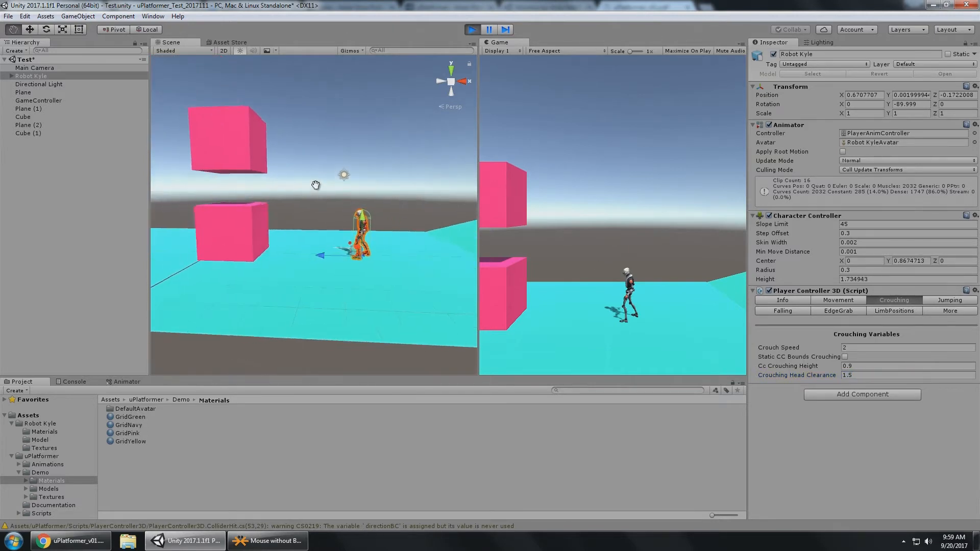
mouse_move(268, 196)
middle_mouse_down()
mouse_move(316, 202)
mouse_move(250, 197)
middle_mouse_up()
left_click(188, 134)
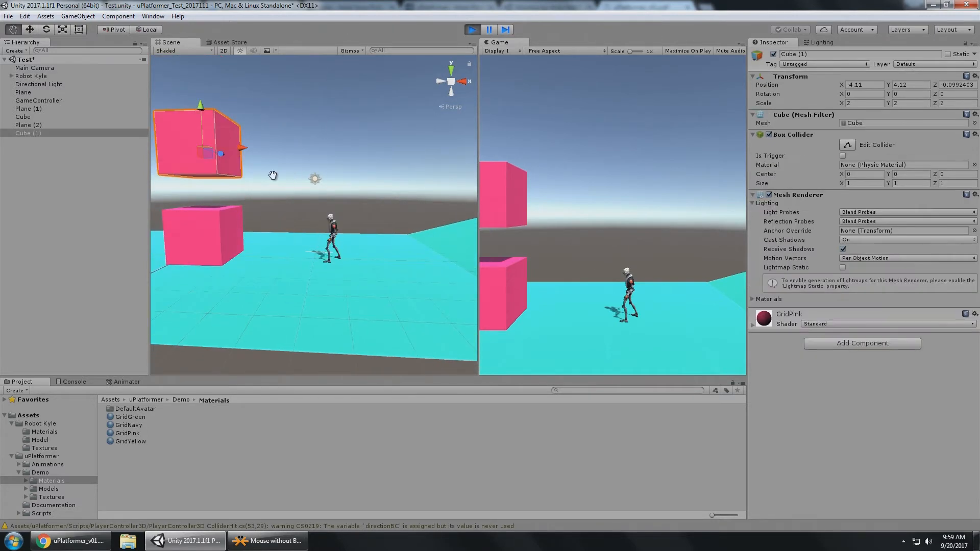
left_click_drag(203, 157, 357, 162)
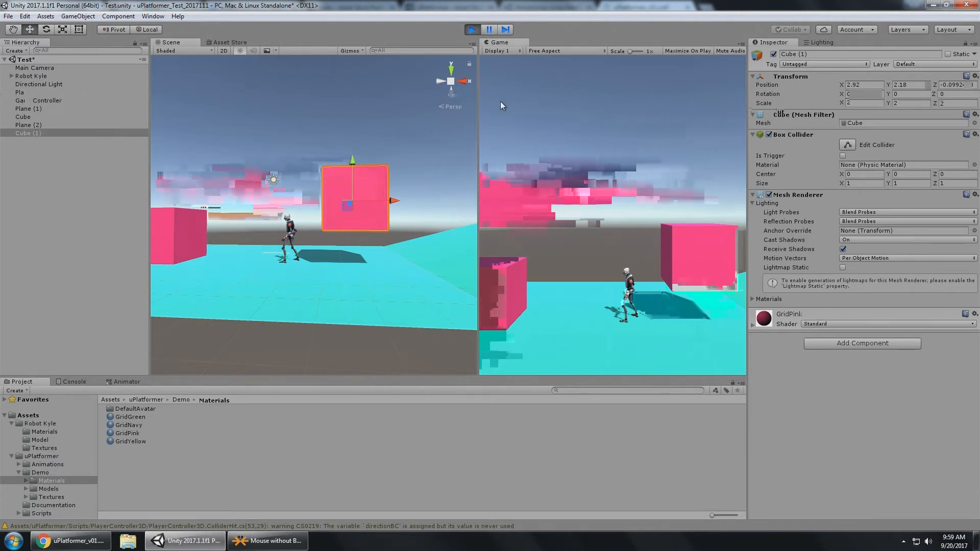
- Walk the robot up to the floating pink cube and make it crouch there
key("d")
key("d")
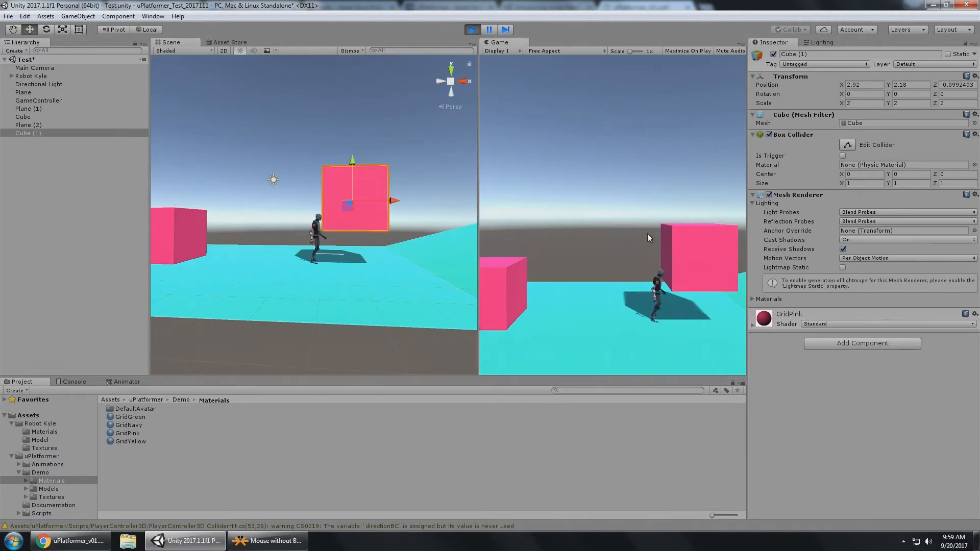
key("s")
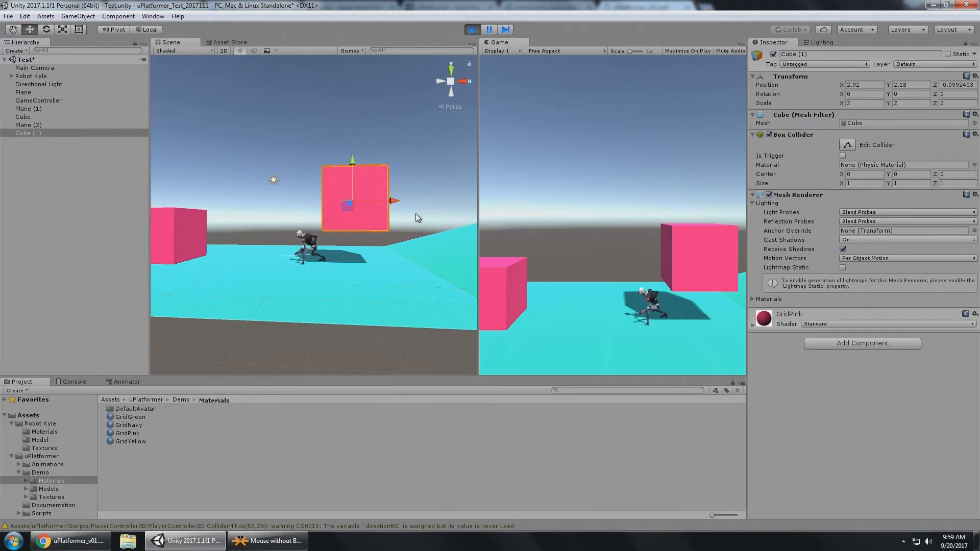
- Raise the floating cube to about Y 2.64 and crouch-walk the robot toward the space beneath it
left_click_drag(351, 161, 353, 146)
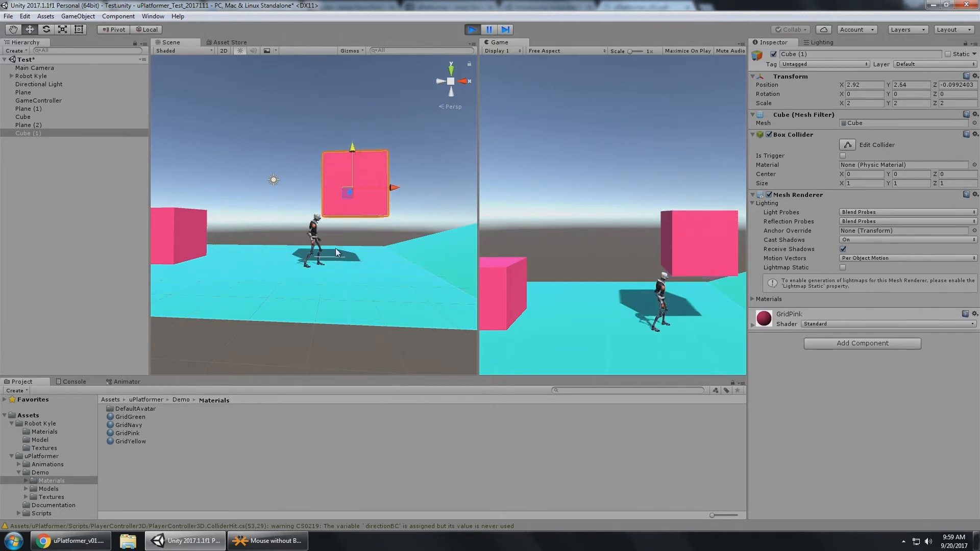
key("s")
key("d")
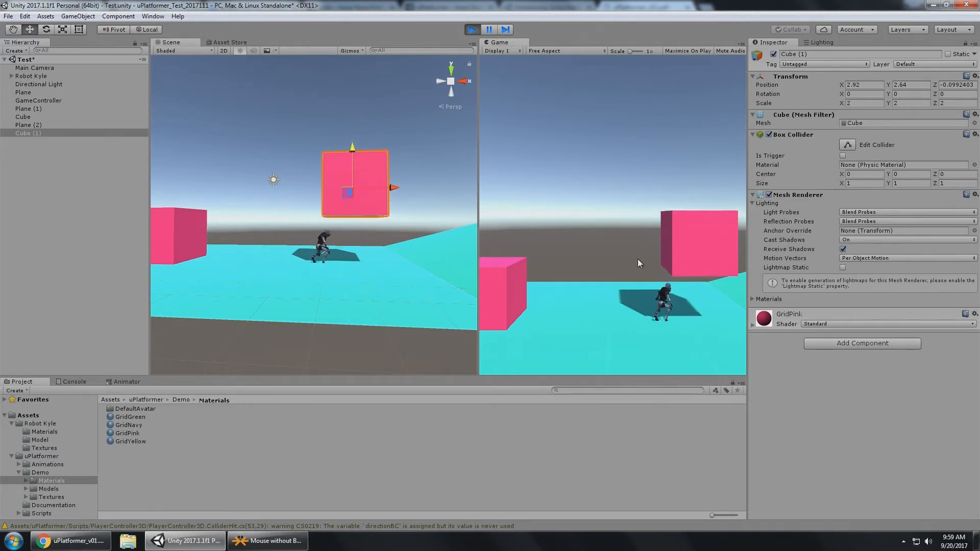
- Lower the cube to about Y 2.42 above the crouching robot, and inspect Robot Kyle's Crouching Head Clearance
left_click_drag(355, 151, 351, 159)
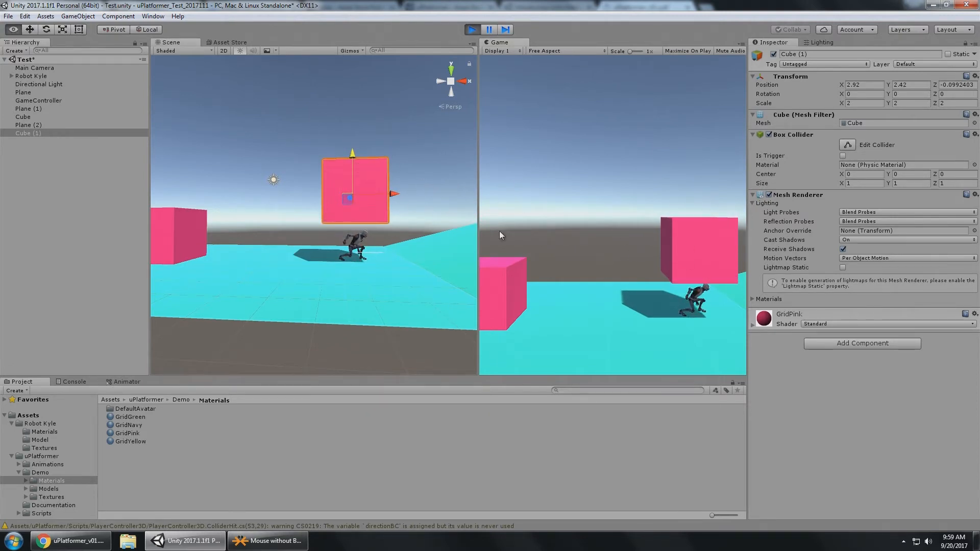
left_click_drag(419, 263, 344, 265, "alt")
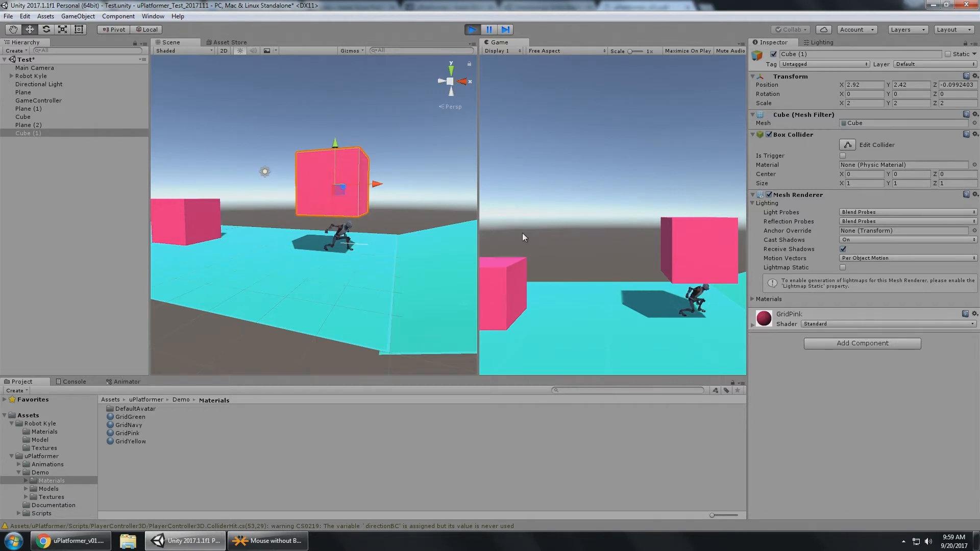
left_click_drag(352, 214, 476, 253, "alt")
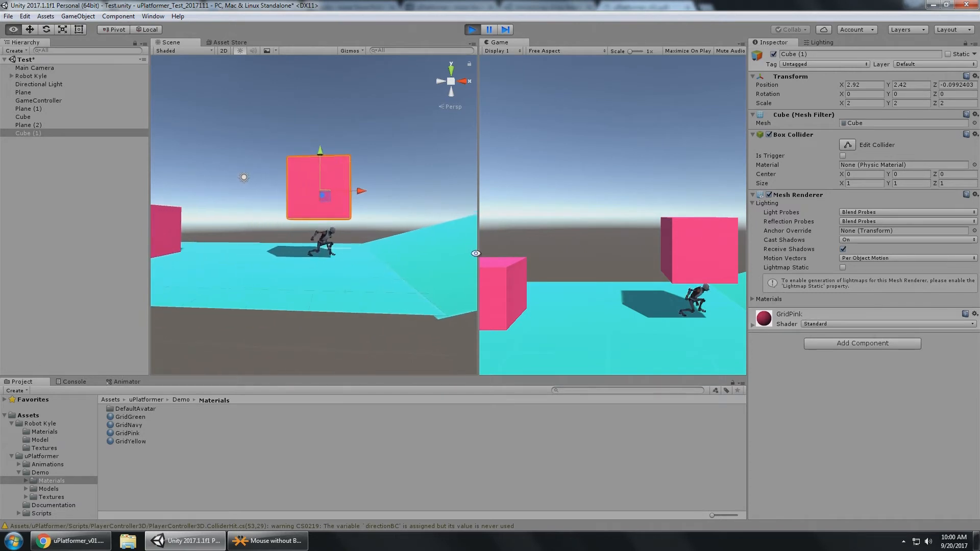
left_click(61, 78)
left_click(870, 375)
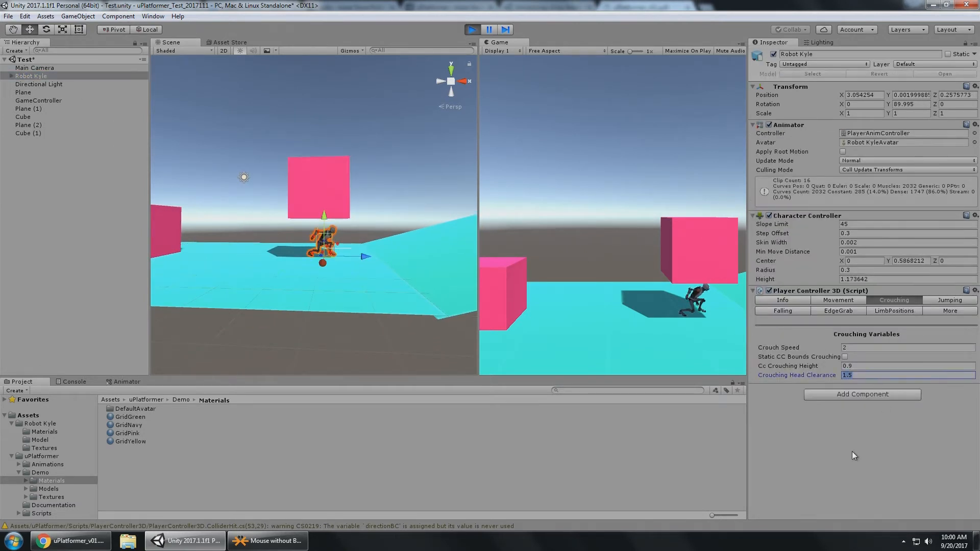
- Raise the cube above the crouched robot to about Y 2.78 to test when it stands up
left_click_drag(330, 219, 326, 190, "alt")
left_click(325, 189)
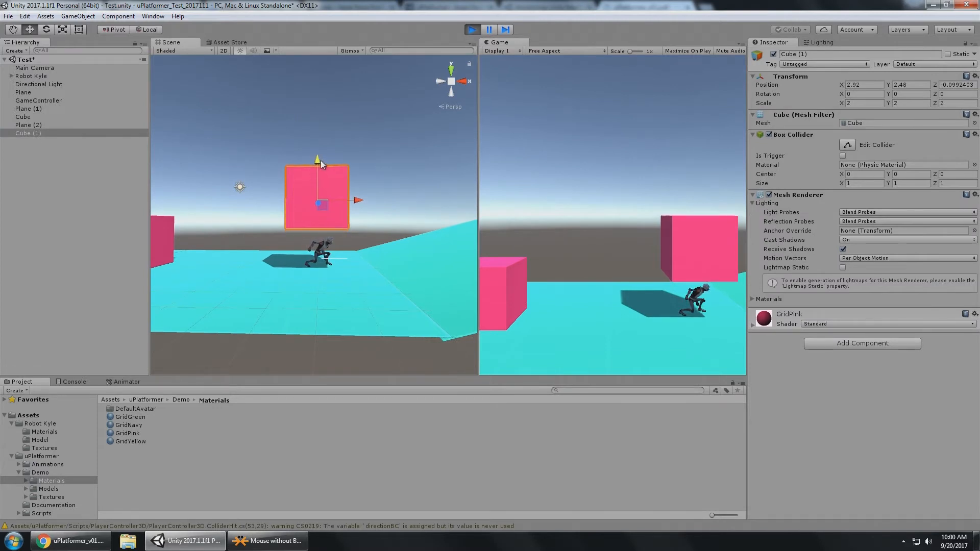
left_click_drag(320, 161, 338, 151)
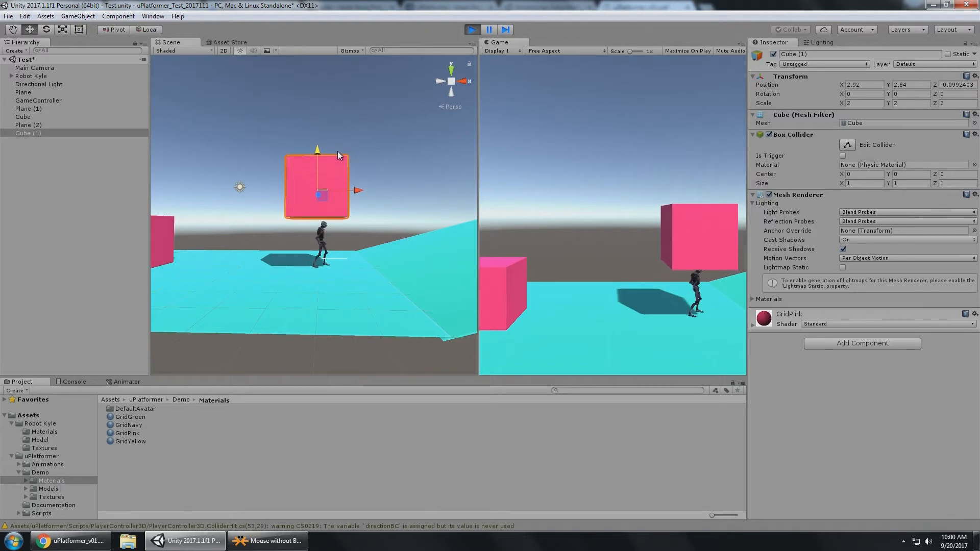
left_click_drag(335, 152, 338, 179, "alt")
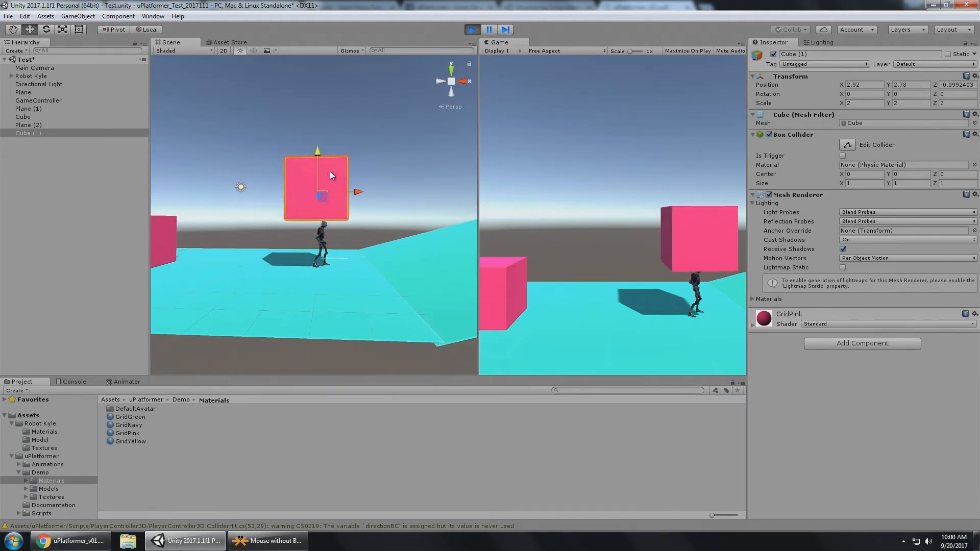
- Move the cube to about X 1.29 and Y 2.6, and crouch-walk the robot beneath it
left_click_drag(354, 194, 310, 194)
left_click_drag(275, 152, 278, 169)
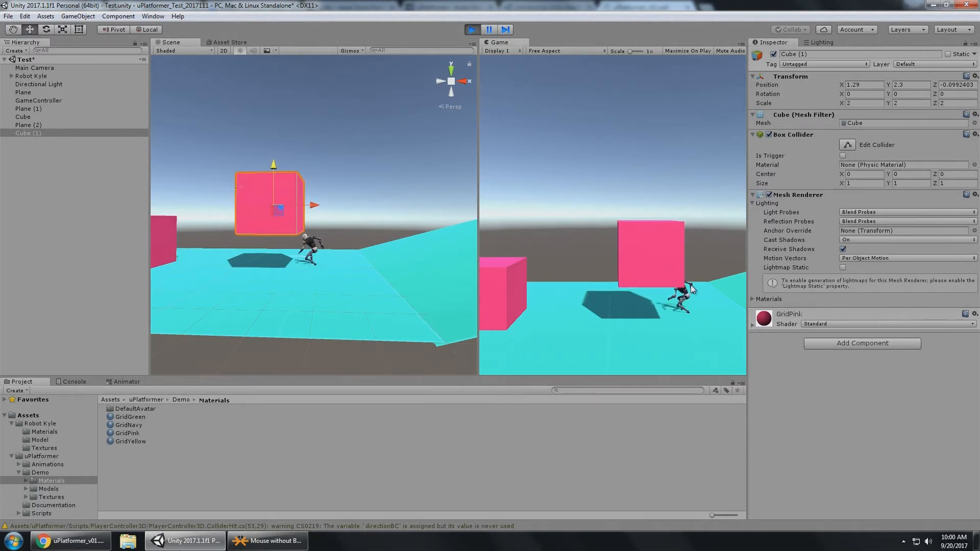
left_click_drag(274, 166, 274, 158)
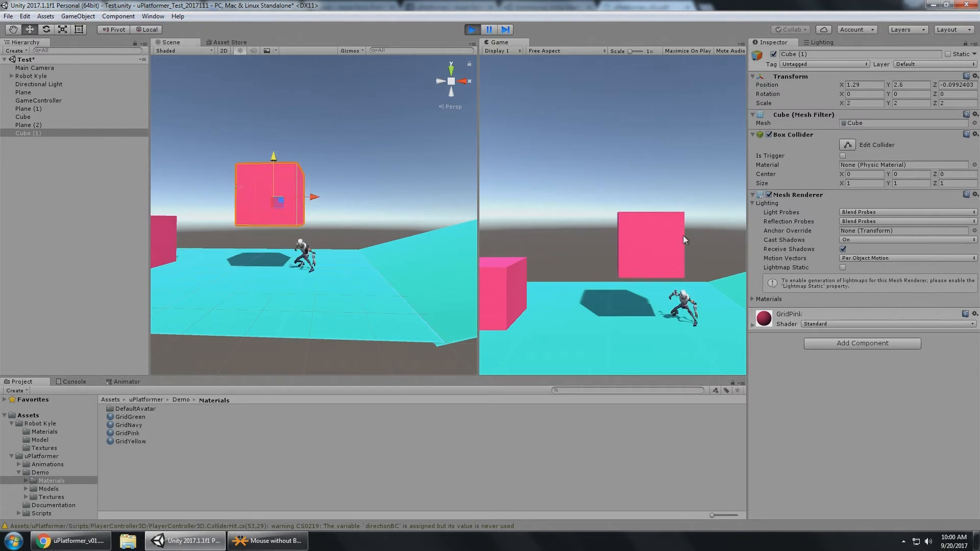
left_click(683, 236)
key("Left")
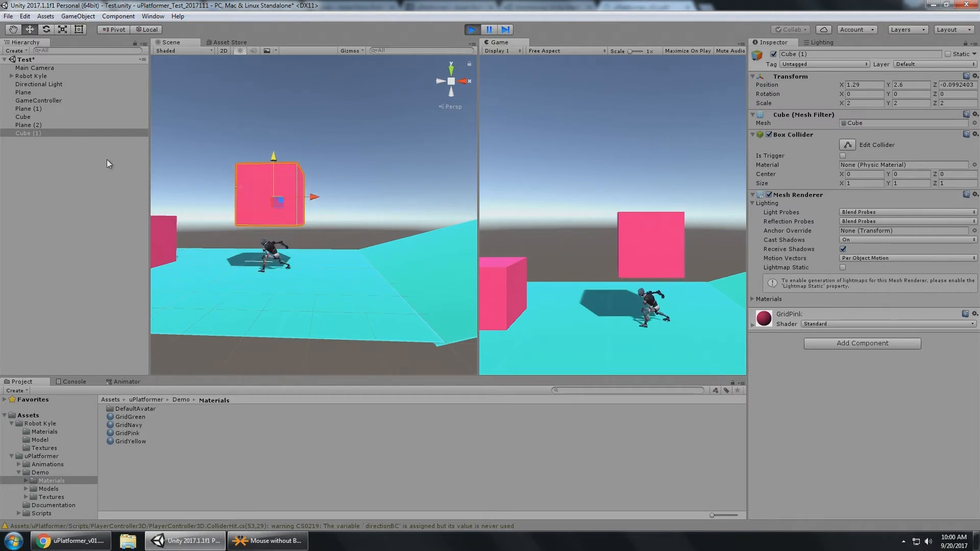
- Set Robot Kyle's Crouching Head Clearance to 1 while it crouches under the cube
left_click(32, 75)
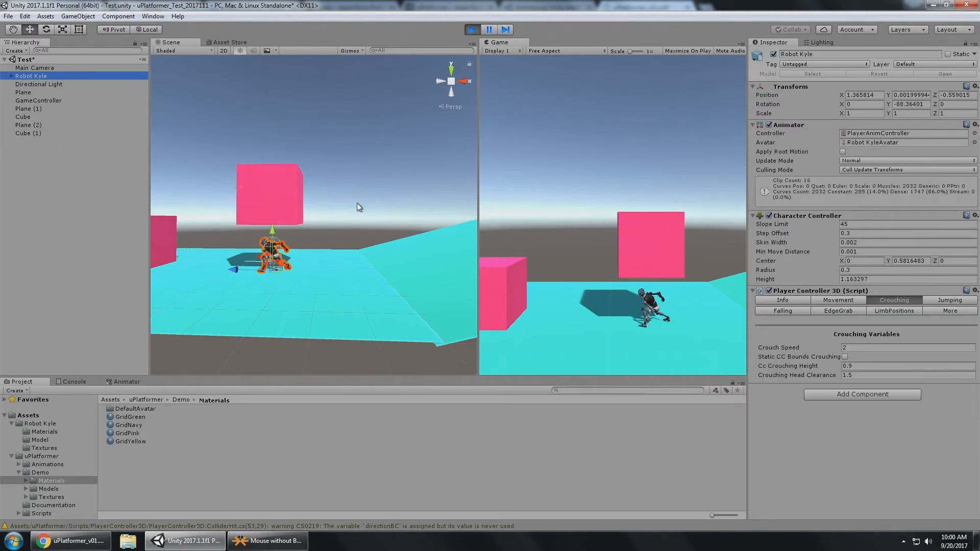
left_click(881, 377)
key("BackSpace")
key("BackSpace")
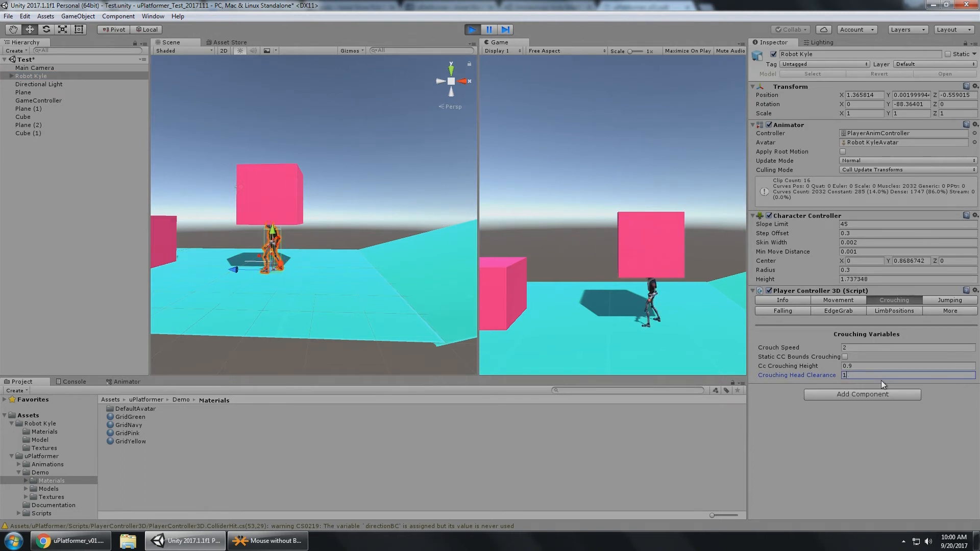
left_click(560, 298)
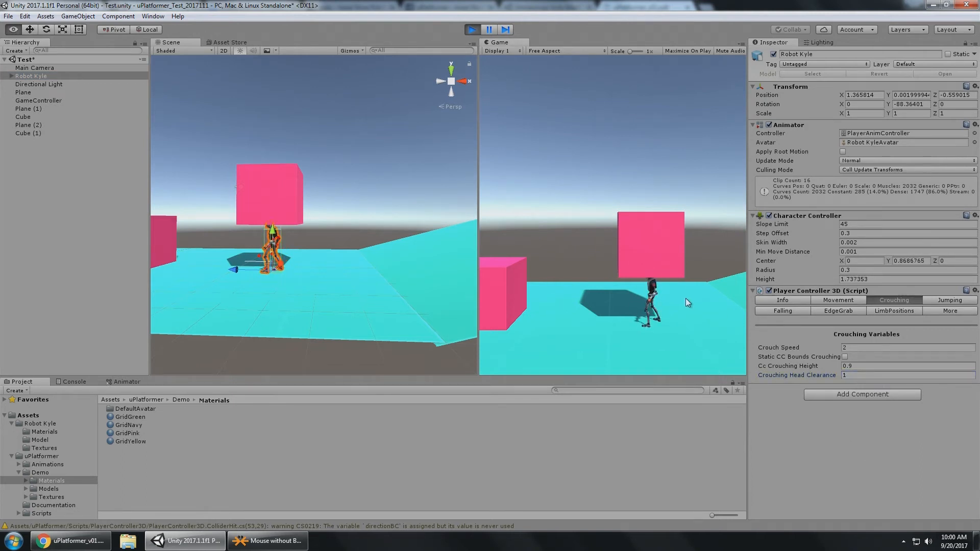
- Set Robot Kyle's Crouching Head Clearance to 1.3 and test crouching under the cube
left_click_drag(356, 211, 255, 225, "alt")
left_click(877, 373)
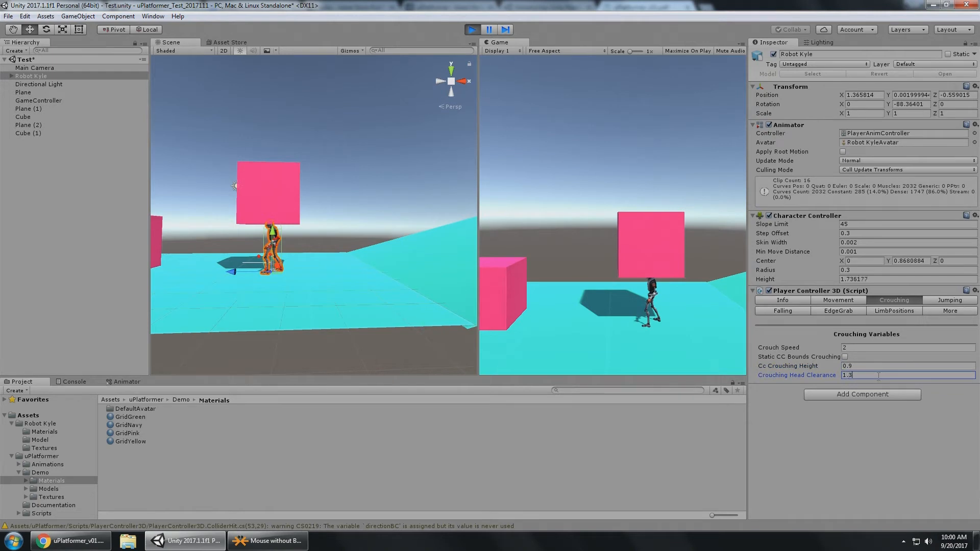
type("1.3")
key("Return")
key("c")
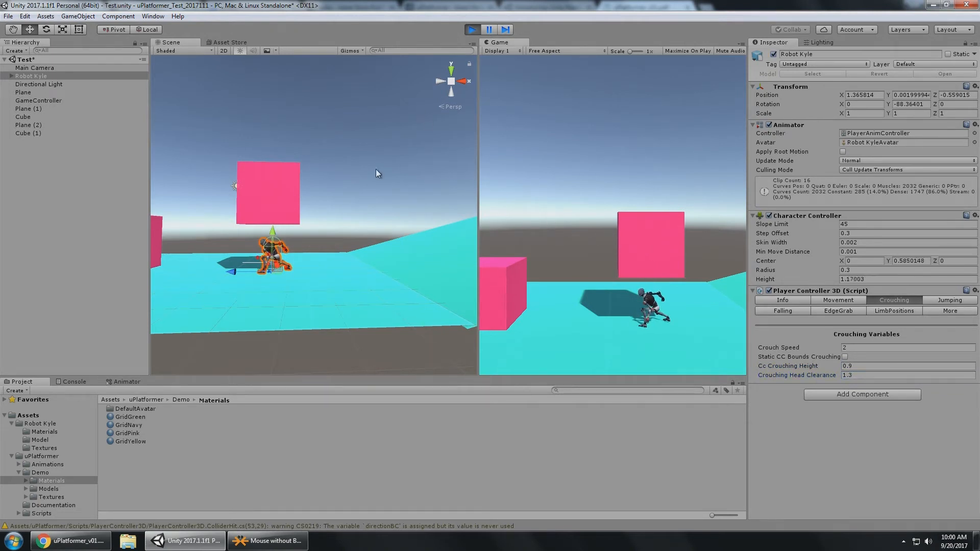
- Raise the cube to about Y 2.64 and examine the clearance above the robot's head
left_click(286, 188)
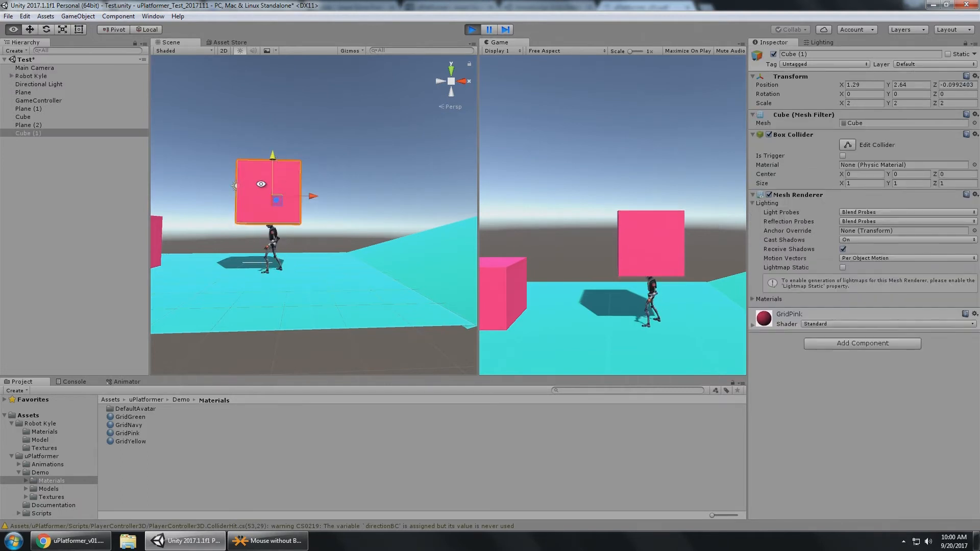
left_click_drag(261, 184, 295, 240, "alt")
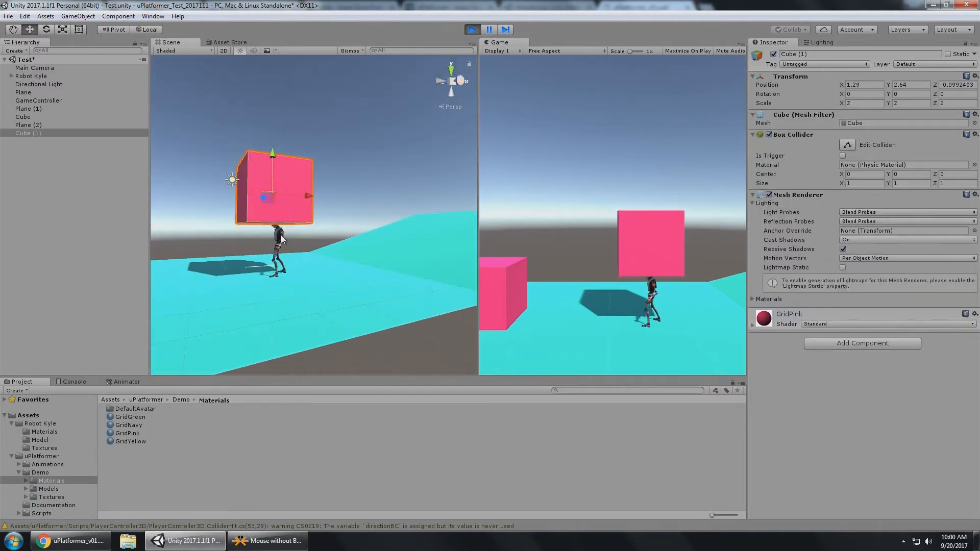
left_click(282, 235)
left_click_drag(288, 195, 349, 139, "alt")
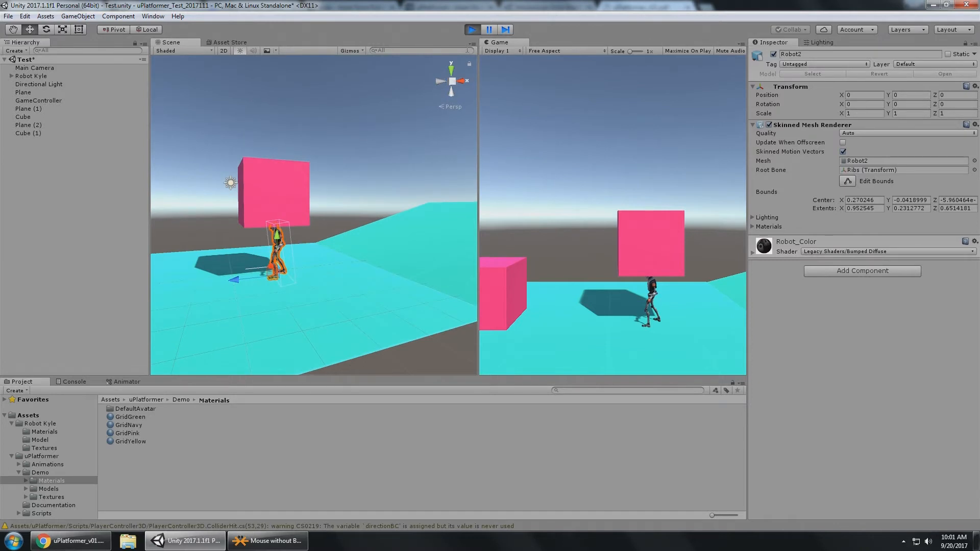
- Stop play mode and open Robot Kyle's crouching variables in the Player Controller 3D script
left_click(472, 30)
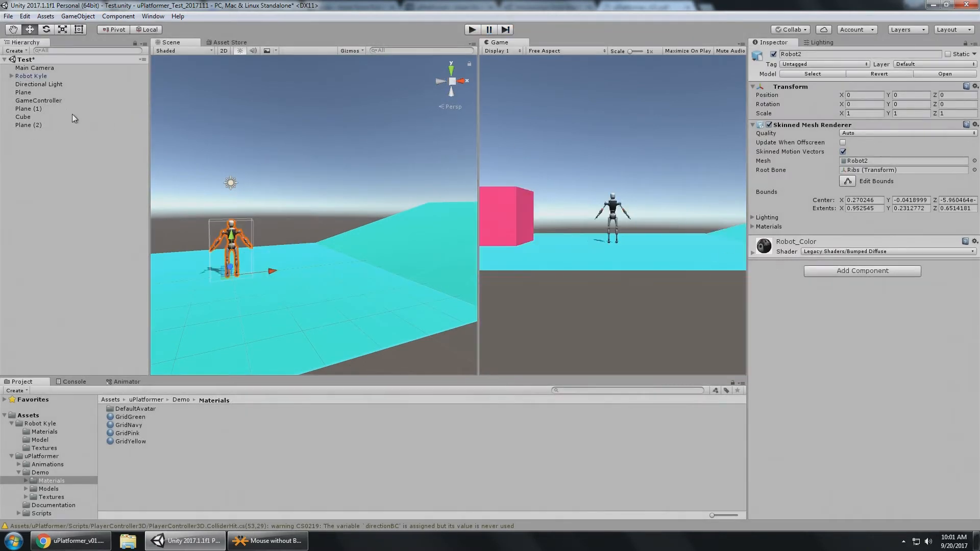
left_click(72, 76)
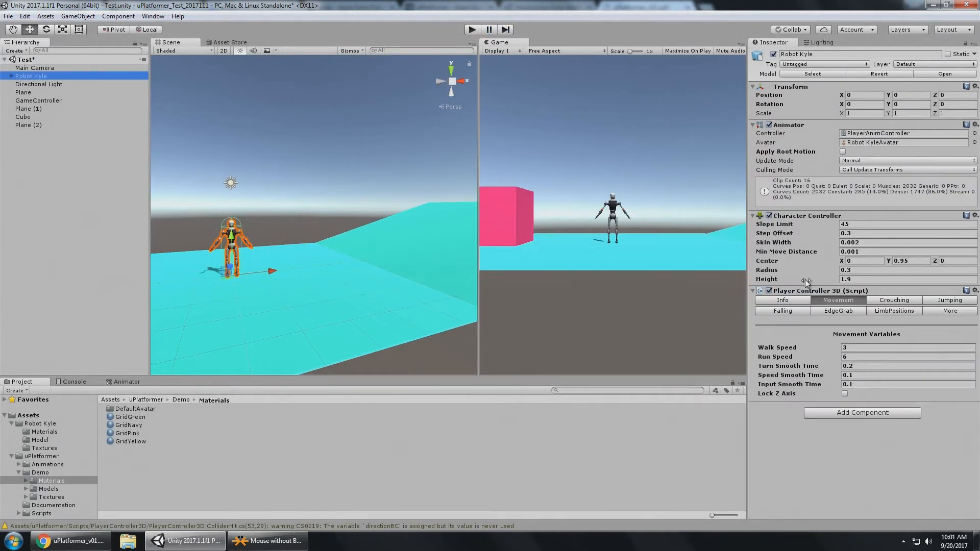
left_click(614, 175, "alt")
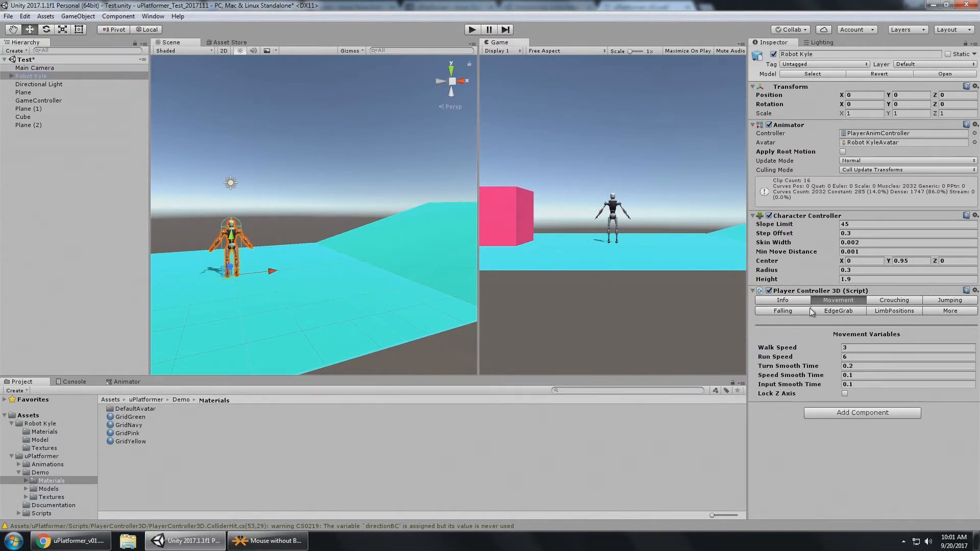
left_click(875, 302)
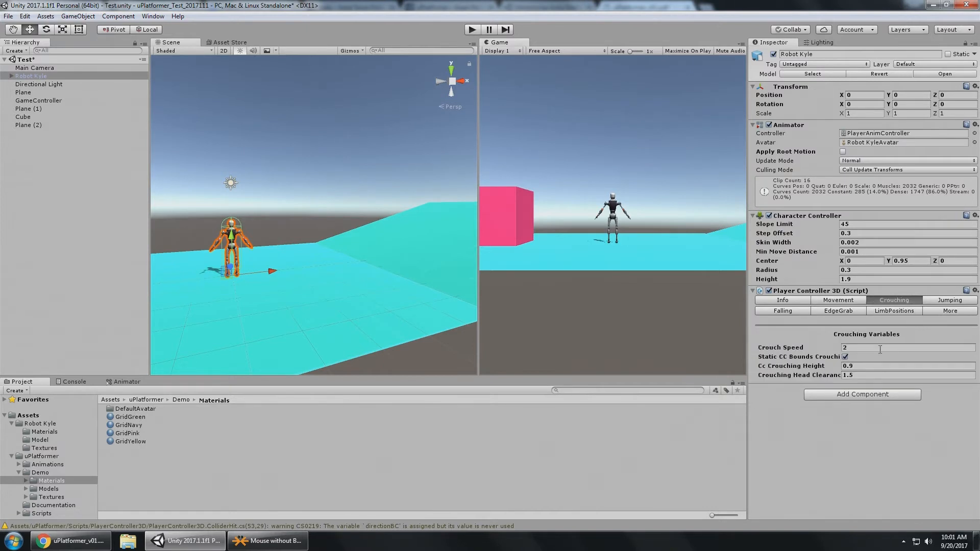
- Check the Jumping section of the uPlatformer_v01 PDF and open Robot Kyle's jumping variables in the Player Controller 3D script
left_click(863, 378)
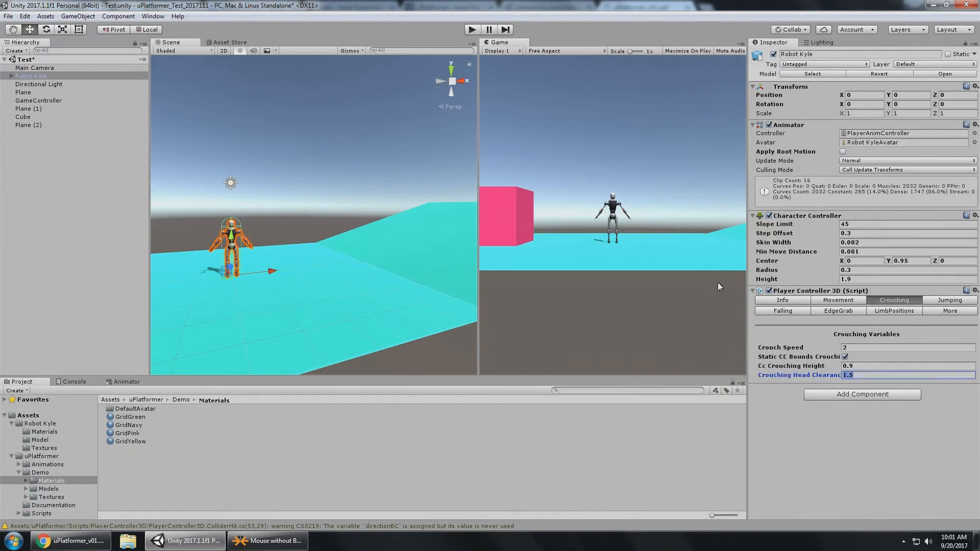
left_click_drag(746, 254, 728, 254)
left_click(71, 541)
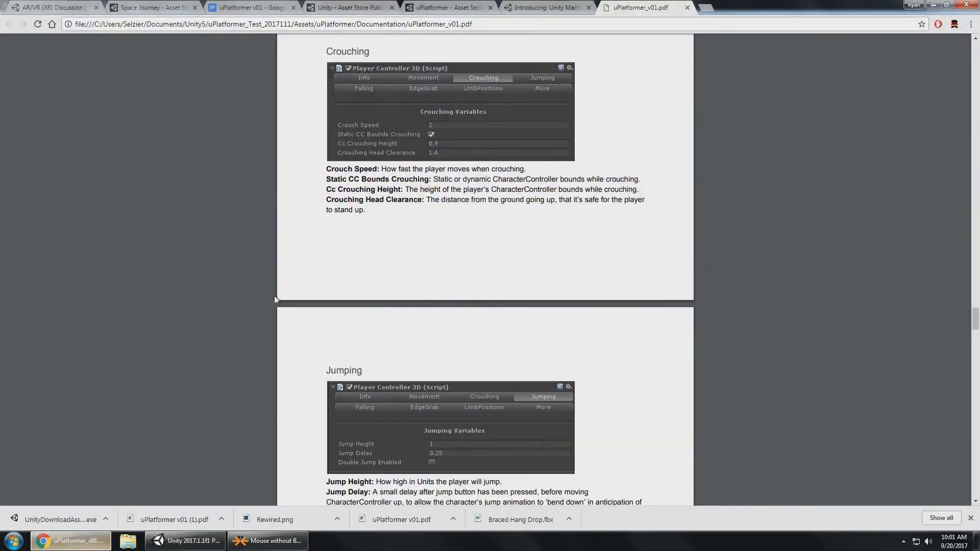
scroll(274, 296, "down", 8)
key("alt+Tab")
left_click(949, 294)
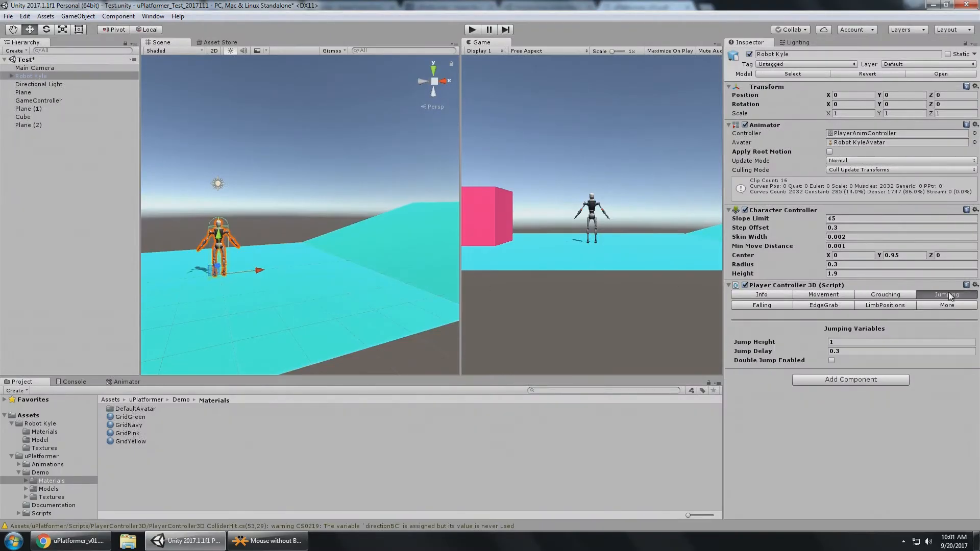
- Start play mode and add a new cube to the scene with its Y position set to 0.5
key("ctrl+p")
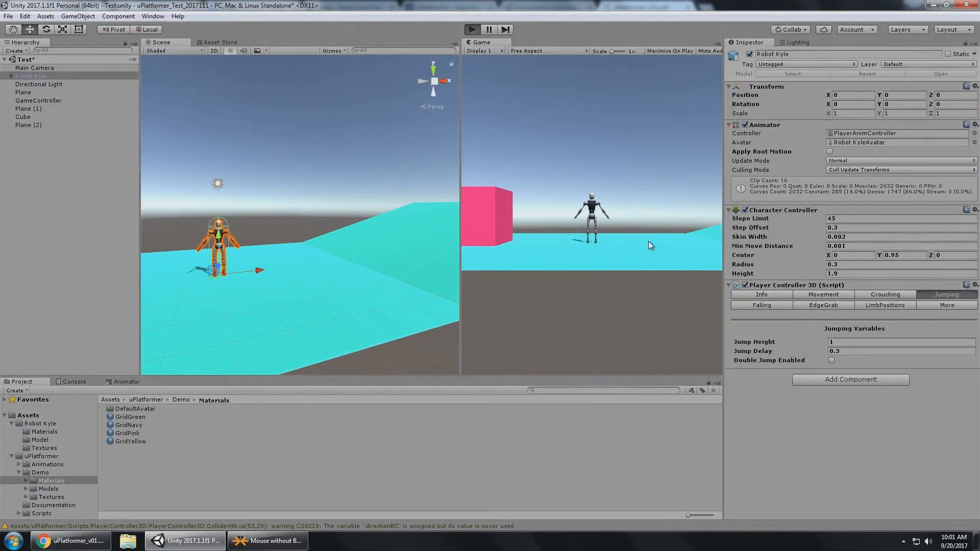
left_click(44, 165)
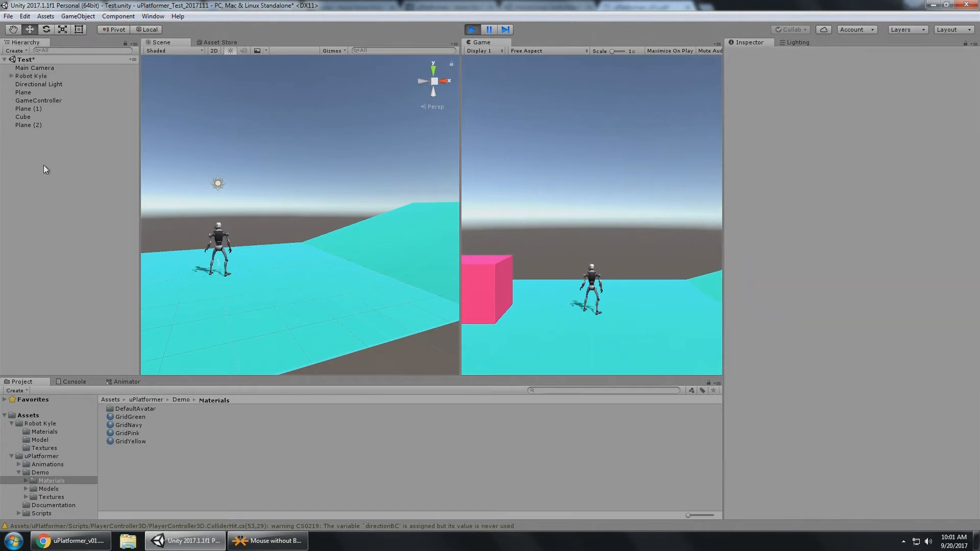
right_click(40, 172)
mouse_move(96, 271)
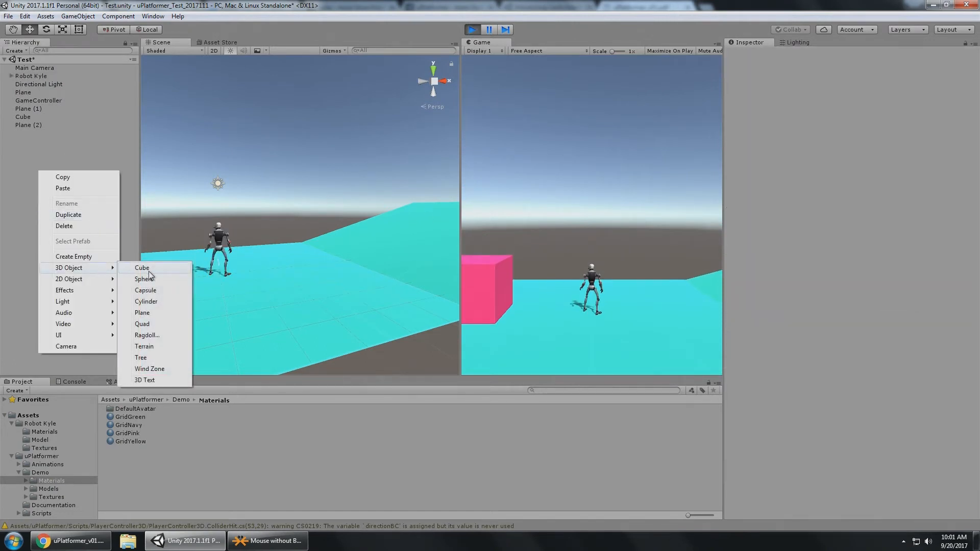
left_click(148, 271)
key("f")
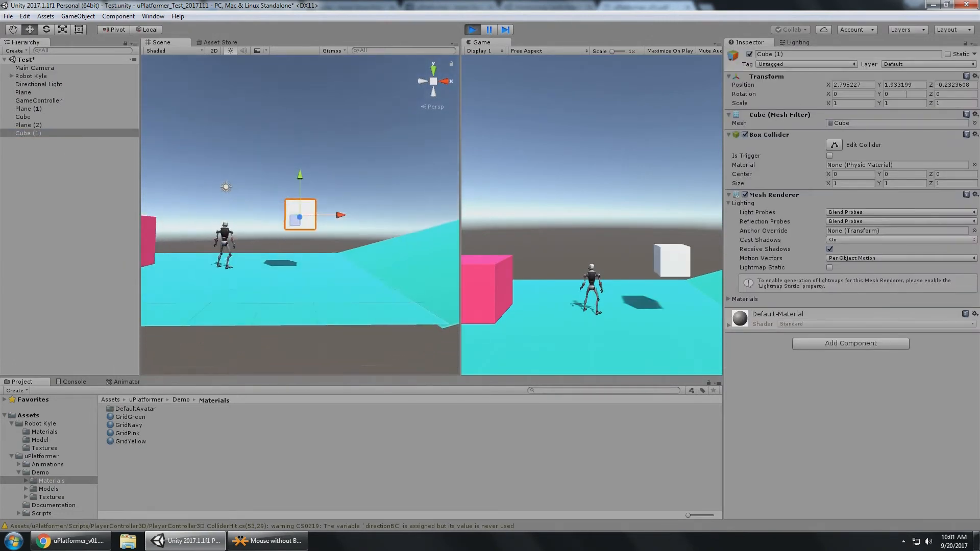
type(".5")
key("BackSpace")
type(".5")
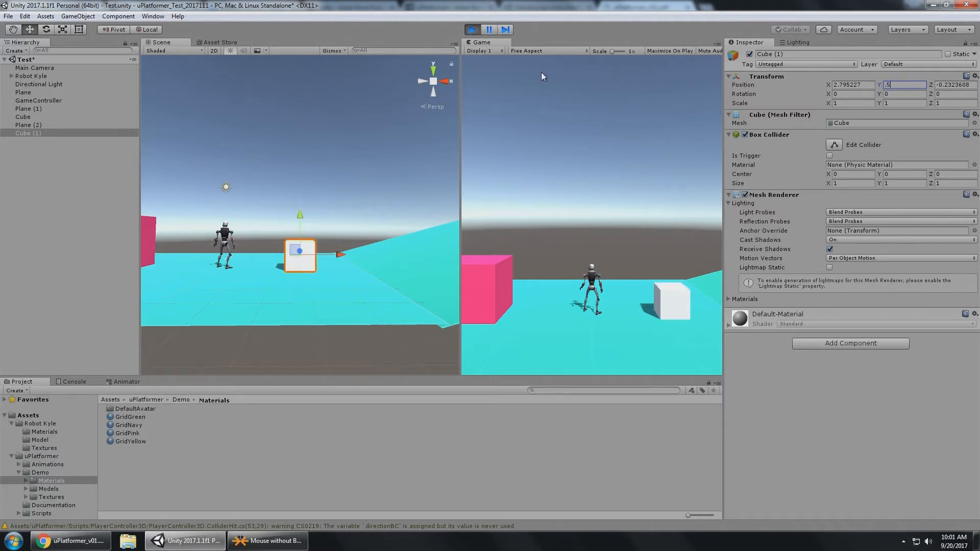
- Select Robot Kyle and walk it up against the side of the new white cube
left_click_drag(278, 153, 306, 222, "alt")
left_click(47, 94)
left_click(38, 78)
left_click(667, 278)
key("d")
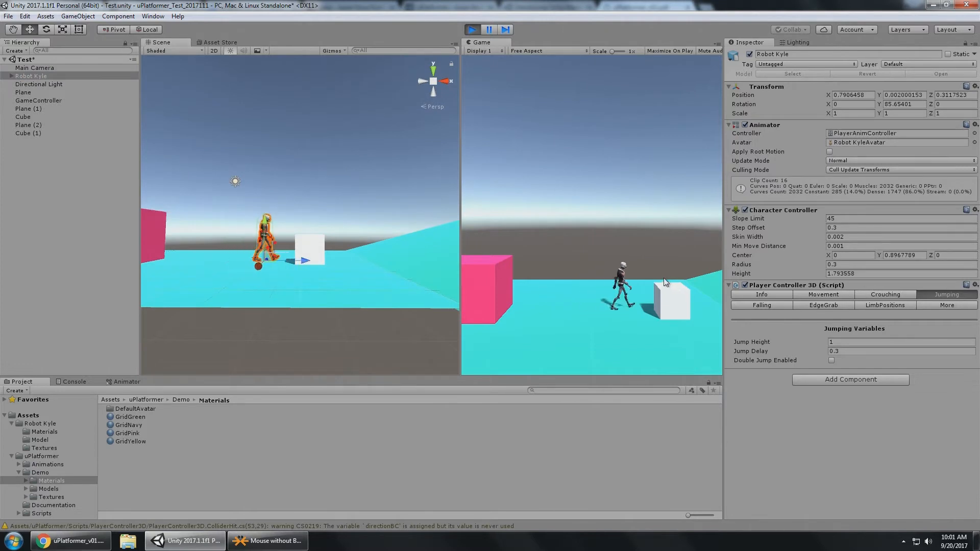
key("a")
key("s")
key("d")
key("a")
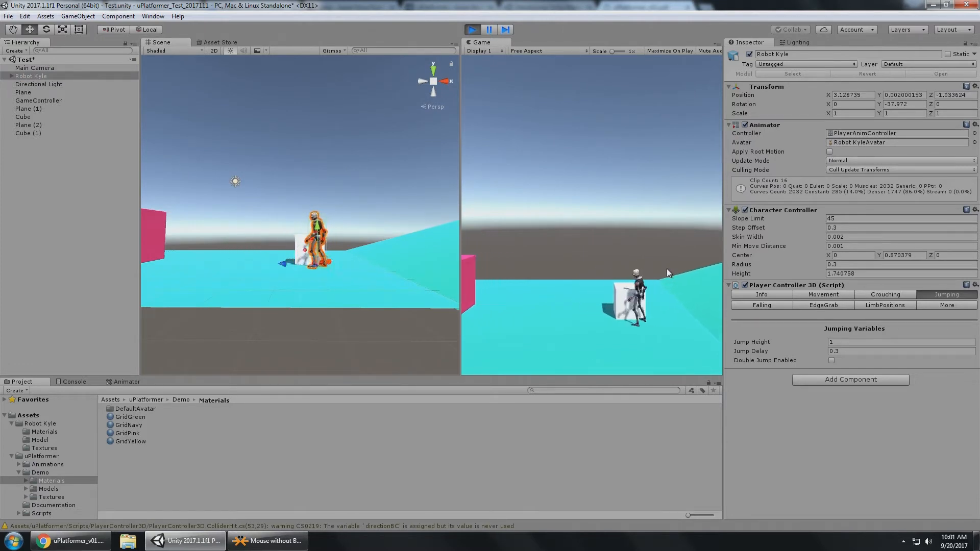
key("d")
- Make Robot Kyle jump beside the cube, pausing mid-jump to compare its feet with the cube's top before resuming play
left_click(829, 342)
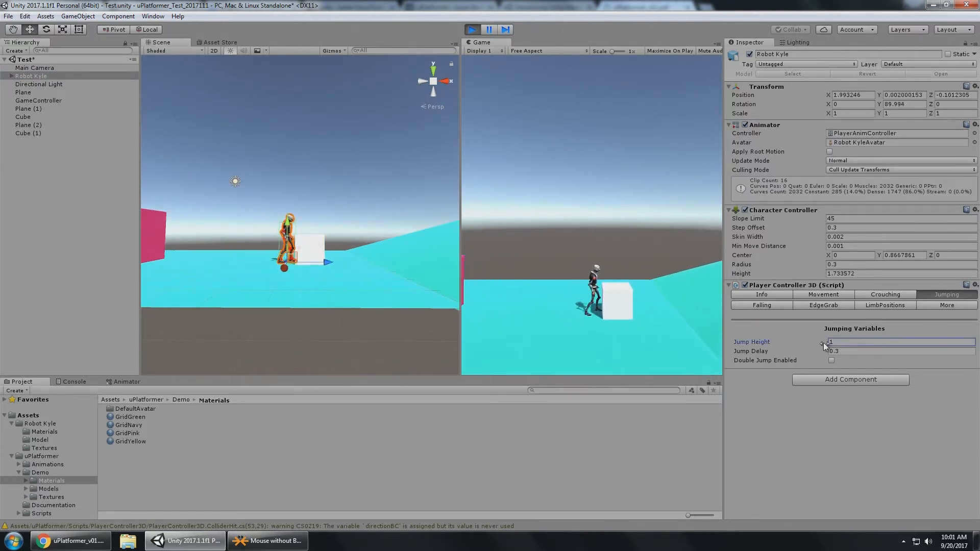
left_click(581, 184)
key("space")
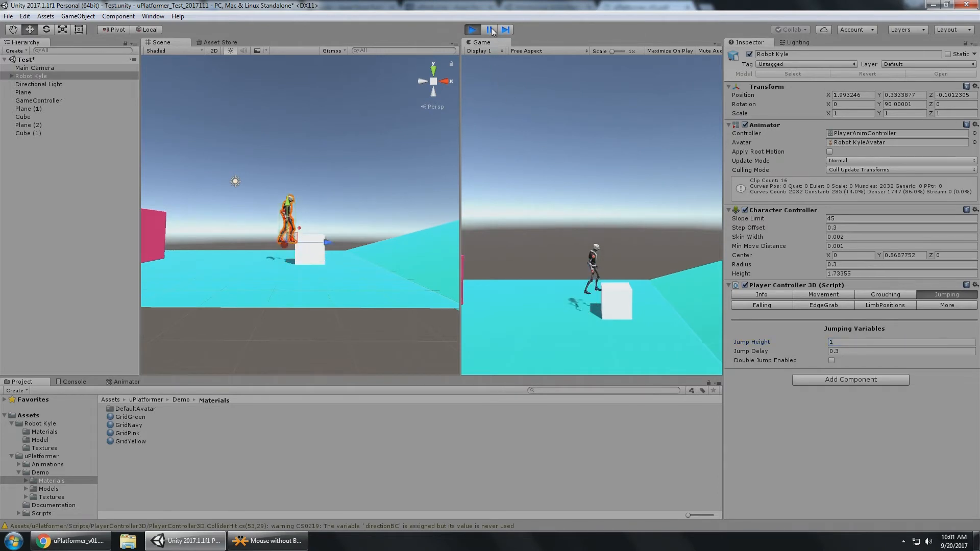
left_click(490, 31)
scroll(340, 200, "up", 10)
left_click_drag(337, 226, 338, 194, "alt")
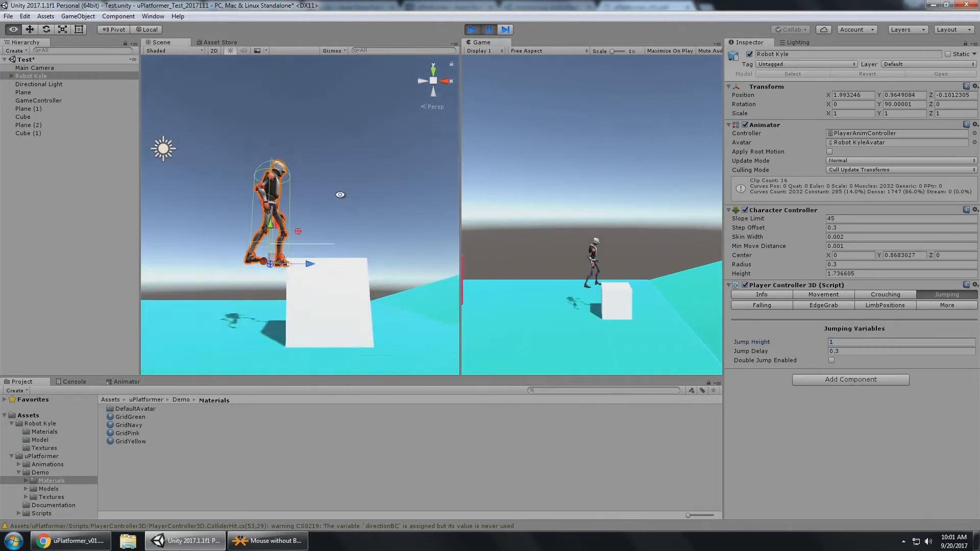
middle_click_drag(339, 195, 372, 173)
left_click_drag(372, 173, 361, 182, "alt")
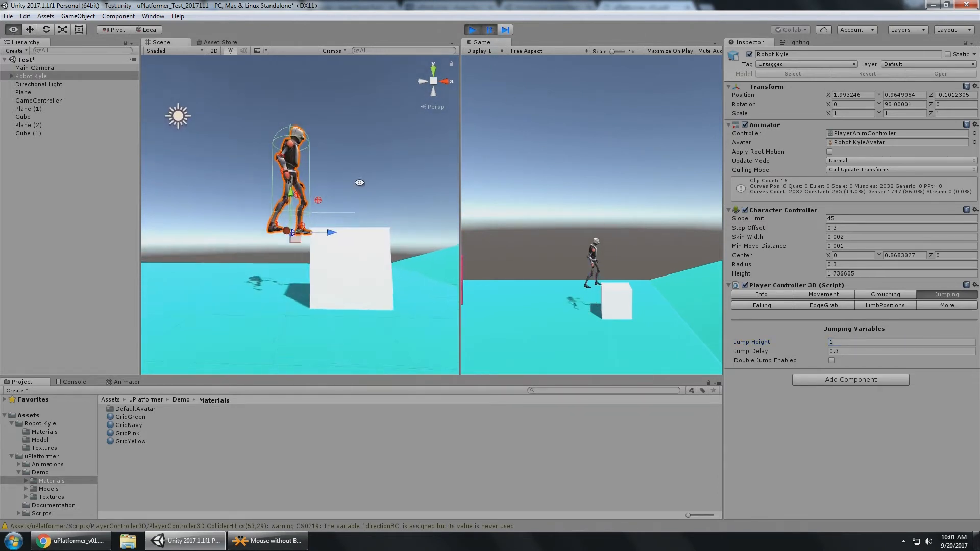
left_click(506, 32)
left_click(506, 31)
left_click(490, 31)
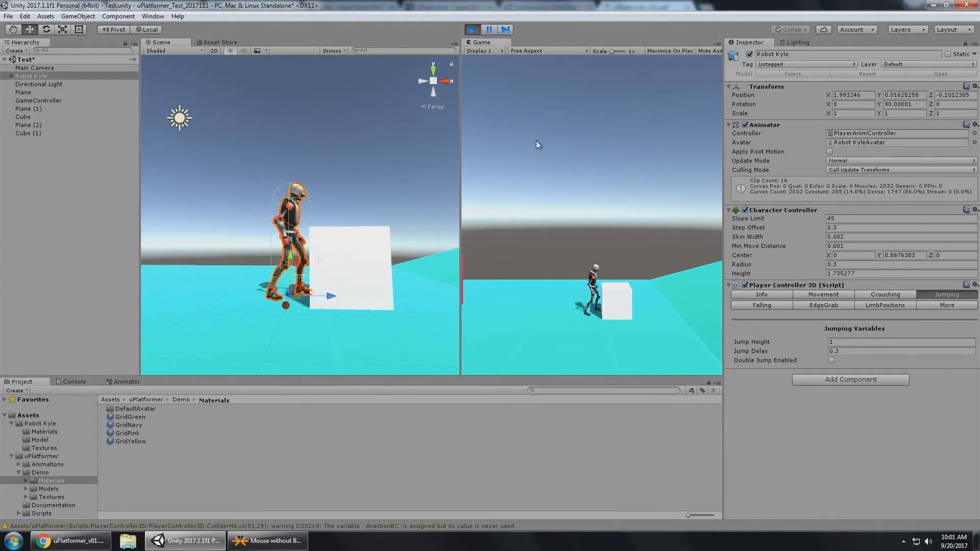
- Test jumping Robot Kyle over the white cube and return it to the cube's near side
left_click(605, 240)
key("space")
key("d")
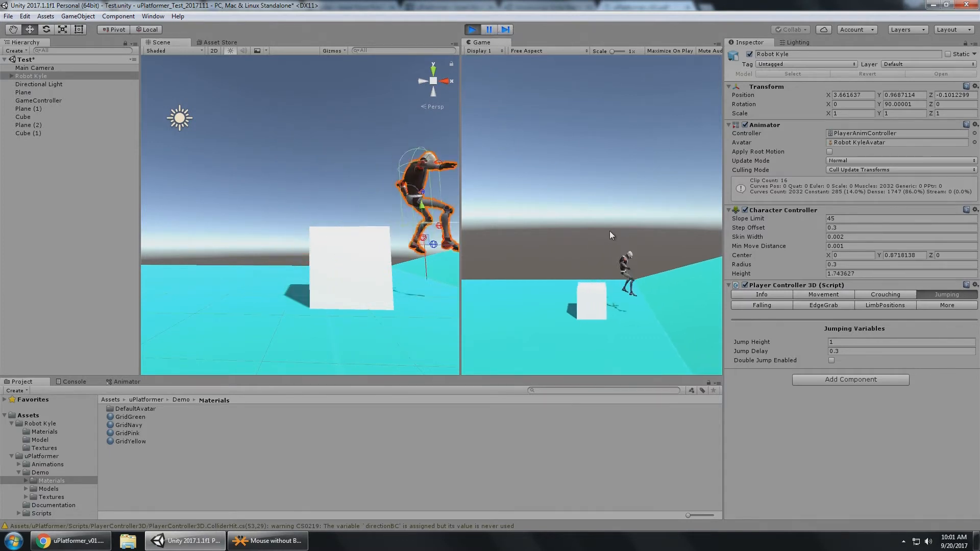
key("a")
key("space")
key("d")
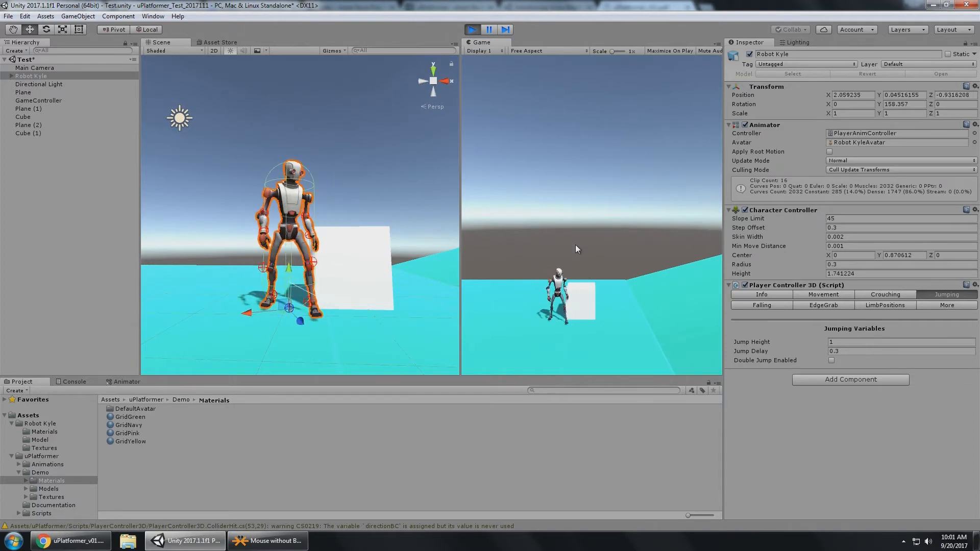
- Duplicate the white cube and raise the copy to Y 1.53, stacked on the original
scroll(365, 225, "down", 5)
left_click(341, 248)
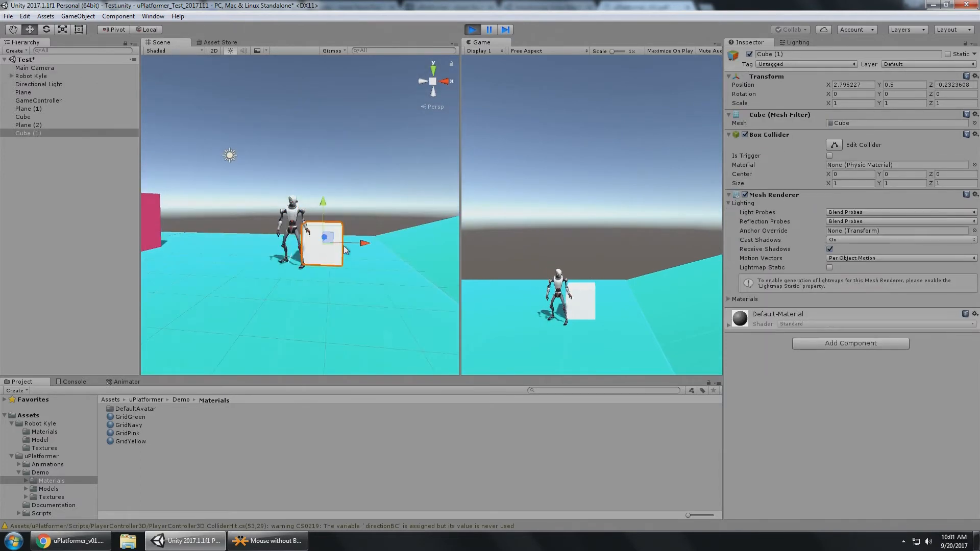
key("ctrl+d")
left_click_drag(324, 210, 324, 172)
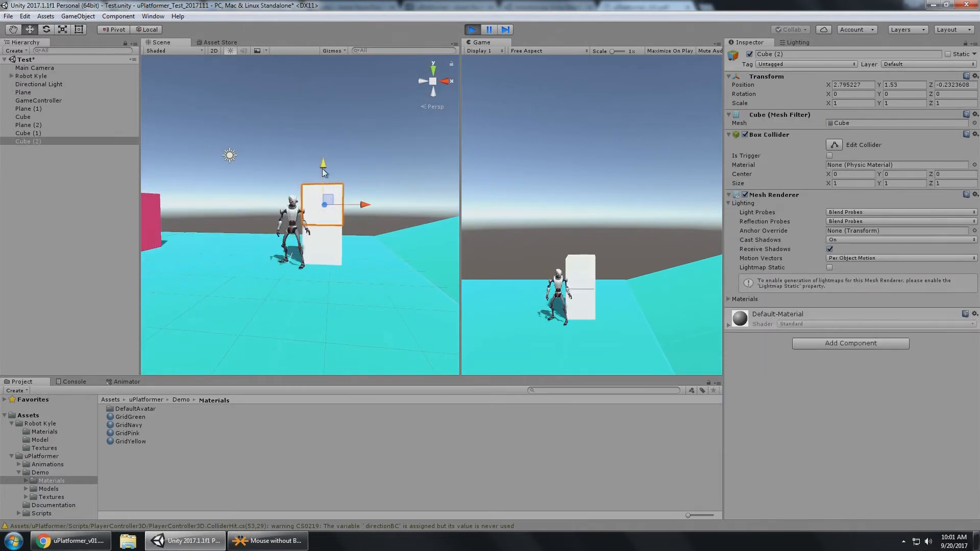
- Set Robot Kyle's Jump Height to 2
left_click(39, 84)
left_click(31, 75)
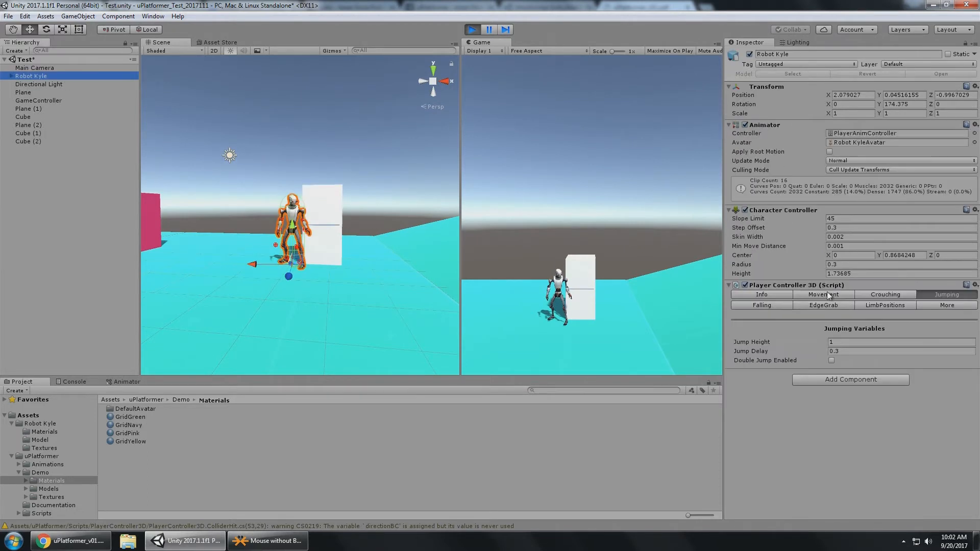
left_click(855, 342)
type("2")
left_click(856, 352)
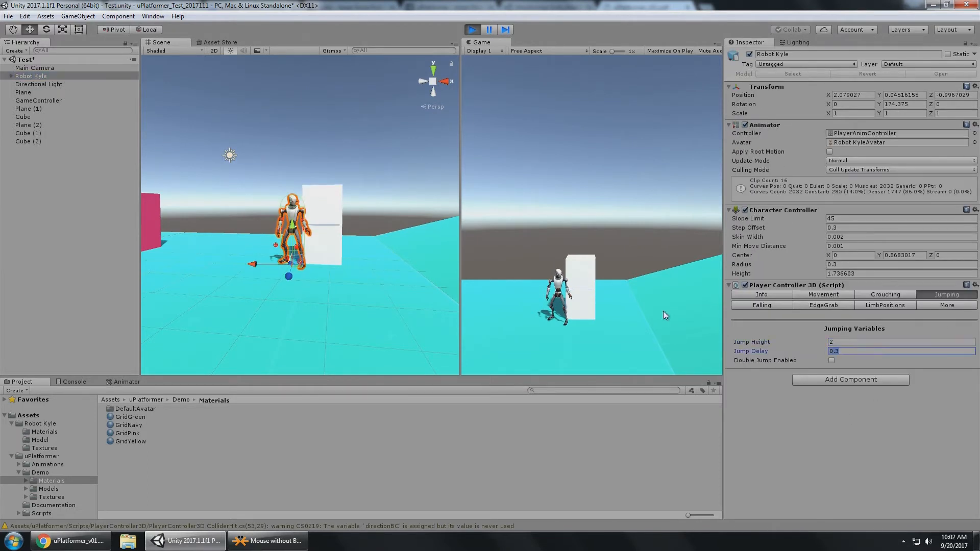
- Walk Robot Kyle up to the two stacked cubes and test a jump against them
left_click(663, 311)
key("a")
key("w")
key("d")
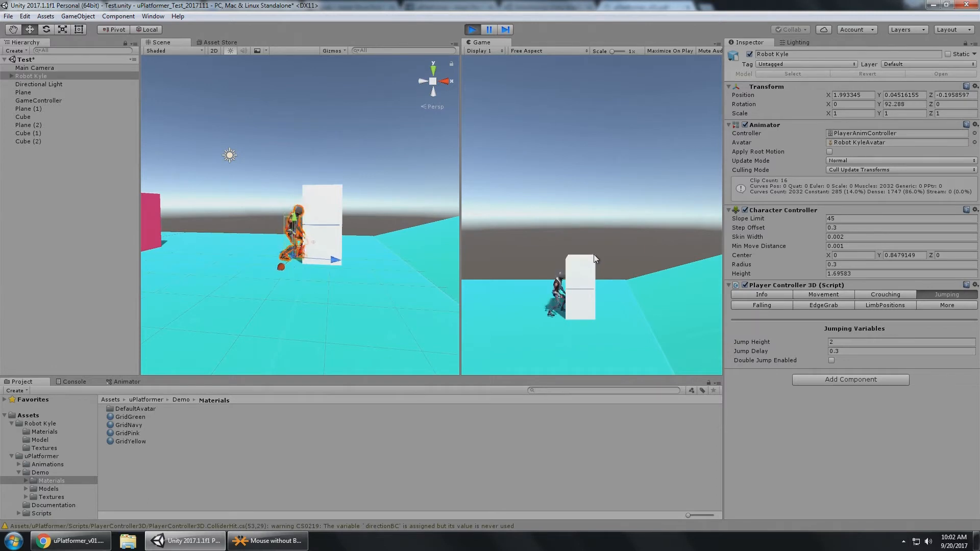
key("space")
key("a")
key("d")
key("s")
key("a")
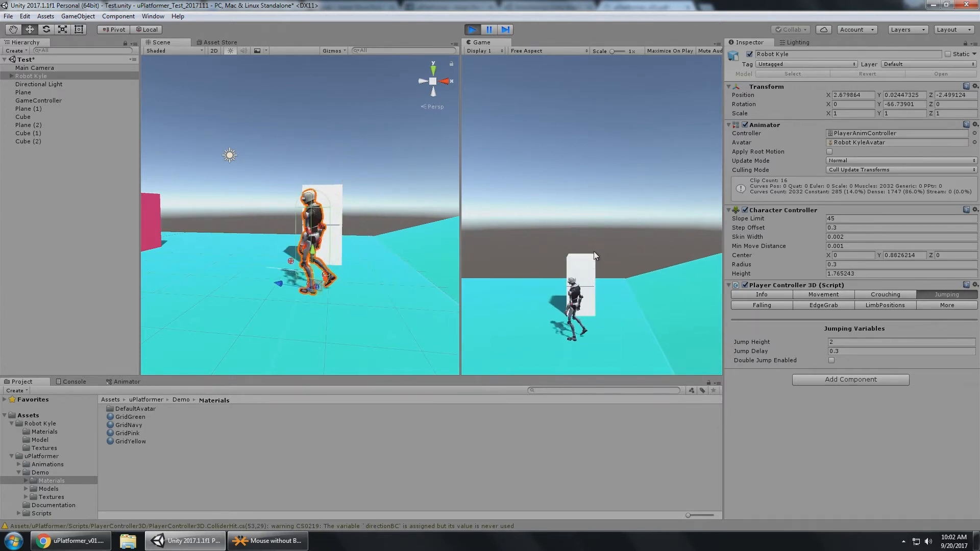
- Reposition Robot Kyle around the stacked cubes and jump it onto the top of the stack
key("w")
key("a")
key("w")
key("space")
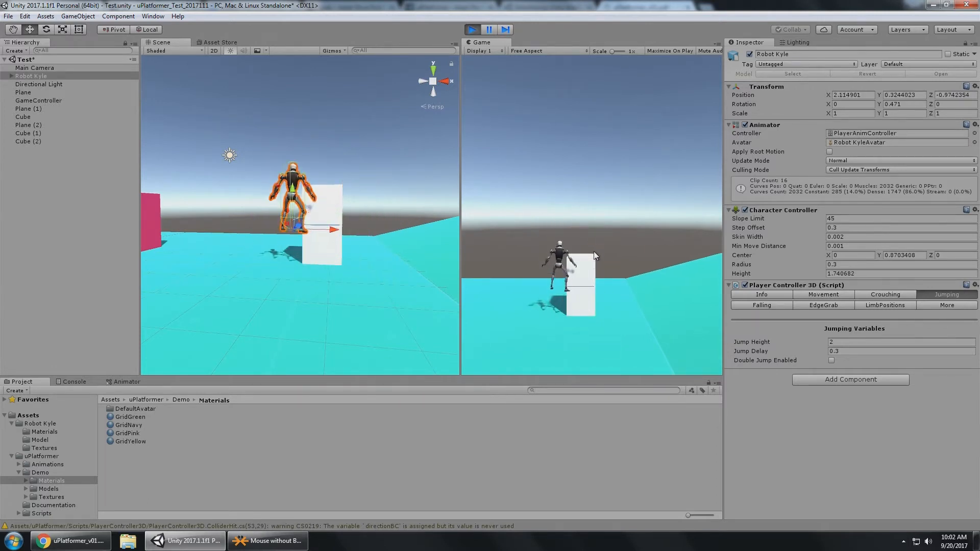
key("d")
key("s")
key("a")
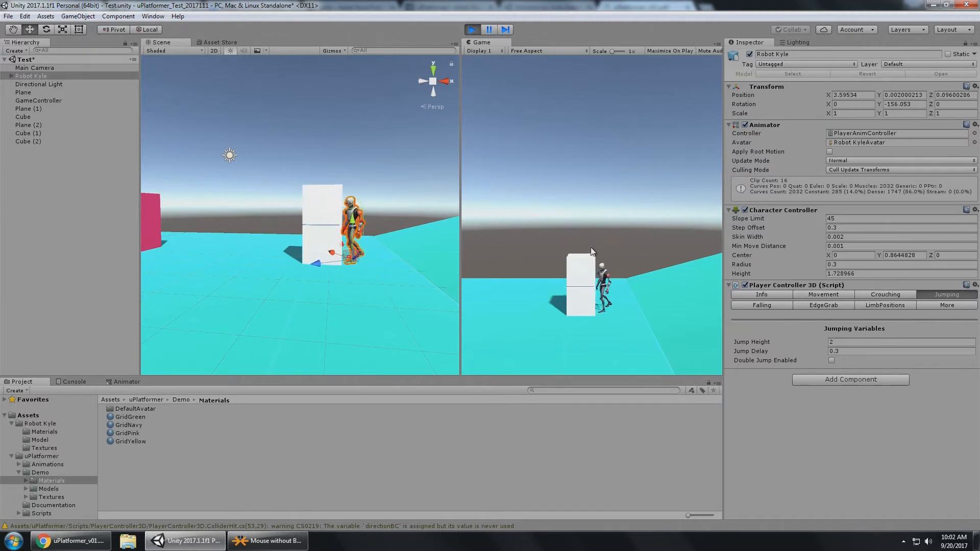
key("space")
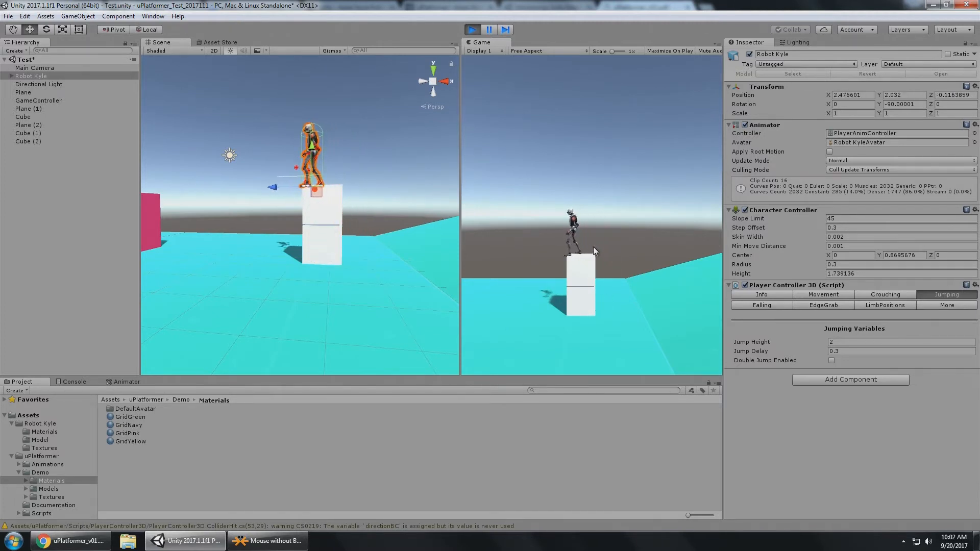
- Set Robot Kyle's Jump Delay to 0.3
left_click(847, 351)
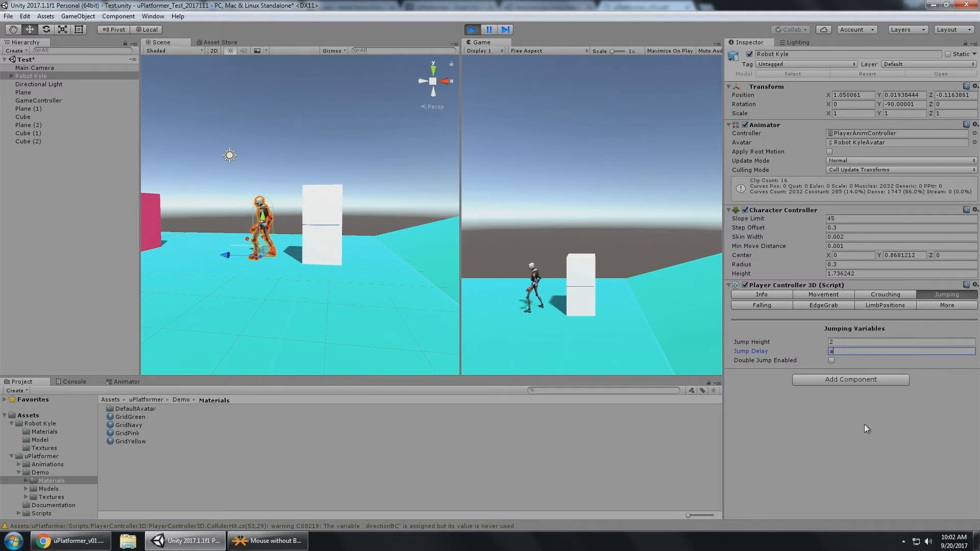
type("a")
key("Return")
left_click(871, 354)
type("0.3")
key("Return")
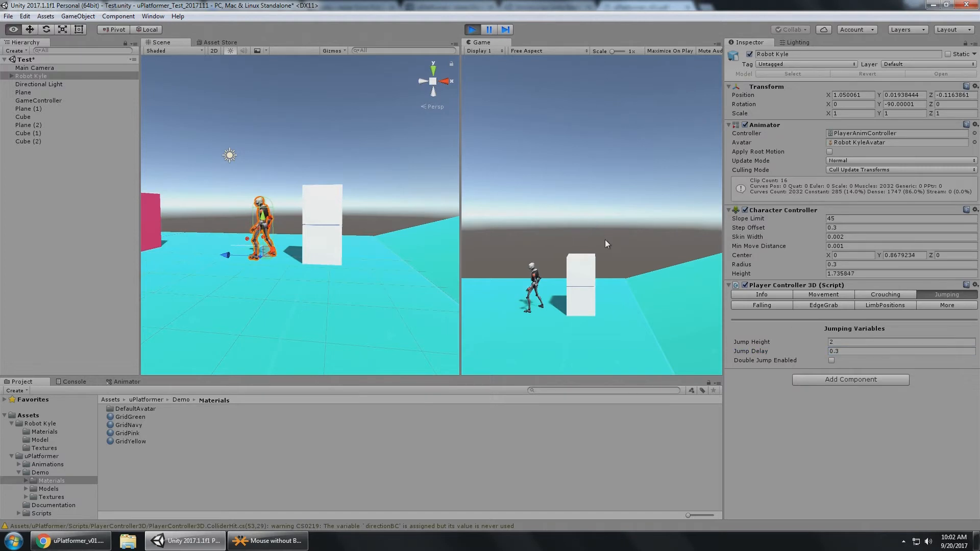
- Walk Robot Kyle clear of the stacked cubes and pause play just after triggering a jump
left_click(581, 228)
key("a")
key("s")
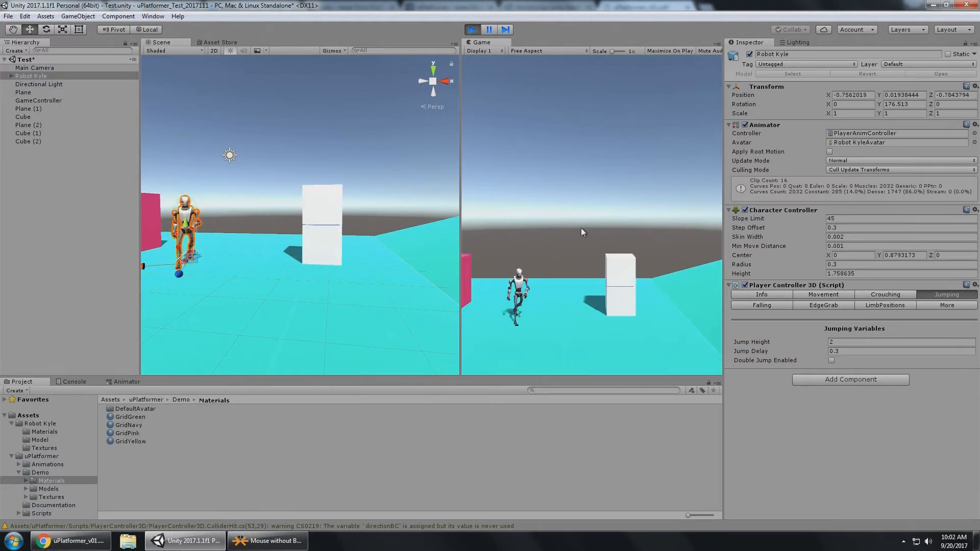
key("d")
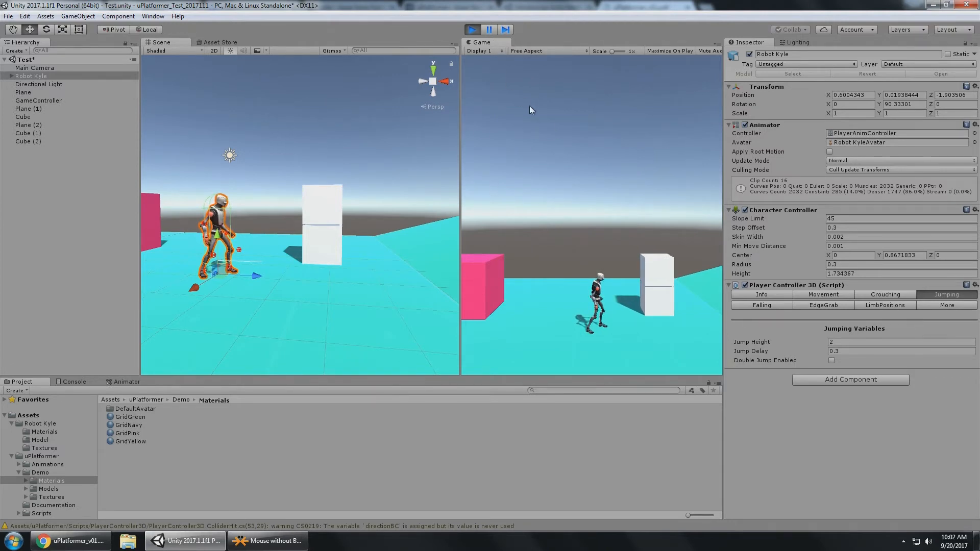
key("space")
left_click(491, 30)
key("alt")
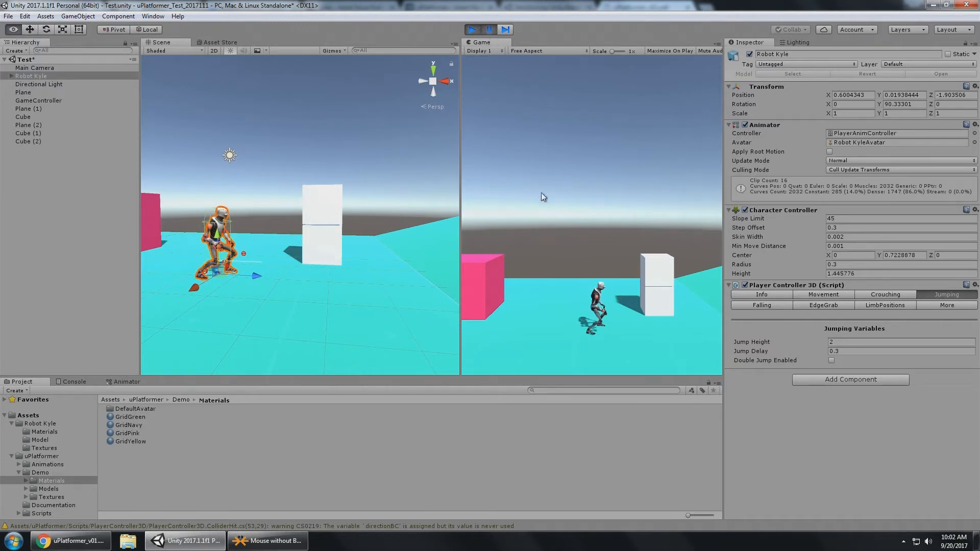
left_click_drag(324, 160, 363, 136, "alt")
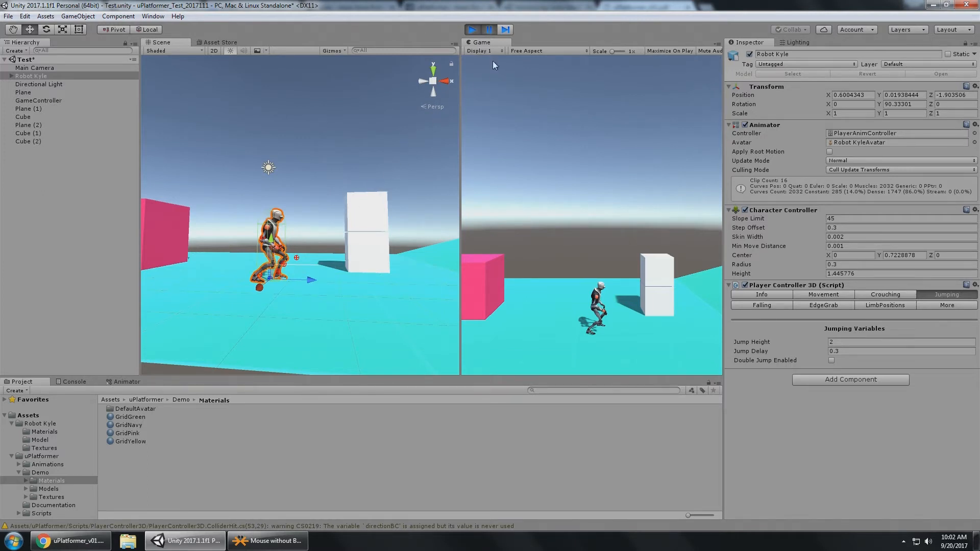
- Advance the paused game frame by frame to examine how Robot Kyle's jump winds up before lifting off
left_click(506, 30)
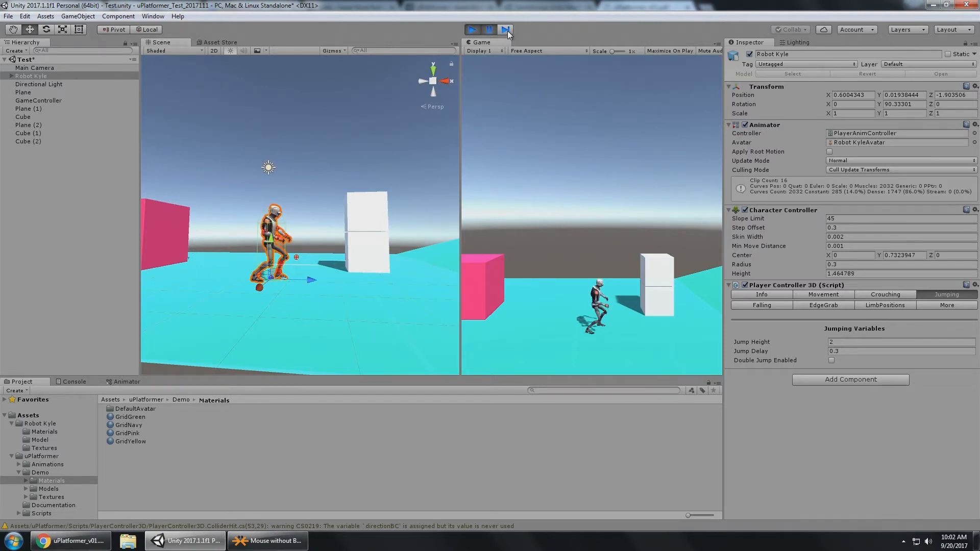
left_click(506, 30)
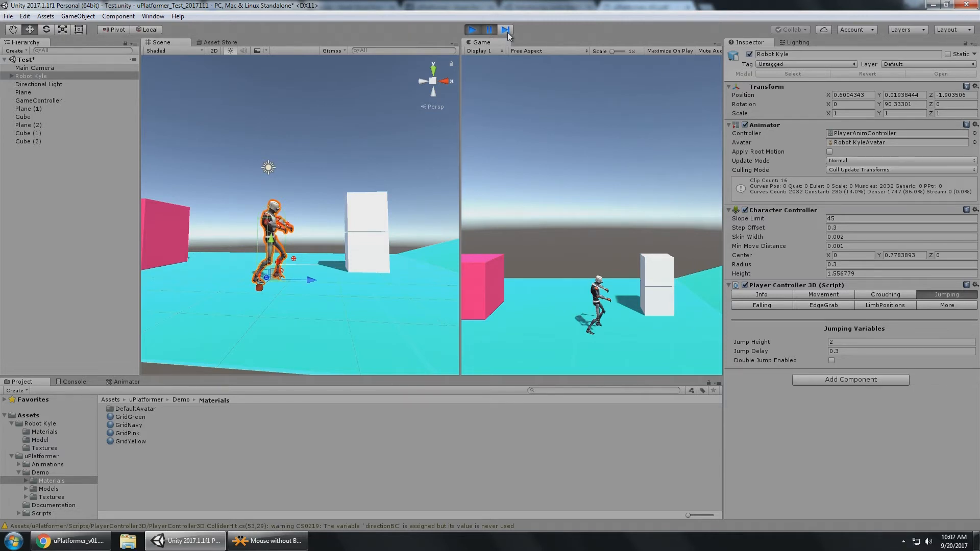
left_click(505, 29)
left_click(505, 29)
left_click(505, 29)
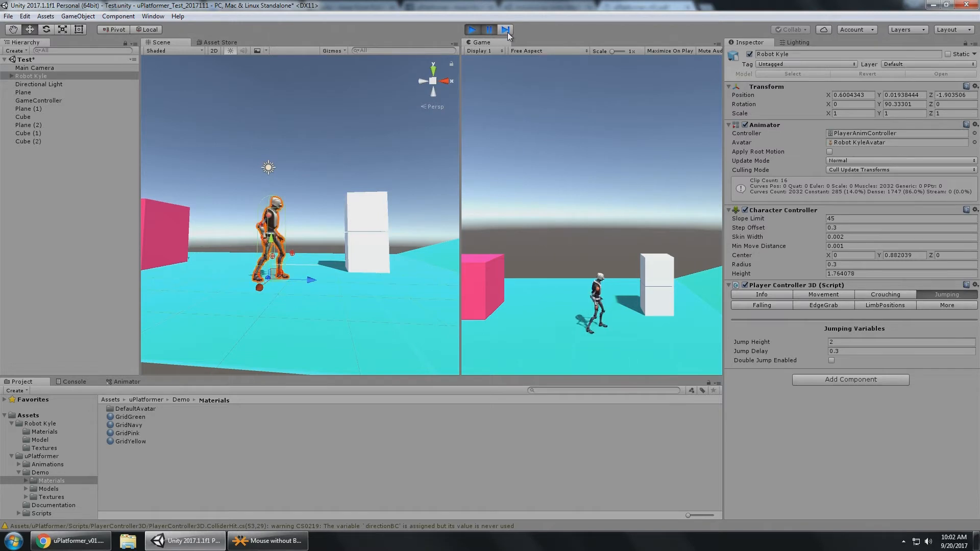
left_click(505, 30)
left_click(505, 30)
left_click(505, 29)
left_click(505, 30)
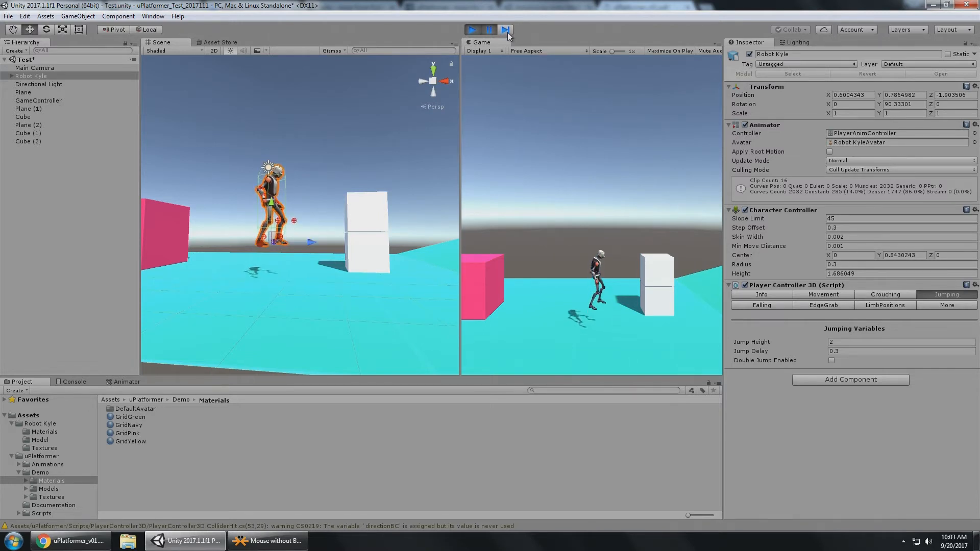
- Resume play, repeat Robot Kyle's jump in place, and pause again just after triggering a jump
left_click(488, 31)
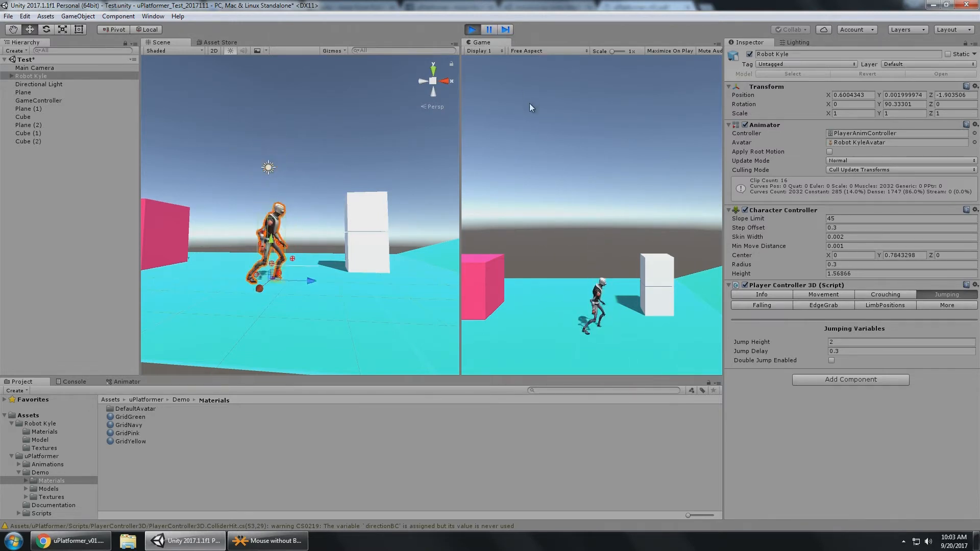
key("space")
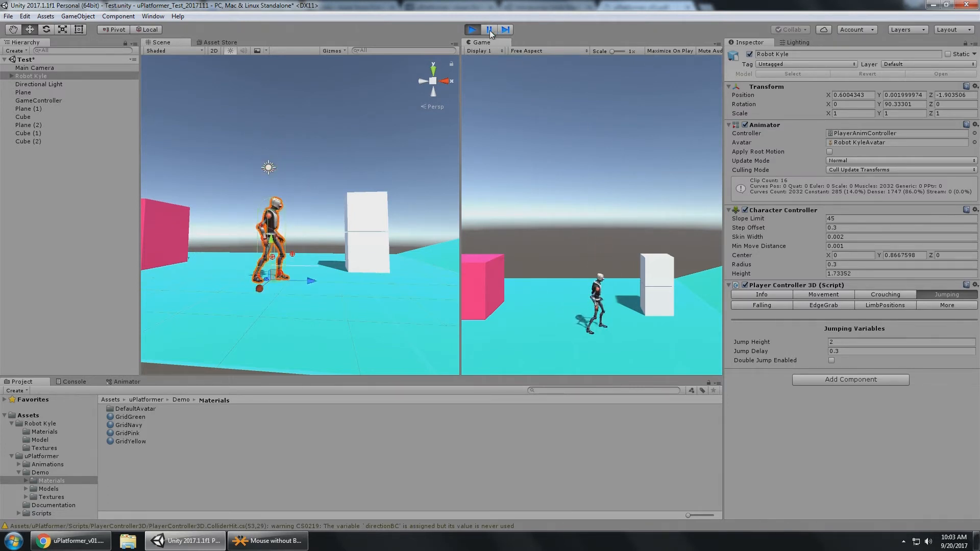
key("space")
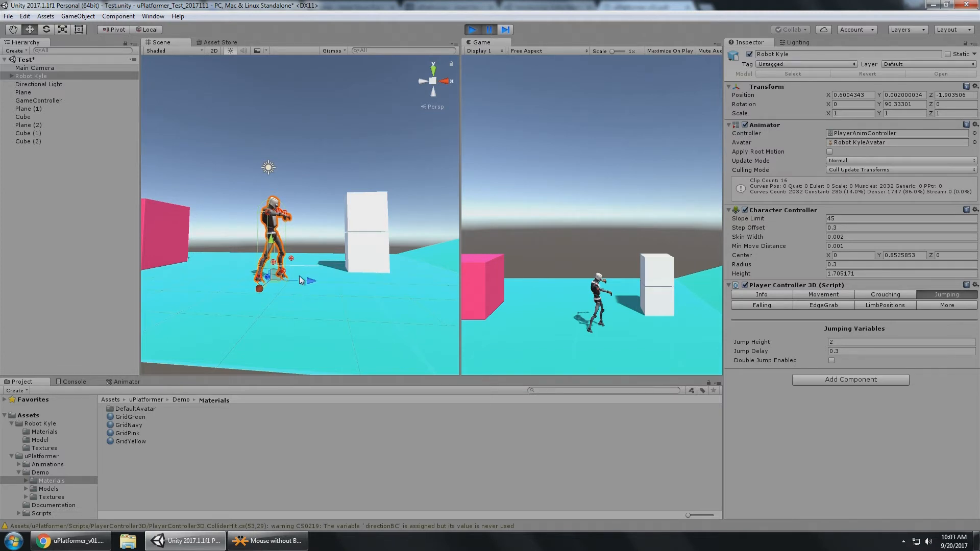
key("space")
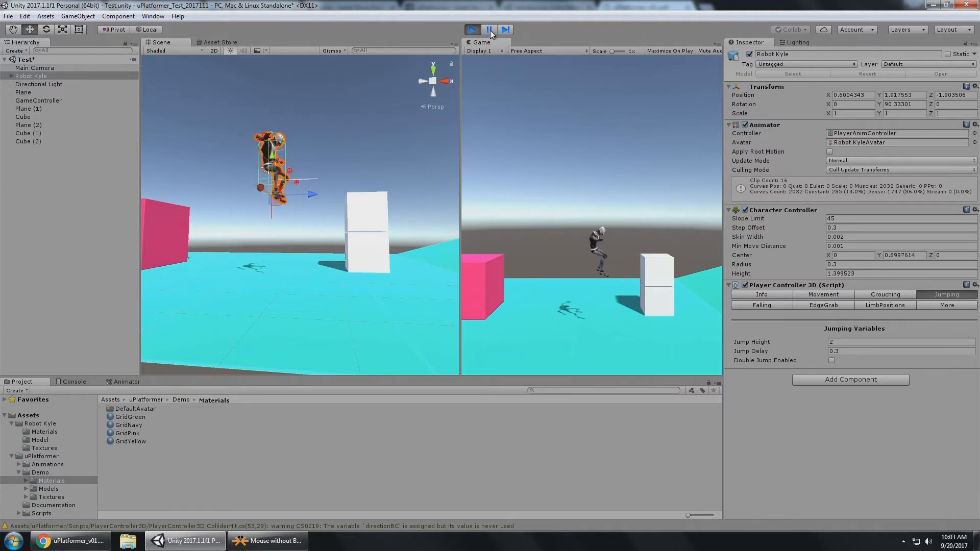
key("space")
left_click(490, 30)
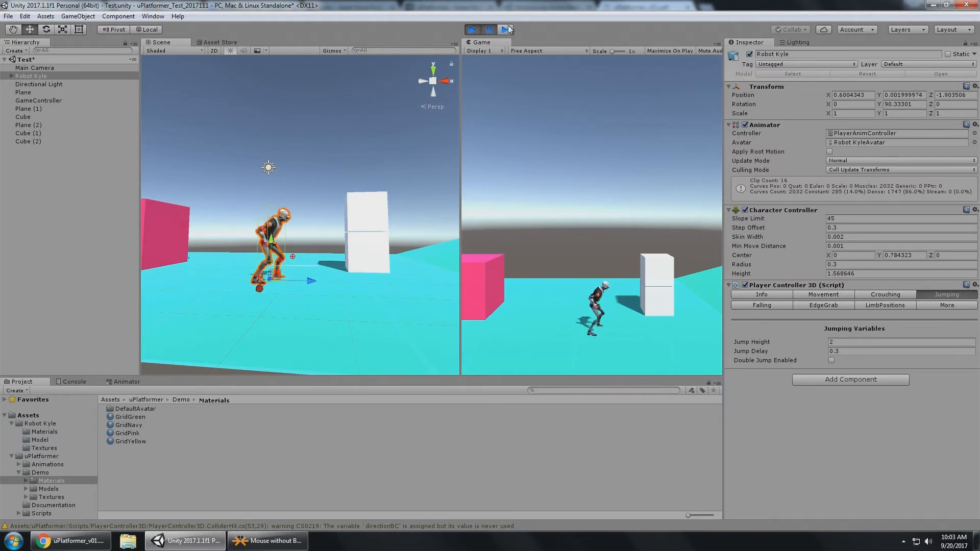
- Go through the newly paused jump frame by frame to examine the wind-up pose during the jump delay
left_click(506, 30)
left_click(505, 30)
left_click(505, 30)
left_click(505, 29)
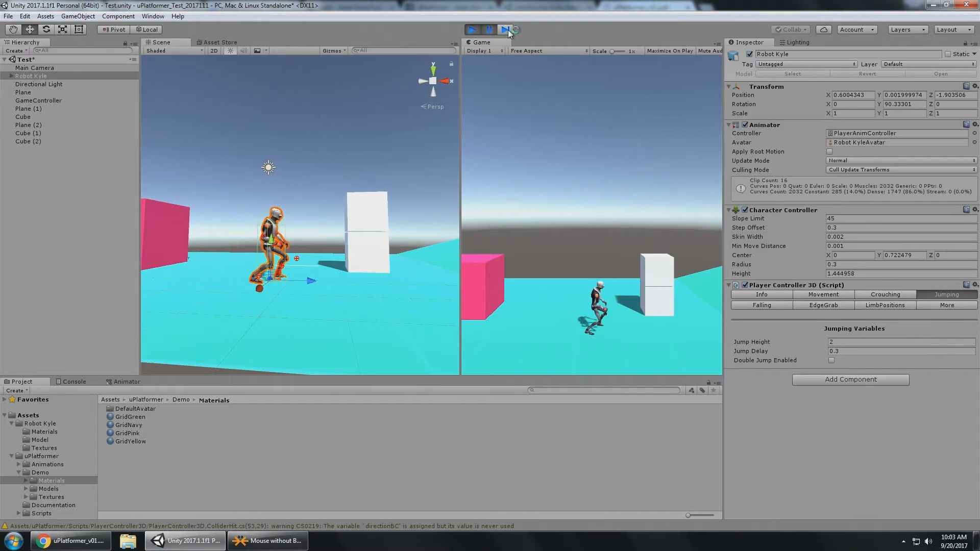
left_click(507, 29)
left_click(506, 29)
left_click(506, 30)
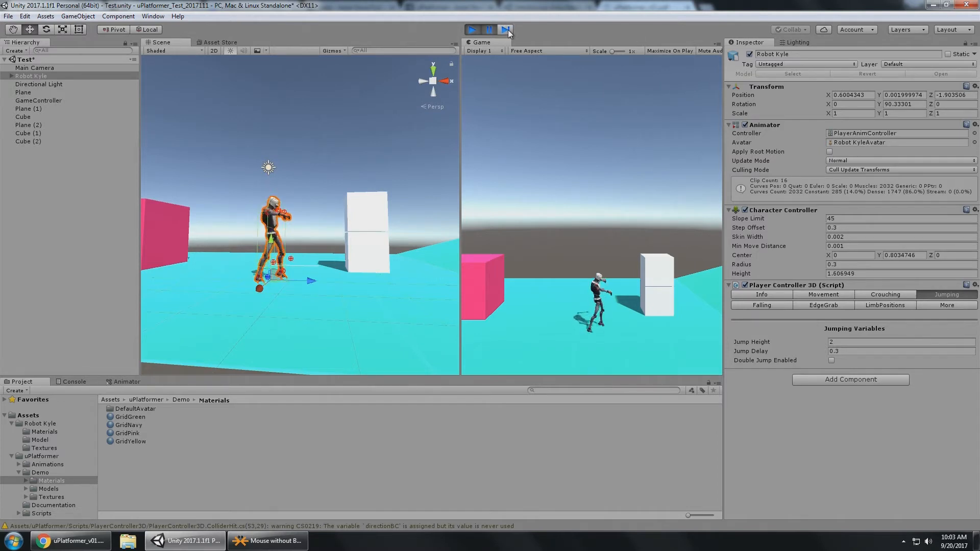
left_click(507, 29)
left_click(508, 30)
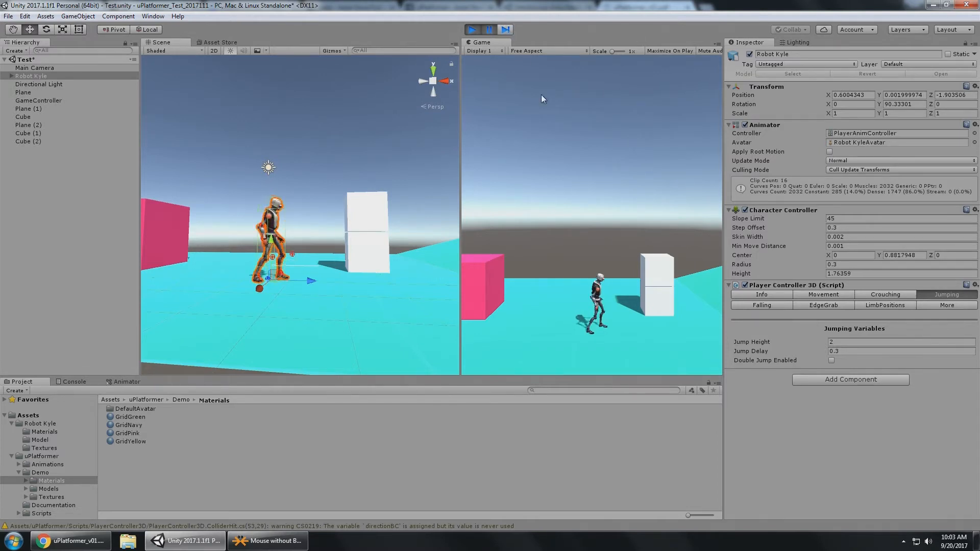
- Resume play and test two more jumps in place with the 0.3 jump delay
left_click(491, 32)
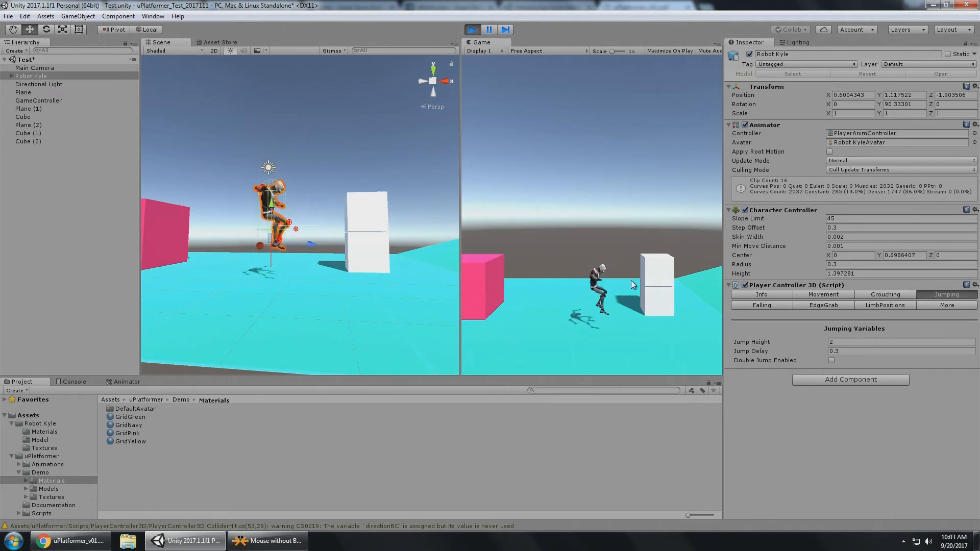
key("space")
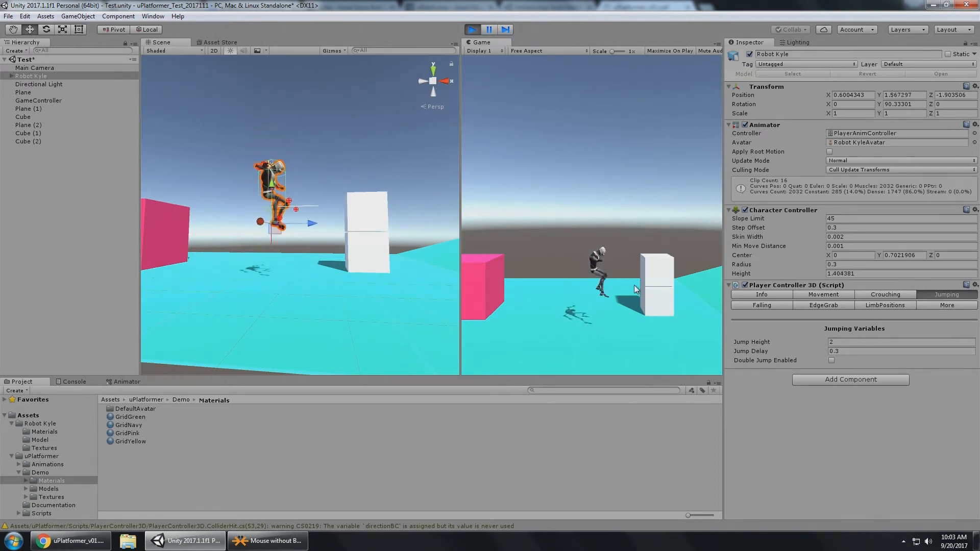
key("space")
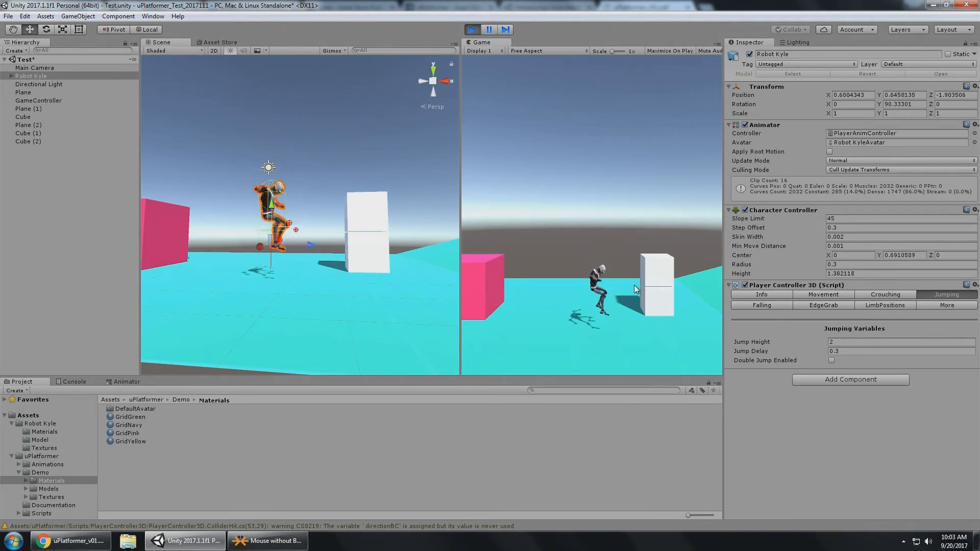
- Set Robot Kyle's Jump Delay to 0 and test jumping in place, pausing mid-jump to inspect the pose before resuming play
left_click(844, 351)
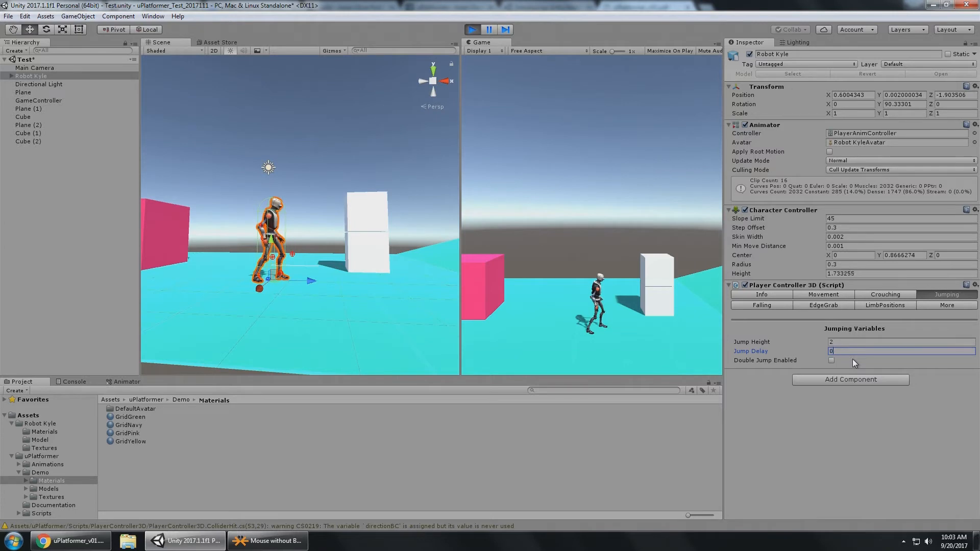
left_click(854, 421)
key("space")
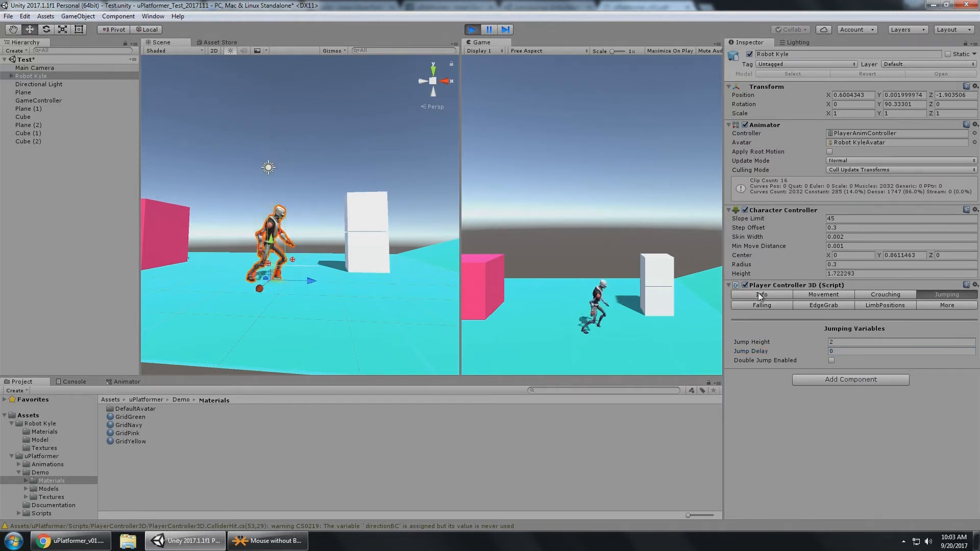
key("space")
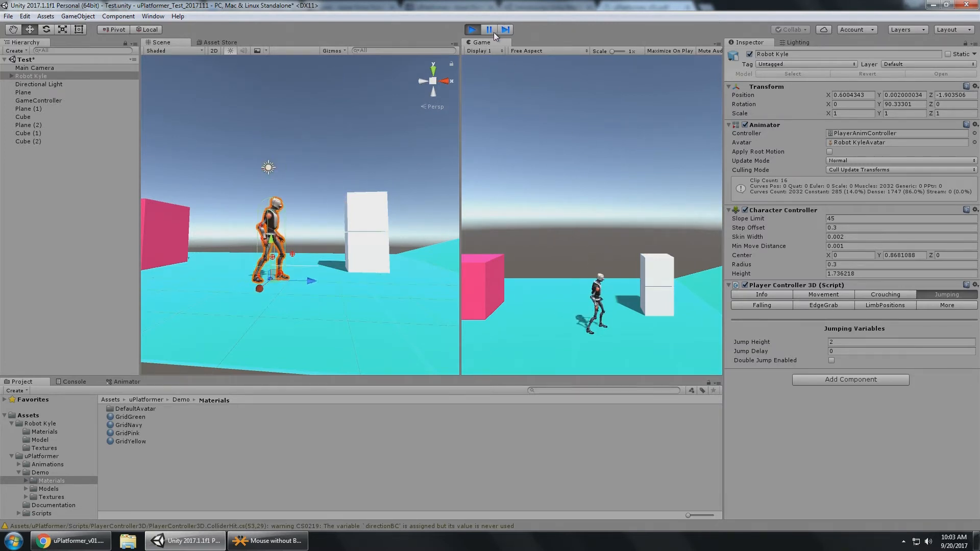
key("space")
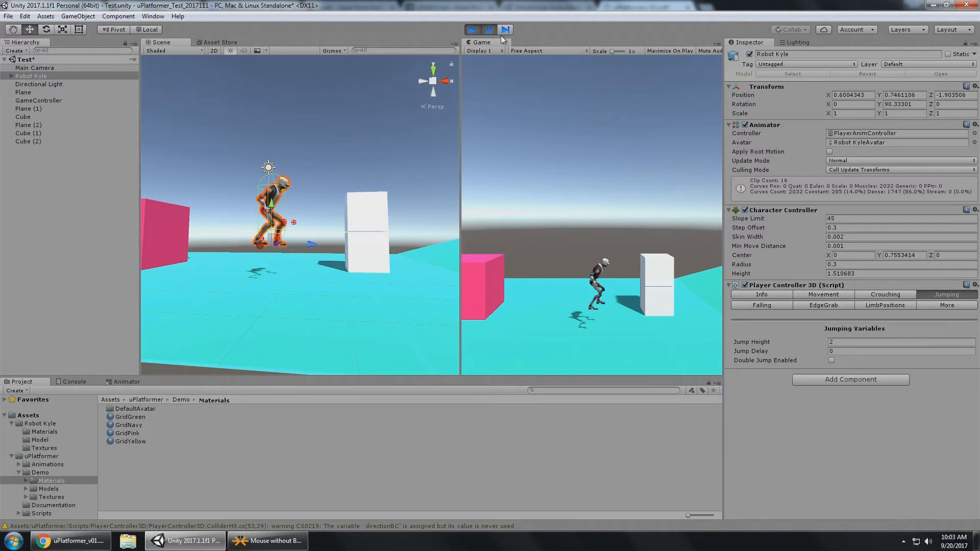
left_click(489, 29)
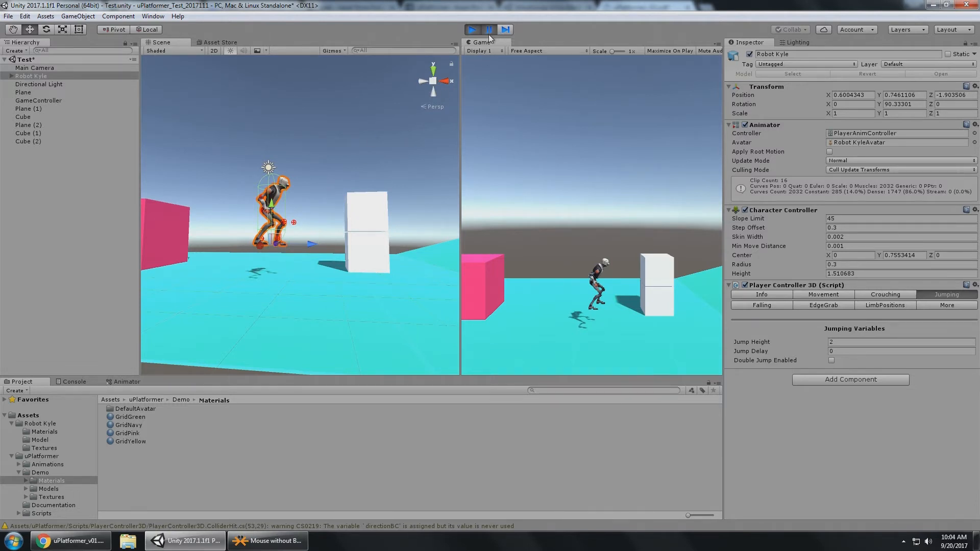
- Set Robot Kyle's Jump Delay back to 0.3
left_click(849, 352)
type("0.3")
key("Return")
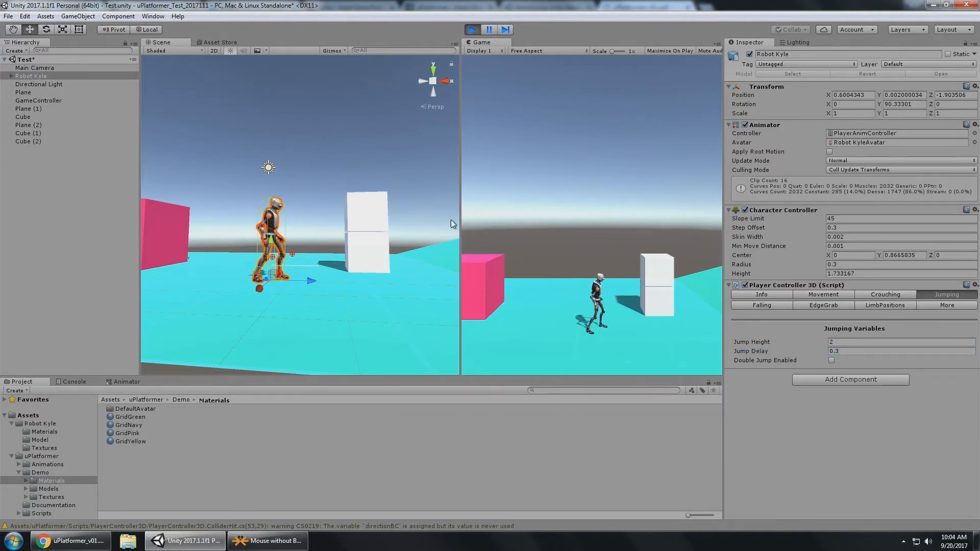
left_click(850, 352)
- Open the Jump_Idle clip from uPlatformer's Animations folder and scrub its preview to frame 8
left_click(47, 464)
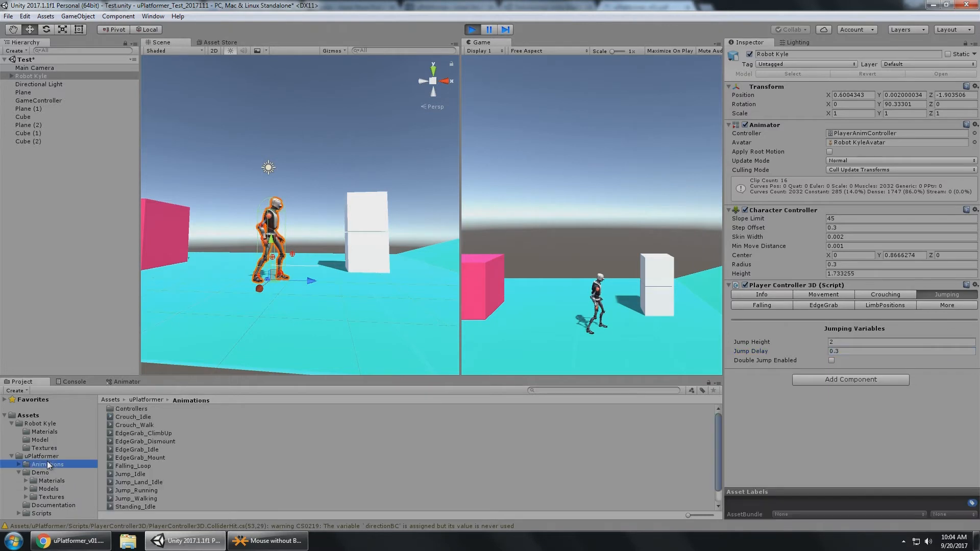
left_click(134, 474)
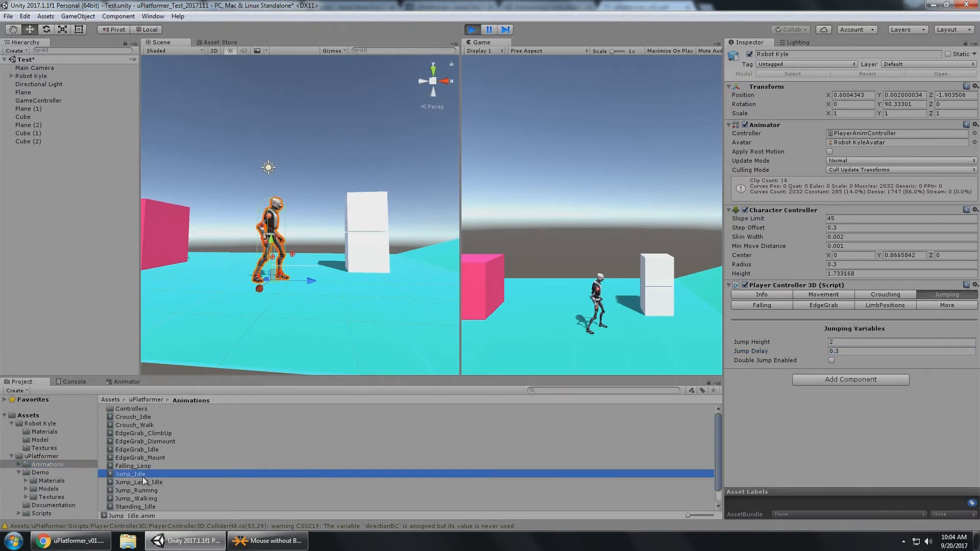
left_click_drag(750, 301, 889, 303)
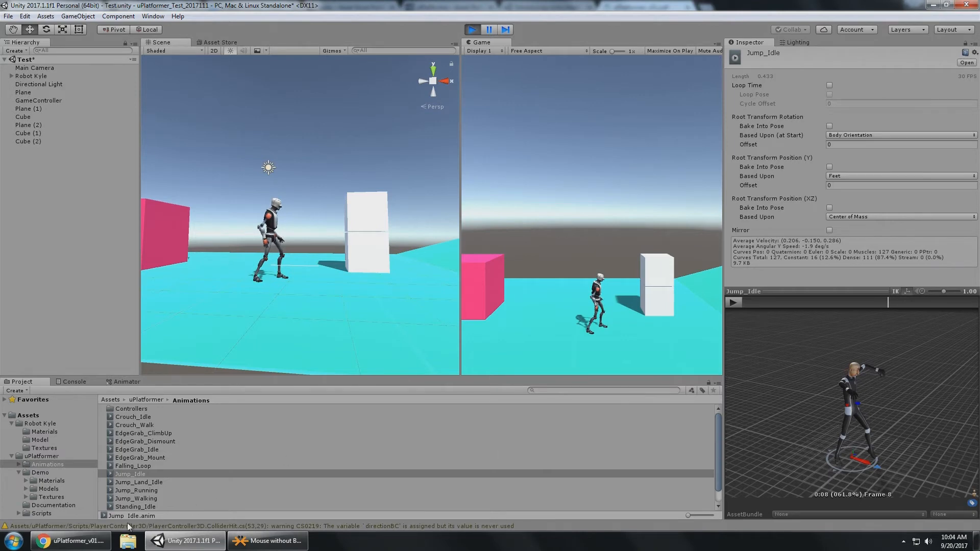
- Open the Calculator beside the animation preview and divide 8 by 30
left_click(25, 544)
type("c")
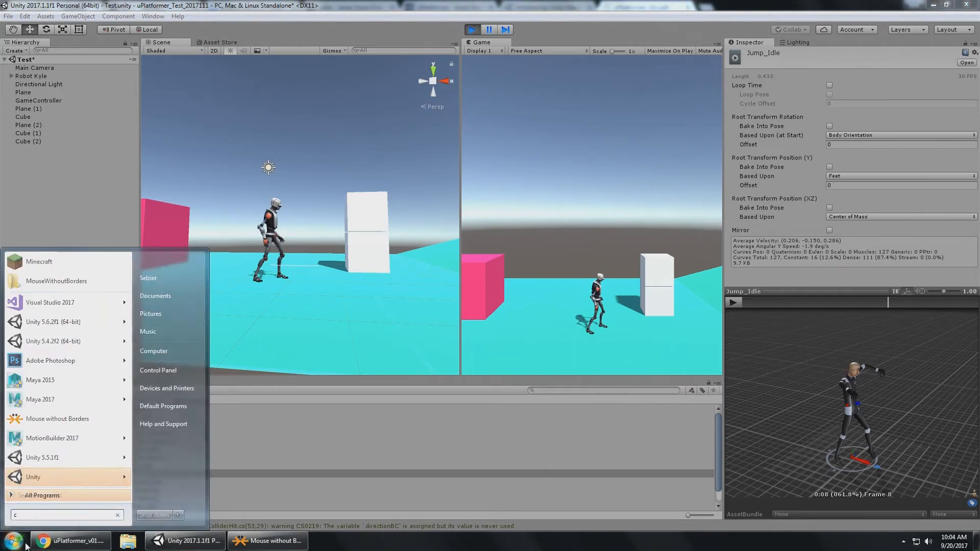
type("alc")
key("Return")
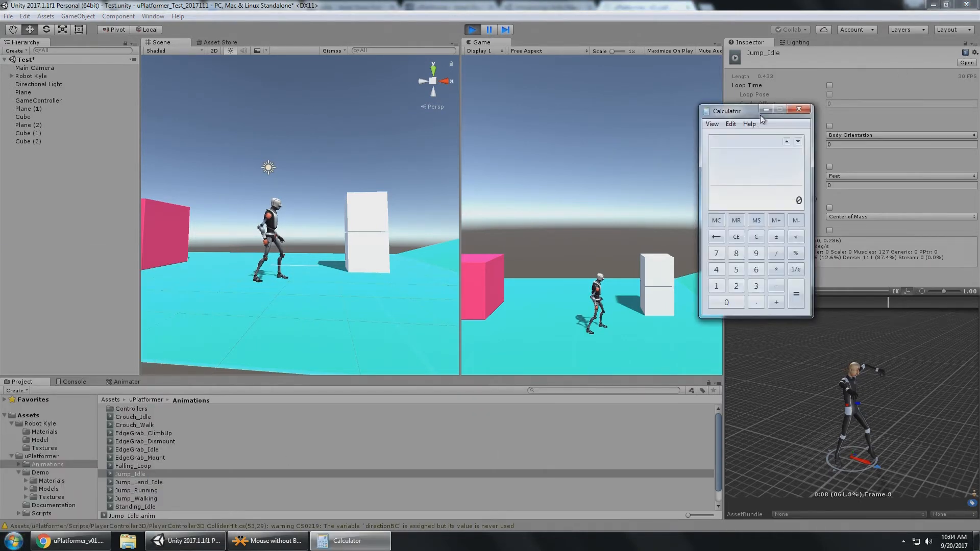
left_click_drag(760, 116, 583, 219)
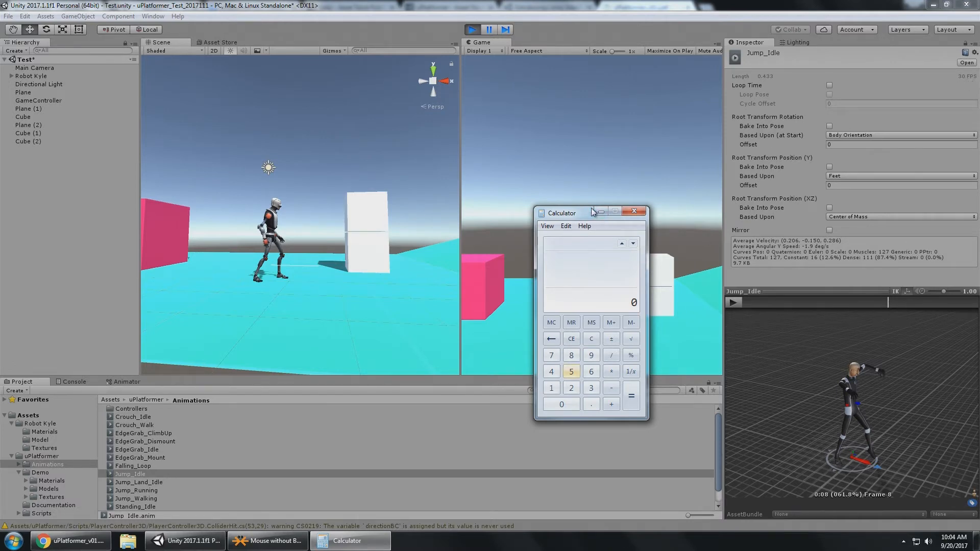
left_click_drag(579, 214, 587, 174)
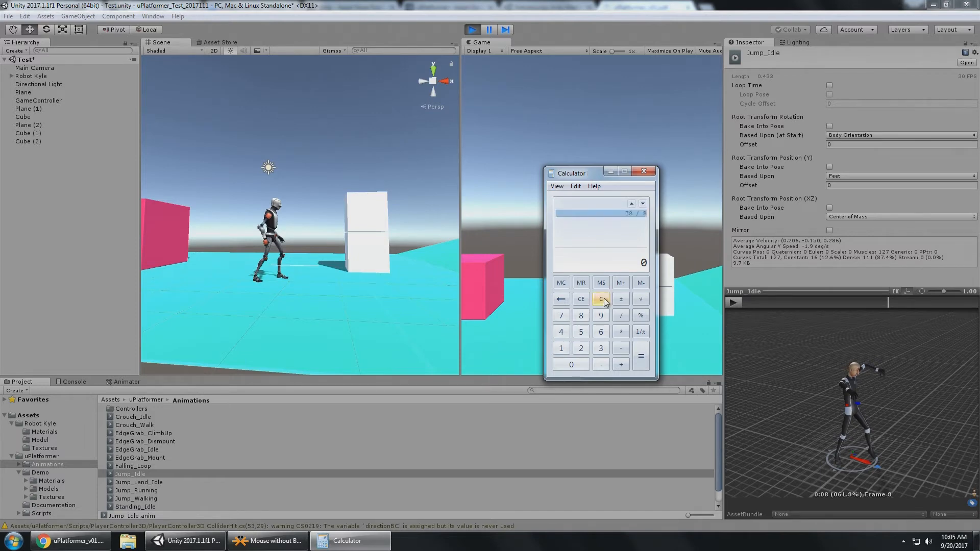
key("8")
type("30")
key("Return")
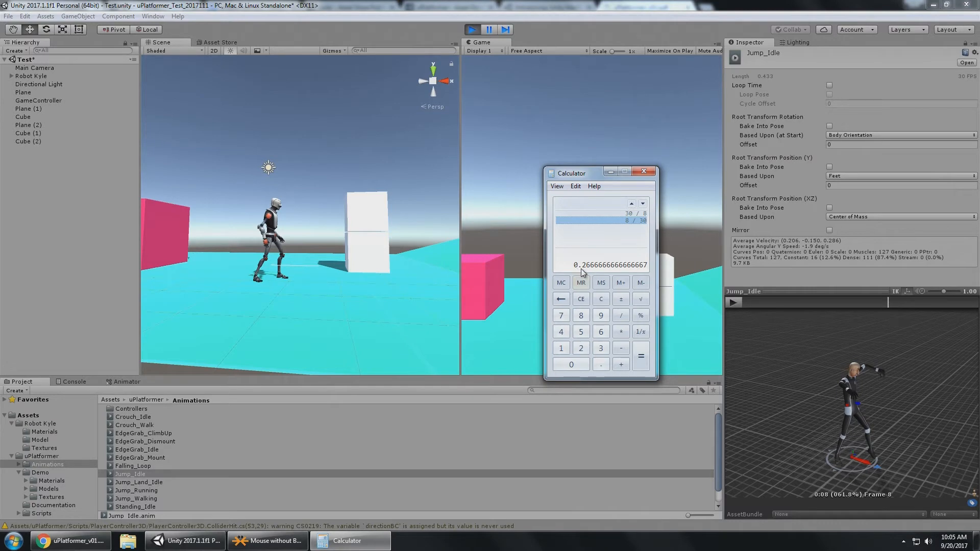
- Stop play mode in Unity and set Robot Kyle's Jump Delay to 0.27
left_click(473, 29)
left_click(42, 71)
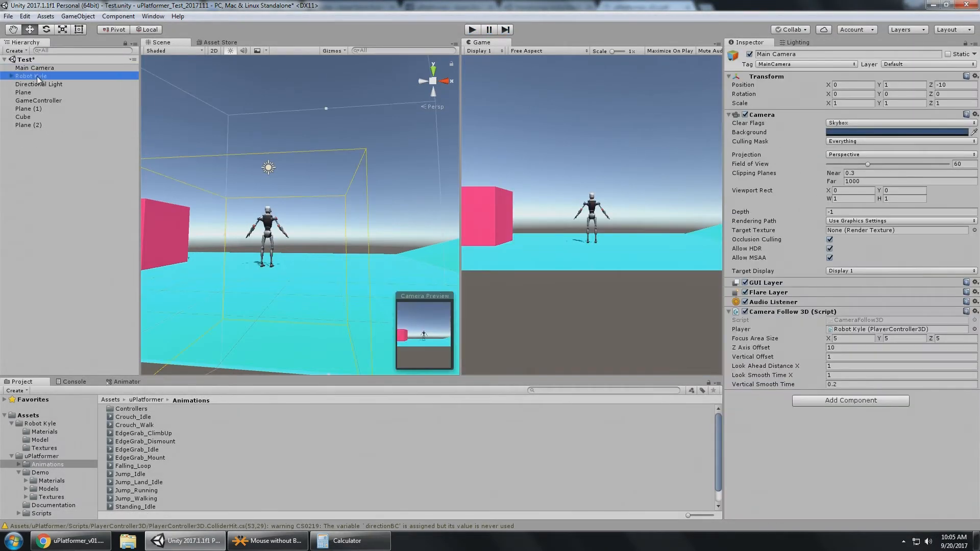
left_click(31, 76)
left_click(856, 350)
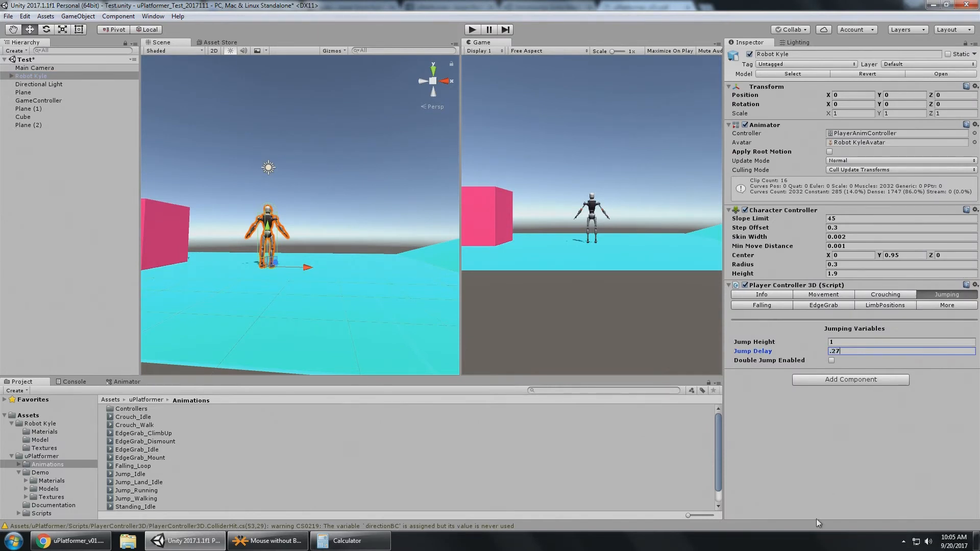
- Run the scene, test Robot Kyle's jump with the new delay, and stop play mode
left_click(473, 30)
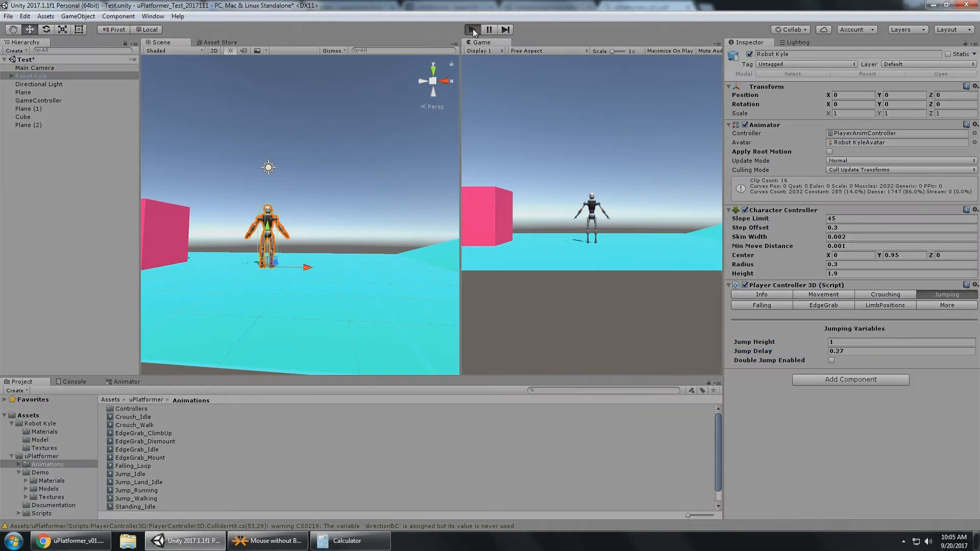
key("d")
key("space")
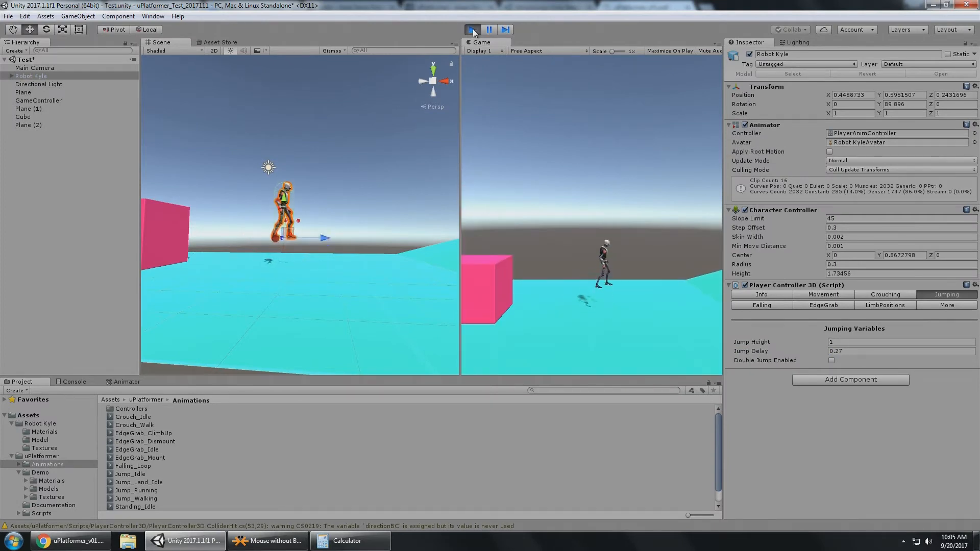
left_click(473, 29)
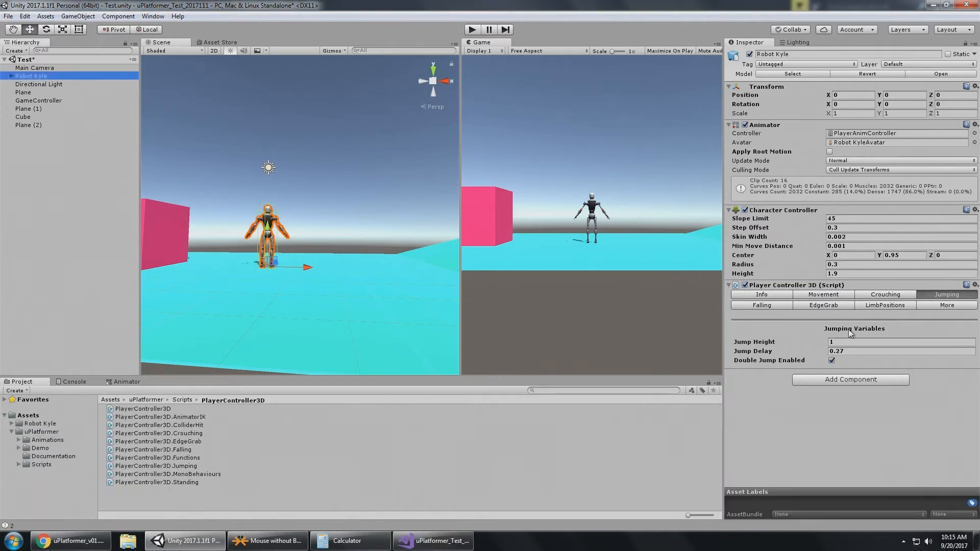
- Disable the Double Jump Enabled option on Robot Kyle
left_click(832, 362)
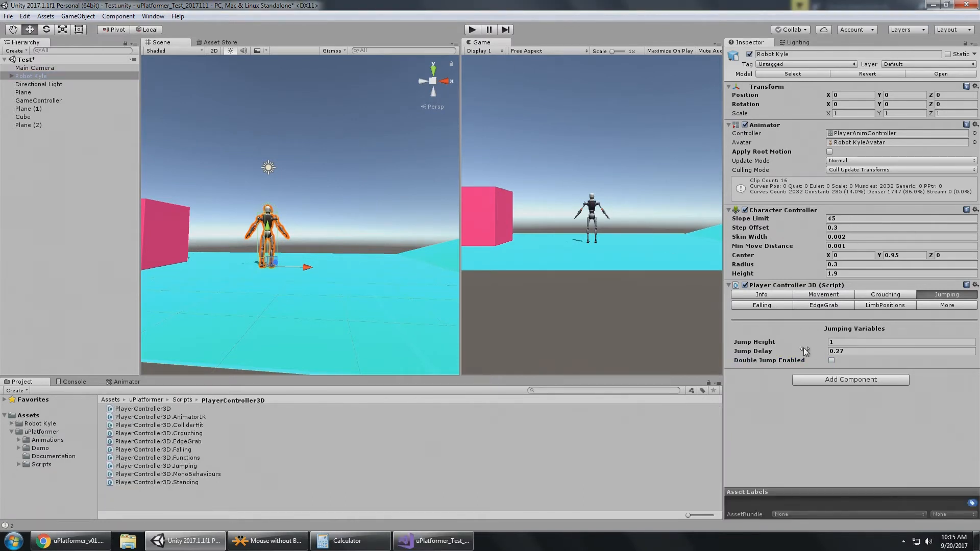
- Enable the Double Jump Enabled option on Robot Kyle and run the scene
left_click(832, 360)
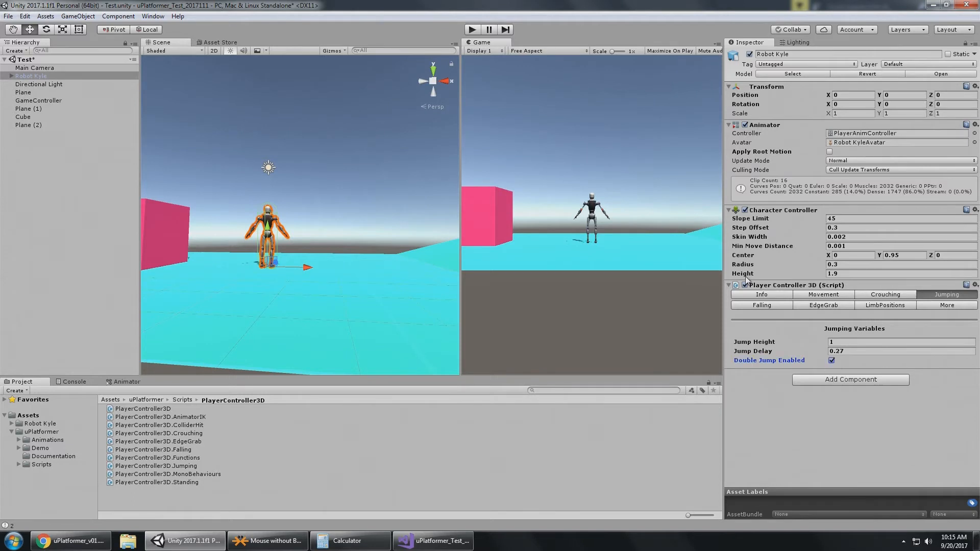
left_click(473, 29)
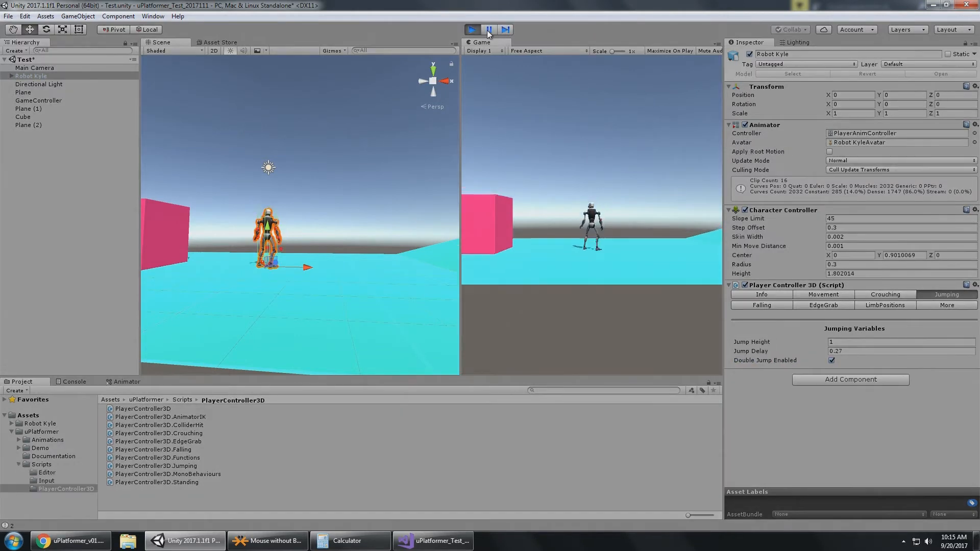
left_click(488, 32)
- Test Robot Kyle's single and double jumps across the ground and onto and off the pink cube
key("d")
key("space")
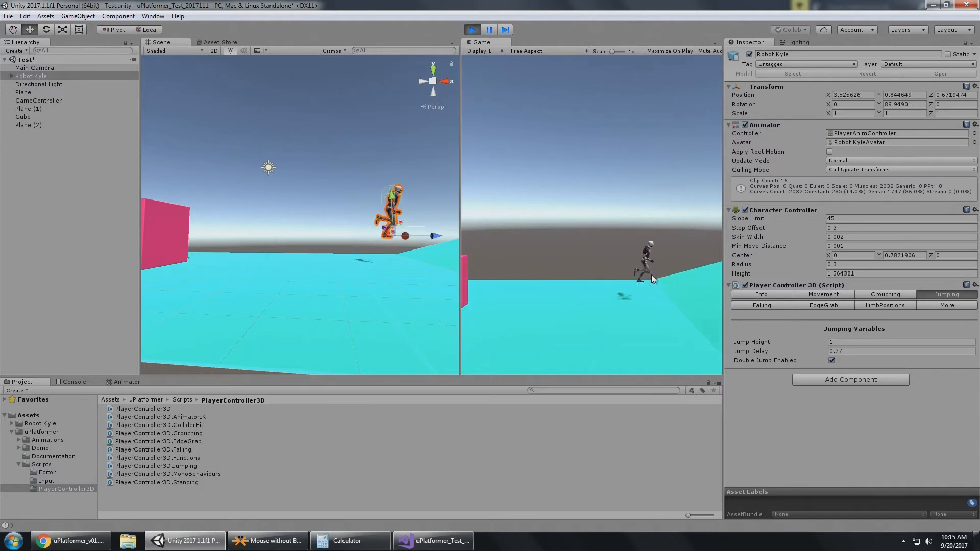
key("a")
key("space")
key("space")
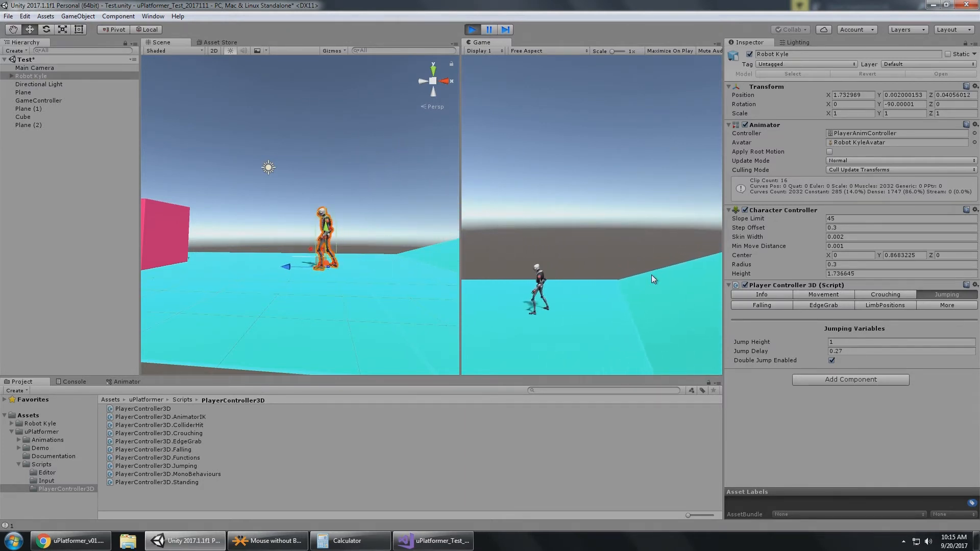
key("space")
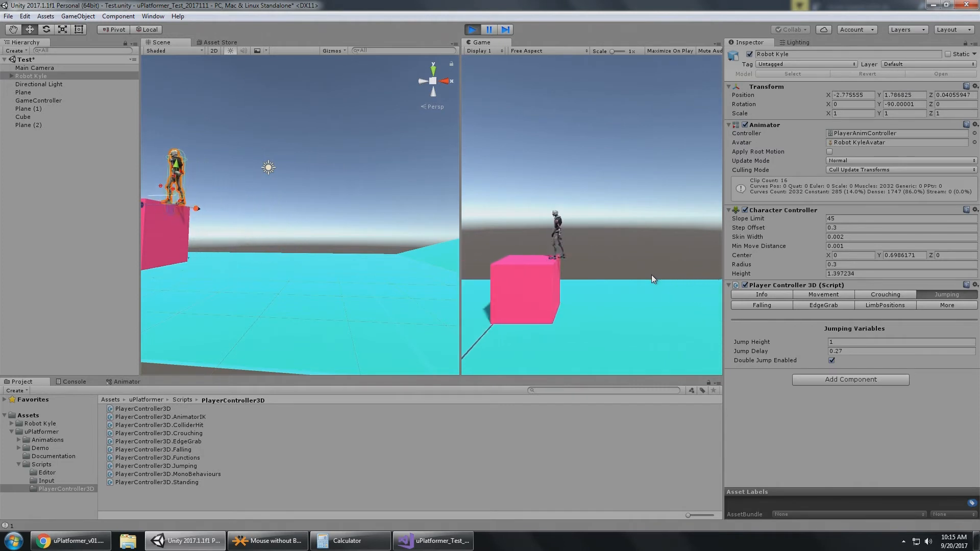
key("d")
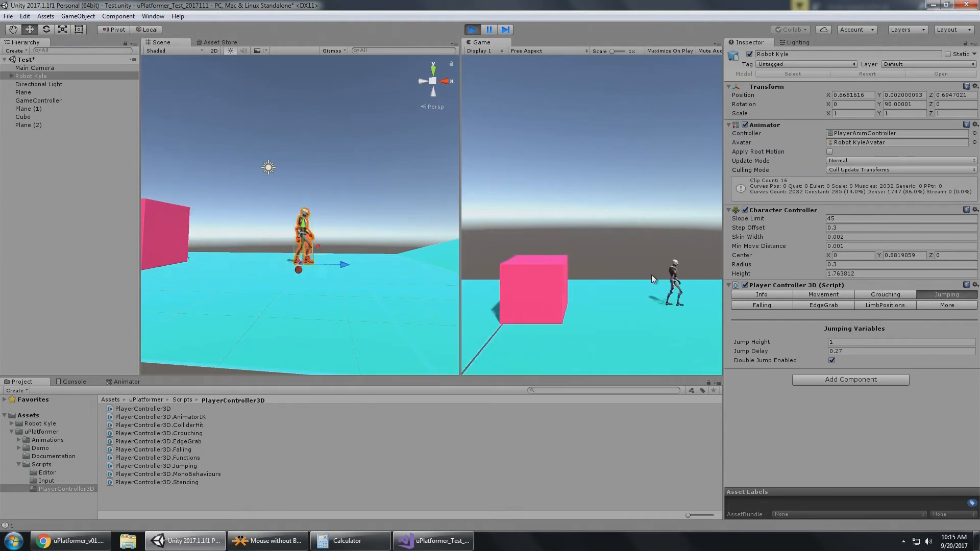
key("a")
key("space")
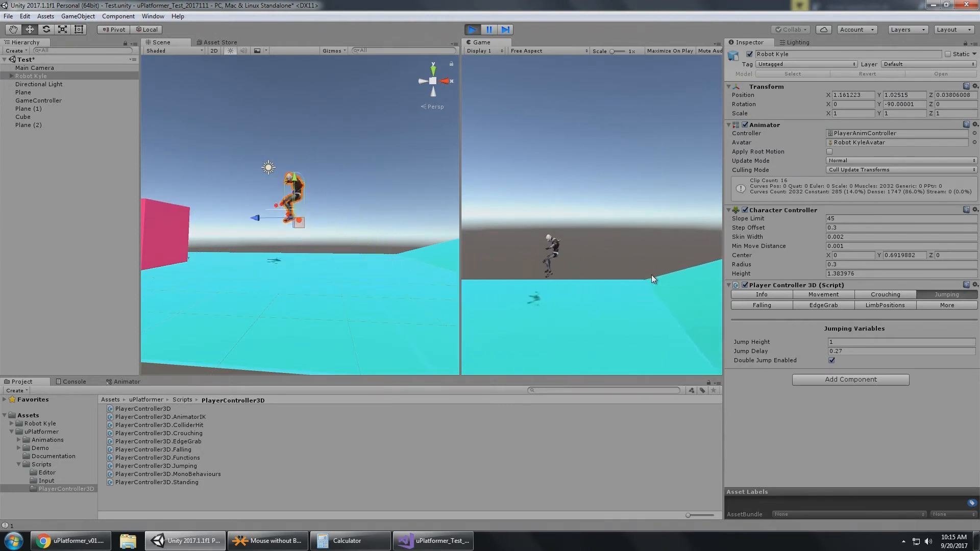
key("d")
key("space")
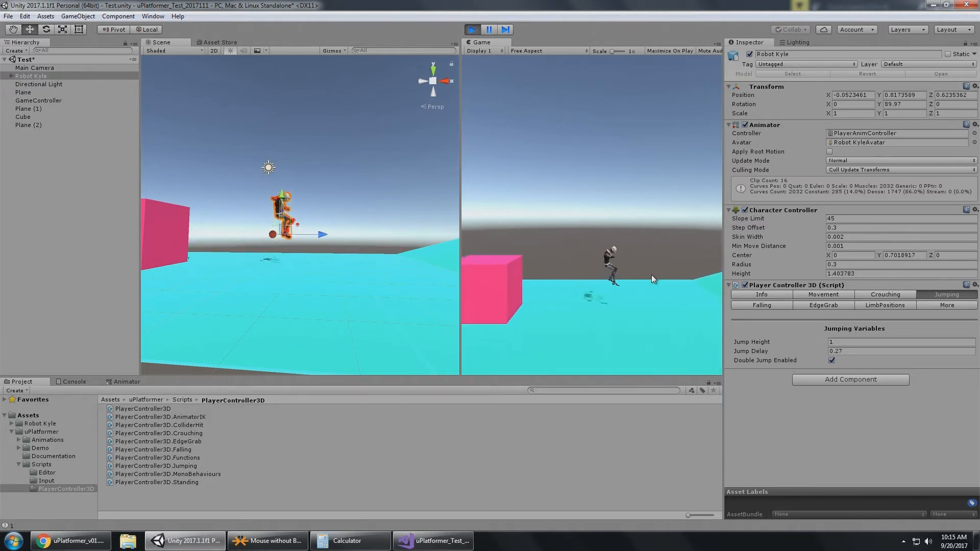
key("a")
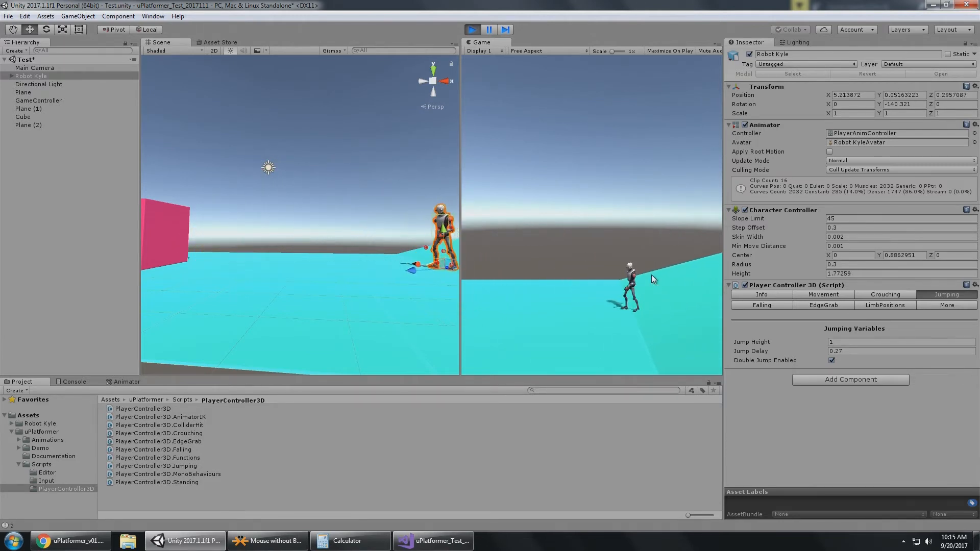
key("space")
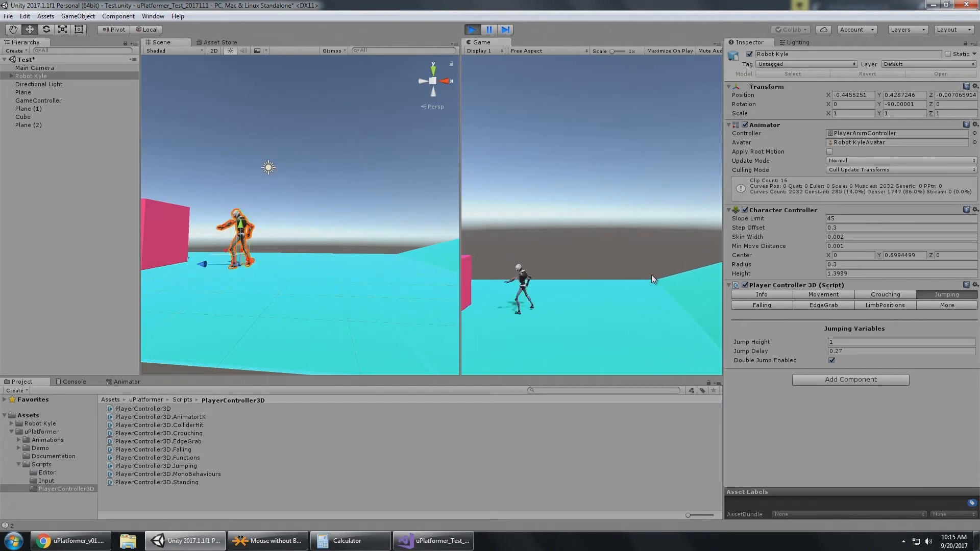
key("space")
key("space")
key("d")
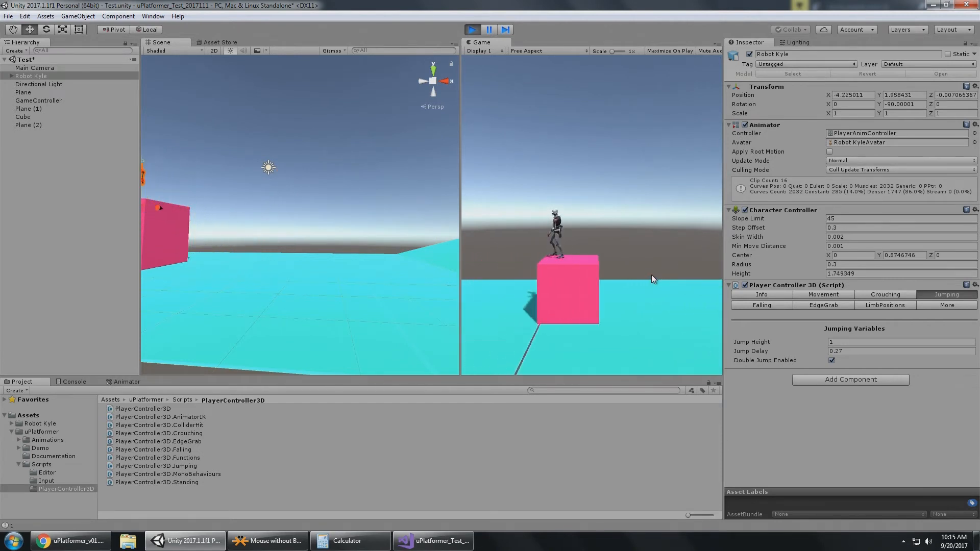
key("space")
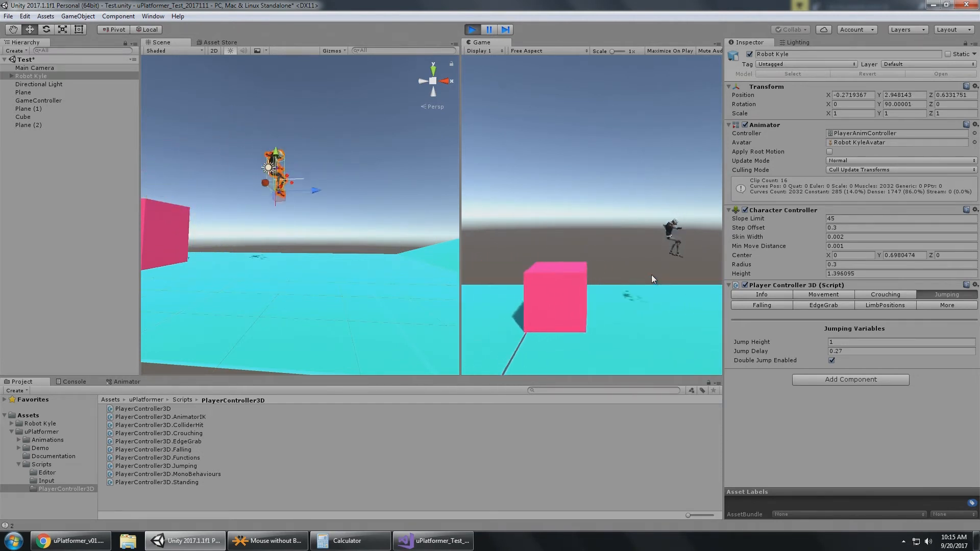
key("a")
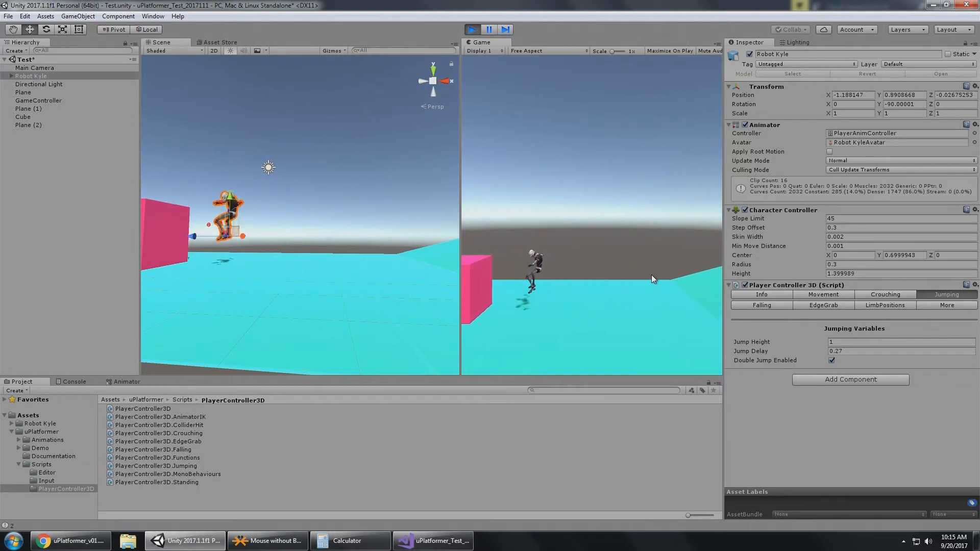
key("space")
key("d")
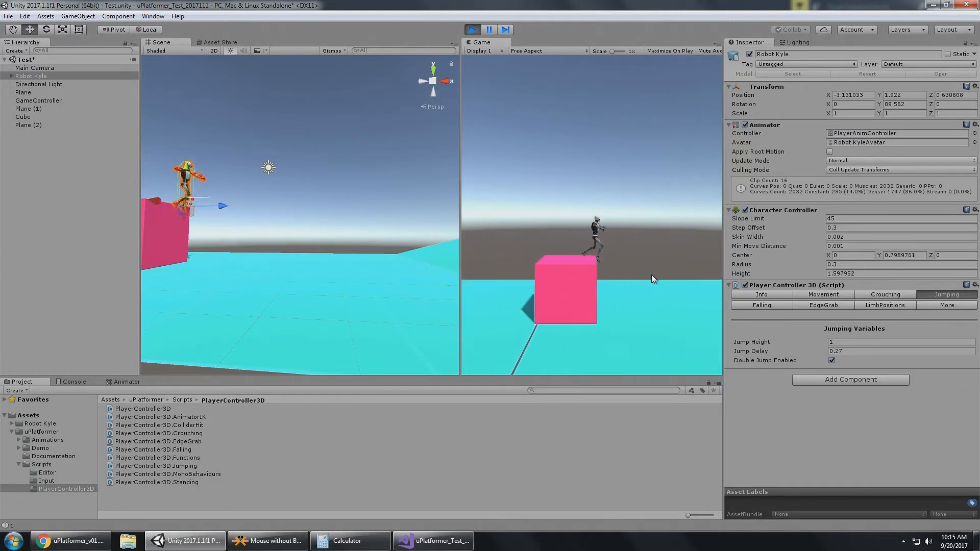
key("space")
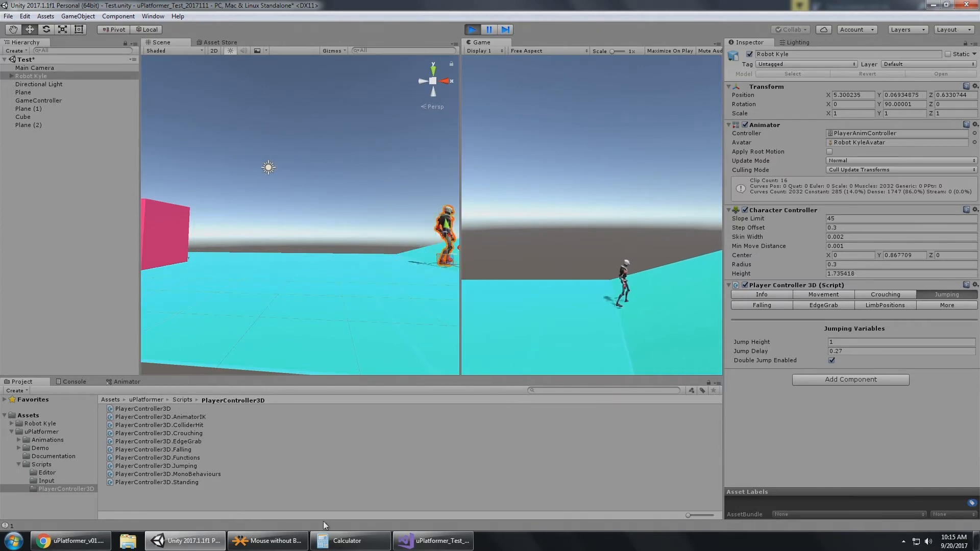
- Switch to Chrome to consult the Falling section of uPlatformer_v01.pdf, and return to Unity
left_click(72, 541)
scroll(382, 266, "down", 2)
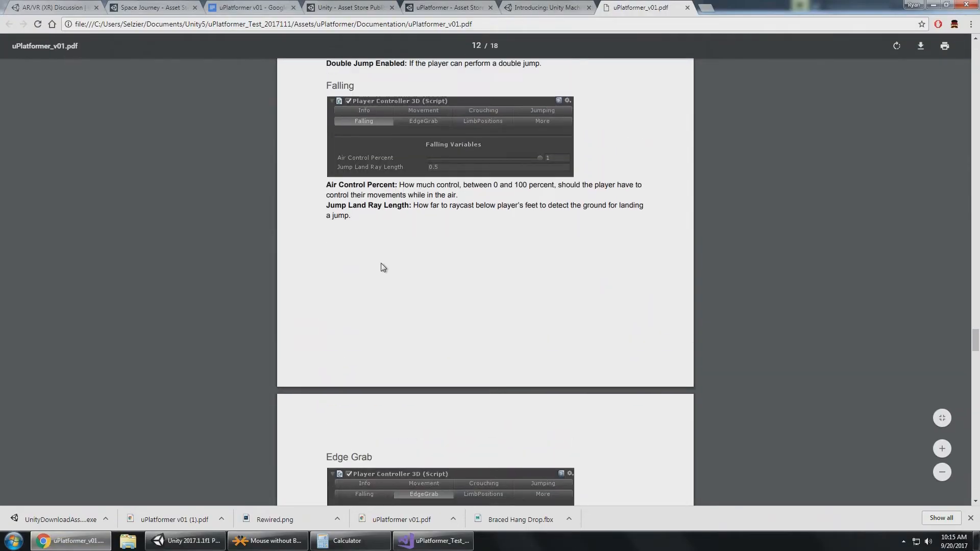
key("alt+Tab")
- Set Robot Kyle's Air Control Percent to 0 in the Falling settings
left_click(760, 305)
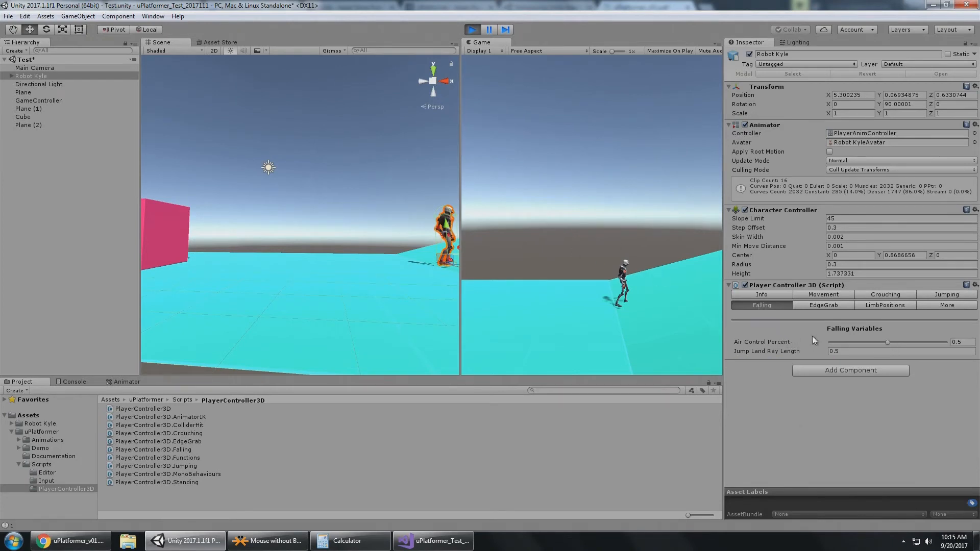
left_click_drag(875, 341, 864, 342)
left_click_drag(943, 345, 823, 346)
- Test Robot Kyle's steering in mid-air without air control by climbing and jumping off the pink cube
key("a")
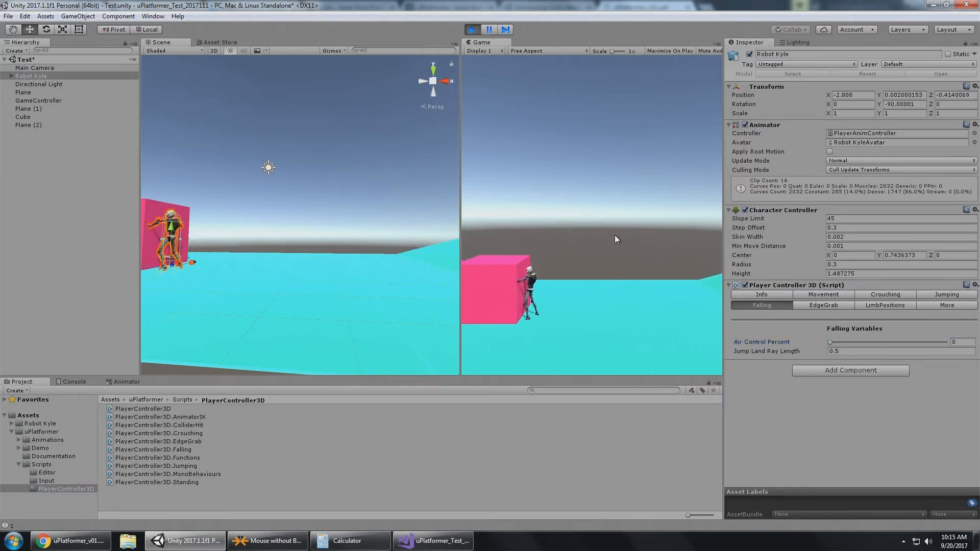
key("space")
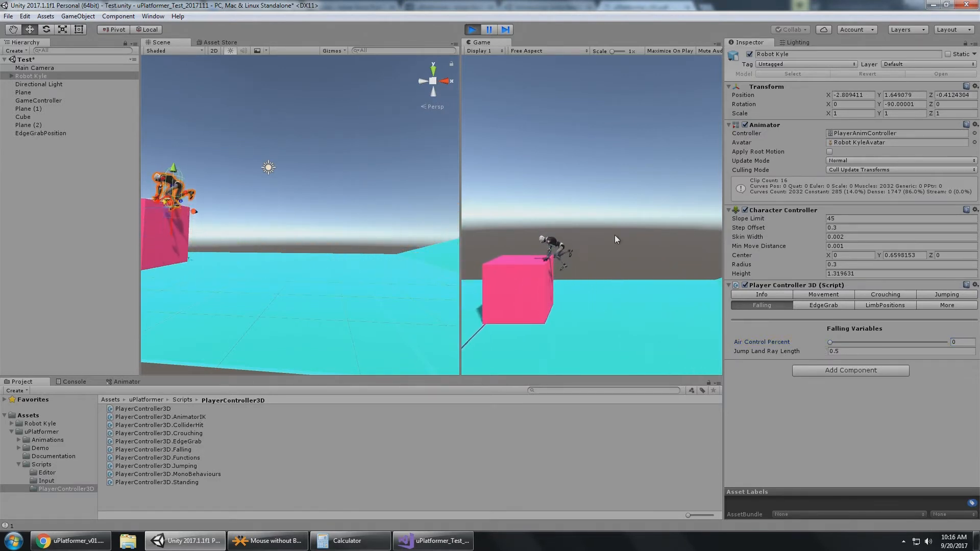
key("a")
key("d")
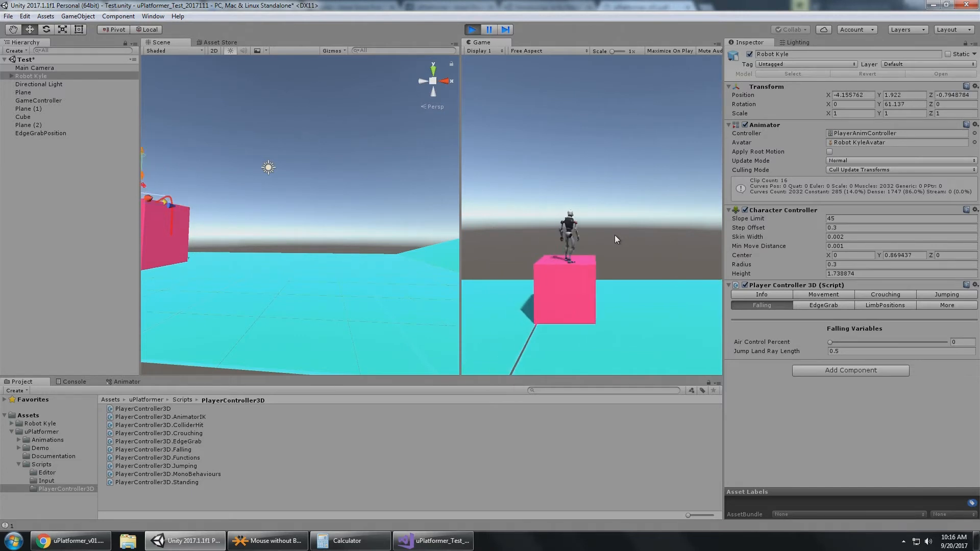
key("a")
key("d")
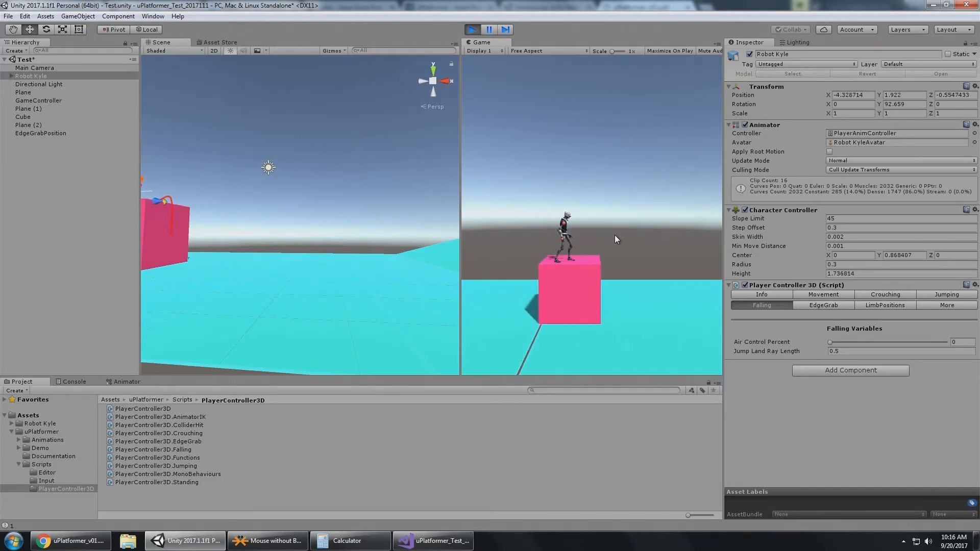
key("d")
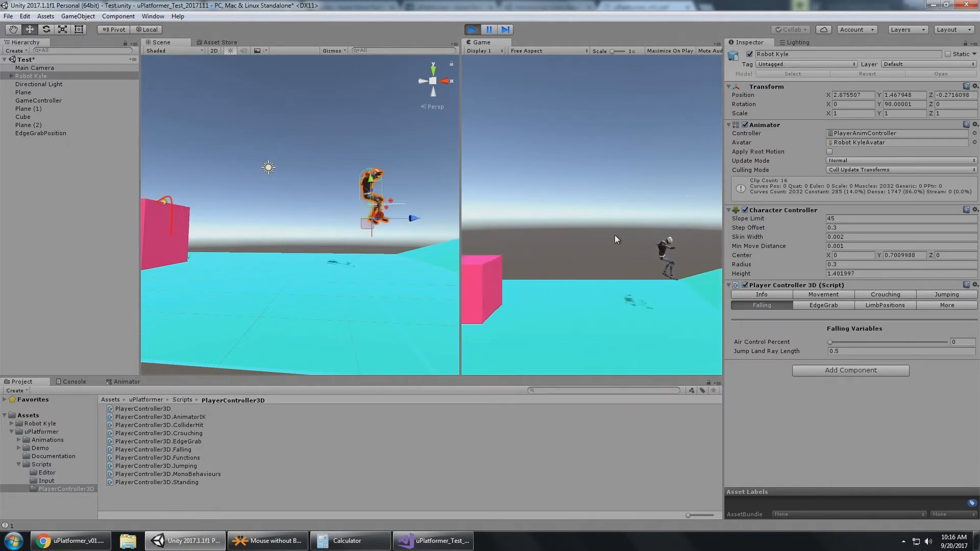
key("a")
key("a")
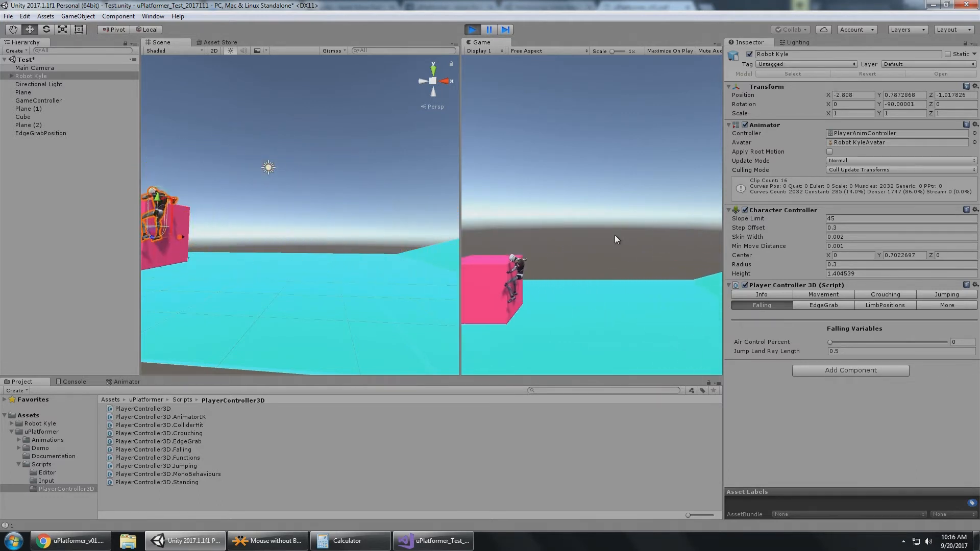
key("space")
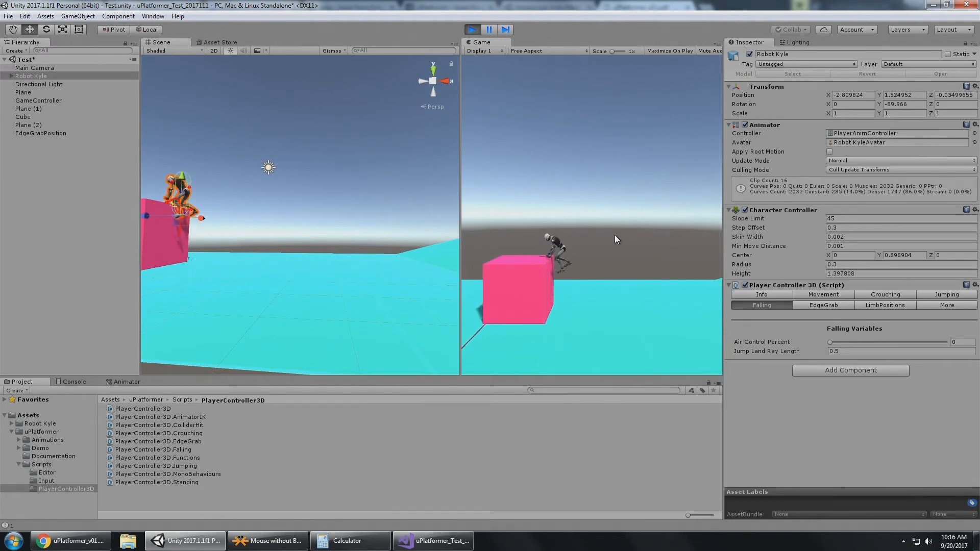
key("a")
key("d")
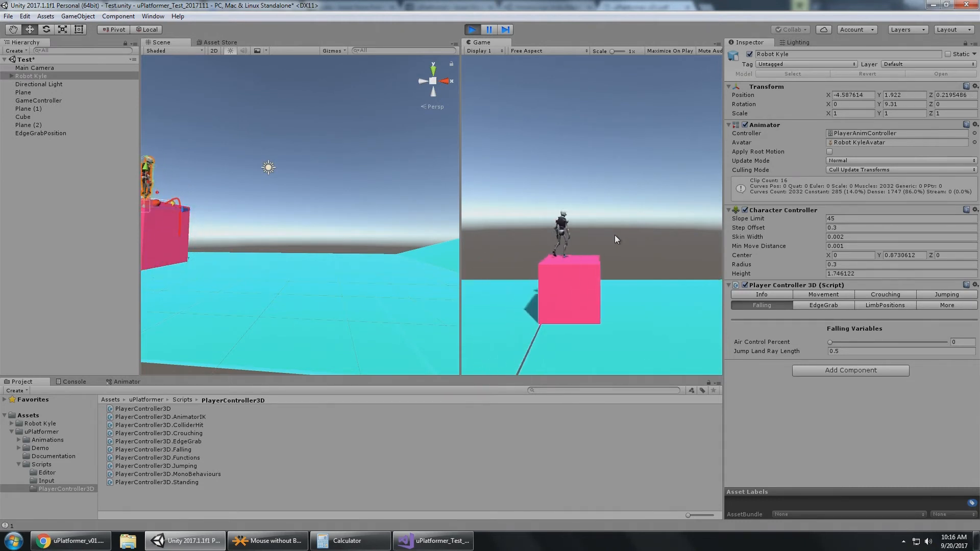
key("space")
key("a")
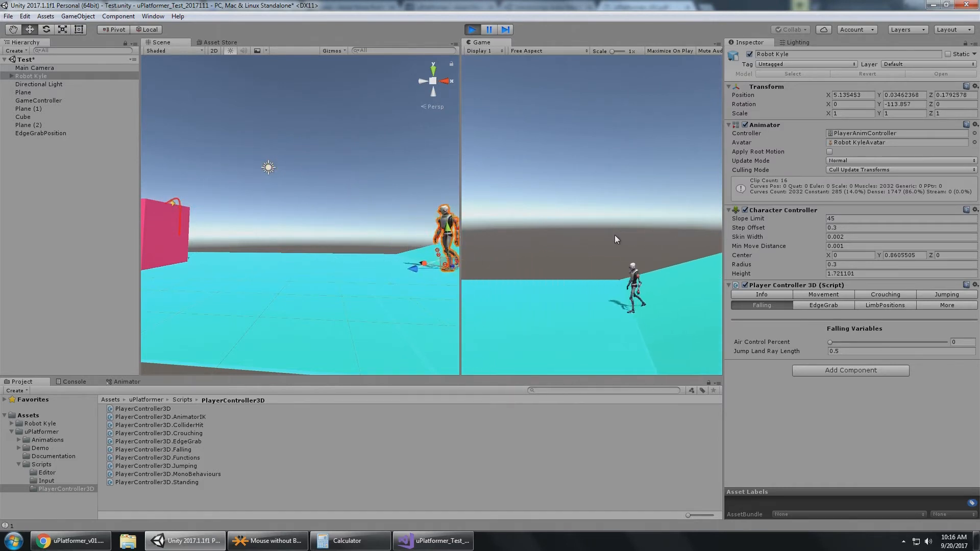
- Set the Air Control Percent to 1 and test Robot Kyle's mid-air steering around the pink cube
left_click_drag(834, 342, 947, 341)
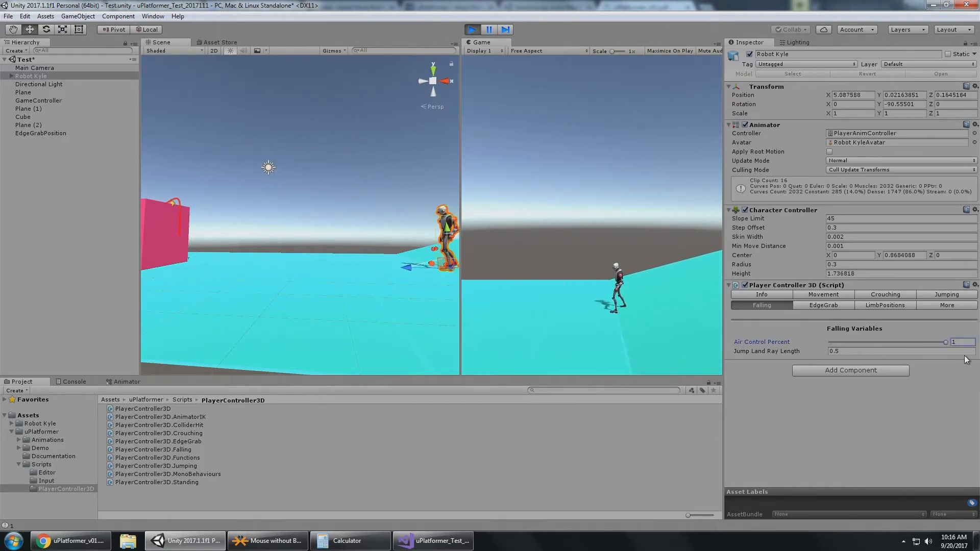
left_click(602, 221)
key("a")
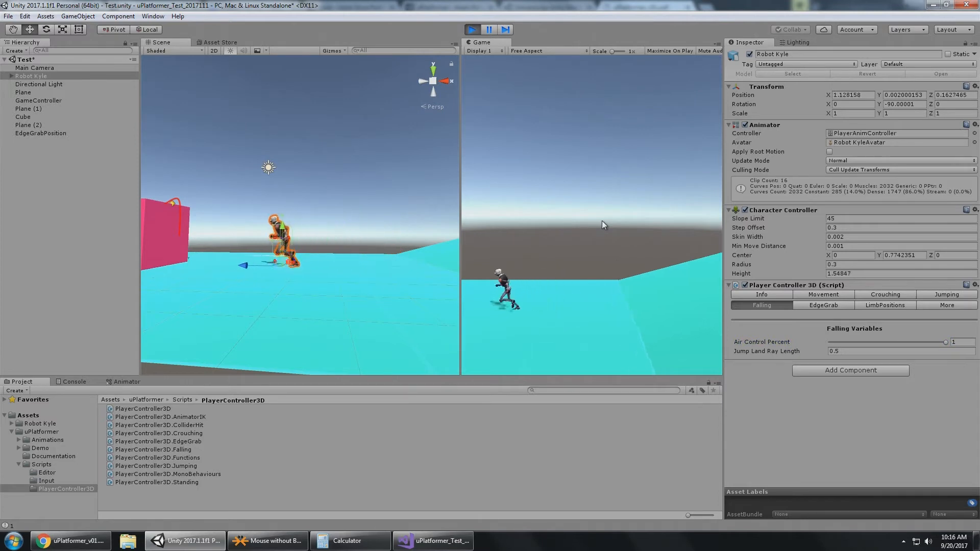
key("space")
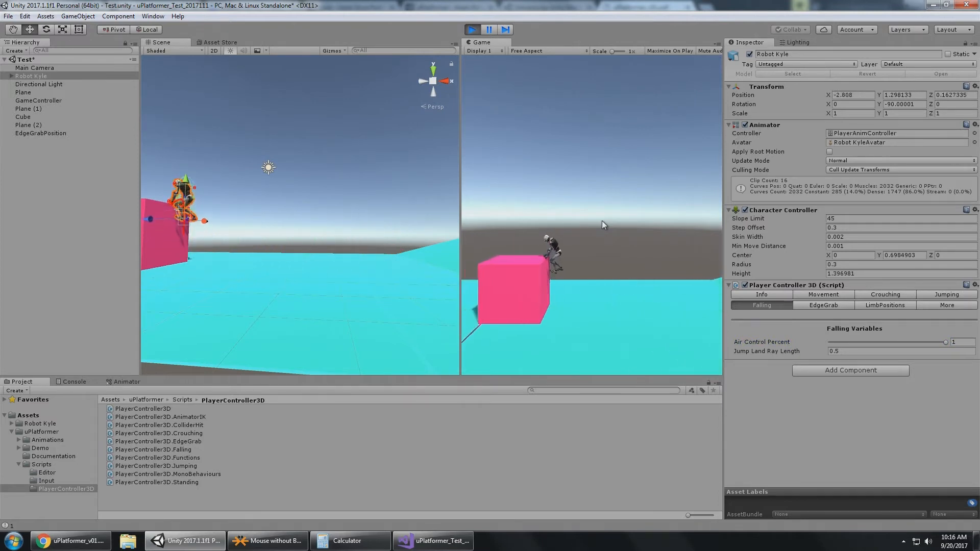
key("a")
key("d")
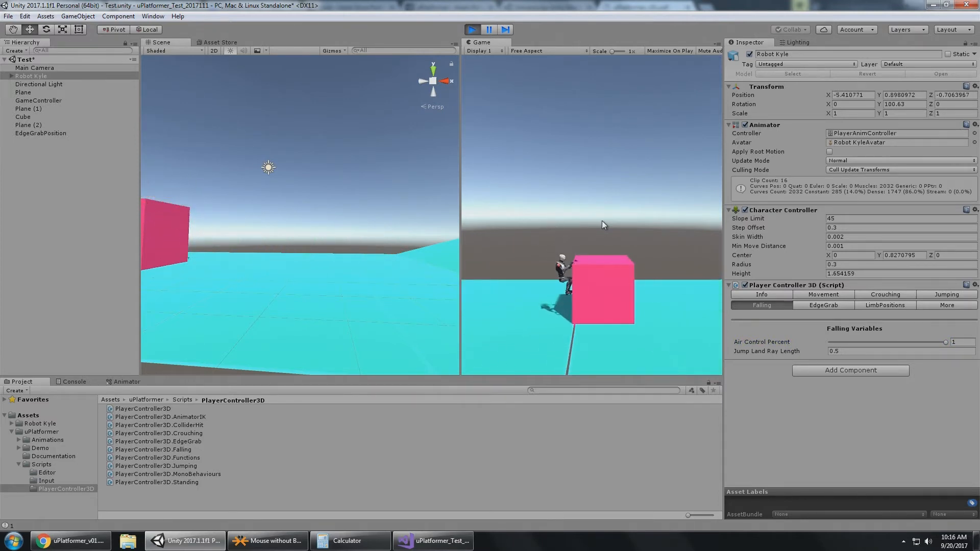
key("d")
key("space")
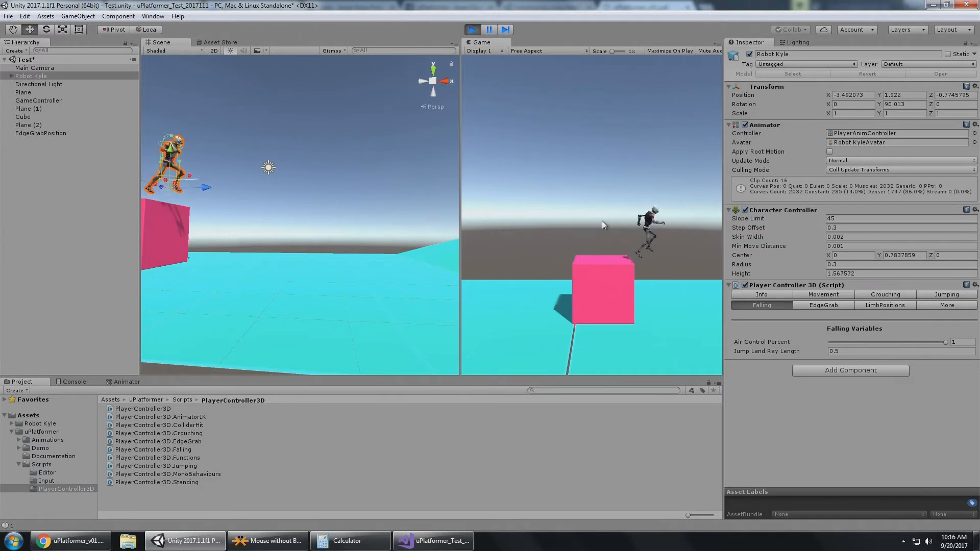
key("a")
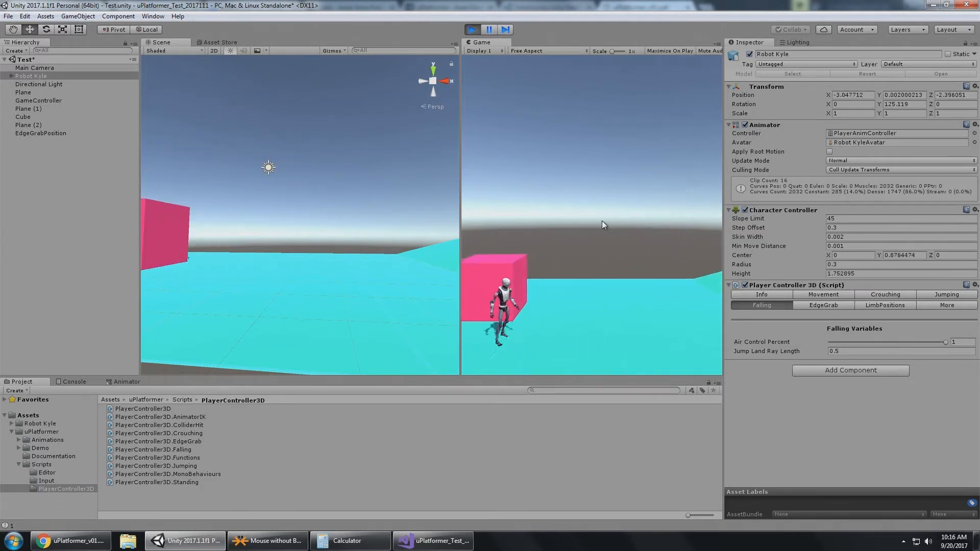
- Set the Air Control Percent to 0.494 and test Robot Kyle's mid-air steering when jumping off the pink cube
left_click_drag(945, 342, 888, 343)
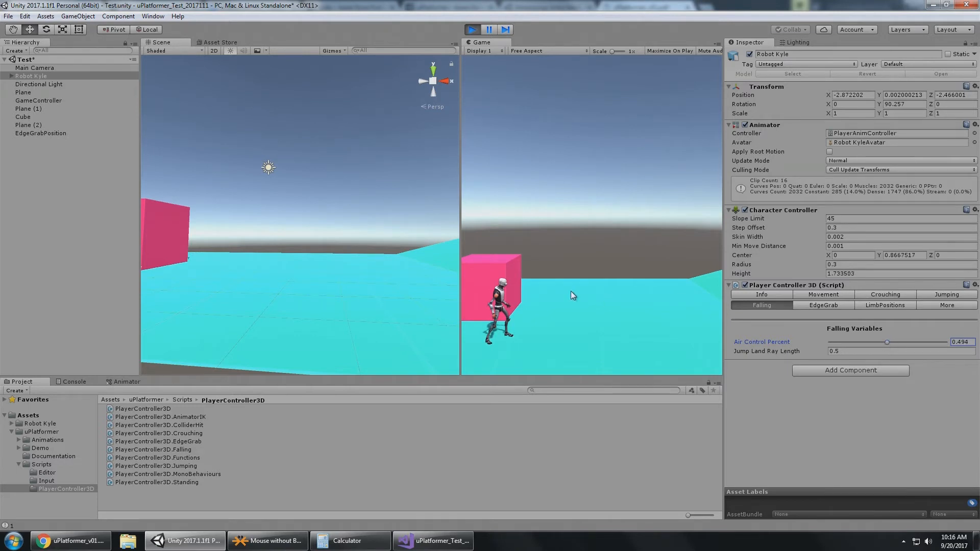
left_click(571, 291)
key("a")
key("w")
key("d")
key("space")
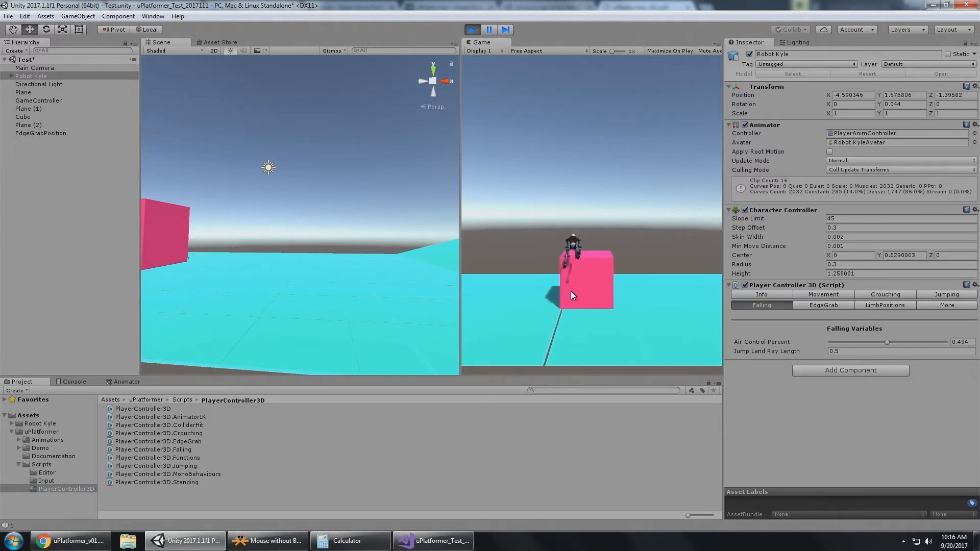
key("d")
key("w")
key("space")
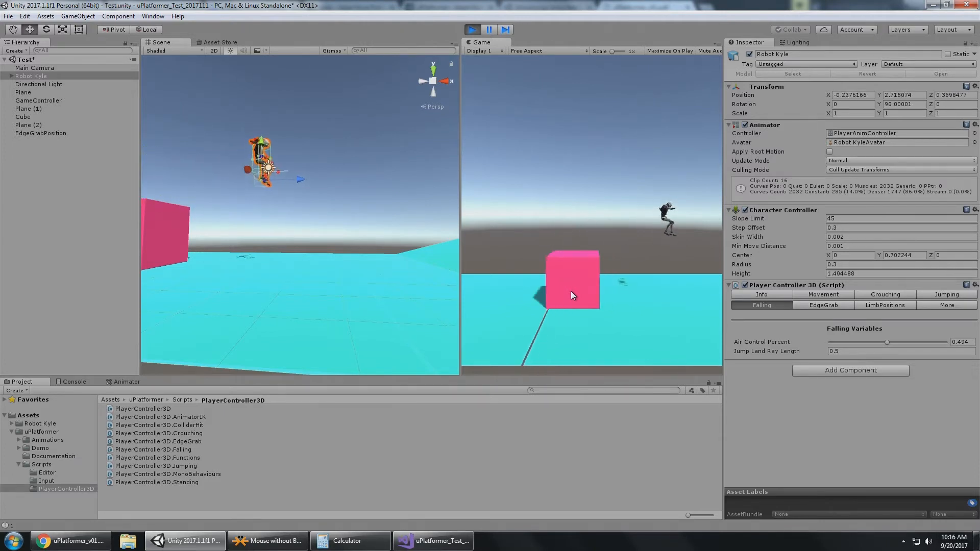
- Stop play mode and bring up Robot Kyle's Falling settings with Jump Land Ray Length selected
key("s")
key("a")
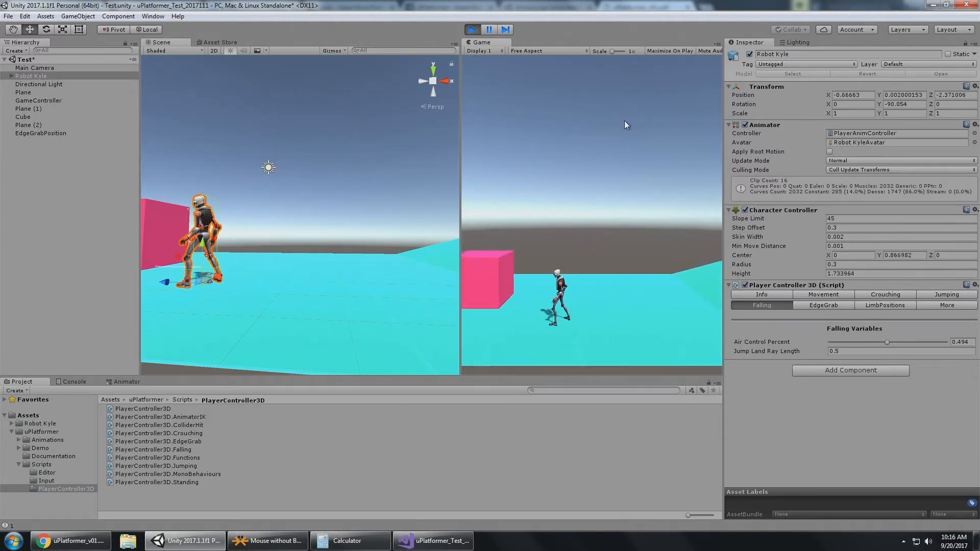
left_click(473, 30)
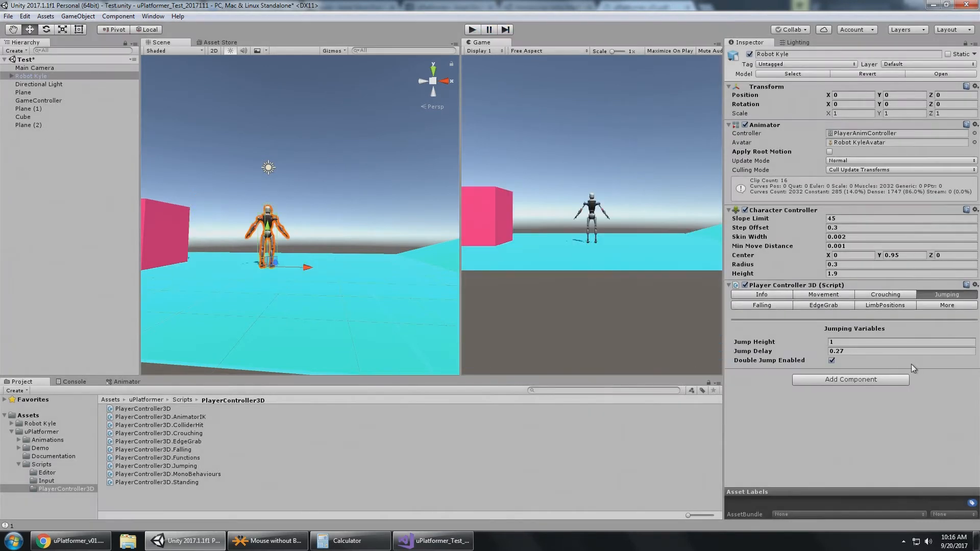
left_click(767, 306)
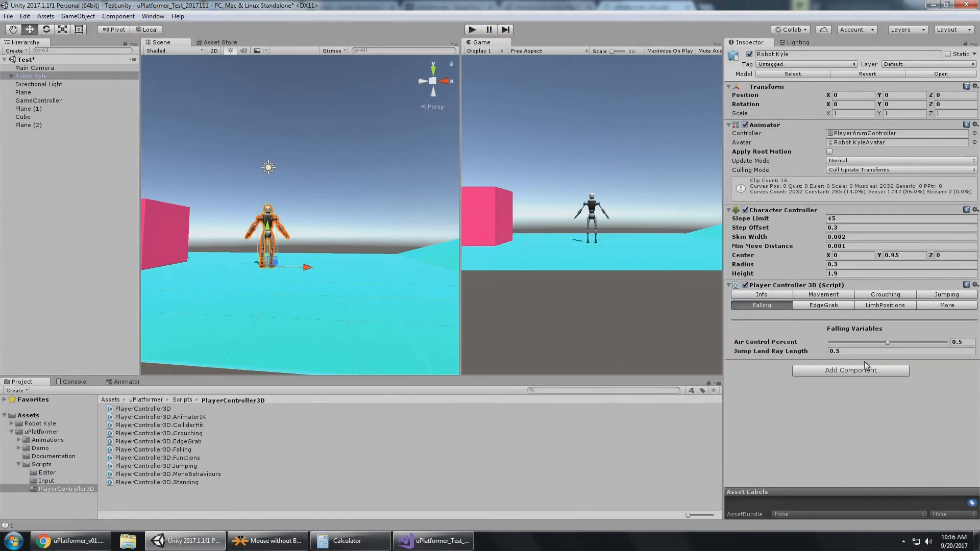
left_click(965, 350)
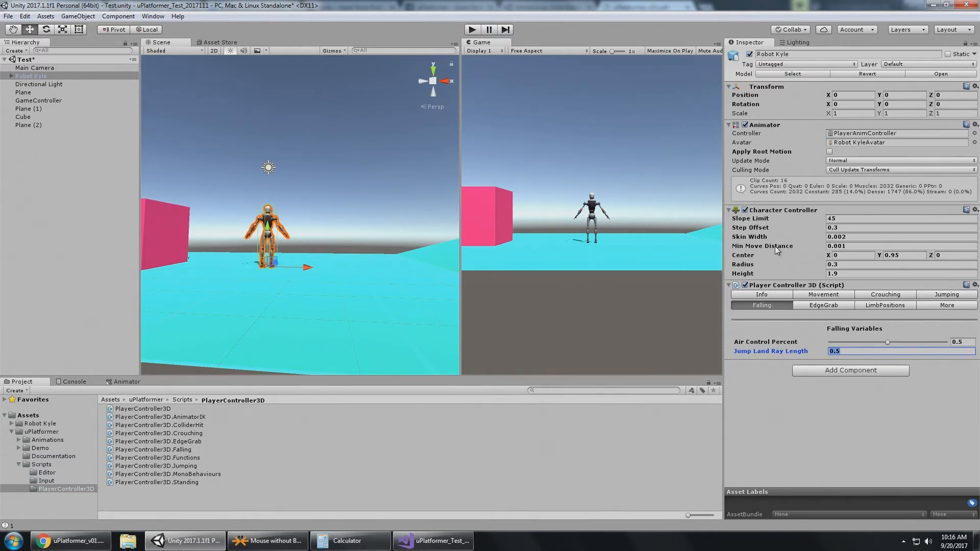
- Start play mode and climb Robot Kyle onto the top of the pink cube
left_click(474, 29)
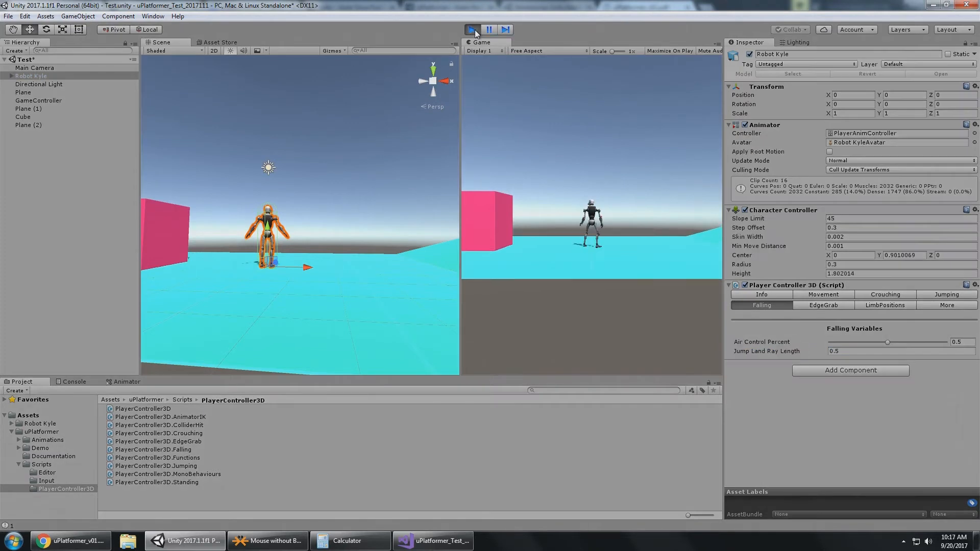
key("a")
key("space")
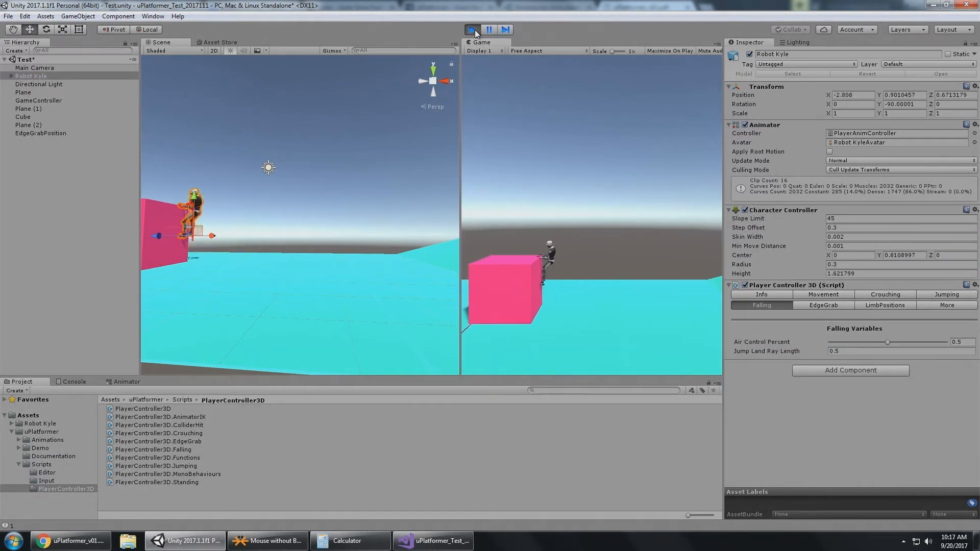
key("d")
key("a")
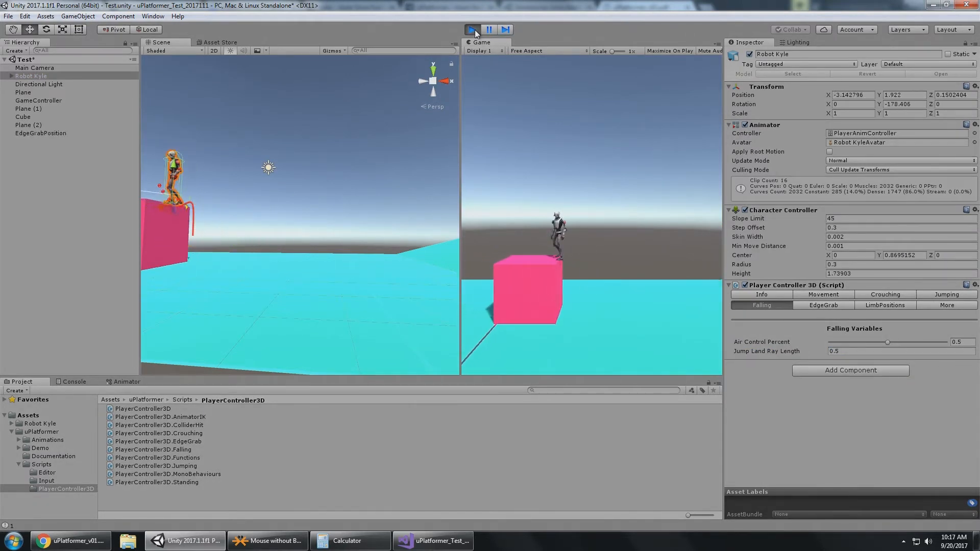
key("a")
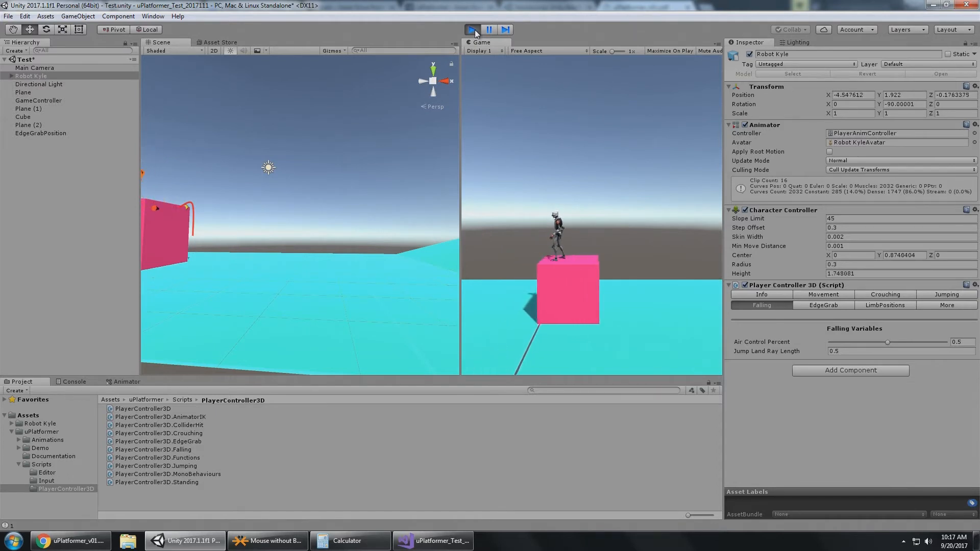
key("d")
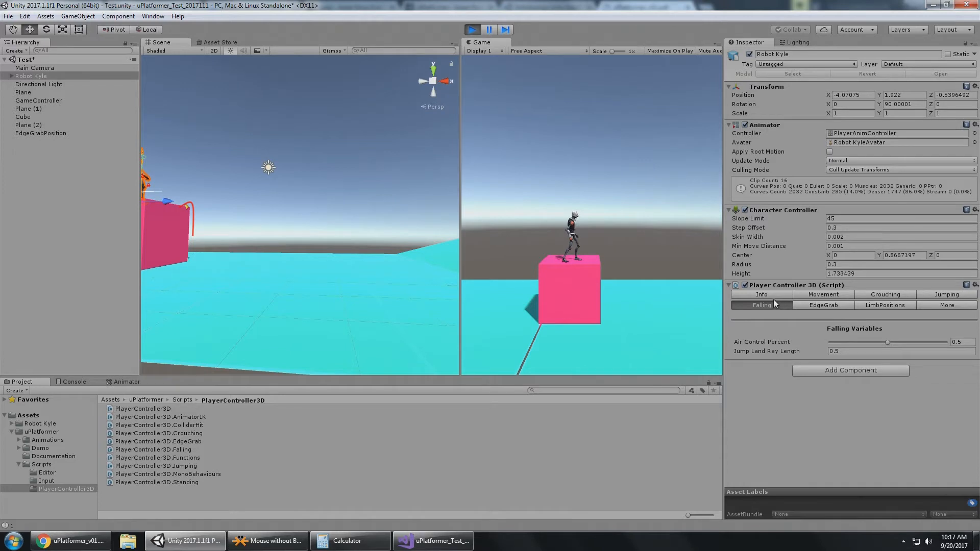
- Try to pause the game while Robot Kyle is in mid-air after jumping off the pink cube
key("d")
key("space")
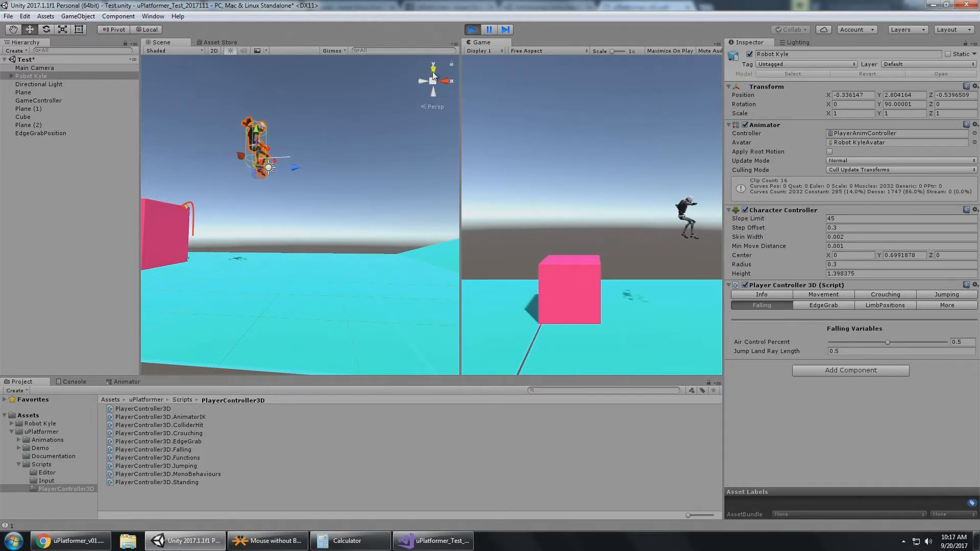
left_click(489, 31)
left_click(488, 30)
key("a")
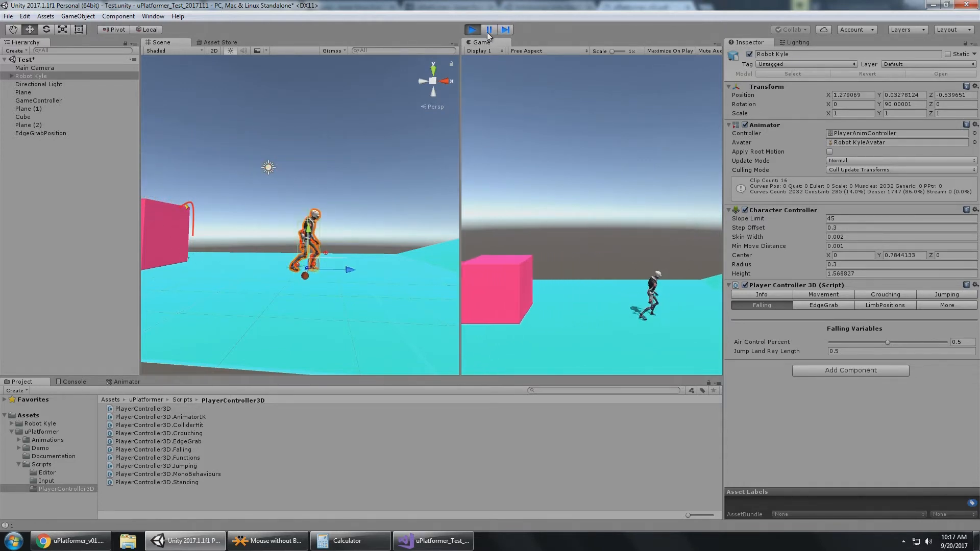
- Climb Robot Kyle back onto the pink cube, jump off it and pause the game in mid-air
key("w")
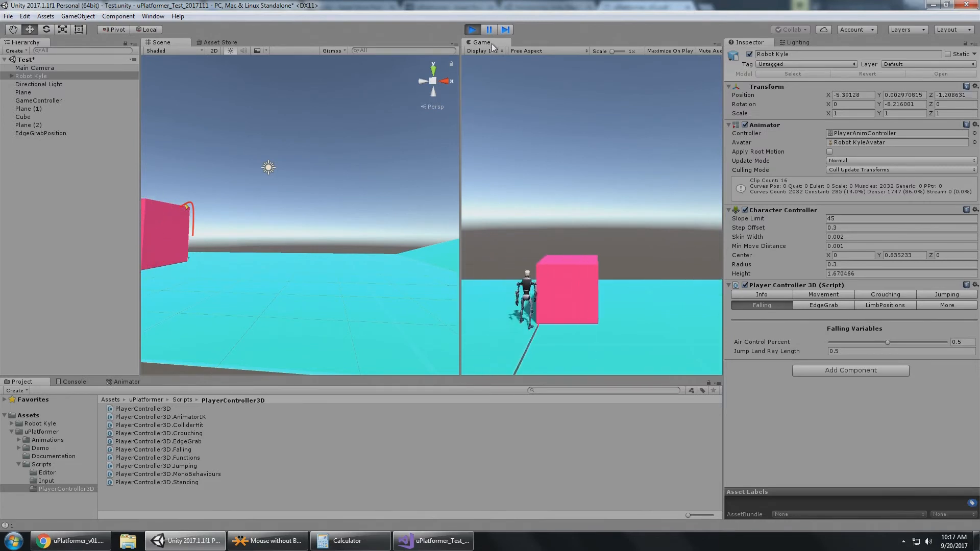
key("d")
key("space")
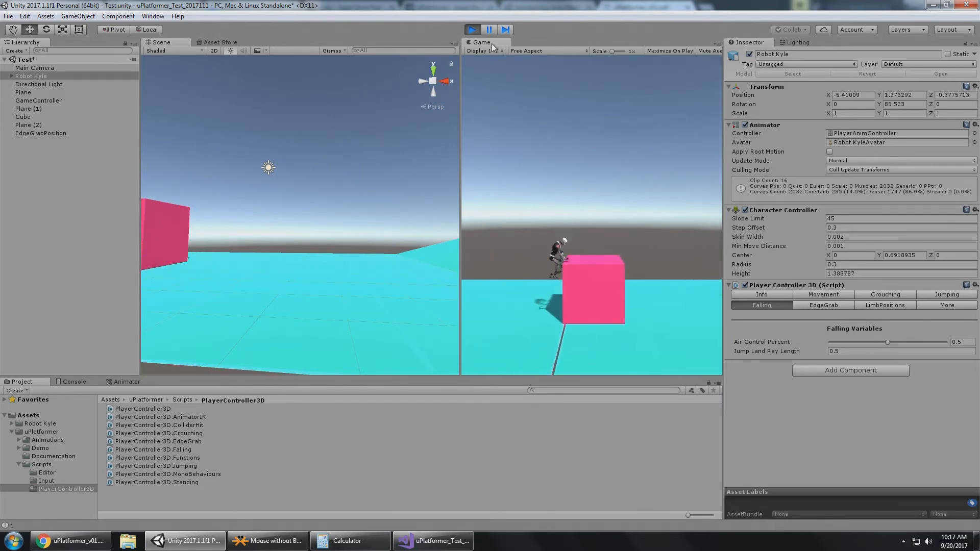
key("d")
key("space")
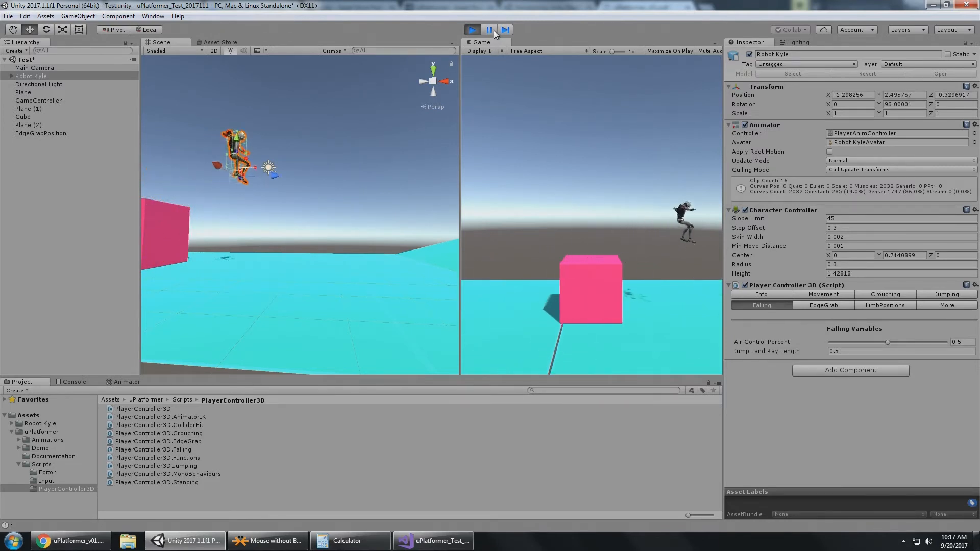
left_click(493, 29)
- Examine the red landing ray beneath Robot Kyle's feet up close in the paused Scene view
middle_click_drag(380, 136, 397, 177)
right_click_drag(396, 177, 368, 203)
key("w")
middle_click_drag(368, 204, 362, 205)
left_click_drag(363, 205, 363, 225, "alt")
middle_click_drag(363, 225, 394, 216)
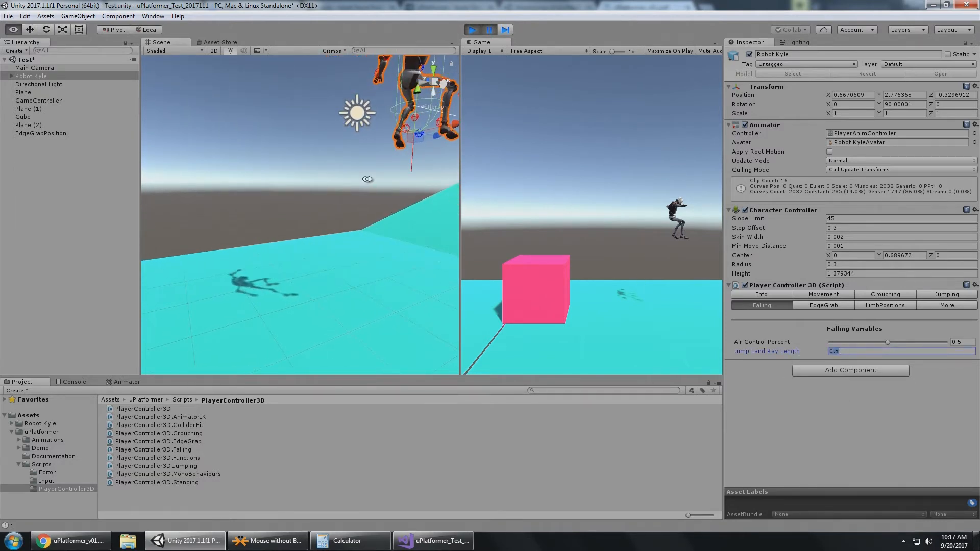
left_click_drag(368, 179, 311, 198, "alt")
middle_click_drag(311, 197, 309, 171)
right_click_drag(310, 171, 305, 161)
middle_click_drag(309, 165, 329, 165)
left_click_drag(328, 165, 352, 153, "alt")
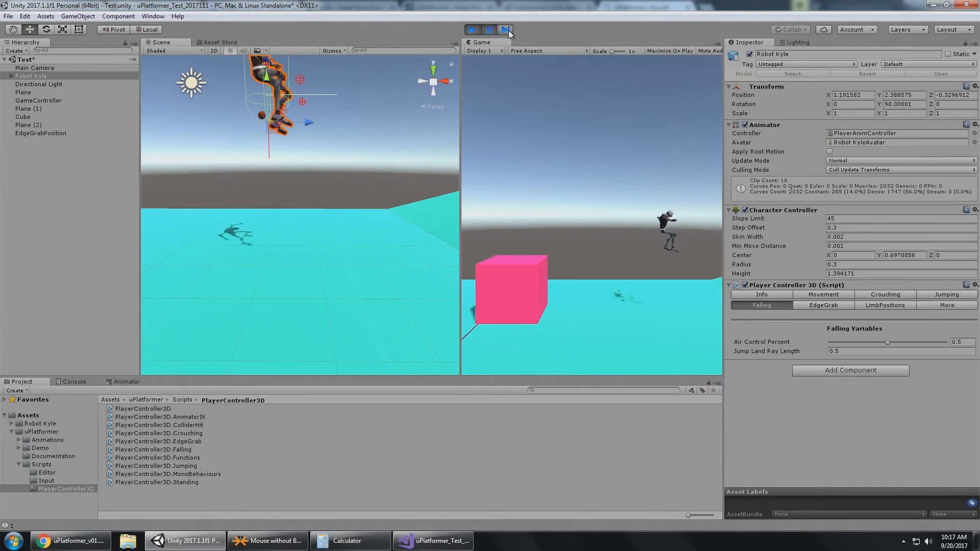
- Bring up the Animator parameters and advance Robot Kyle's fall frame by frame while watching Landing and DistanceToGround
left_click(127, 382)
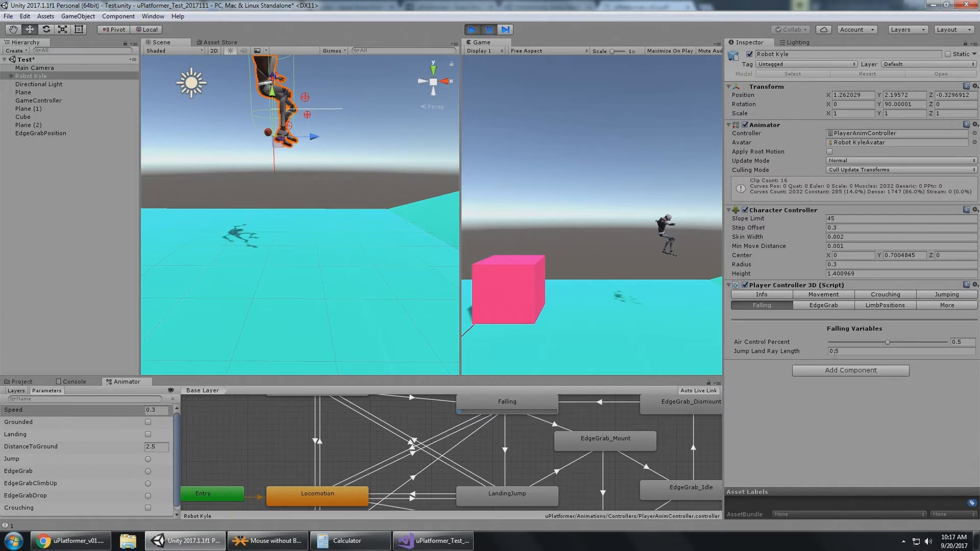
left_click(506, 31)
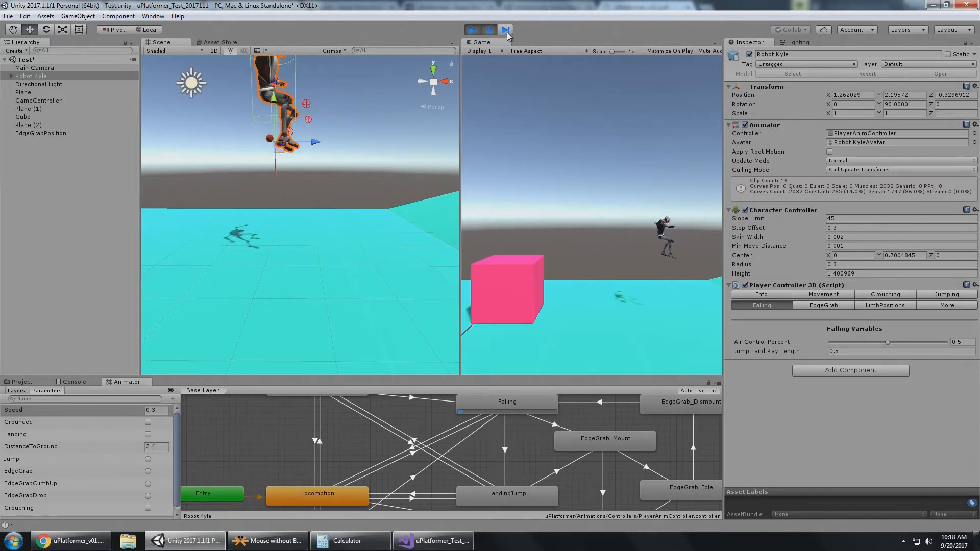
left_click_drag(383, 268, 384, 233, "alt")
left_click(505, 30)
left_click(506, 31)
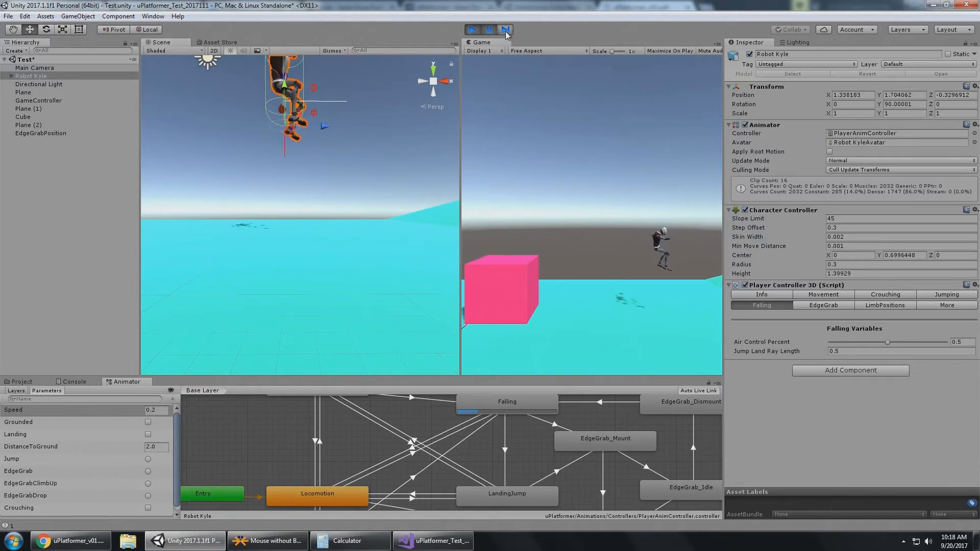
left_click(506, 31)
left_click(506, 31)
left_click(506, 30)
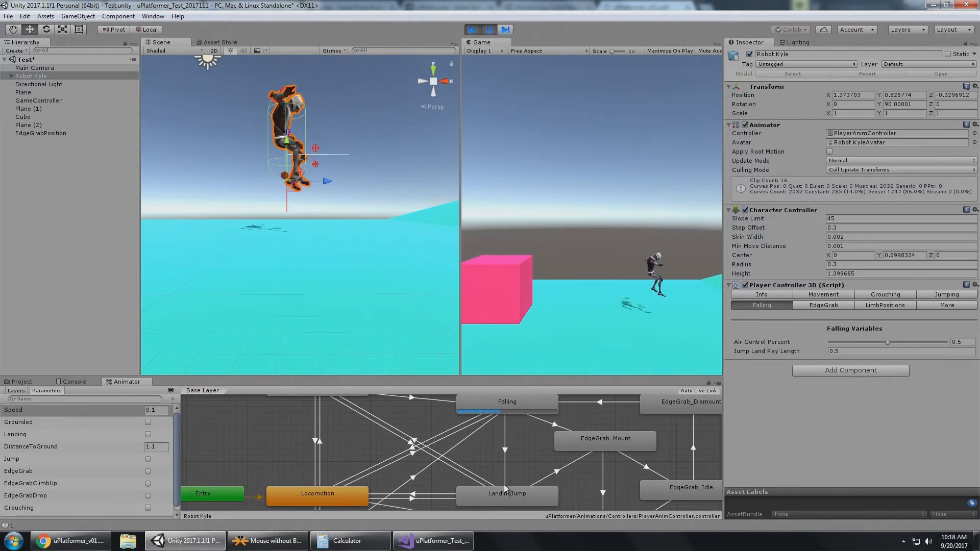
left_click(506, 31)
- Advance the last frames of the fall until the landing ray touches the ground and triggers the Landing parameter
left_click_drag(398, 134, 393, 146, "alt")
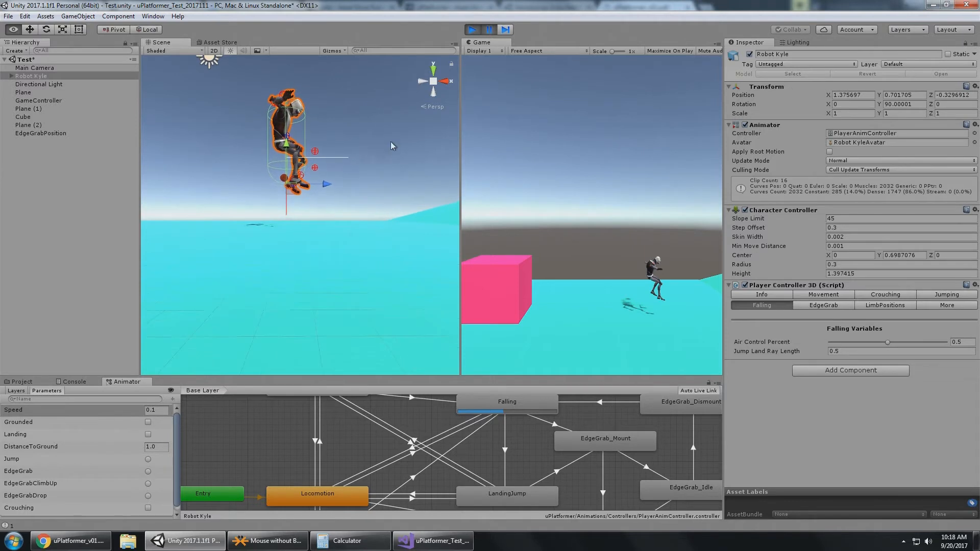
left_click(506, 30)
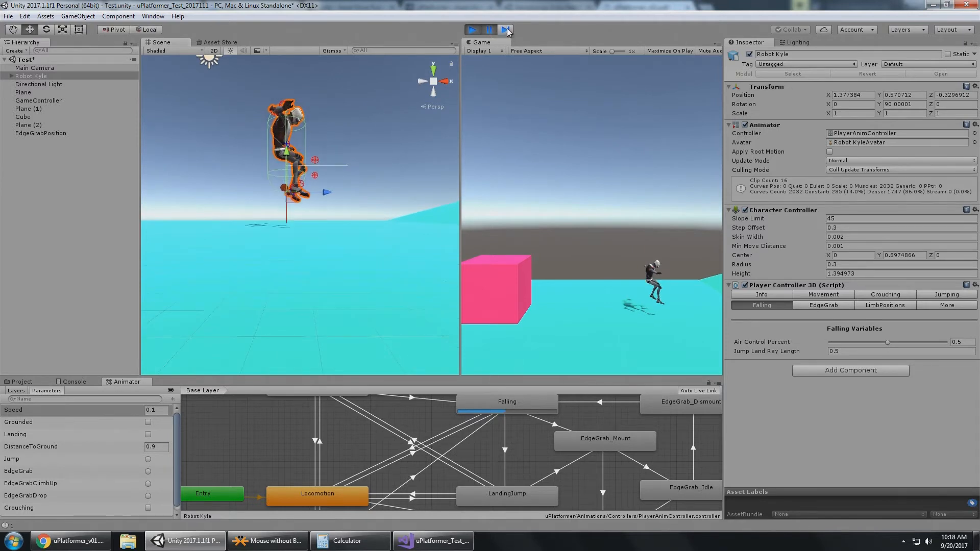
left_click(506, 30)
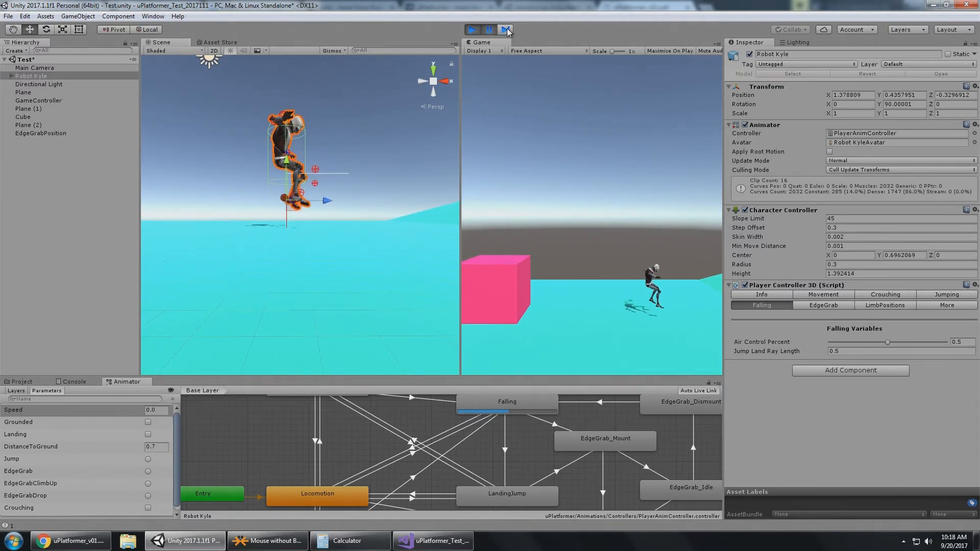
left_click_drag(357, 128, 365, 140, "alt")
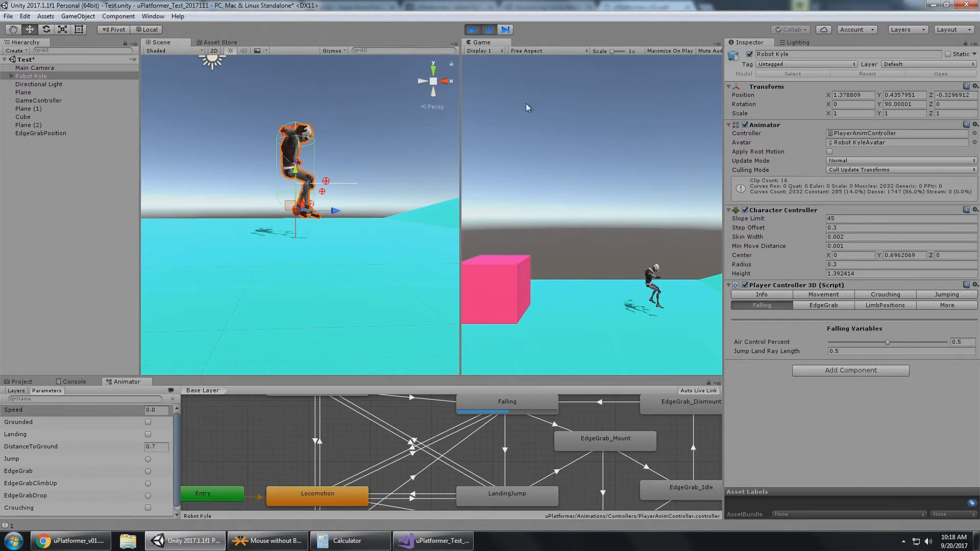
left_click(506, 29)
left_click(505, 30)
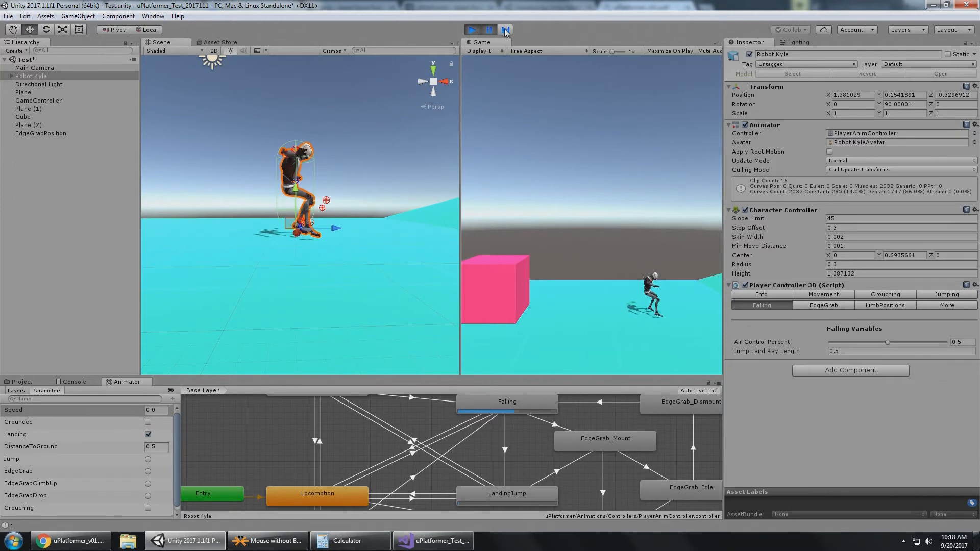
- Step through the transitions from Falling to LandingJump and Locomotion frame by frame, and resume the game
left_click(505, 30)
left_click(505, 29)
left_click(505, 29)
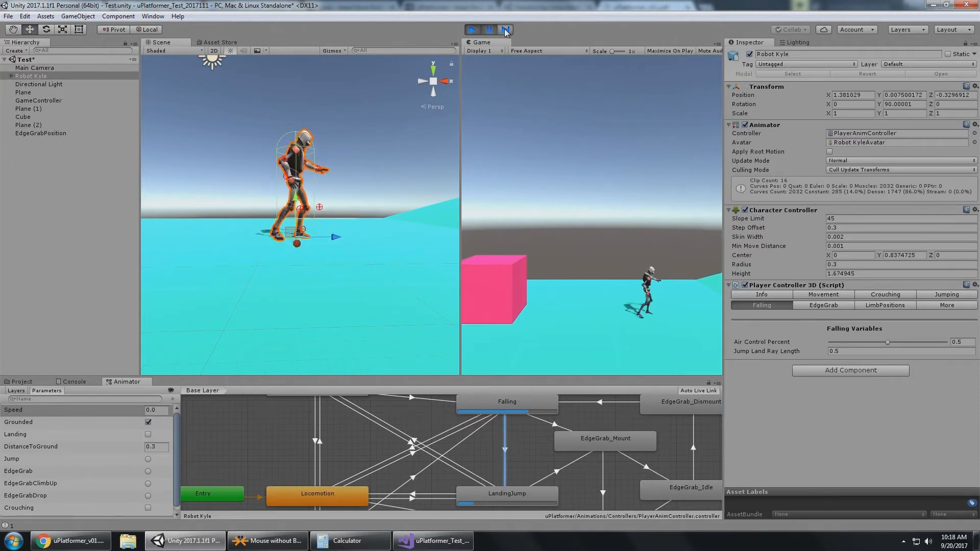
left_click(505, 29)
left_click(505, 29)
left_click(505, 30)
left_click(505, 29)
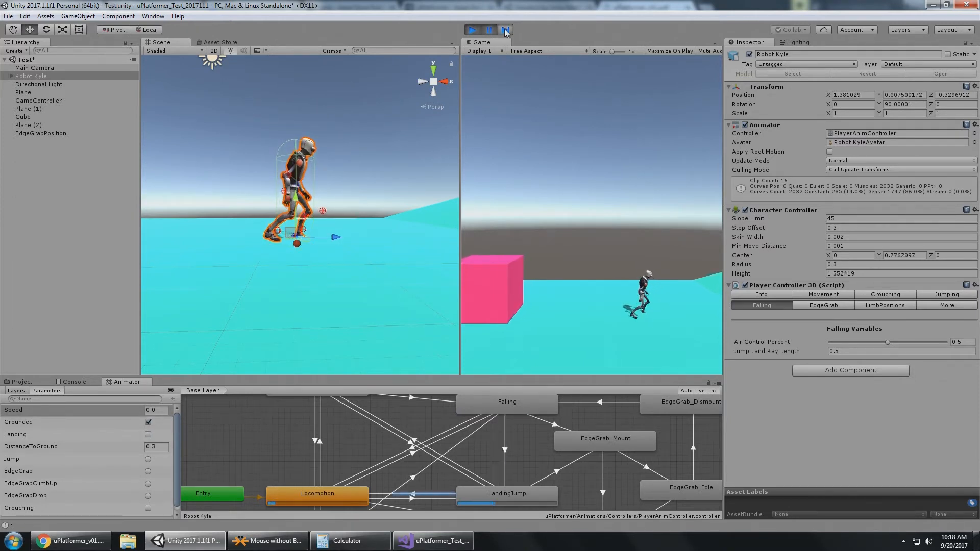
left_click(505, 30)
left_click(506, 29)
left_click(506, 30)
left_click(491, 30)
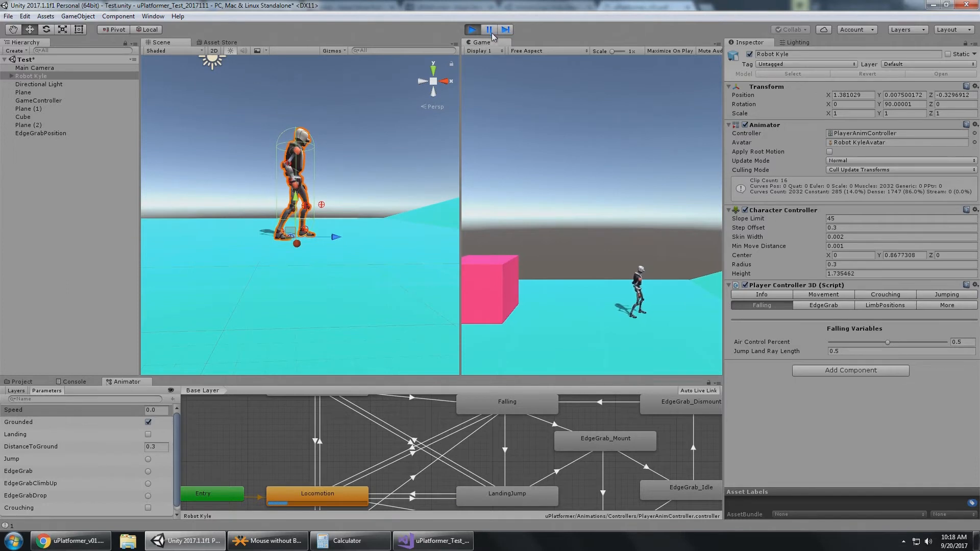
- Display the EdgeGrab settings and check the Edge Grab section of uPlatformer_v01.pdf in Chrome before returning to Unity
left_click(846, 354)
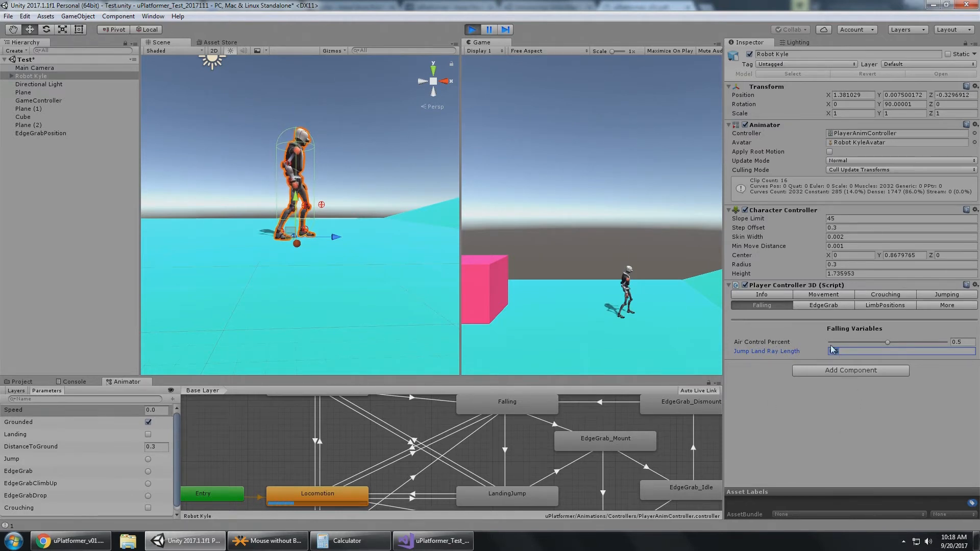
left_click(845, 307)
left_click(72, 540)
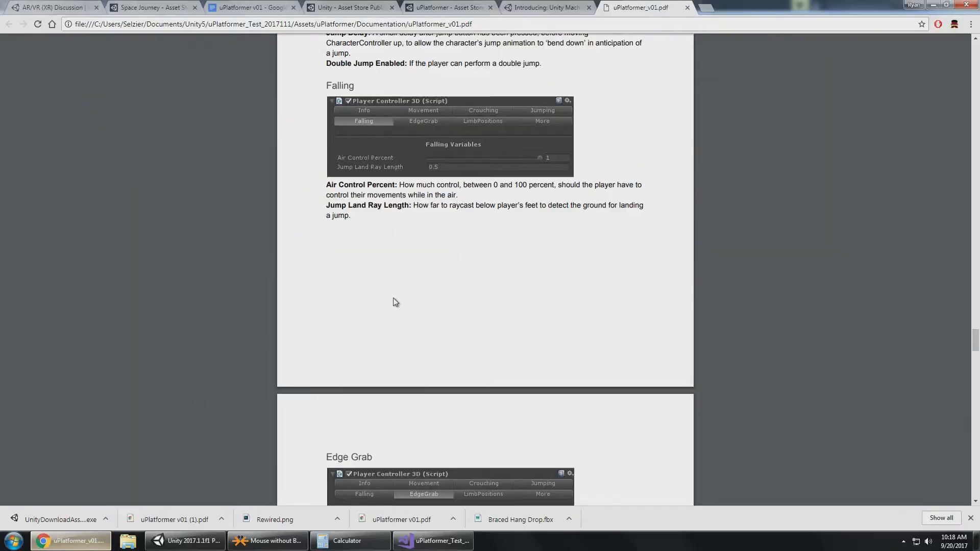
scroll(396, 301, "down", 4)
scroll(400, 297, "down", 2)
scroll(400, 298, "down", 1)
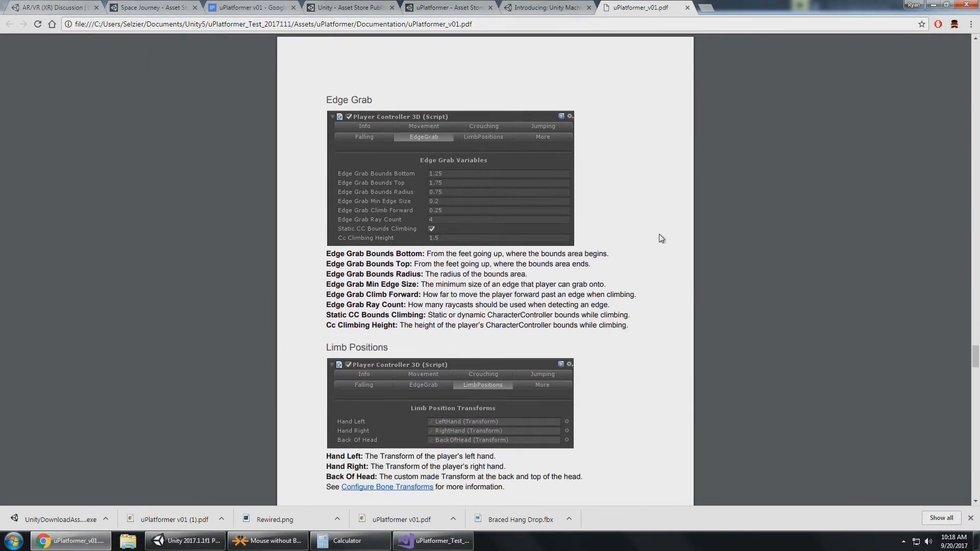
key("alt+Tab")
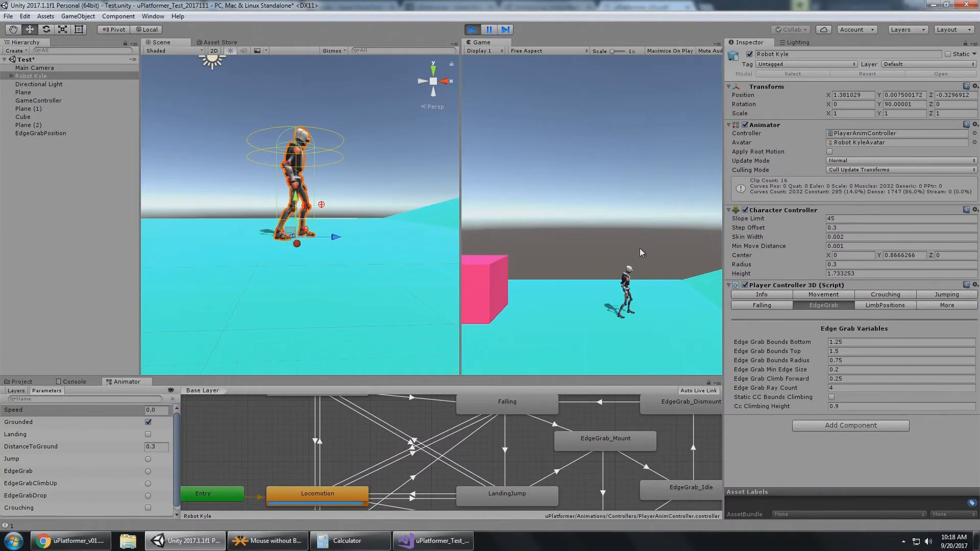
- Walk Robot Kyle toward the pink cube and examine the yellow edge grab bounds around the head in the Scene view
key("w")
key("a")
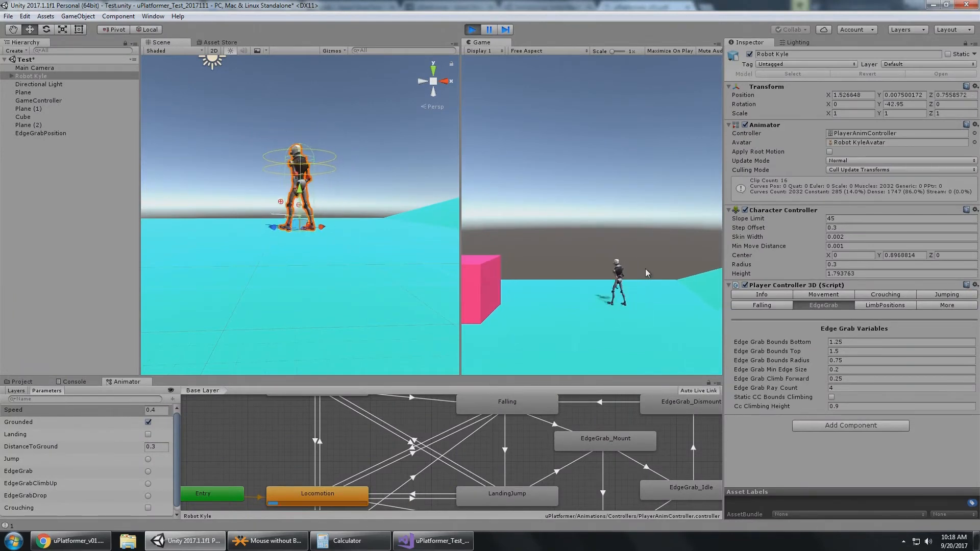
key("s")
key("a")
middle_click_drag(266, 199, 353, 237)
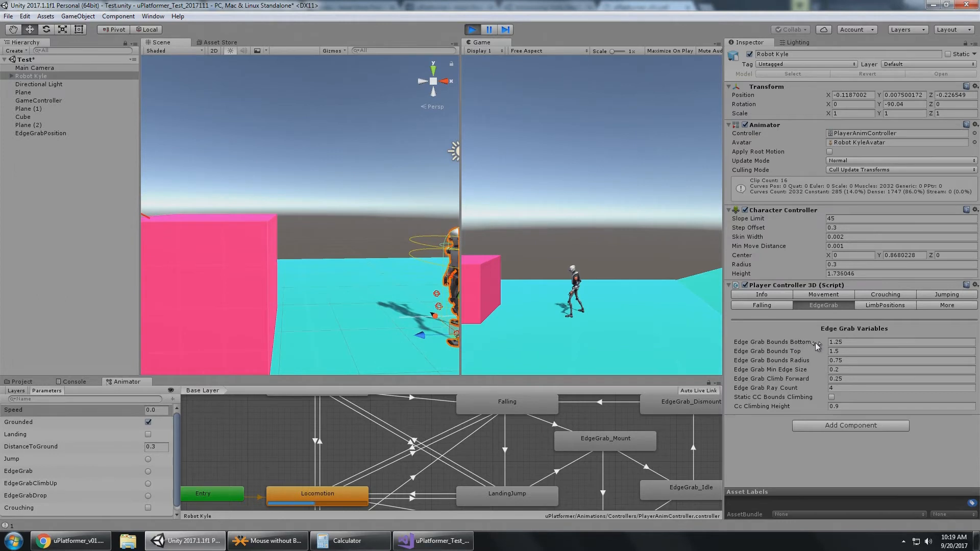
left_click_drag(440, 252, 375, 255, "alt")
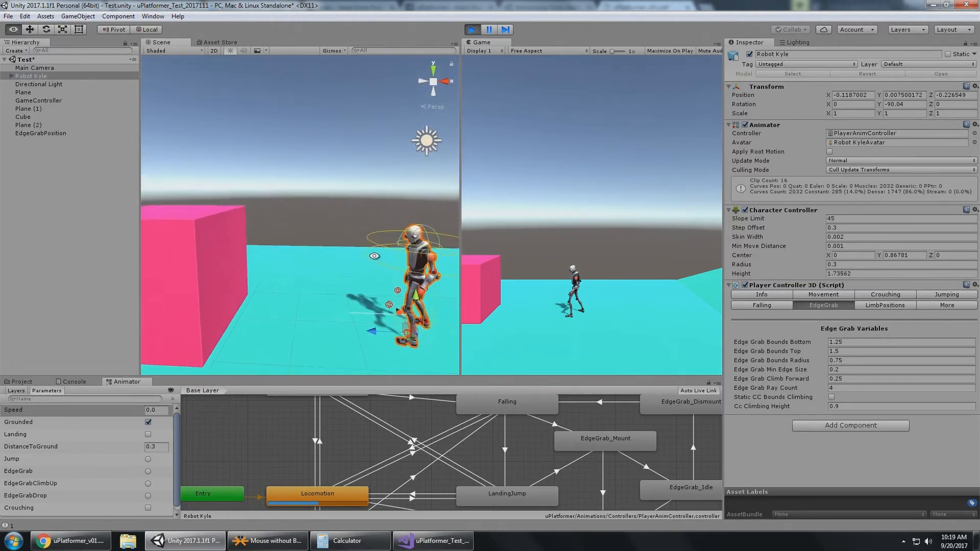
- Examine Robot Kyle's edge grab bounds rings and the pink cube beside him from several angles in the Scene view
left_click_drag(362, 222, 306, 163, "alt")
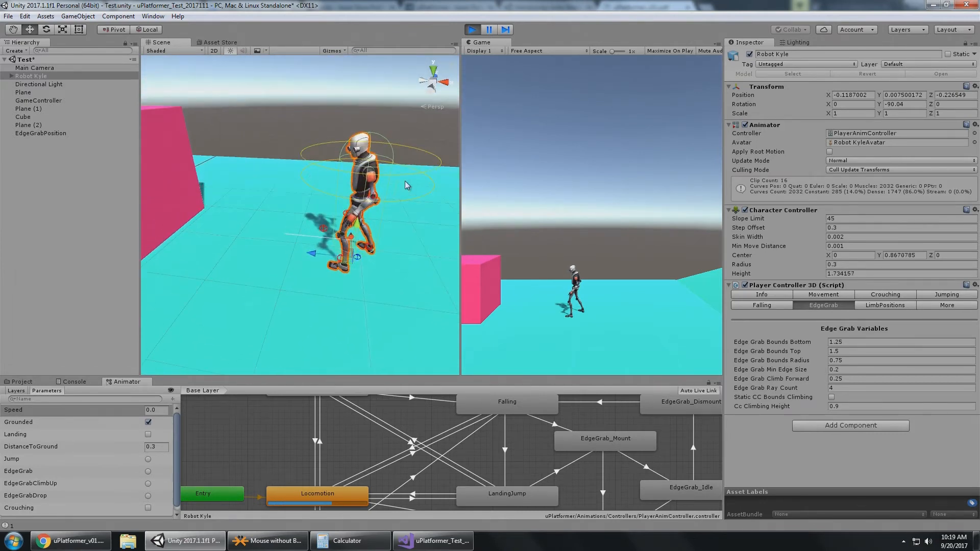
left_click_drag(319, 193, 311, 124, "alt")
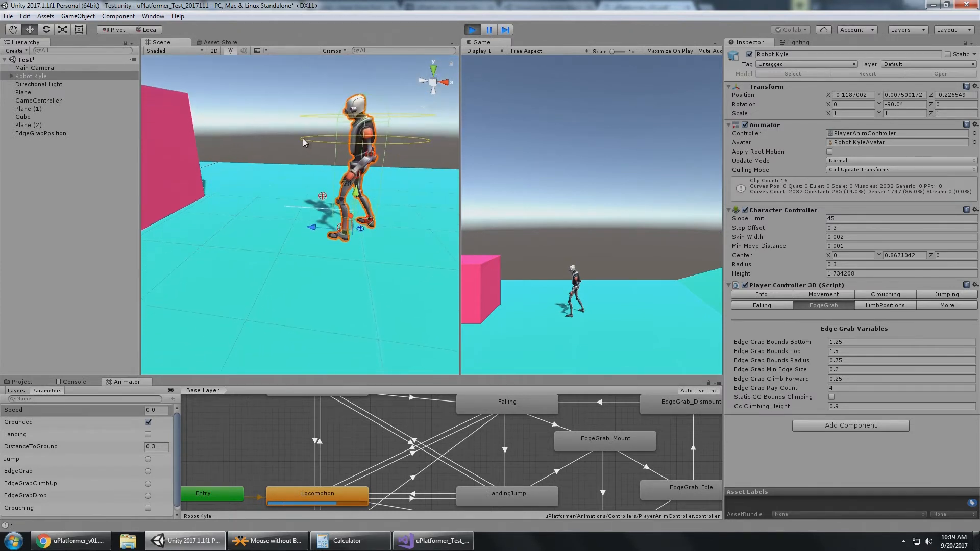
left_click_drag(303, 121, 308, 184, "alt")
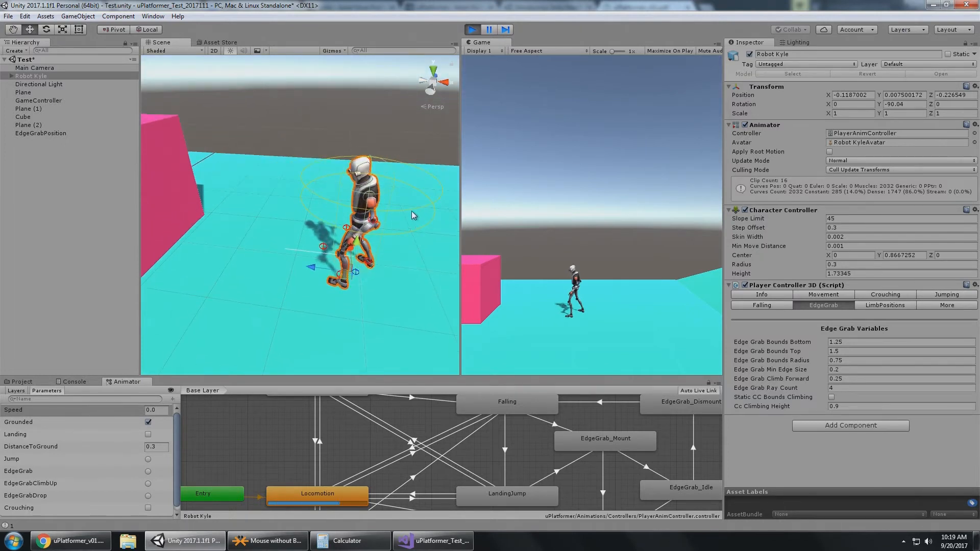
left_click_drag(414, 215, 354, 178, "alt")
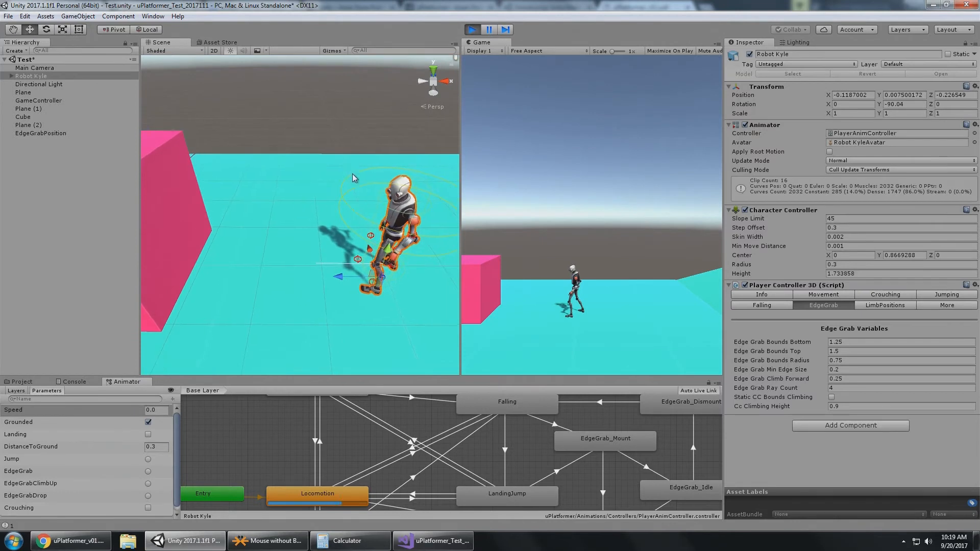
left_click_drag(437, 232, 319, 170, "alt")
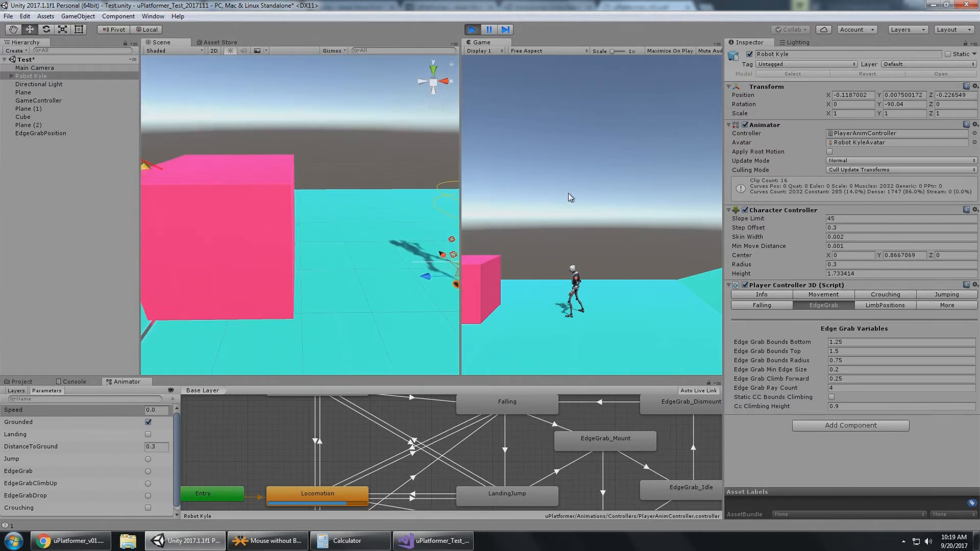
- Walk Robot Kyle up to the pink cube, jump against its side, and pause the game mid-air with him framed in the Scene view
left_click(584, 214)
key("a")
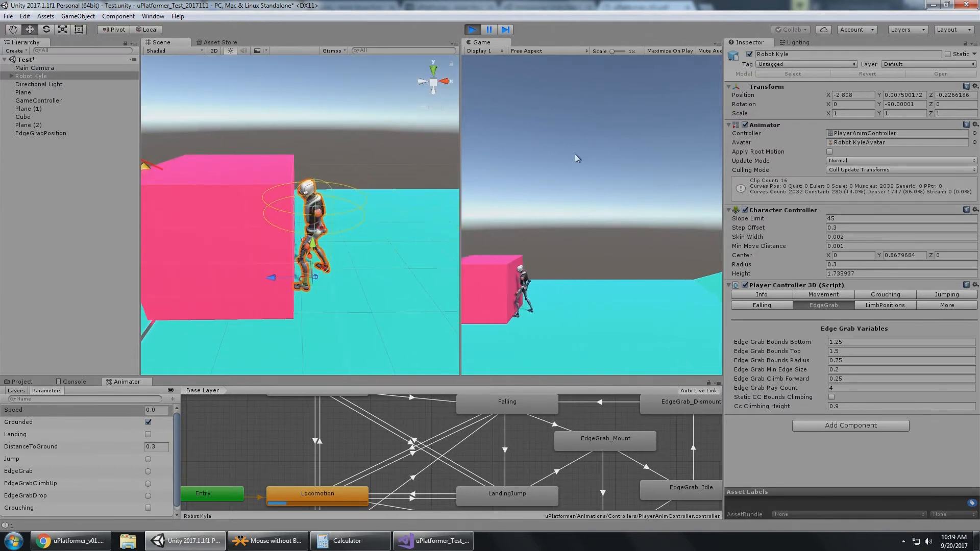
key("space")
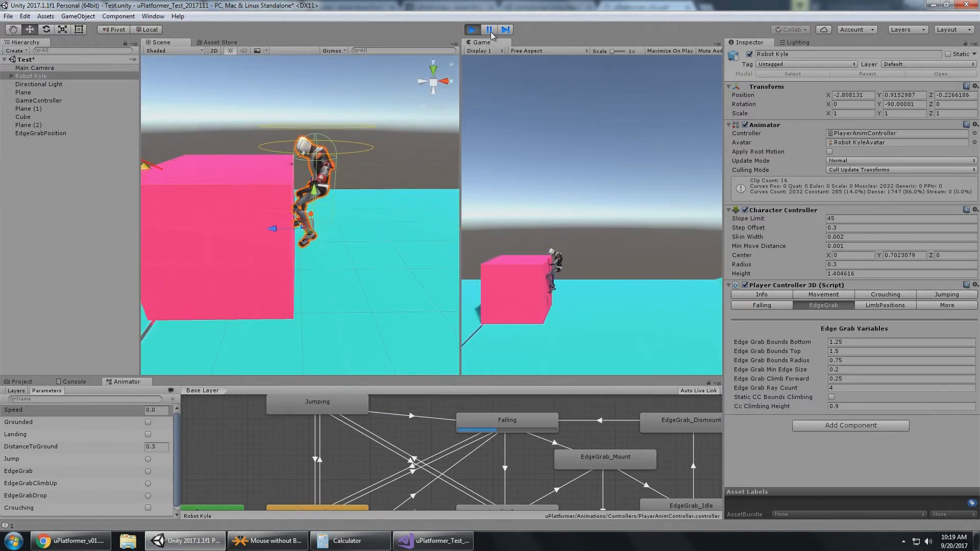
left_click(491, 32)
key("f")
- View Robot Kyle's edge grab bounds beside the cube's top edge and advance one frame to show the red edge grab rays
left_click_drag(344, 156, 361, 137, "alt")
left_click_drag(336, 196, 356, 213, "alt")
left_click_drag(349, 211, 347, 212, "alt")
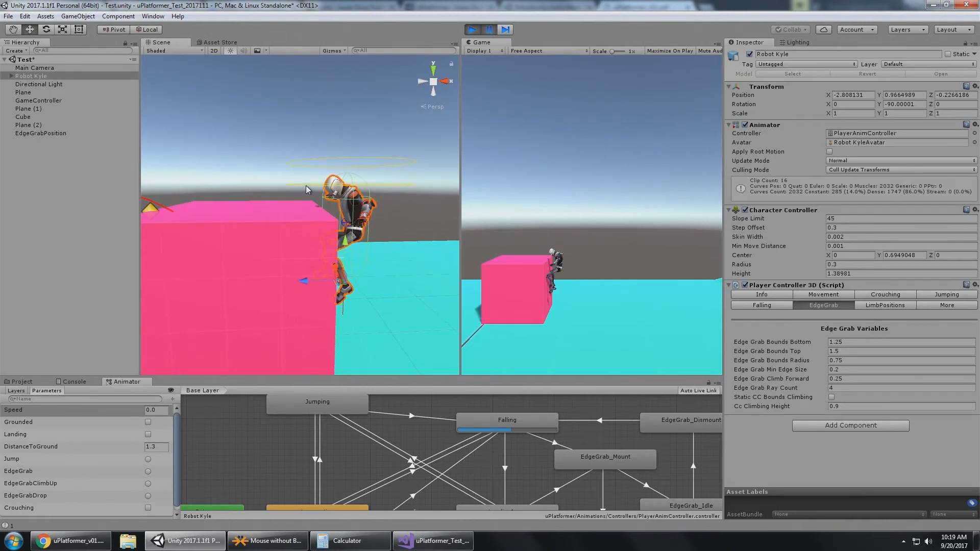
left_click_drag(305, 185, 325, 185, "alt")
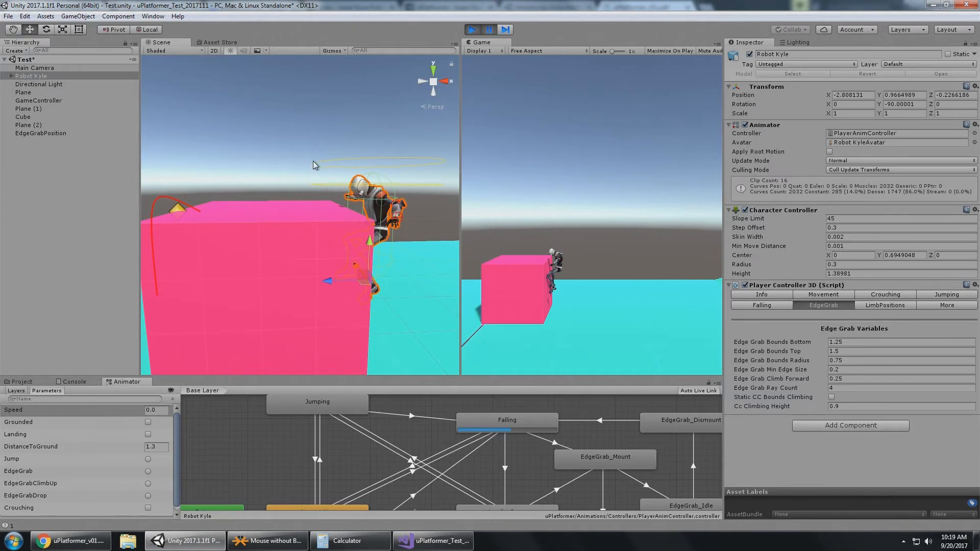
left_click_drag(317, 184, 360, 139, "alt")
left_click(504, 30)
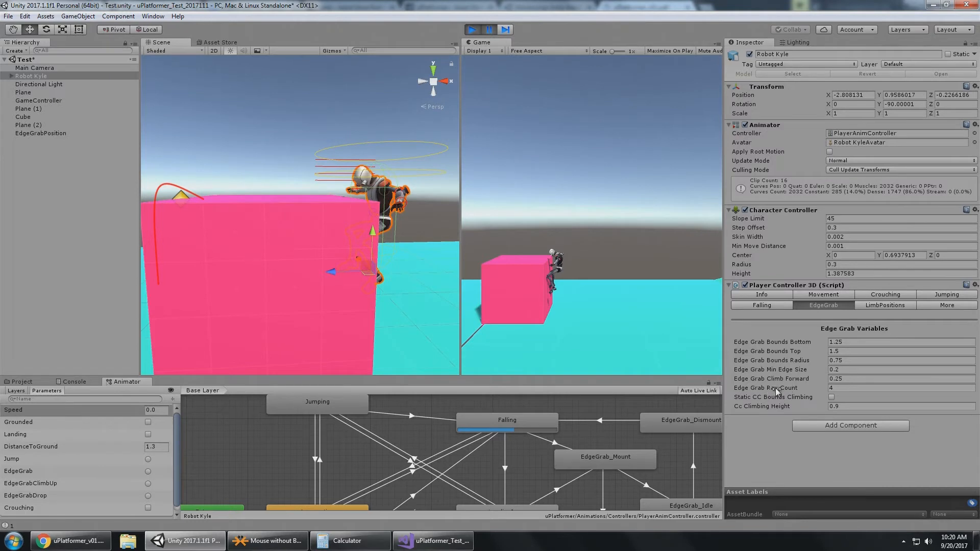
- Check the Edge Grab Ray Count setting and examine the red rays cast within the bounds above the cube's edge
left_click(846, 388)
scroll(405, 182, "up", 4)
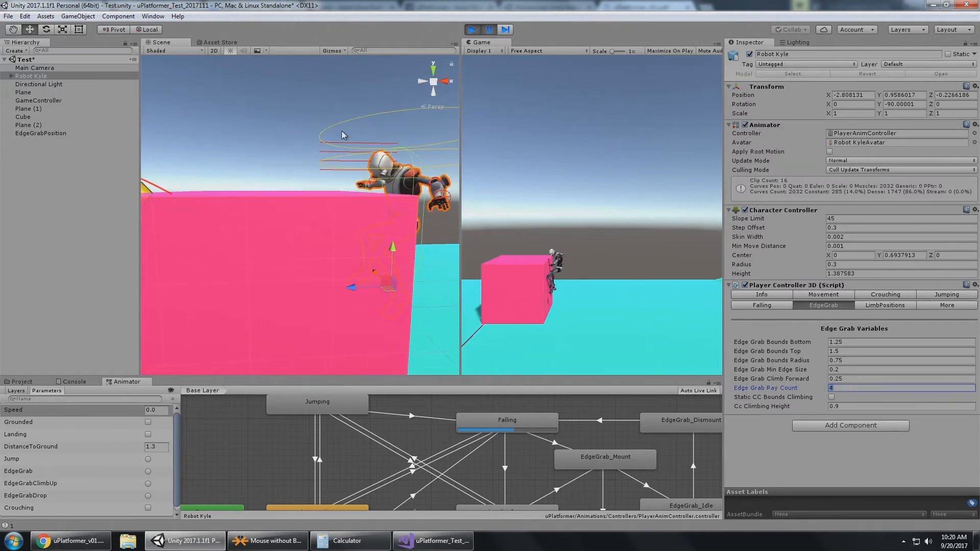
left_click_drag(362, 128, 362, 207, "alt")
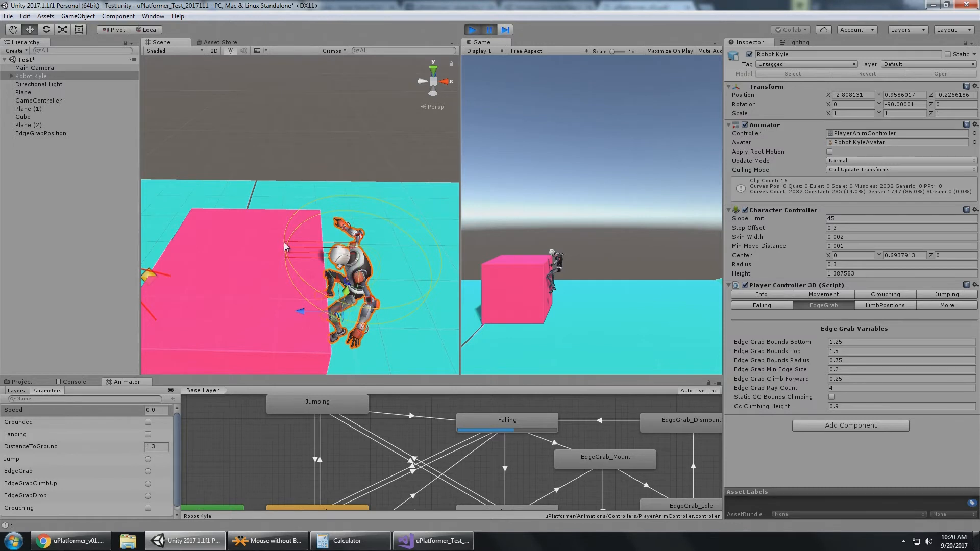
left_click_drag(284, 247, 295, 175, "alt")
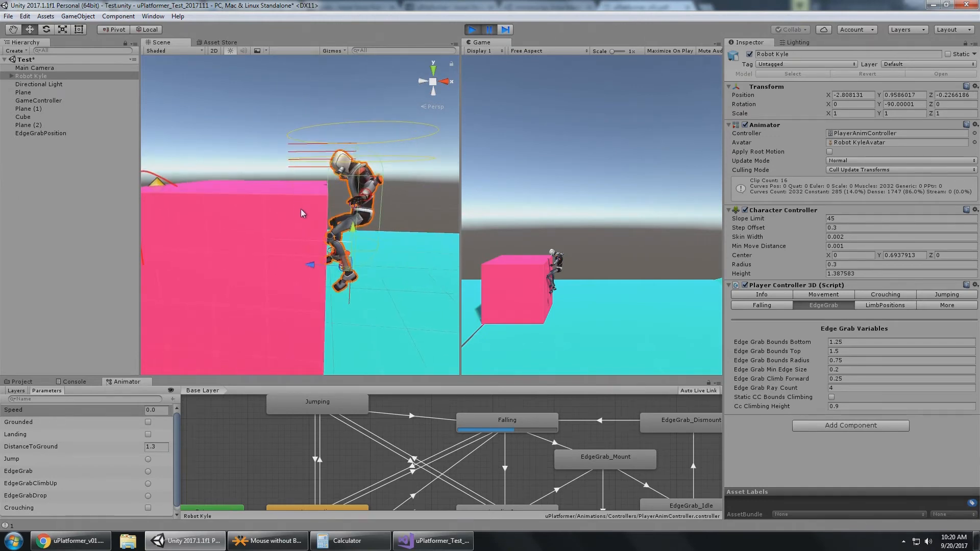
- Switch to Calculator, move its window clear of the edge grab rays, and return to Unity
left_click(352, 542)
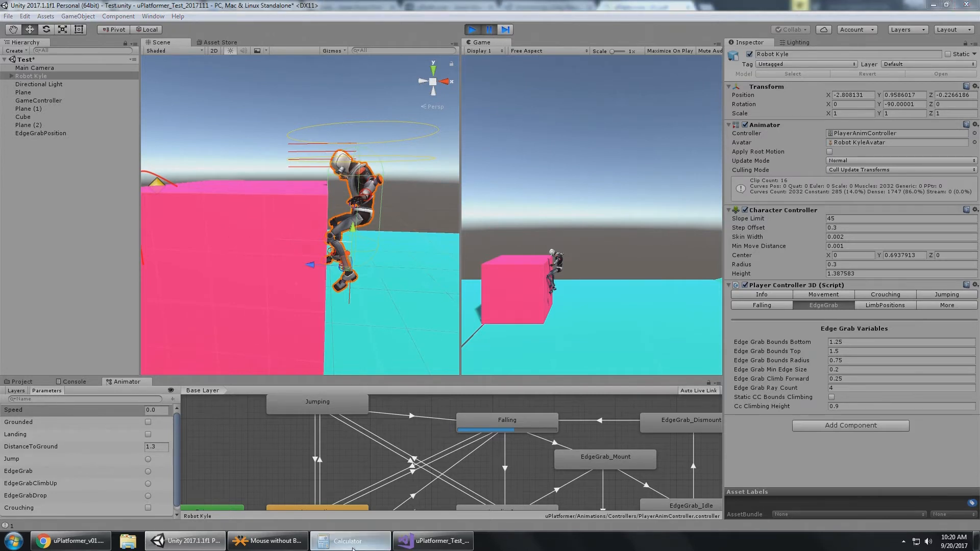
left_click_drag(592, 174, 239, 165)
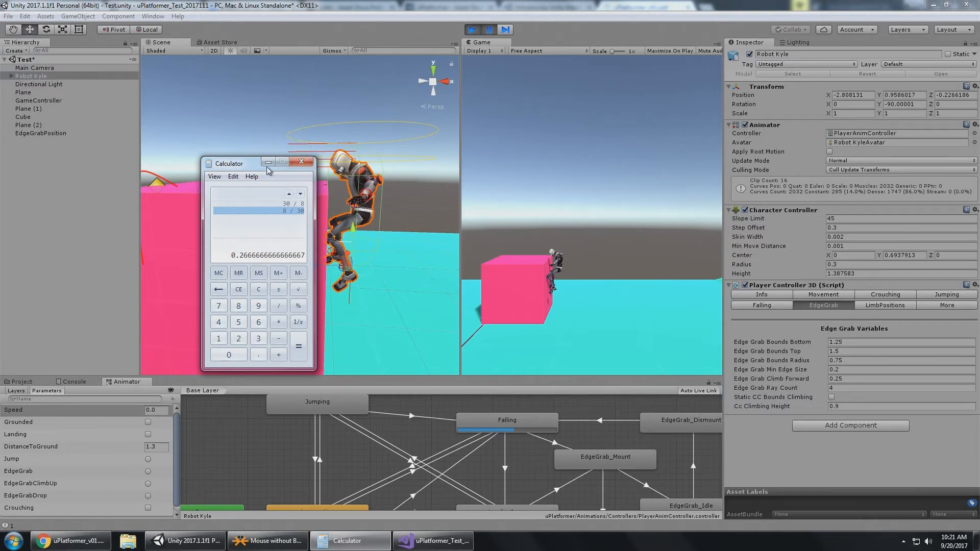
left_click_drag(252, 165, 76, 285)
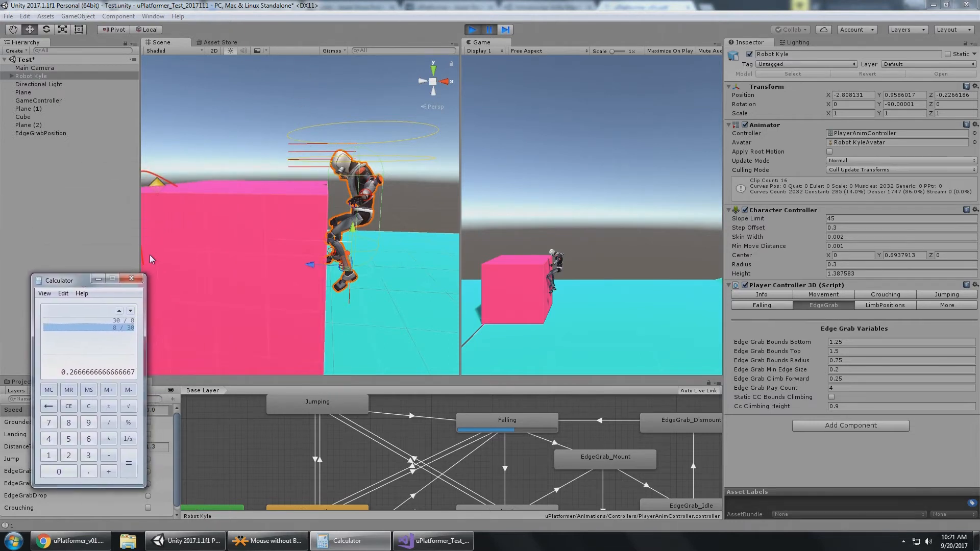
left_click(312, 171)
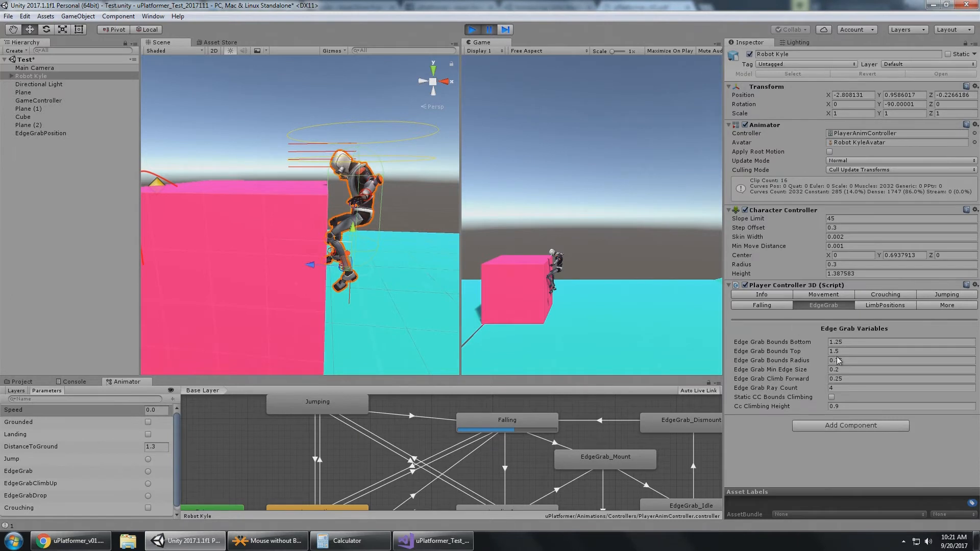
- Set the Edge Grab Ray Count to 6, advance two frames, and examine the denser rays beside the cube
left_click(849, 388)
left_click(506, 30)
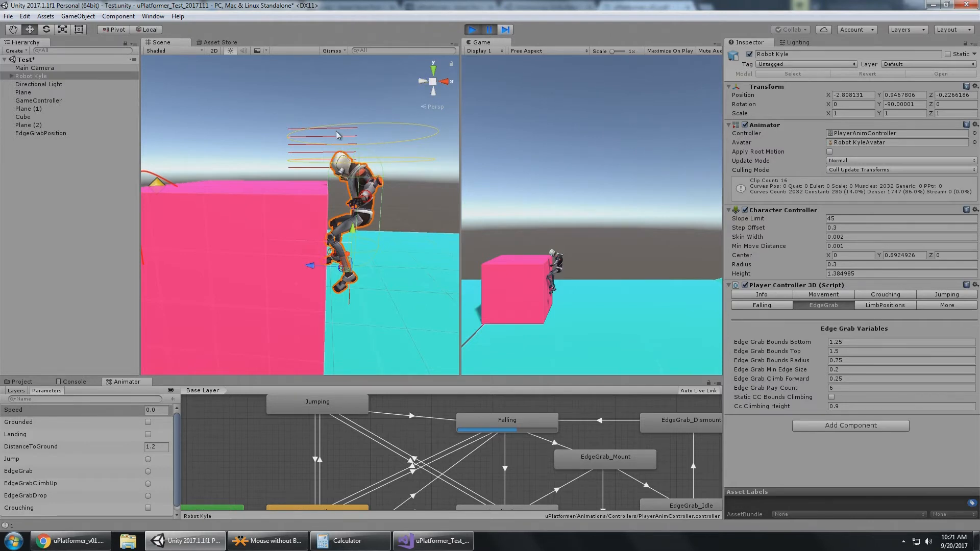
left_click(507, 30)
left_click_drag(294, 122, 345, 142, "alt")
middle_click_drag(345, 143, 337, 147)
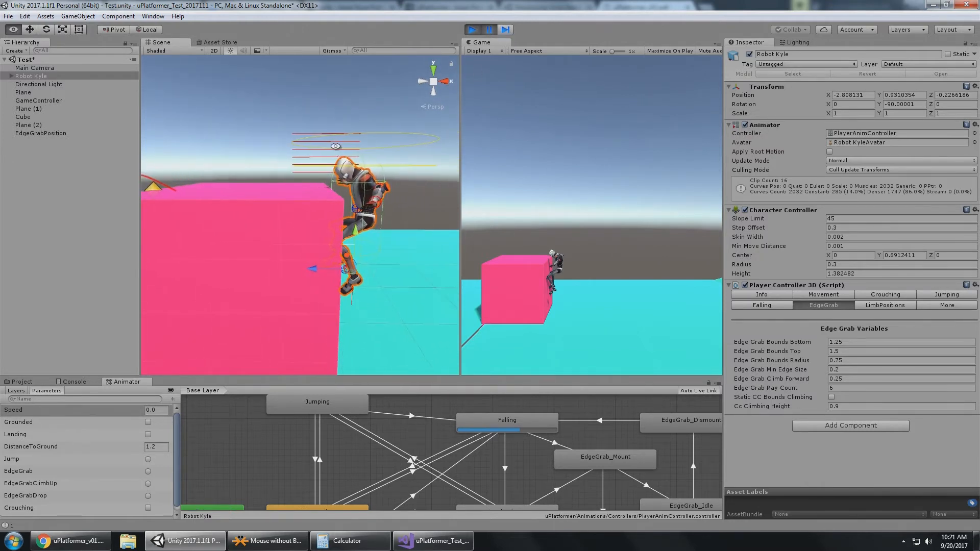
left_click_drag(337, 147, 324, 185, "alt")
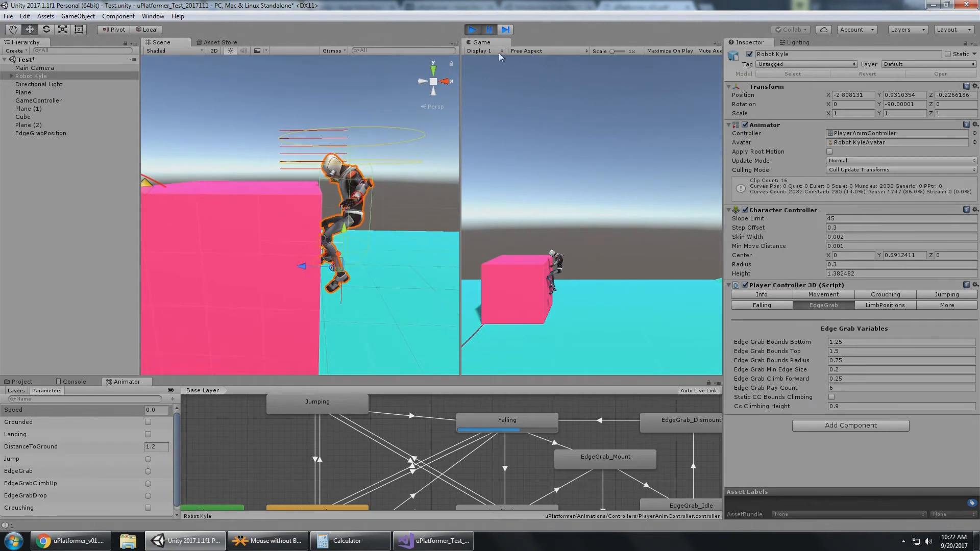
- Advance the fall frame by frame and examine the edge grab rays as they near the cube's top edge
left_click(506, 30)
left_click(506, 30)
left_click(506, 30)
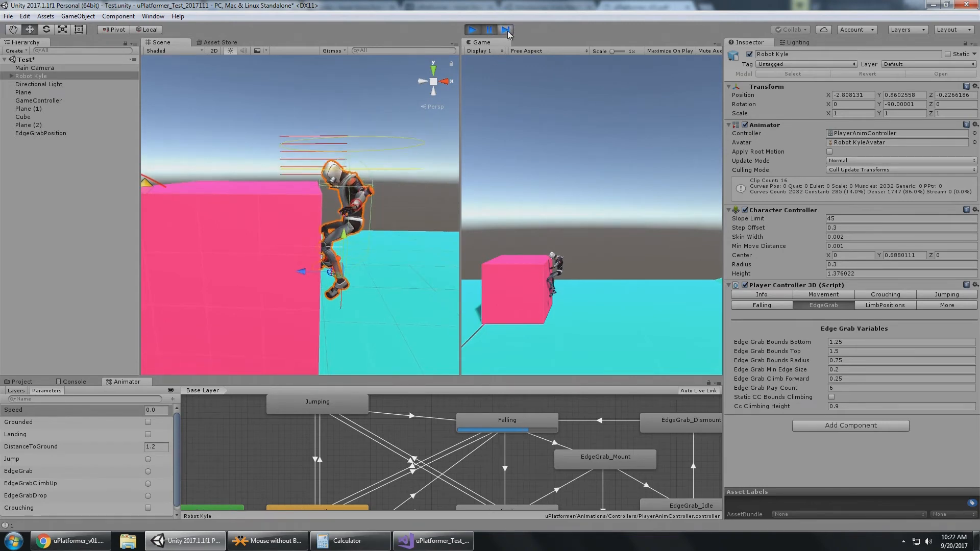
left_click(506, 30)
left_click_drag(383, 128, 376, 127, "alt")
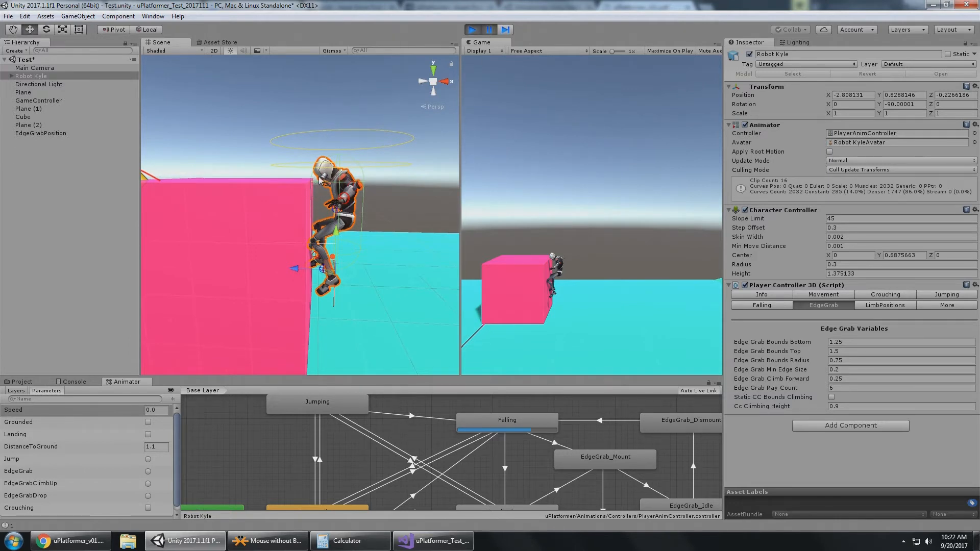
- Advance the rest of Robot Kyle's fall frame by frame as the bounds drop past the cube's top edge, and resume the game
left_click(506, 30)
left_click(506, 31)
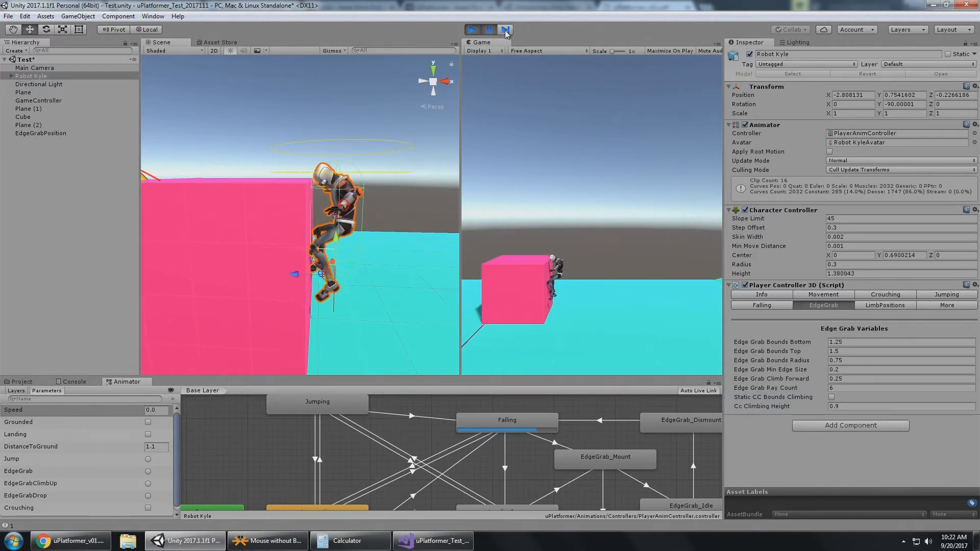
left_click(506, 30)
left_click(505, 30)
left_click(506, 31)
left_click(505, 31)
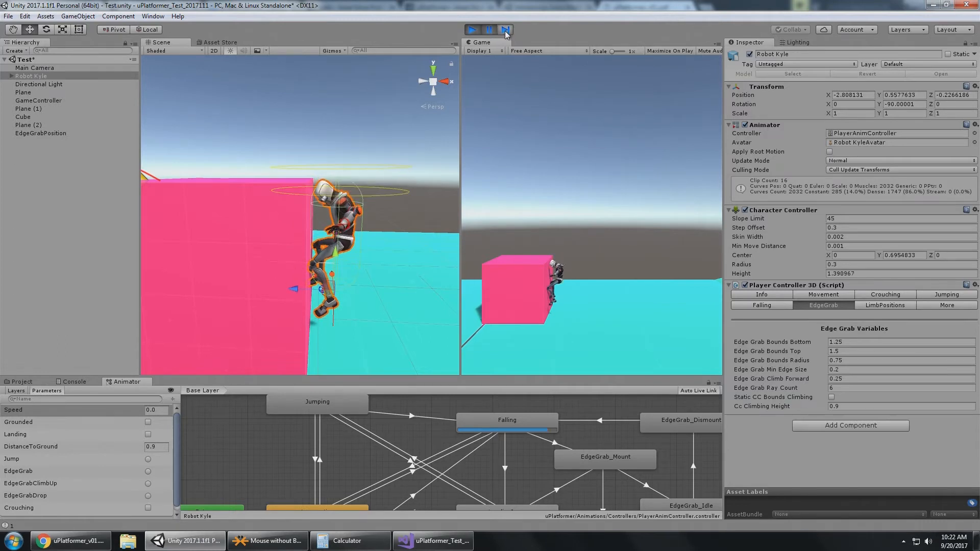
left_click(505, 30)
left_click(505, 31)
left_click(506, 31)
left_click(505, 30)
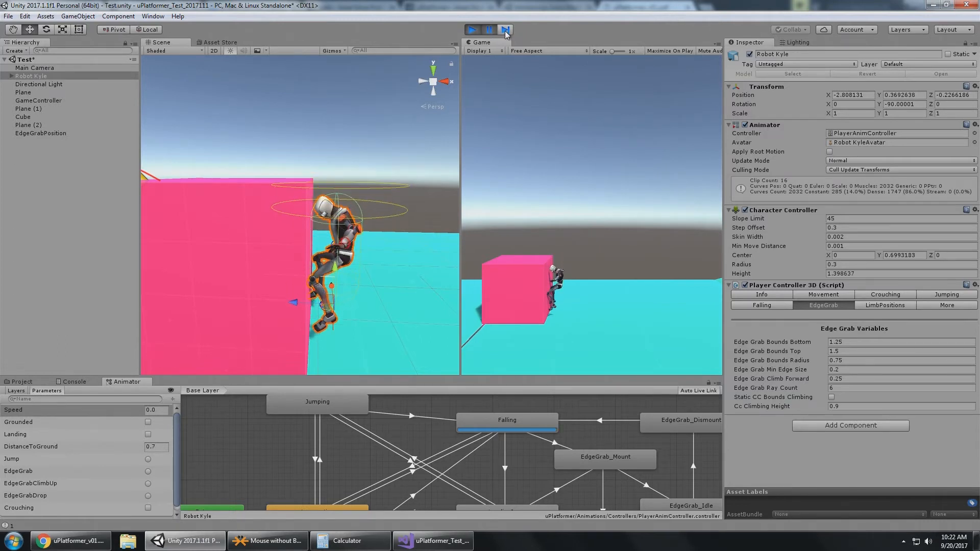
left_click(506, 31)
left_click(505, 30)
left_click(489, 31)
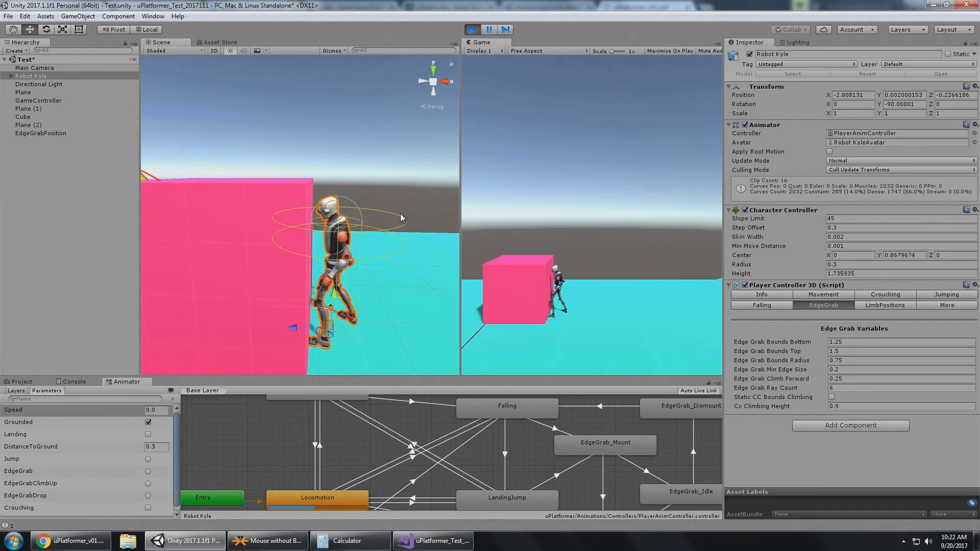
- Jump Robot Kyle against the cube again and pause mid-air with the edge grab rays above the cube's top edge
key("space")
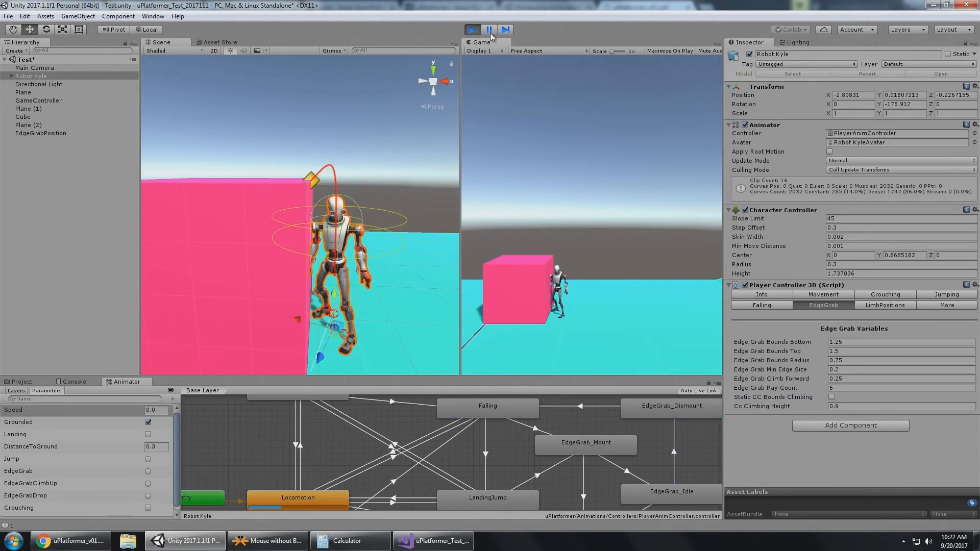
key("space")
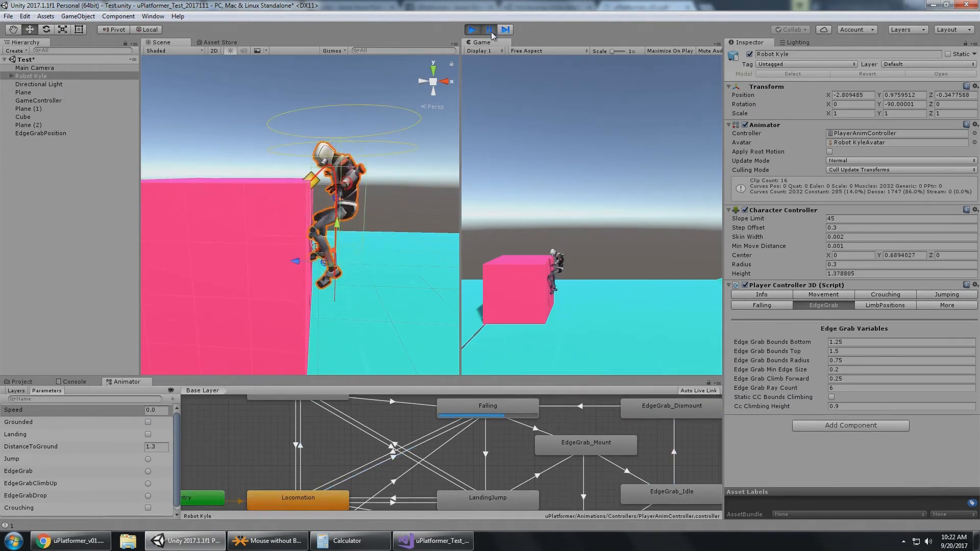
key("space")
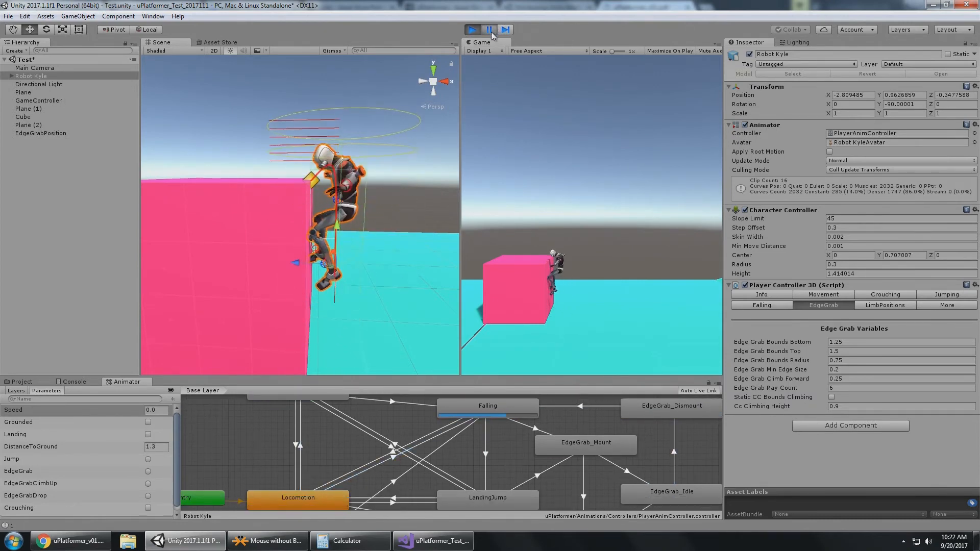
middle_click_drag(342, 110, 365, 149)
- Follow the edge grab rays down past the cube's edge frame by frame during the second fall, and resume the game
left_click(506, 30)
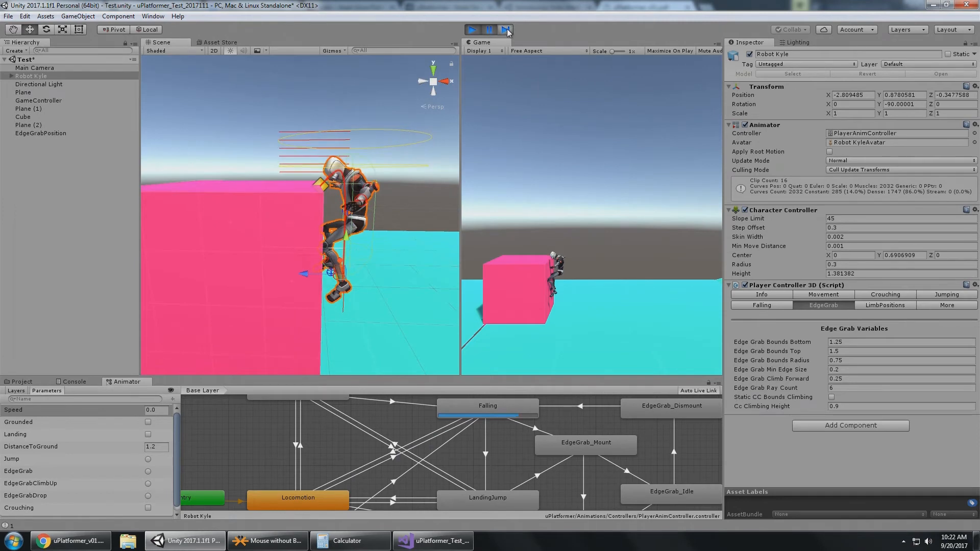
left_click(505, 29)
left_click(505, 29)
left_click(505, 30)
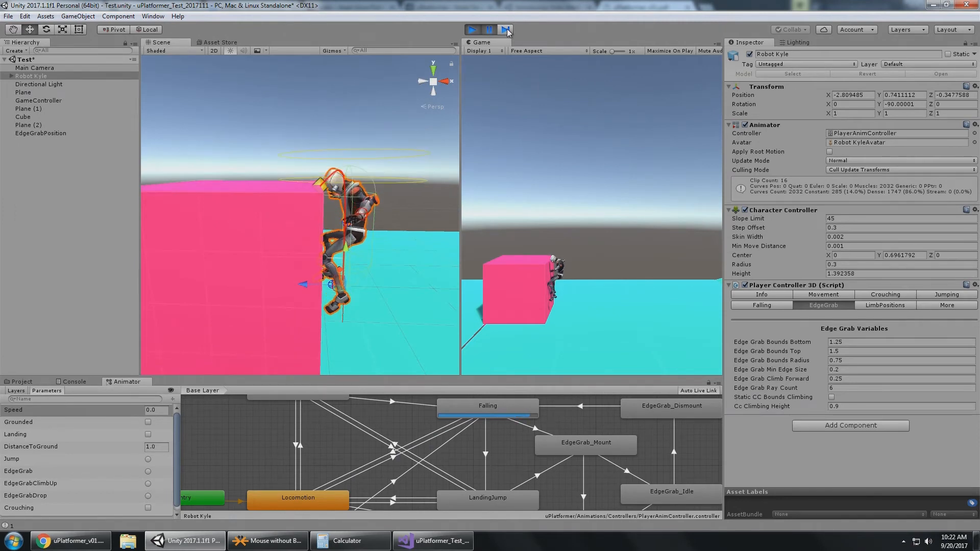
left_click(506, 30)
left_click(507, 29)
left_click(506, 30)
left_click(506, 29)
left_click(493, 32)
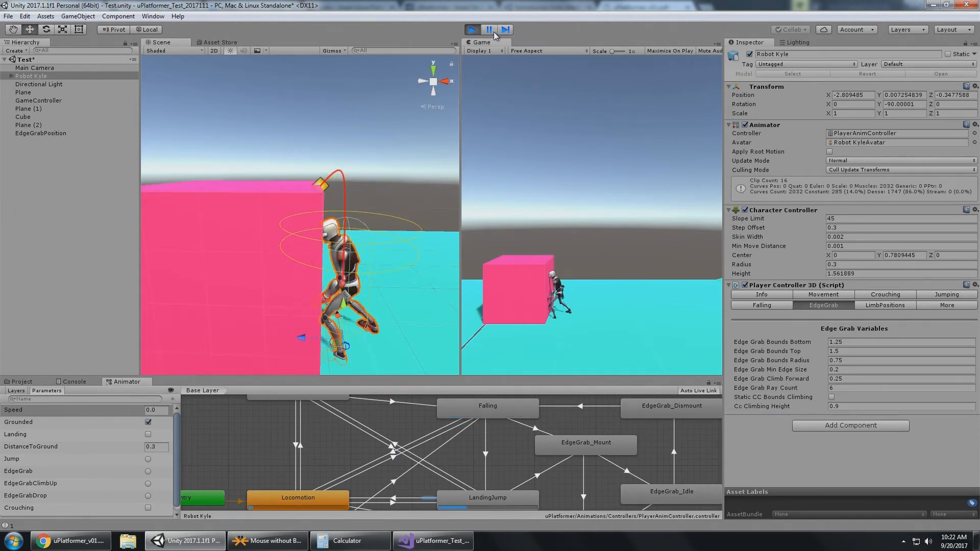
- Repeat the jump, pause mid-air, and advance three frames to examine the rays just above the cube's top edge
key("space")
left_click(492, 33)
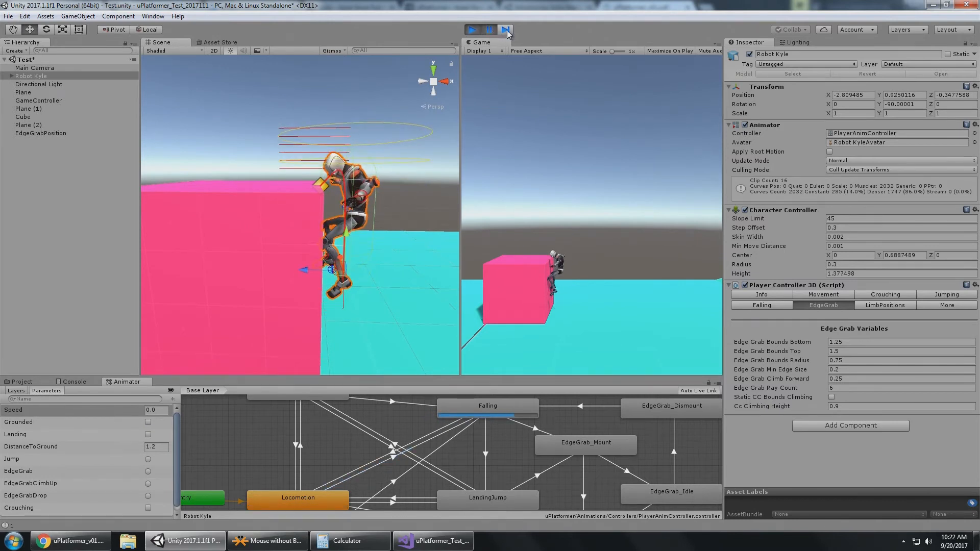
left_click(506, 30)
left_click(506, 30)
left_click(506, 29)
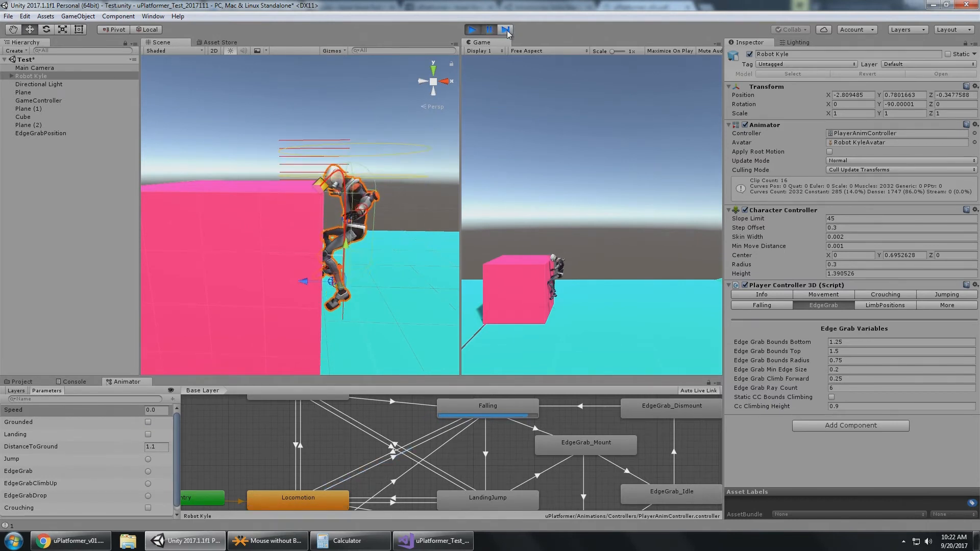
left_click_drag(411, 85, 374, 88, "alt")
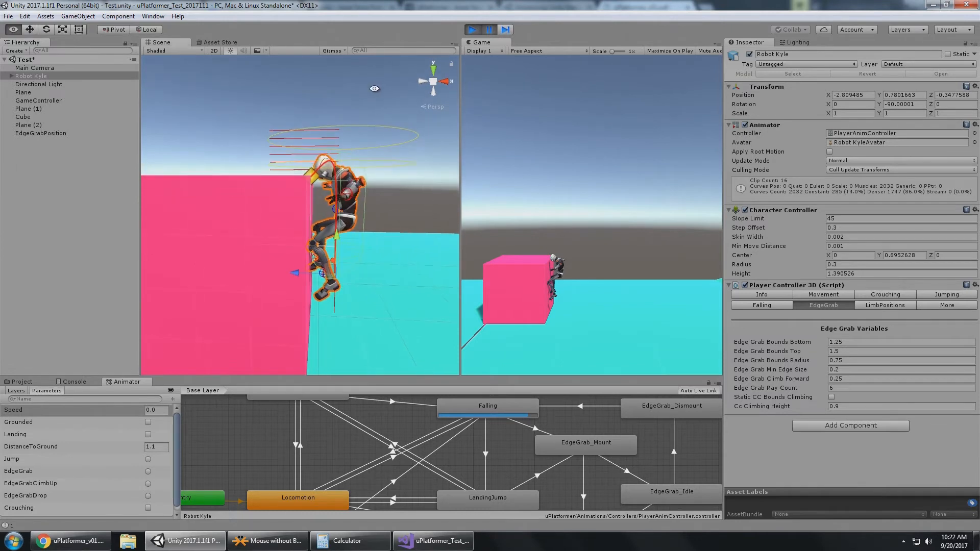
- Advance Robot Kyle's fall by one more frame and resume the game to retry the edge grab
left_click(507, 31)
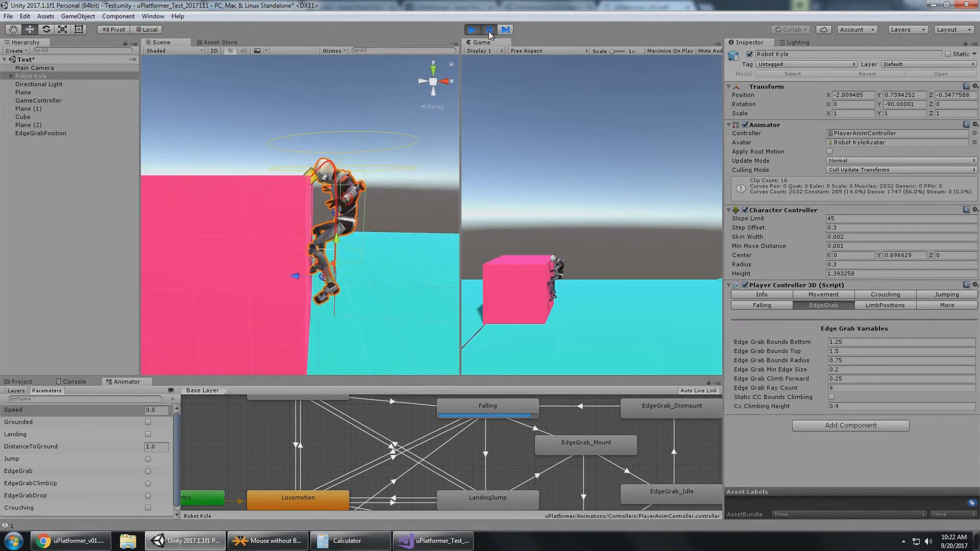
left_click(489, 29)
left_click(489, 29)
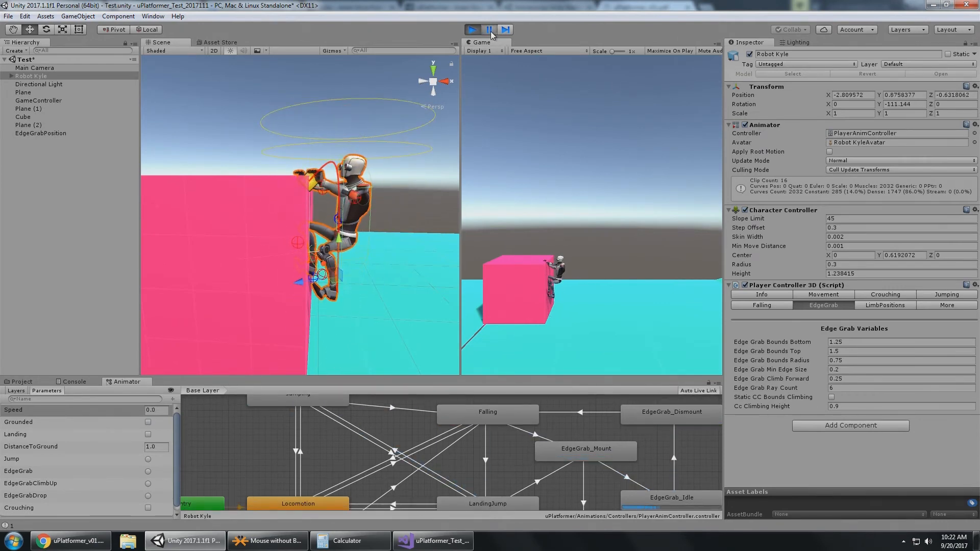
double_click(491, 31)
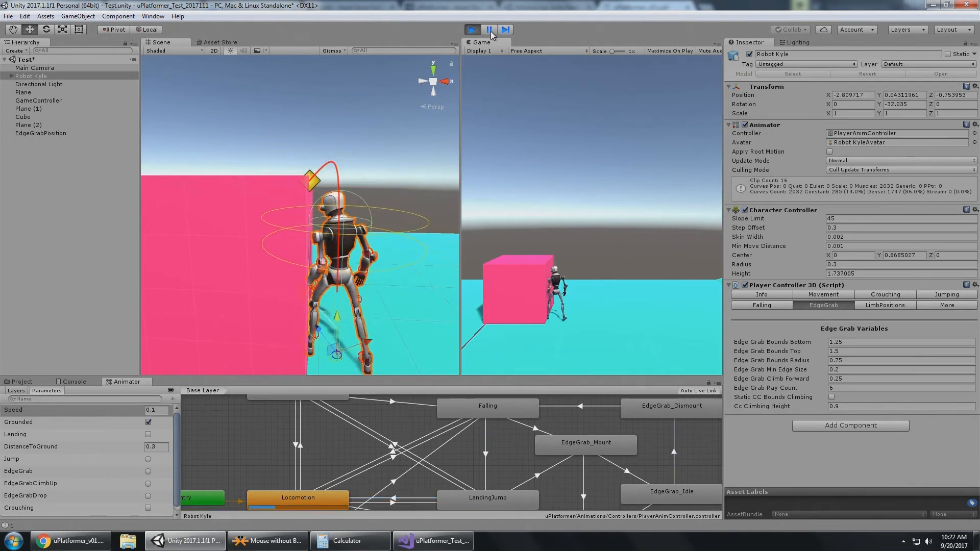
- Pause Robot Kyle mid-air in a new jump, follow the edge grab rays down frame by frame, and resume the game
left_click(491, 32)
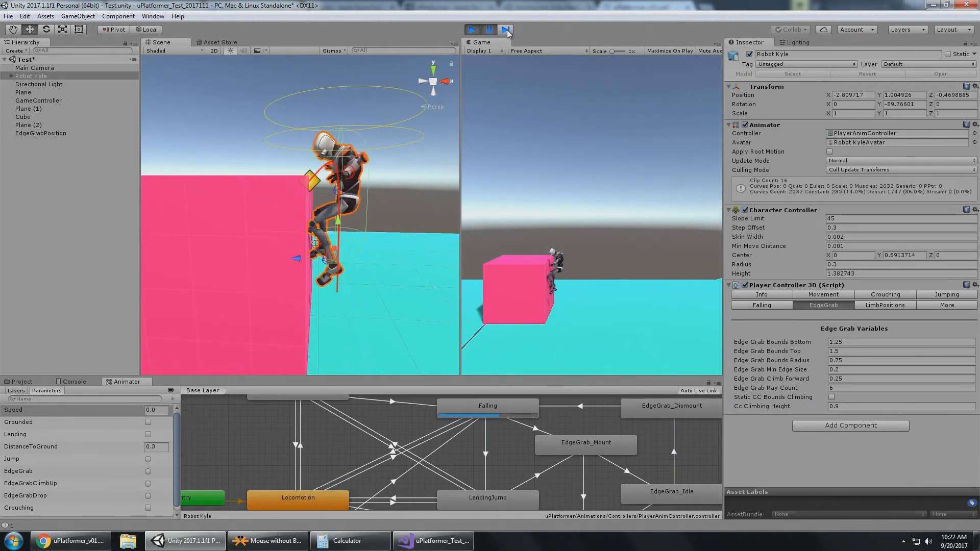
left_click(505, 30)
left_click(505, 30)
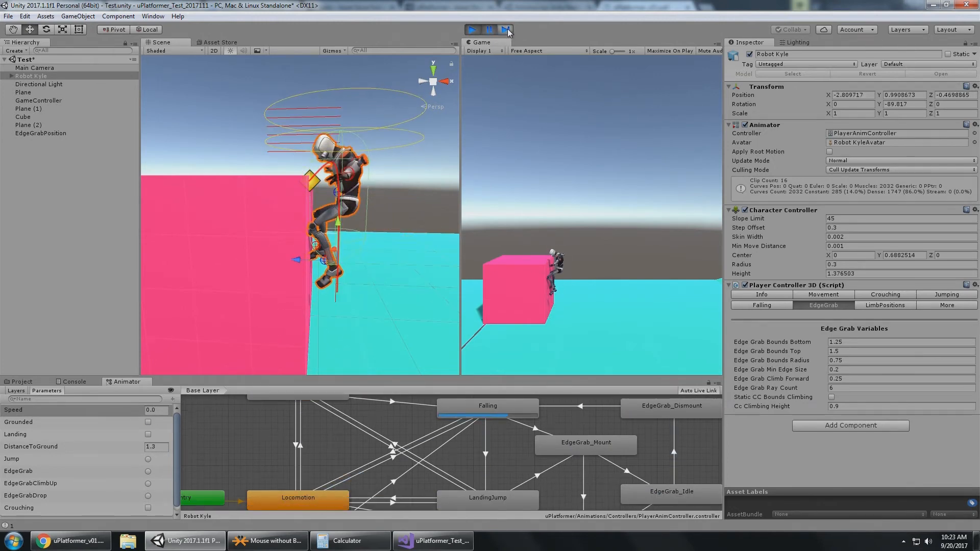
left_click(506, 30)
left_click(505, 30)
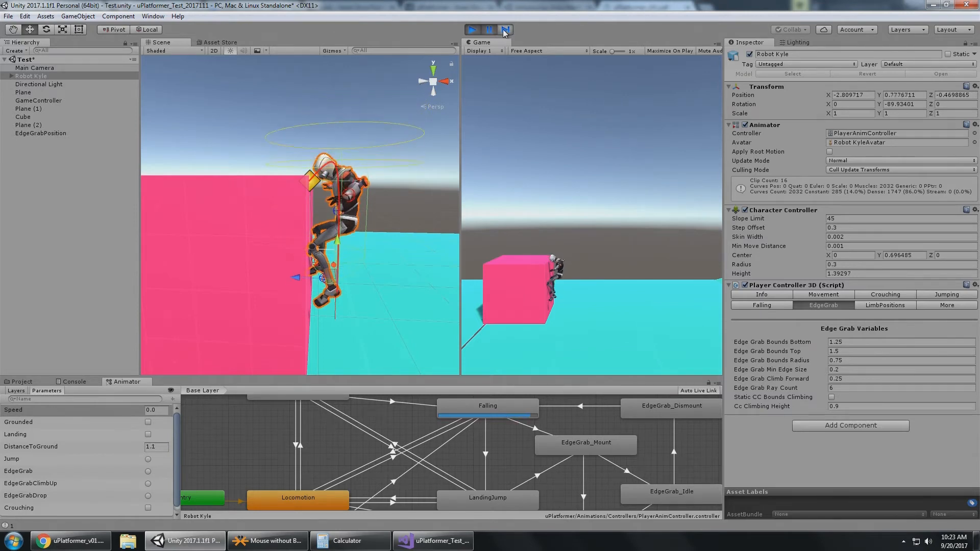
left_click(490, 31)
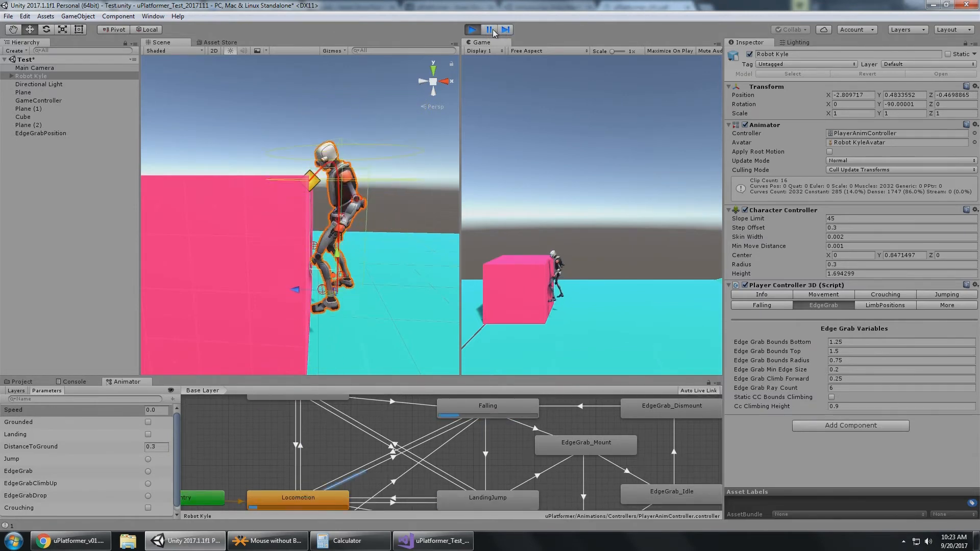
- Pause another jump mid-air and advance frame by frame until the edge grab rays detect the cube's top edge
left_click(490, 32)
left_click_drag(360, 79, 354, 76, "alt")
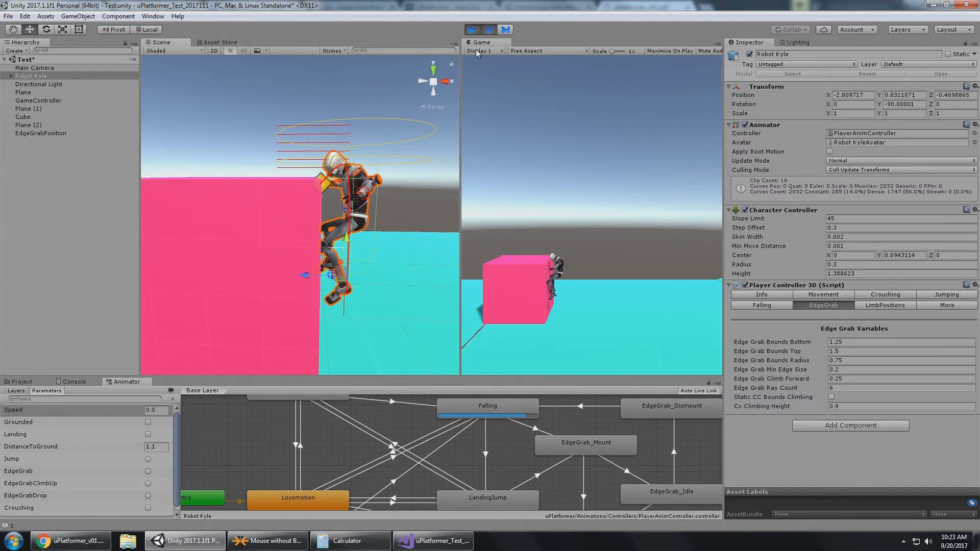
left_click(505, 30)
left_click(505, 29)
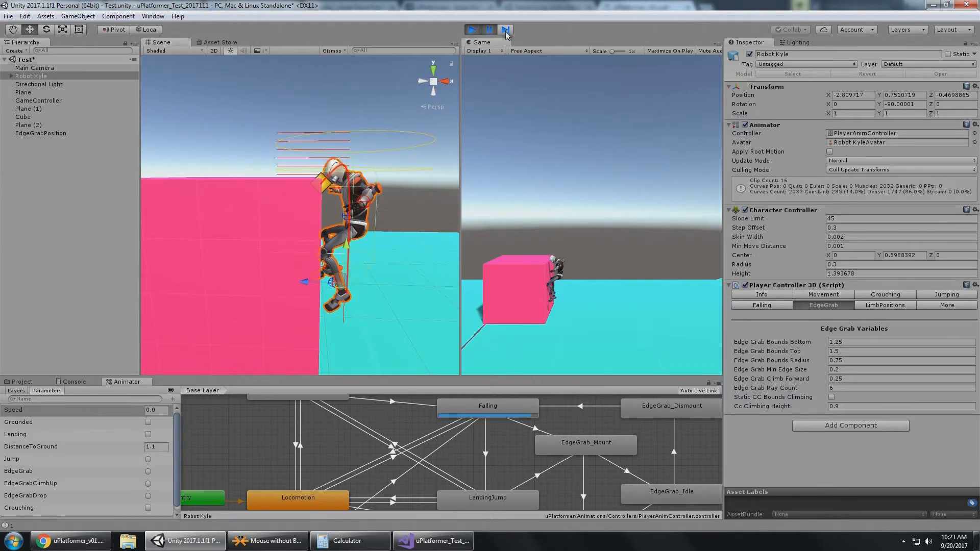
left_click(505, 29)
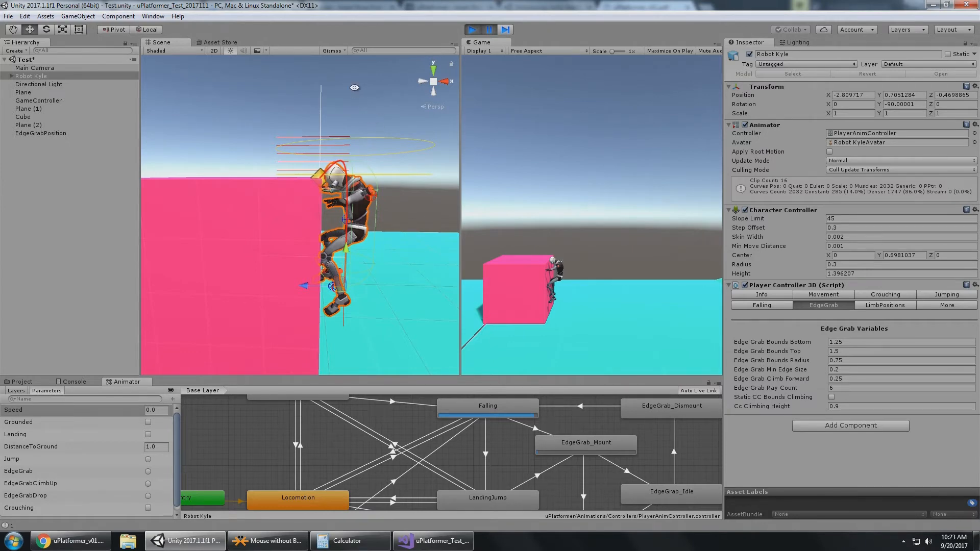
- Examine the detected edge grab point and the rays around the cube's top edge up close
left_click_drag(355, 87, 304, 127, "alt")
middle_click_drag(174, 176, 267, 166)
scroll(283, 194, "up", 10)
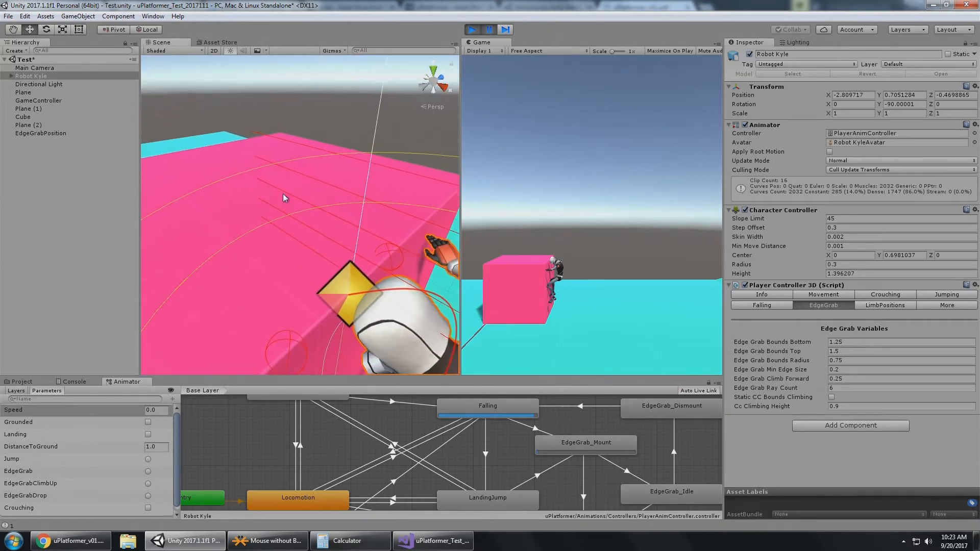
scroll(345, 269, "down", 7)
left_click_drag(345, 270, 352, 247, "alt")
middle_click_drag(352, 247, 392, 193)
left_click_drag(392, 194, 449, 156, "alt")
scroll(433, 277, "down", 5)
- Advance the game frame by frame to follow Robot Kyle from Falling through the EdgeGrab_Mount animation at the cube's edge
left_click(506, 31)
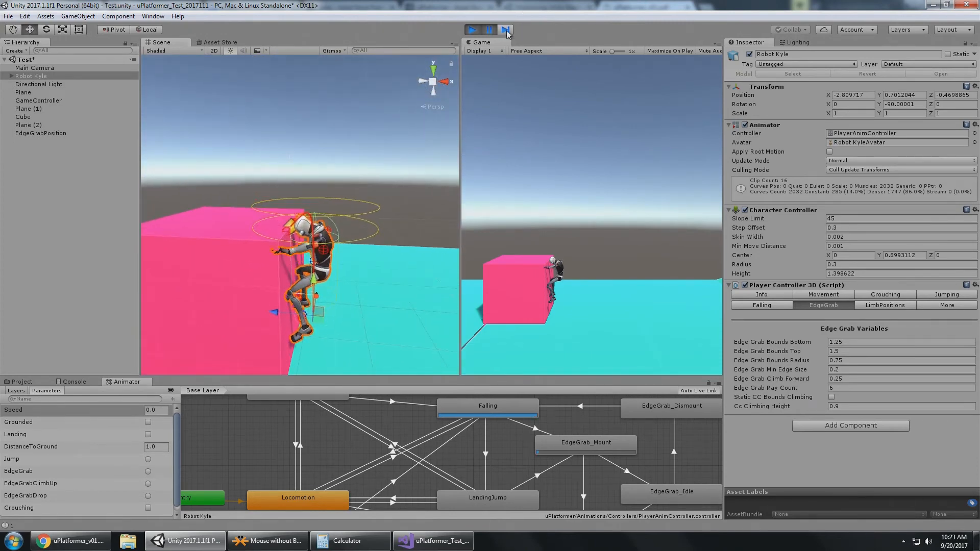
left_click(507, 30)
left_click(507, 30)
left_click(507, 30)
left_click(507, 30)
left_click(506, 31)
left_click(507, 31)
left_click(507, 30)
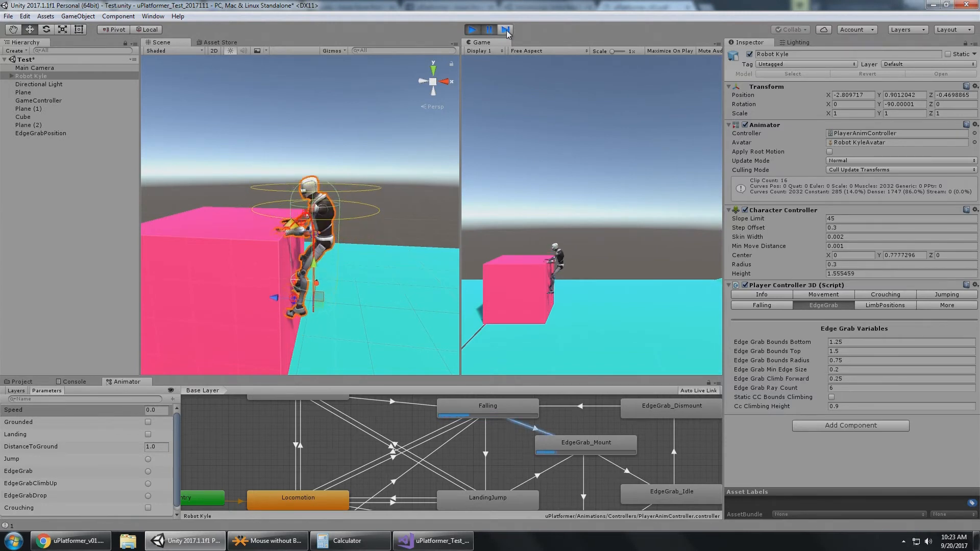
left_click(507, 30)
left_click(507, 31)
left_click(507, 30)
left_click(506, 30)
left_click(507, 31)
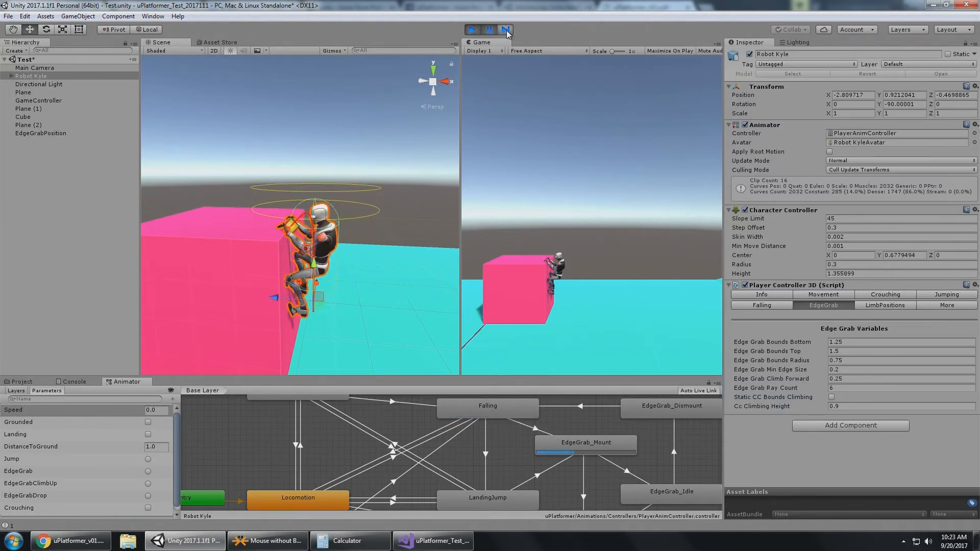
left_click(507, 30)
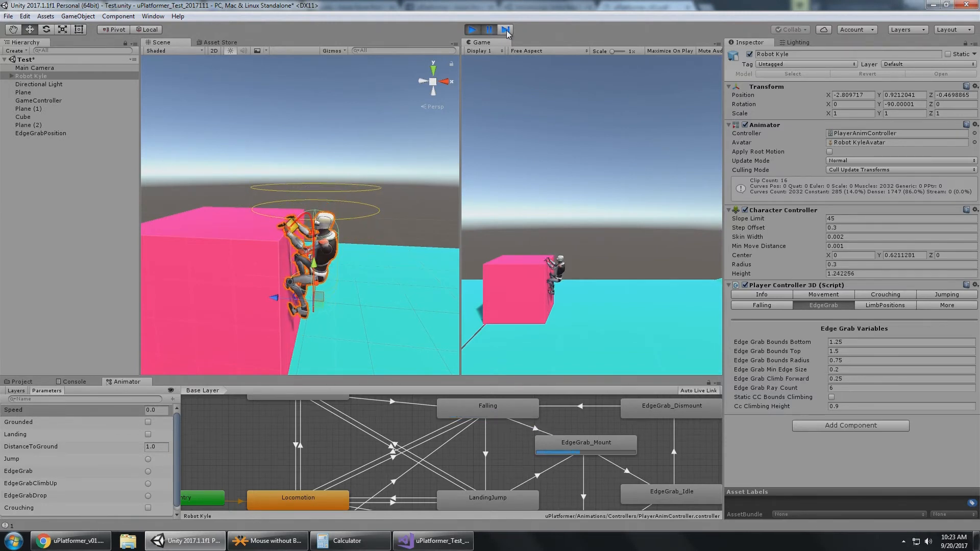
- Exit play mode and show Robot Kyle's EdgeGrab settings with his edge grab bounds seen from the side
left_click(473, 30)
key("f")
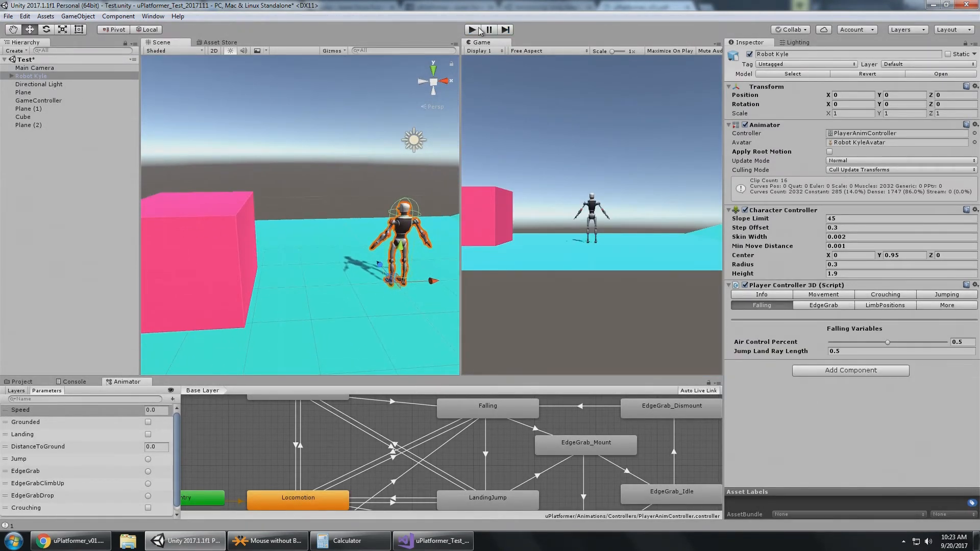
left_click(883, 306)
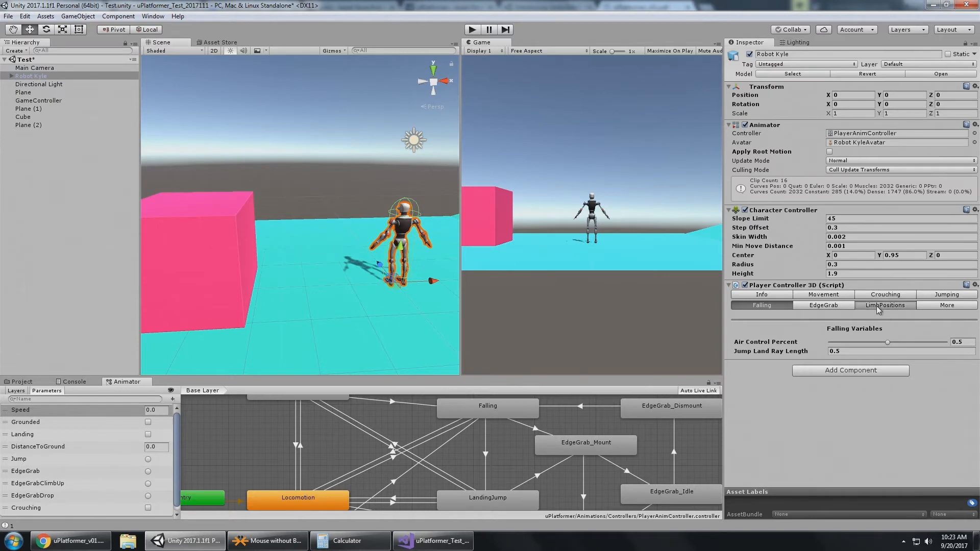
left_click(823, 305)
middle_click_drag(389, 205, 394, 220)
left_click_drag(395, 219, 337, 186, "alt")
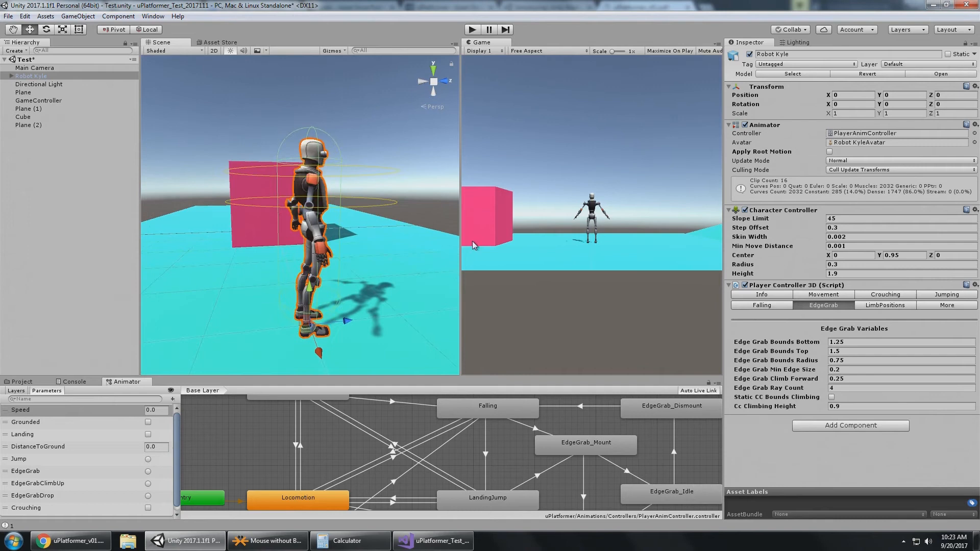
- Try an Edge Grab Bounds Bottom of 1.17, and set it back to 1.25
left_click(876, 349)
left_click(868, 343)
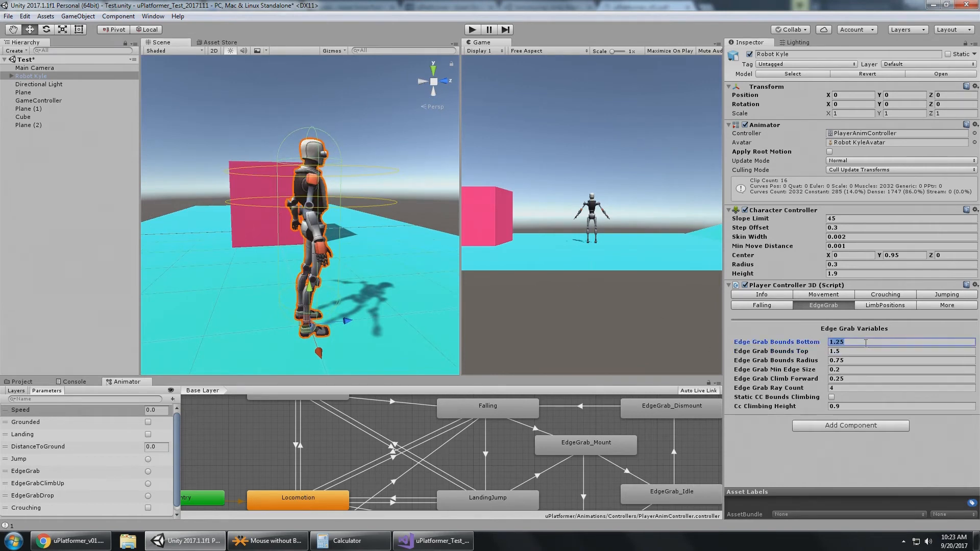
left_click_drag(801, 342, 803, 342)
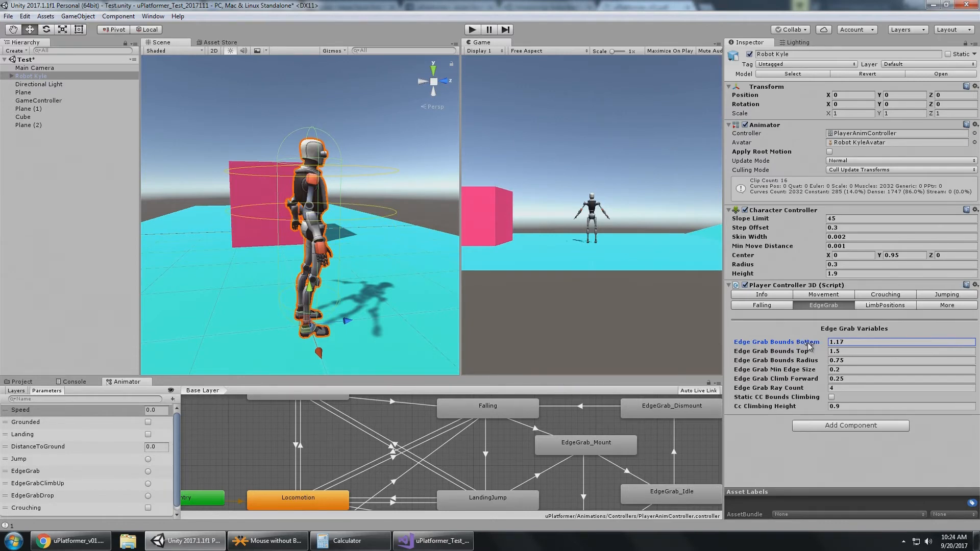
mouse_move(397, 220)
left_mouse_down("alt")
mouse_move(406, 220)
mouse_move(394, 220)
left_mouse_up("alt")
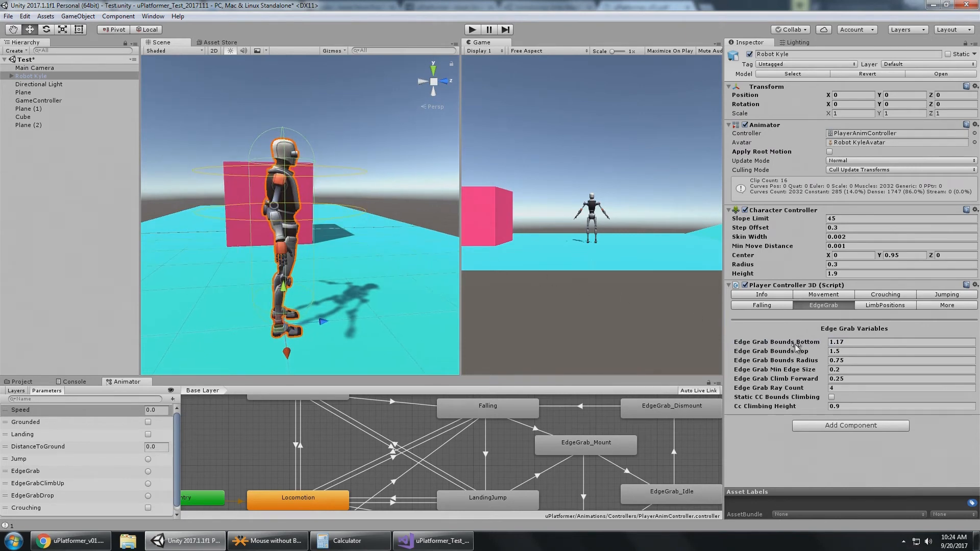
left_click_drag(794, 344, 798, 342)
left_click_drag(407, 264, 409, 261, "alt")
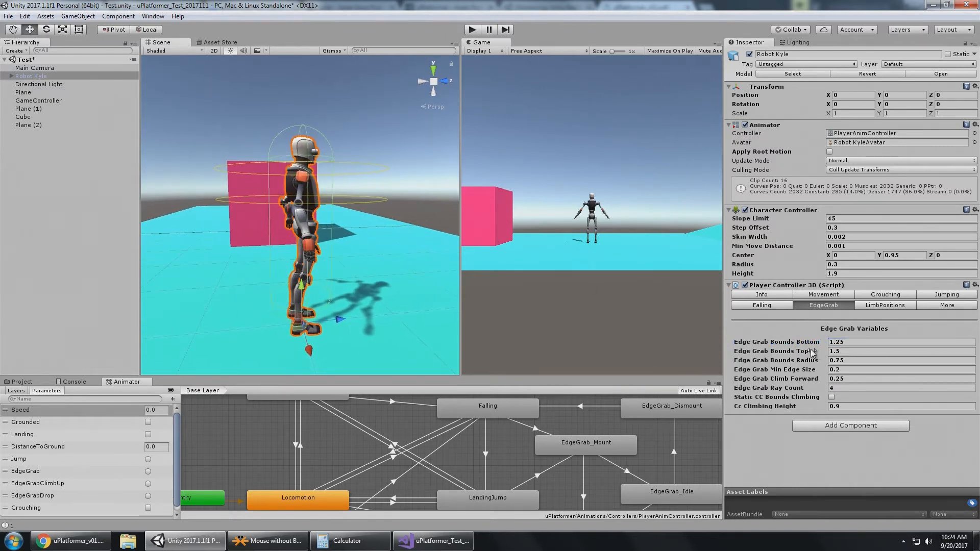
- Try different Edge Grab Bounds Top heights and set the value to 1.6
left_click_drag(385, 229, 382, 235, "alt")
left_click_drag(786, 351, 787, 352)
left_click_drag(332, 189, 303, 185, "alt")
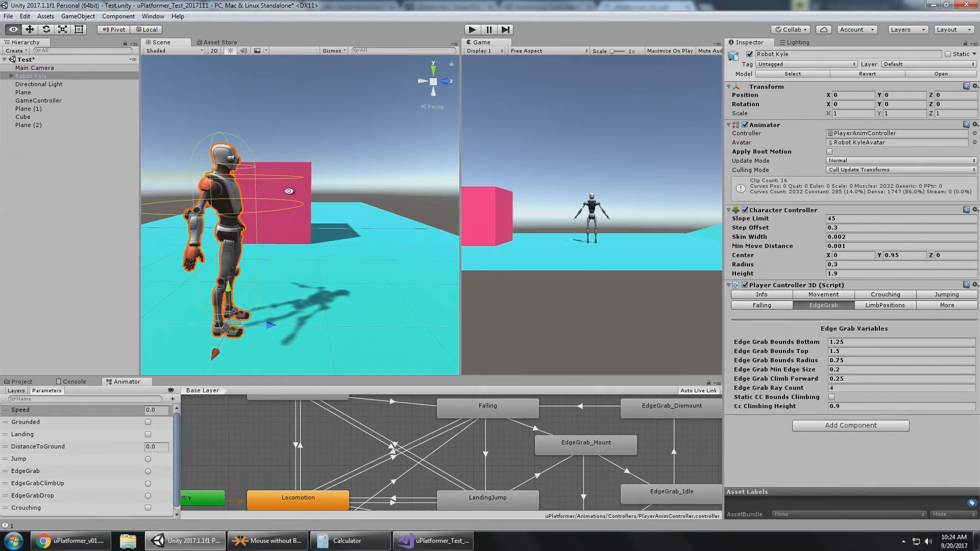
left_click_drag(295, 173, 490, 214, "alt")
left_click_drag(804, 353, 800, 353)
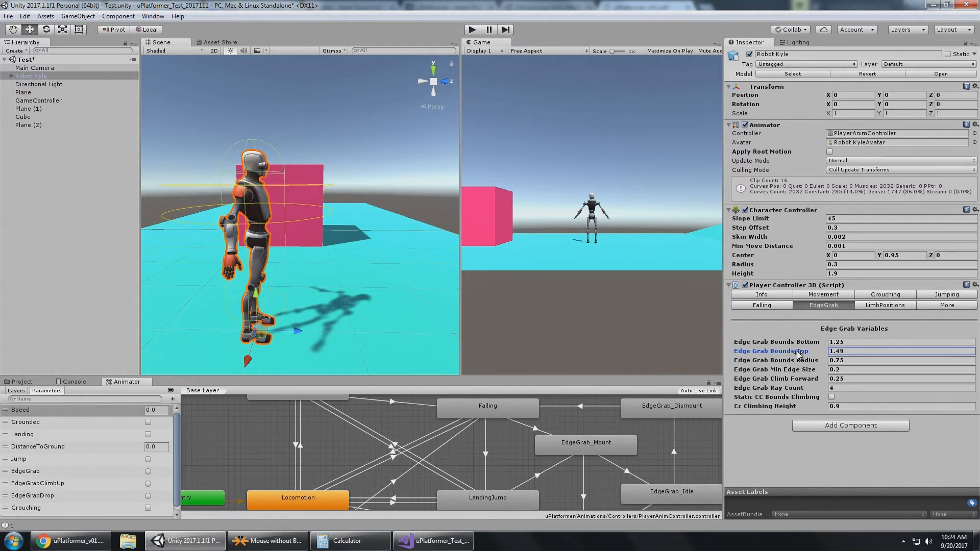
double_click(850, 352)
type("1.0")
type("6")
left_click(864, 362)
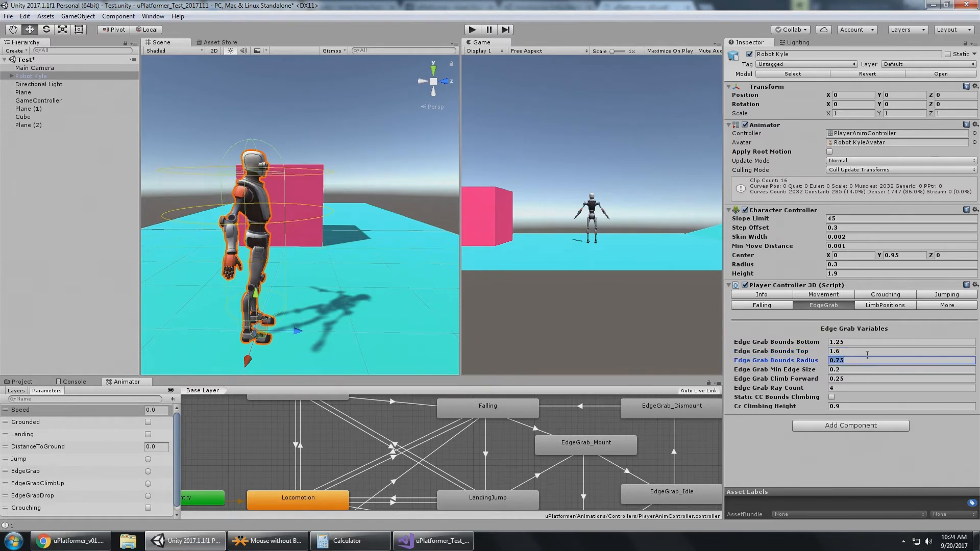
- Widen Robot Kyle's edge grab bounds by setting Edge Grab Bounds Radius to 0.89
left_click_drag(318, 184, 339, 194, "alt")
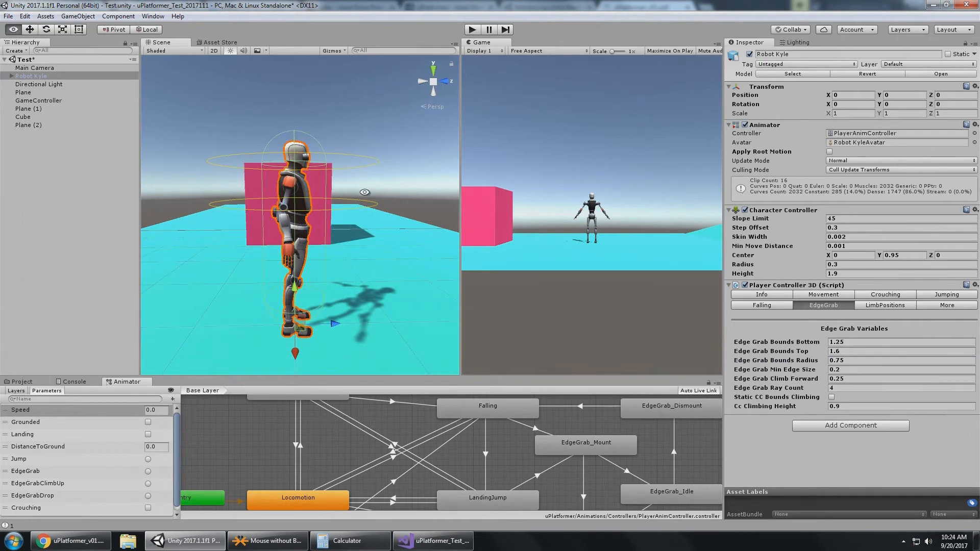
middle_click_drag(368, 192, 360, 197)
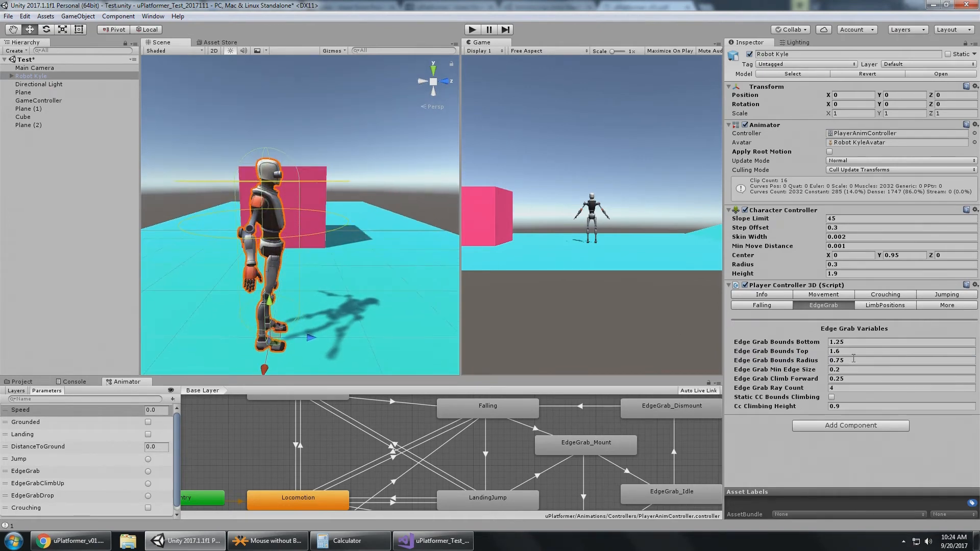
left_click_drag(452, 179, 342, 219, "alt")
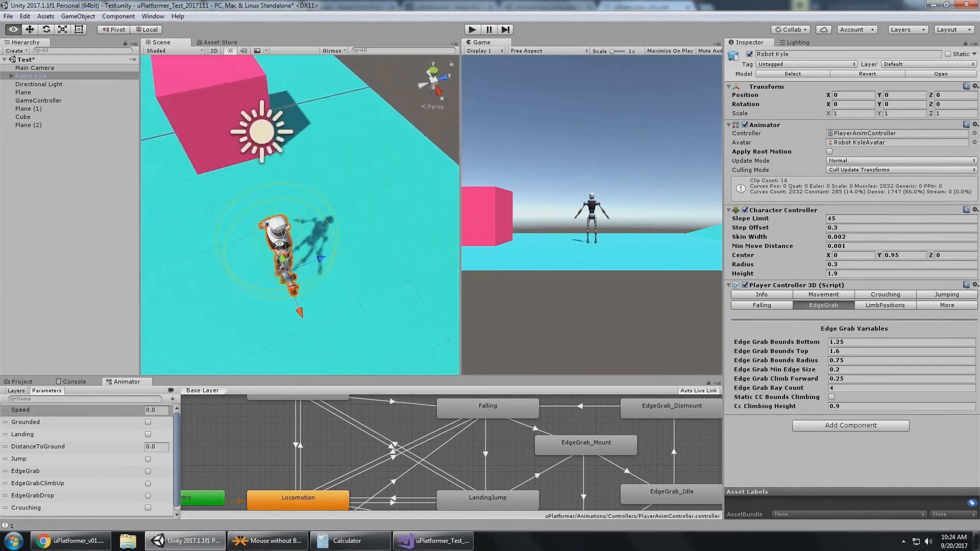
left_click_drag(279, 244, 238, 190, "alt")
left_click_drag(798, 361, 803, 365)
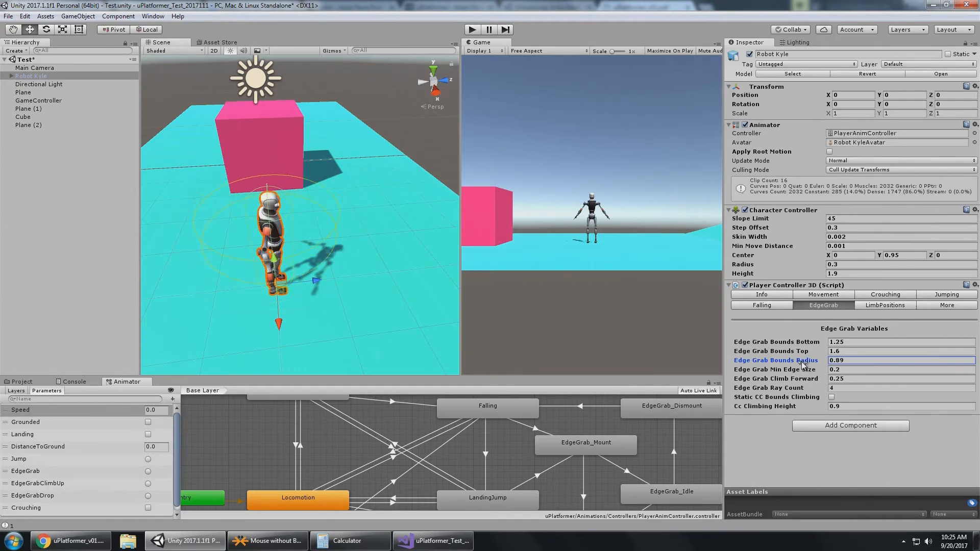
- Inspect the widened bounds around Robot Kyle and reduce Edge Grab Bounds Radius to 0.83
left_click_drag(427, 215, 326, 184, "alt")
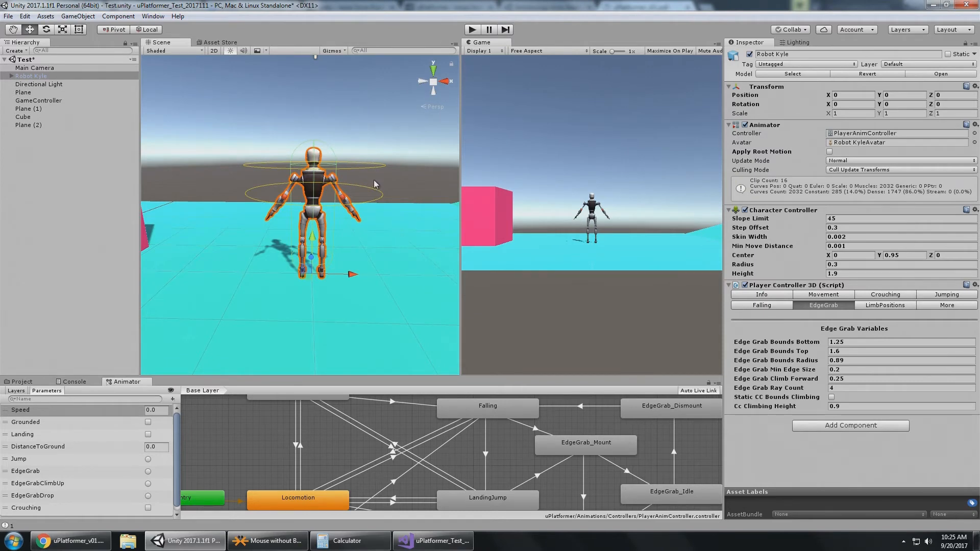
mouse_move(371, 170)
left_mouse_down("alt")
mouse_move(375, 209)
mouse_move(368, 190)
mouse_move(380, 173)
left_mouse_up("alt")
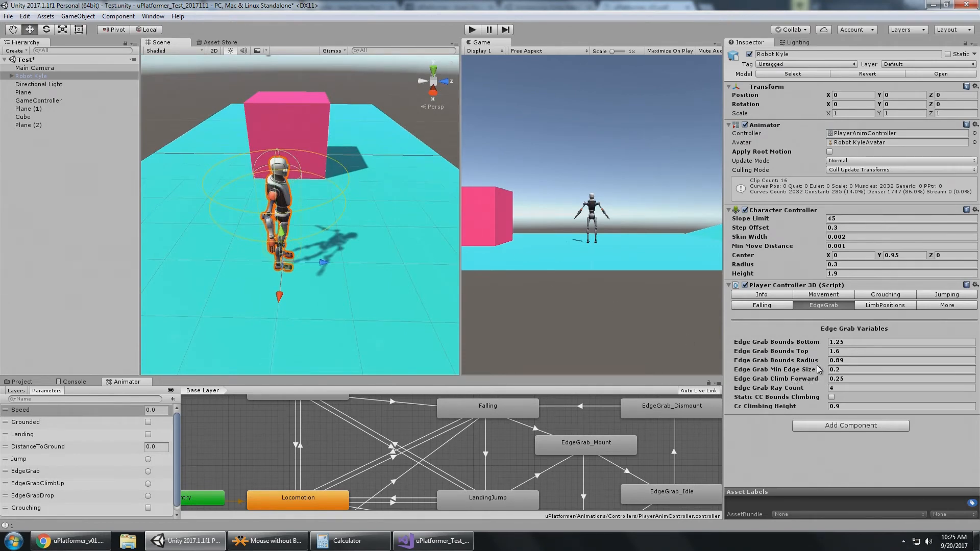
left_click(852, 361)
left_click_drag(808, 365, 806, 364)
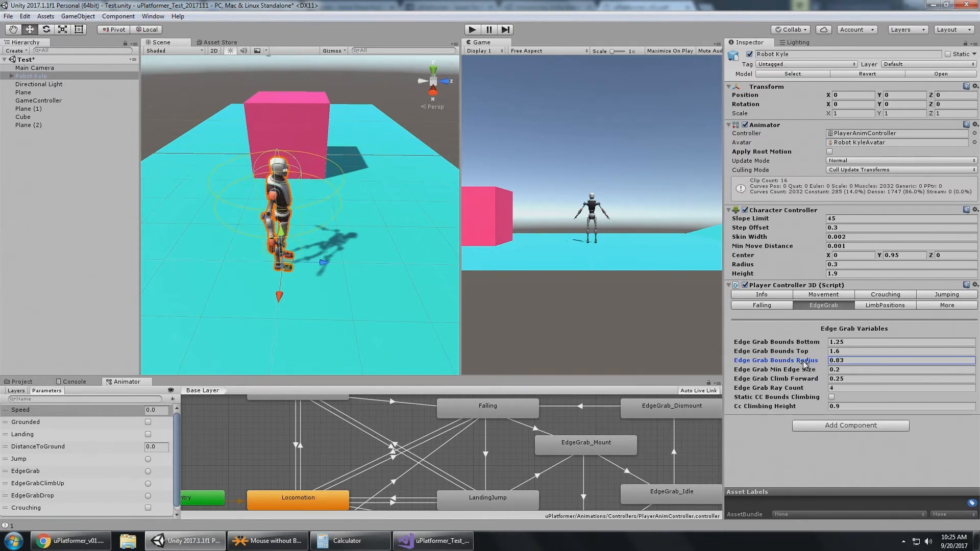
- Run the game, walk Robot Kyle up to the side of the pink cube, and make him jump against it
left_click_drag(235, 223, 379, 206, "alt")
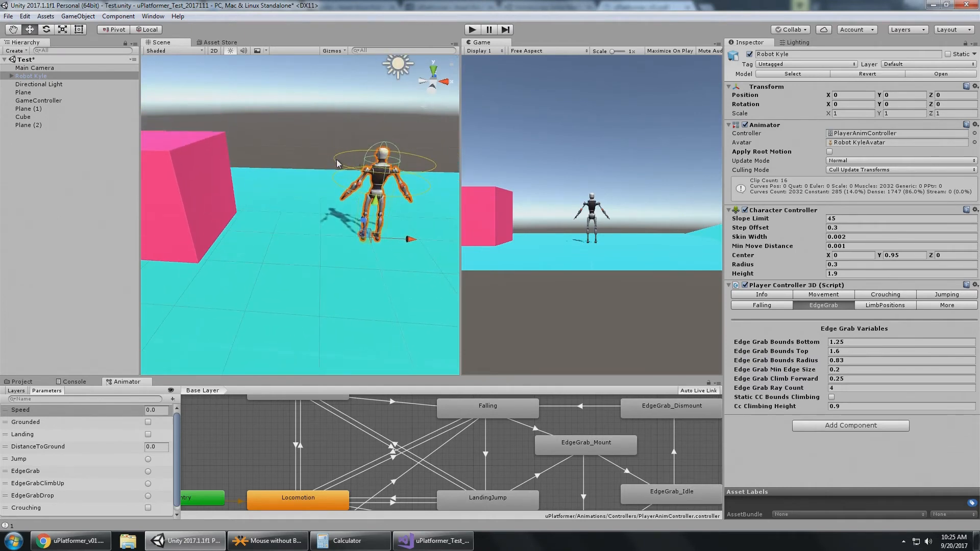
middle_click_drag(278, 168, 288, 180)
left_click(868, 370)
middle_click_drag(342, 147, 358, 149)
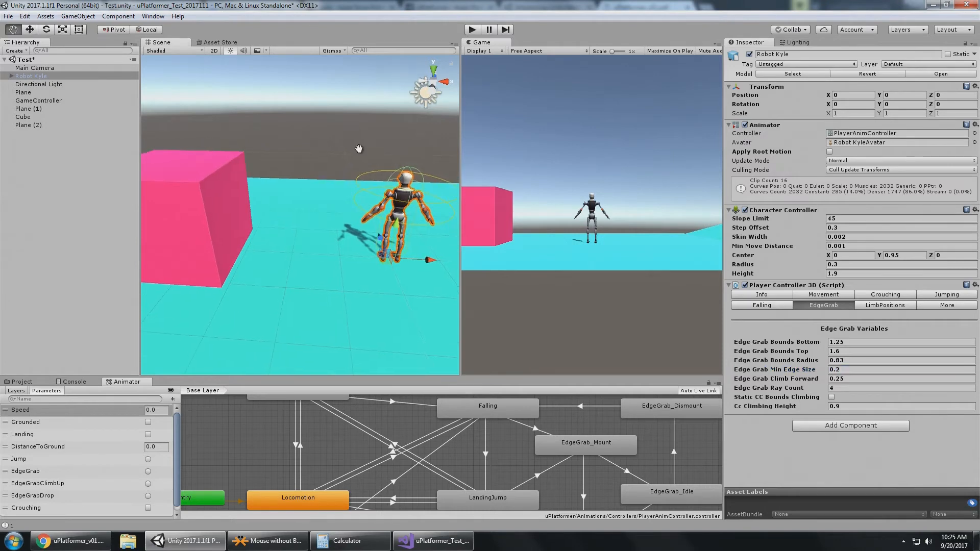
left_click_drag(349, 172, 350, 160, "alt")
middle_click_drag(350, 160, 379, 146)
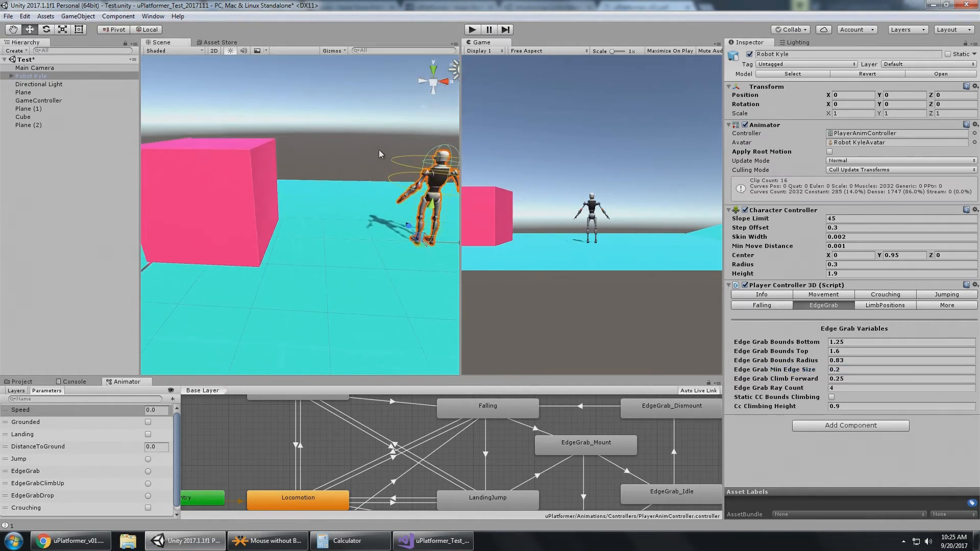
left_click(473, 30)
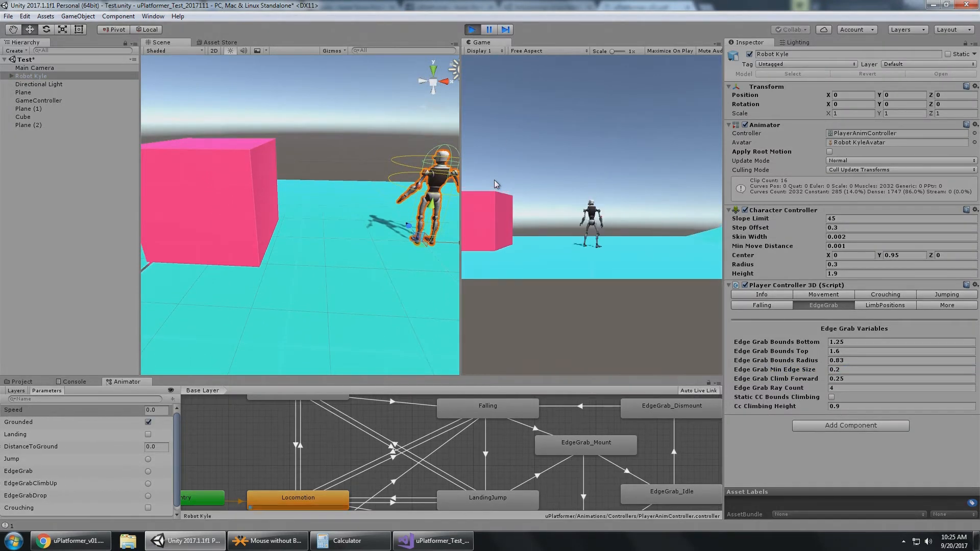
key("a")
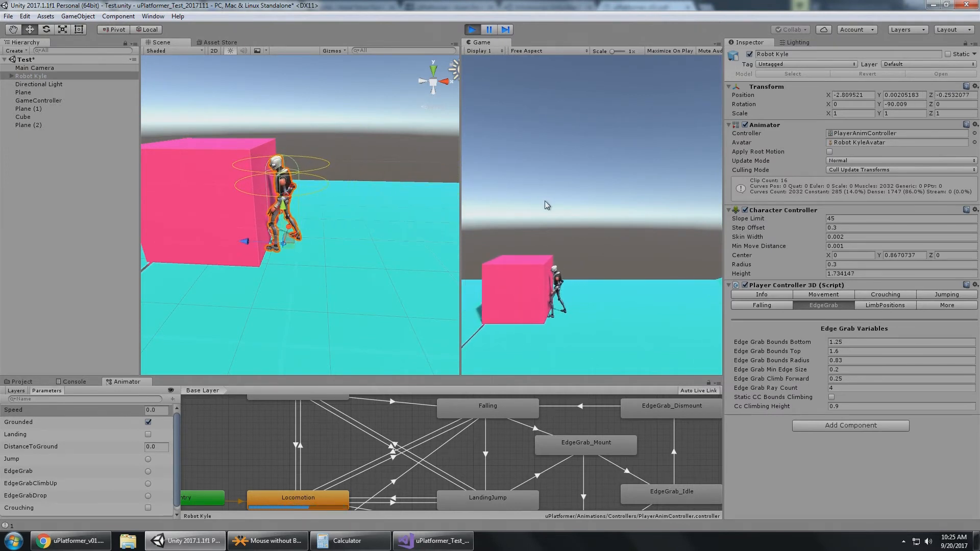
key("space")
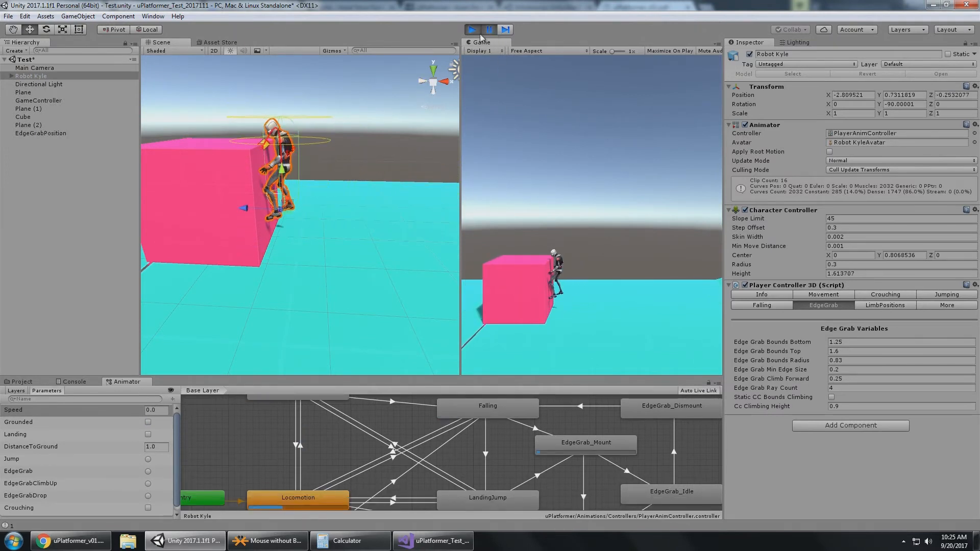
- Repeat the jump beside the pink cube and pause in mid-air for a close side view of the edge grab rays
left_click(490, 32)
key("s")
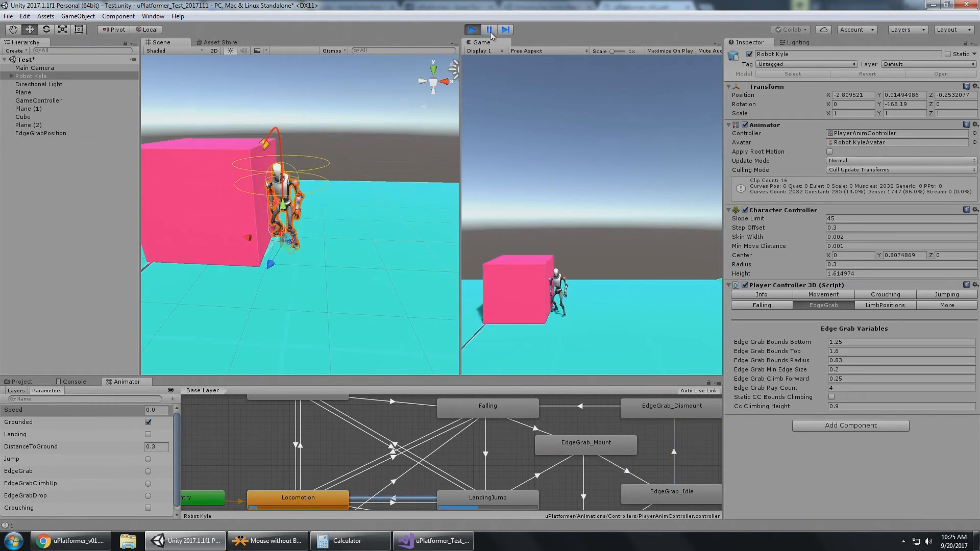
key("space")
left_click(491, 32)
left_click_drag(250, 120, 335, 140, "alt")
scroll(335, 140, "up", 6)
middle_click_drag(335, 139, 327, 197)
- Examine the paused edge grab rays above the cube's edge from the side, briefly bringing up the Calculator window
left_click(345, 541)
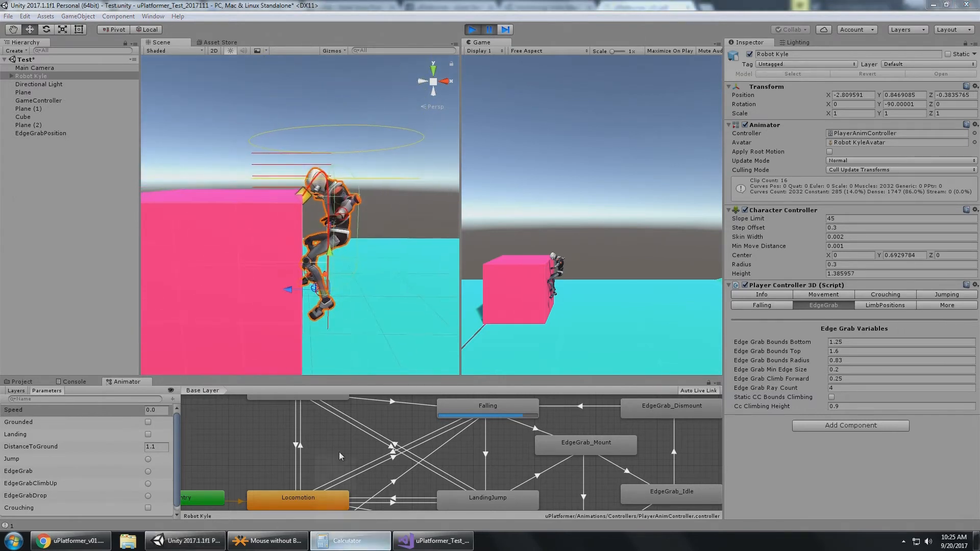
left_click_drag(69, 283, 206, 200)
middle_click_drag(288, 147, 306, 155)
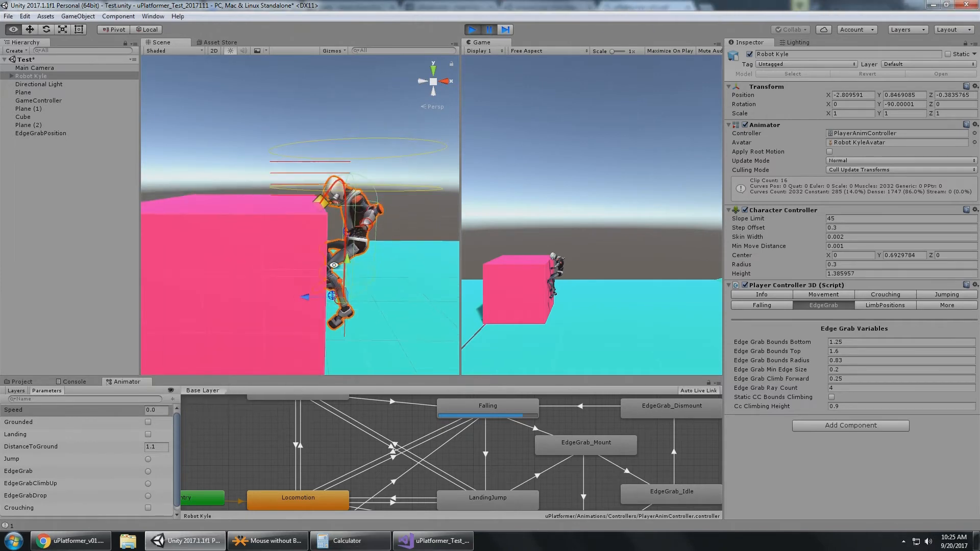
left_click(375, 541)
left_click_drag(213, 195, 239, 199)
left_click(271, 165, "alt")
left_click_drag(271, 164, 242, 153, "alt")
middle_click_drag(288, 176, 284, 168)
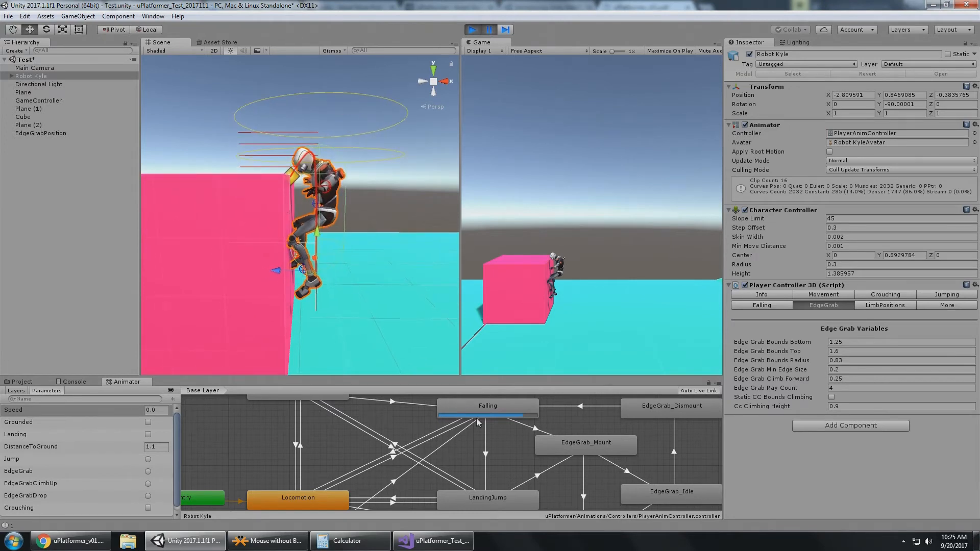
- Switch to Calculator, hold its window against the rays above the cube's edge as a stand-in obstacle, and stop the game
left_click(347, 541)
left_click_drag(237, 197, 199, 172)
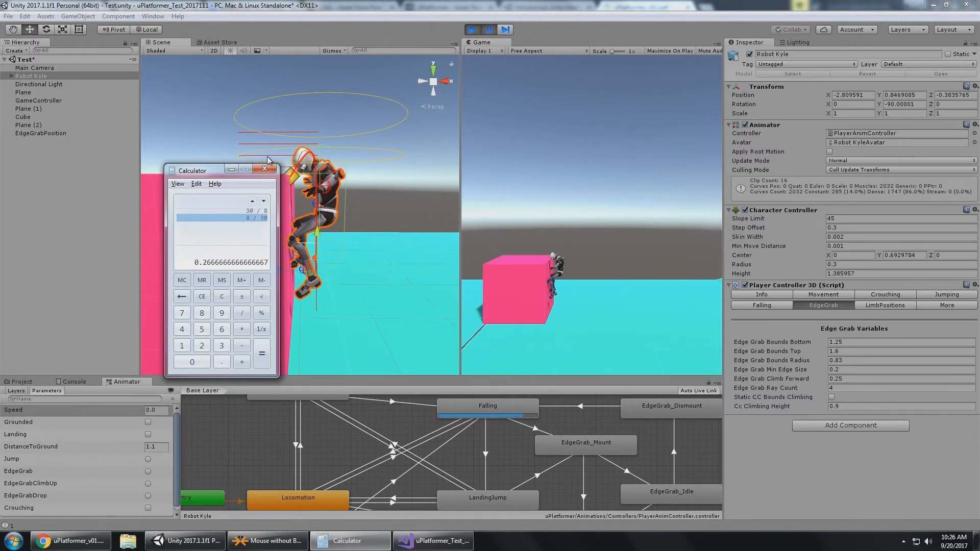
left_click_drag(205, 170, 170, 171)
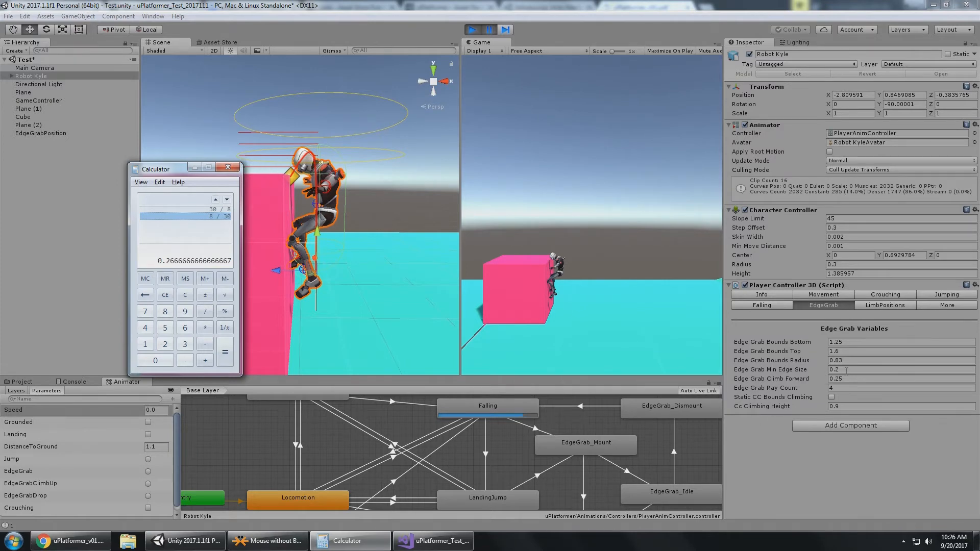
left_click_drag(181, 168, 183, 168)
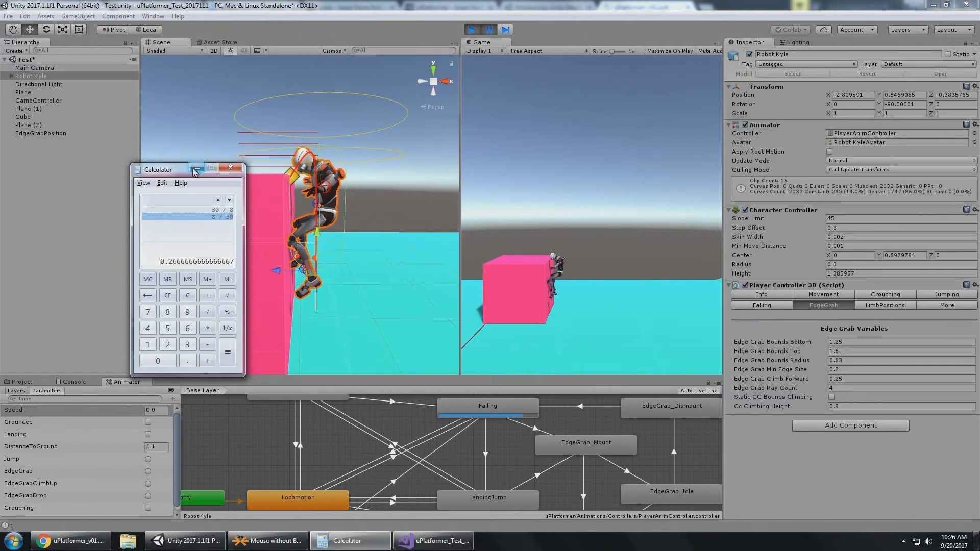
left_click_drag(187, 172, 87, 168)
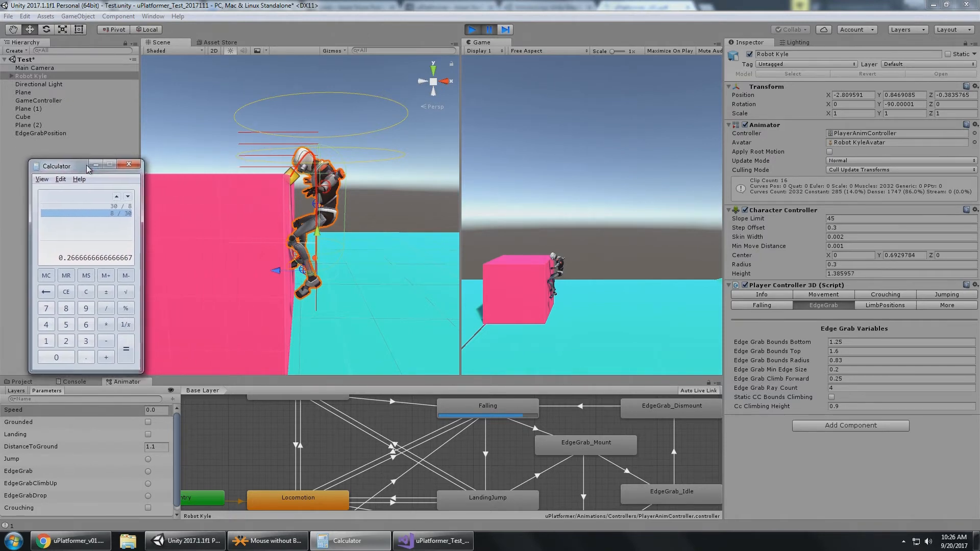
left_click(472, 30)
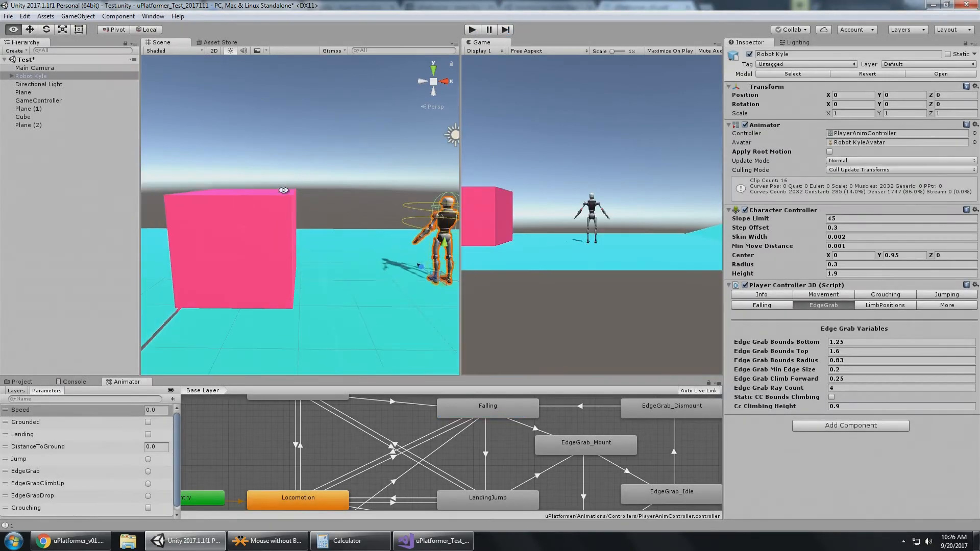
- Raise the pink cube to about Y 3.72, duplicate it, and place the copy underneath at X -4.05, Y 1.75
left_click(286, 253)
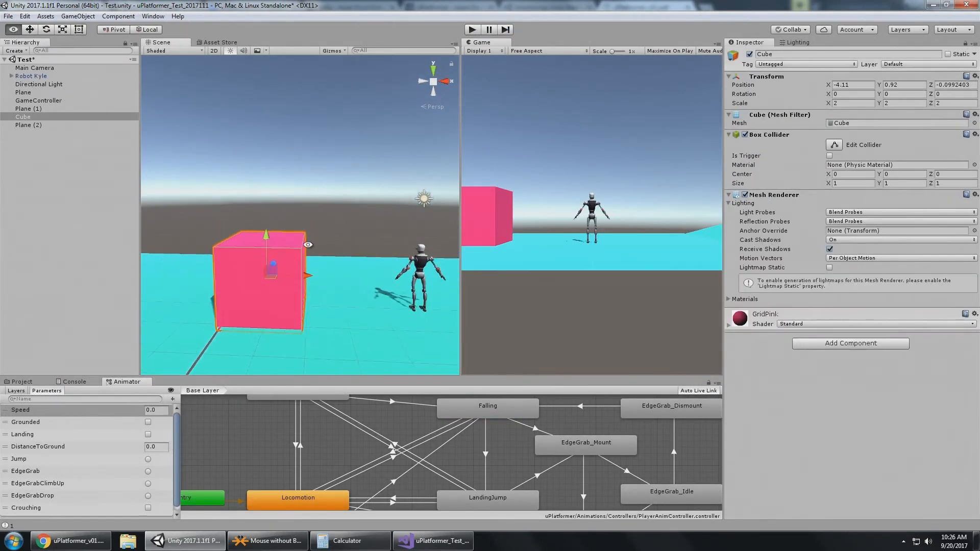
left_click_drag(270, 251, 256, 204)
key("ctrl+d")
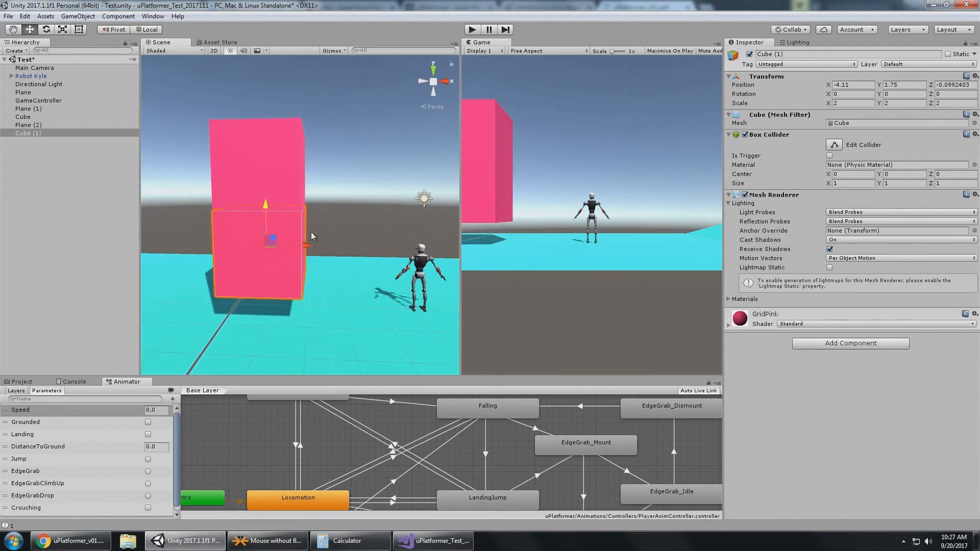
left_click_drag(311, 236, 313, 241)
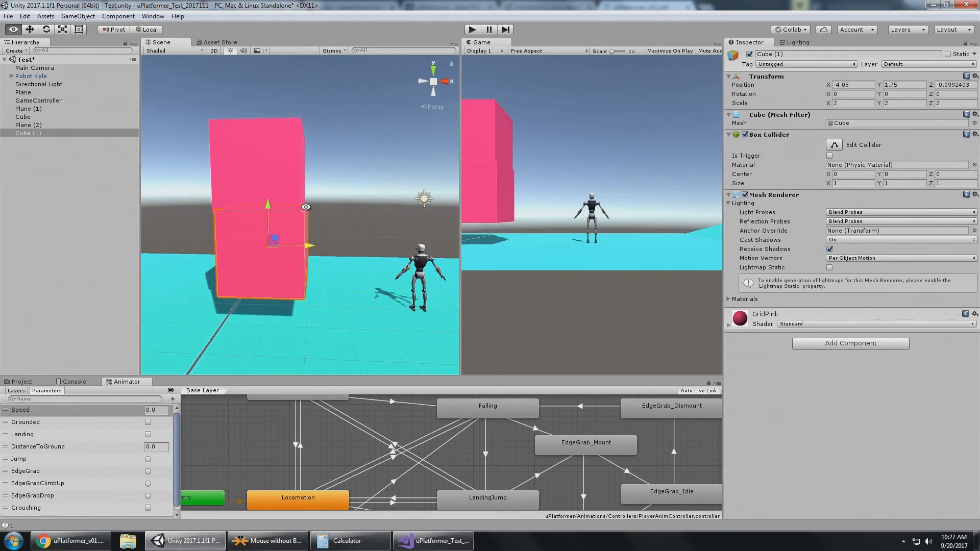
mouse_move(305, 207)
left_mouse_down("alt")
mouse_move(288, 189)
mouse_move(314, 213)
mouse_move(307, 216)
left_mouse_up("alt")
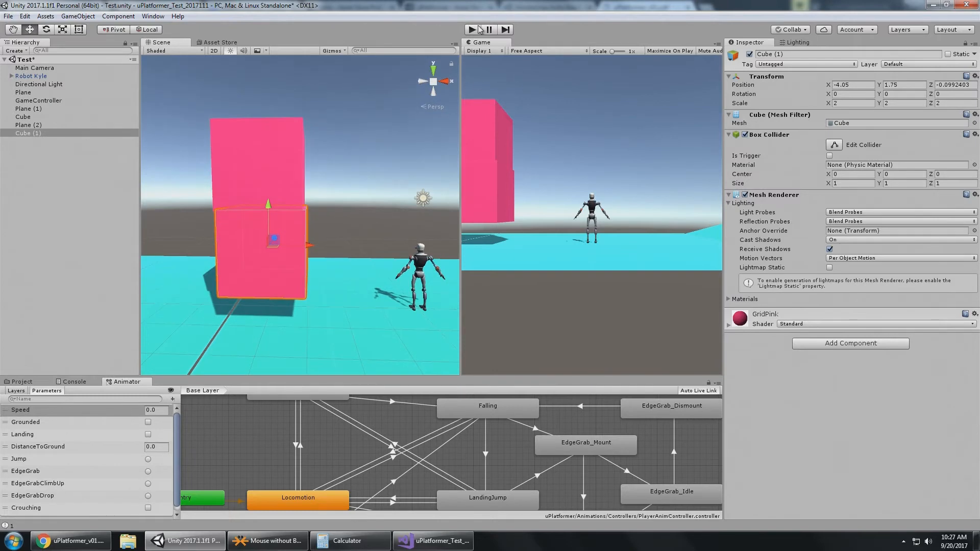
- Run the game, make Robot Kyle jump against the two stacked cubes, and stop the game
left_click(473, 29)
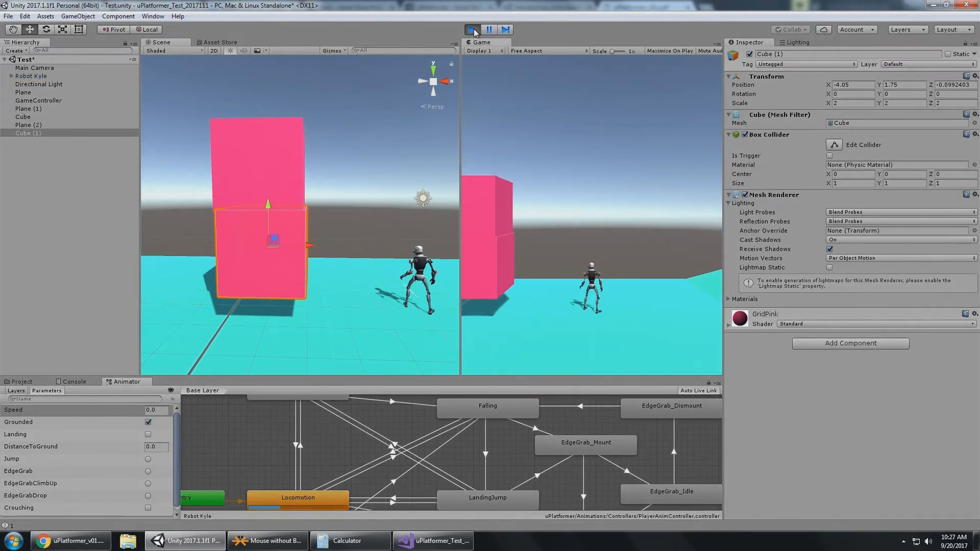
key("Left")
key("space")
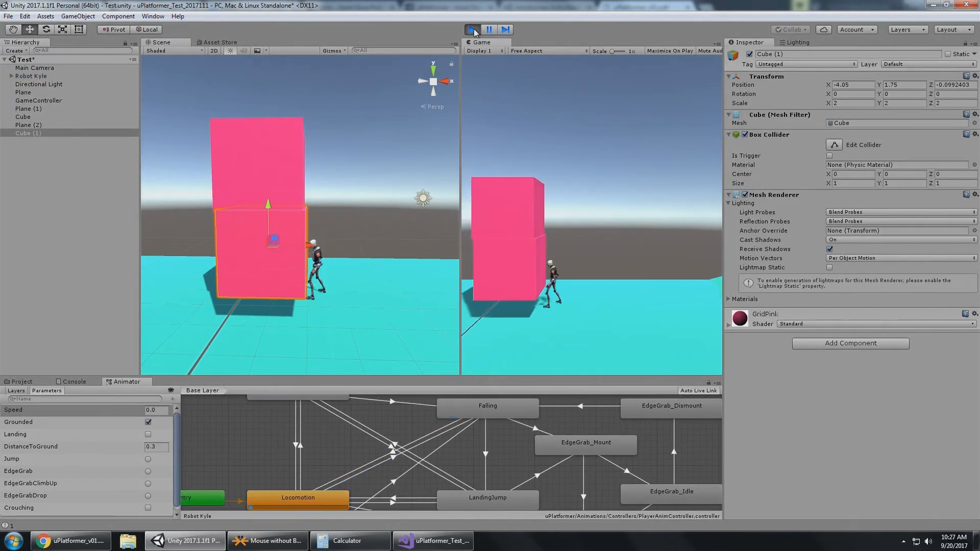
left_click(474, 29)
- Select both stacked pink cubes and lower them together onto the plane
left_click(270, 157)
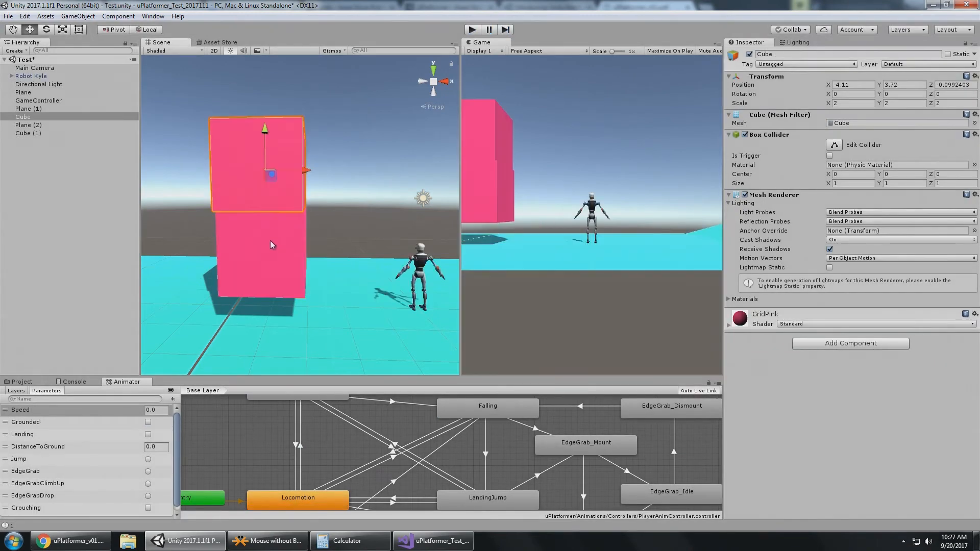
left_click(271, 240, "shift")
left_click_drag(265, 209, 268, 229)
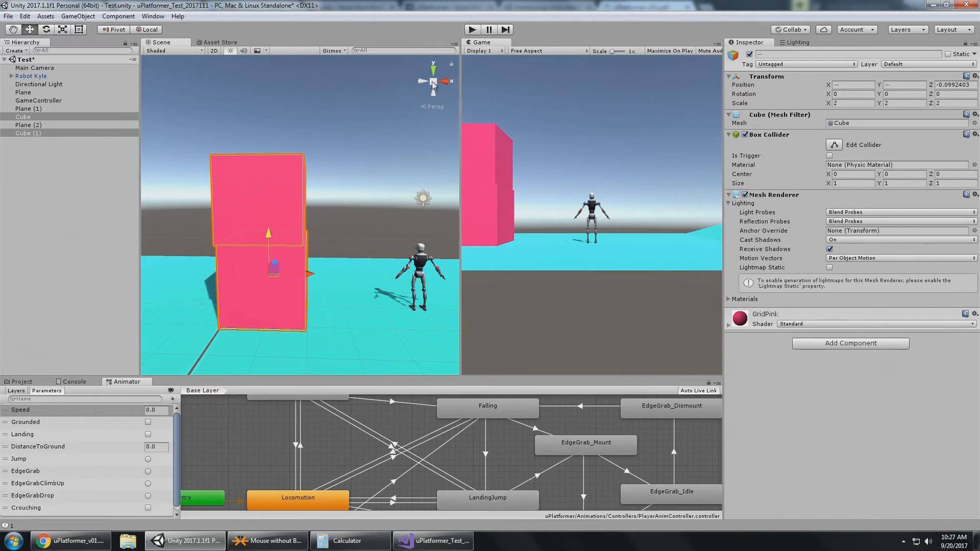
- Run the game and make Robot Kyle jump repeatedly at the narrow ledge between the lowered cubes
left_click(472, 29)
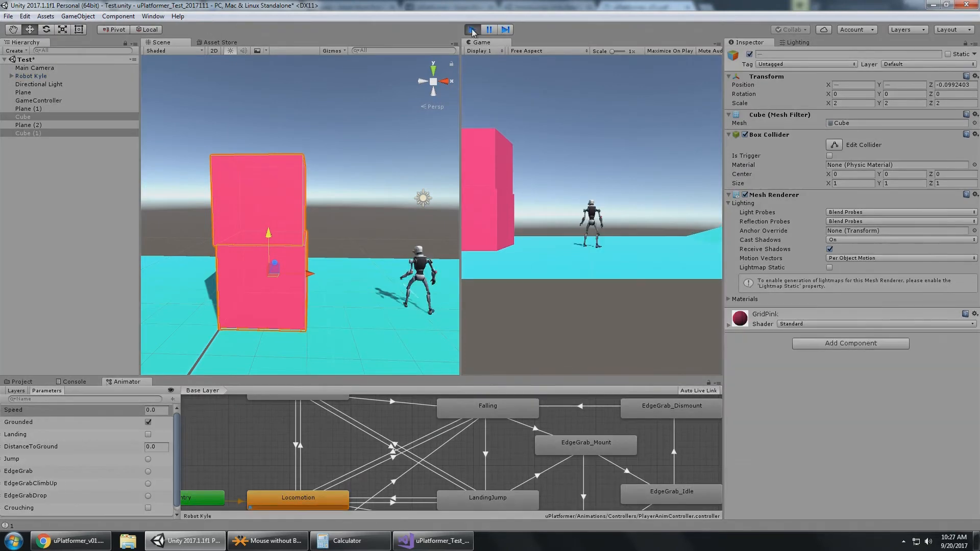
key("a")
key("space")
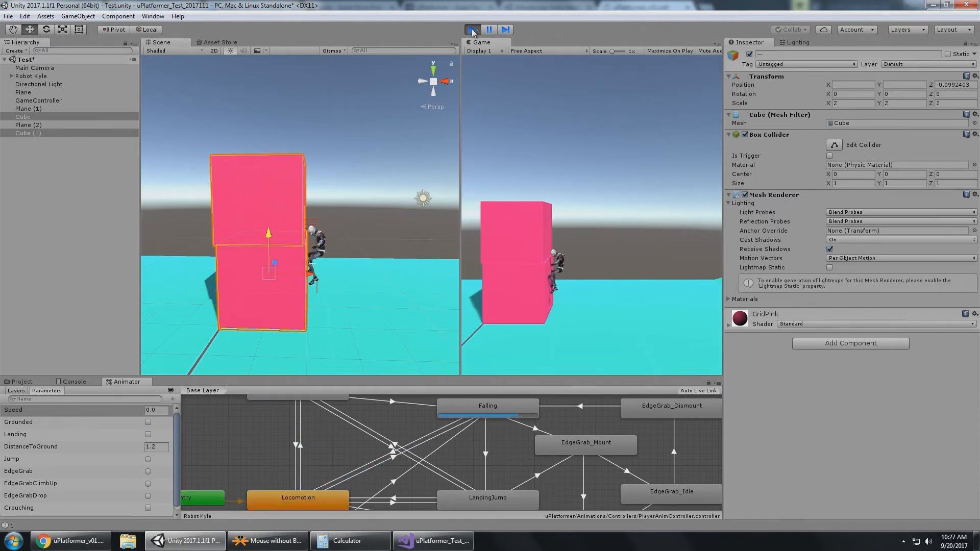
key("space")
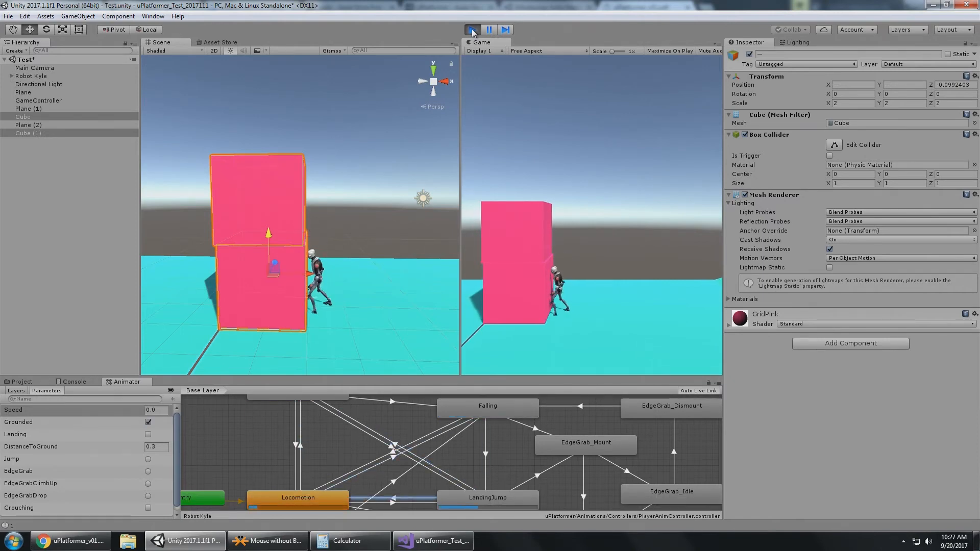
- Set Robot Kyle's Edge Grab Min Edge Size to 0 during play, test grabbing the narrow ledge, and stop the game
left_click(39, 77)
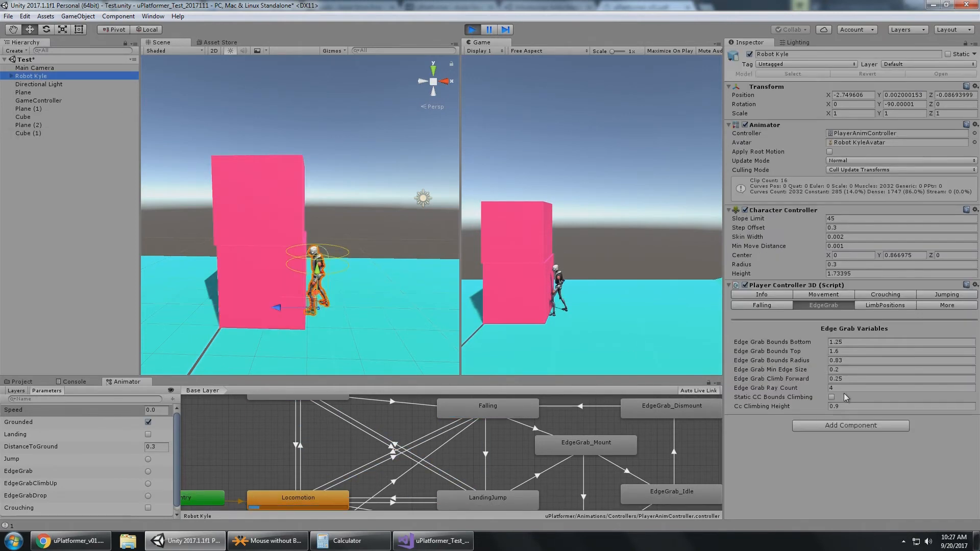
left_click(855, 367)
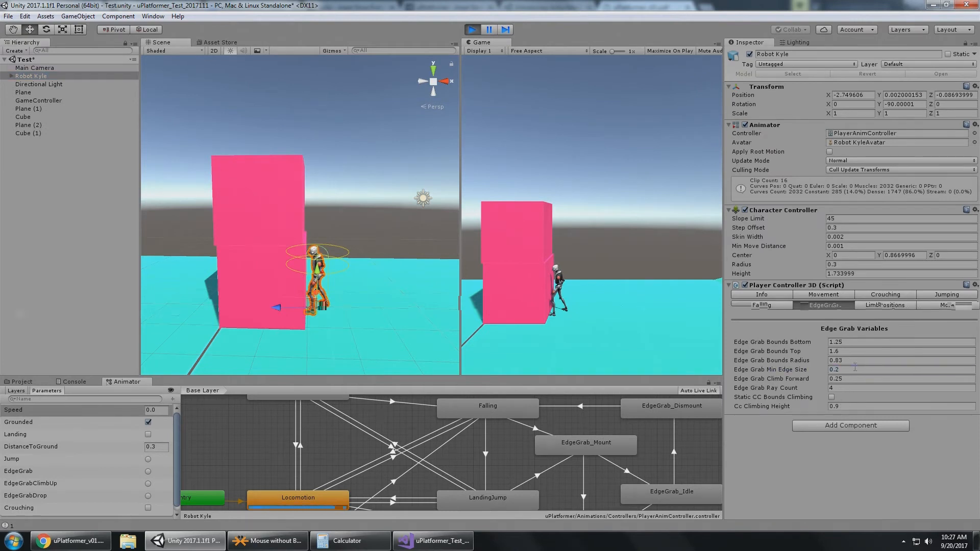
key("Return")
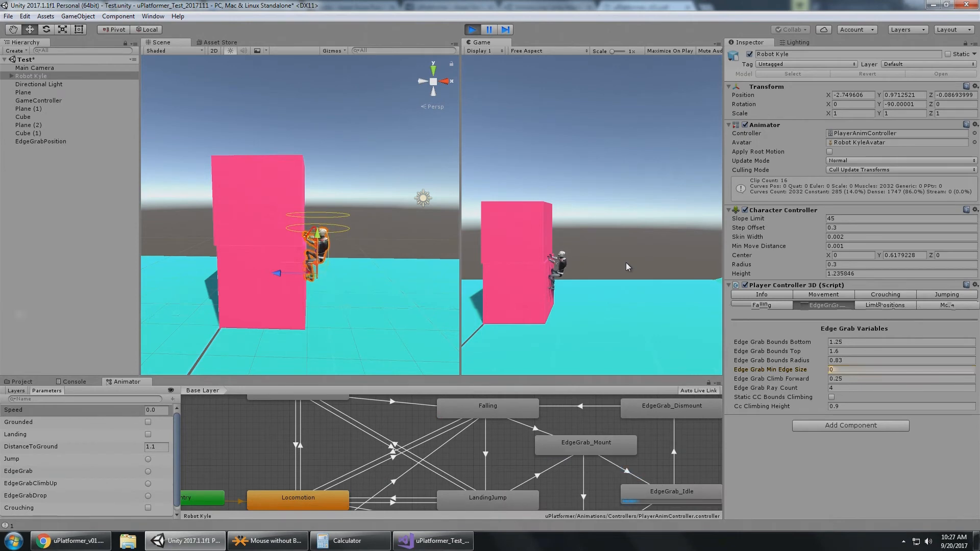
key("space")
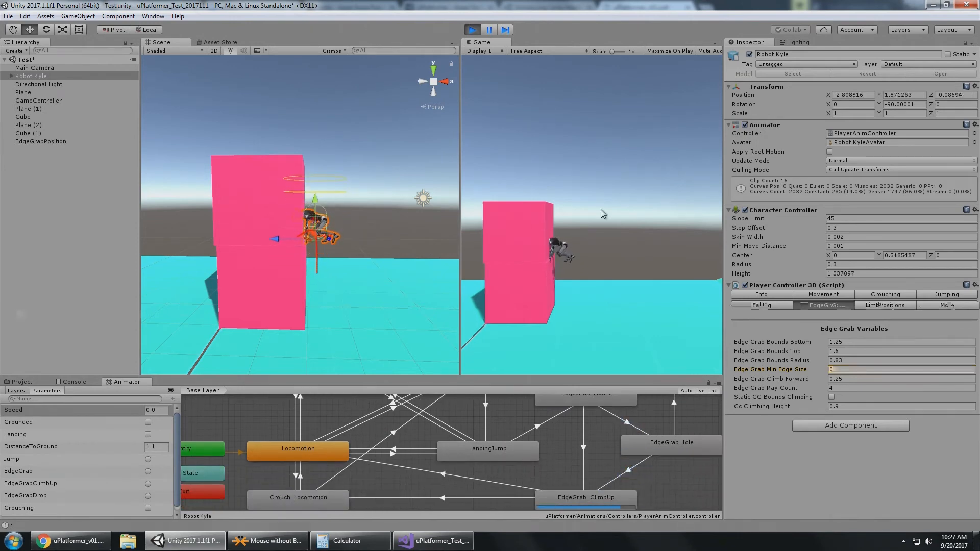
key("Right")
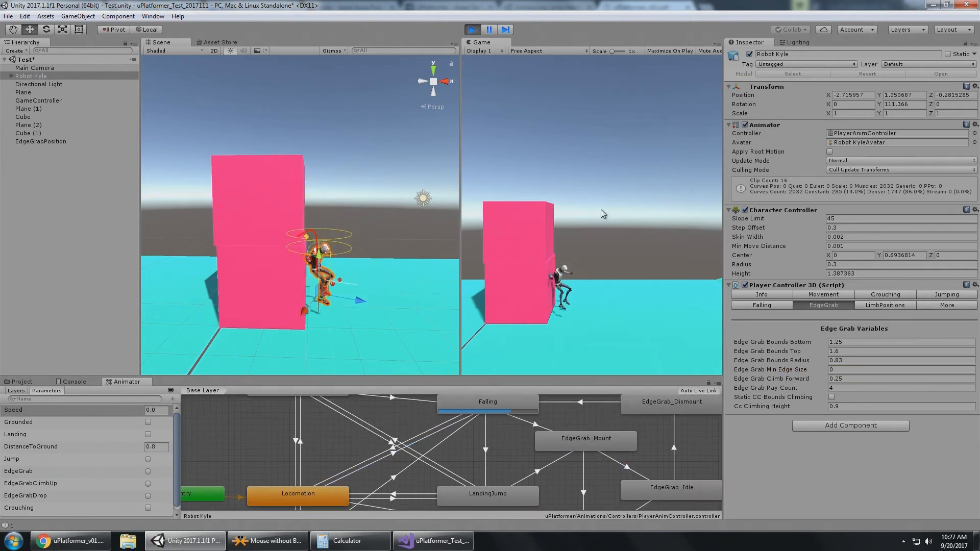
left_click(473, 30)
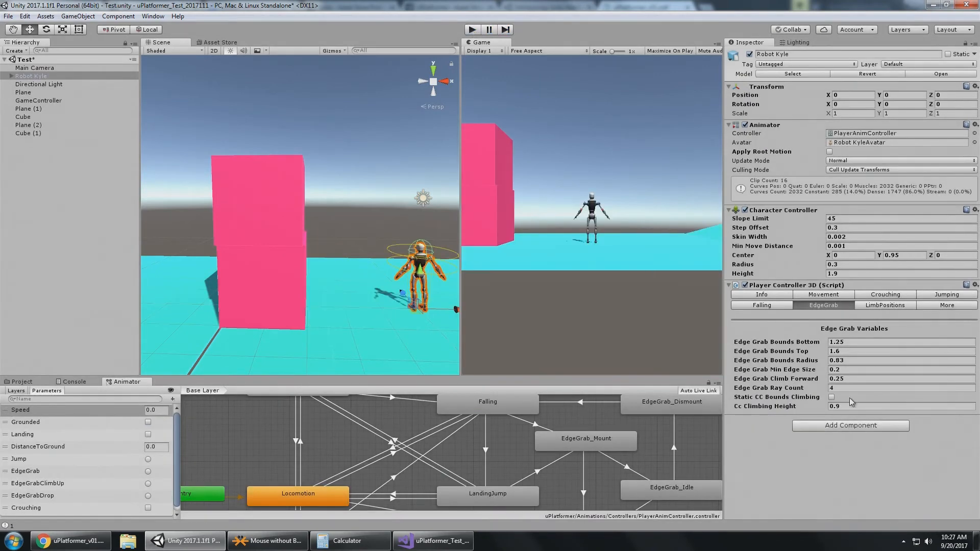
- Open Robot Kyle's Edge Grab Min Edge Size and Edge Grab Climb Forward values for editing and leave the fields
left_click(864, 367)
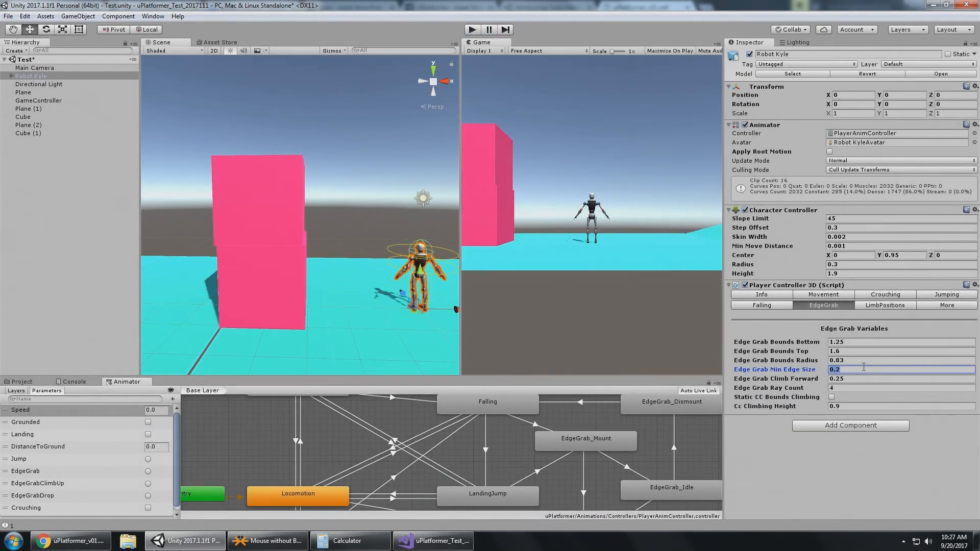
left_click(883, 380)
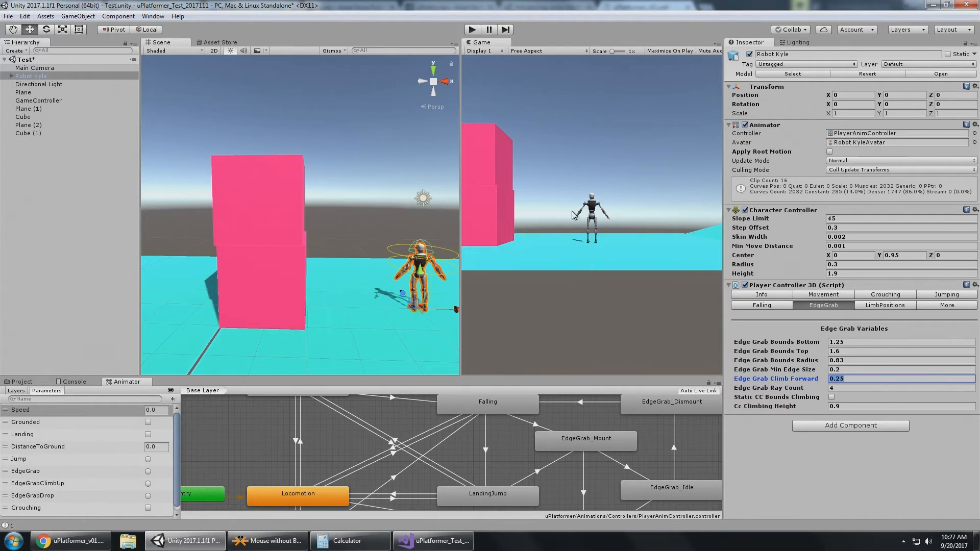
left_click(486, 148)
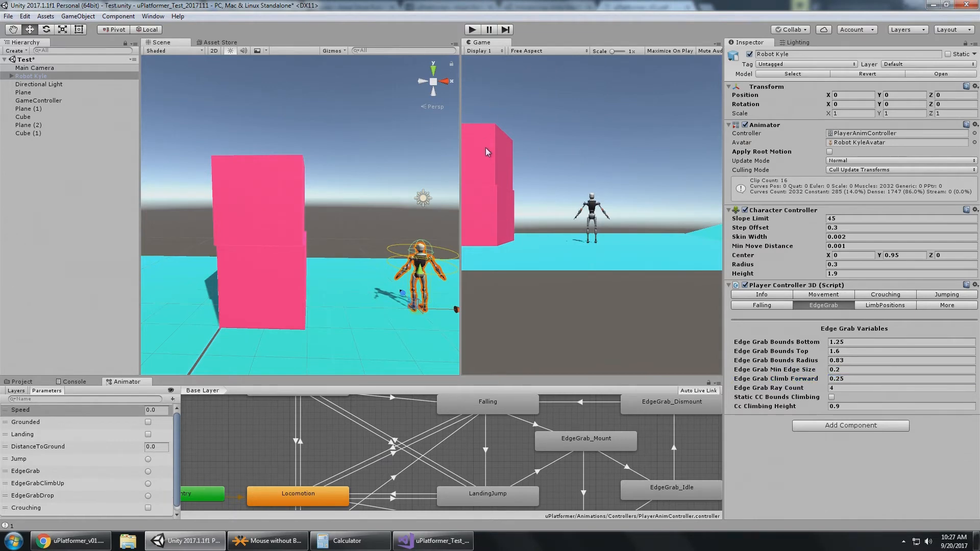
- Delete the upper pink cube and select Robot Kyle
left_click(292, 186)
key("Delete")
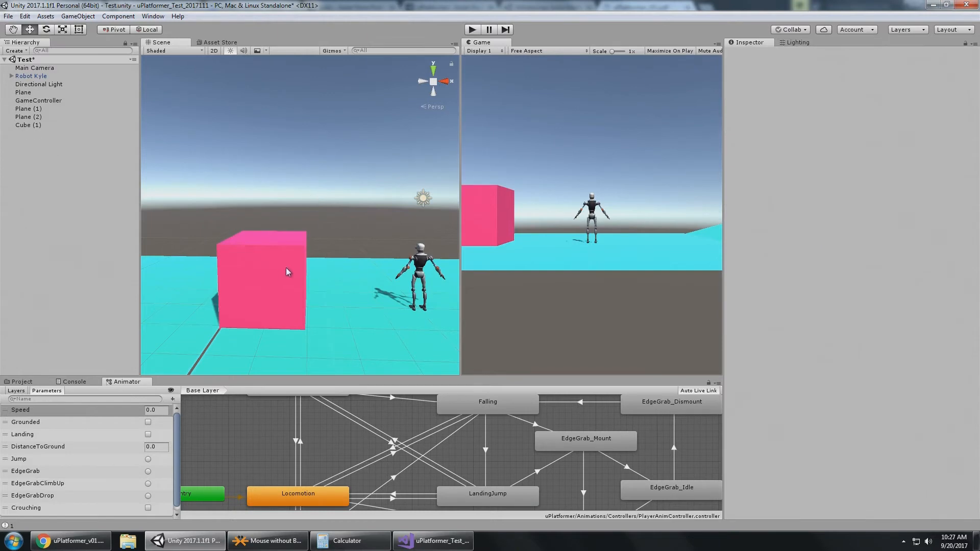
left_click(65, 76)
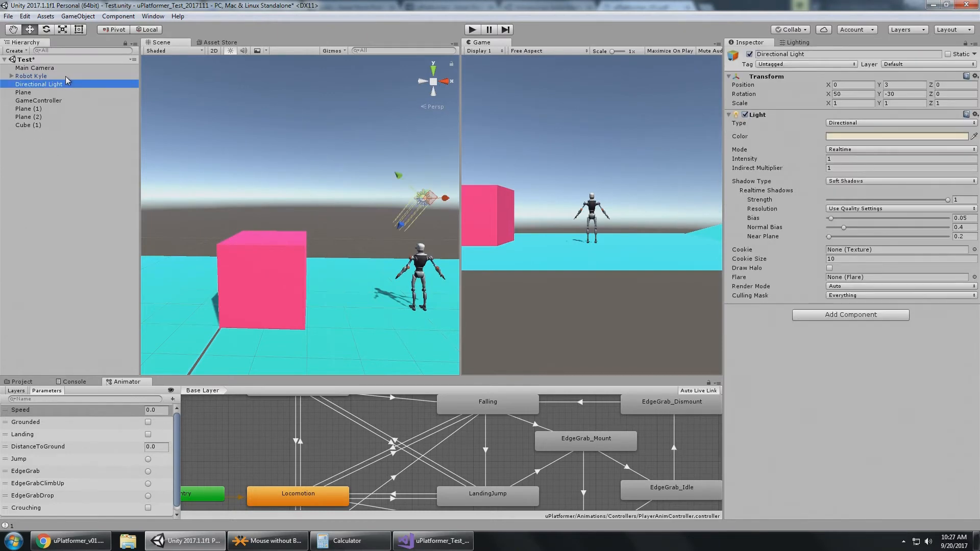
- Run the game and make Robot Kyle jump and grab the edge of the remaining pink cube
left_click(473, 30)
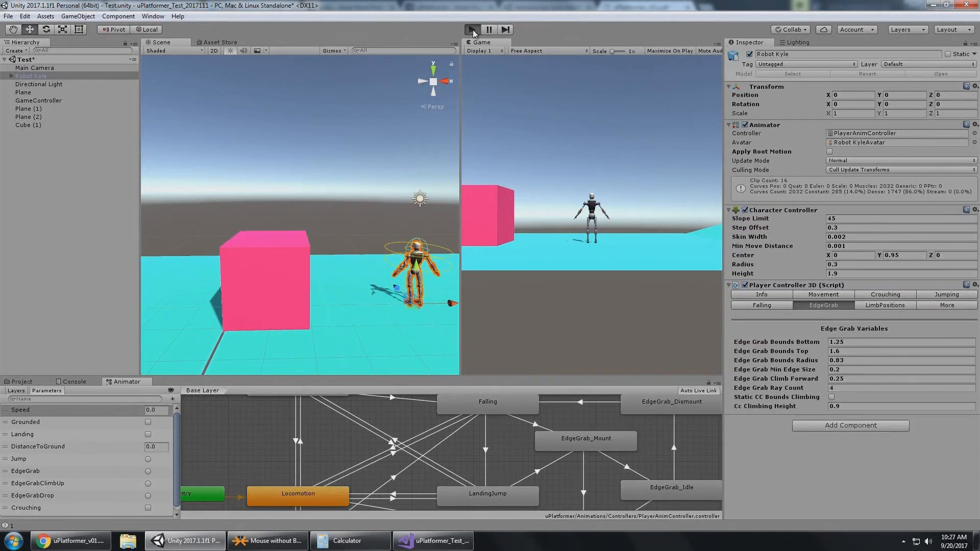
key("space")
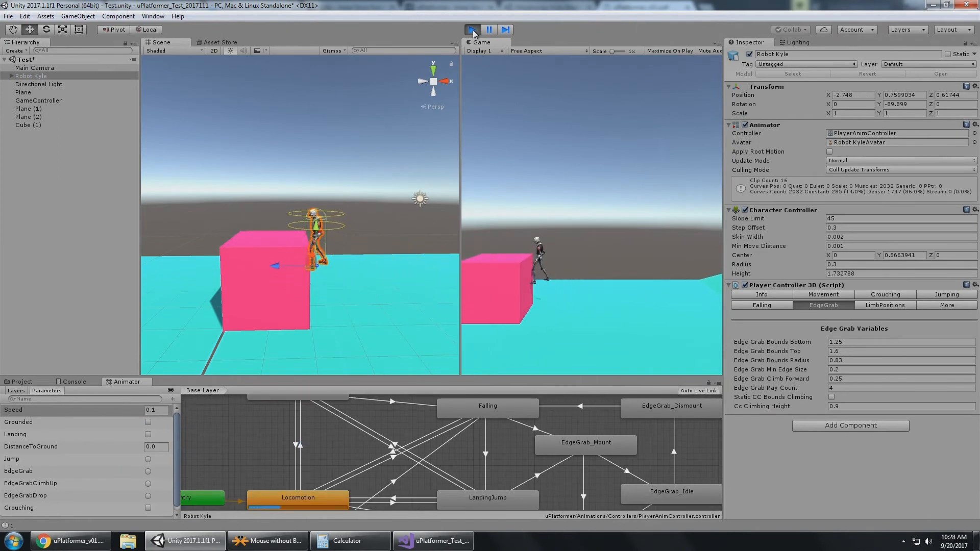
left_click_drag(341, 167, 318, 191, "alt")
scroll(318, 191, "up", 5)
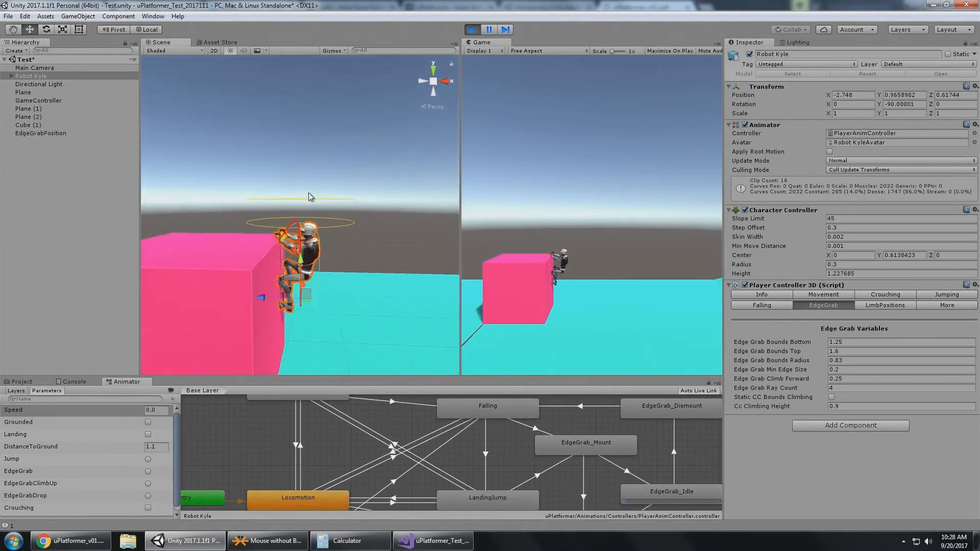
- Examine Robot Kyle's hanging pose, the edge grab marker and the red climb path at the cube's edge from several angles
scroll(308, 192, "up", 3)
middle_click_drag(312, 192, 343, 127)
left_click_drag(352, 150, 345, 192, "alt")
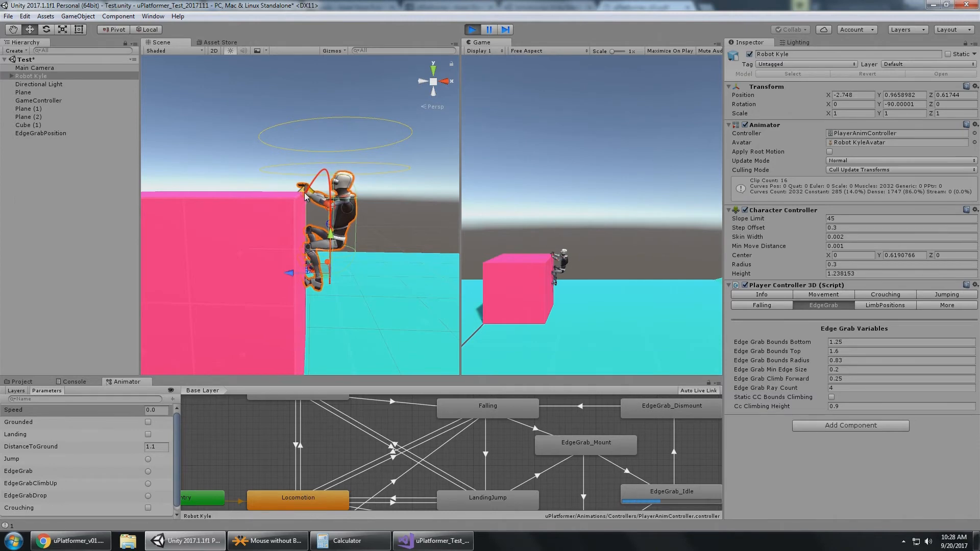
left_click_drag(338, 95, 334, 135, "alt")
scroll(339, 158, "up", 3)
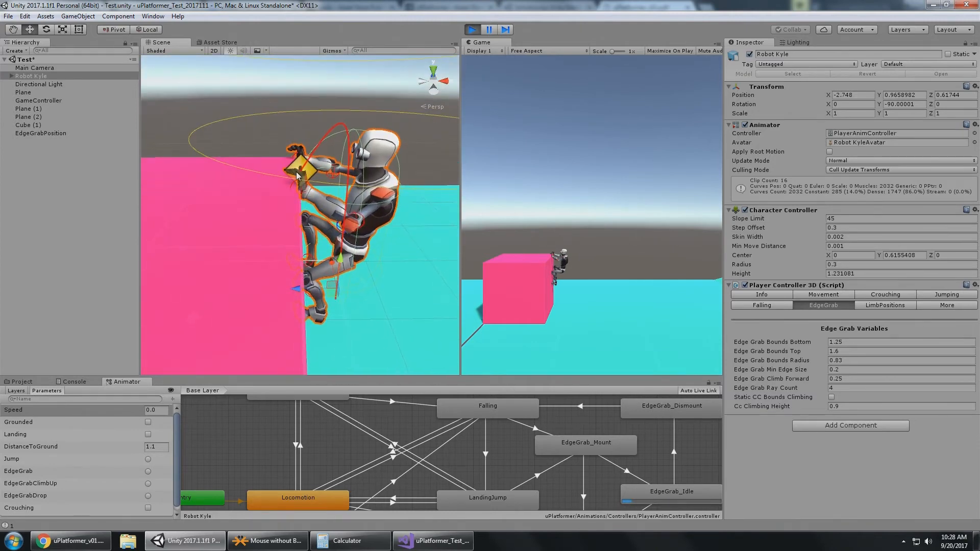
middle_click_drag(310, 171, 328, 183)
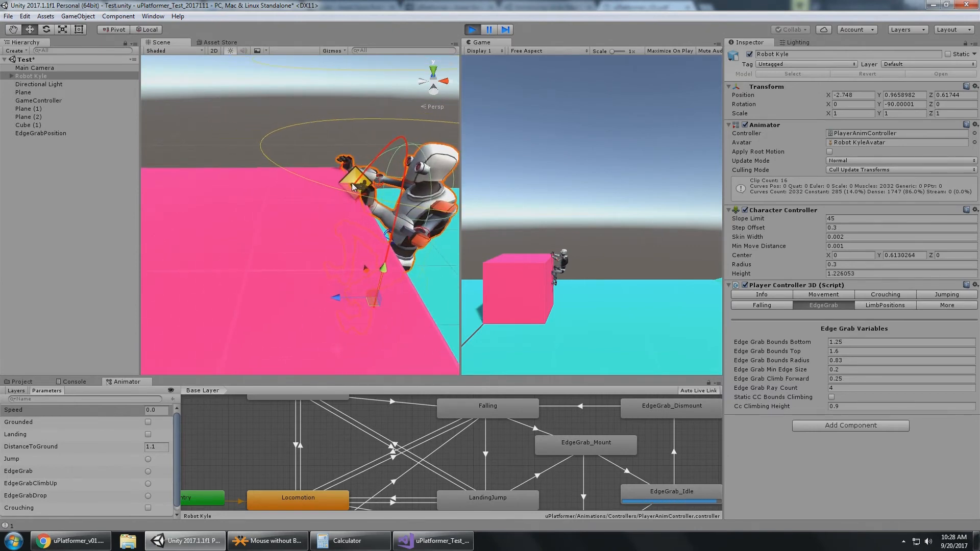
left_click_drag(307, 183, 312, 136, "alt")
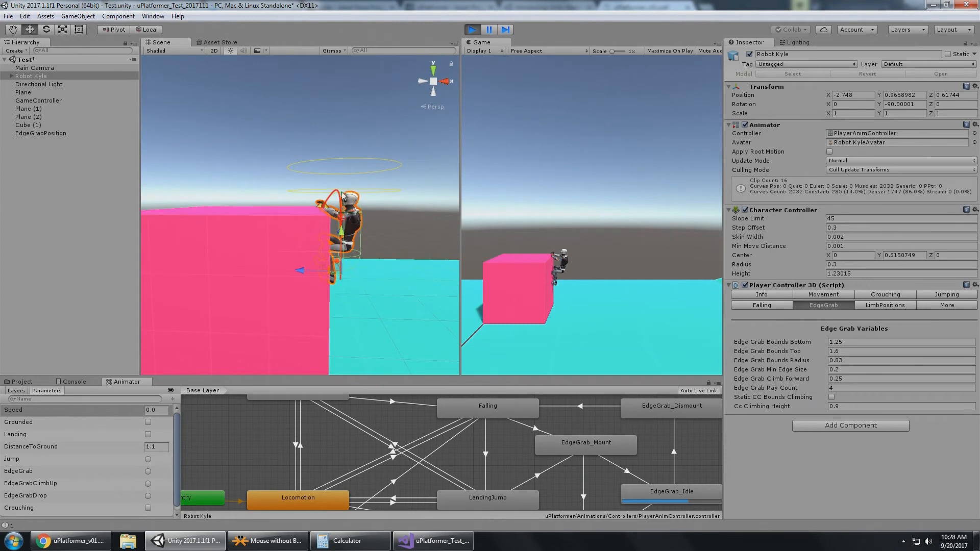
mouse_move(302, 206)
left_mouse_down("alt")
mouse_move(308, 232)
mouse_move(302, 209)
left_mouse_up("alt")
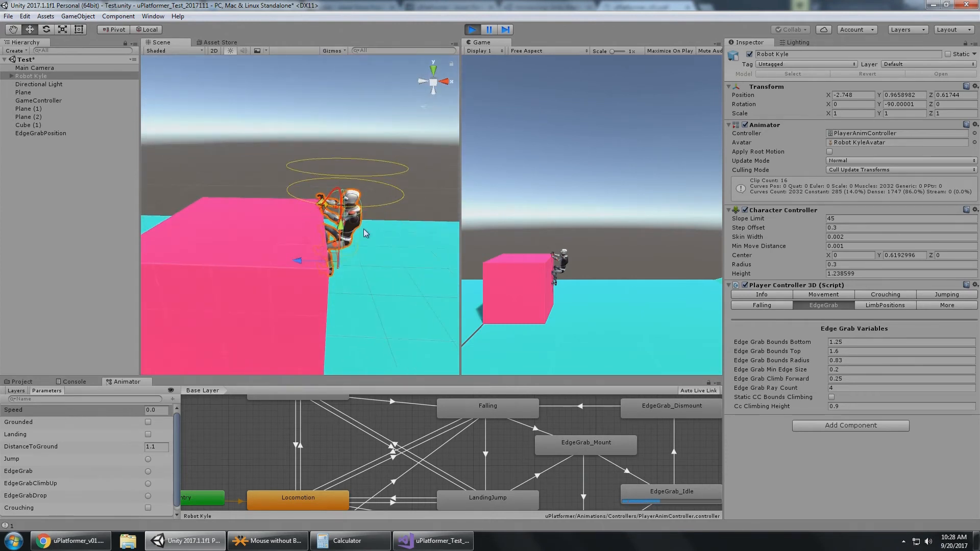
- Make Robot Kyle climb onto the cube with the current Edge Grab Climb Forward value and examine where his feet land relative to the edge
left_click(857, 379)
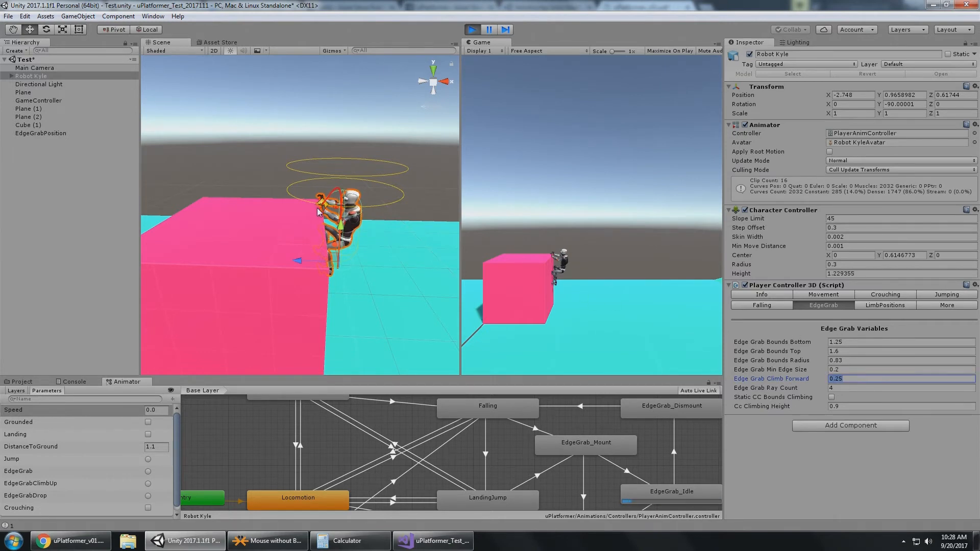
left_click(610, 230)
key("space")
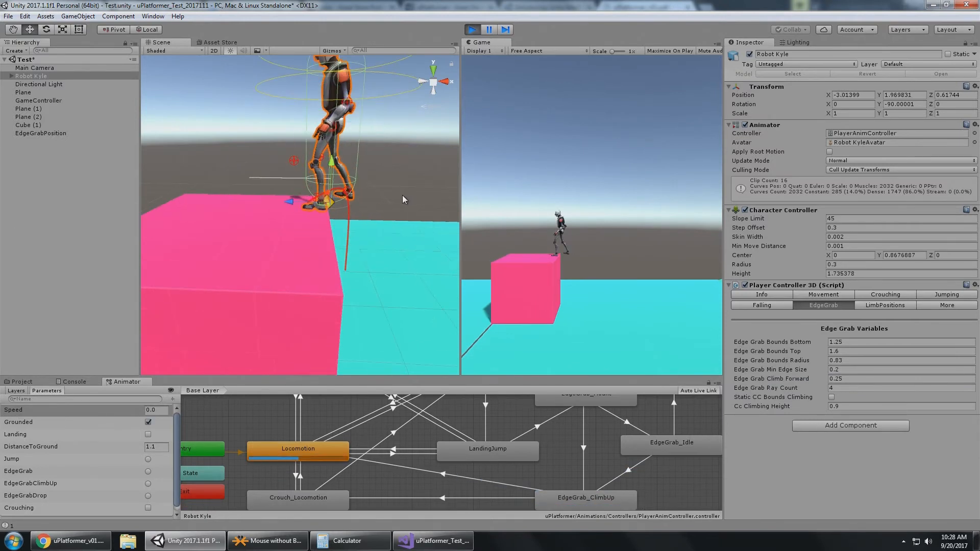
scroll(402, 194, "up", 5)
middle_click_drag(403, 191, 270, 147)
scroll(269, 147, "down", 4)
left_click_drag(270, 147, 245, 166, "alt")
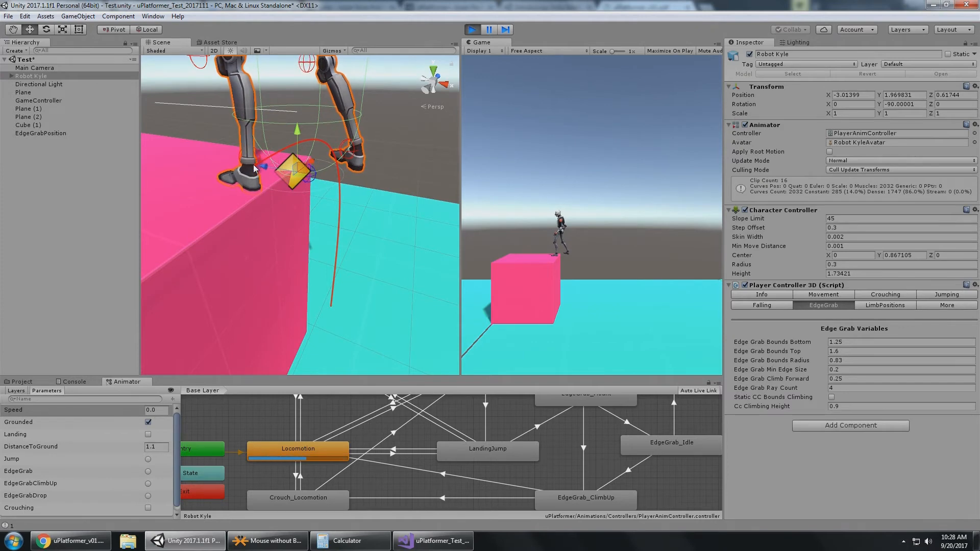
key("alt")
left_click_drag(263, 160, 394, 199, "alt")
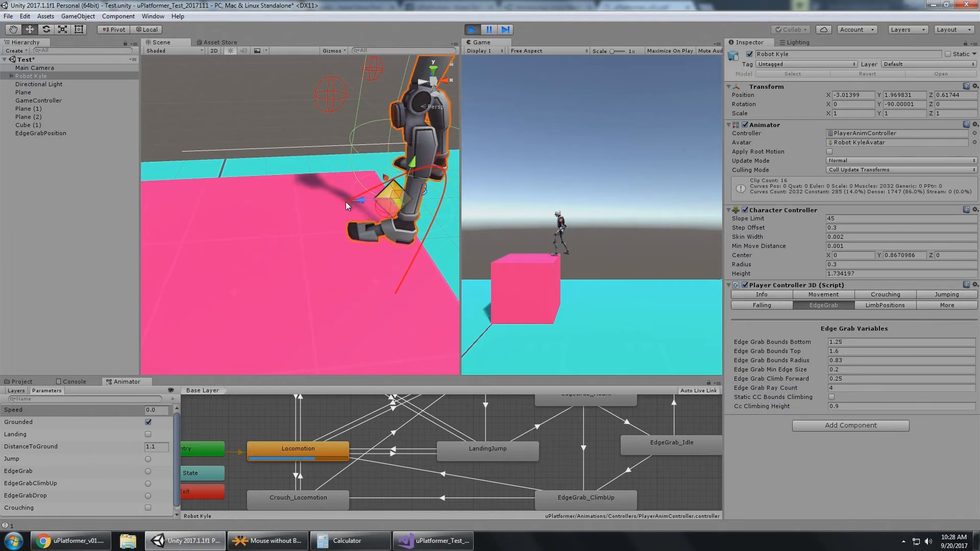
- Set Edge Grab Climb Forward to 1 during play, move Robot Kyle off the cube and make him grab its edge again
left_click(854, 380)
left_click(627, 225)
key("d")
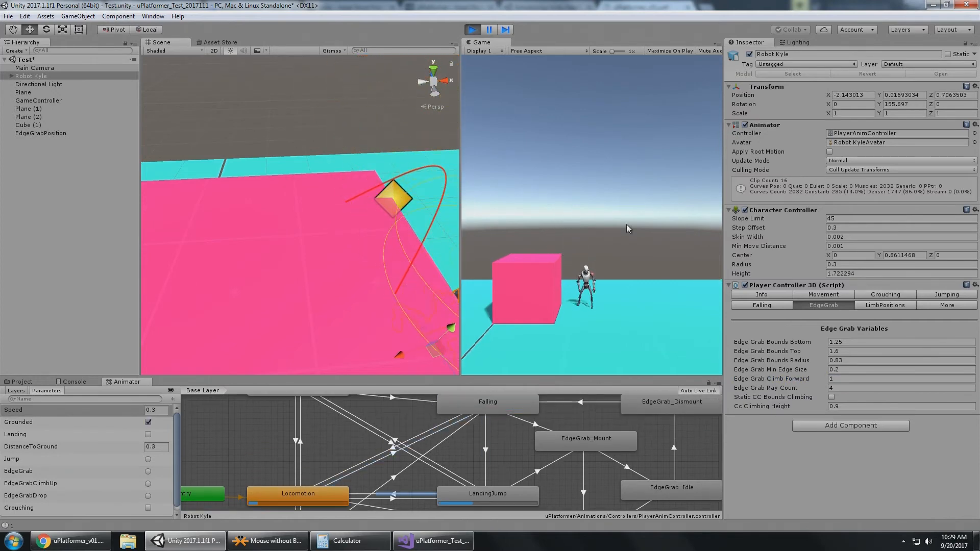
key("a")
key("space")
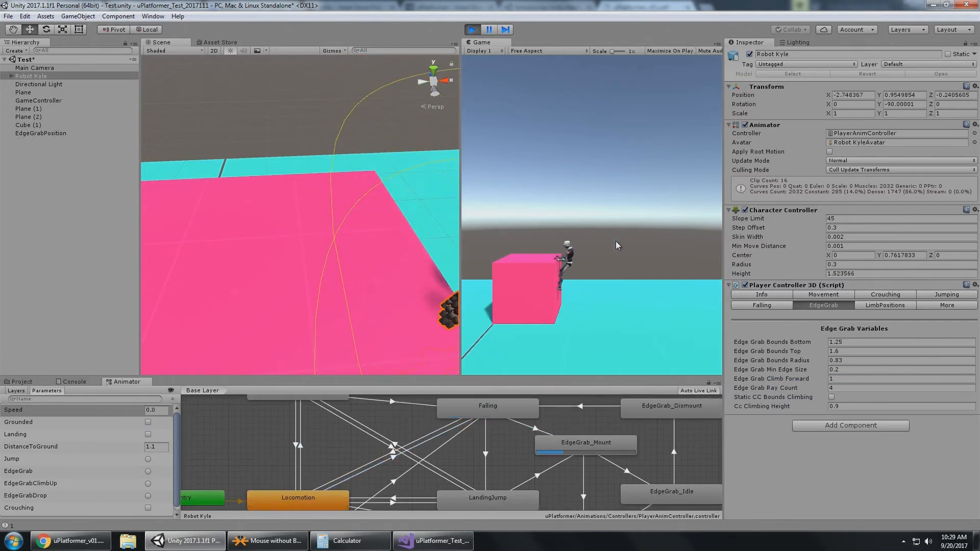
- Make Robot Kyle climb up from the edge, examine how far the climb path extends over the cube, and stop the game
scroll(381, 265, "down", 5)
left_click_drag(378, 266, 380, 173, "alt")
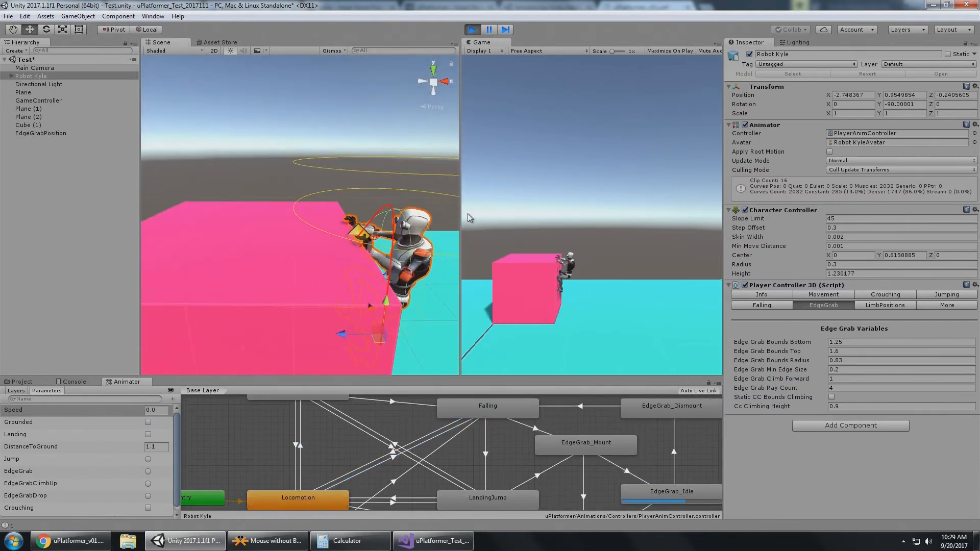
key("w")
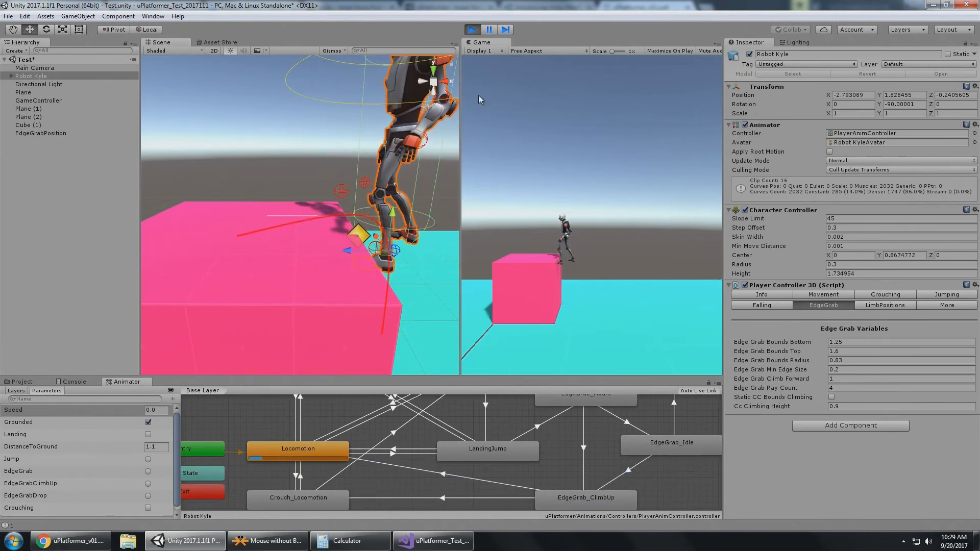
middle_click_drag(394, 135, 352, 120)
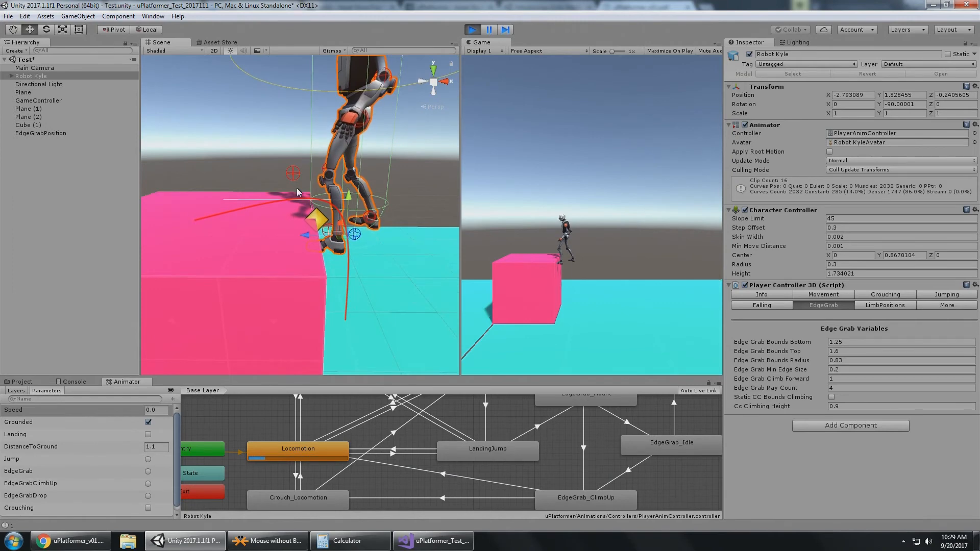
left_click(475, 32)
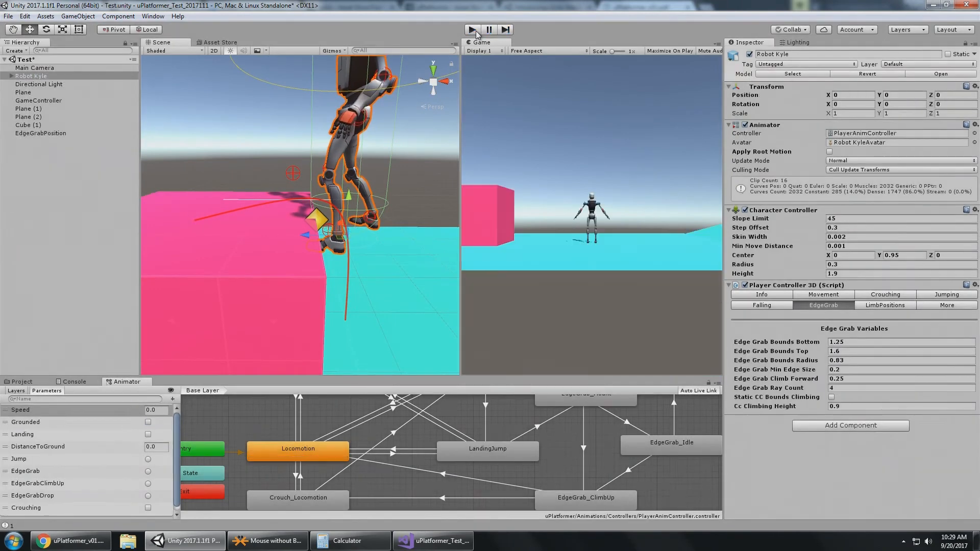
- Set Robot Kyle's Edge Grab Ray Count to 8, leaving Edge Grab Climb Forward at 0.25
left_click(853, 380)
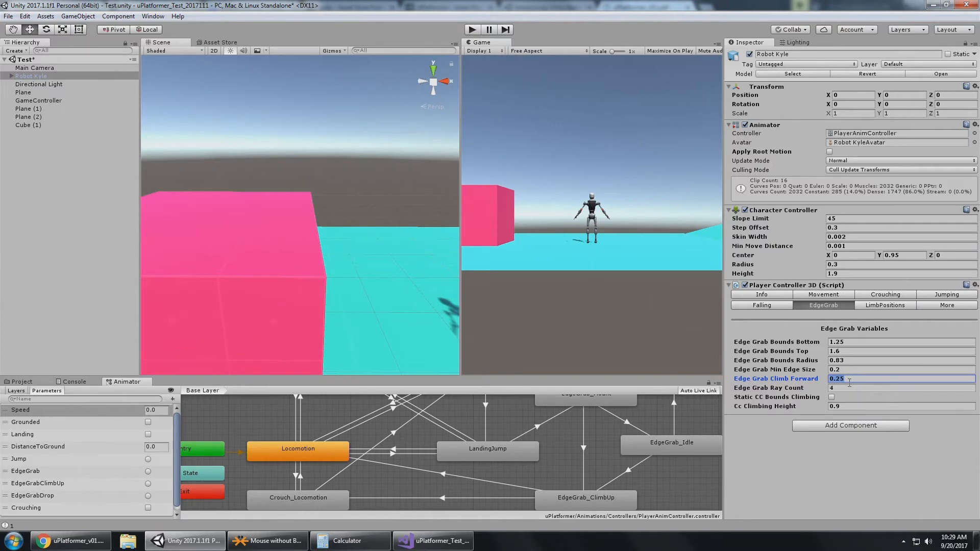
left_click(847, 387)
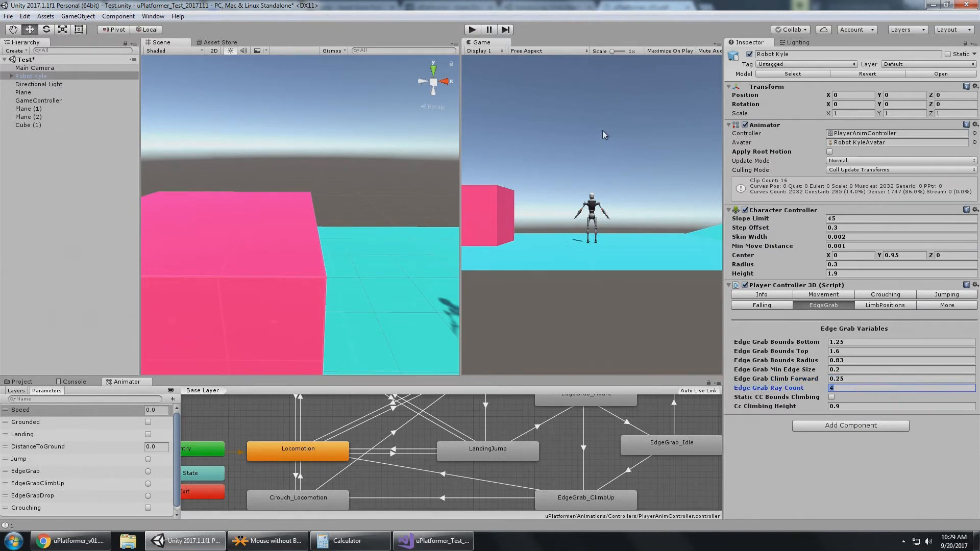
left_click(473, 29)
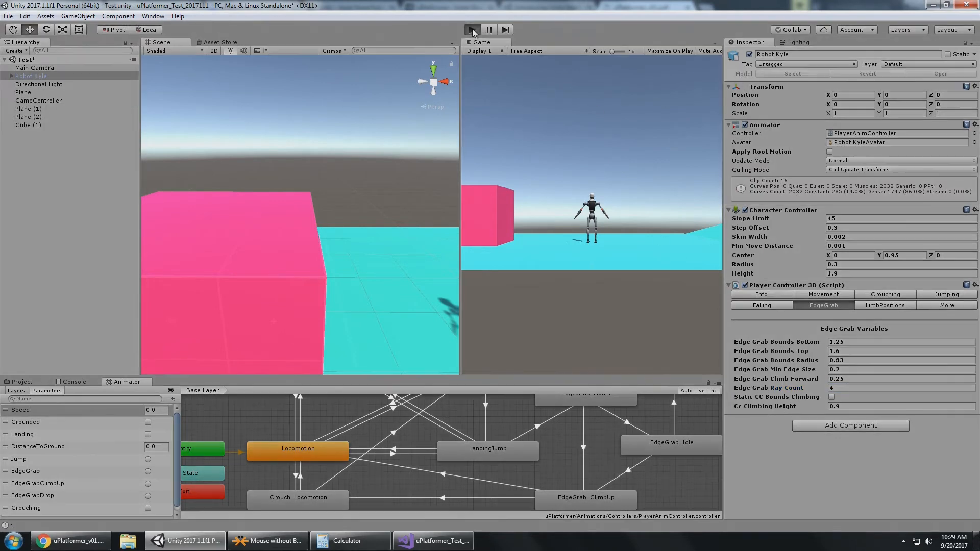
key("ctrl+p")
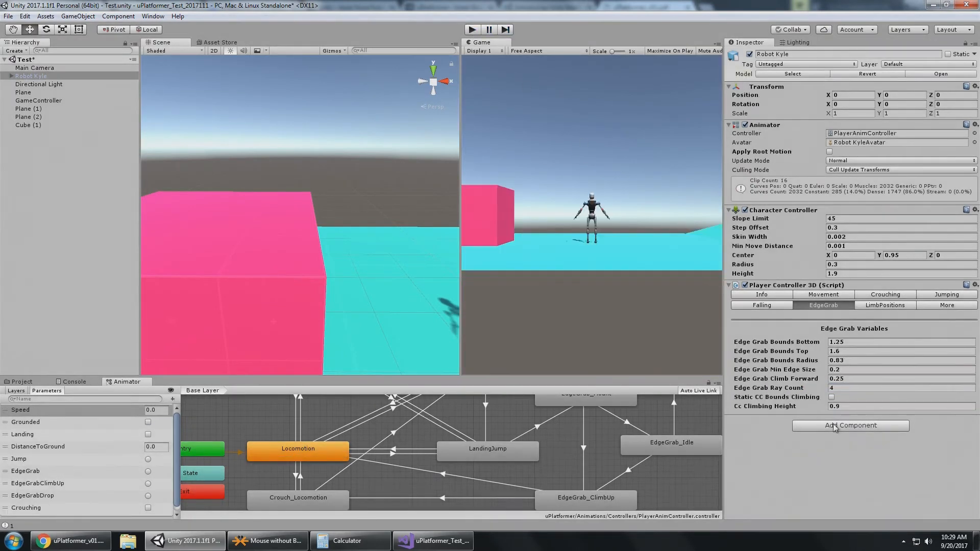
left_click(865, 388)
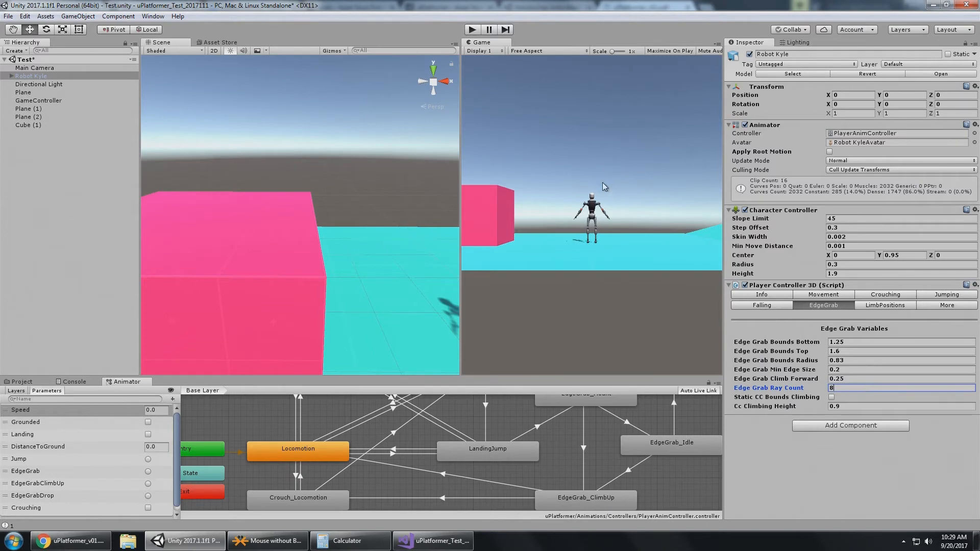
key("Return")
- Run the game, make Robot Kyle grab the cube's edge, let him drop off and jump again
left_click(472, 30)
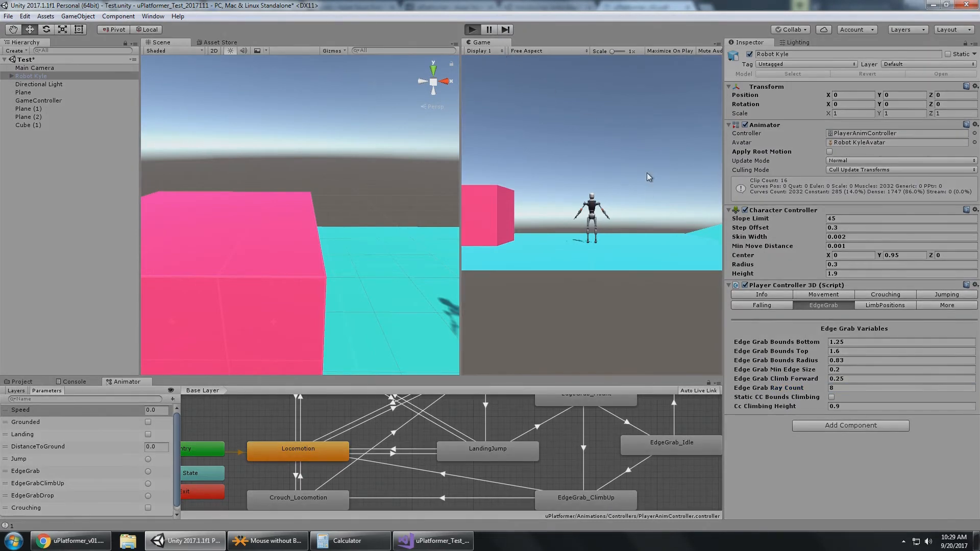
key("a")
key("s")
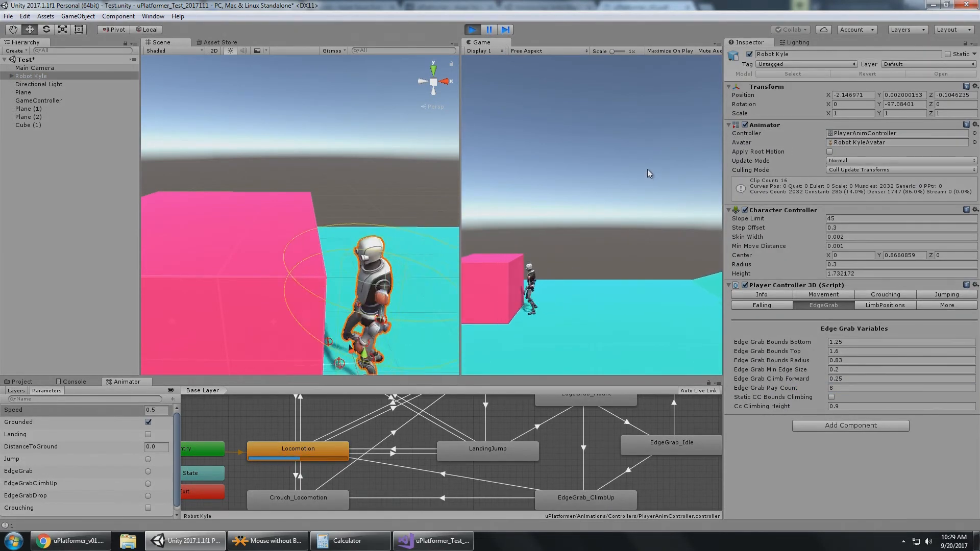
key("space")
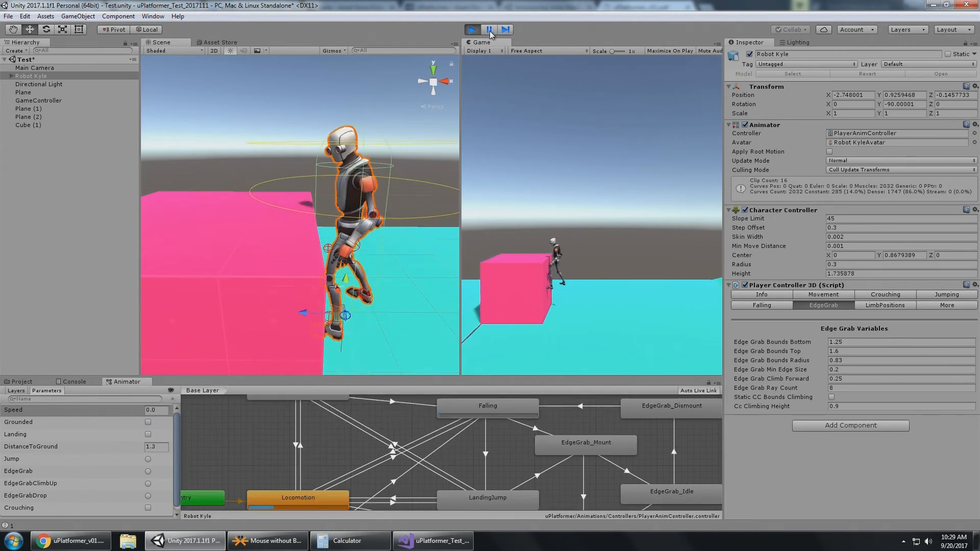
left_click(486, 30)
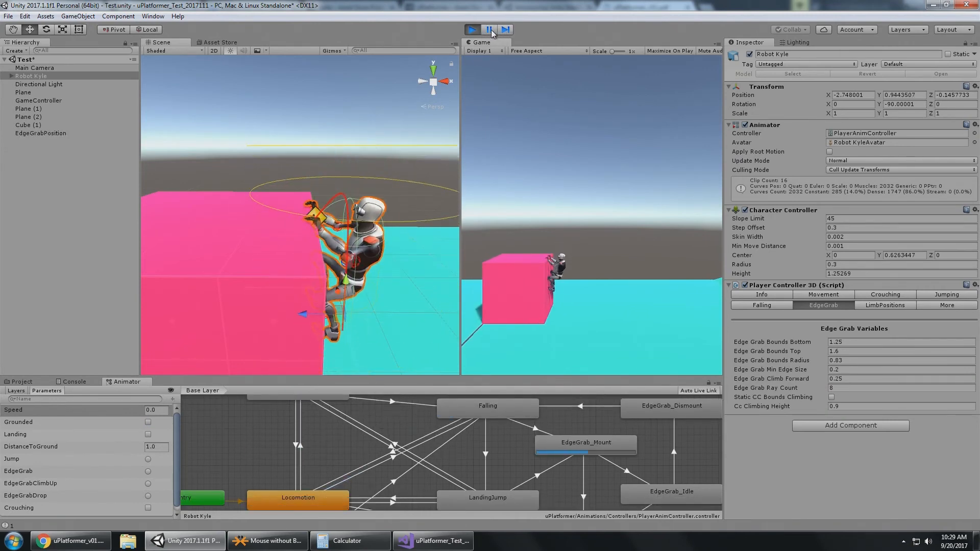
key("s")
key("space")
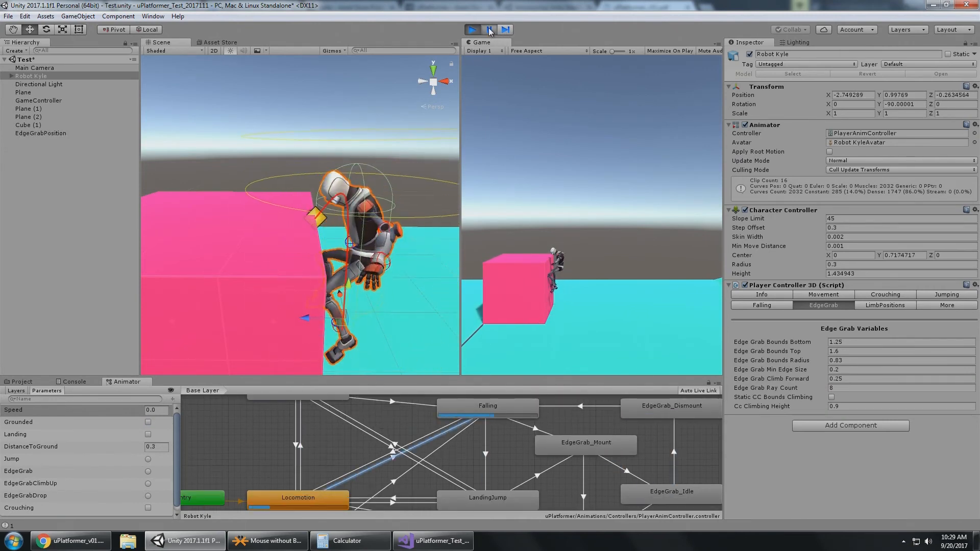
- Pause the game during Robot Kyle's jump at the cube and advance frame by frame through the edge detection
left_click(489, 31)
left_click(489, 30)
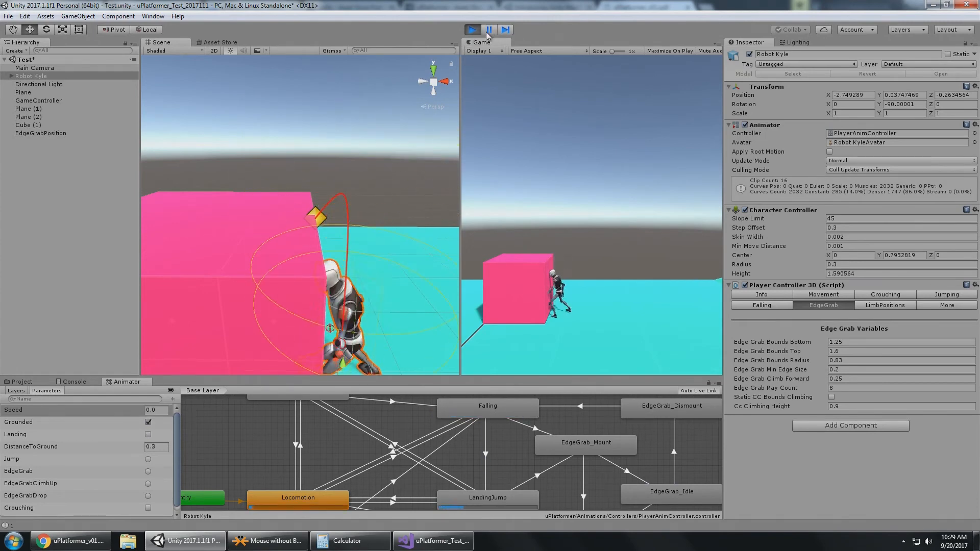
key("space")
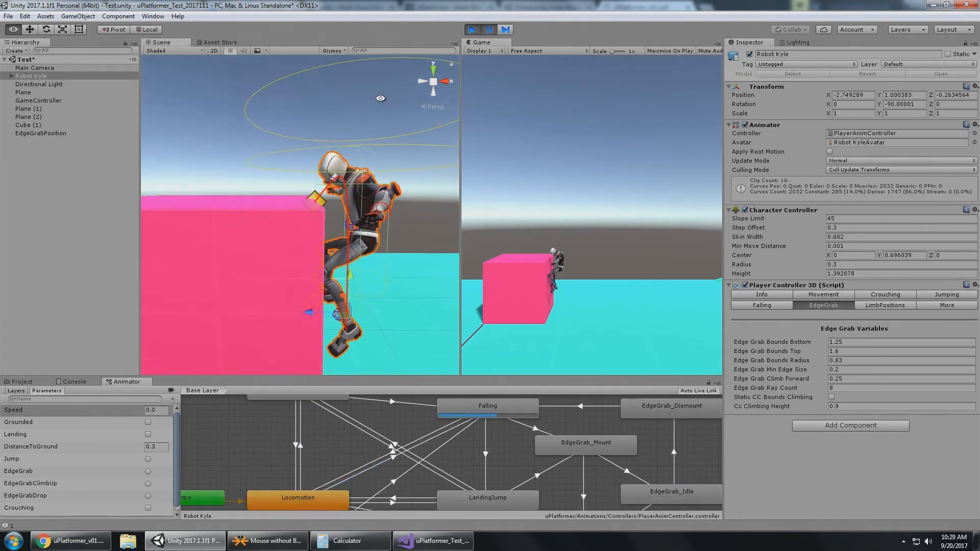
left_click(508, 32)
left_click(507, 33)
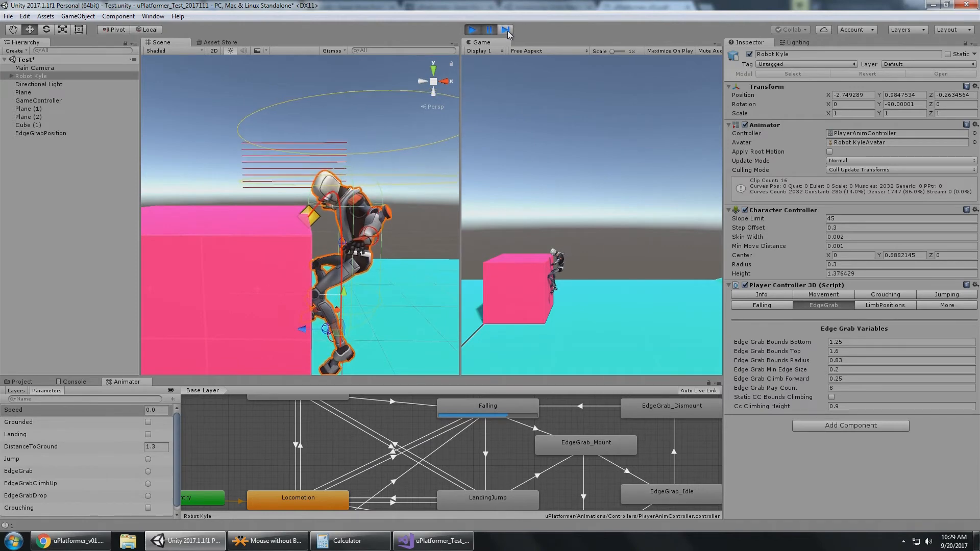
left_click(507, 33)
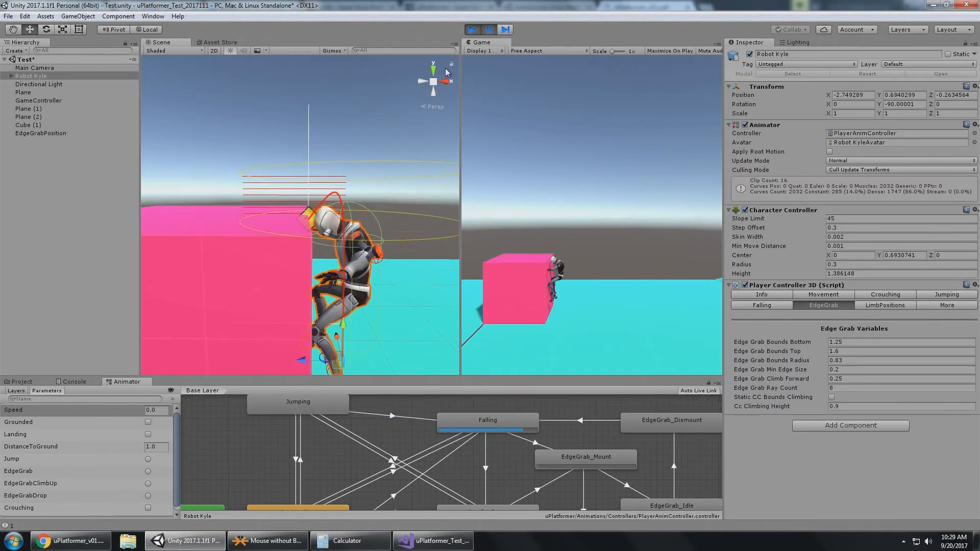
- Examine the red edge detection rays above the cube's edge from several angles and distances
left_click_drag(447, 72, 314, 242, "alt")
left_click_drag(331, 152, 356, 154, "alt")
left_click_drag(280, 235, 311, 176, "alt")
scroll(305, 184, "up", 5)
scroll(307, 189, "down", 5)
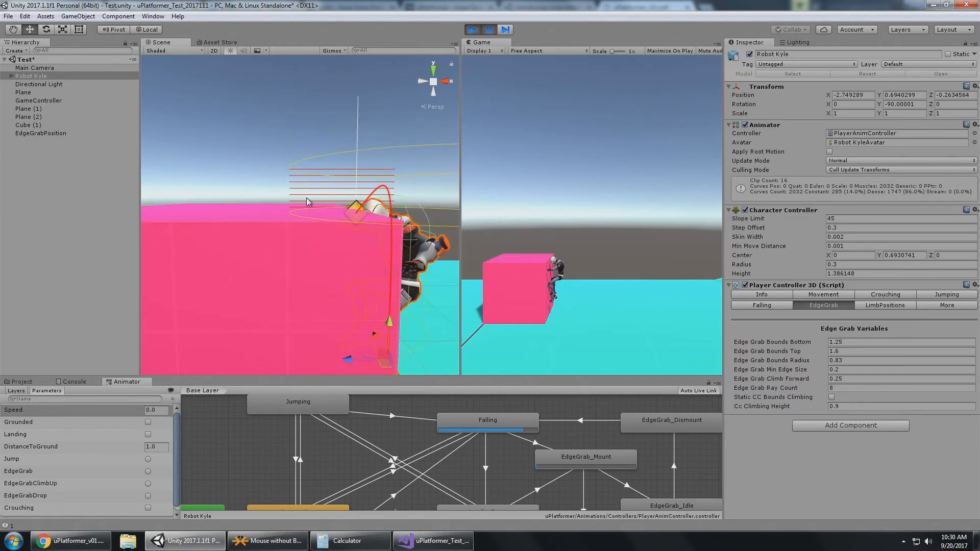
- Switch to Calculator and move its window beside Robot Kyle's red detection rays in the scene
left_click(347, 541)
left_click_drag(92, 164, 247, 215)
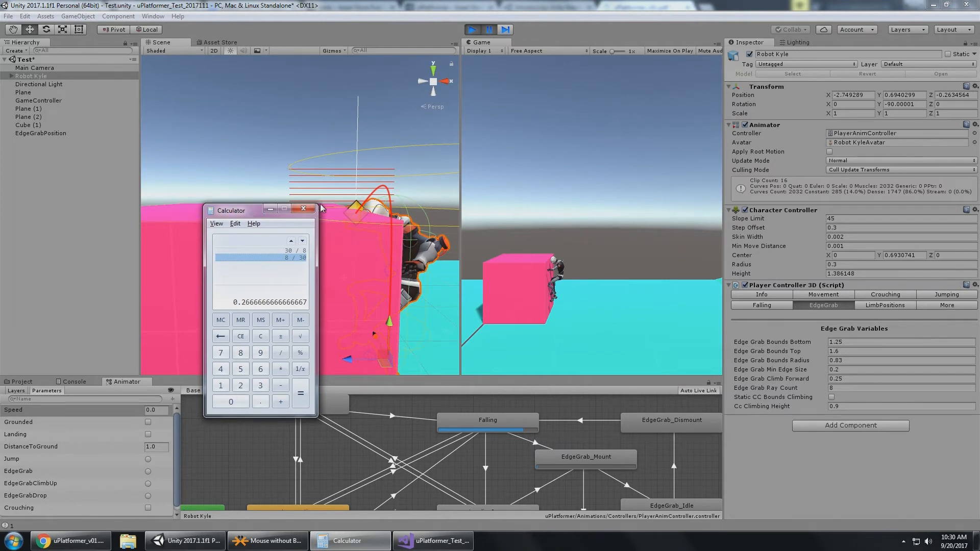
- Stop the game and set Robot Kyle's Edge Grab Ray Count to 4
left_click(479, 30)
left_click(863, 388)
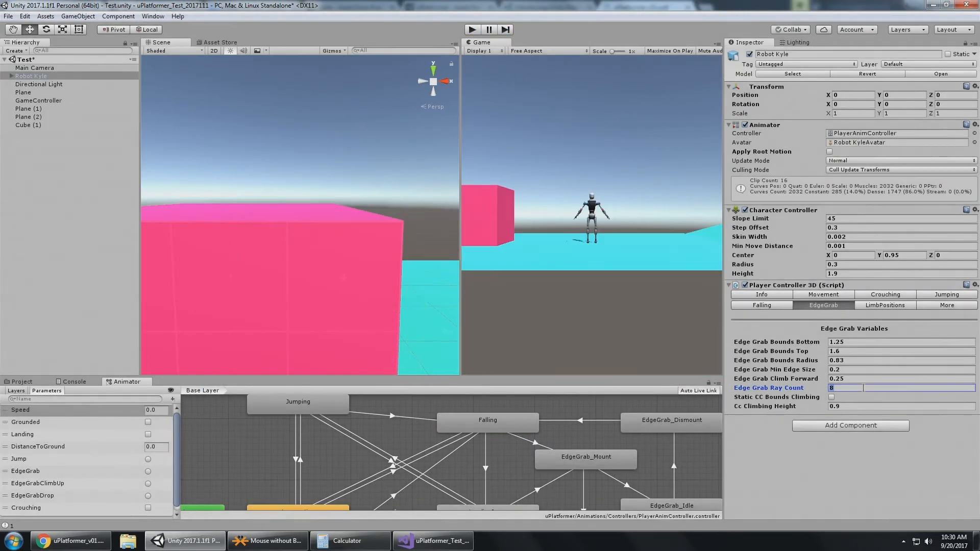
type("4")
key("Tab")
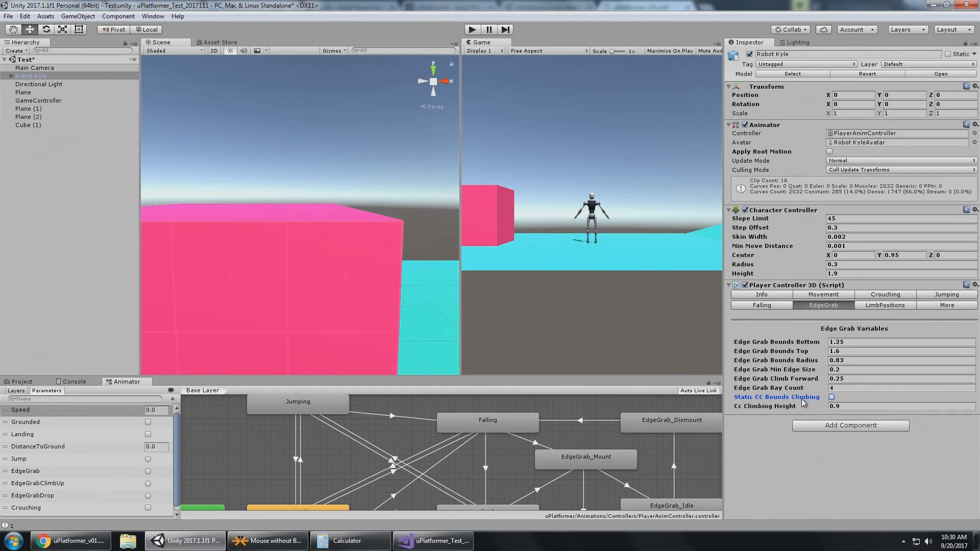
- Run the game, make Robot Kyle grab the cube's edge, drop off and jump until he grabs it again
left_click(472, 29)
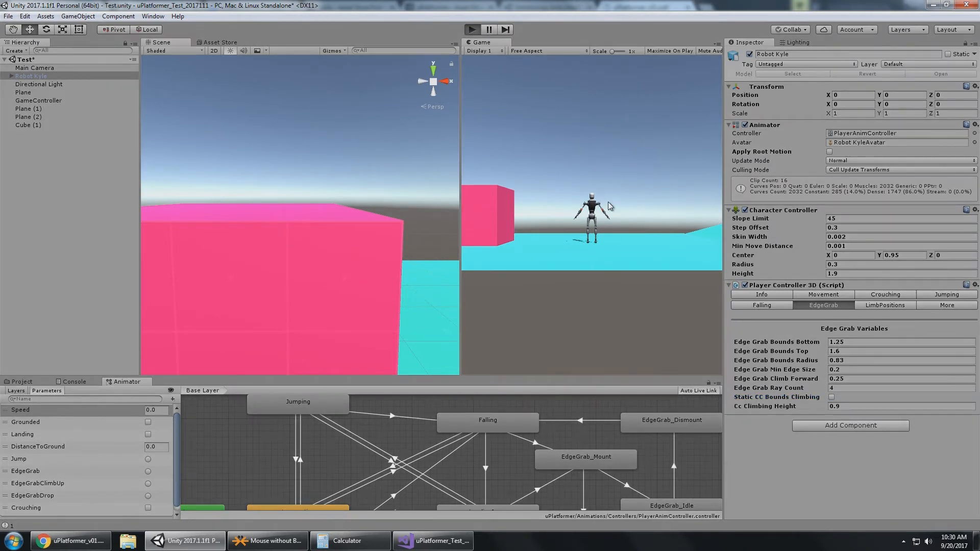
key("a")
key("space")
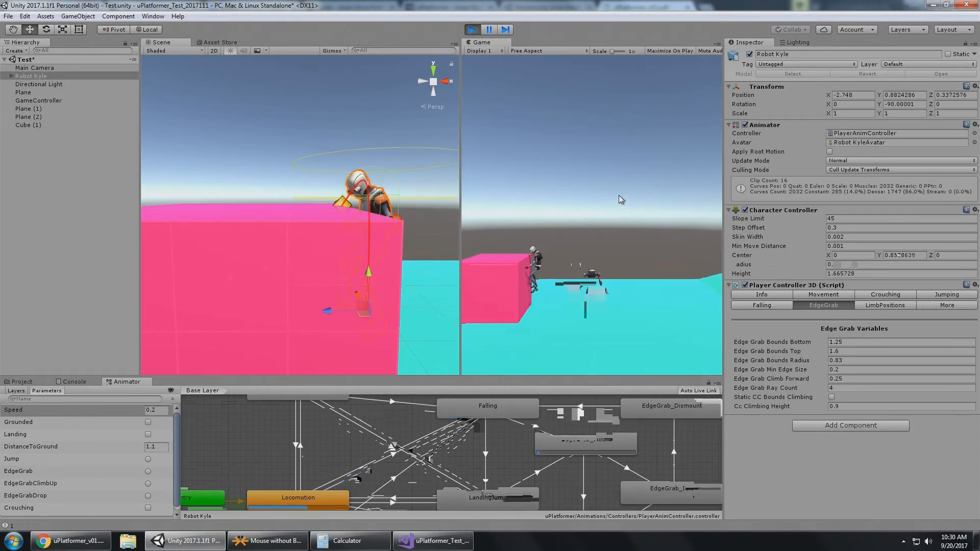
middle_click_drag(391, 162, 329, 167)
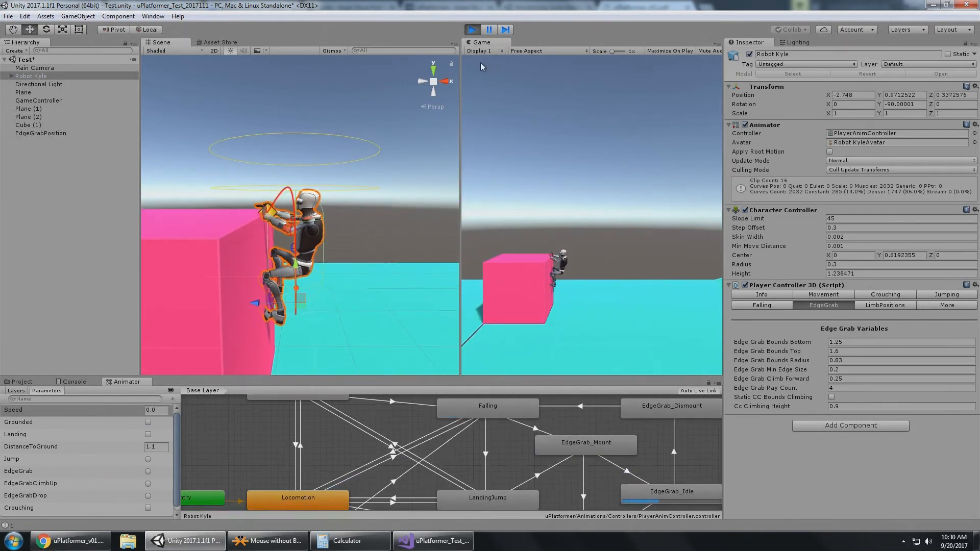
key("s")
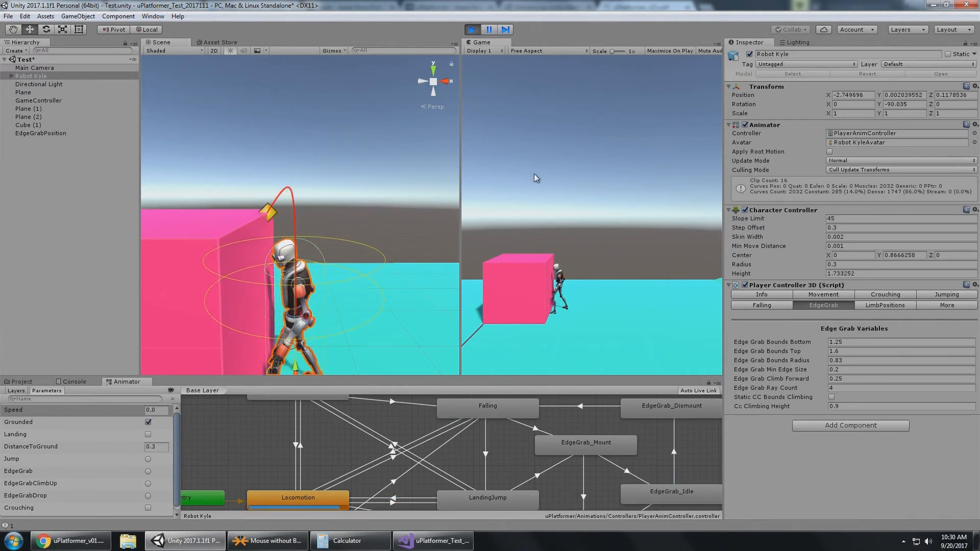
key("space")
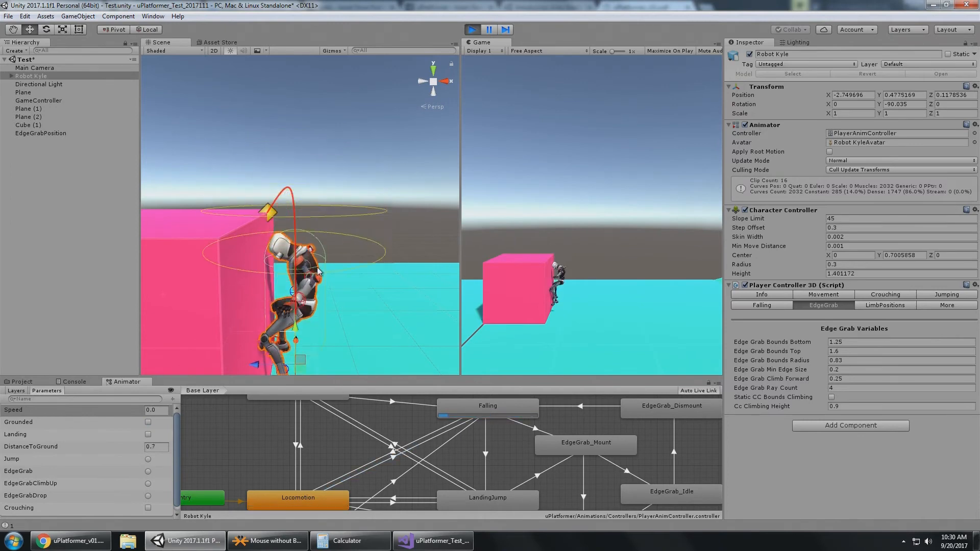
key("space")
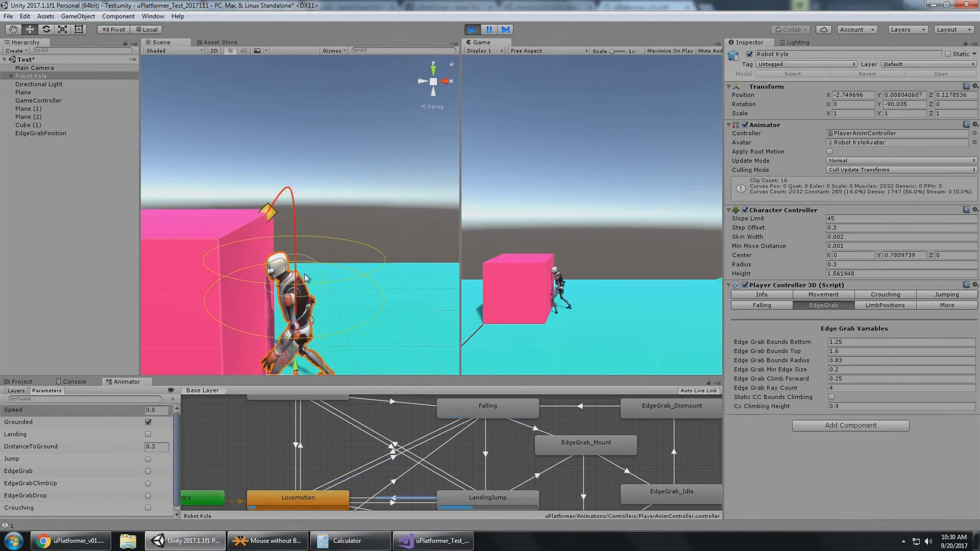
key("space")
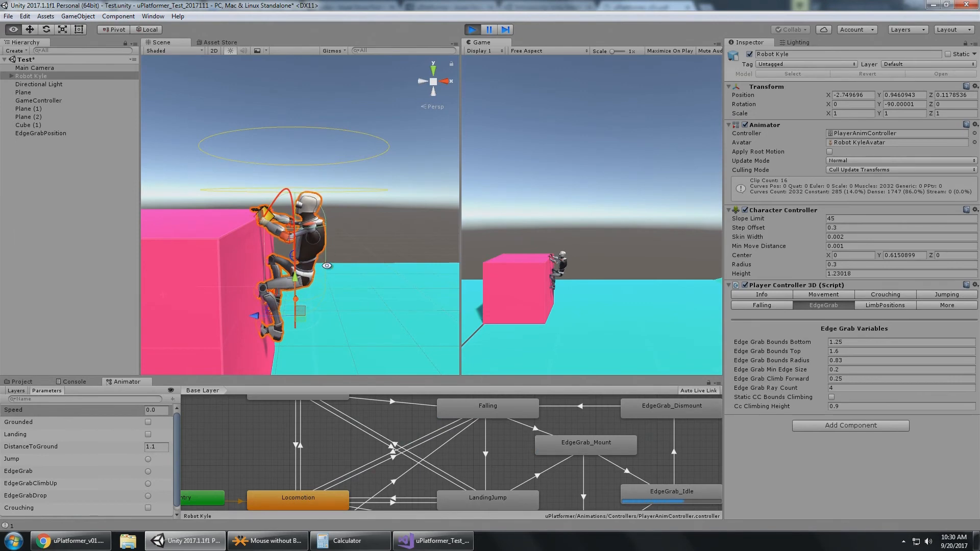
left_click_drag(323, 273, 342, 238, "alt")
middle_click_drag(342, 238, 354, 235)
left_click_drag(360, 235, 365, 210, "alt")
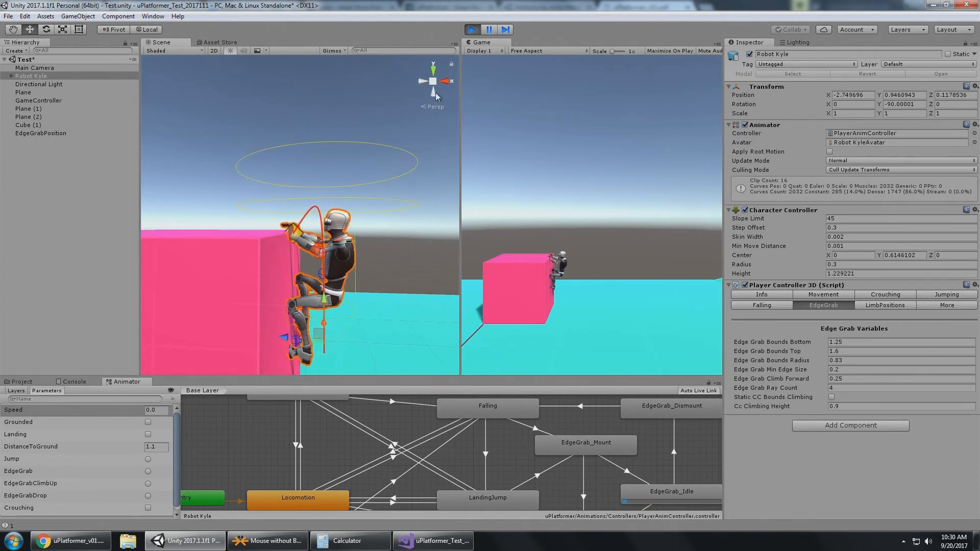
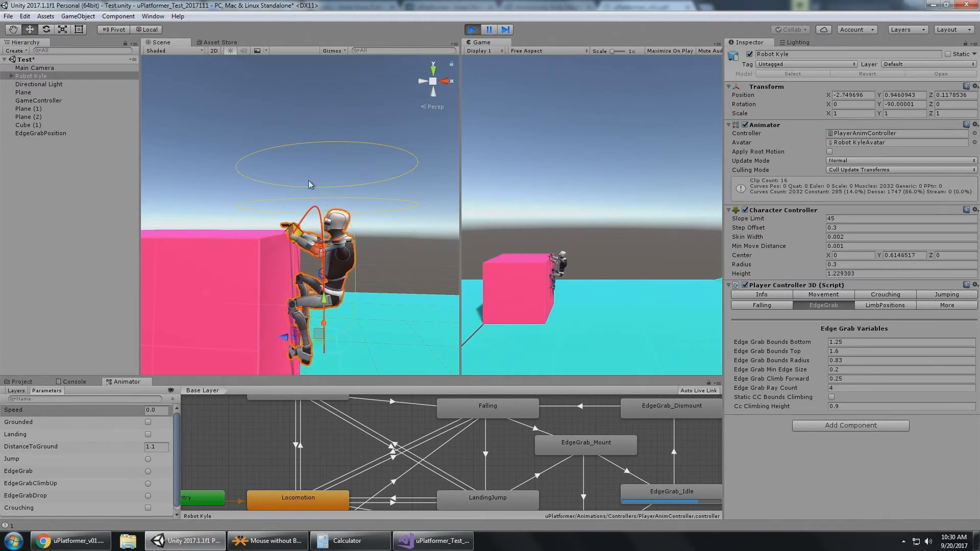
- Make Robot Kyle climb onto the cube, walk off it and return to face its side on the ground
left_click(589, 194)
key("space")
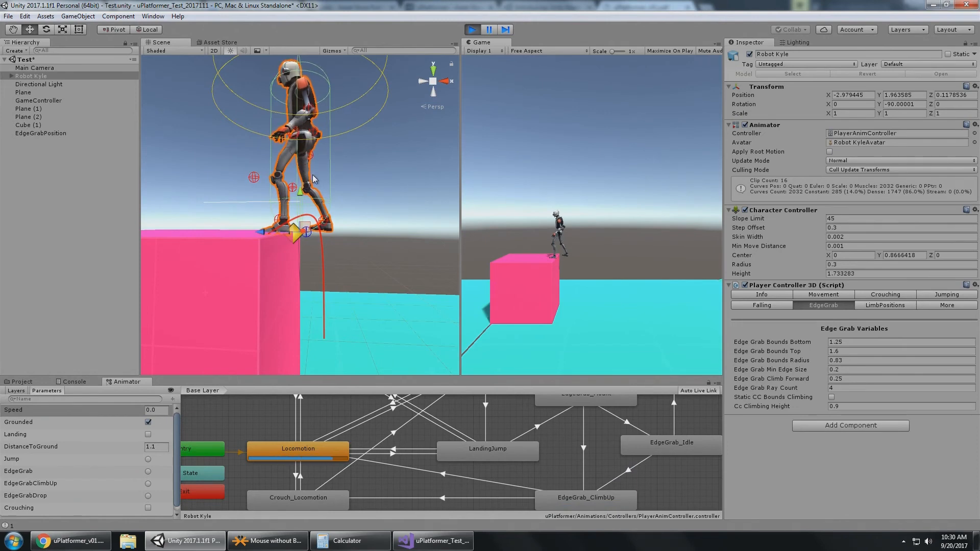
key("d")
key("a")
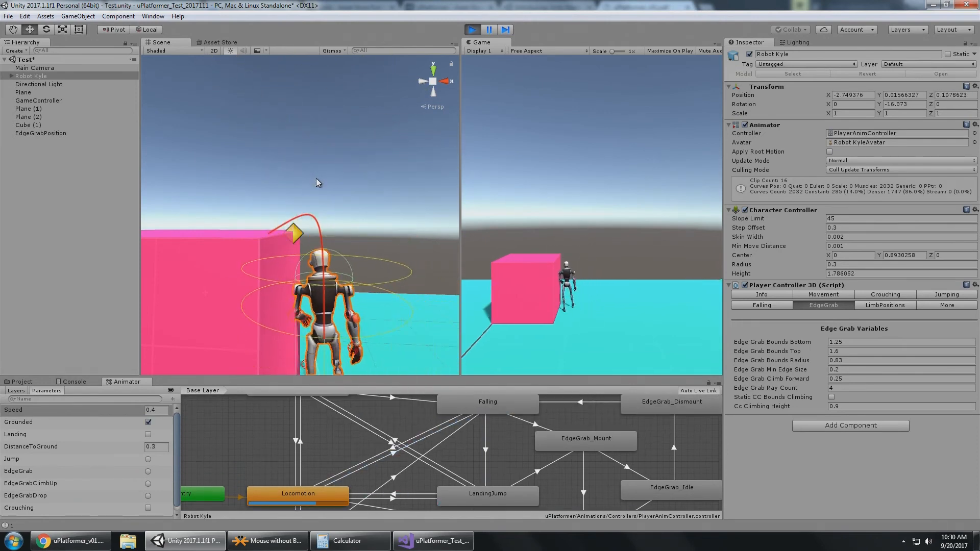
key("s")
key("a")
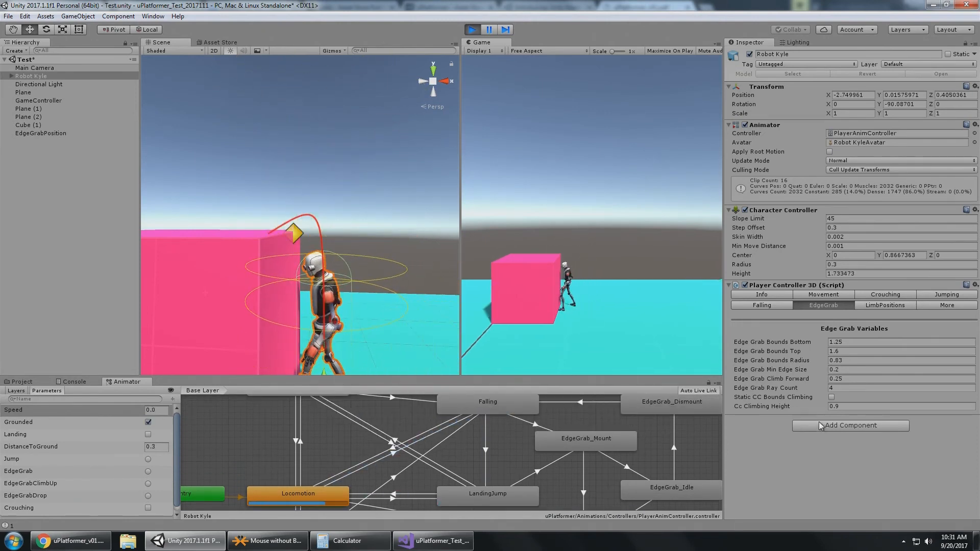
- Enable Static CC Bounds Climbing with a Cc Climbing Height of 1.5 in the running game and make Robot Kyle grab the cube's edge
left_click(832, 397)
left_click(849, 406)
key("space")
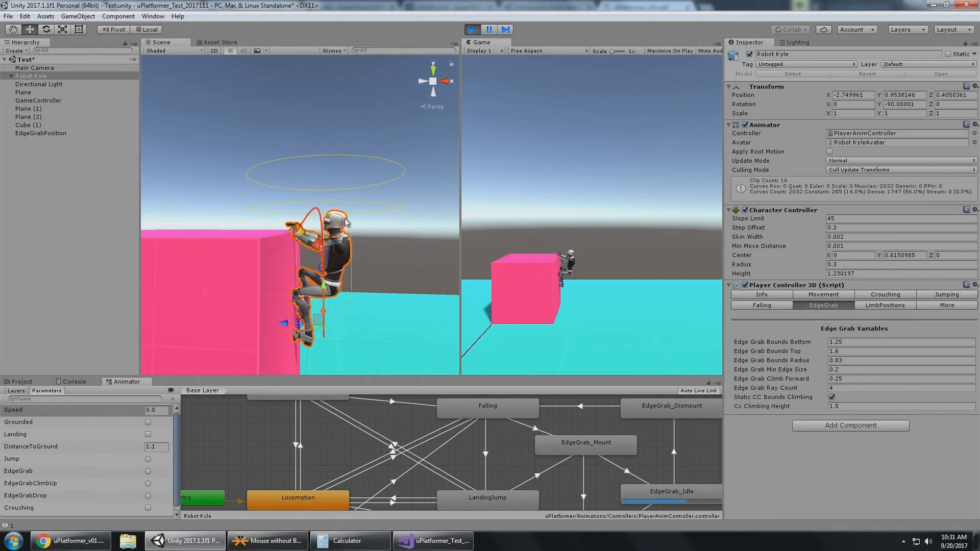
left_click_drag(346, 222, 360, 266, "alt")
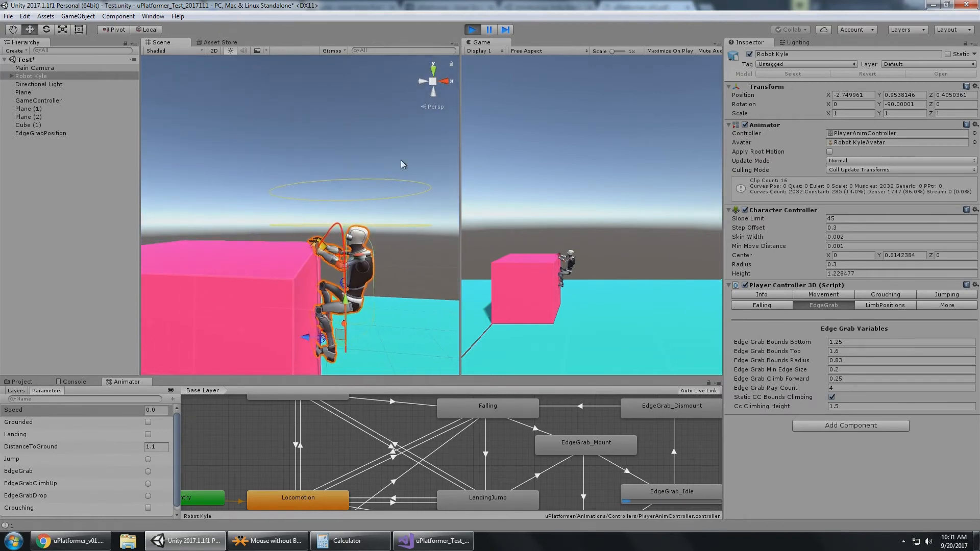
- Make Robot Kyle climb up from the cube's edge, pause the game mid-climb and inspect his collider bounds
key("w")
left_click(489, 29)
mouse_move(348, 140)
left_mouse_down("alt")
mouse_move(327, 133)
mouse_move(339, 129)
left_mouse_up("alt")
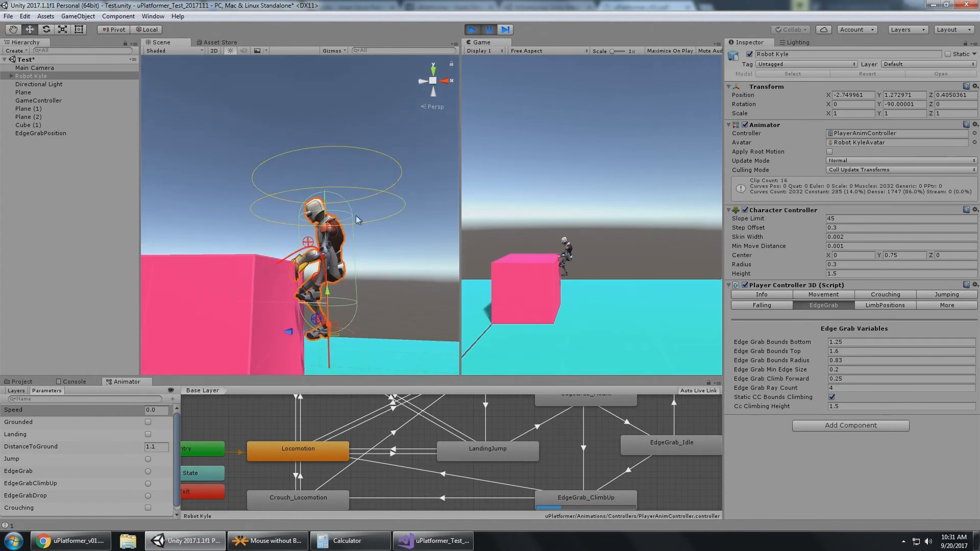
middle_click_drag(336, 196, 356, 215)
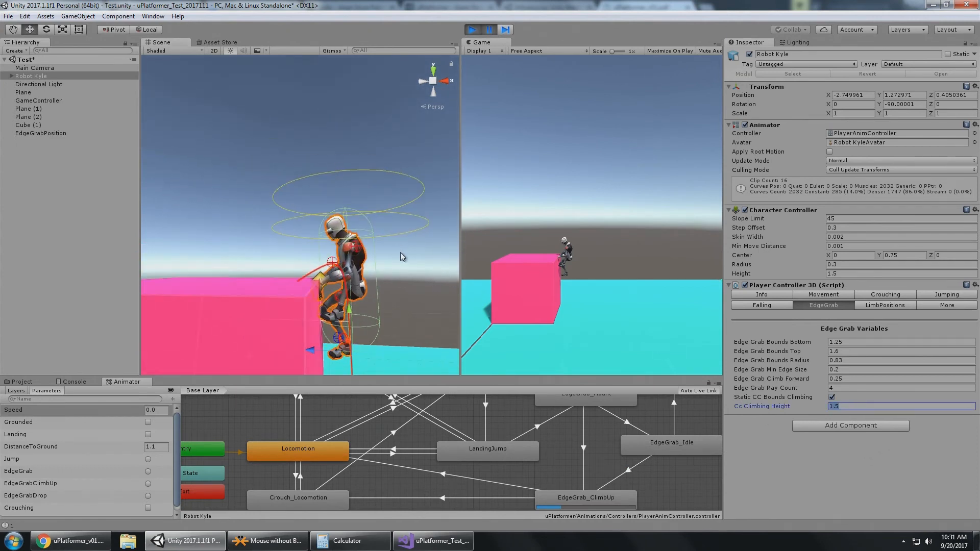
- Advance the paused climb frame by frame until Robot Kyle stands on the cube, and resume the game
left_click(505, 30)
left_click(506, 30)
left_click(506, 30)
left_click(505, 30)
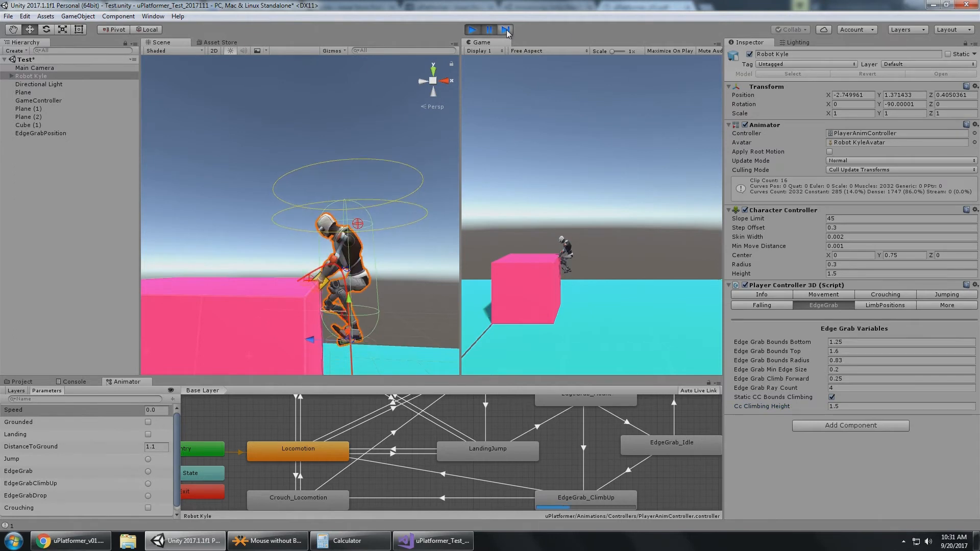
left_click(506, 29)
left_click(506, 30)
left_click(506, 29)
left_click(506, 30)
left_click(506, 30)
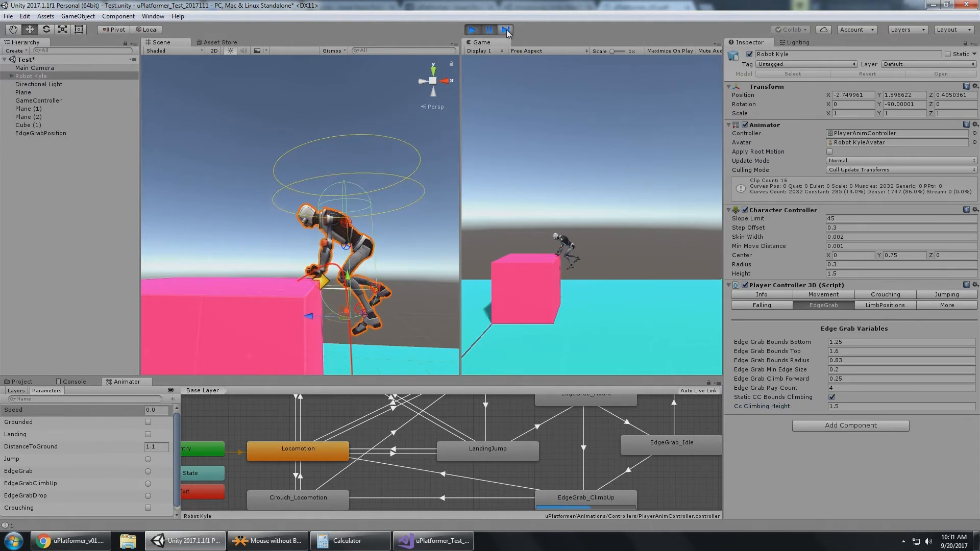
left_click(506, 29)
left_click(506, 29)
left_click(506, 30)
left_click(506, 30)
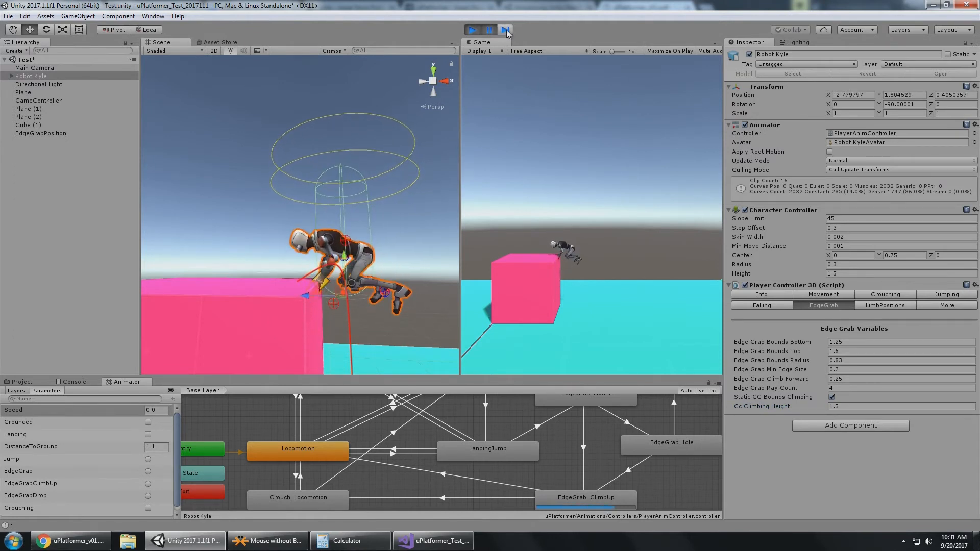
left_click(506, 30)
left_click(506, 30)
left_click(506, 30)
left_click(505, 30)
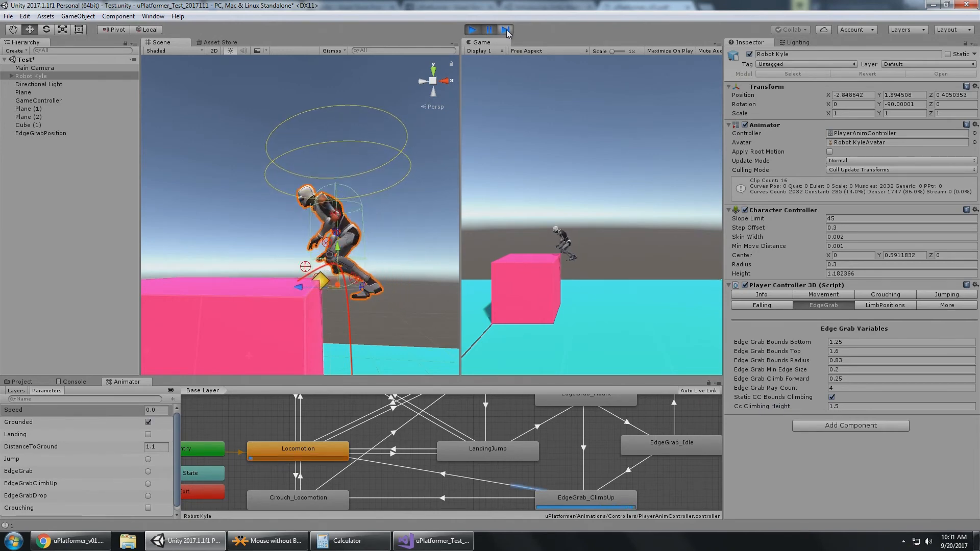
left_click(506, 29)
left_click(506, 30)
left_click(506, 30)
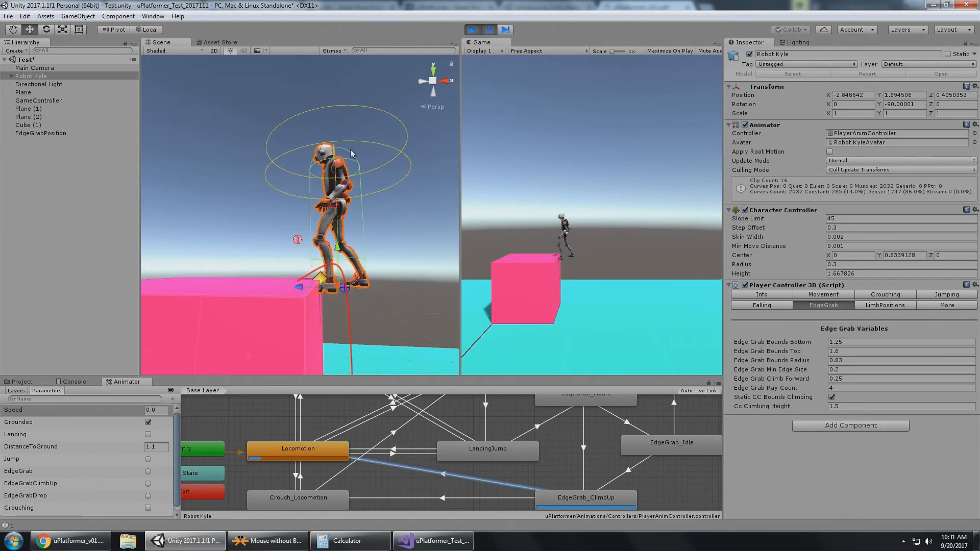
left_click(488, 29)
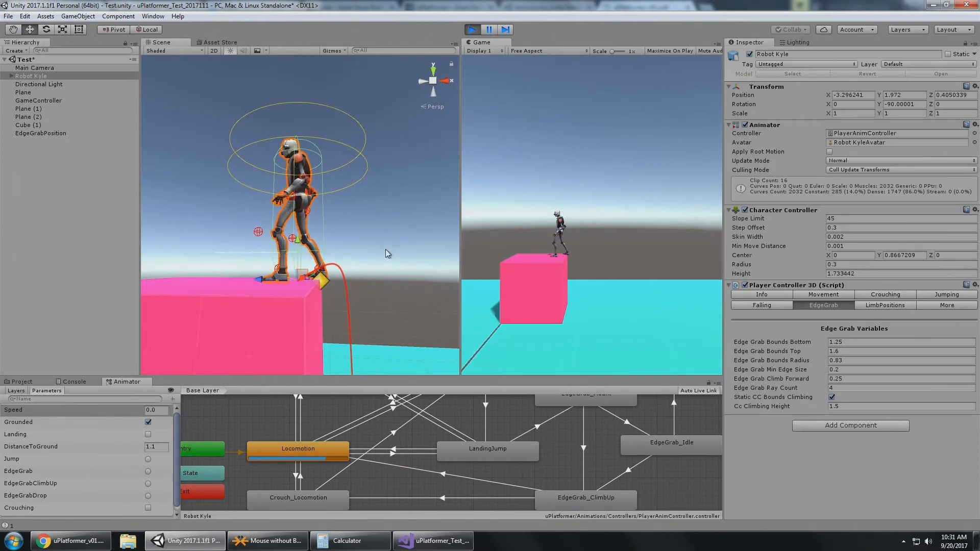
- Disable Static CC Bounds Climbing, make Robot Kyle drop down, grab and climb the cube again and walk off, and stop the game
left_click(832, 397)
key("d")
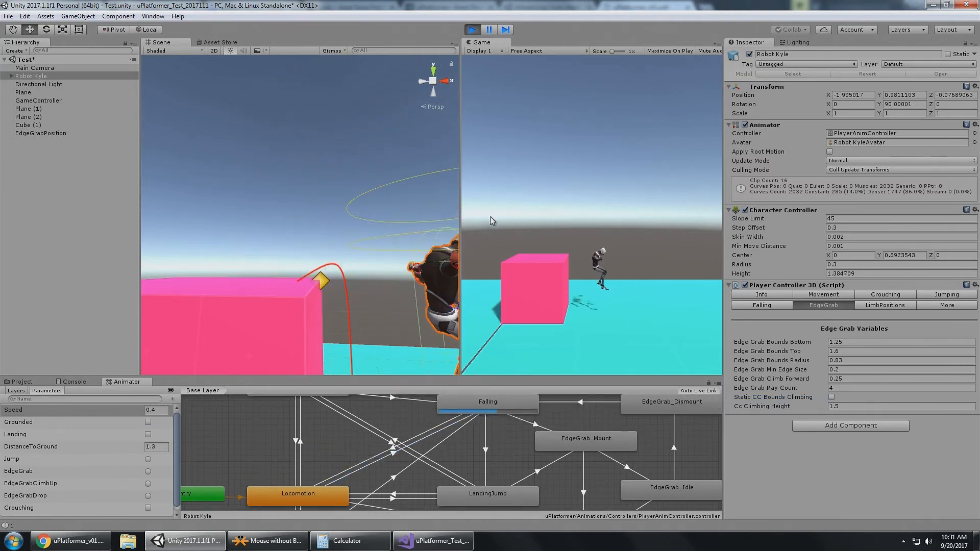
key("a")
key("space")
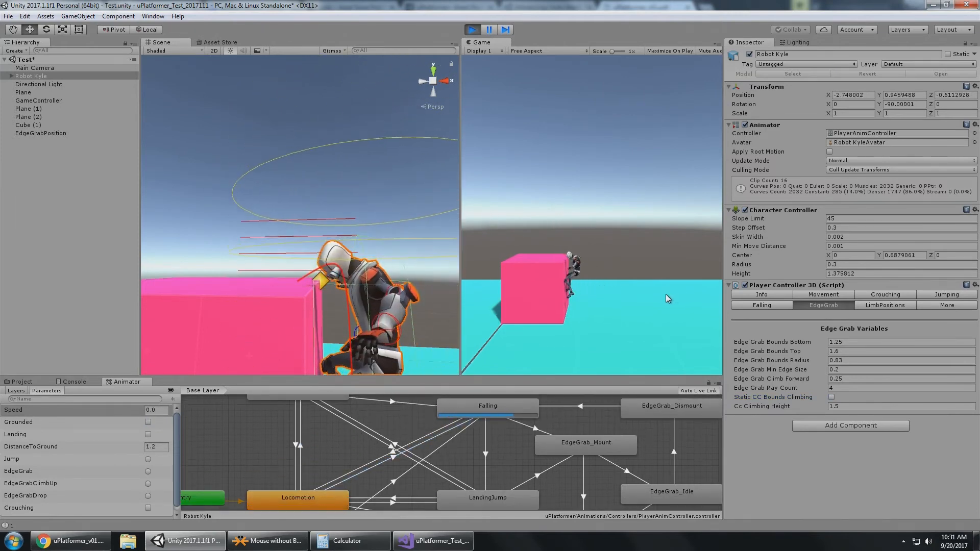
key("w")
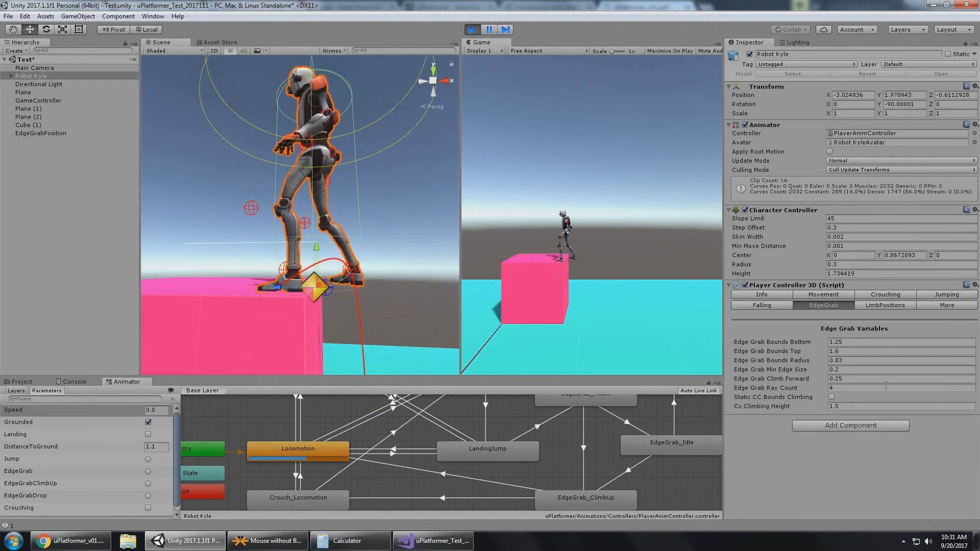
key("d")
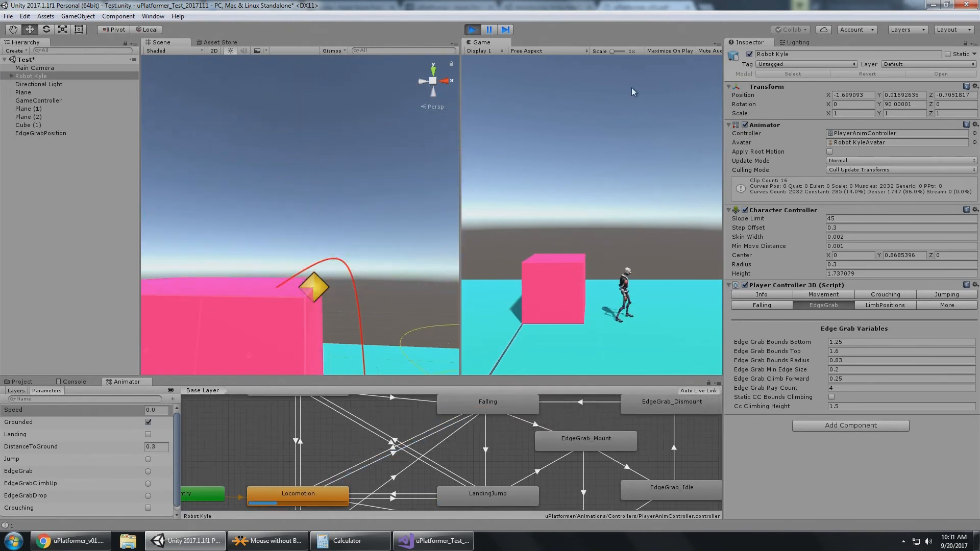
left_click(473, 30)
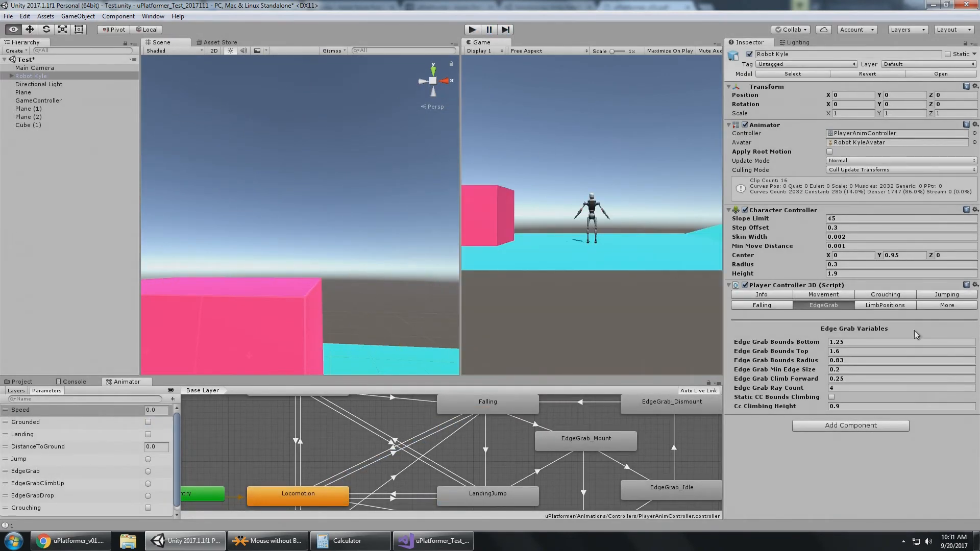
- Show the controller's LimbPositions settings and read the Limb Positions section in the uPlatformer_v01.pdf documentation in Chrome, returning to Unity
left_click(889, 305)
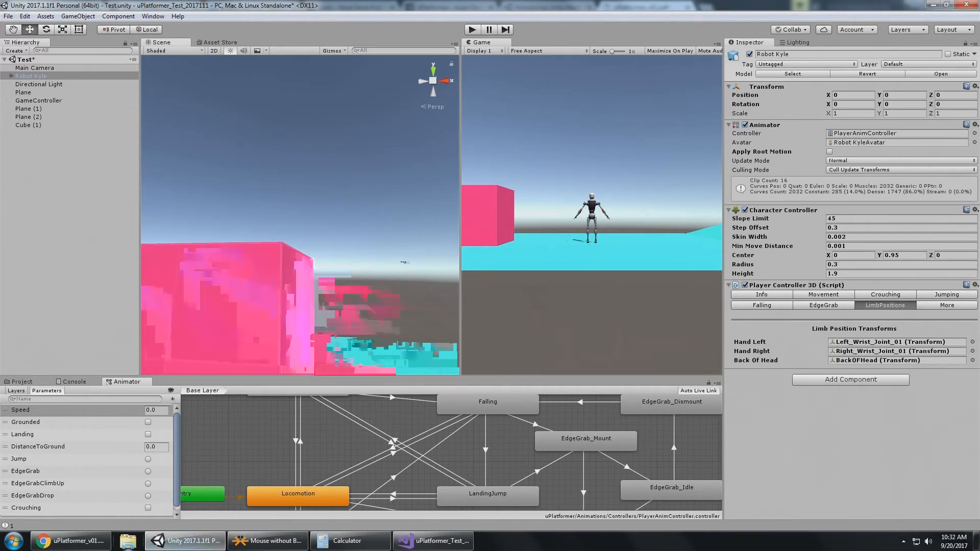
left_click(70, 540)
scroll(355, 237, "down", 3)
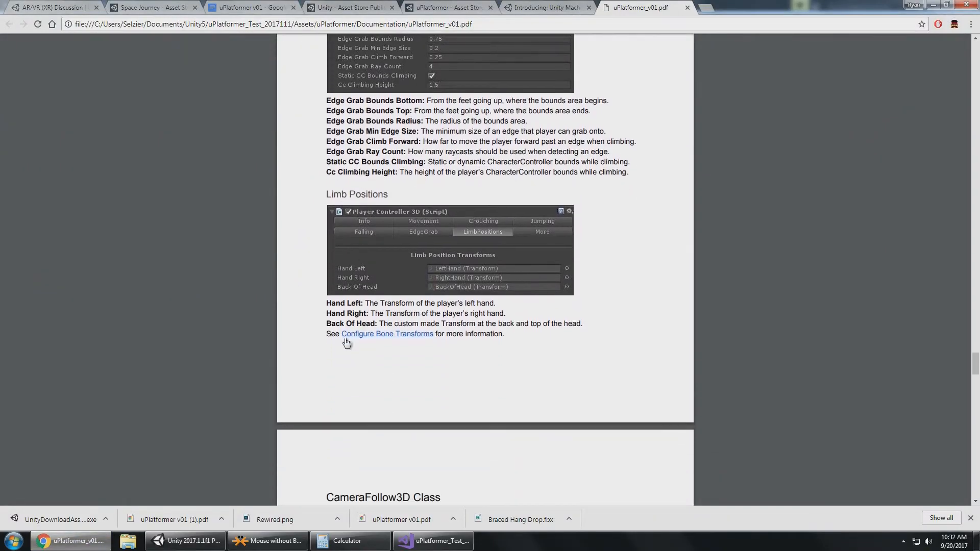
key("alt+Tab")
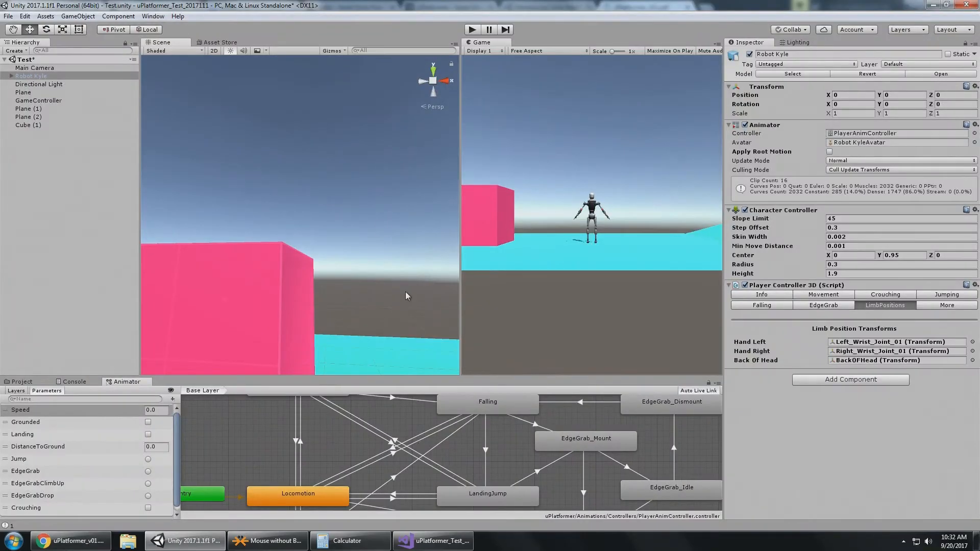
- Locate the transforms assigned to Hand Right and Back Of Head within Robot Kyle's hierarchy
scroll(379, 216, "down", 1)
right_click_drag(378, 217, 365, 253)
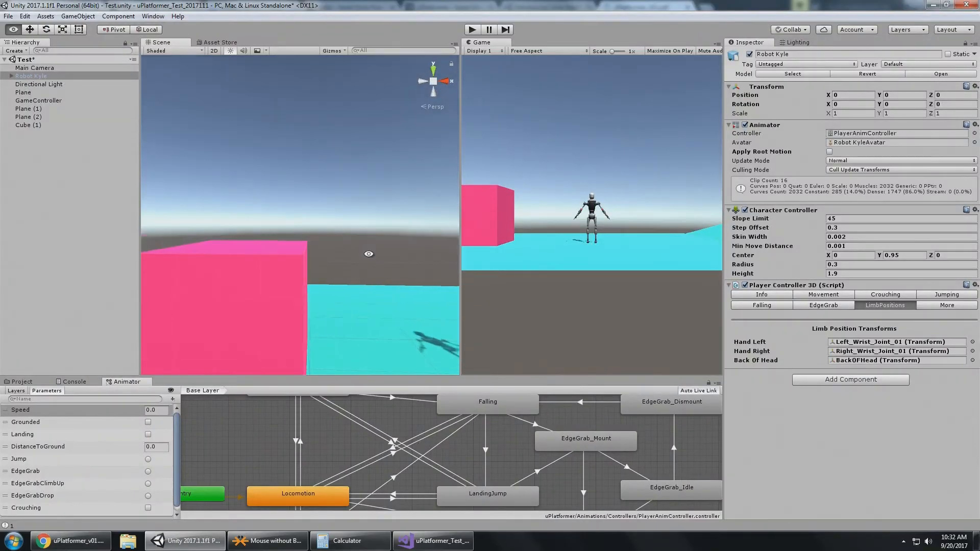
left_click(869, 352)
left_click(863, 361)
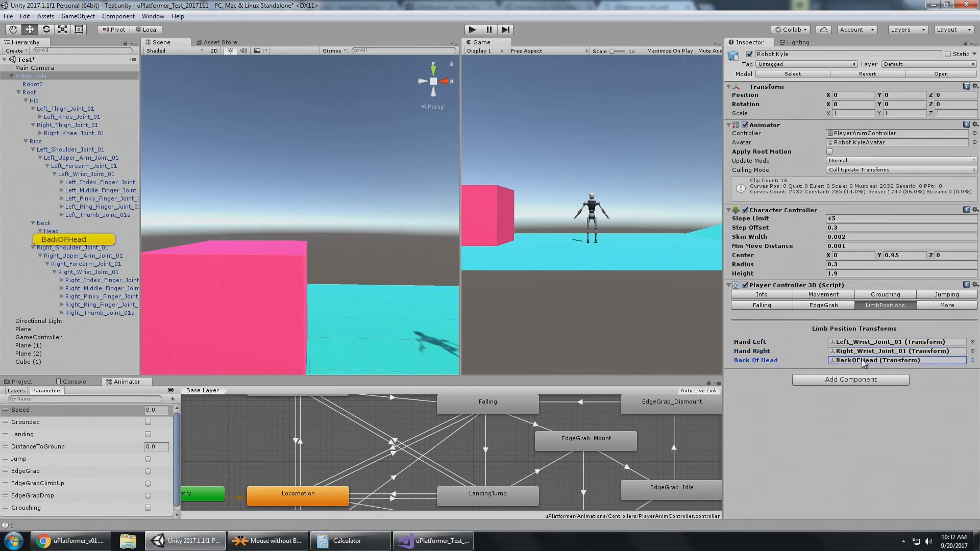
- Select the BackOFHead transform in Robot Kyle's hierarchy and examine where it sits on the model from several angles
left_click(87, 240)
scroll(374, 158, "down", 5)
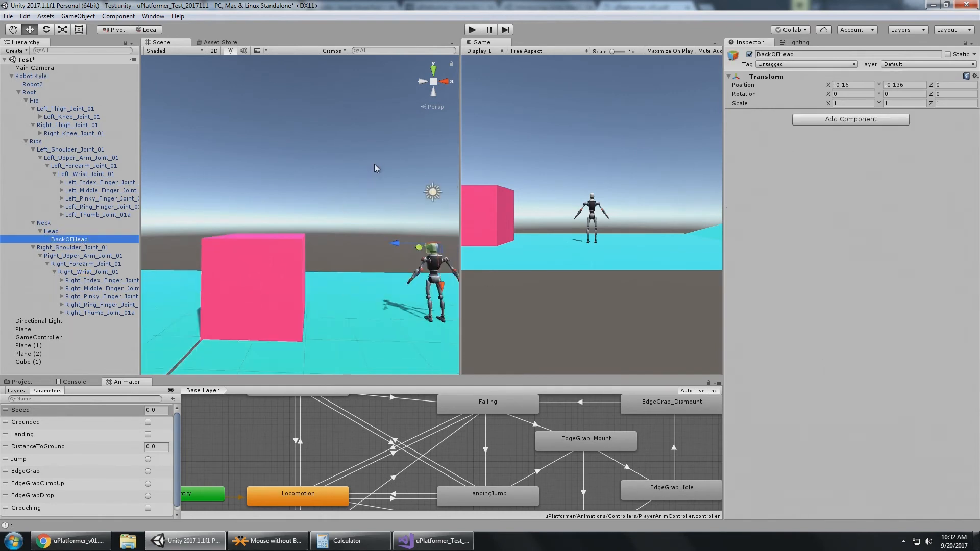
left_click_drag(374, 163, 328, 170, "alt")
key("f")
scroll(328, 168, "up", 6)
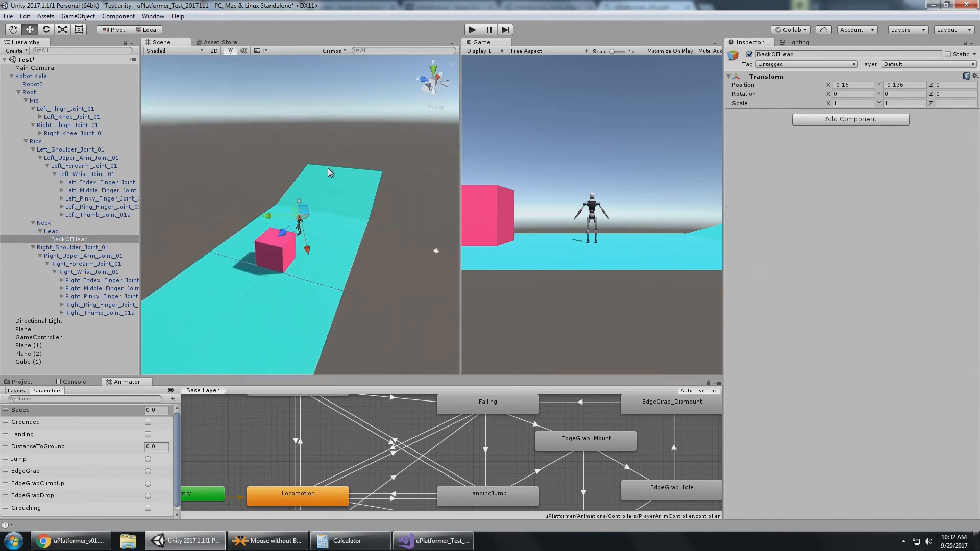
right_click_drag(328, 189, 223, 197)
key("w")
key("f")
left_click_drag(377, 174, 286, 184, "alt")
left_click(73, 247)
left_click(72, 239)
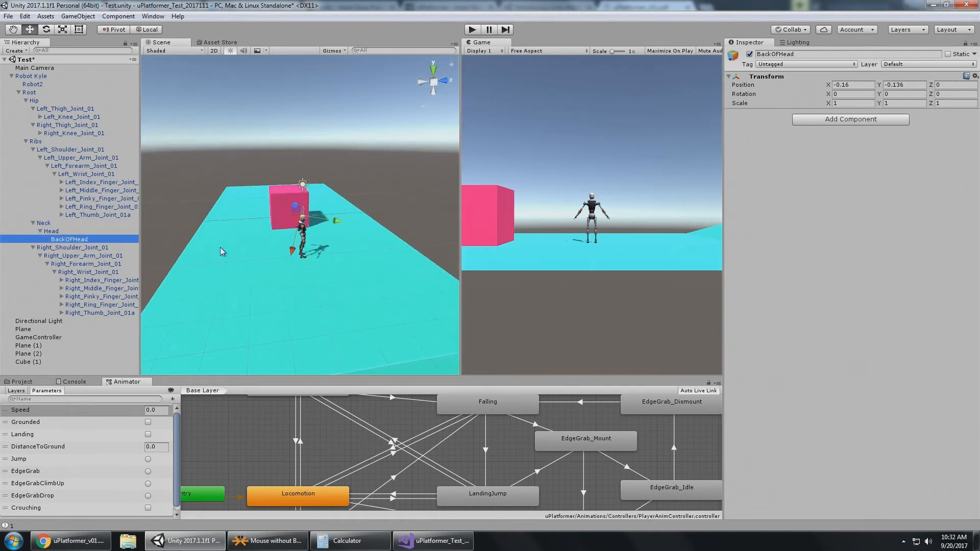
- Select and collapse Robot Kyle in the hierarchy, and view the controller's More section before returning to LimbPositions
left_click(32, 76)
left_click(11, 75)
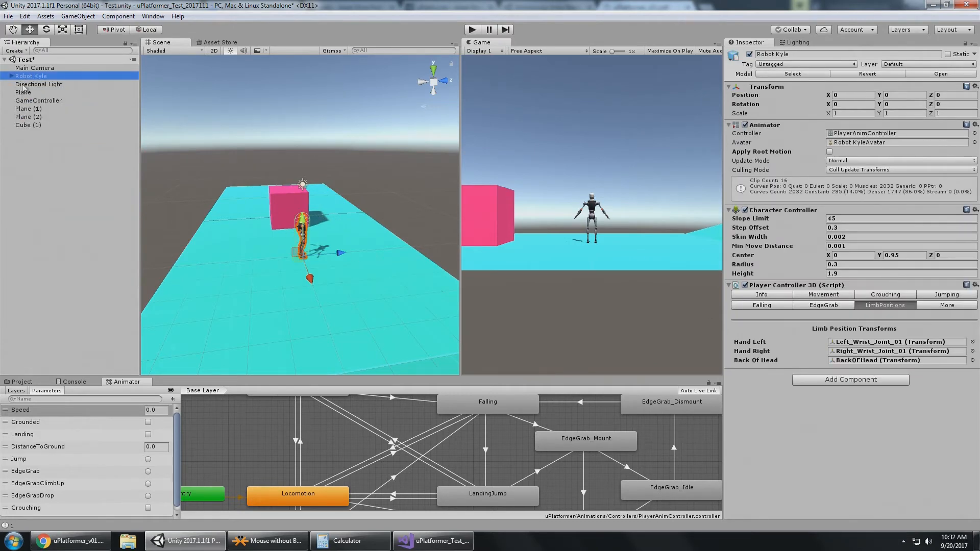
left_click(942, 306)
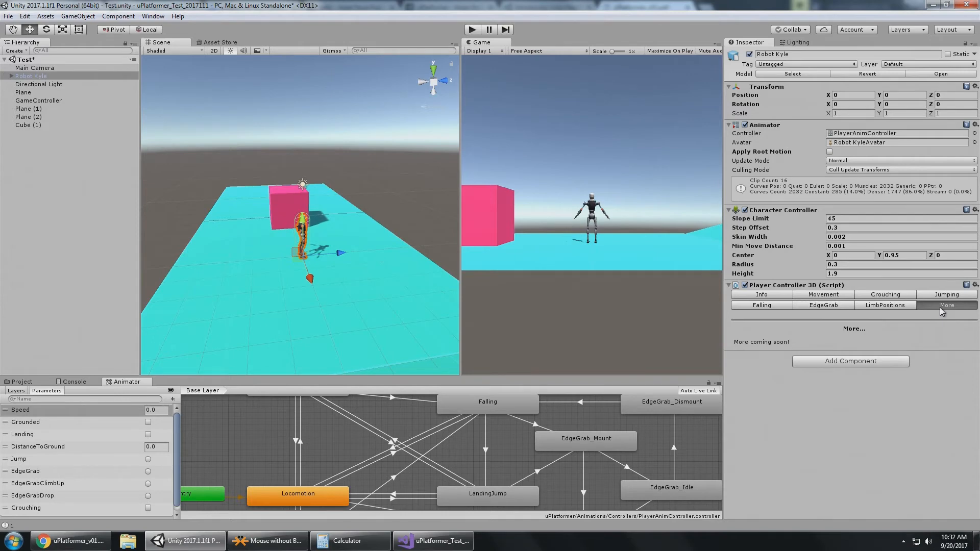
left_click(906, 305)
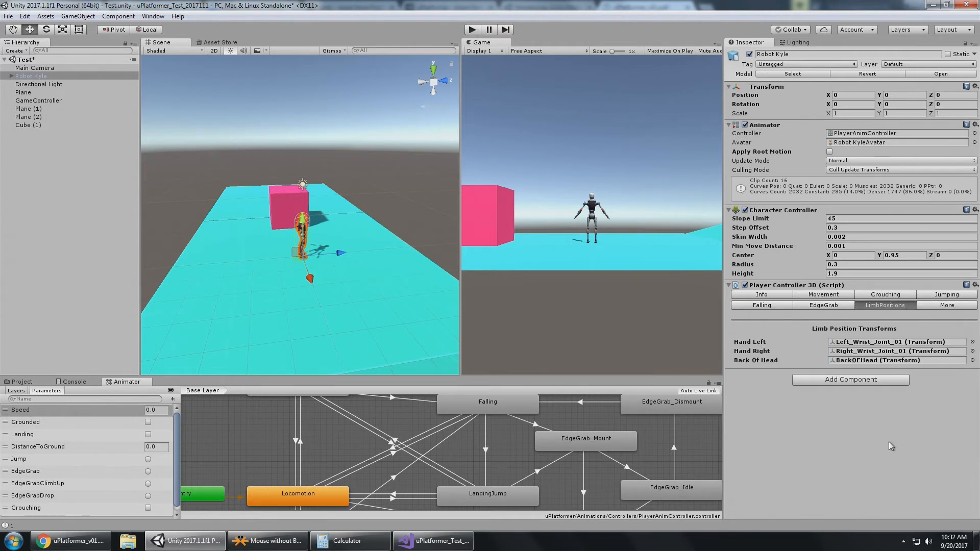
- Read the CameraFollow3D Class section of the uPlatformer_v01.pdf documentation in Chrome, and return to Unity
left_click(70, 541)
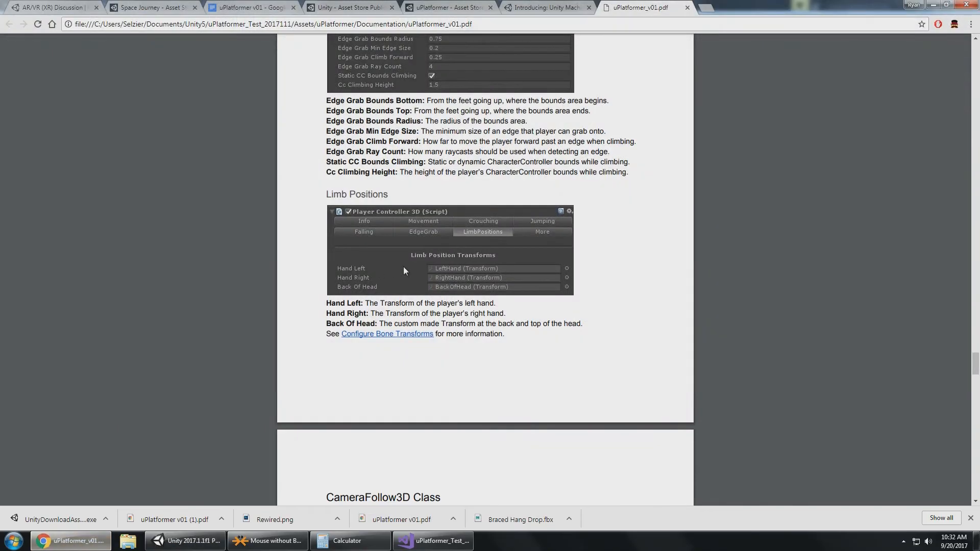
scroll(404, 267, "down", 7)
scroll(404, 266, "down", 1)
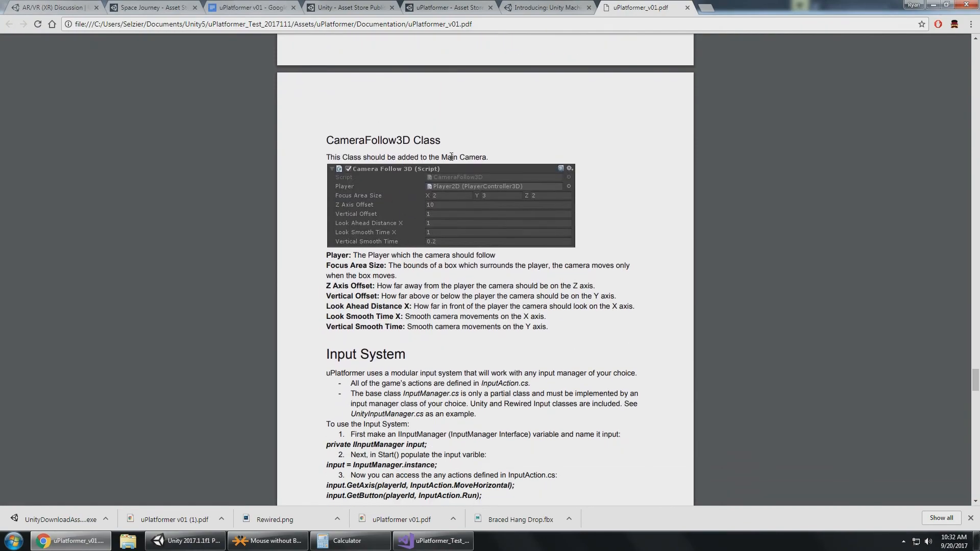
key("alt+Tab")
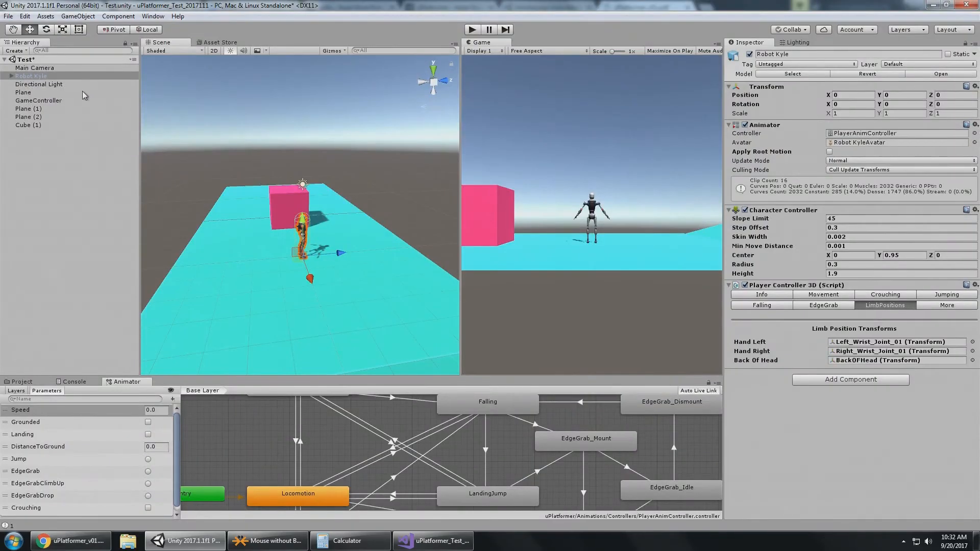
- Select the Main Camera, locate its Camera Follow 3D Player object, and examine the focus area box around Robot Kyle
left_click(44, 68)
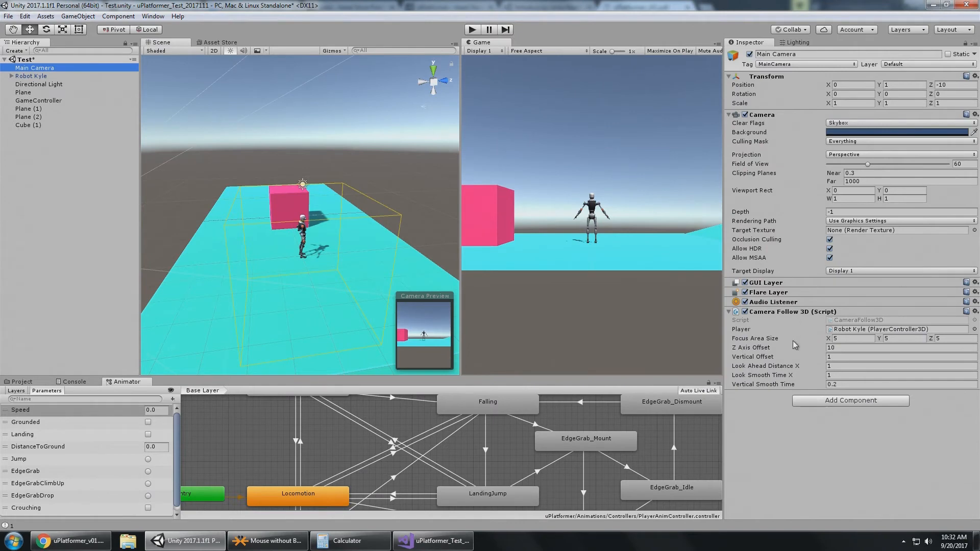
left_click(882, 330)
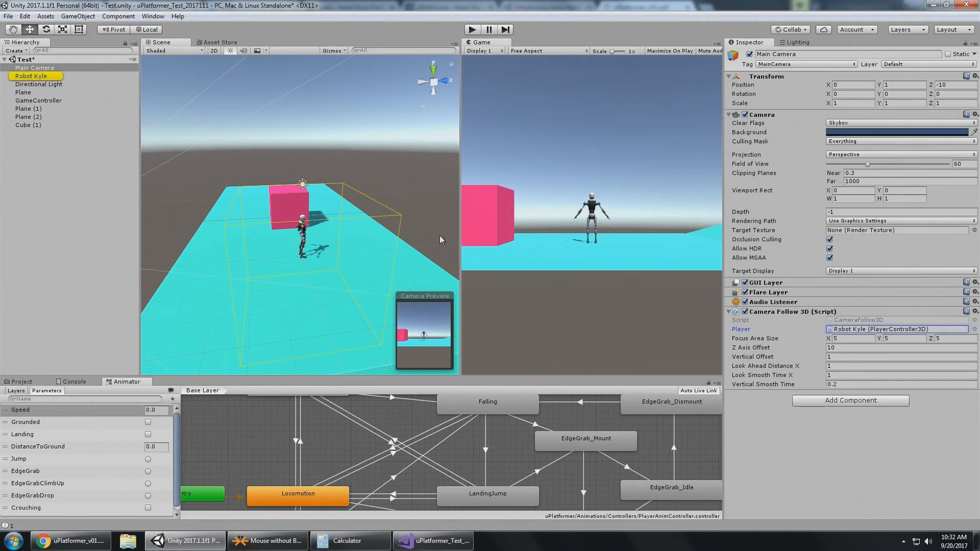
left_click_drag(158, 197, 296, 172, "alt")
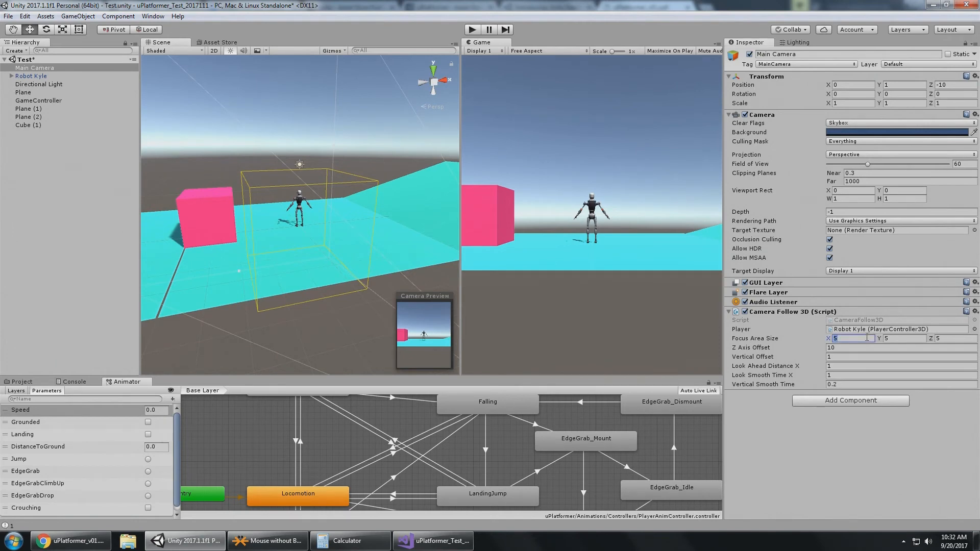
scroll(421, 186, "down", 7)
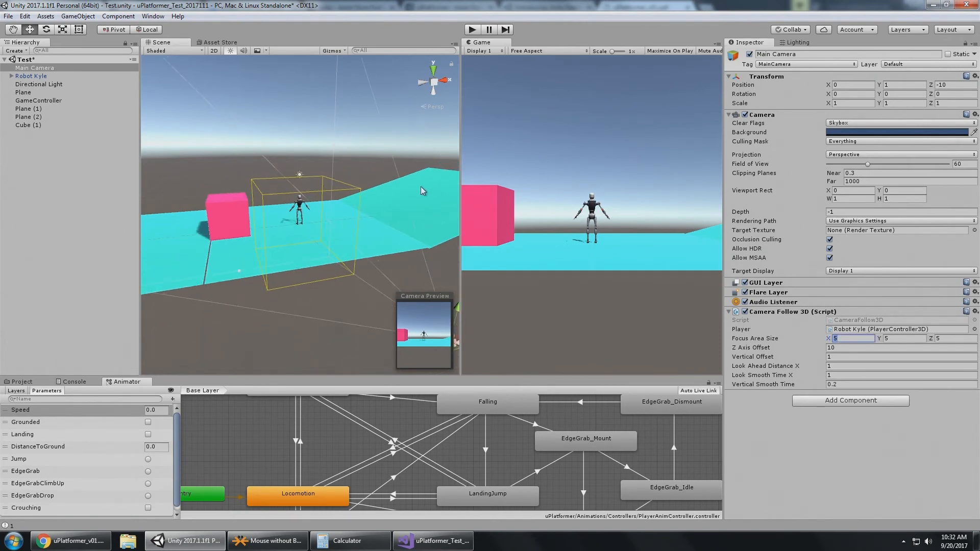
left_click_drag(417, 186, 408, 180, "alt")
- Run the game and walk Robot Kyle around inside the camera's focus area box
left_click(474, 29)
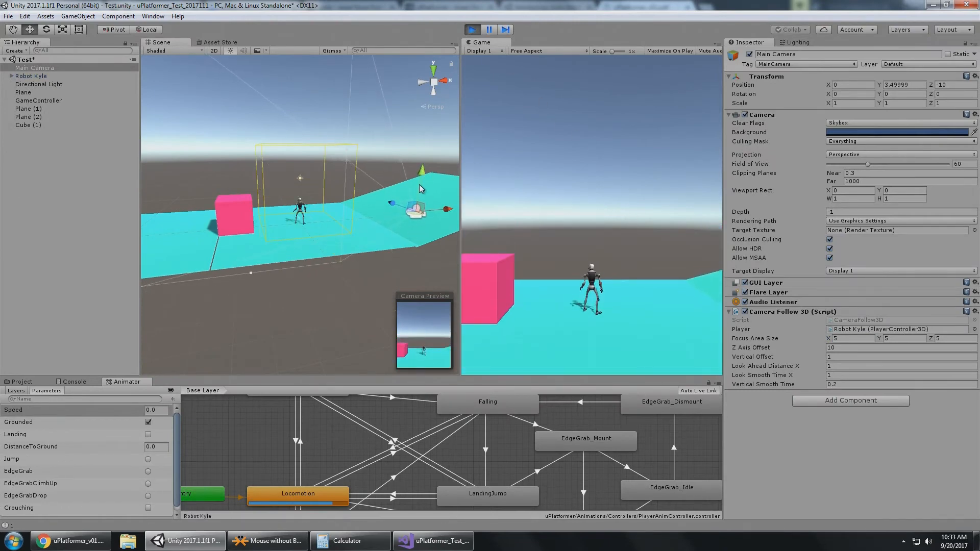
key("d")
key("a")
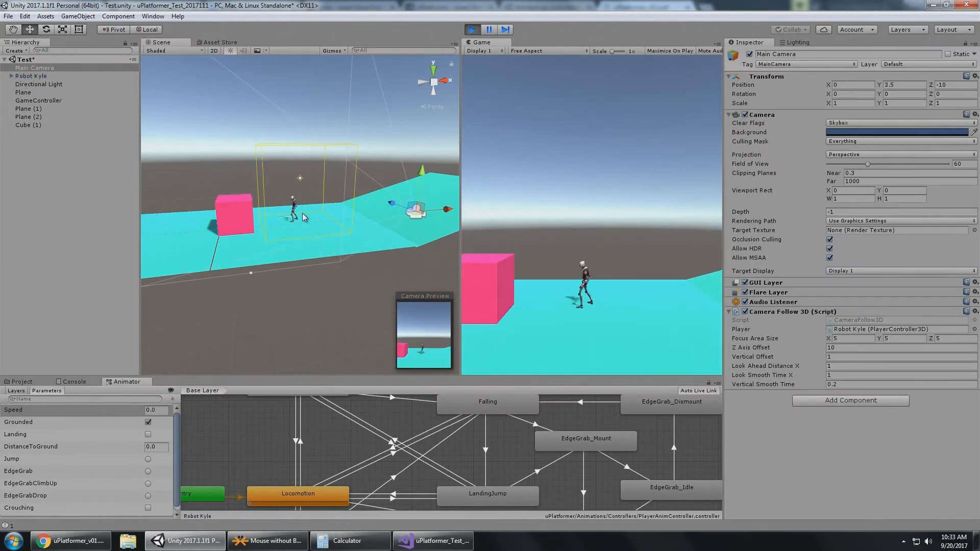
key("a")
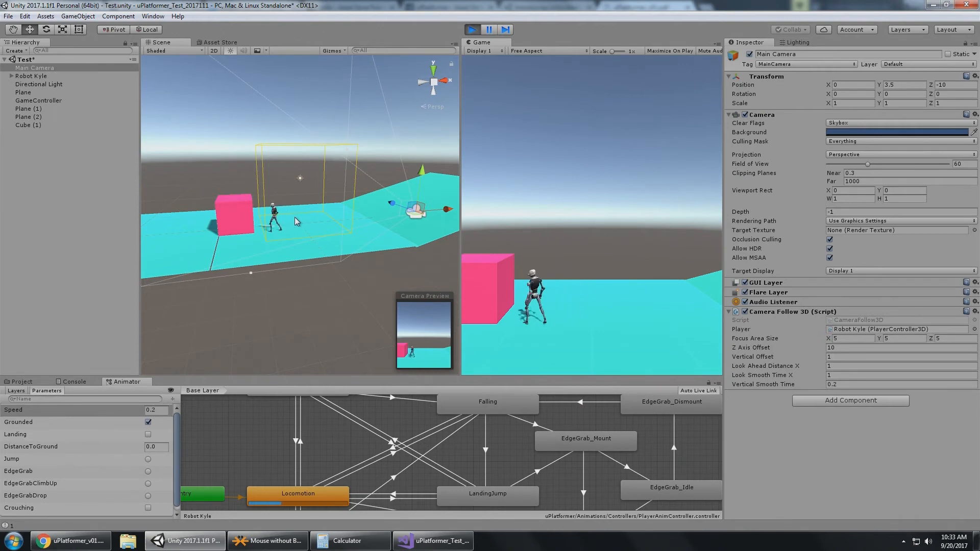
key("w")
key("d")
key("w")
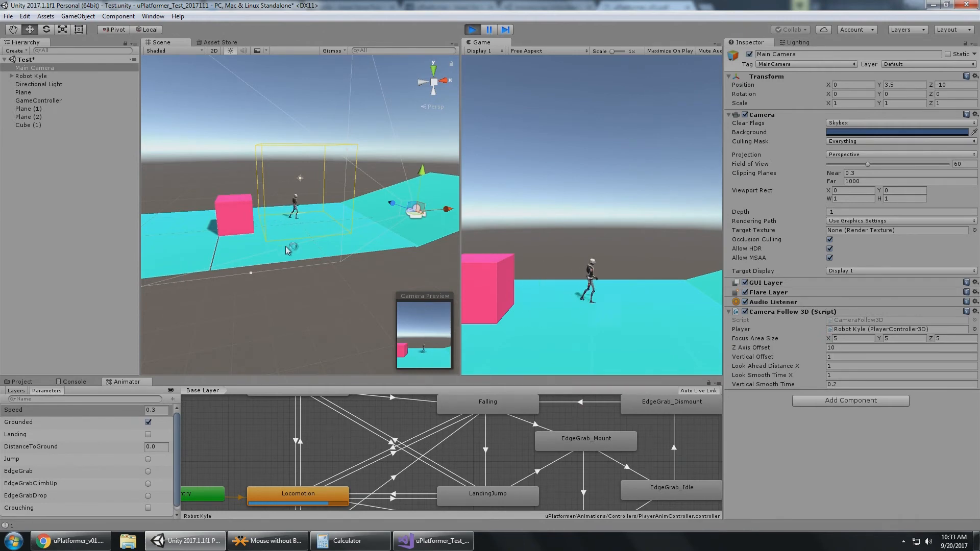
key("d")
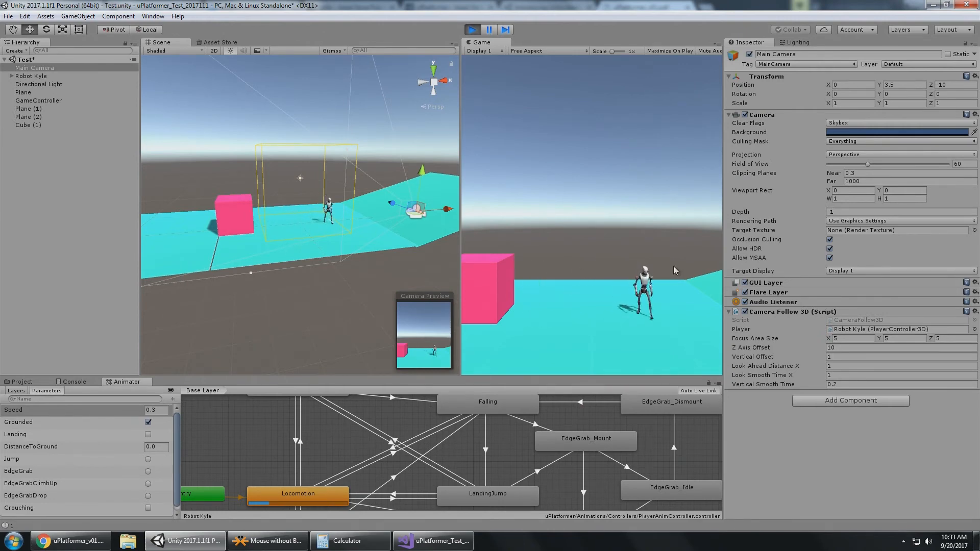
key("a")
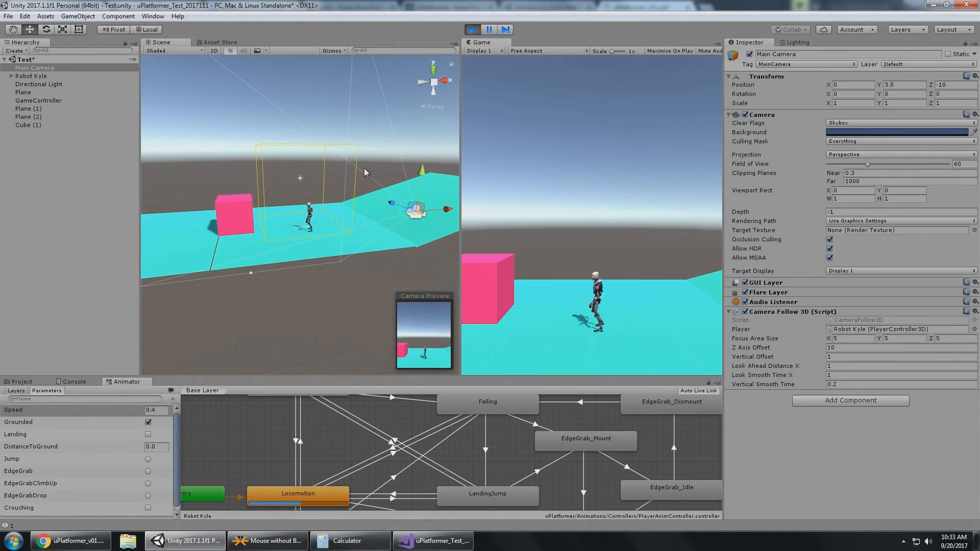
key("d")
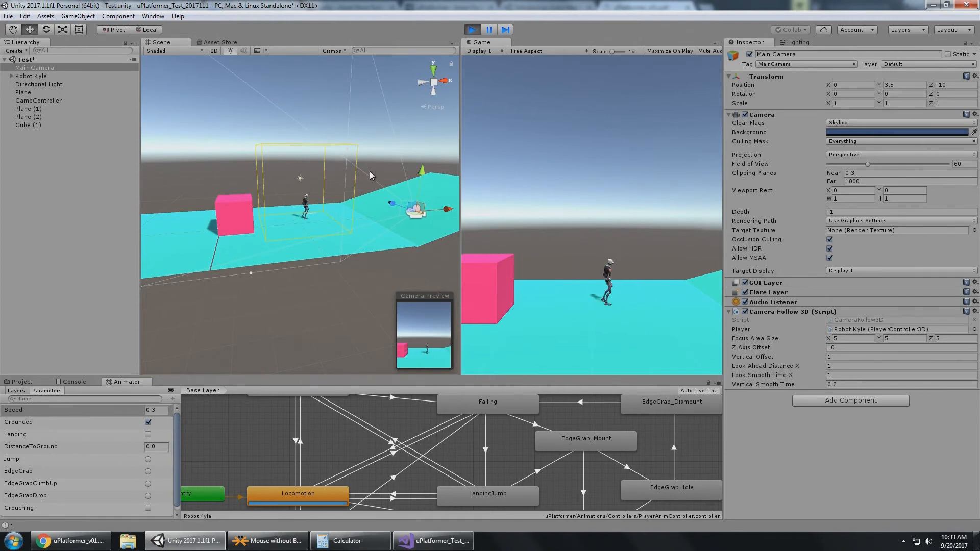
- Walk Robot Kyle against the sides, front and back of the focus area box to test how the camera follows
key("Right")
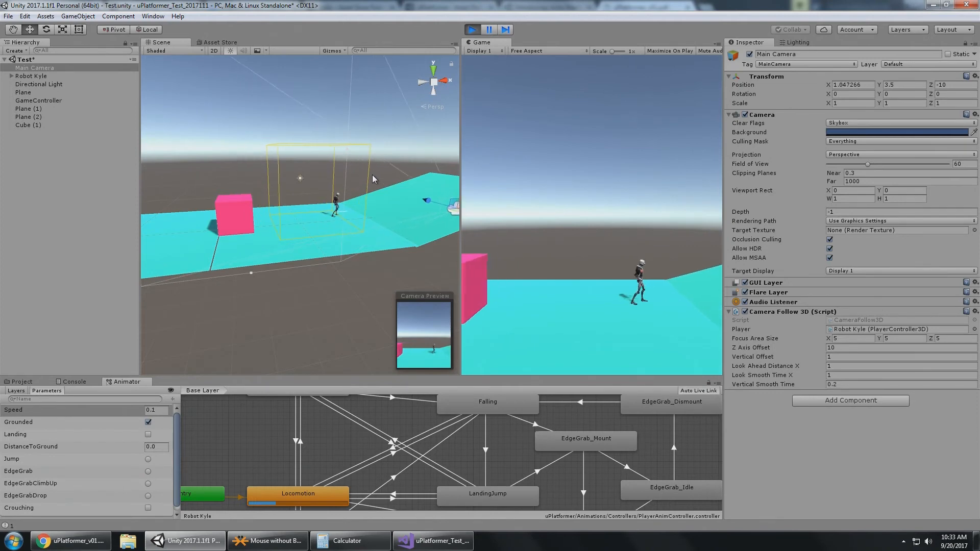
key("Left")
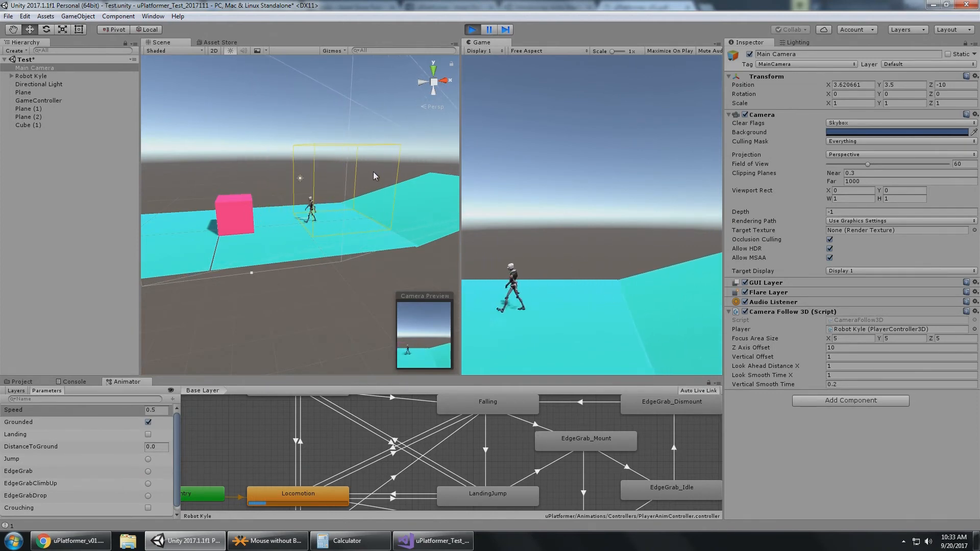
key("Left")
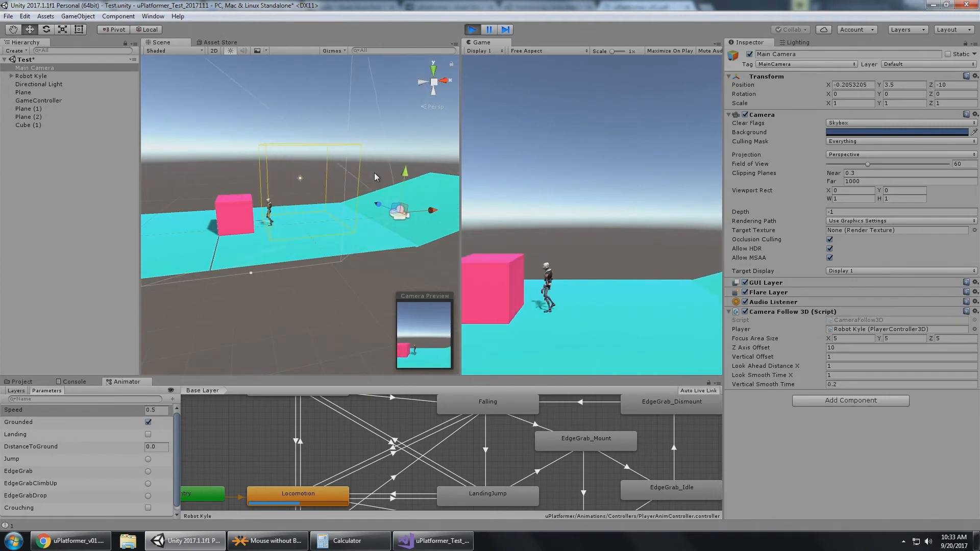
key("Down")
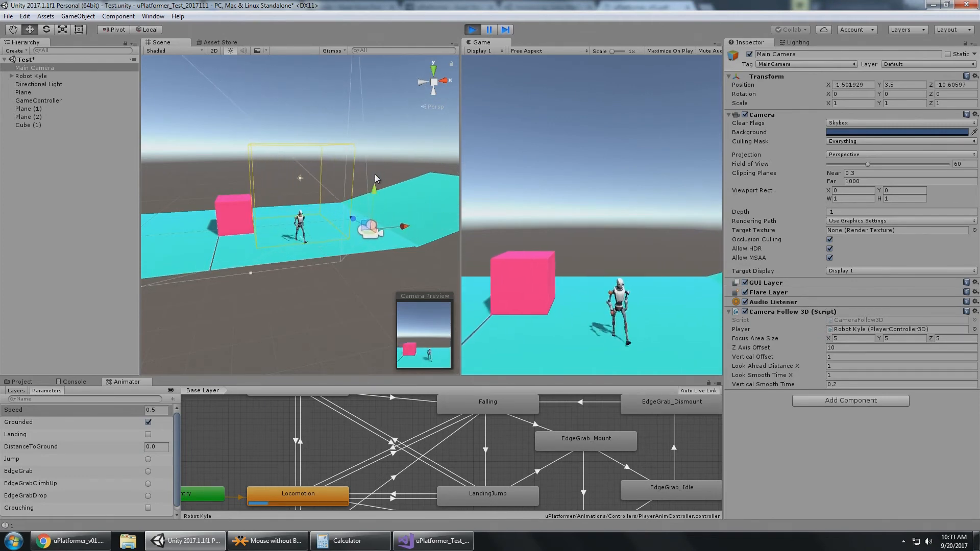
key("Up")
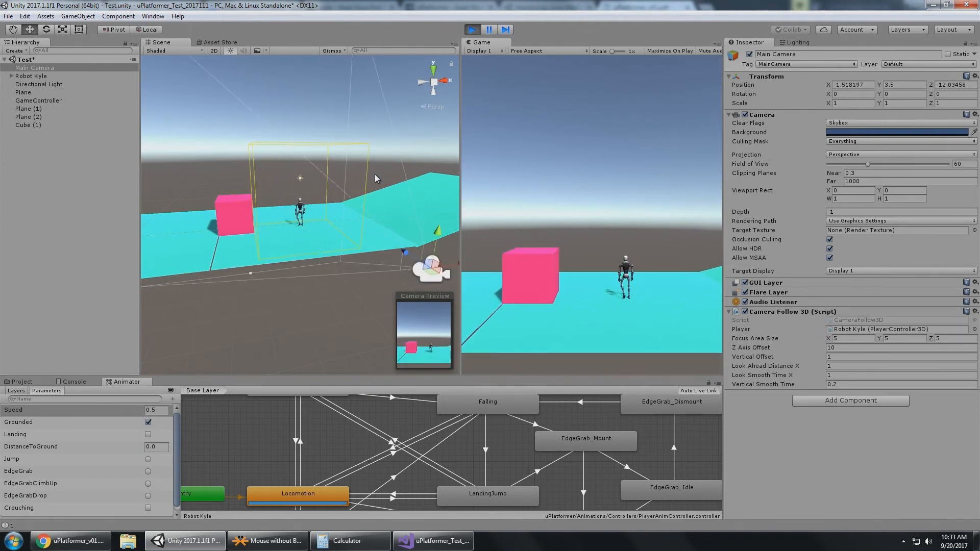
key("Right")
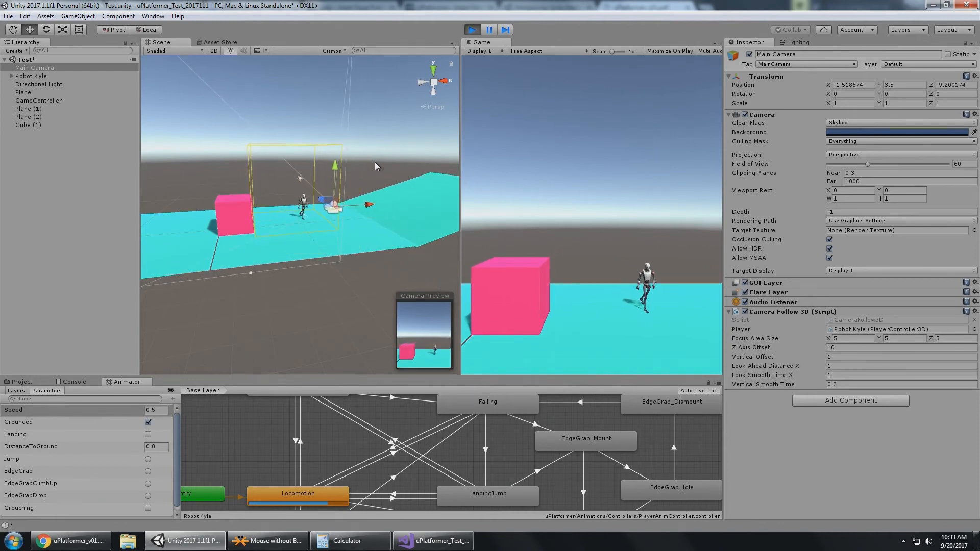
key("Right")
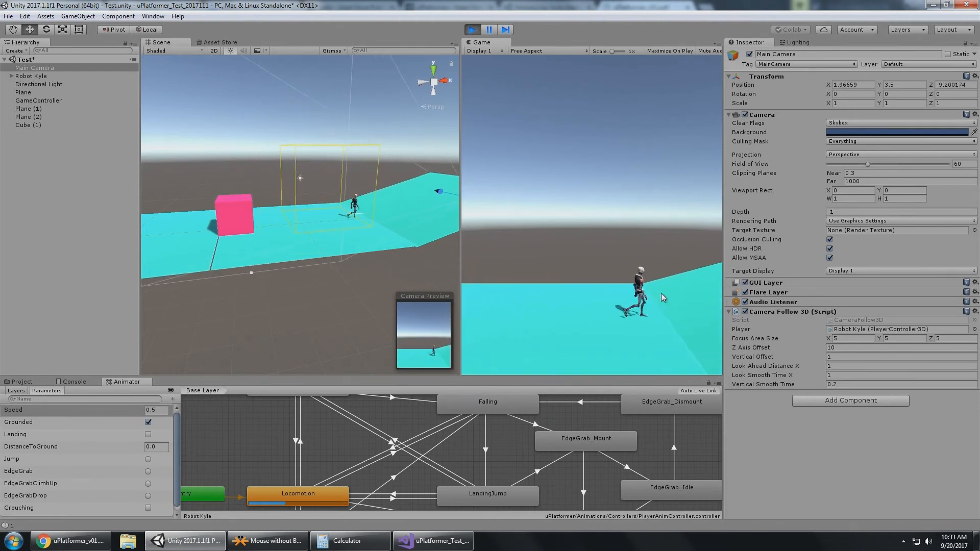
key("Left")
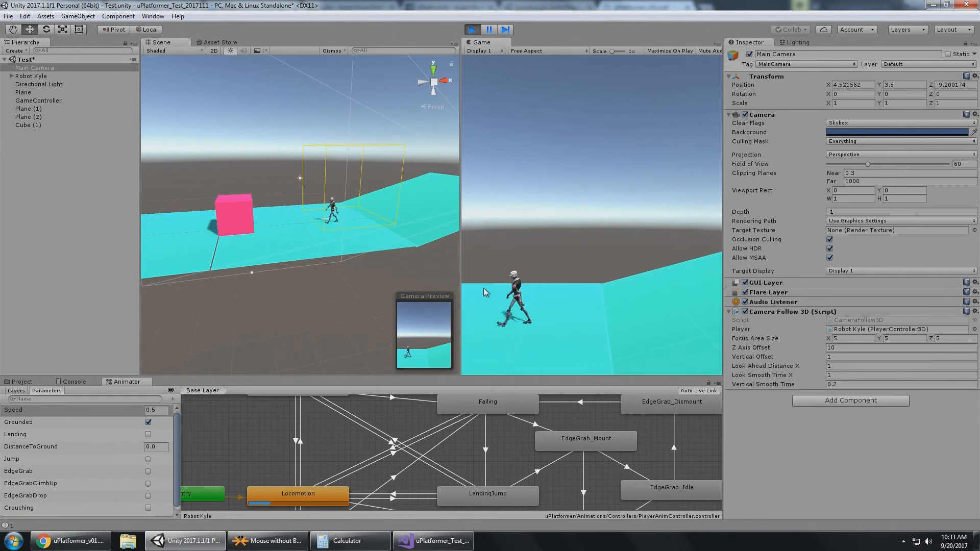
key("Right")
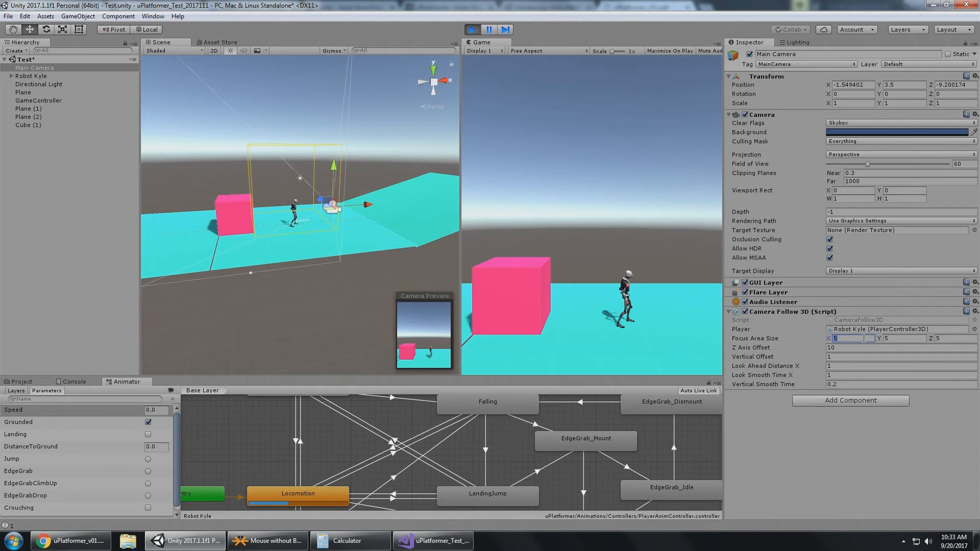
- Set the Camera Follow 3D Focus Area Size to X 2, Y 2, Z 2 in the running game and walk Robot Kyle sideways
key("Tab")
type("2")
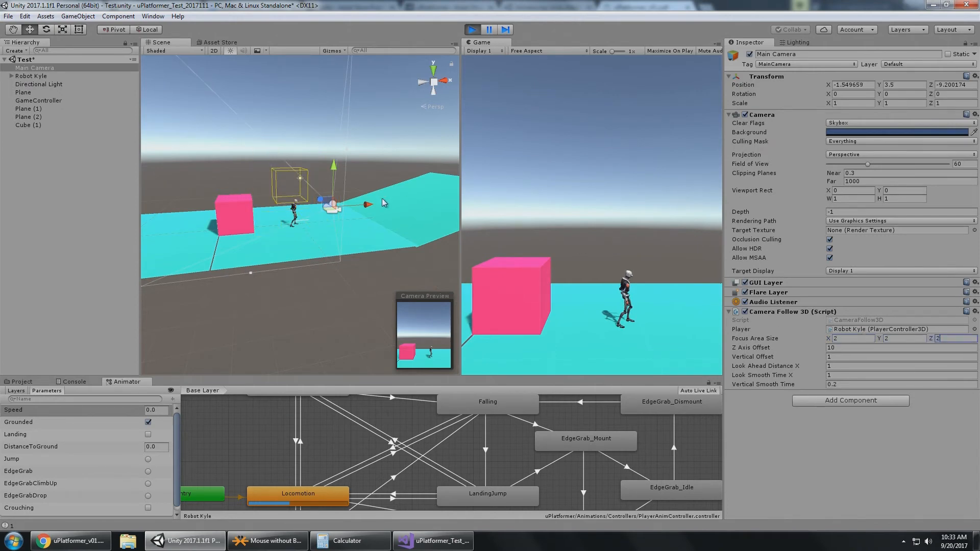
left_click_drag(328, 185, 334, 175, "alt")
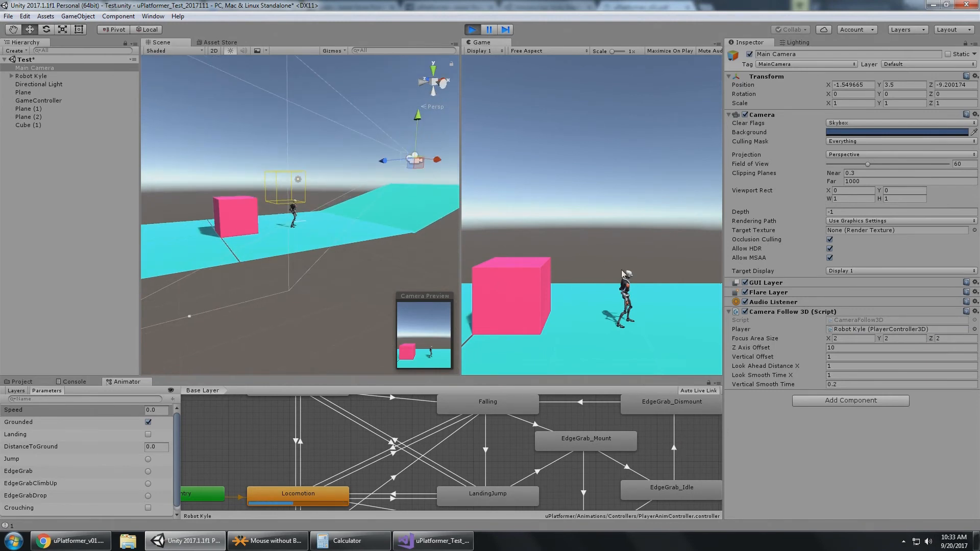
key("d")
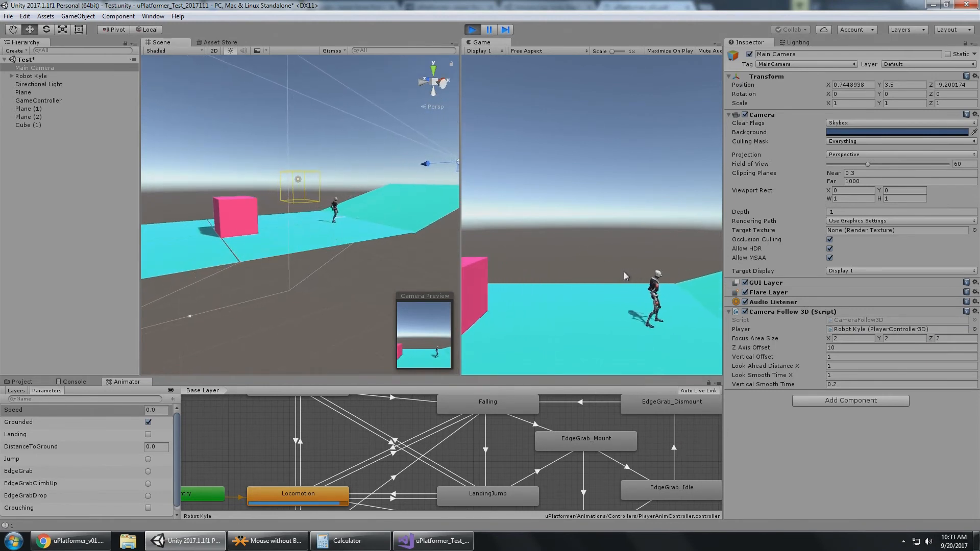
- Stop the game, set the Main Camera's Focus Area Size to X 2, Y 2, Z 2, and run the game again
left_click(473, 30)
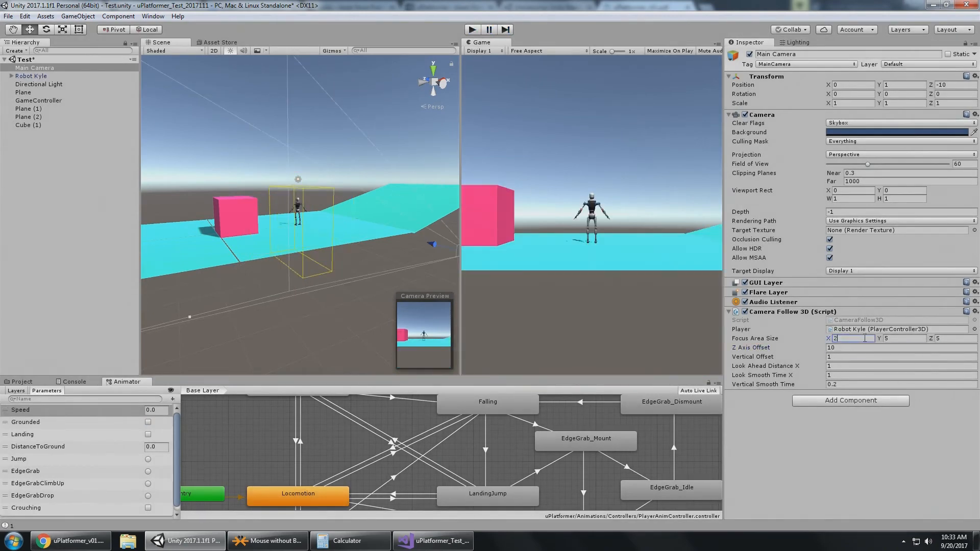
left_click_drag(365, 277, 261, 261, "alt")
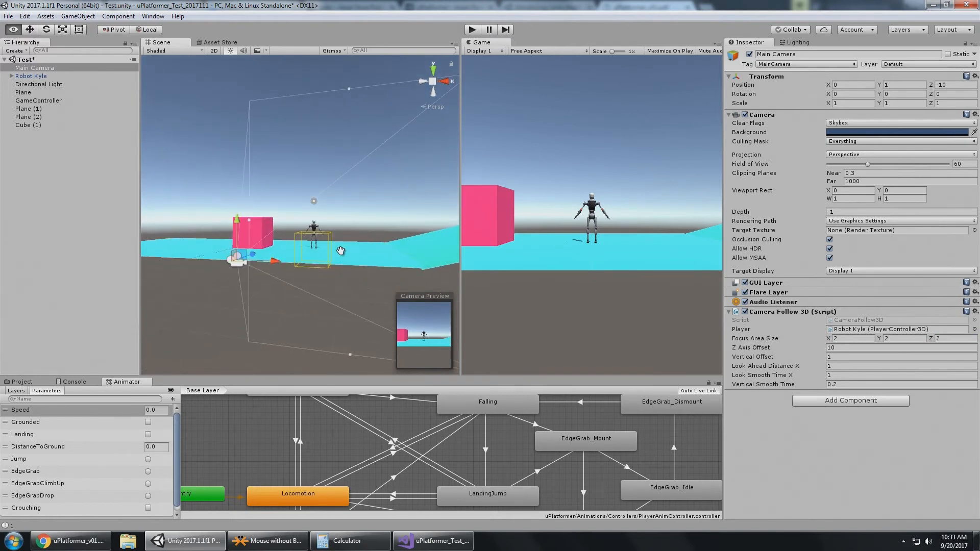
left_click_drag(340, 251, 331, 258, "alt")
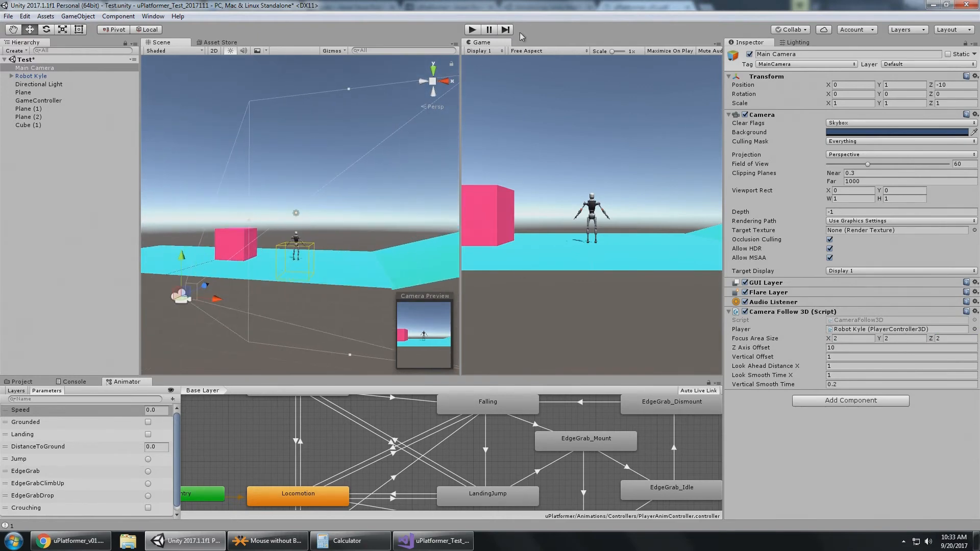
left_click(470, 30)
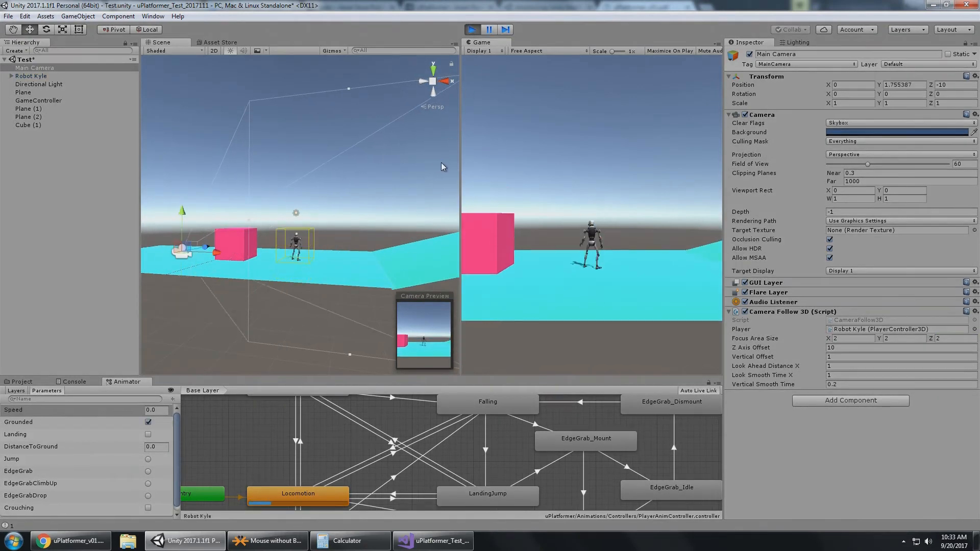
- Walk the robot in all directions around the platform and examine how the camera and its focus area follow
key("d")
key("w")
key("a")
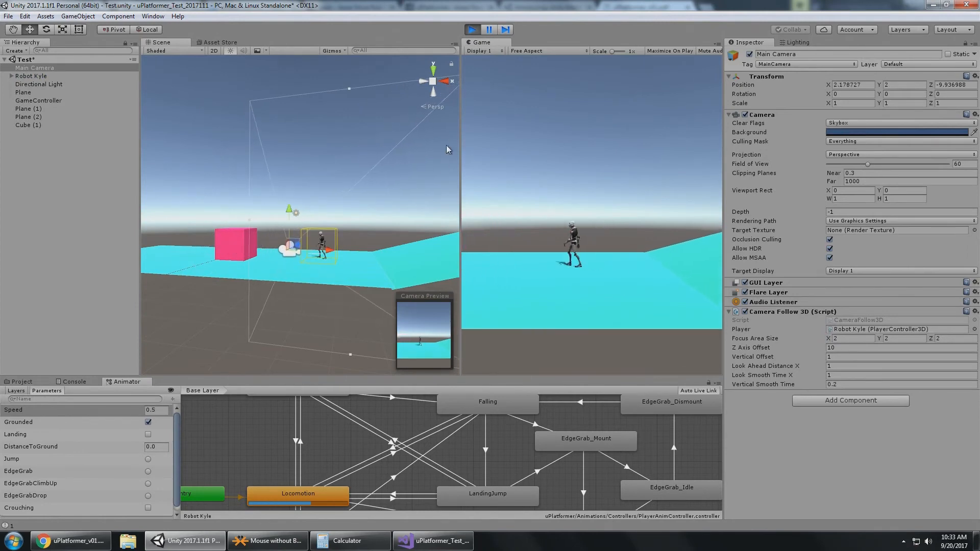
key("s")
key("d")
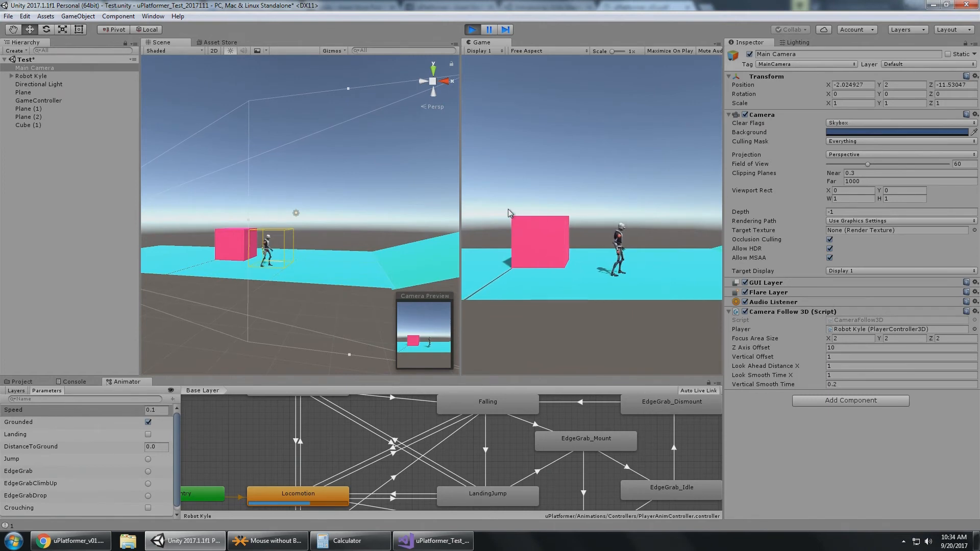
key("d")
key("w")
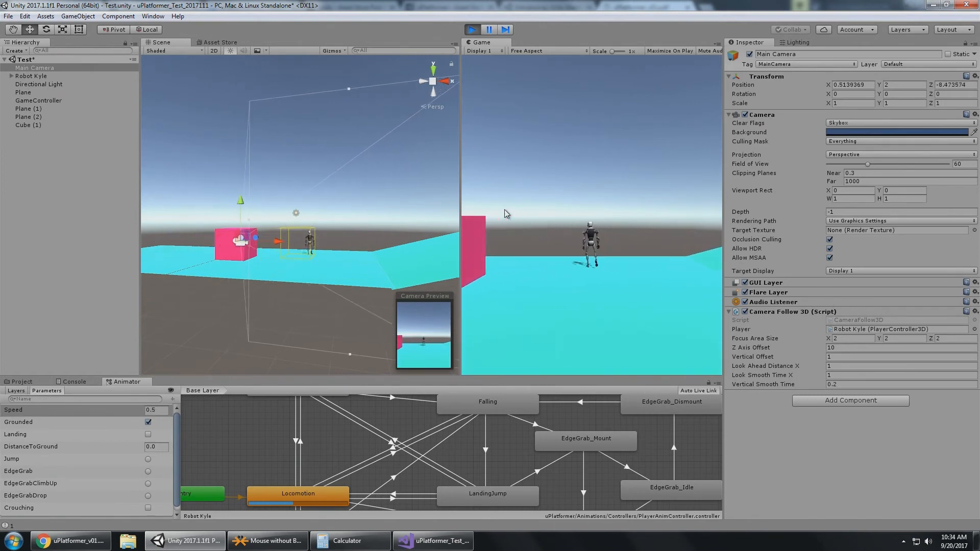
key("a")
key("s")
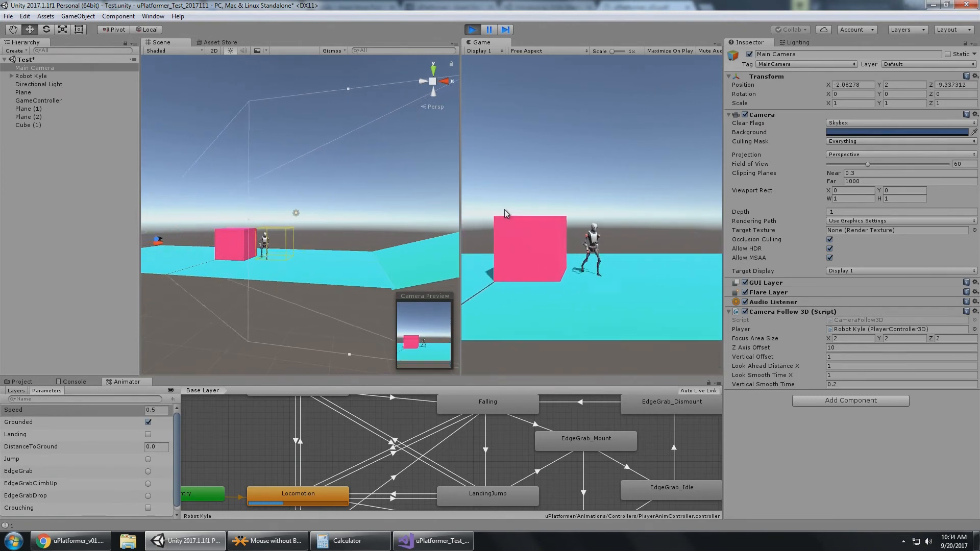
key("d")
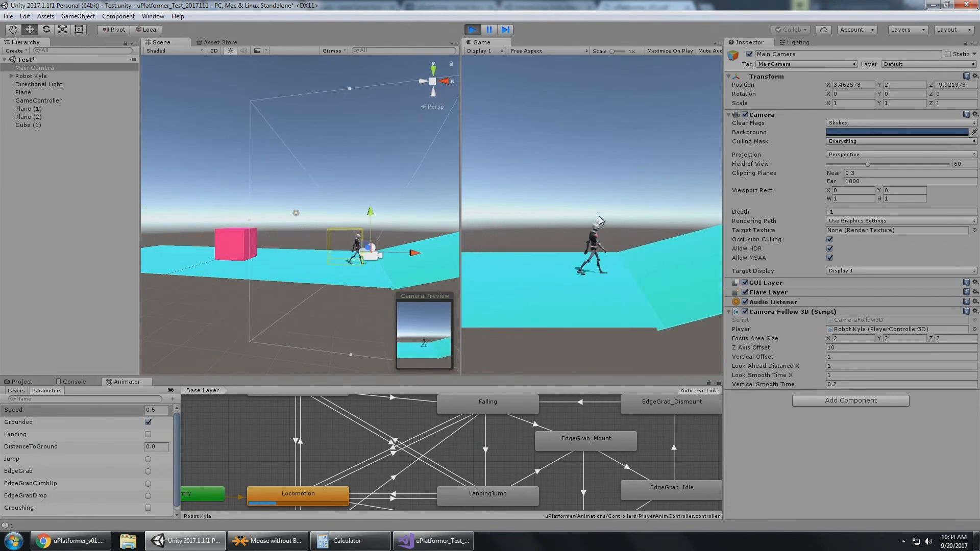
key("a")
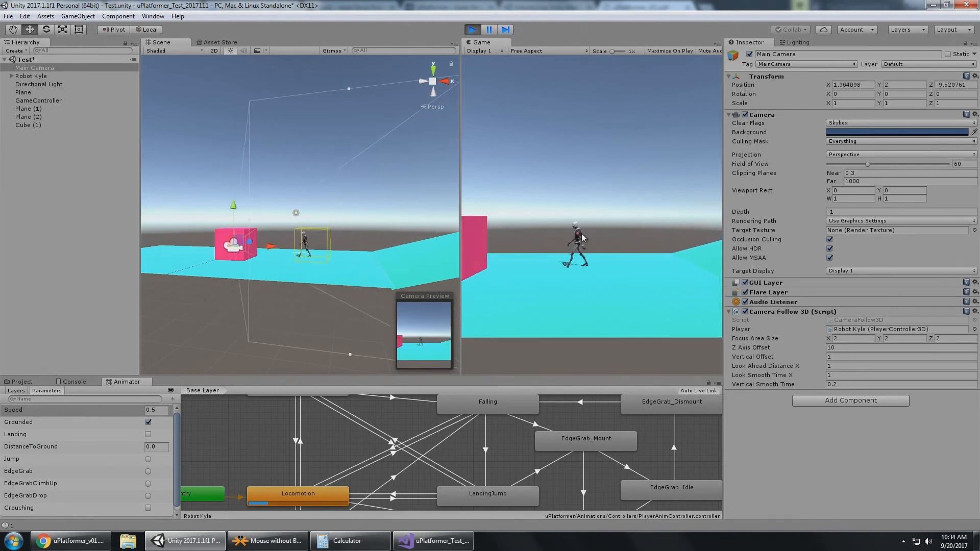
key("d")
- Try a Focus Area Size of 3 on X, Y and Z for the camera while the game is running
left_click(866, 339)
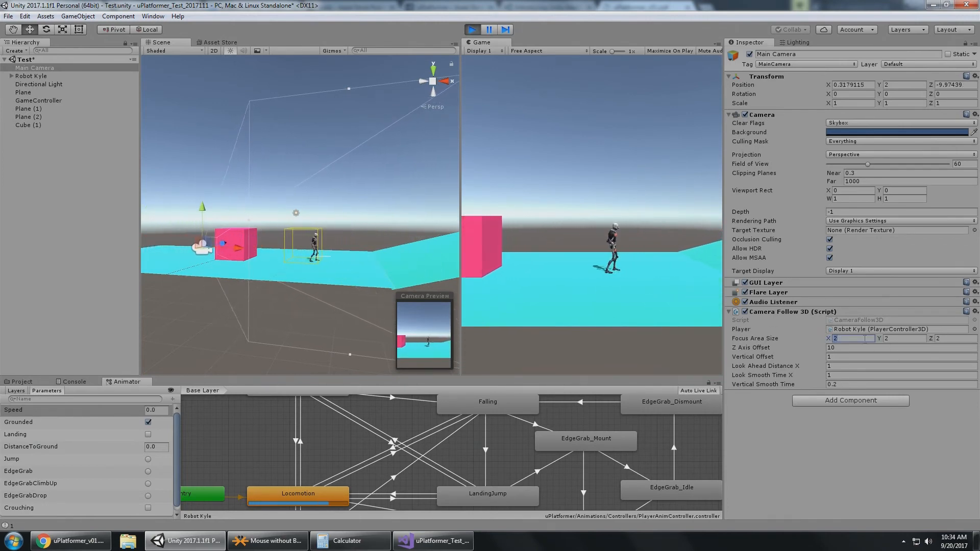
type("3")
key("Tab")
type("3")
key("Tab")
type("3")
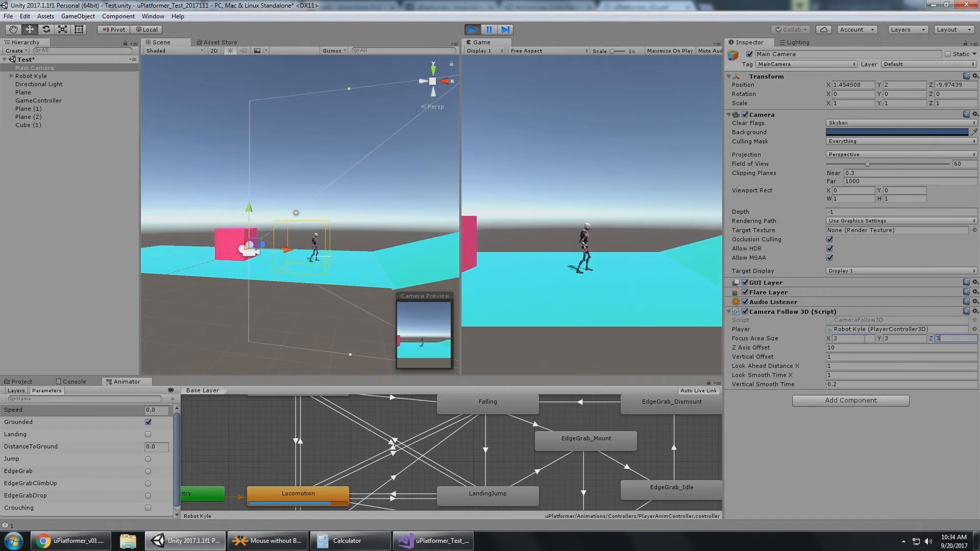
- Stop play mode, set the camera's Focus Area Size to 3 on X, Y and Z, and play the scene again
left_click_drag(166, 220, 328, 192, "alt")
left_click(473, 30)
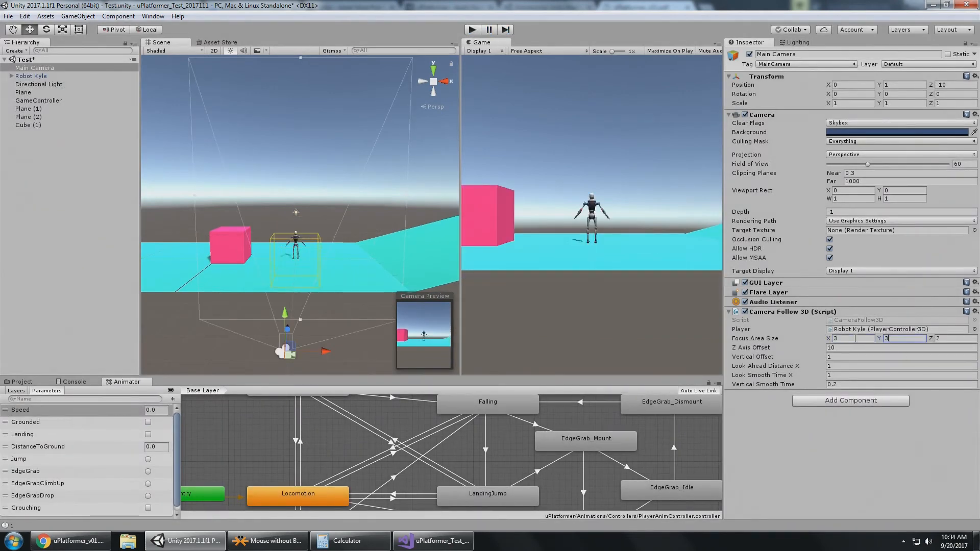
left_click(477, 31)
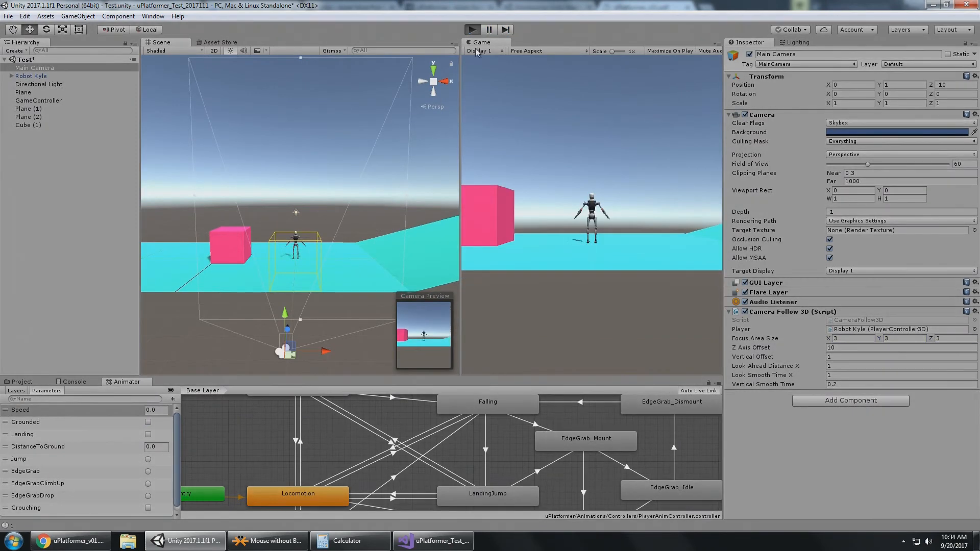
- Walk the robot sideways, deeper and nearer on the platform to check how the camera follows with the enlarged focus area
left_click_drag(325, 211, 321, 179, "alt")
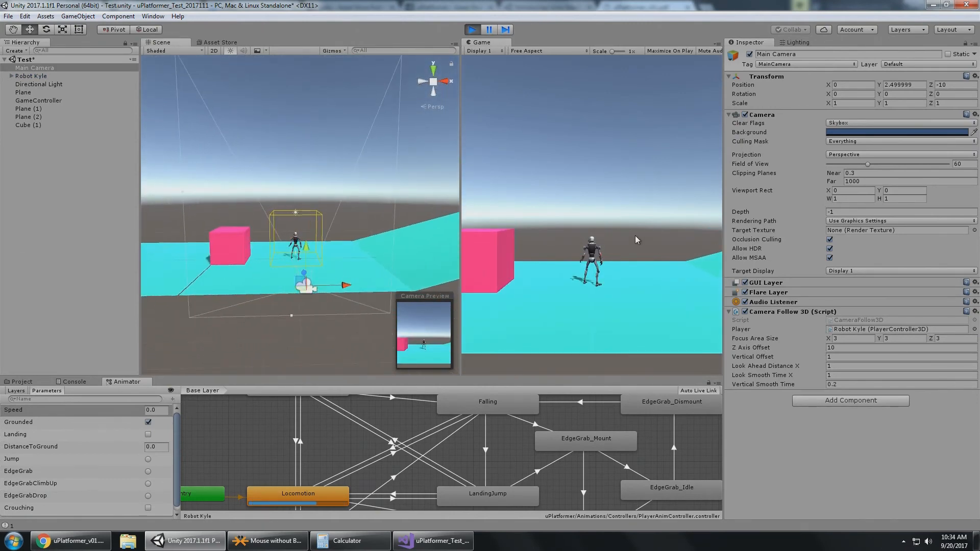
key("d")
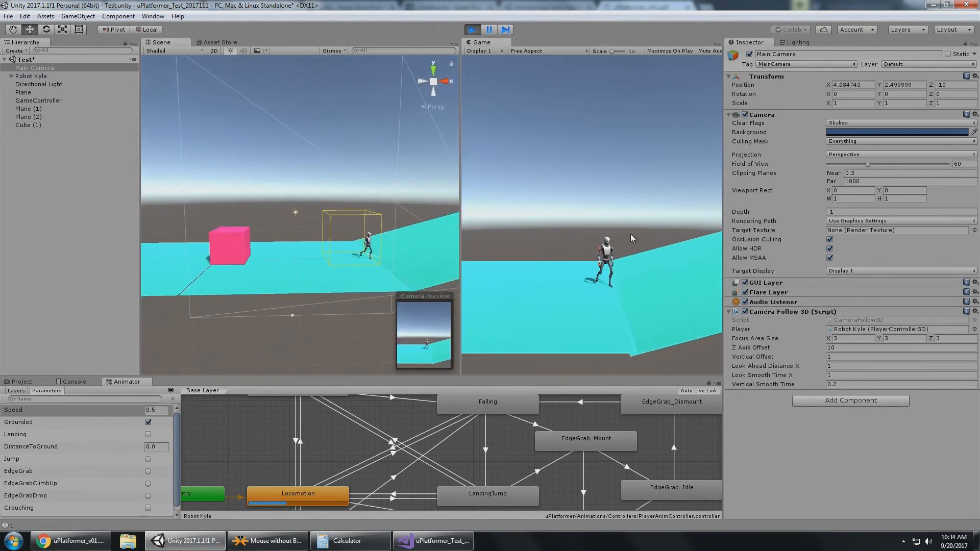
key("a")
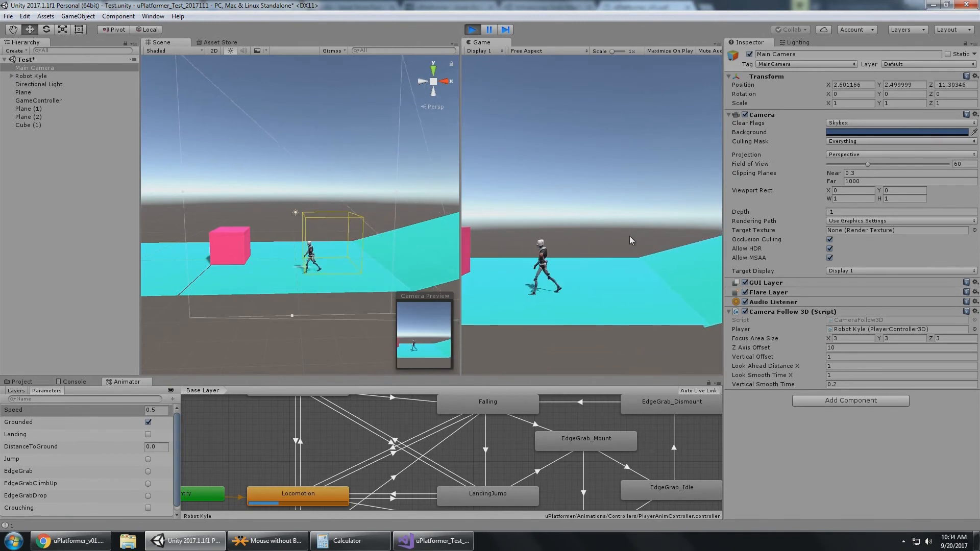
key("w")
key("d")
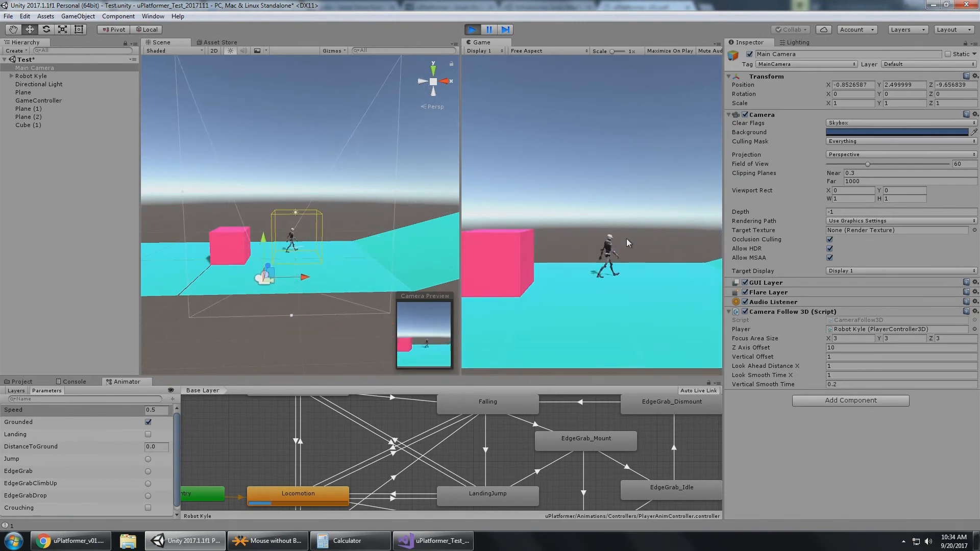
key("s")
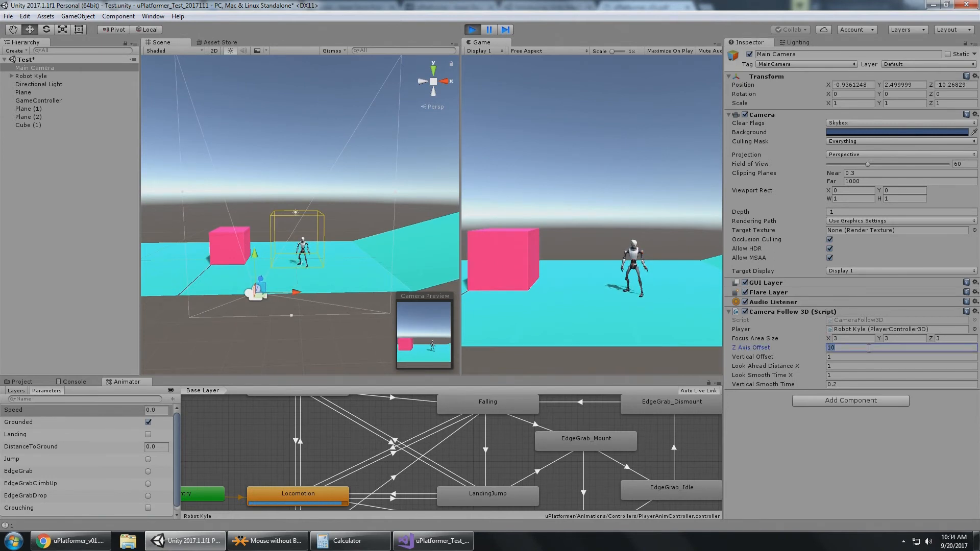
- Try Z Axis Offset values of 5 and 20 on the camera follow script, and restore it to 10
type("5")
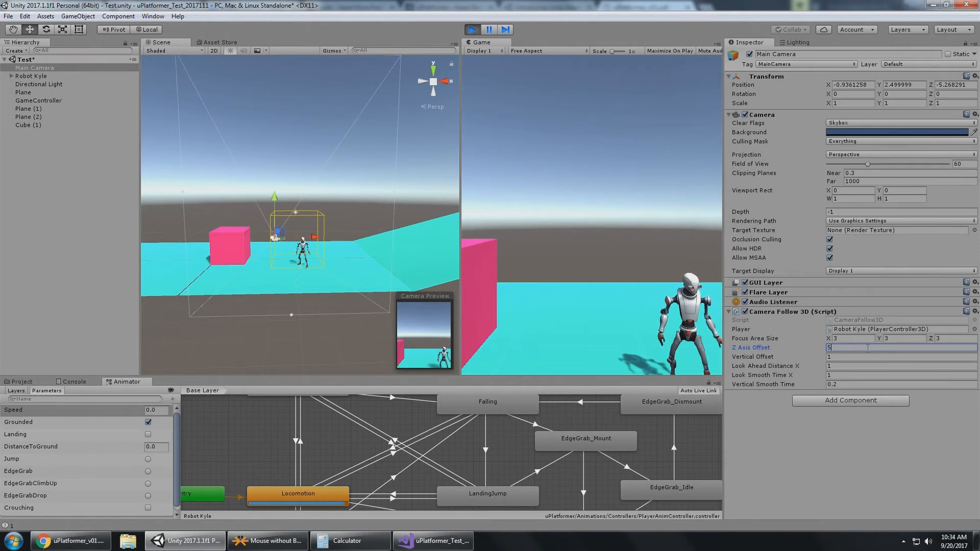
key("BackSpace")
type("10")
key("BackSpace")
key("BackSpace")
type("20")
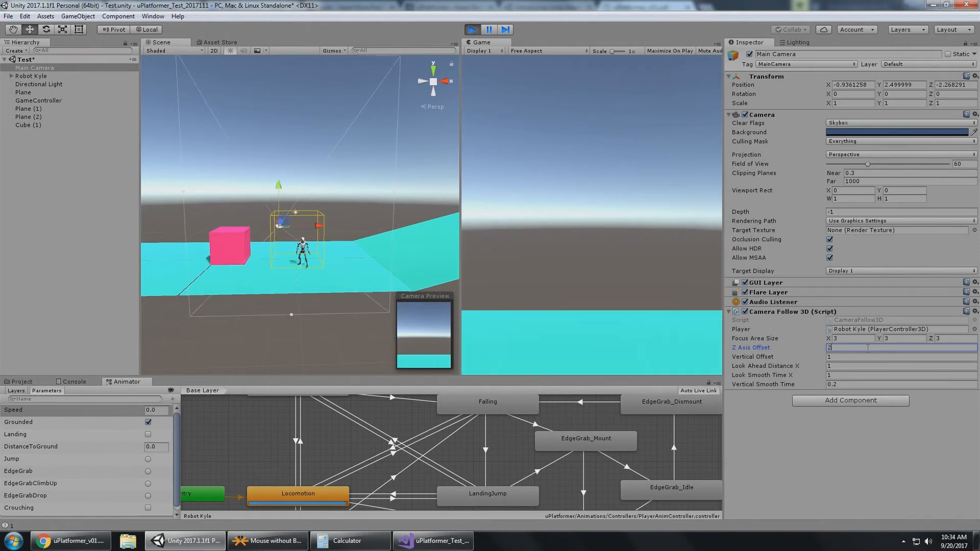
key("BackSpace")
key("BackSpace")
type("10")
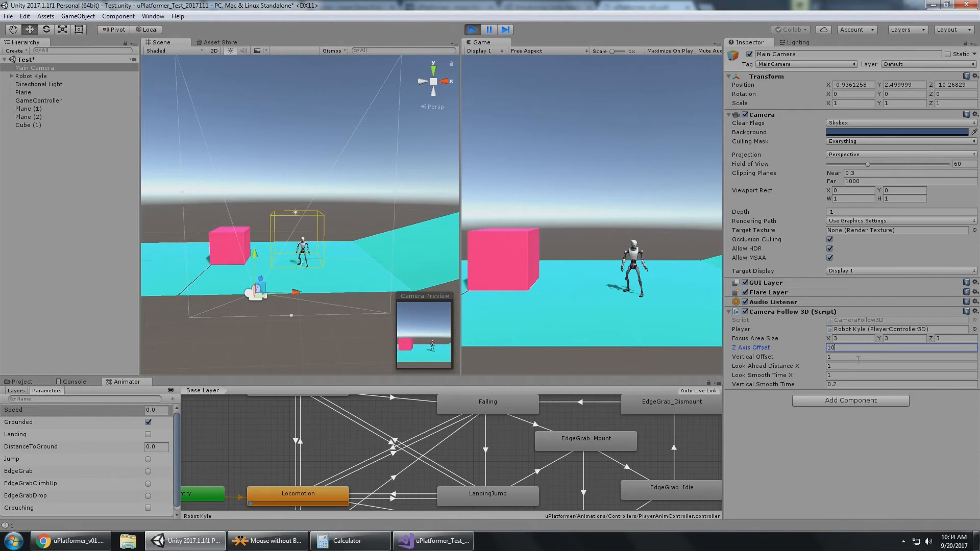
- View the camera from the side, try Vertical Offset values of 0 and 5, and restore it to 1
left_click_drag(317, 188, 395, 210, "alt")
middle_click_drag(395, 210, 313, 198)
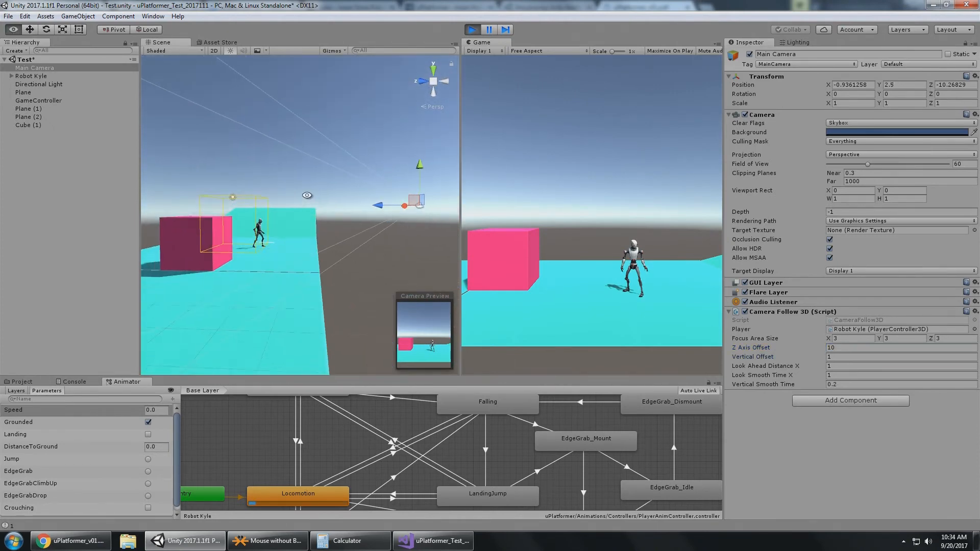
left_click_drag(312, 199, 328, 191, "alt")
mouse_move(329, 191)
middle_mouse_down()
mouse_move(311, 173)
mouse_move(321, 176)
middle_mouse_up()
left_click_drag(320, 175, 327, 192, "alt")
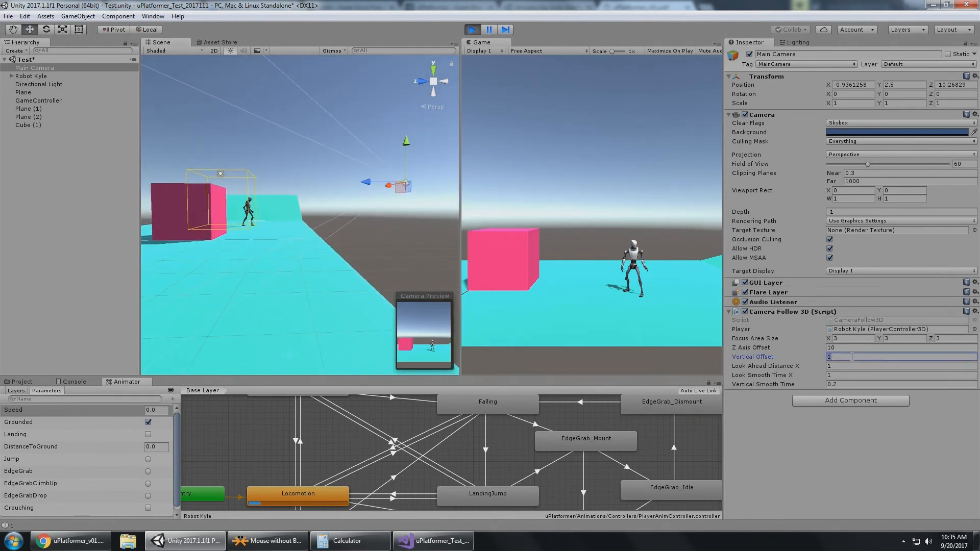
type("0")
mouse_move(396, 205)
left_mouse_down("alt")
mouse_move(387, 218)
mouse_move(391, 209)
left_mouse_up("alt")
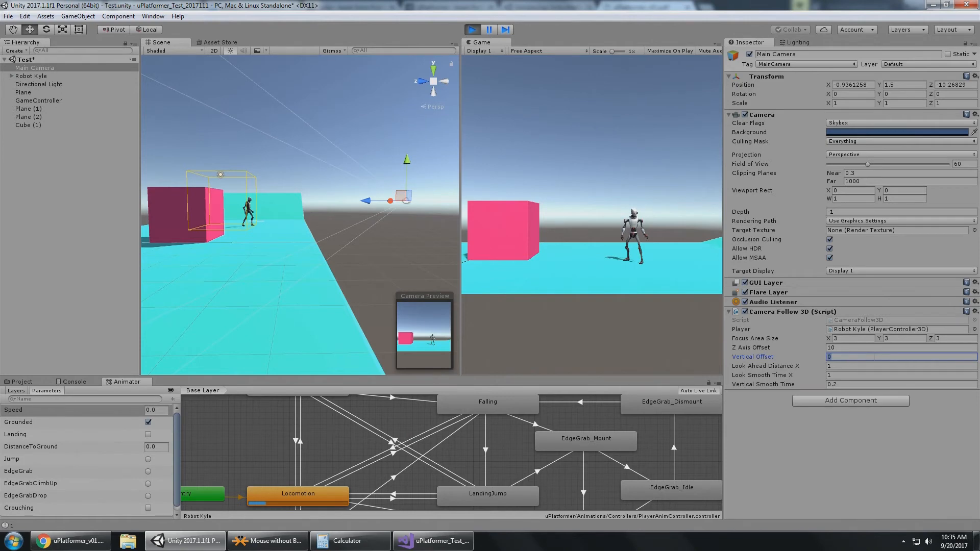
type("5")
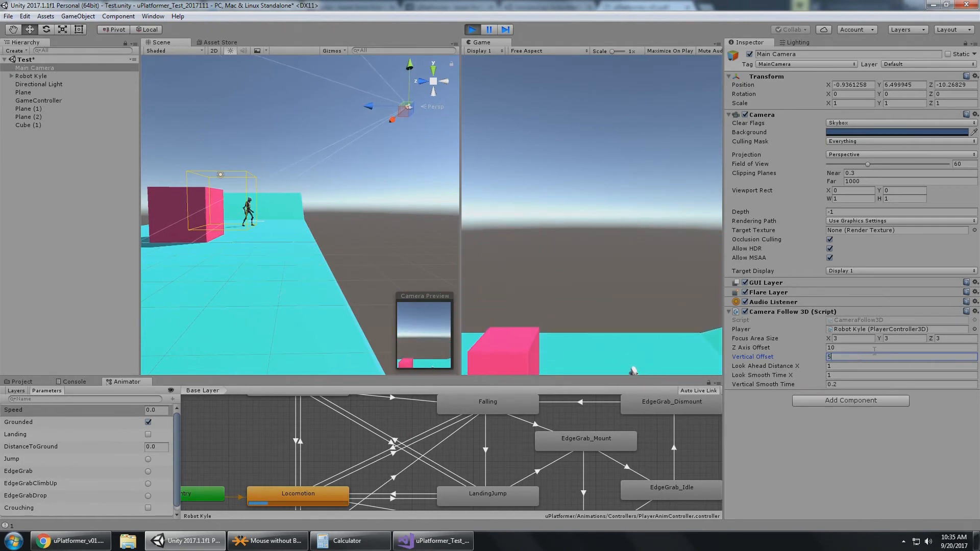
key("BackSpace")
type("1")
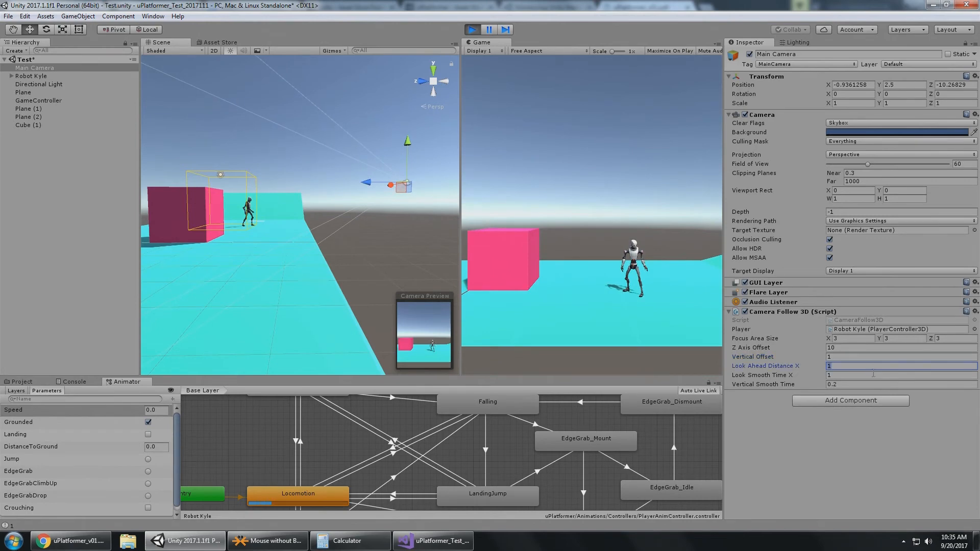
- Walk the robot up the ramp and back to examine the camera's look-ahead shift in each direction
left_click(649, 206)
key("Right")
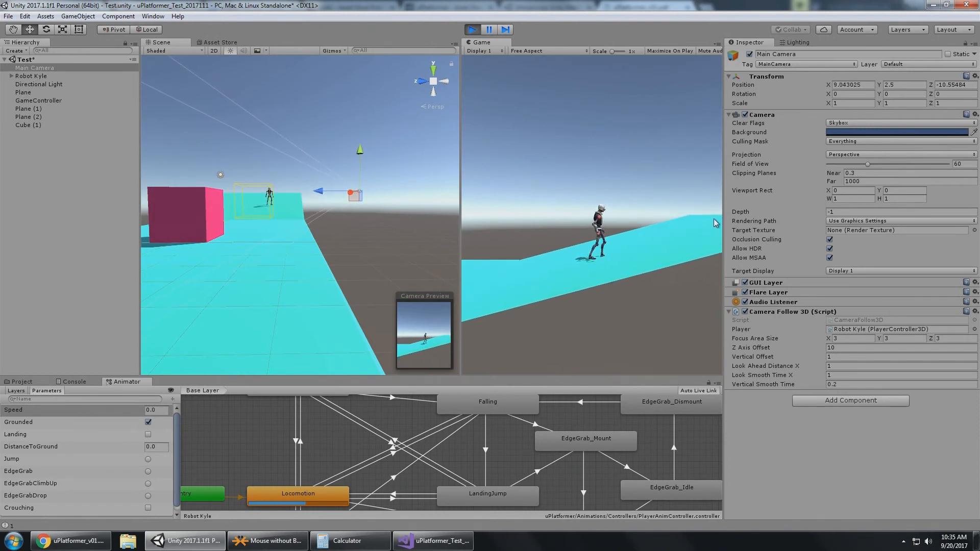
key("Left")
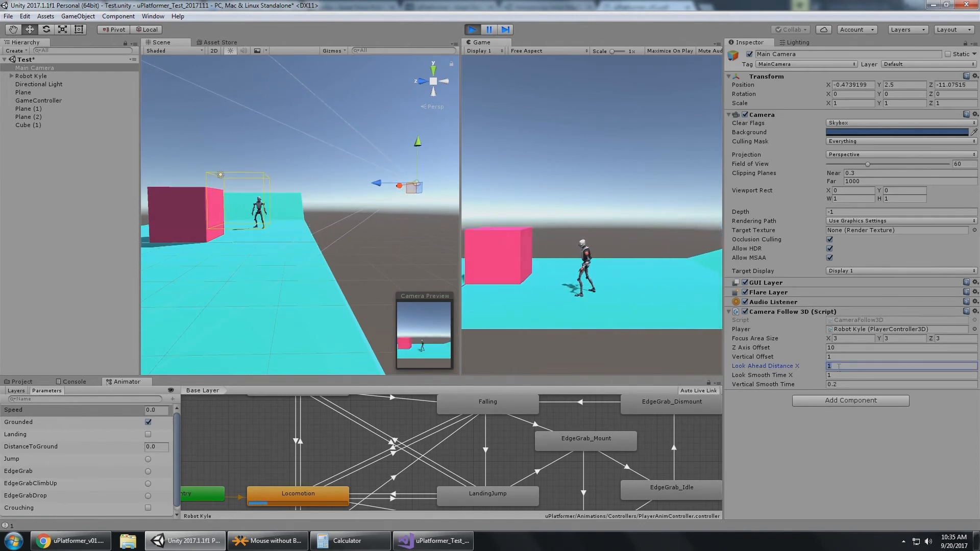
- Set Look Ahead Distance X to 3 and test it by walking the robot back and forth along the platform
type("3")
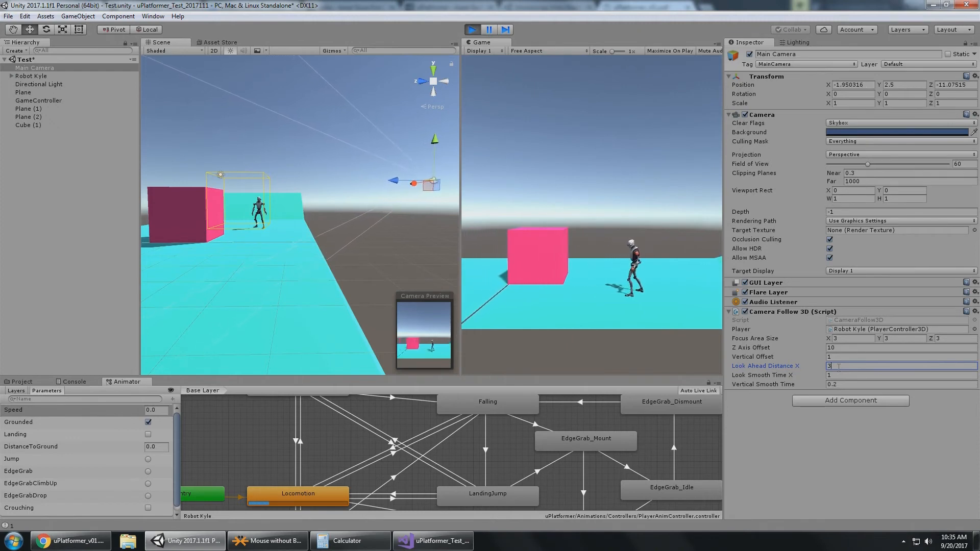
left_click(642, 198)
key("a")
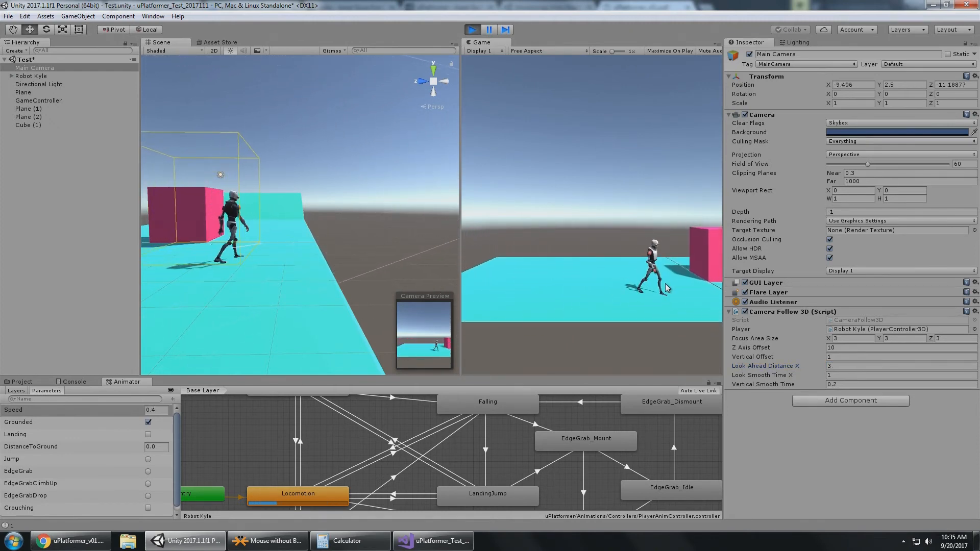
key("d")
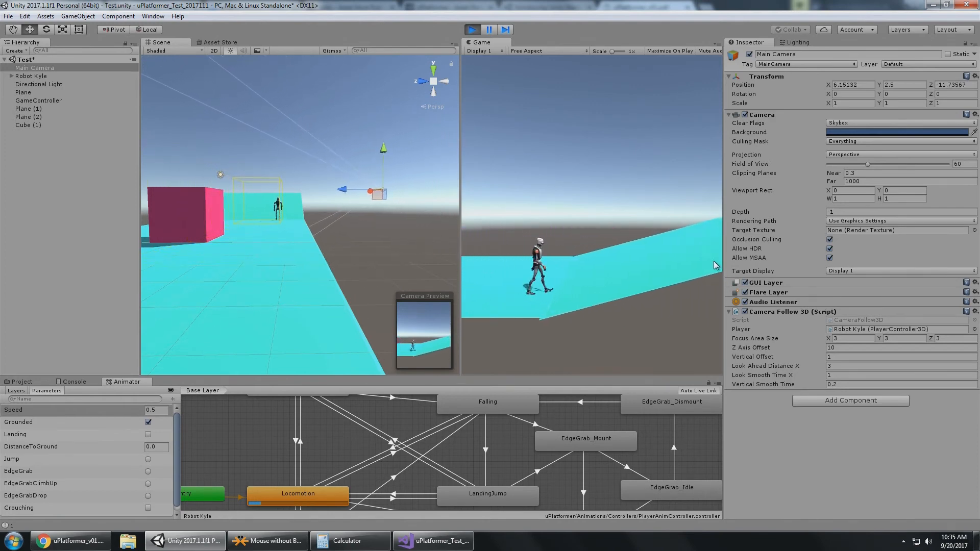
key("a")
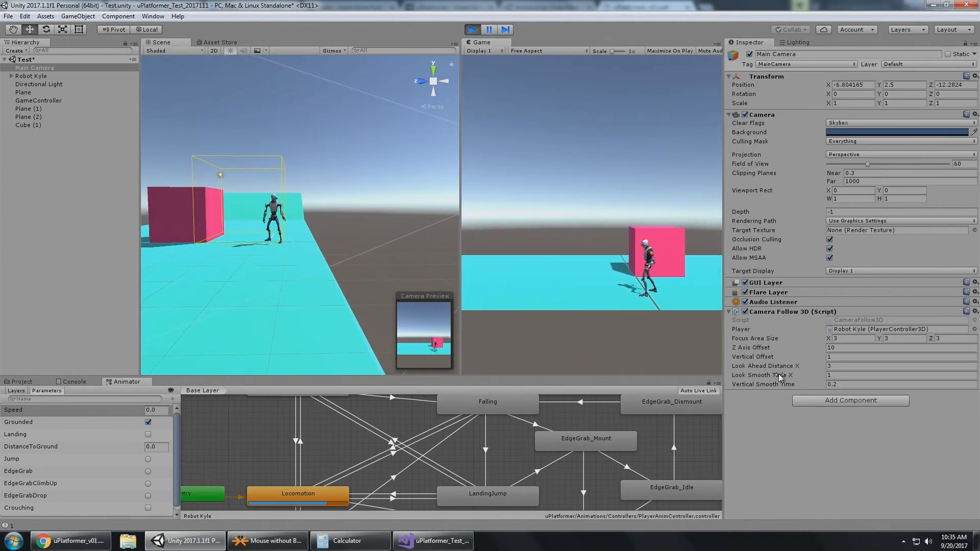
key("d")
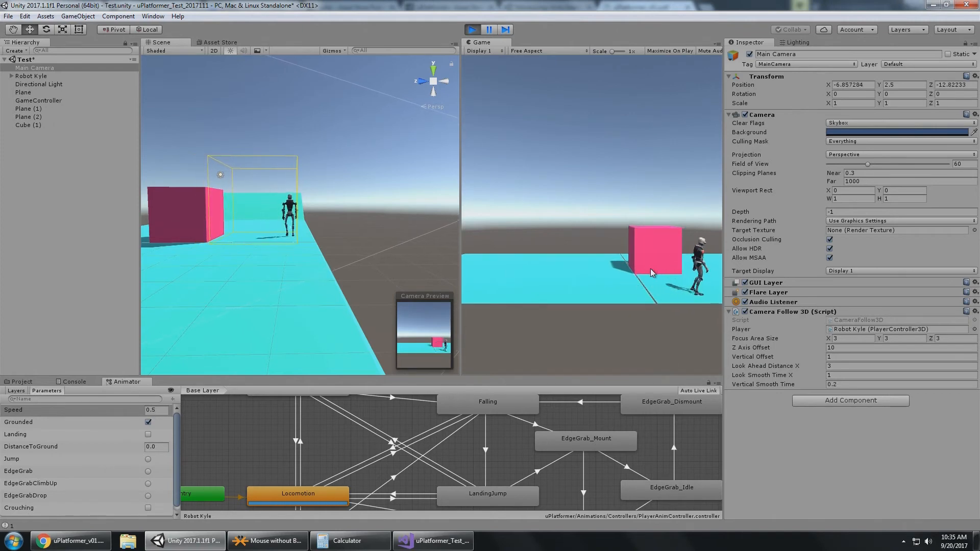
- Try a Look Smooth Time X of 5 and walk the robot both ways to test the camera's response
left_click(841, 376)
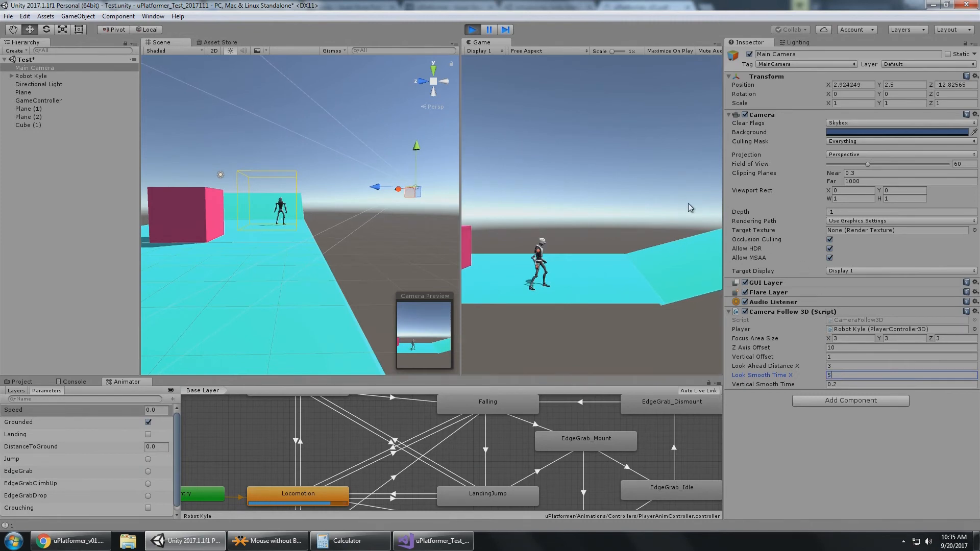
key("a")
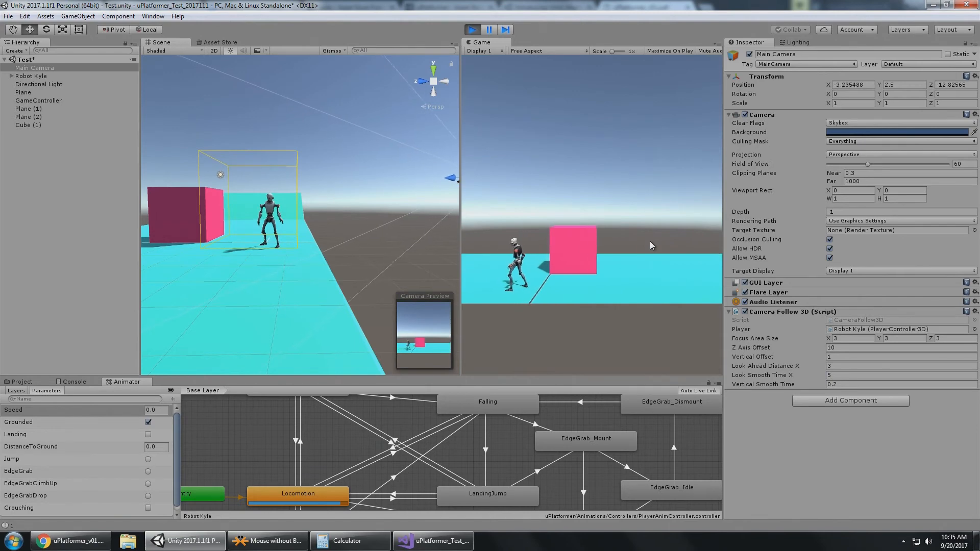
key("d")
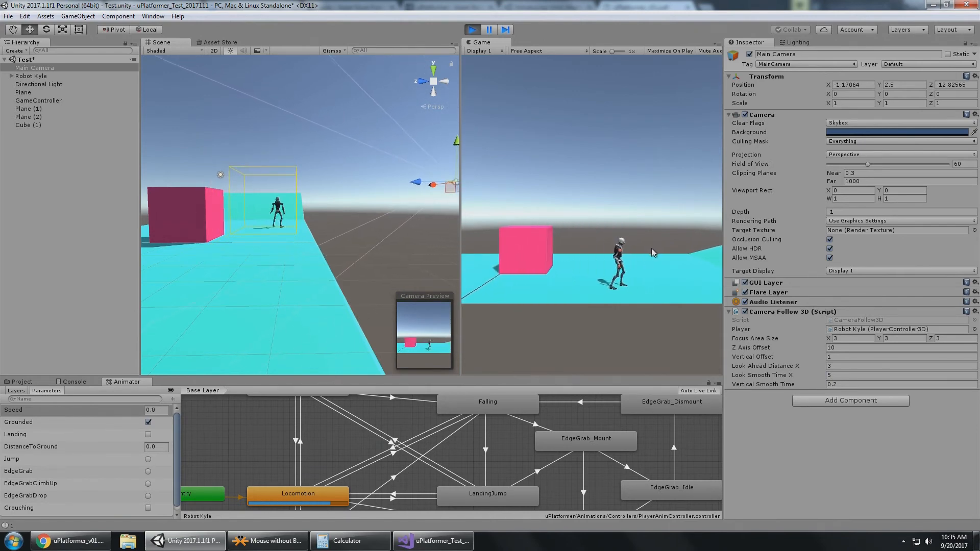
- Set Look Smooth Time X to 0 and walk the robot past the pink cube to test the camera's response
left_click(845, 375)
type("0")
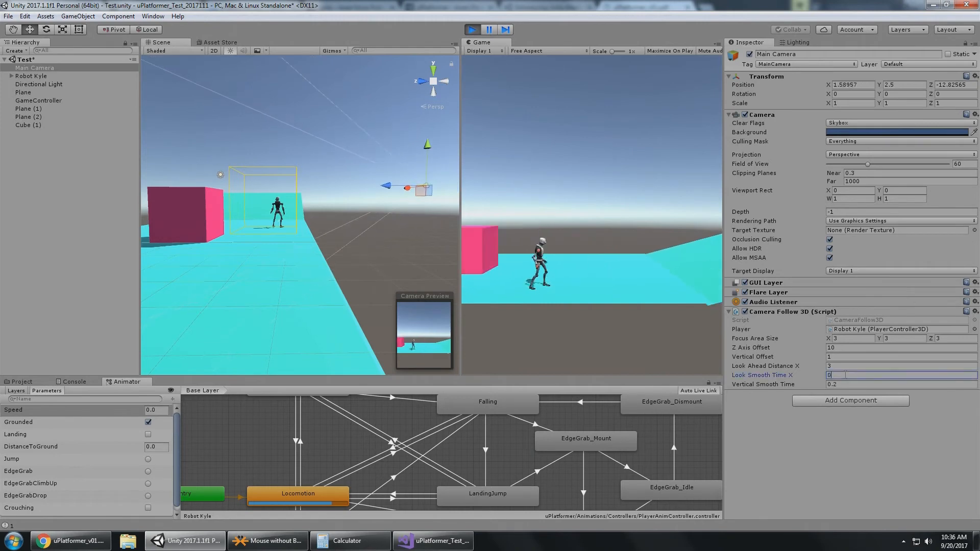
left_click(647, 264)
key("a")
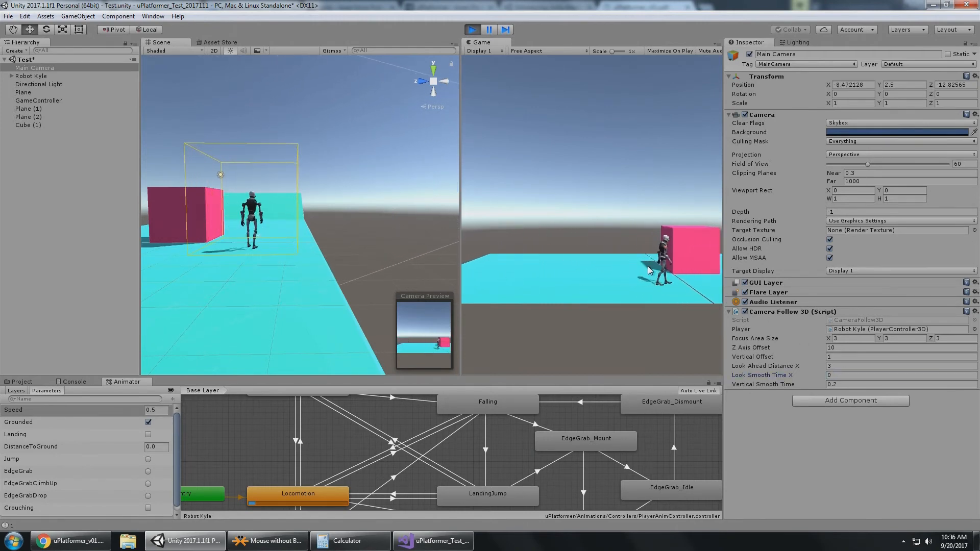
- Try a Look Smooth Time X of 0.2 and walk the robot back and forth past the pink cube to test it
key("d")
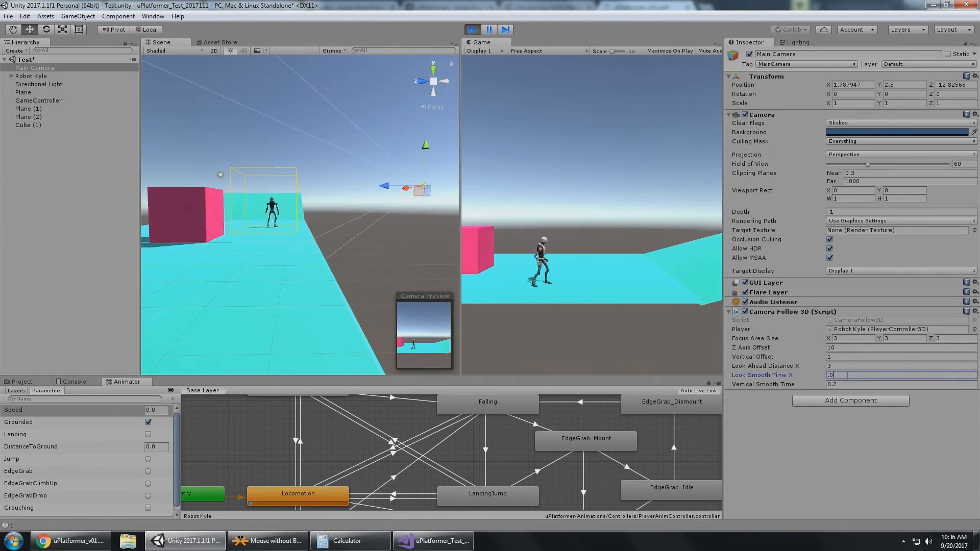
left_click(592, 245)
key("a")
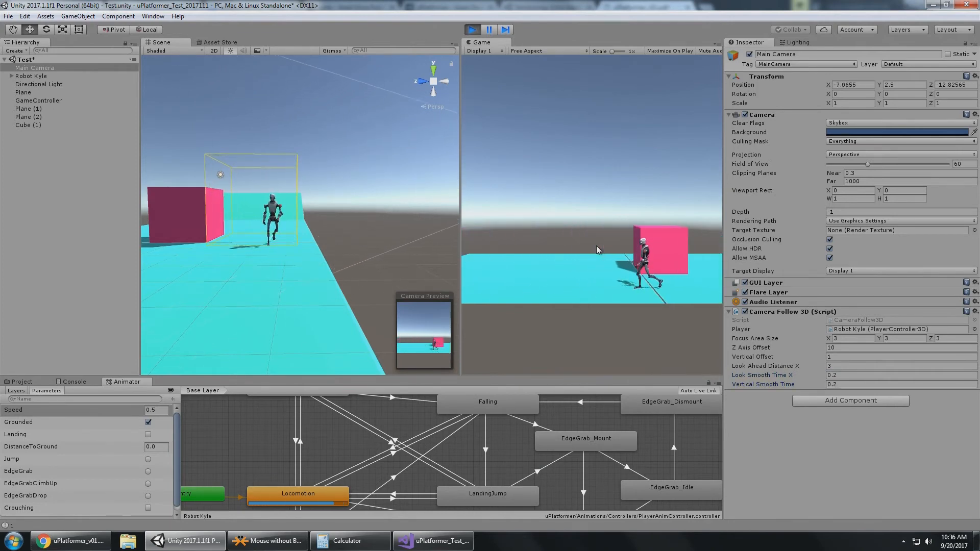
key("d")
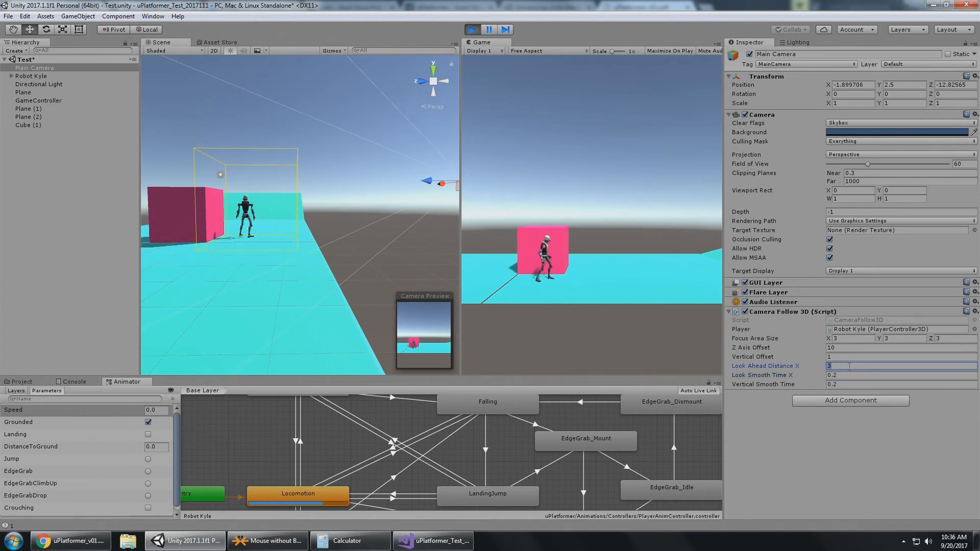
- Set Look Ahead Distance X to 1 and walk the robot both ways along the platform to test the camera
type("1")
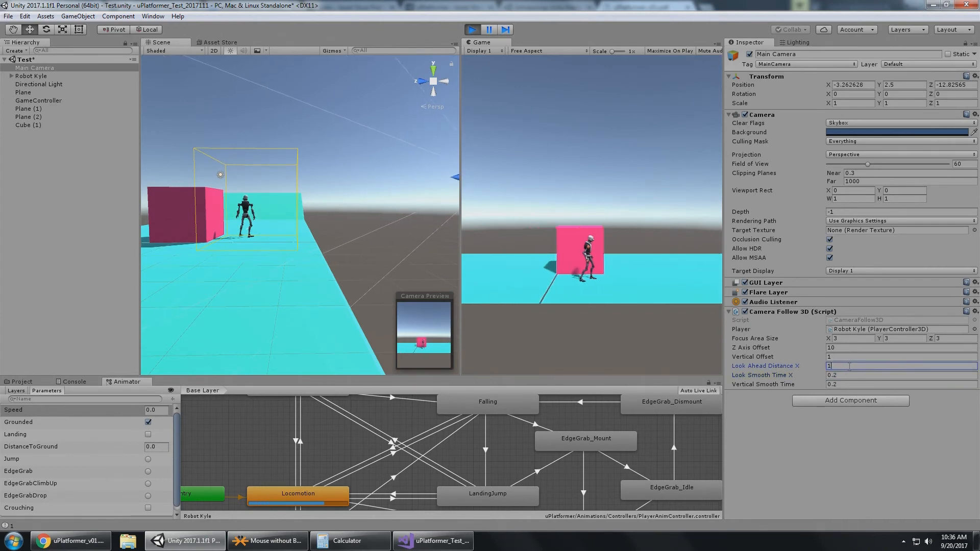
left_click(621, 235)
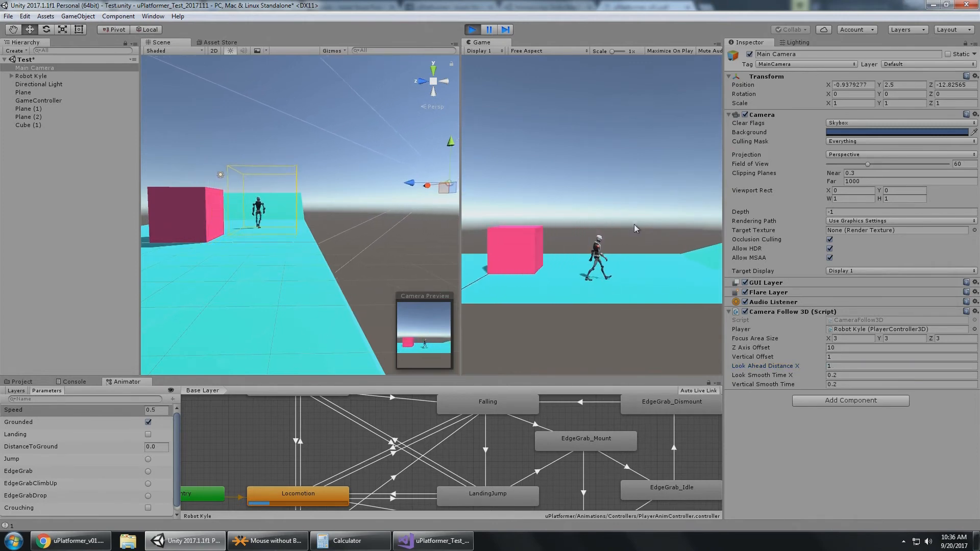
key("a")
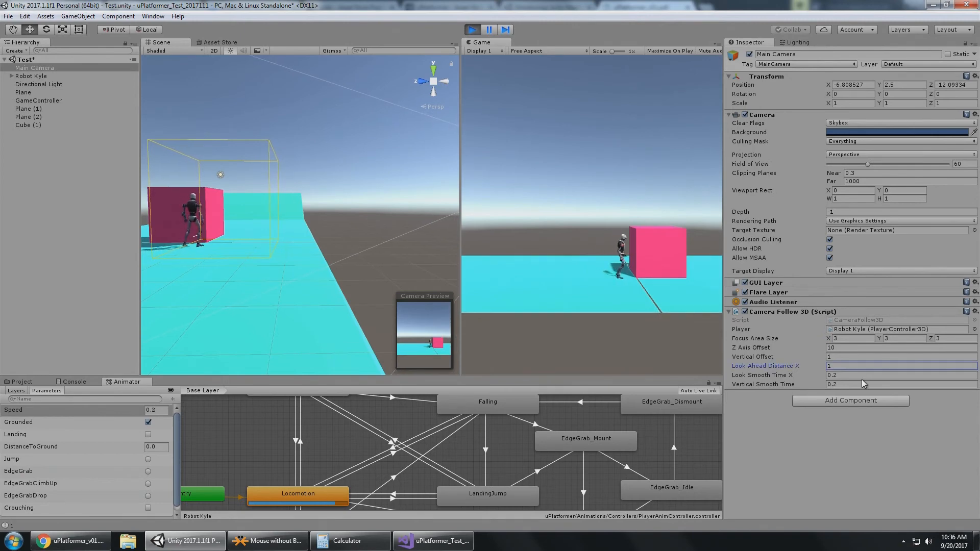
- Set Look Smooth Time X to 1 and walk the robot between the pink cube and the ramp to test it
left_click(864, 379)
type("1")
left_click(648, 217)
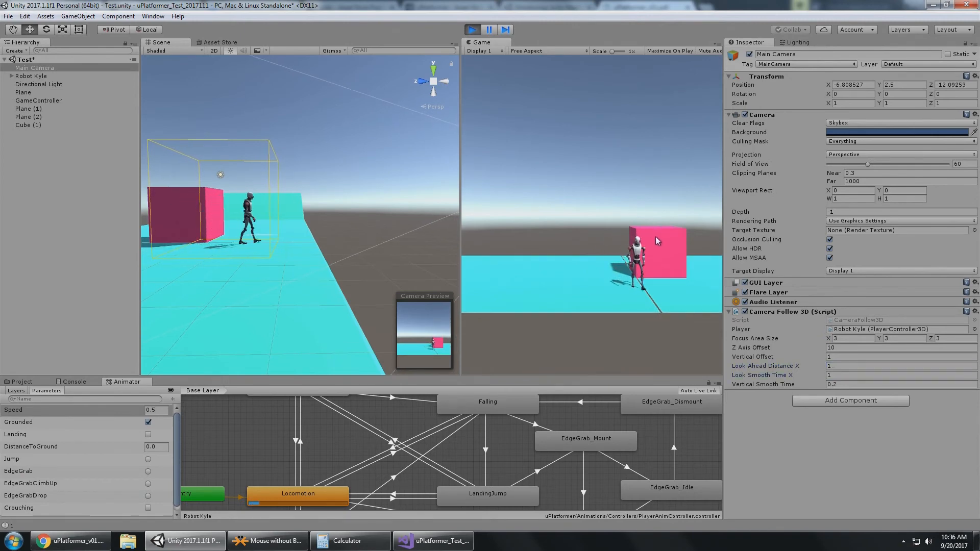
key("d")
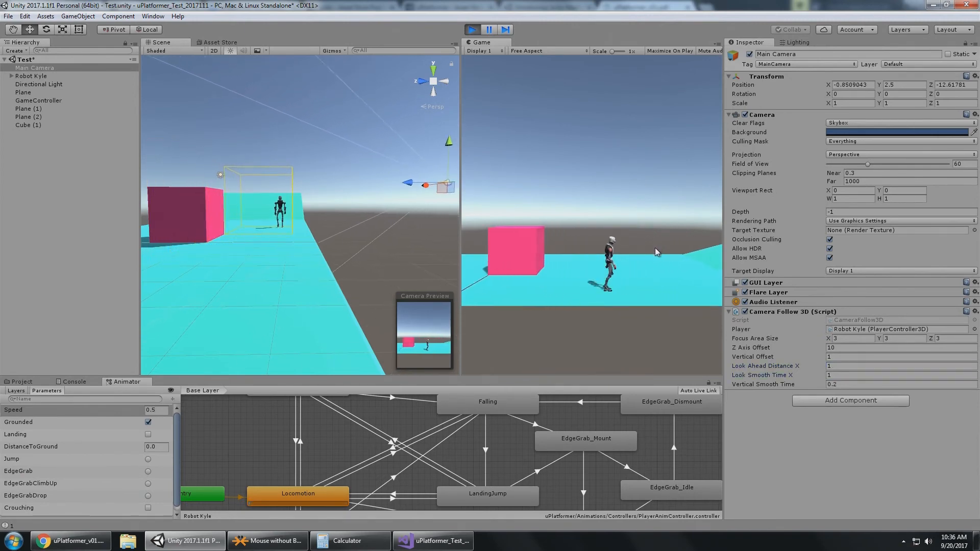
key("a")
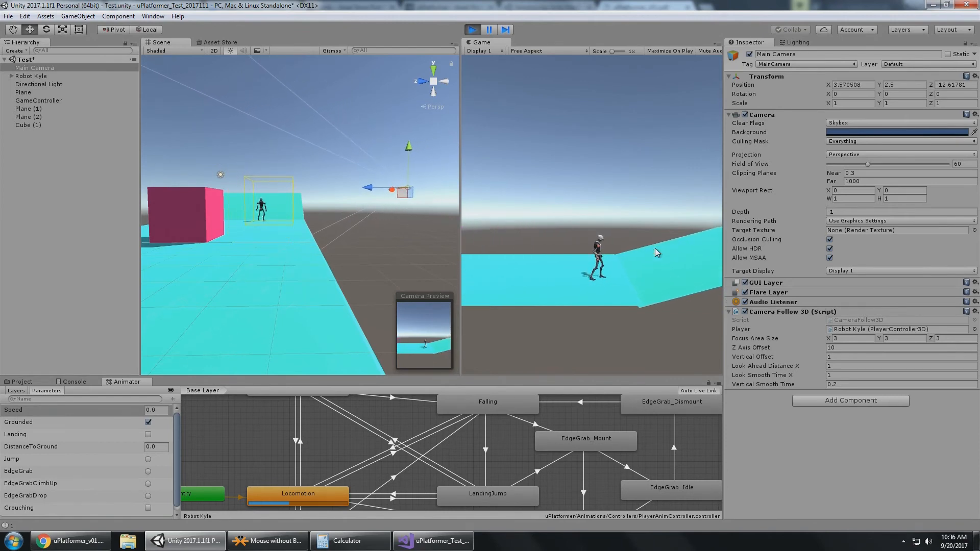
key("Left")
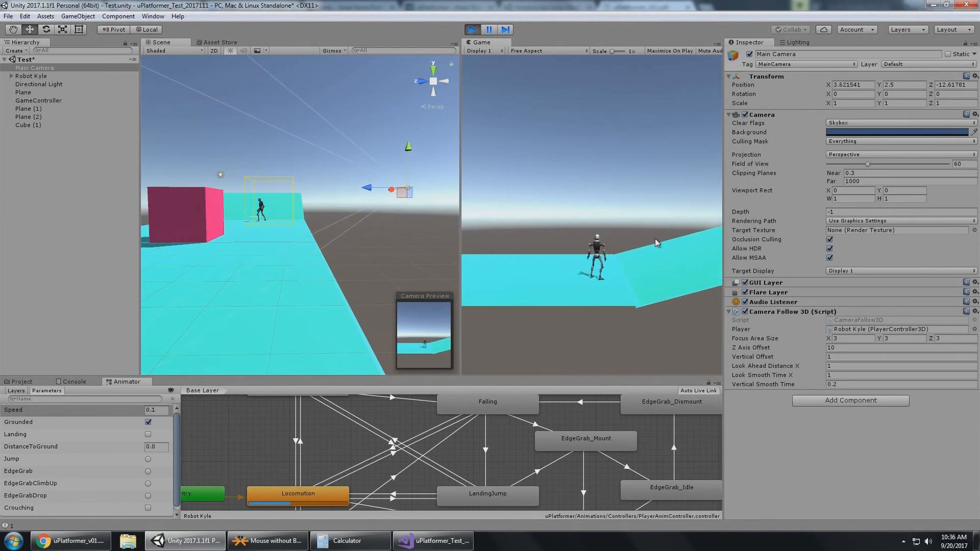
- Send the robot off the platform's front edge, try a Vertical Smooth Time of 0 during the fall, and stop the playtest
key("space")
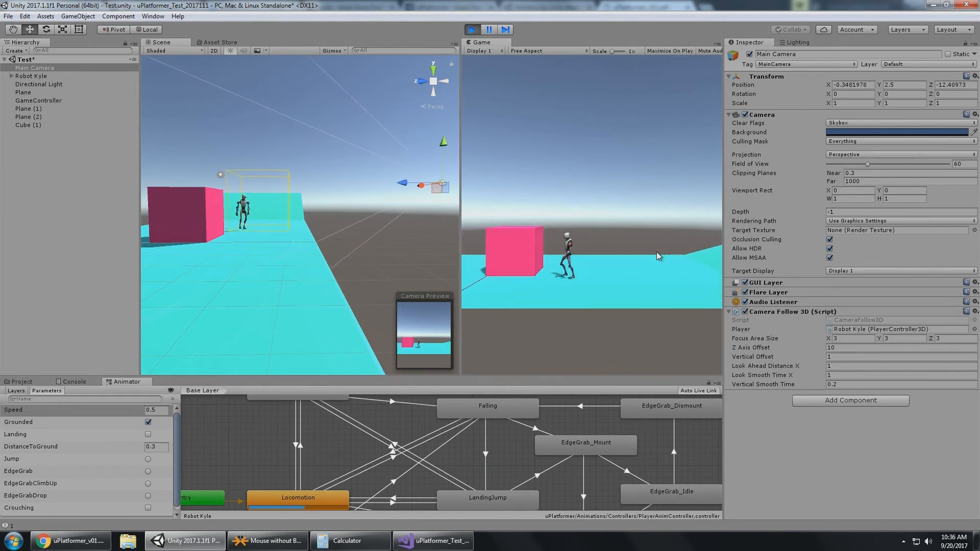
key("Down")
key("Down")
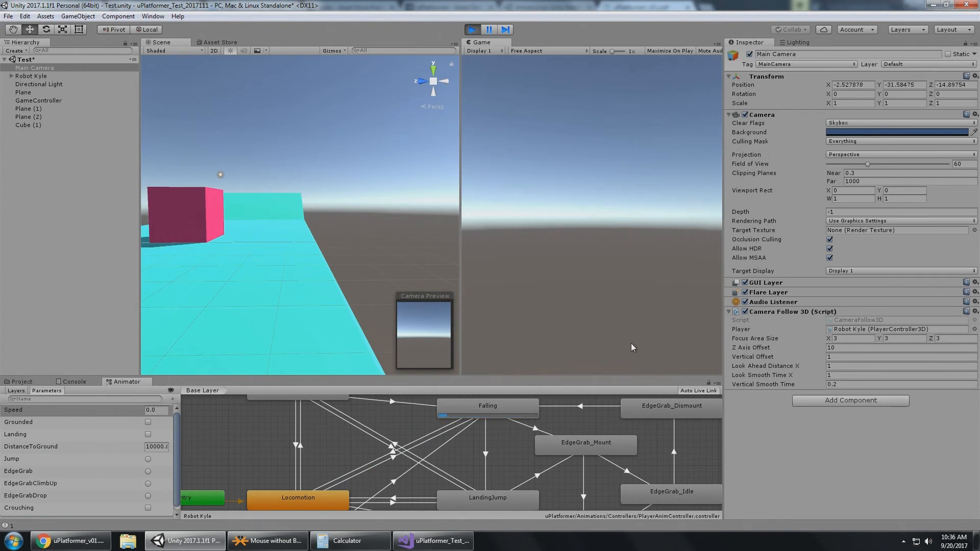
left_click(841, 384)
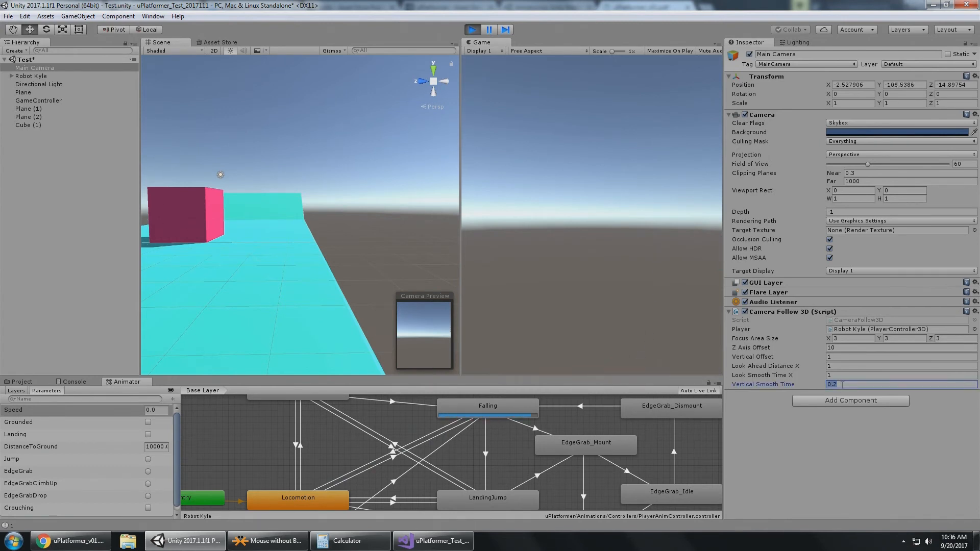
type("0")
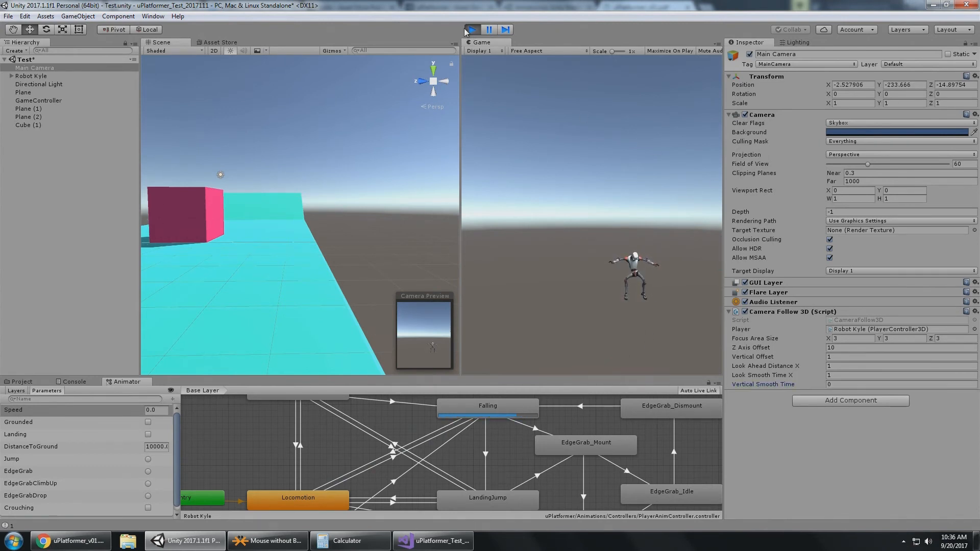
left_click(472, 29)
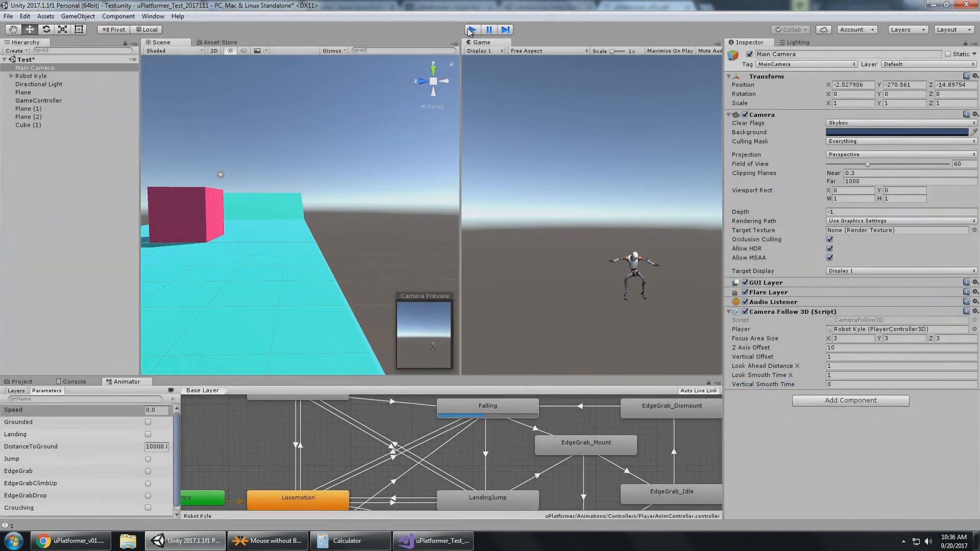
- Set Vertical Smooth Time to 0.1 and playtest it by walking the robot off the platform's front edge
left_click(839, 384)
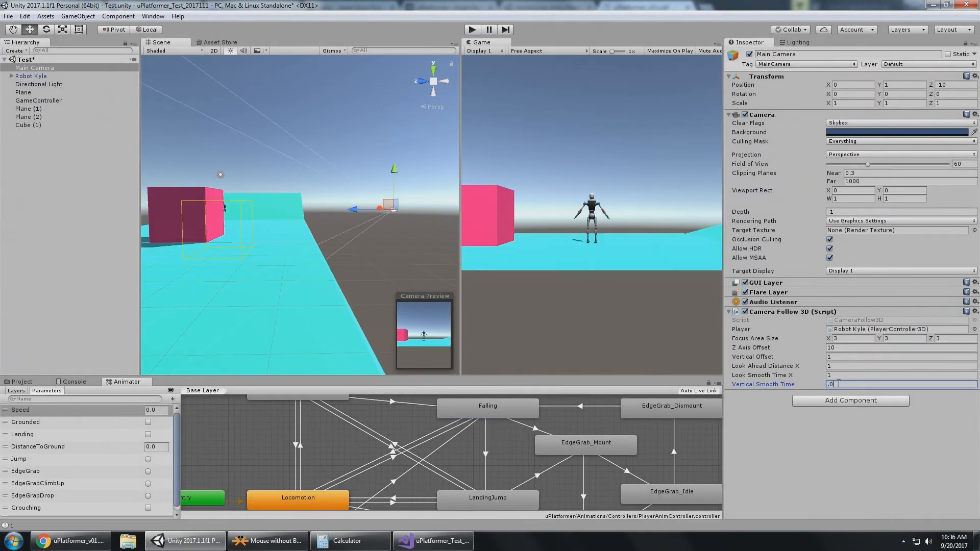
type(".1")
key("Return")
left_click(470, 32)
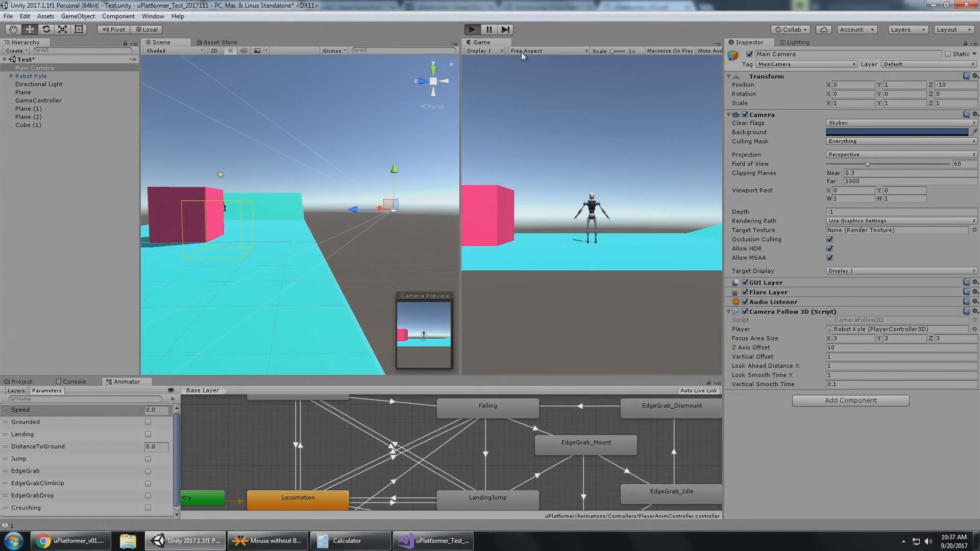
key("a")
key("s")
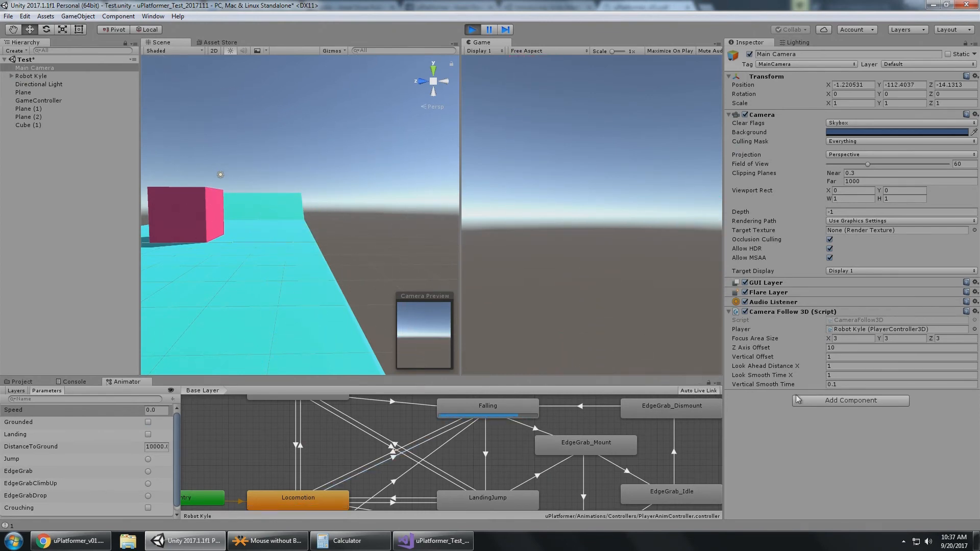
- Try a Vertical Smooth Time of .01 while the robot is falling, and stop the playtest
left_click(860, 384)
type(".01")
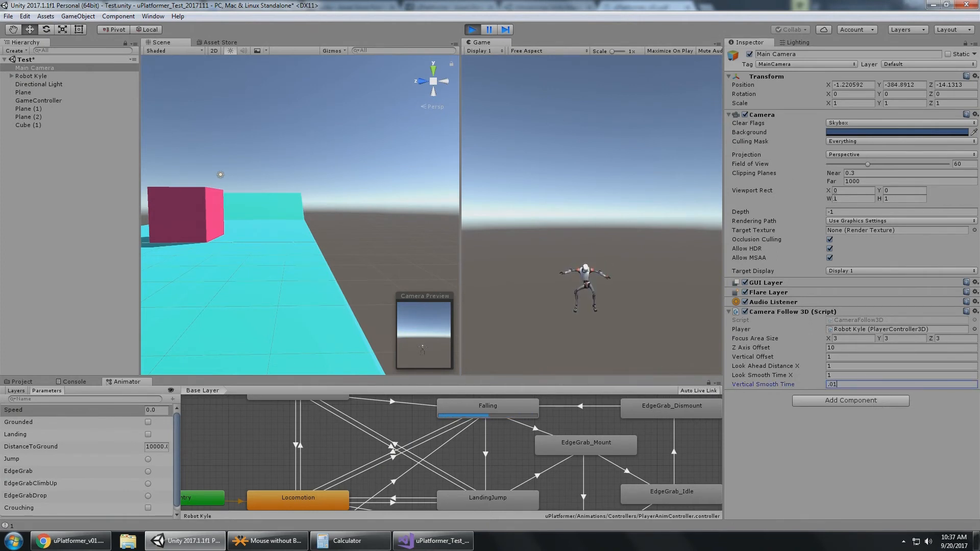
left_click(472, 30)
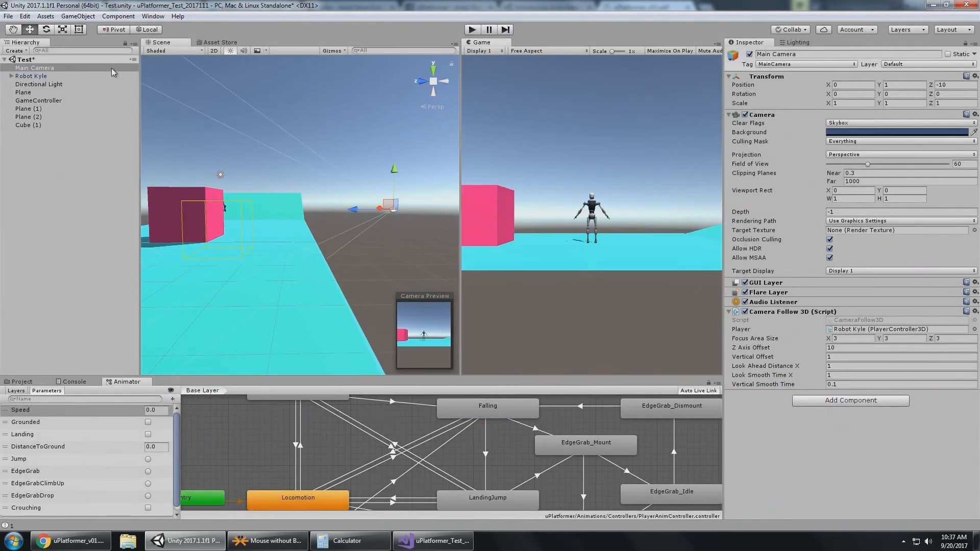
- Move Robot Kyle from the platform onto the top of the pink cube in the scene
left_click(61, 78)
left_click_drag(279, 158, 282, 192, "alt")
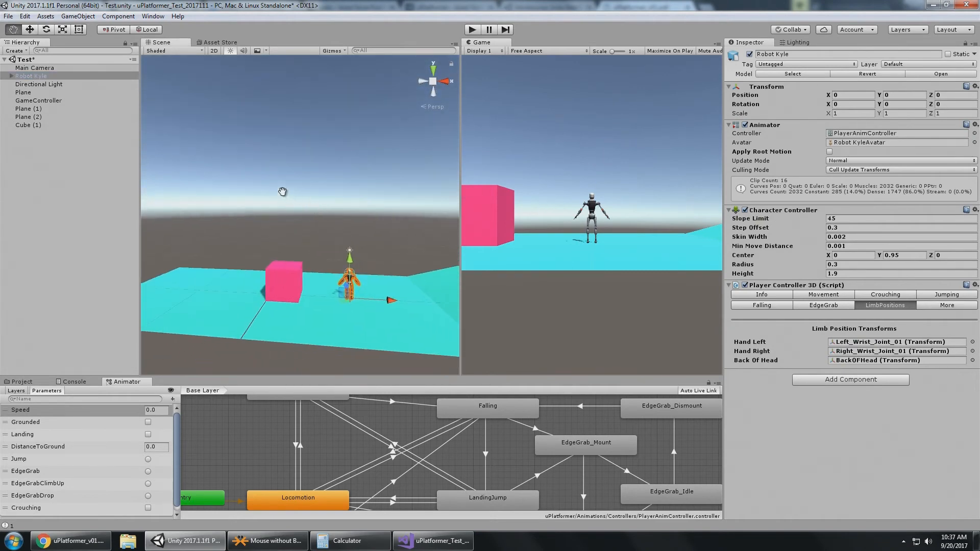
left_click(302, 274)
left_click(287, 278)
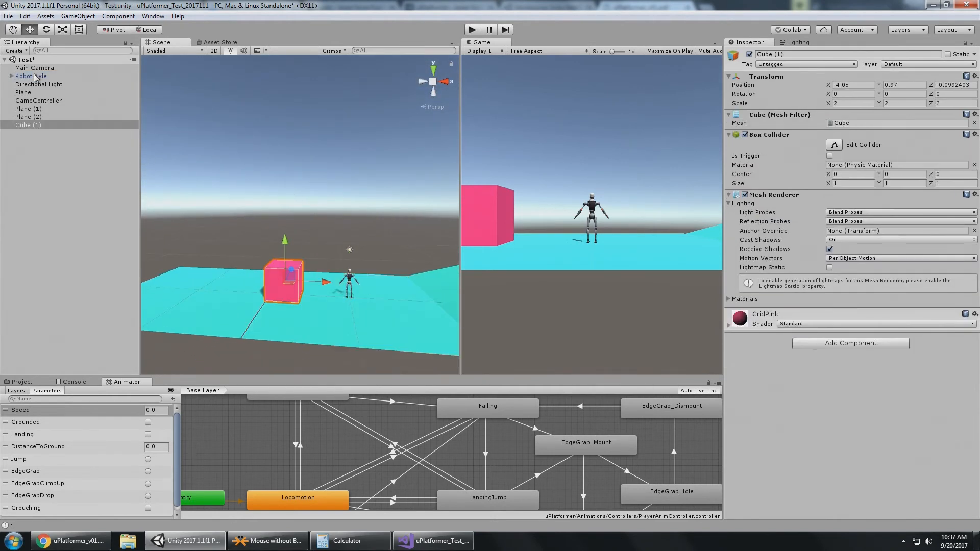
left_click(34, 77)
left_click_drag(343, 292, 278, 255)
- Select the pink cube together with Robot Kyle and raise both high above the platform
left_click(292, 287)
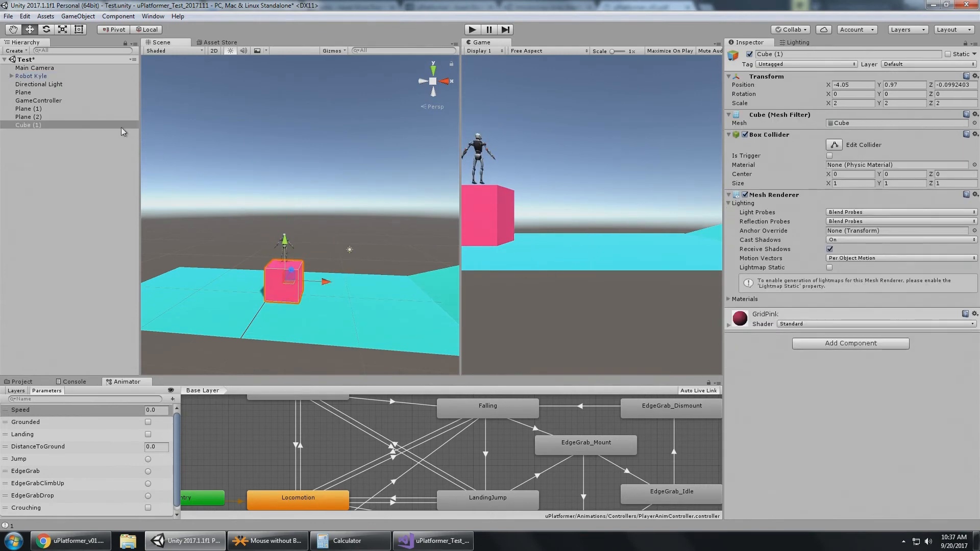
left_click(33, 76, "ctrl")
middle_click_drag(325, 249, 315, 279)
left_click_drag(272, 271, 272, 169)
middle_click_drag(354, 173, 309, 184)
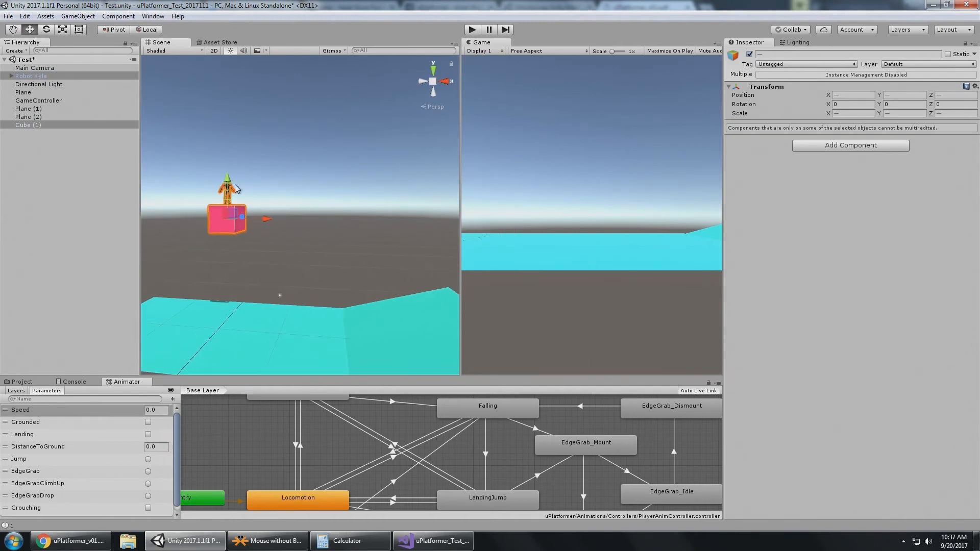
left_click_drag(235, 187, 228, 128)
- Playtest the vertical follow with Main Camera selected by walking the robot off the raised cube, and stop the playtest
left_click(78, 76)
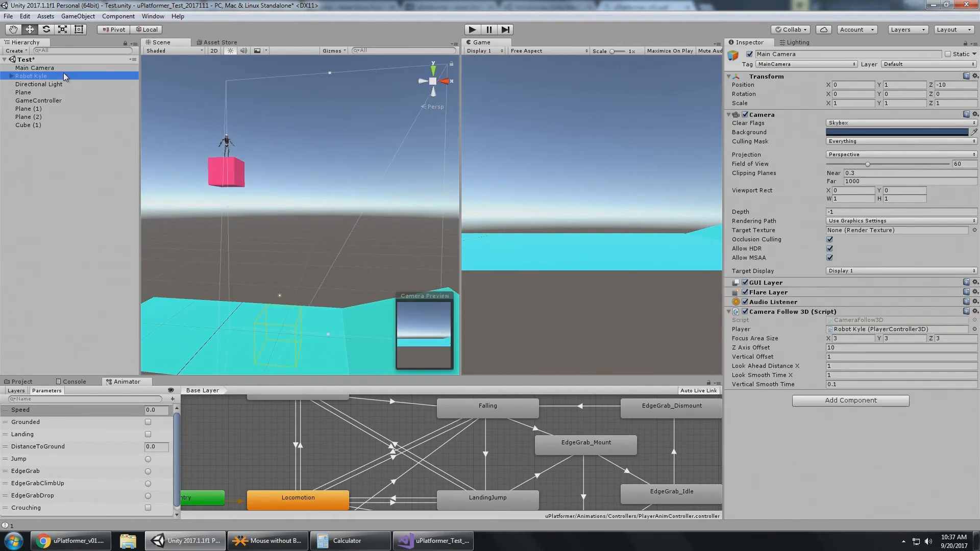
left_click(473, 30)
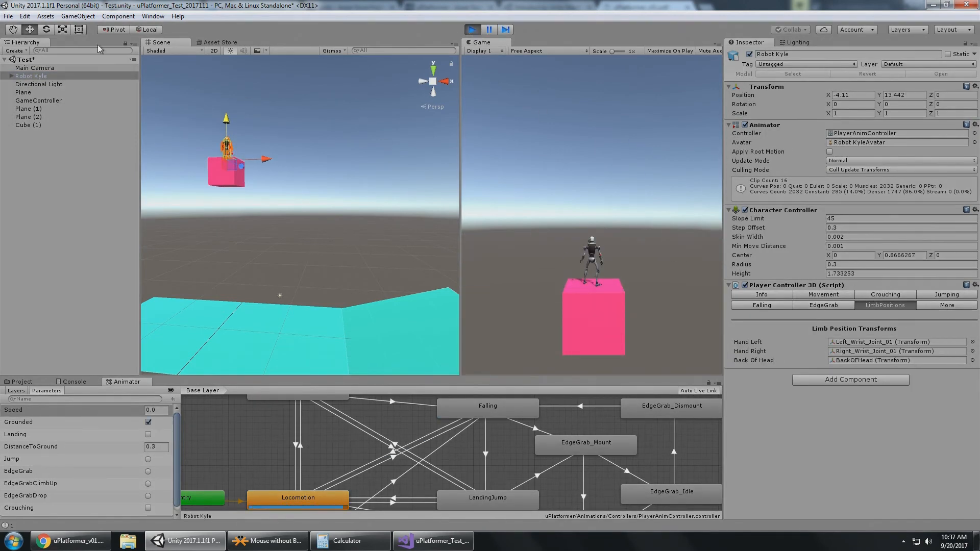
left_click(39, 68)
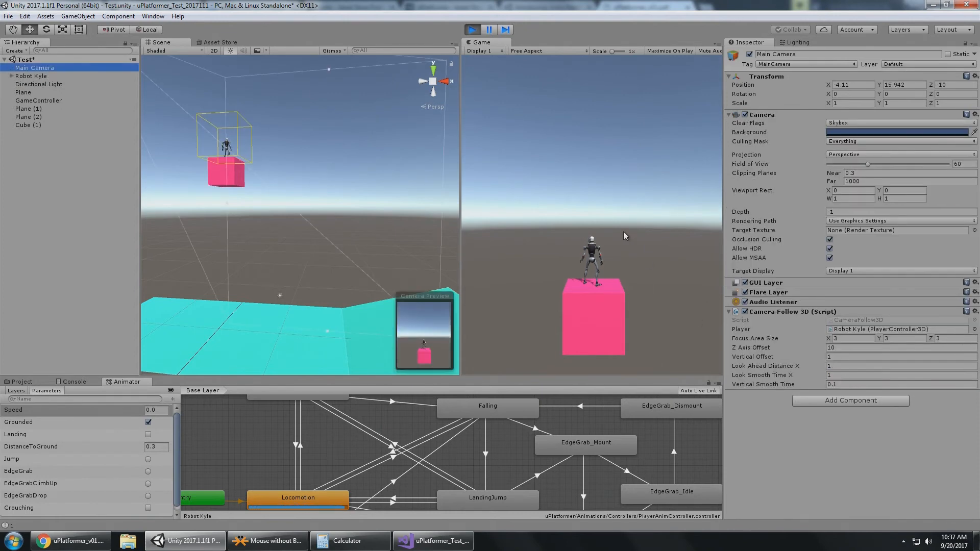
left_click(623, 232)
key("d")
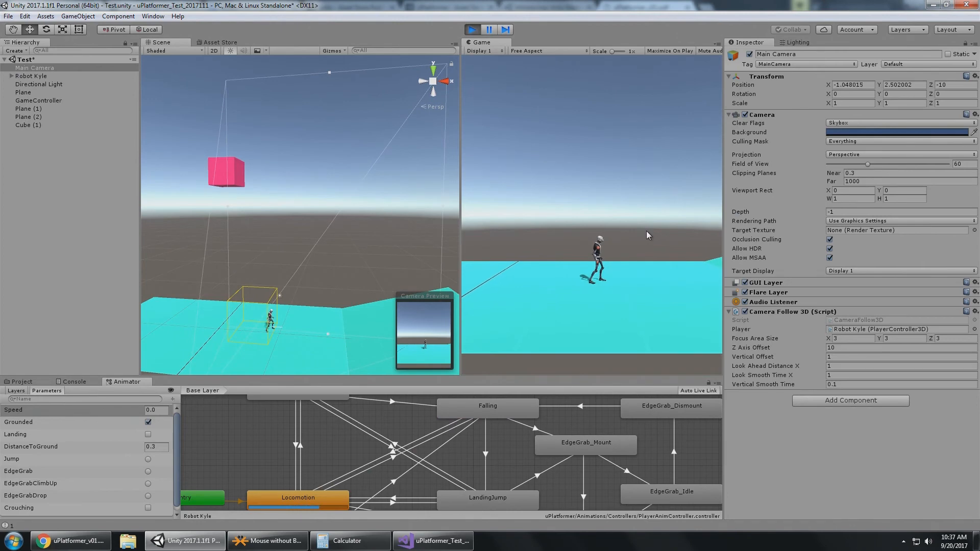
left_click(473, 29)
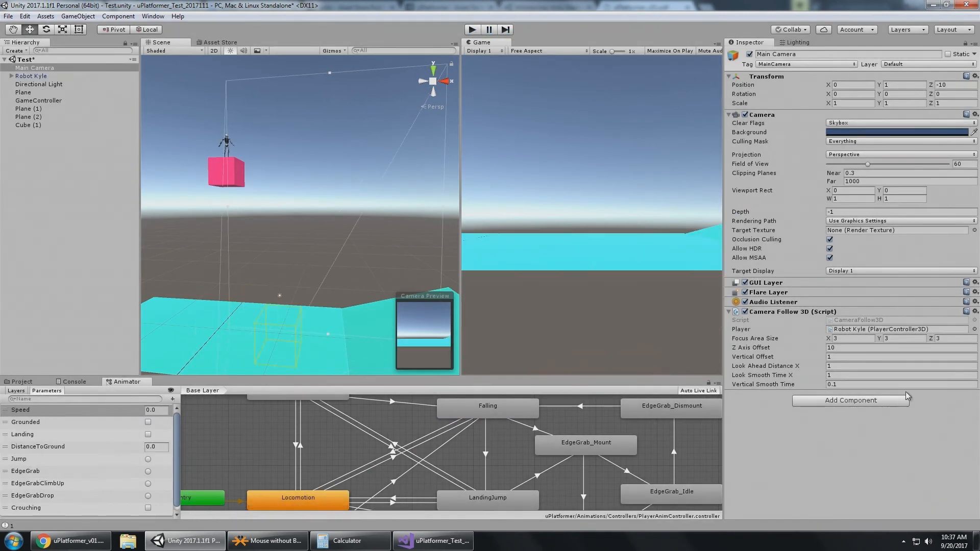
- Try a Vertical Smooth Time of 0.5 in a playtest of the robot's drop from the raised cube
left_click(873, 385)
left_click(564, 65)
left_click(475, 30)
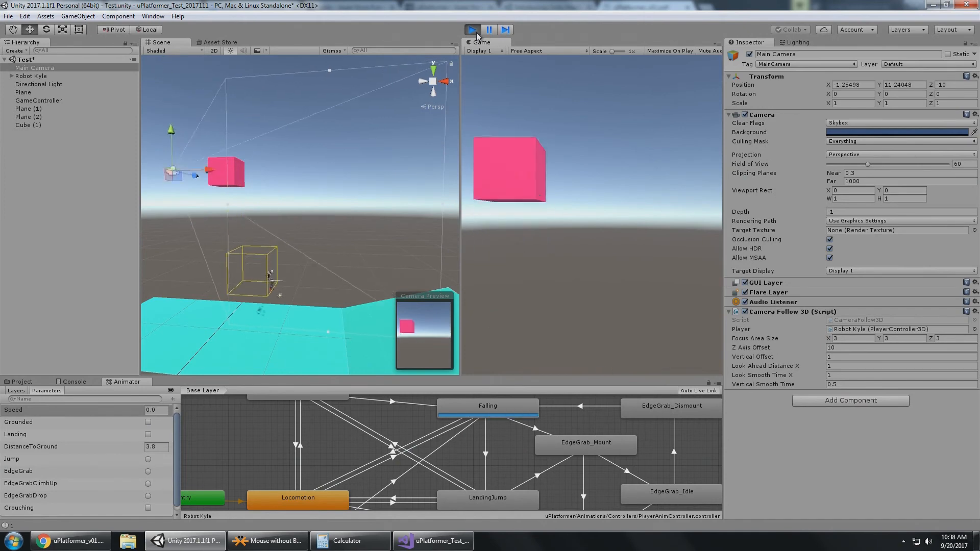
left_click(475, 31)
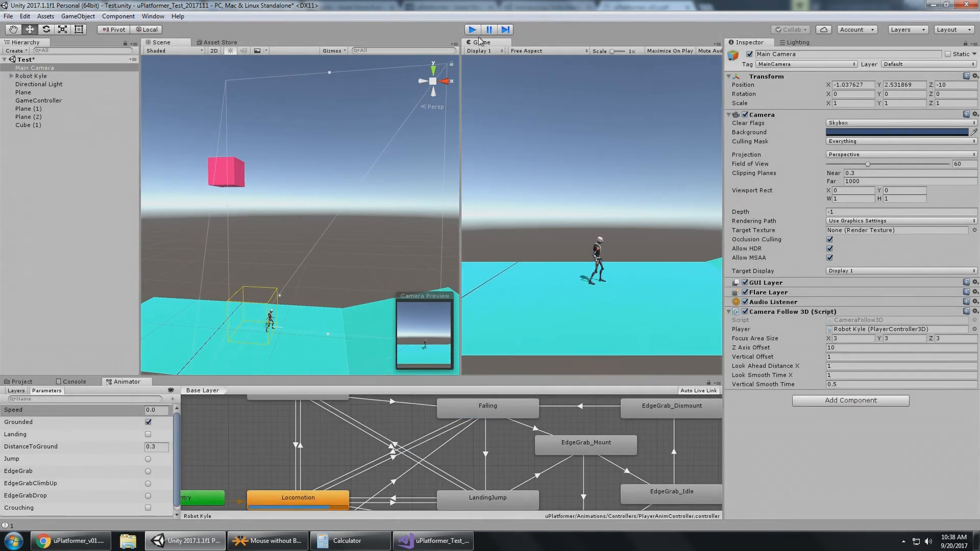
- Set Vertical Smooth Time to 0.3, playtest the robot's drop from the raised cube, and stop the playtest
left_click(868, 385)
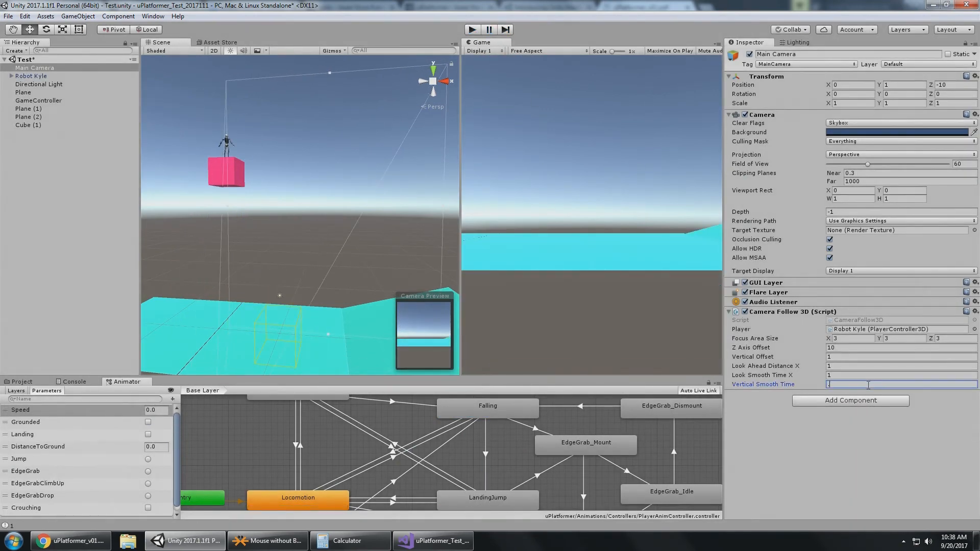
left_click(474, 30)
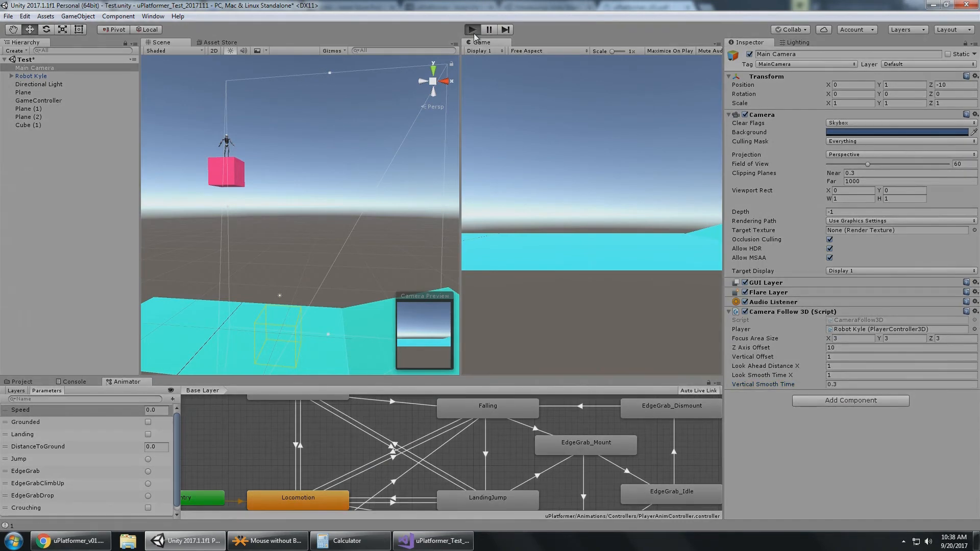
key("Right")
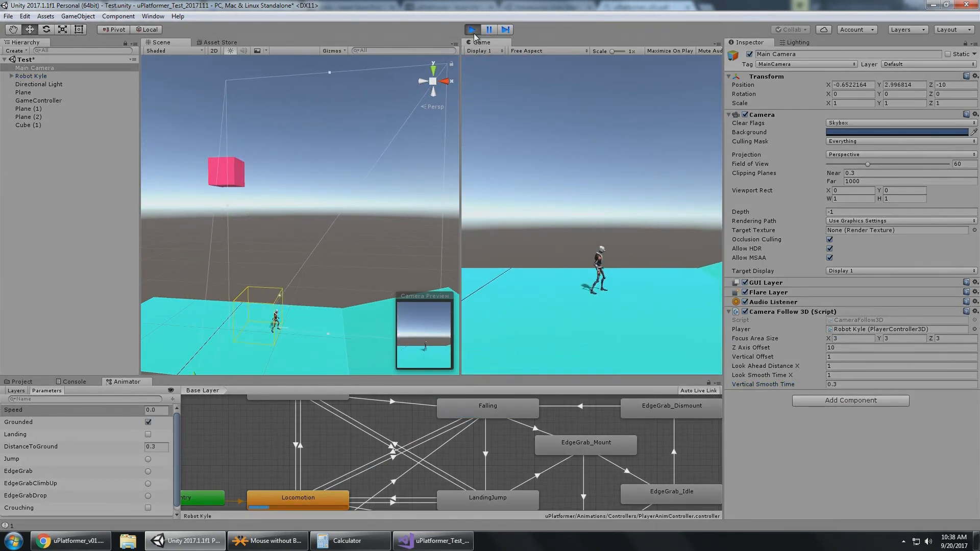
left_click(473, 33)
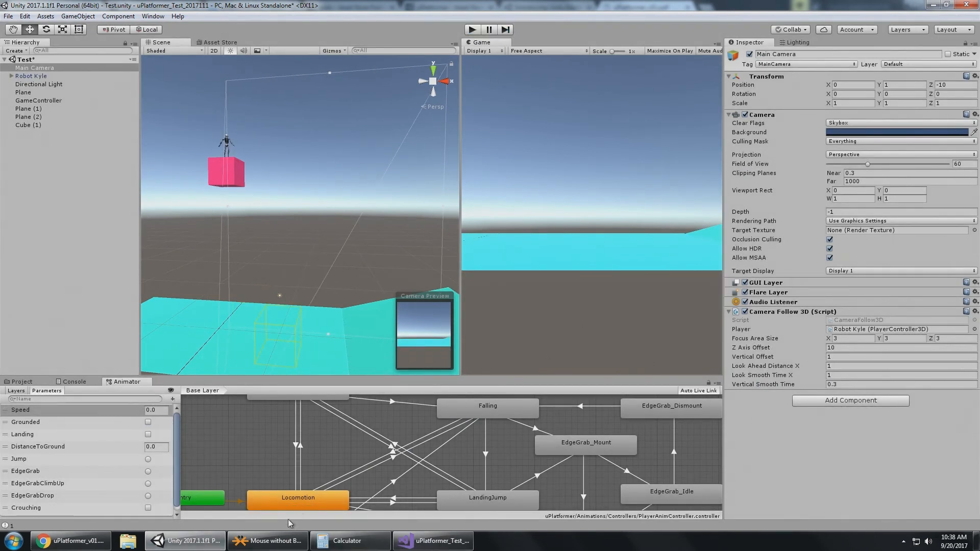
- Look at the Input System section of the uPlatformer PDF in Chrome and return to Unity
left_click(70, 541)
scroll(410, 291, "down", 3)
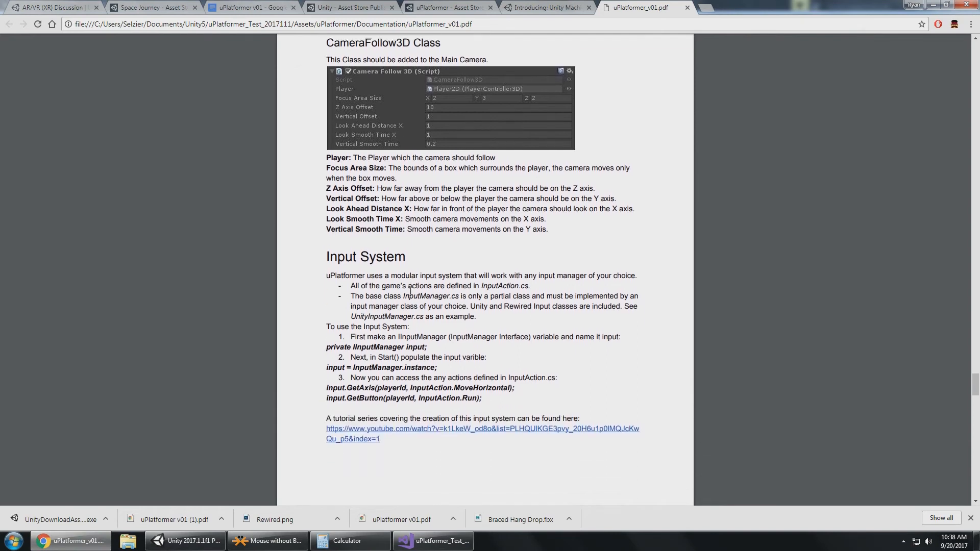
scroll(411, 292, "down", 3)
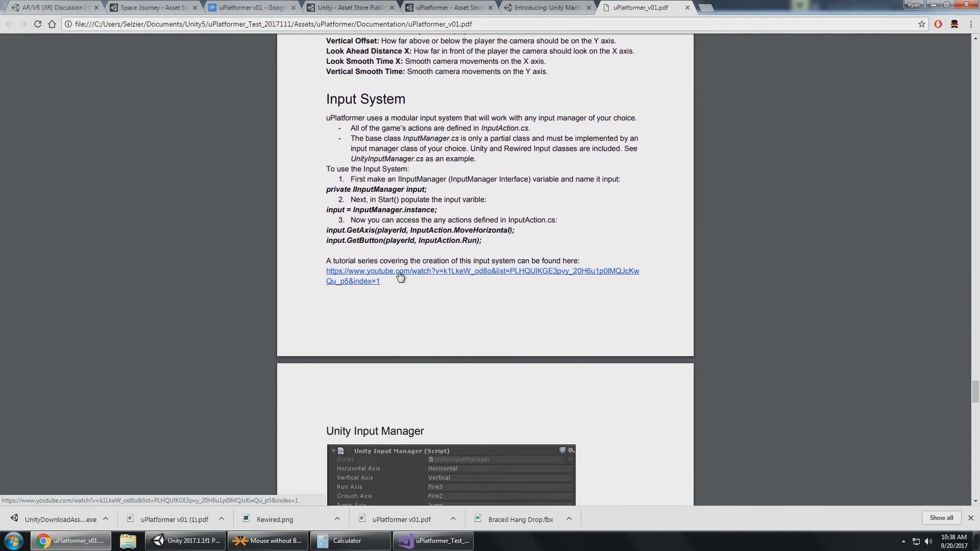
key("alt+Tab")
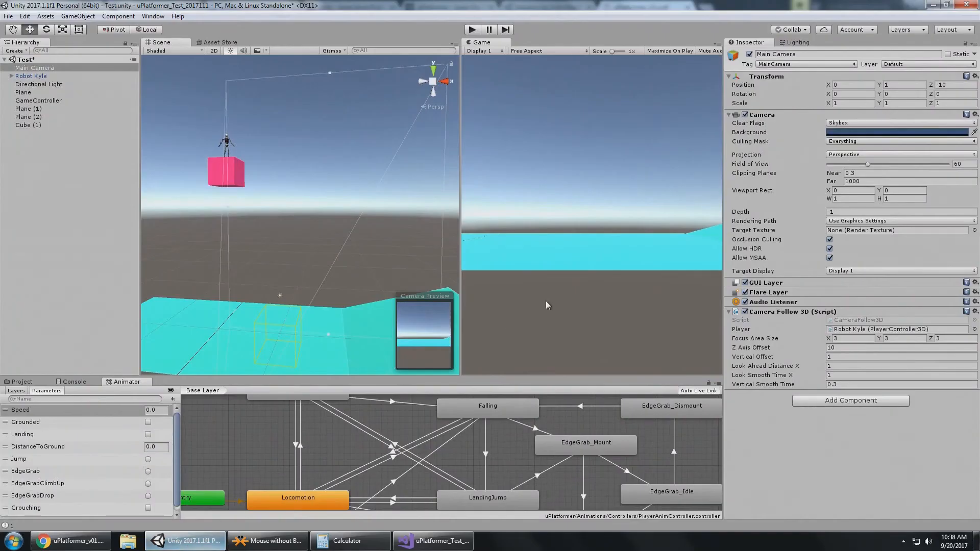
- Move Robot Kyle from the raised cube down onto the cyan platform at X -2.23, Y 0.22, Z 0
left_click(126, 157)
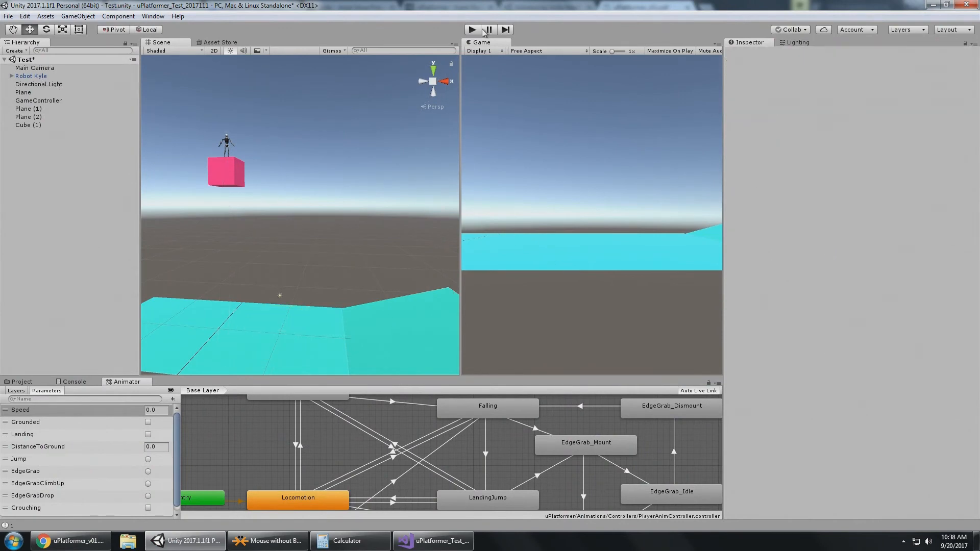
left_click(42, 68)
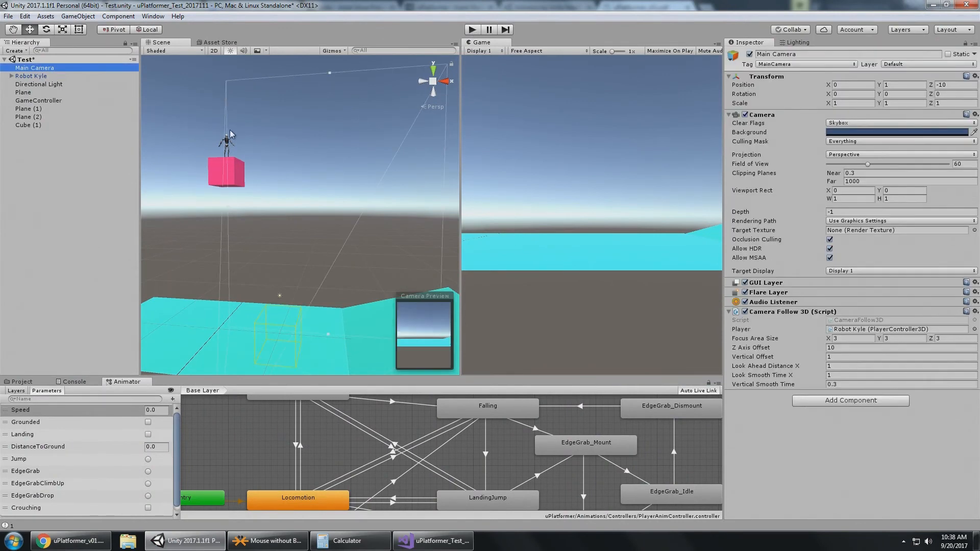
left_click(38, 75)
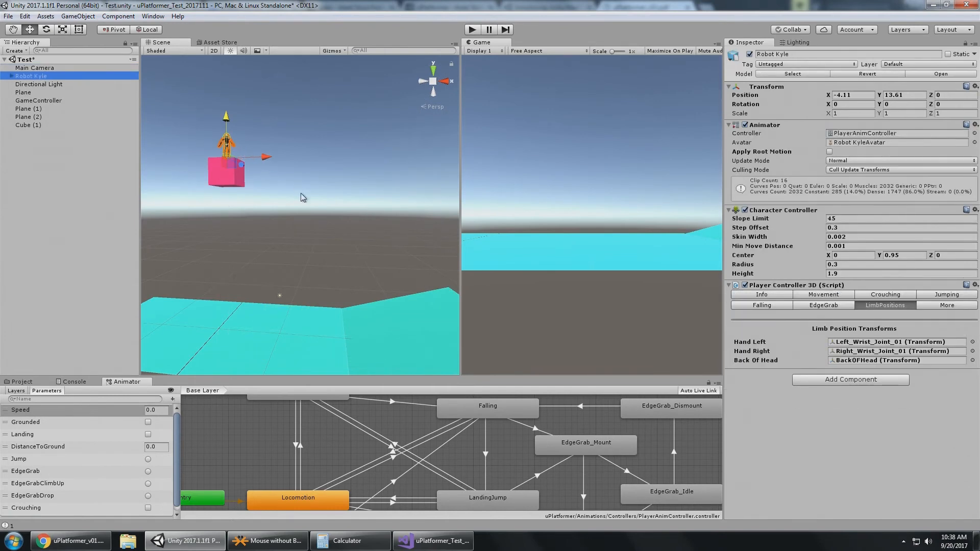
left_click_drag(301, 194, 283, 302, "alt")
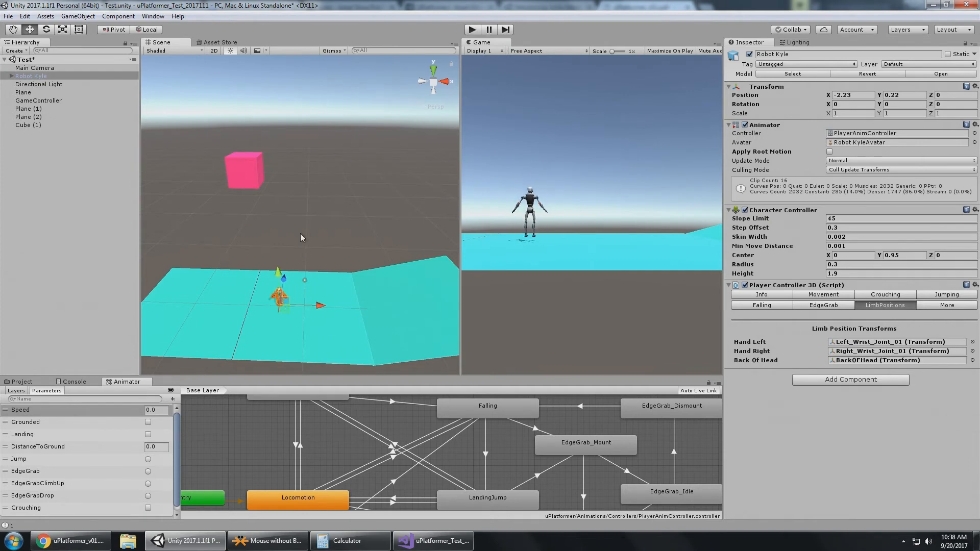
- Playtest the scene by walking the robot along the platform, and stop the playtest
left_click(470, 30)
key("d")
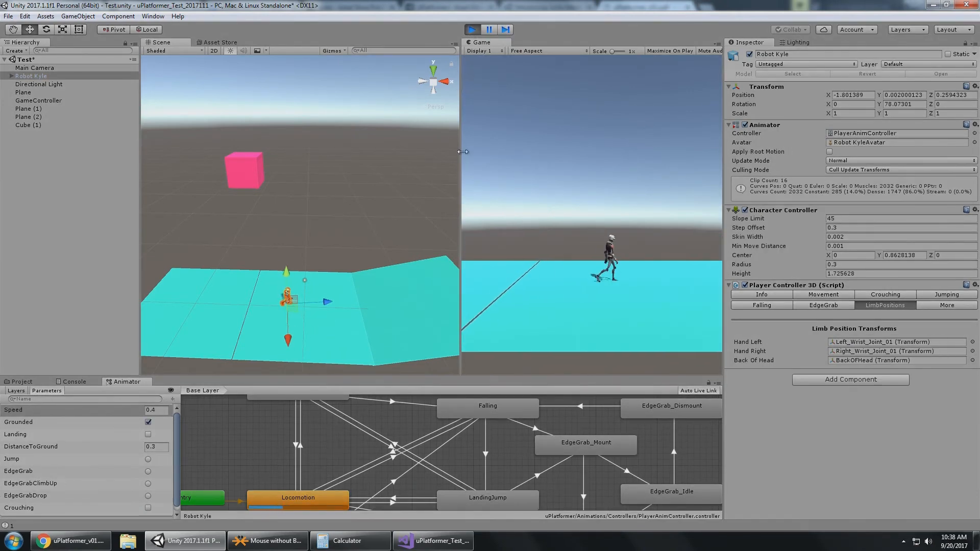
left_click(472, 29)
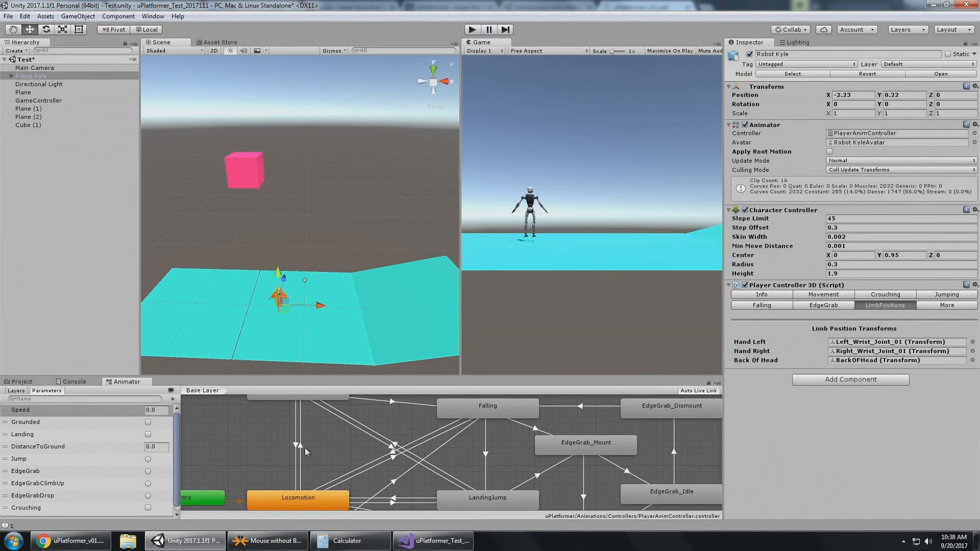
left_click(128, 541)
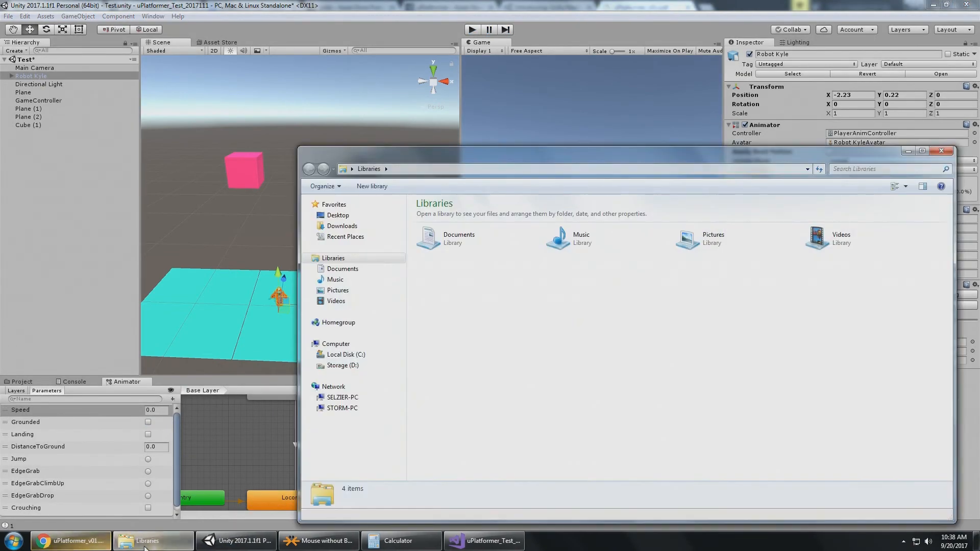
right_click(142, 543)
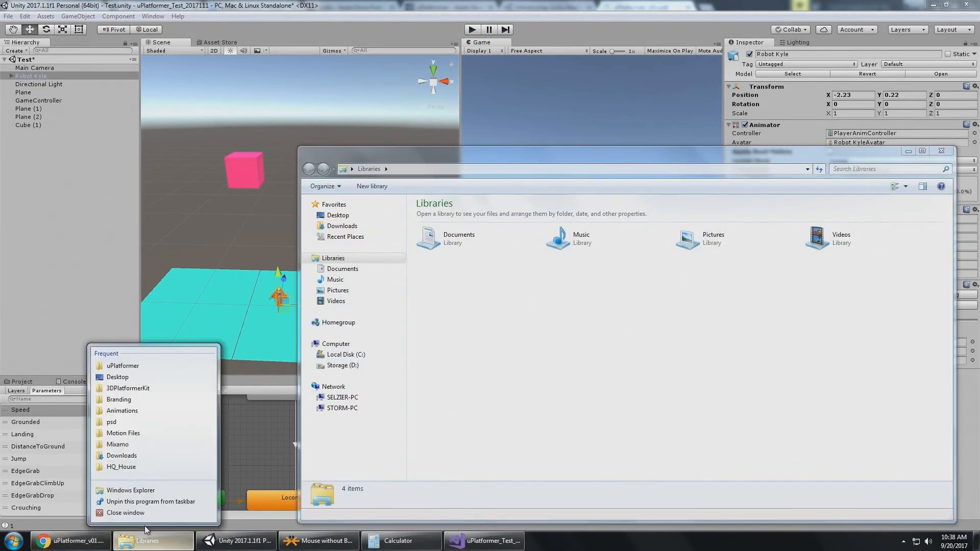
left_click(137, 513)
- Switch to the uPlatformer PDF in Chrome and read the Input System section, highlighting the mentions of InputManager.cs and UnityInputManager.cs
left_click(84, 543)
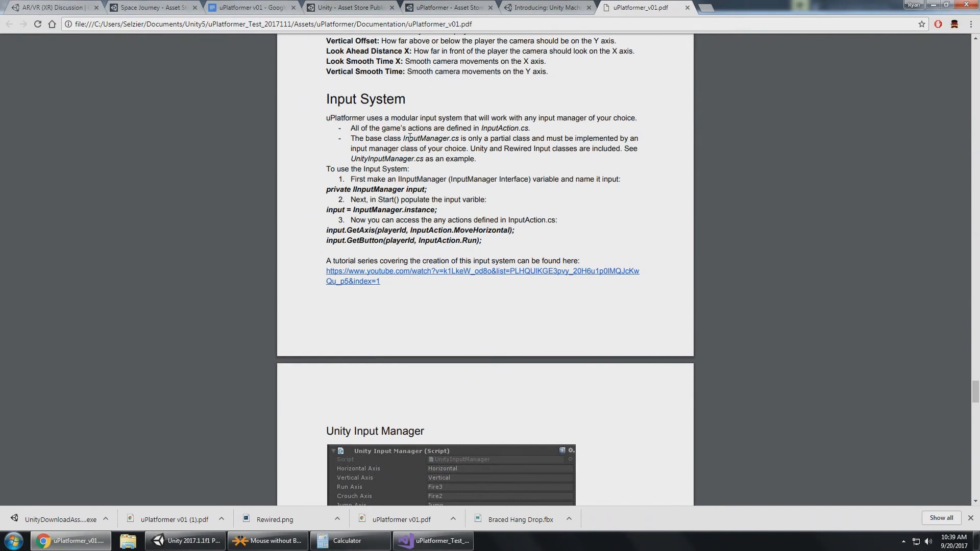
left_click_drag(421, 141, 463, 140)
left_click_drag(351, 159, 421, 159)
scroll(412, 196, "down", 2)
scroll(413, 199, "up", 2)
left_click(415, 206)
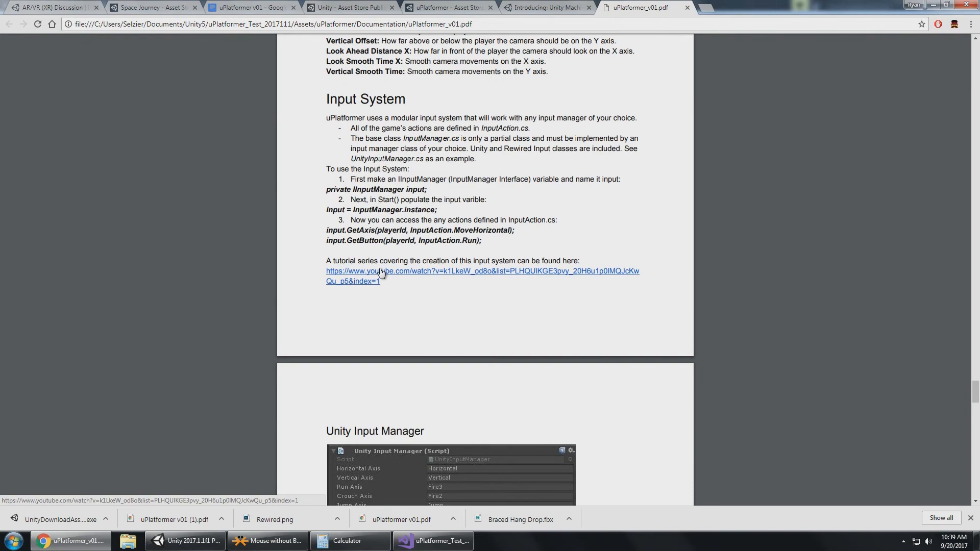
- Switch back to Unity and rename the GameController object as InputSystem
left_click(189, 540)
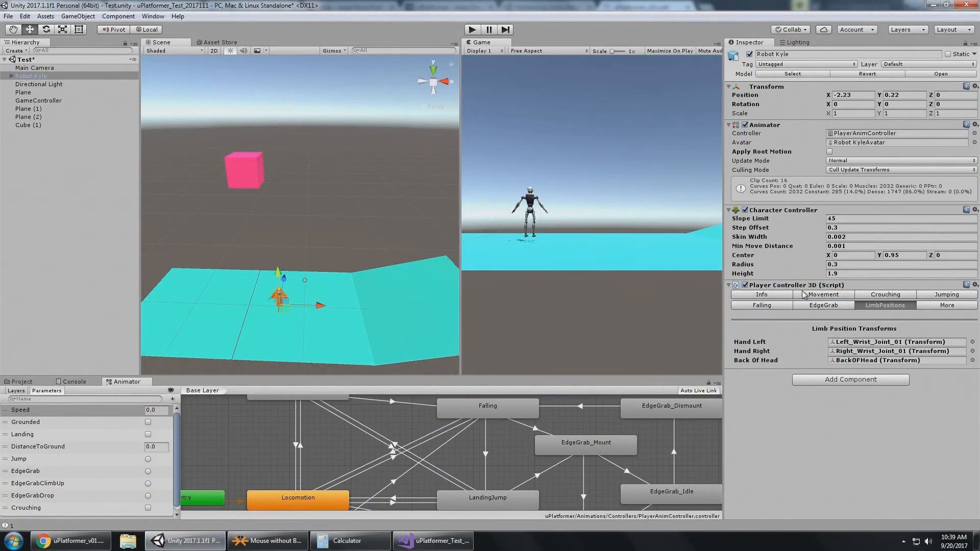
left_click(34, 108)
left_click(34, 103)
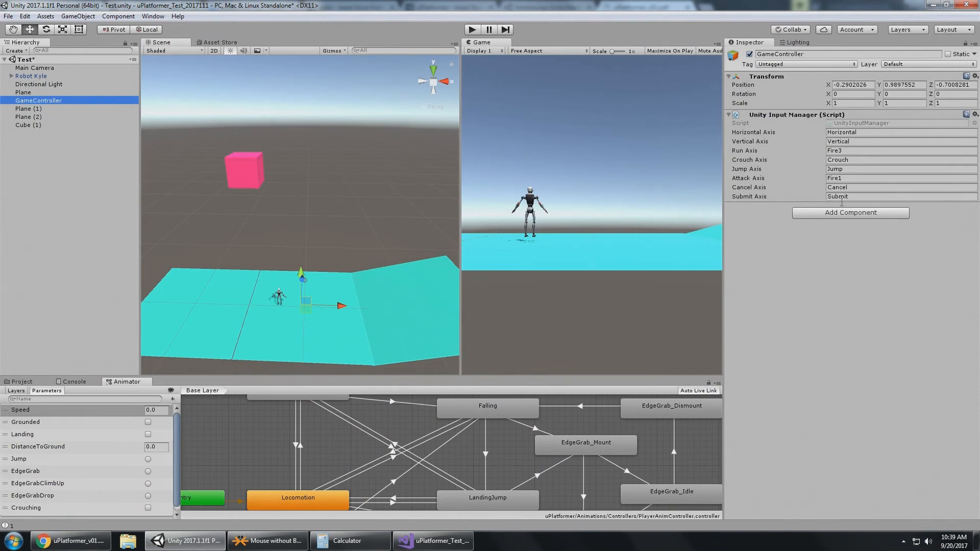
left_click(58, 102)
key("BackSpace")
type("Input")
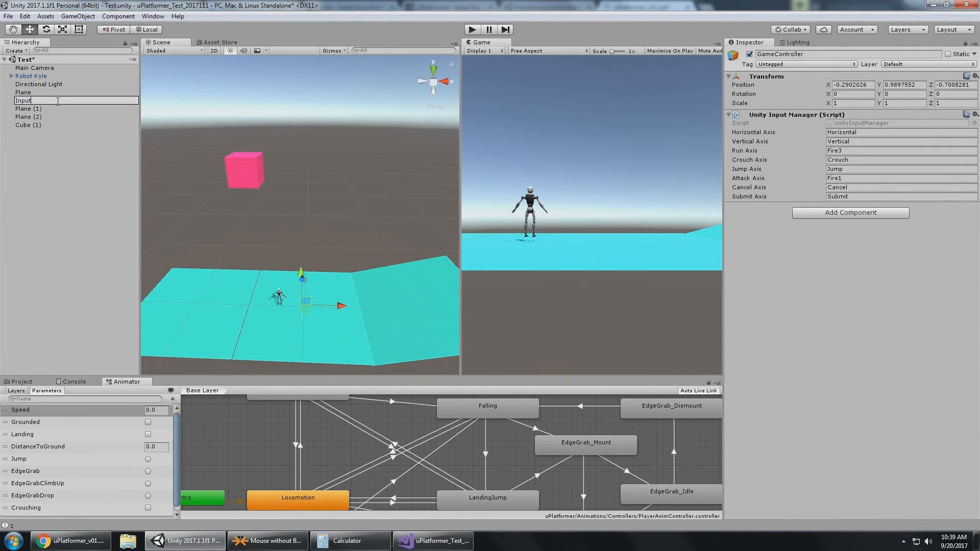
type("System")
key("Return")
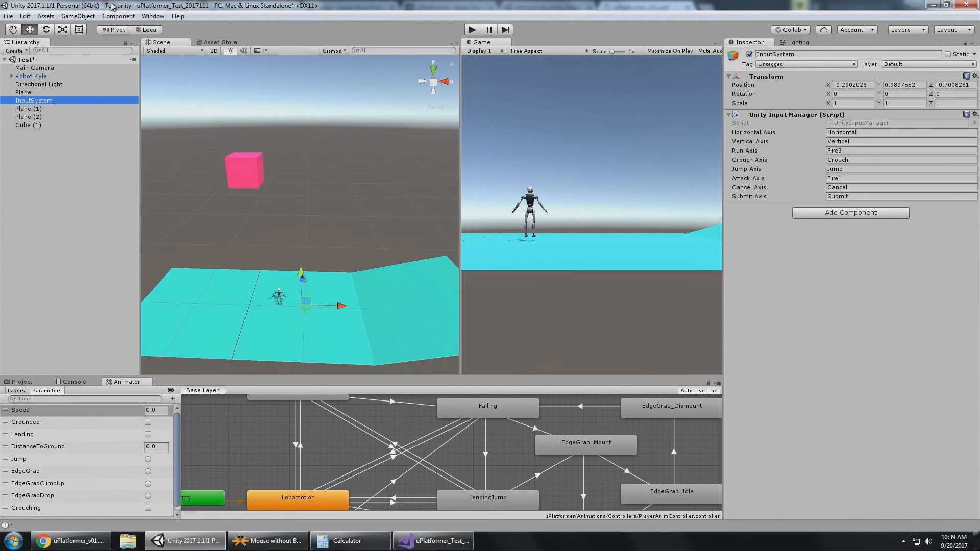
- Look up the project's Input settings and examine the Jump, Crouch and Run axis names on the InputSystem object
left_click(24, 17)
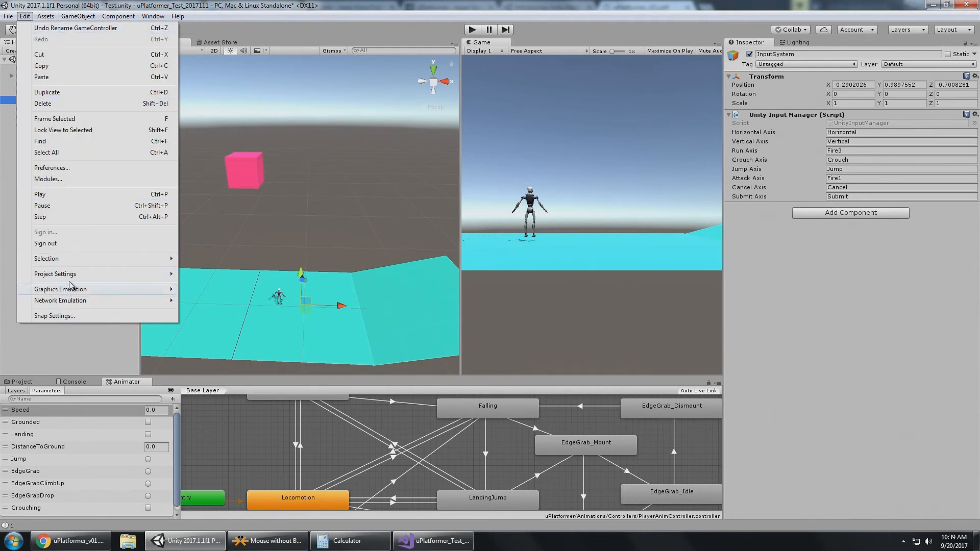
mouse_move(102, 274)
left_click(216, 274)
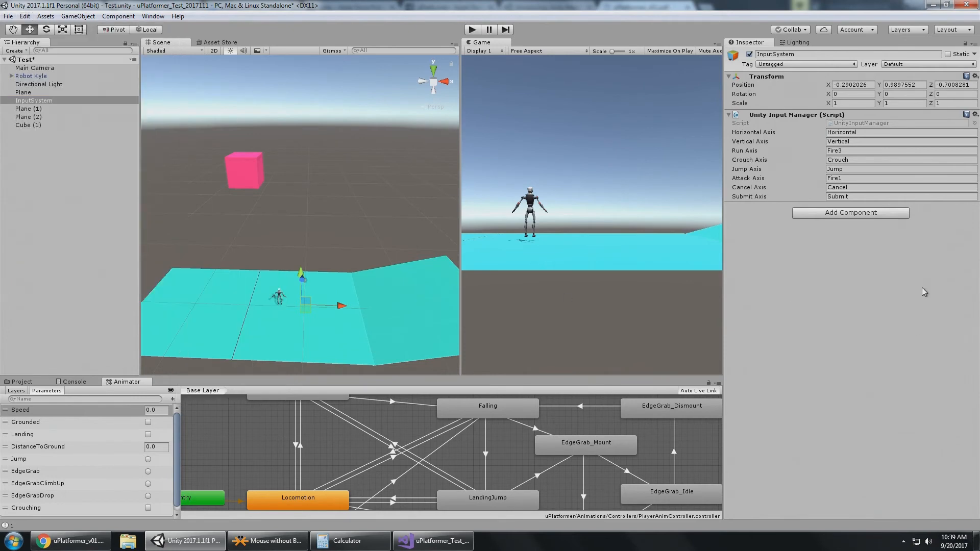
left_click(858, 171)
left_click(861, 159)
left_click(855, 150)
- Open the project's Input settings, collapse the Crouch axis, and set the axes size to 20
left_click(25, 16)
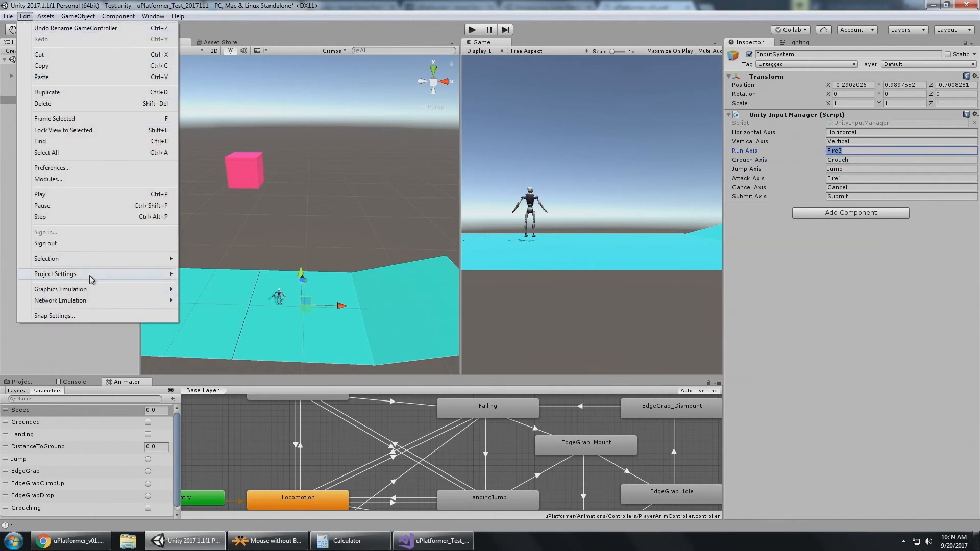
mouse_move(90, 278)
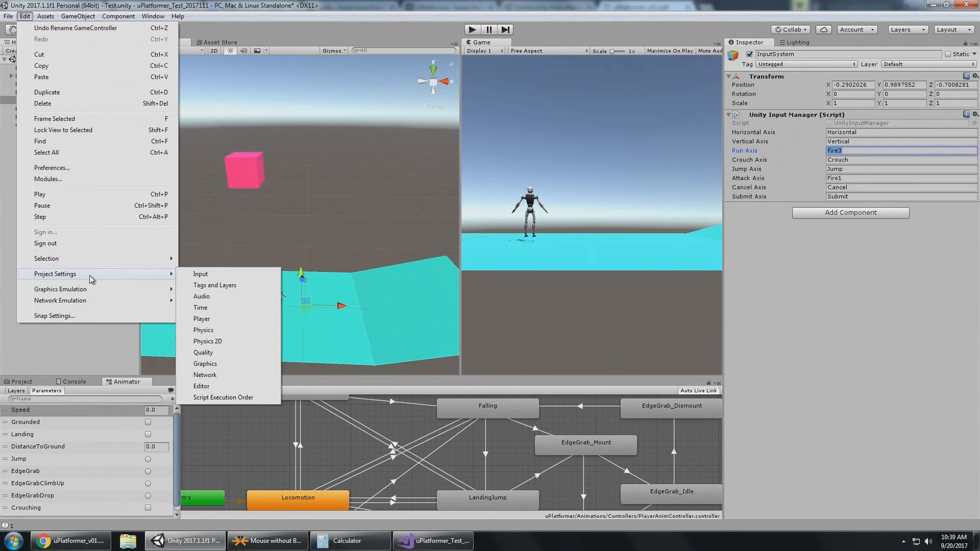
left_click(234, 277)
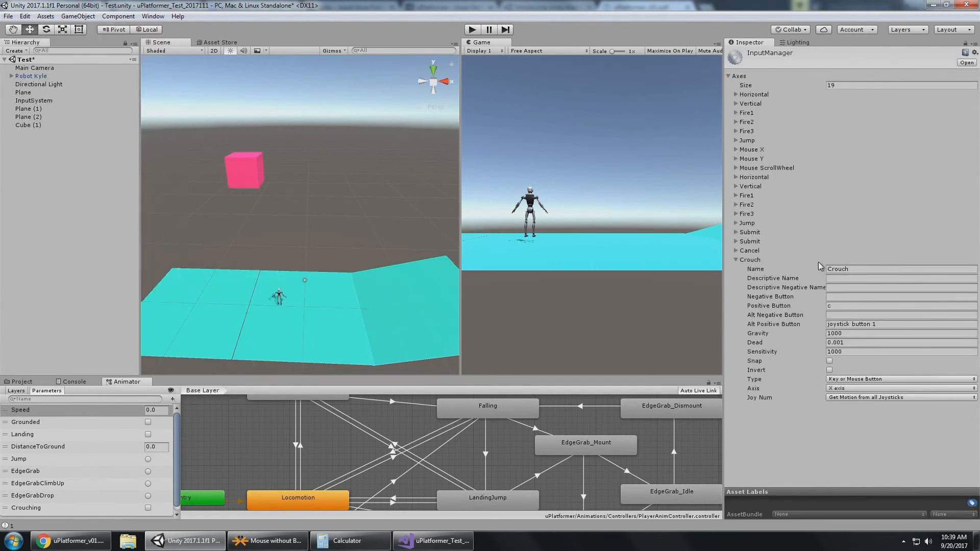
left_click(736, 260)
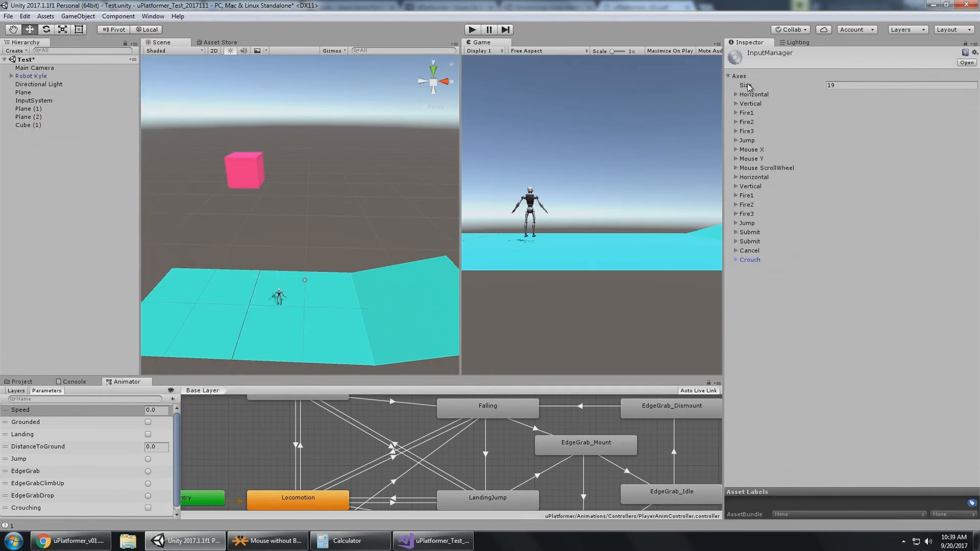
left_click(850, 87)
key("Tab")
- Expand the added input axis, name it Run, and set its positive button to r
left_click(740, 268)
left_click(857, 278)
type("Ru")
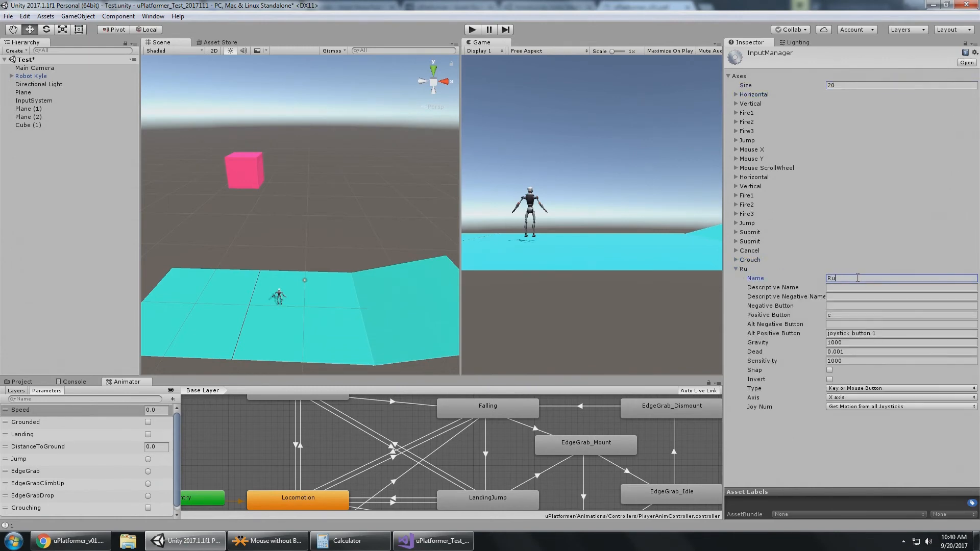
type("n")
key("Tab")
left_click(853, 314)
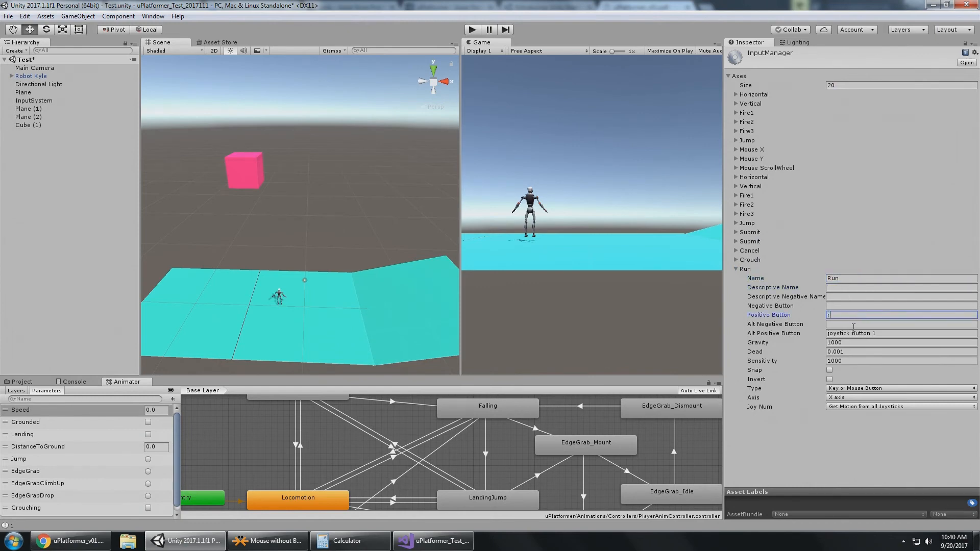
left_click(853, 325)
left_click(883, 456)
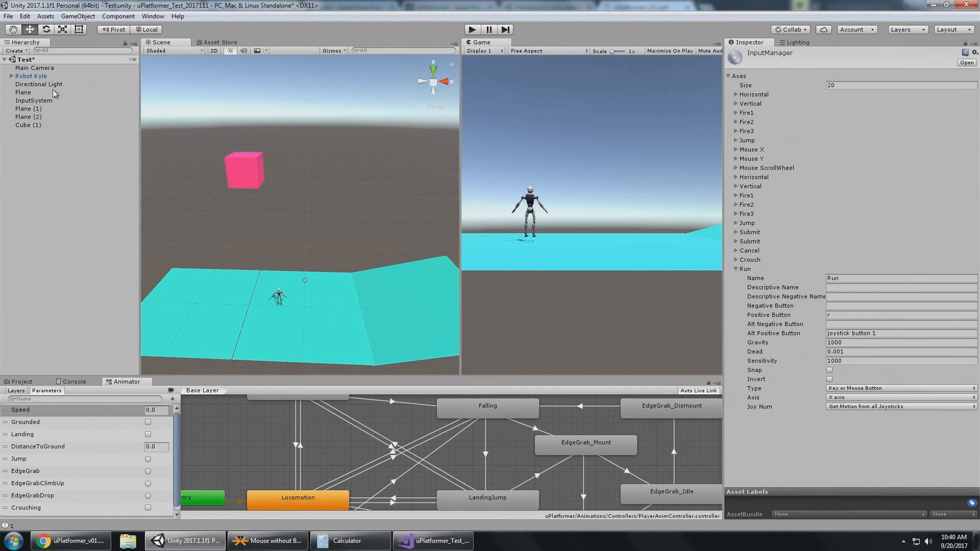
- Set the Run Axis of InputSystem's Unity Input Manager to Run
left_click(31, 76)
left_click(36, 100)
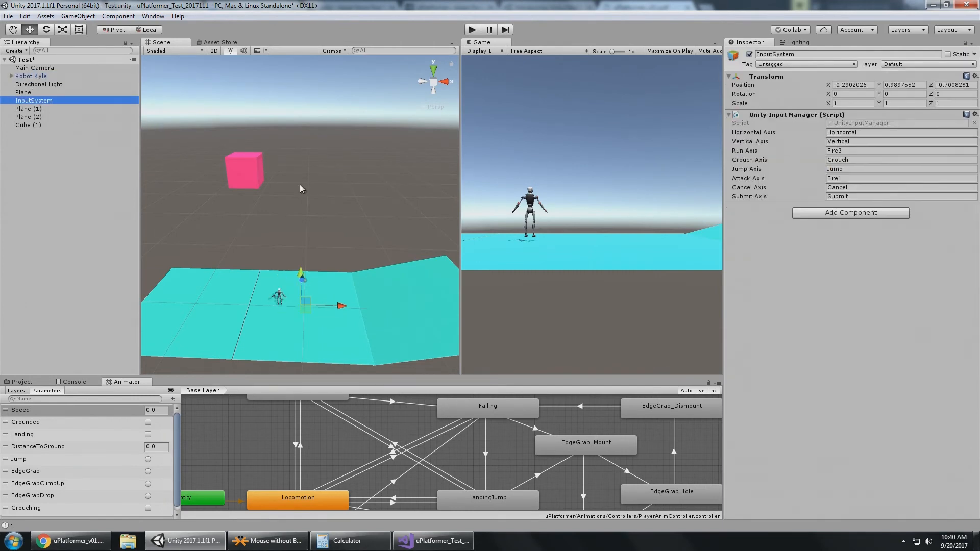
left_click(861, 151)
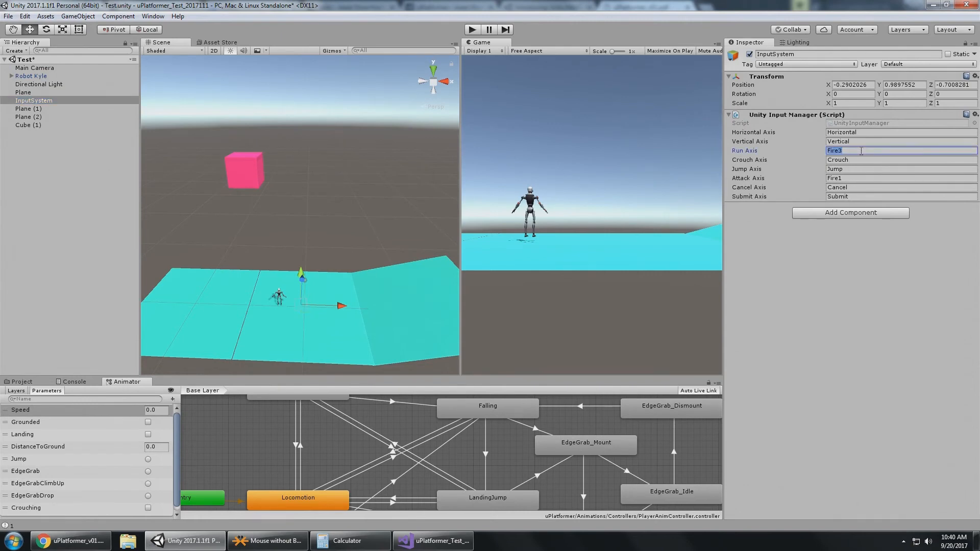
type("Run")
key("Return")
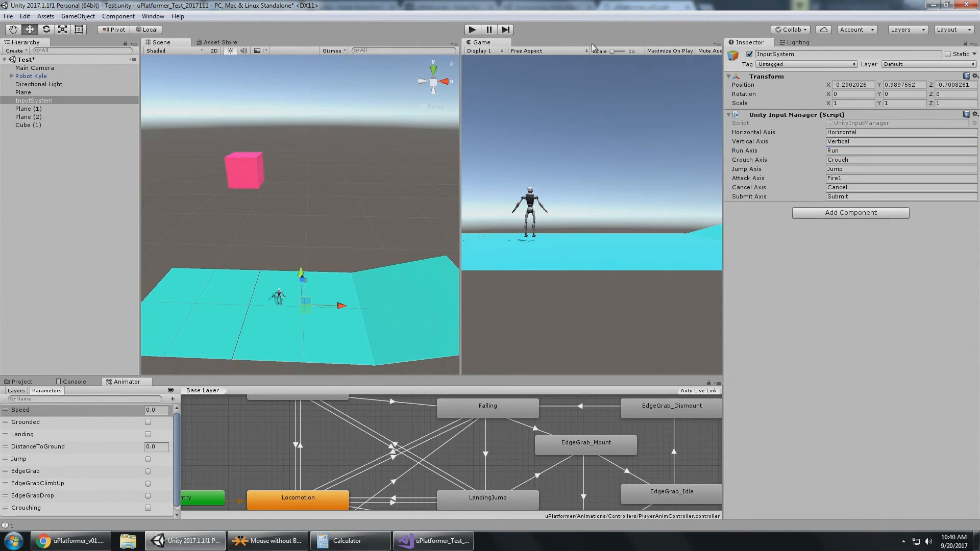
- Playtest the new Run input by moving the robot in both directions across the platform, and stop the playtest
left_click(473, 29)
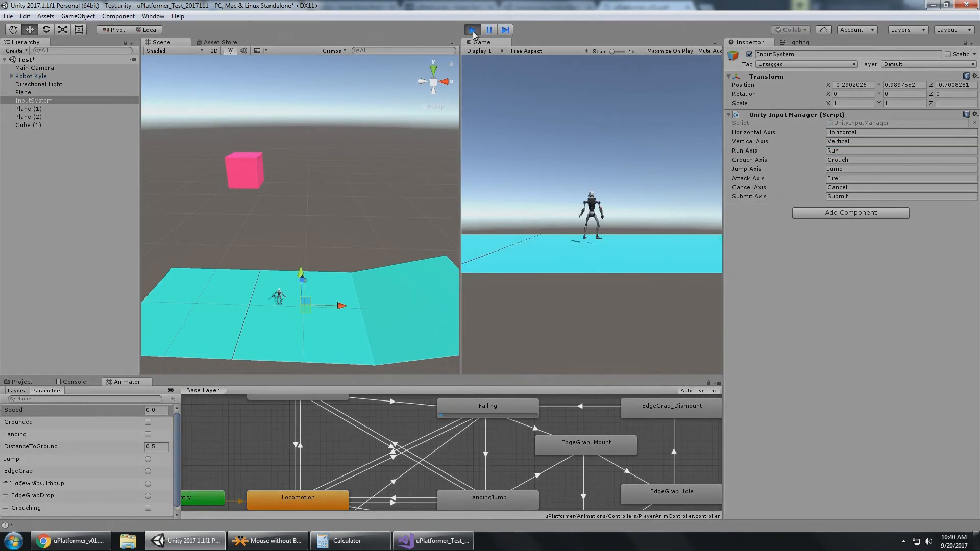
key("d")
key("shift+a")
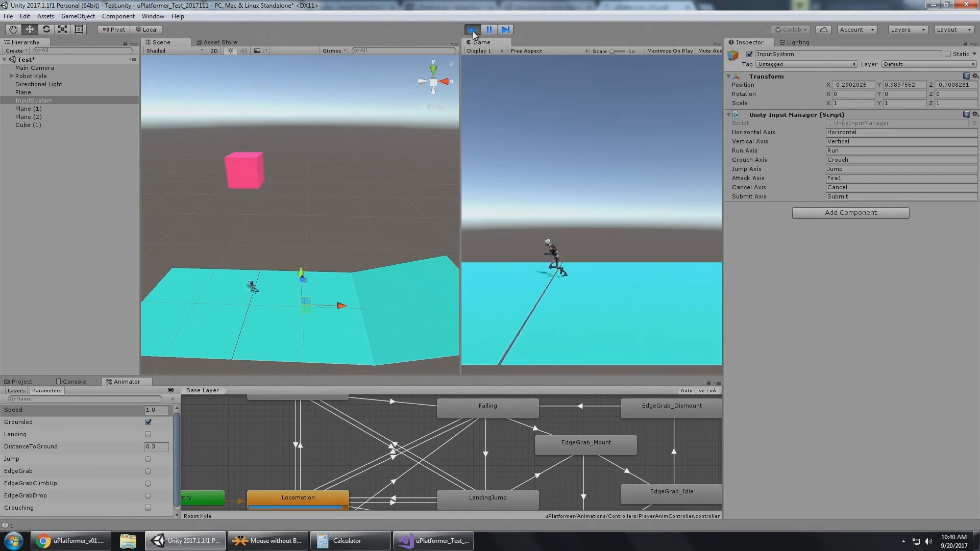
key("shift+d")
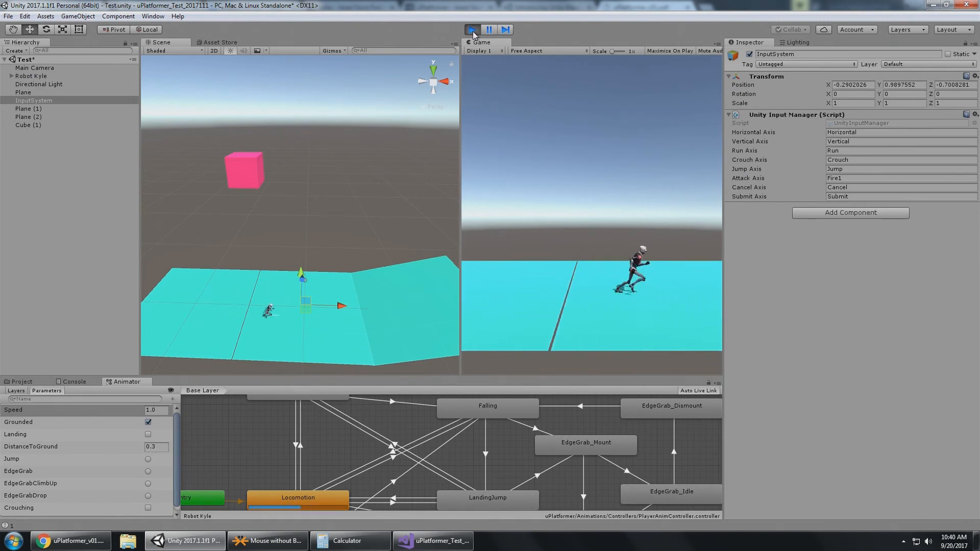
left_click(472, 29)
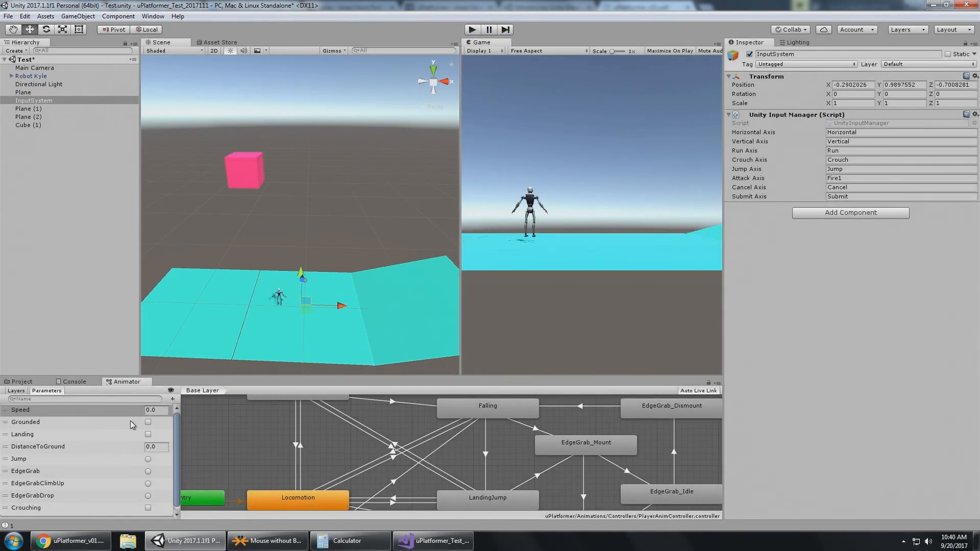
- Show the scripts in the project's uPlatformer Scripts Input folder
left_click(23, 382)
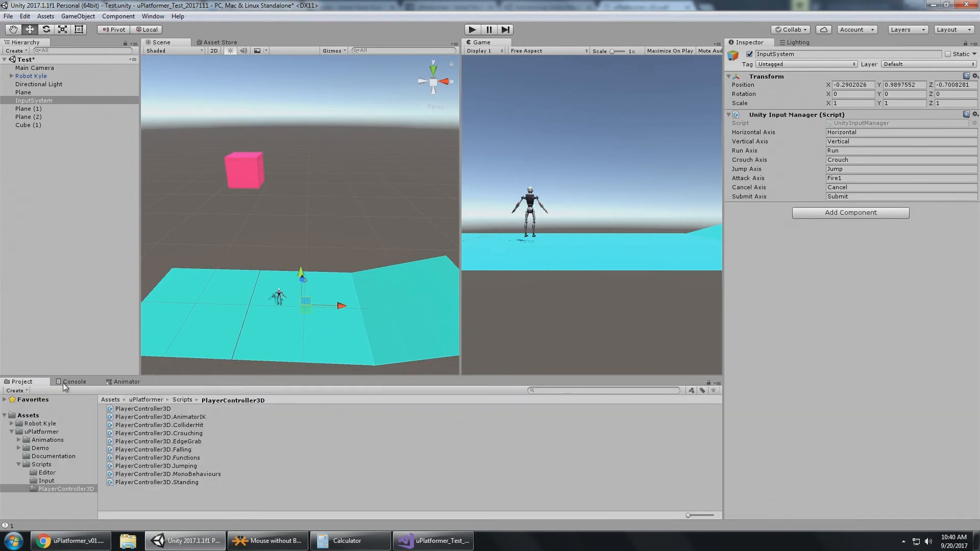
left_click(47, 473)
left_click(47, 481)
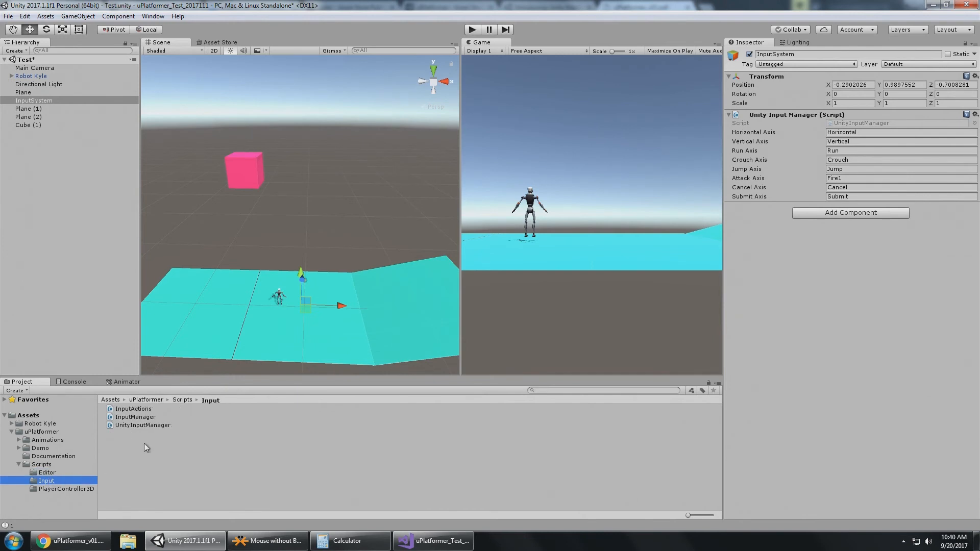
- Open the InputActions script, add Prone after Submit in the InputAction enum, and save the file
double_click(133, 409)
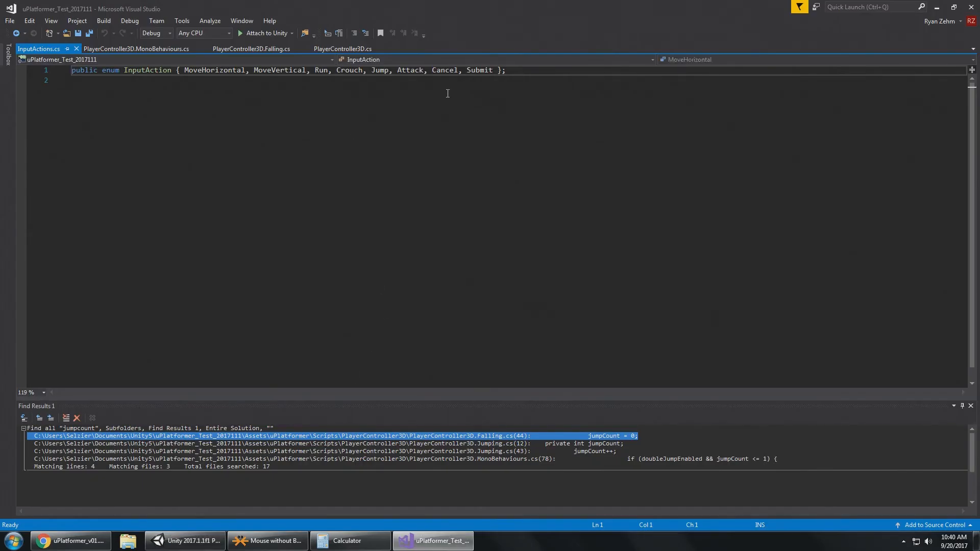
left_click(494, 71)
type(", Prone")
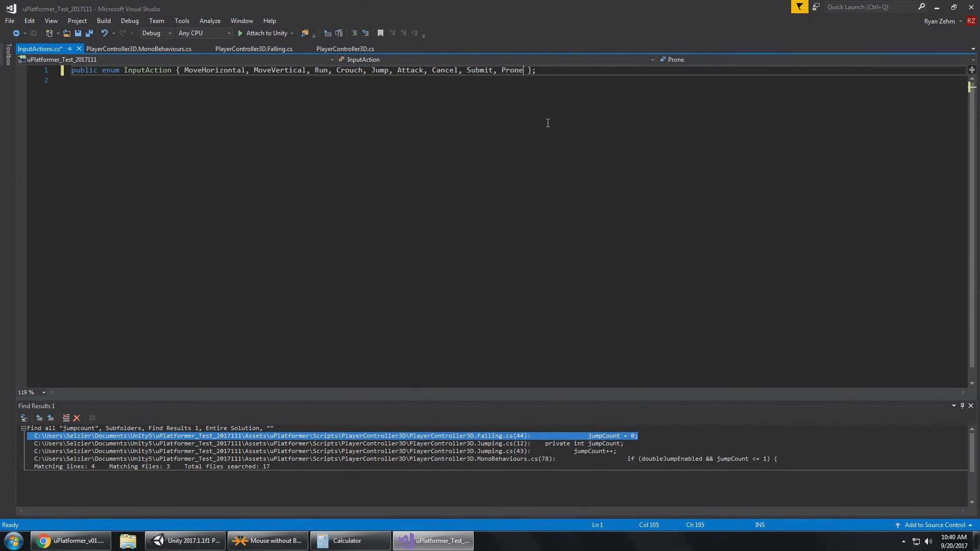
key("ctrl+s")
key("Down")
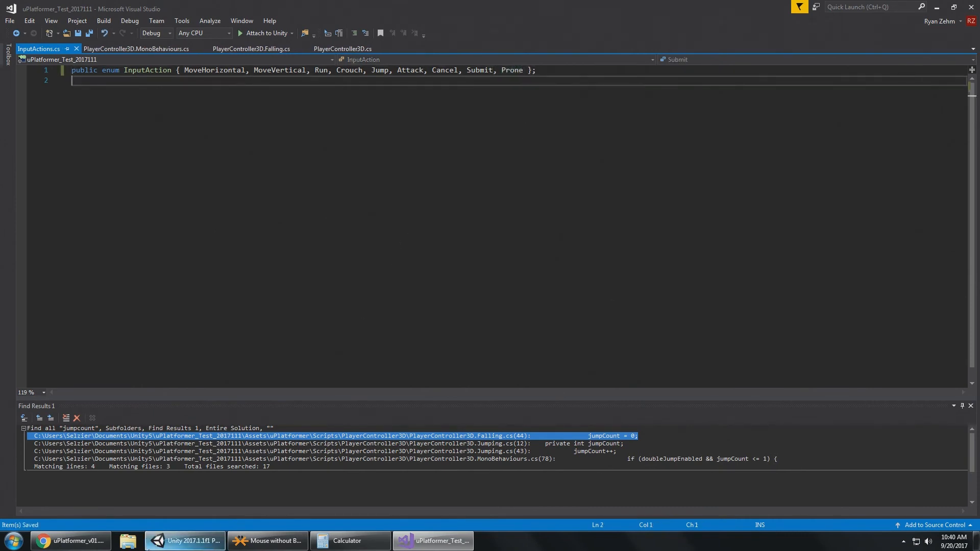
- From Unity's Input scripts folder, open the InputManager script and then the UnityInputManager script
left_click(185, 541)
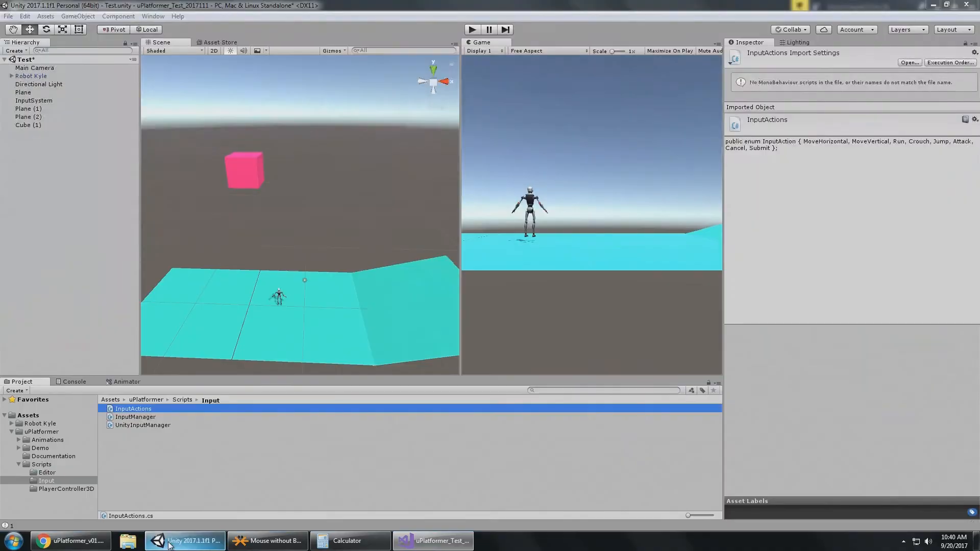
double_click(136, 418)
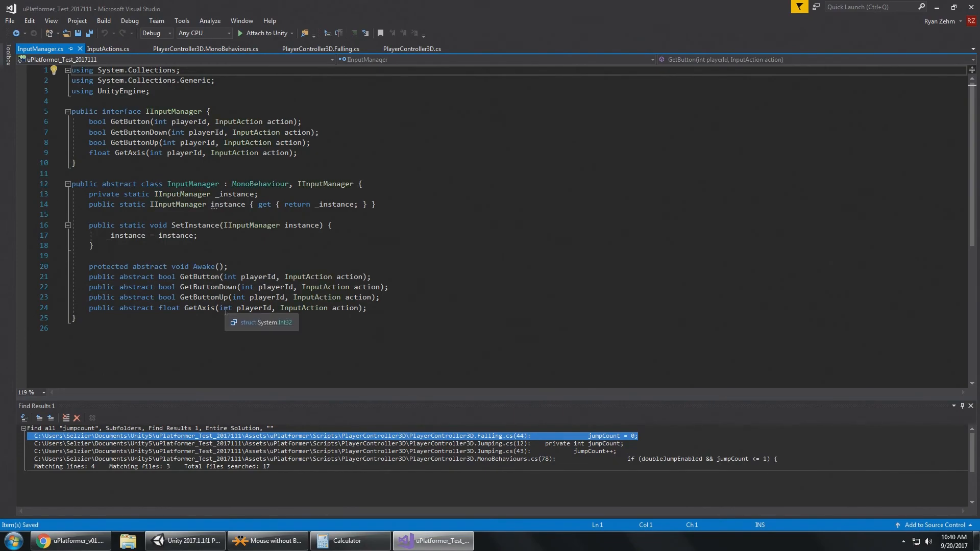
key("alt+Tab")
left_click(167, 422)
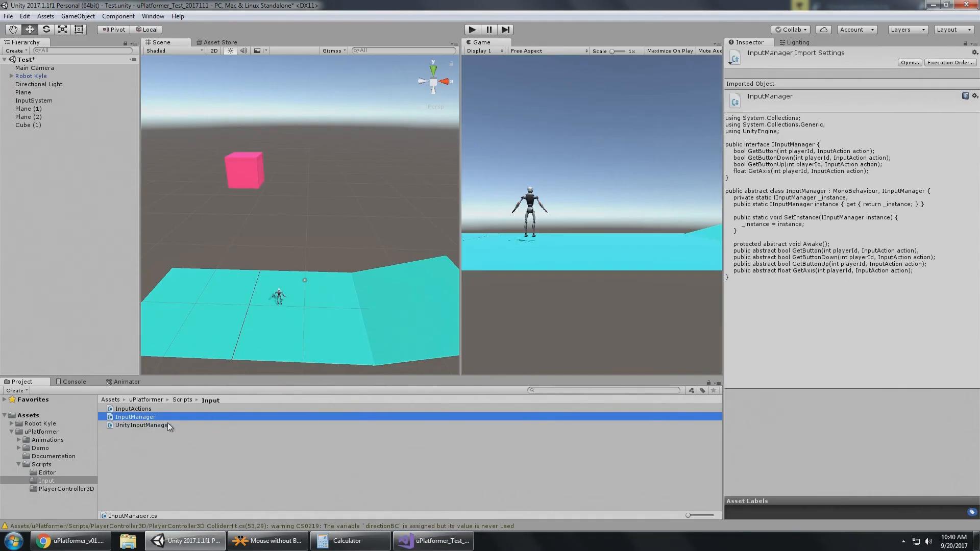
double_click(167, 422)
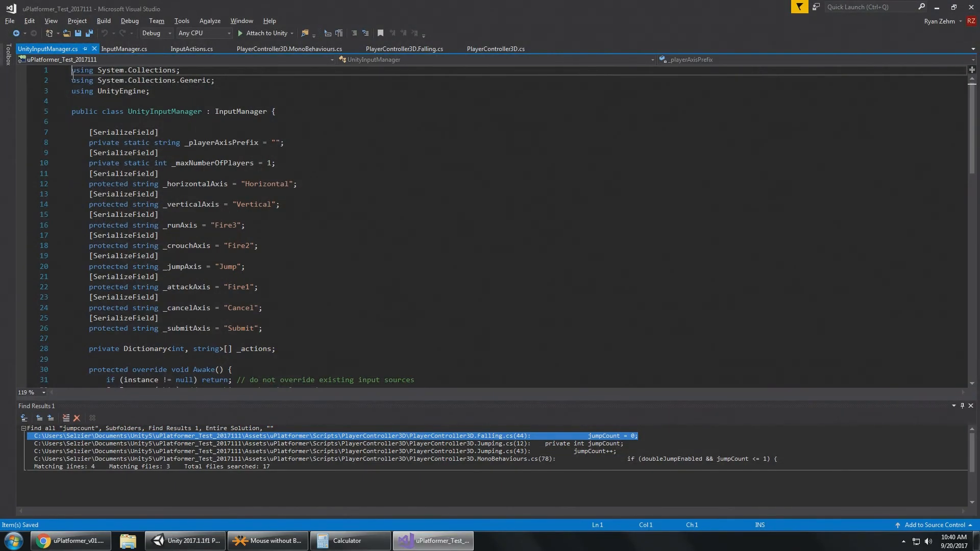
- Duplicate the serialized _submitAxis field declaration above the _actions dictionary in UnityInputManager
scroll(305, 286, "down", 2)
left_click(299, 267)
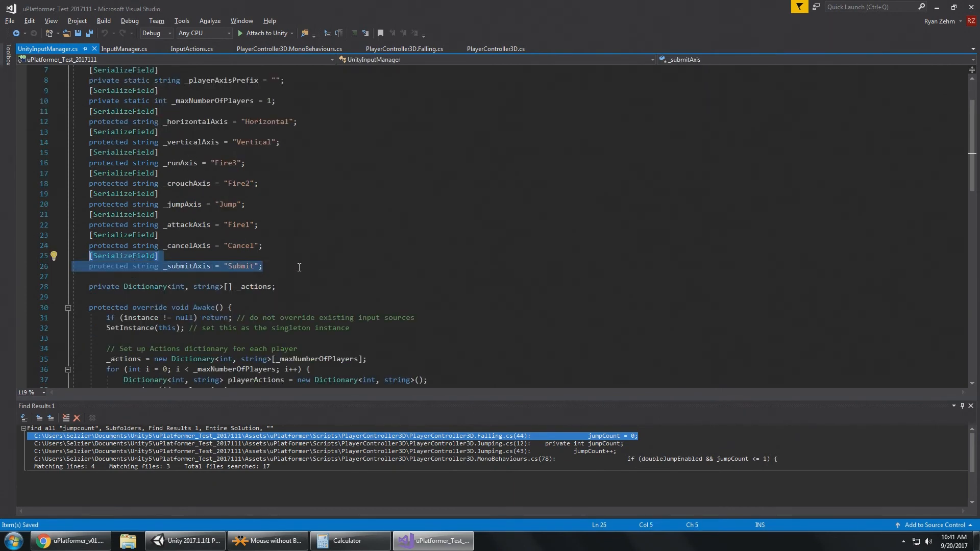
key("Down")
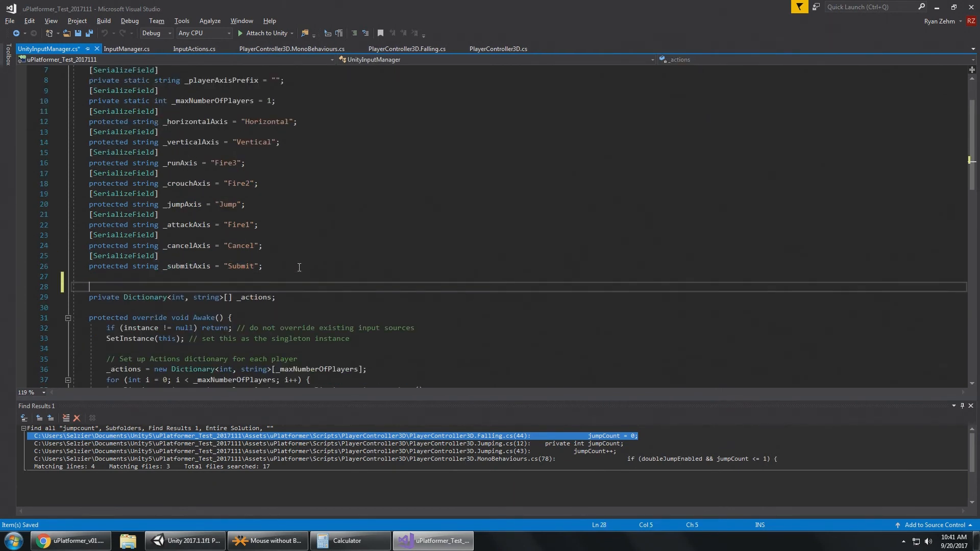
type("[SerializeField] protected string _submitAxis = \"Submit\";")
key("Return")
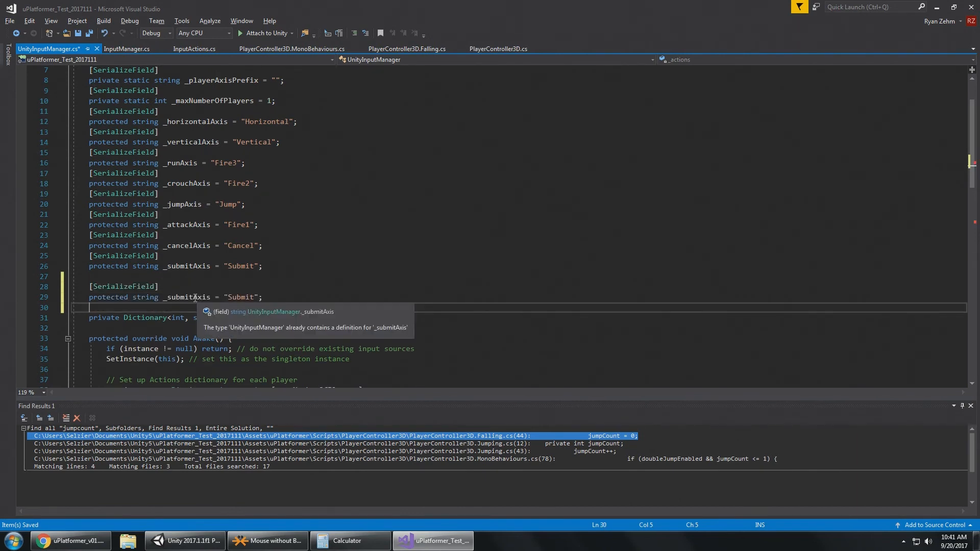
- Rename the duplicated field to _proneAxis
left_click(168, 297)
key("Delete")
key("Delete")
key("Delete")
key("Delete")
key("Delete")
key("Delete")
type("prone")
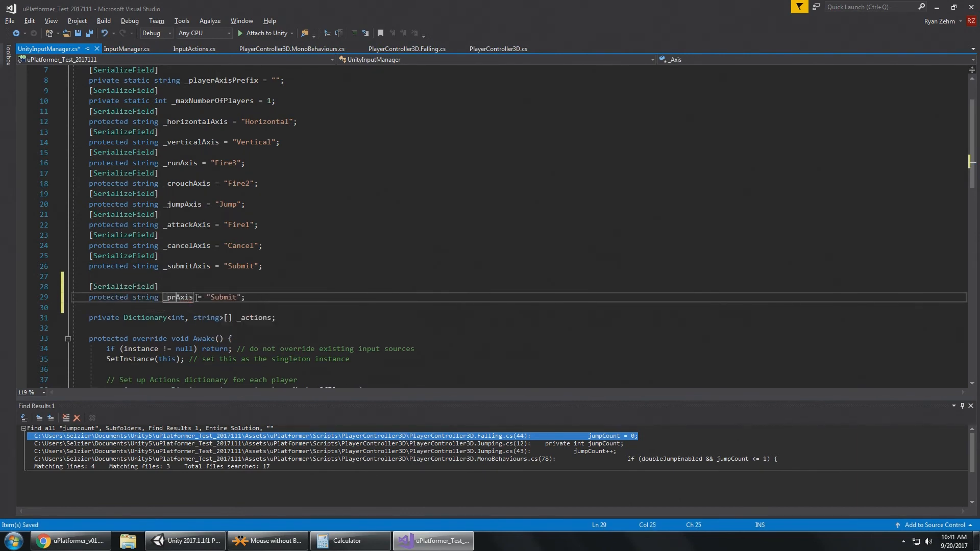
- Set the default string of _proneAxis to "Prone" and save the UnityInputManager script
left_click(250, 297)
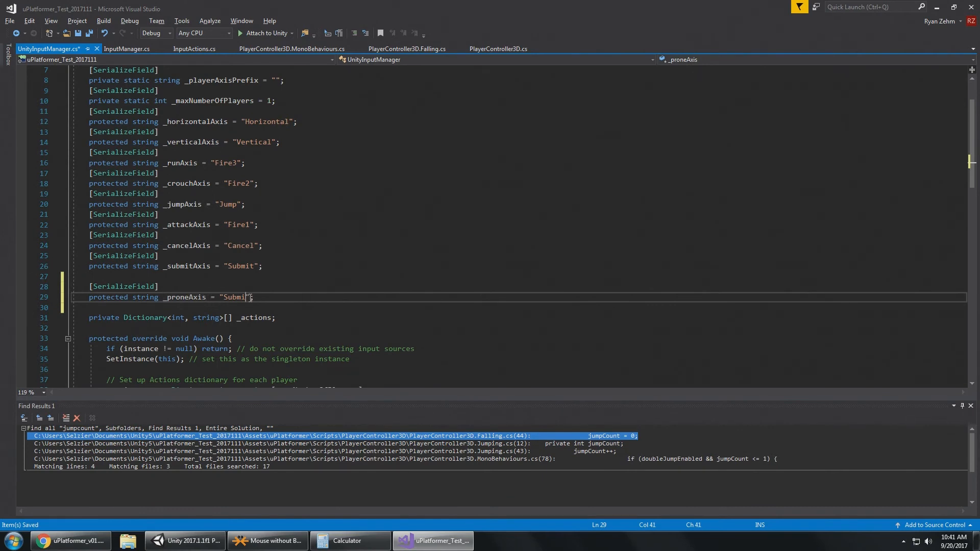
key("BackSpace")
key("BackSpace")
key("BackSpace")
key("BackSpace")
key("BackSpace")
key("BackSpace")
type("Prone")
key("shift+Left")
key("shift+Left")
key("shift+Left")
key("shift+Left")
key("shift+Left")
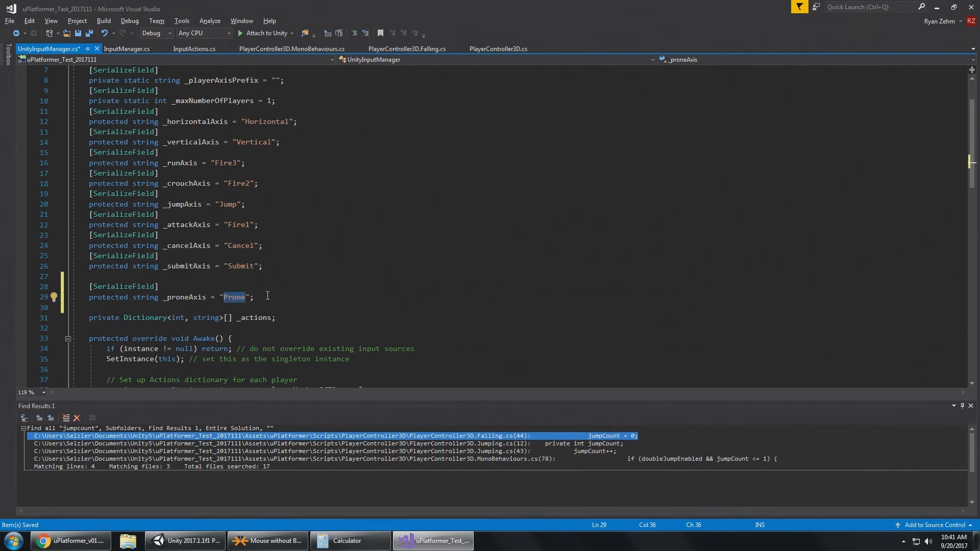
left_click(268, 297)
key("ctrl+s")
scroll(276, 296, "down", 1)
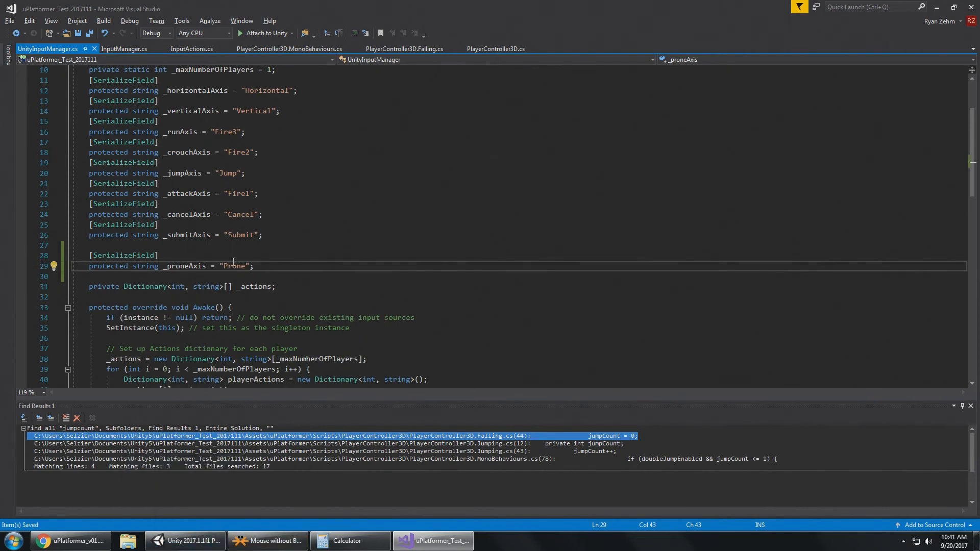
- Switch to Unity, show the project's Input settings, and increase the axes size to 21
left_click(185, 540)
left_click(25, 16)
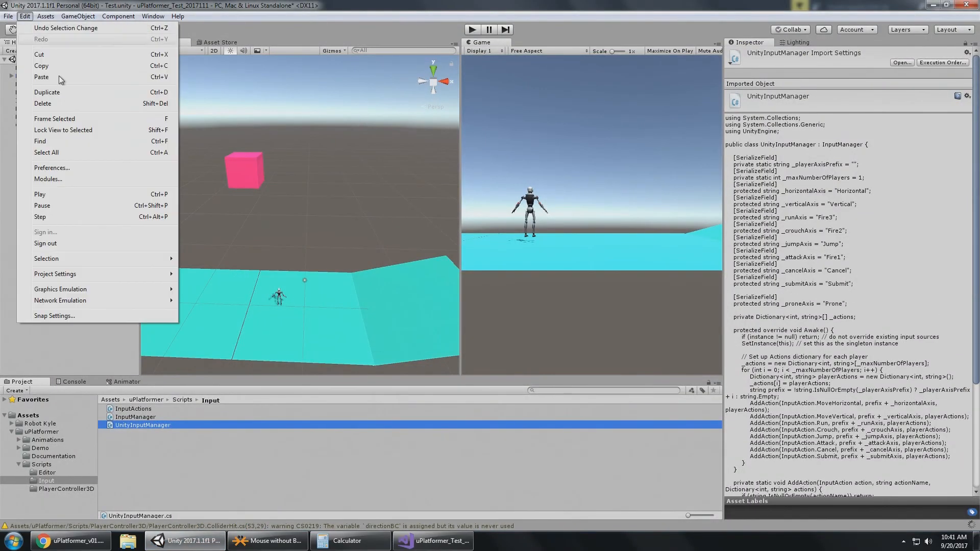
mouse_move(78, 274)
left_click(200, 275)
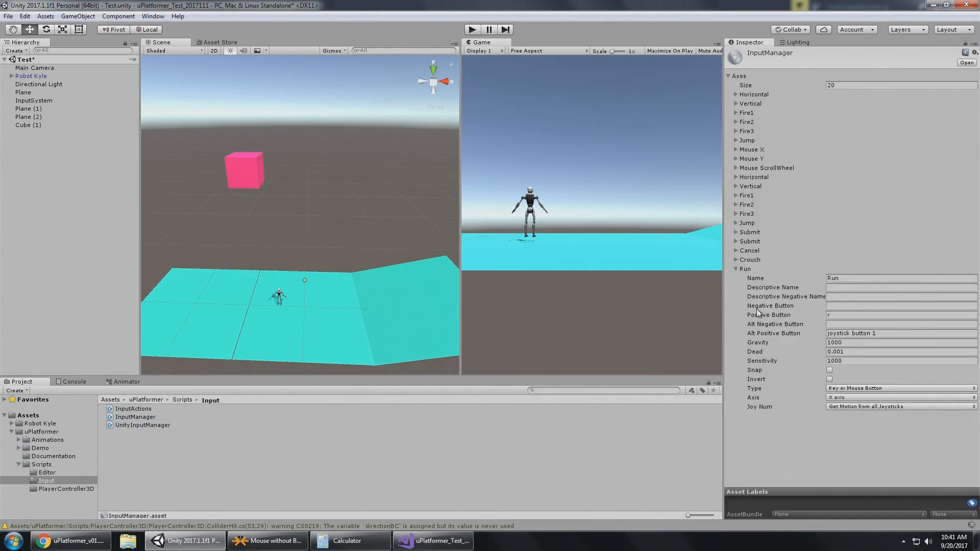
left_click(841, 86)
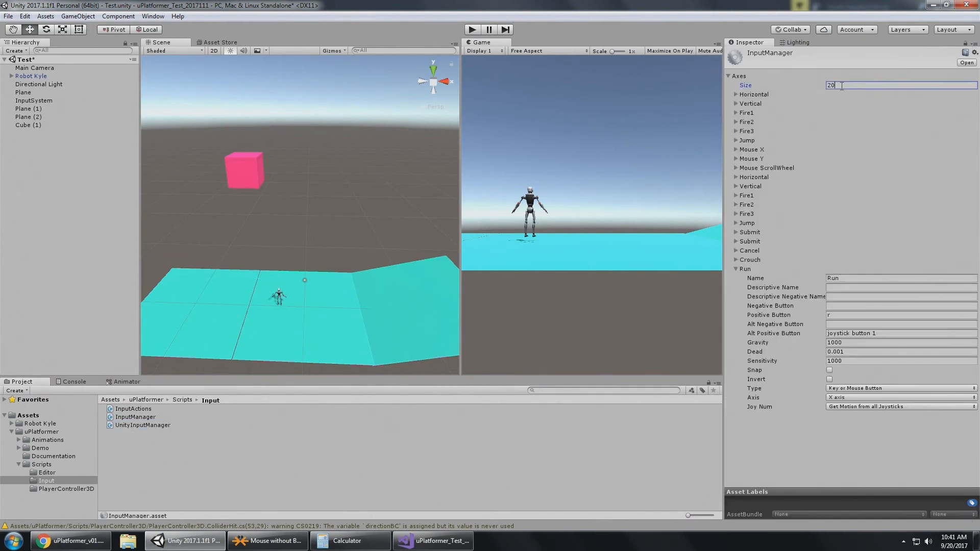
key("Tab")
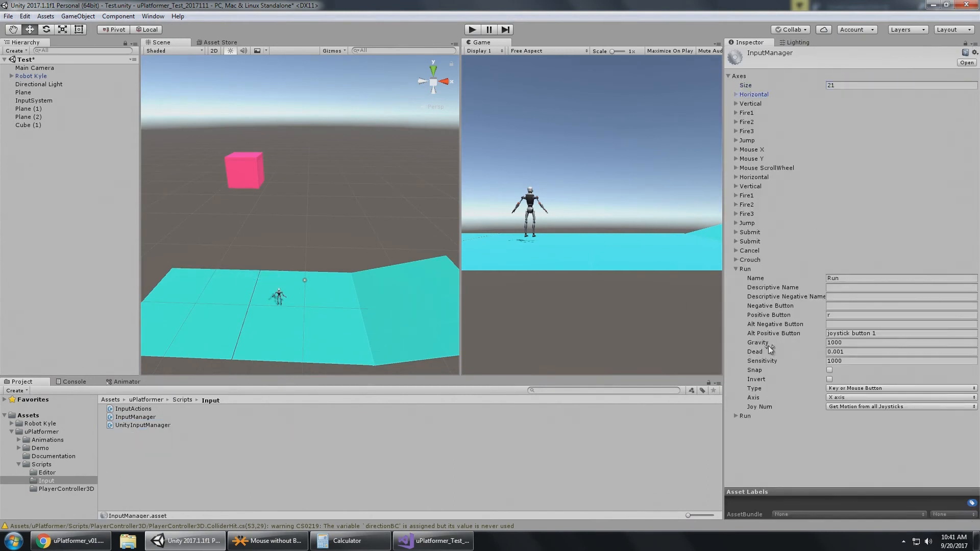
- Expand the newly added input axis, name it Prone, and set its positive button to p
left_click(744, 416)
scroll(826, 357, "down", 3)
left_click(845, 348)
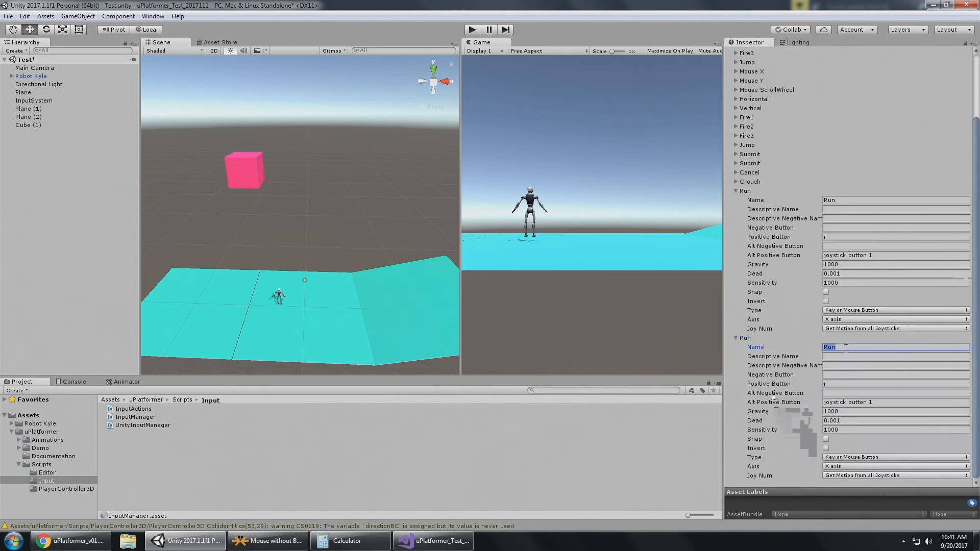
type("Prone")
key("Tab")
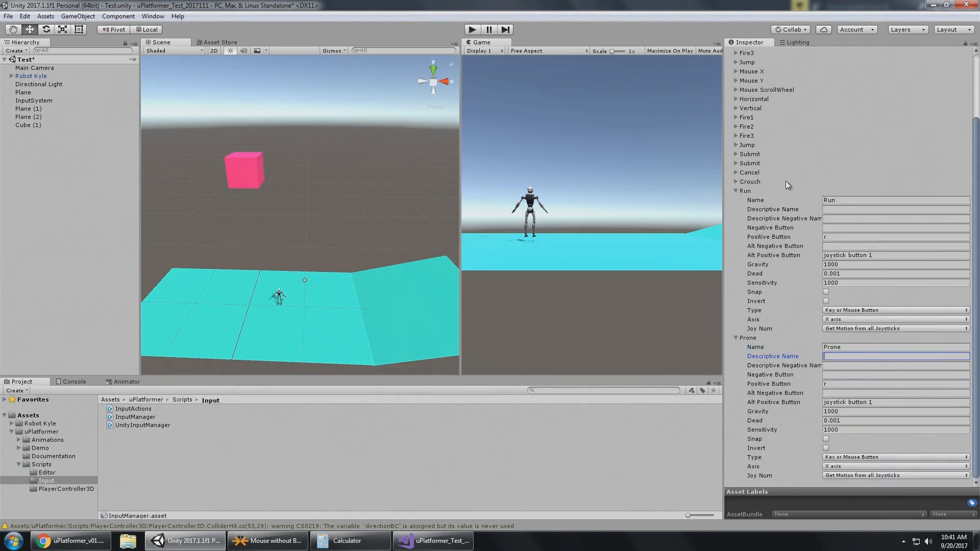
left_click(736, 191)
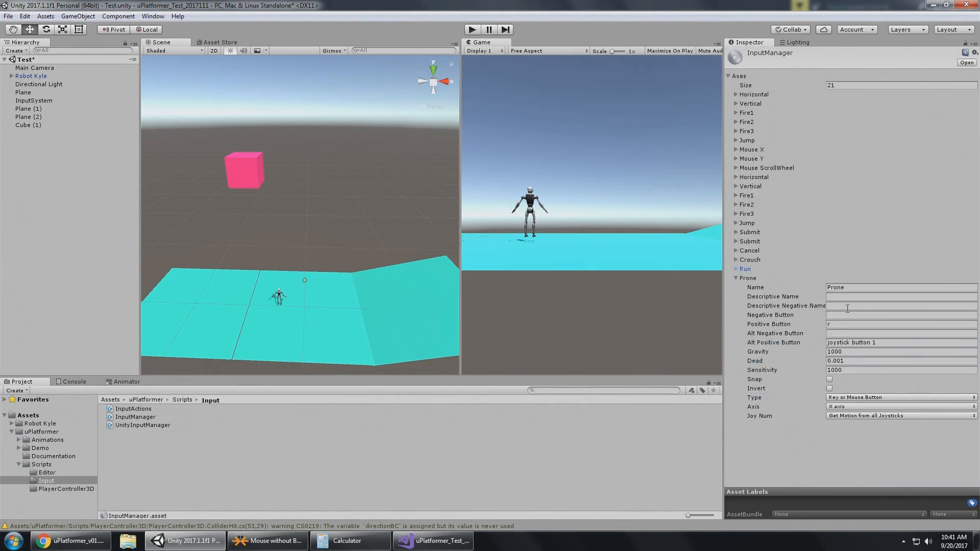
left_click(845, 326)
type("p")
key("Tab")
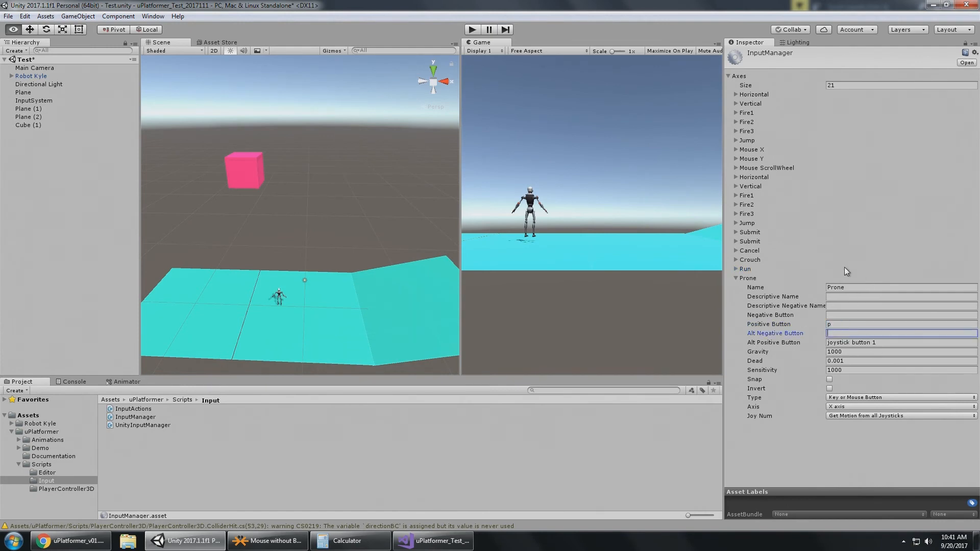
- In UnityInputManager's Awake method in Visual Studio, add AddAction(InputAction.Prone, prefix + _proneAxis, playerActions) below the Submit action
left_click(433, 540)
left_click(290, 270)
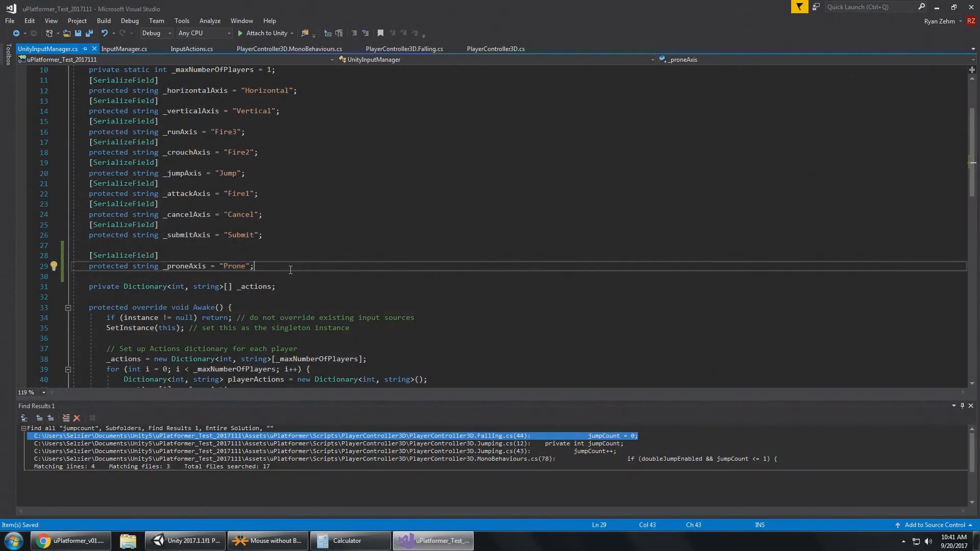
scroll(269, 274, "down", 3)
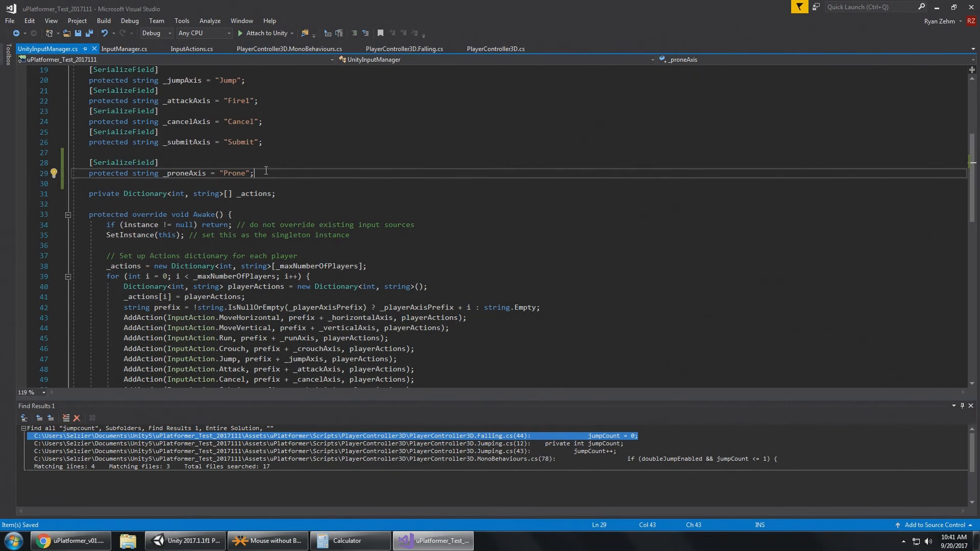
left_click_drag(265, 171, 133, 173)
scroll(279, 194, "down", 2)
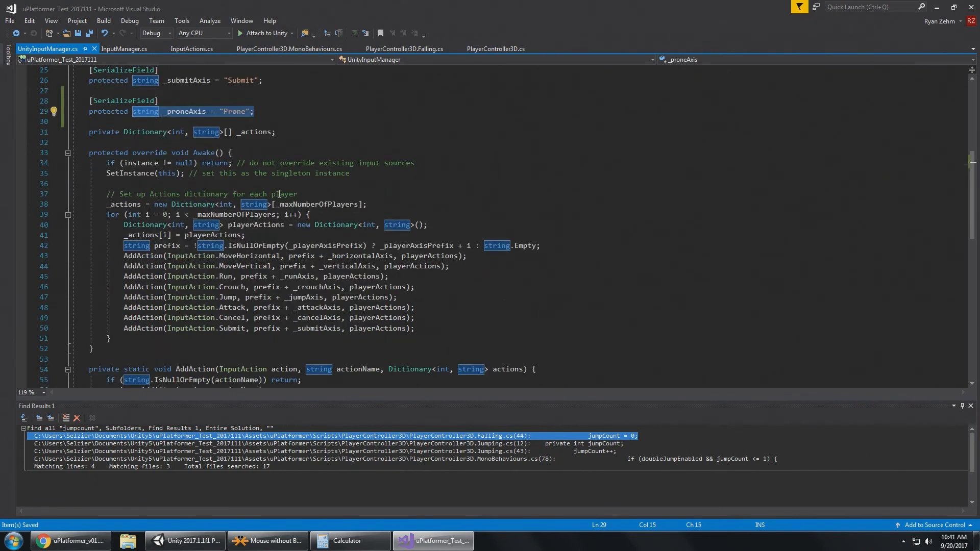
scroll(279, 194, "down", 1)
scroll(459, 262, "down", 1)
left_click(459, 261)
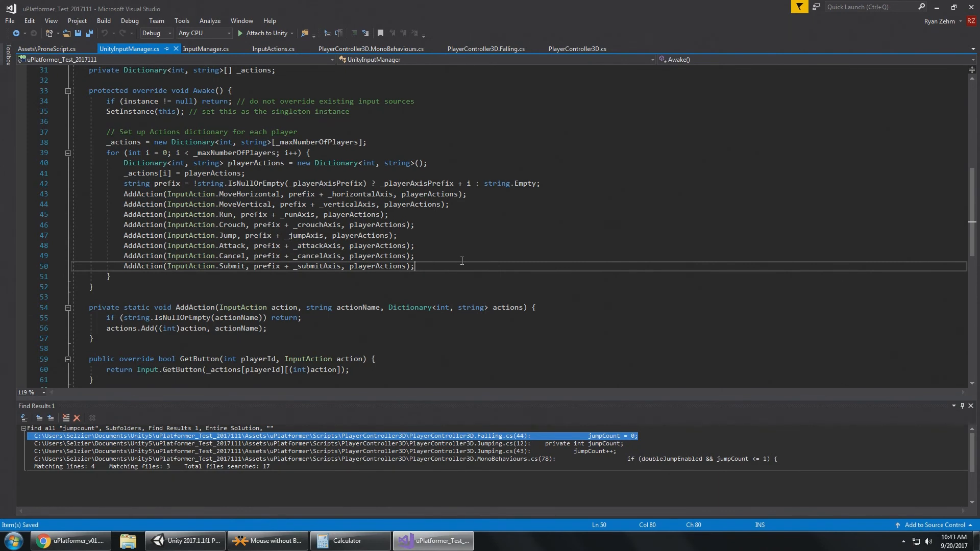
key("Return")
type("Add")
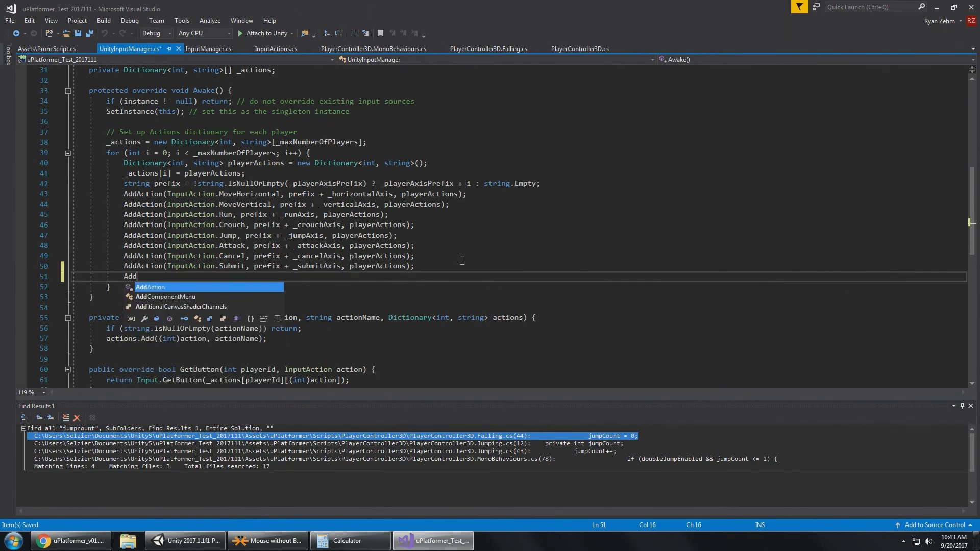
type("Action(Input")
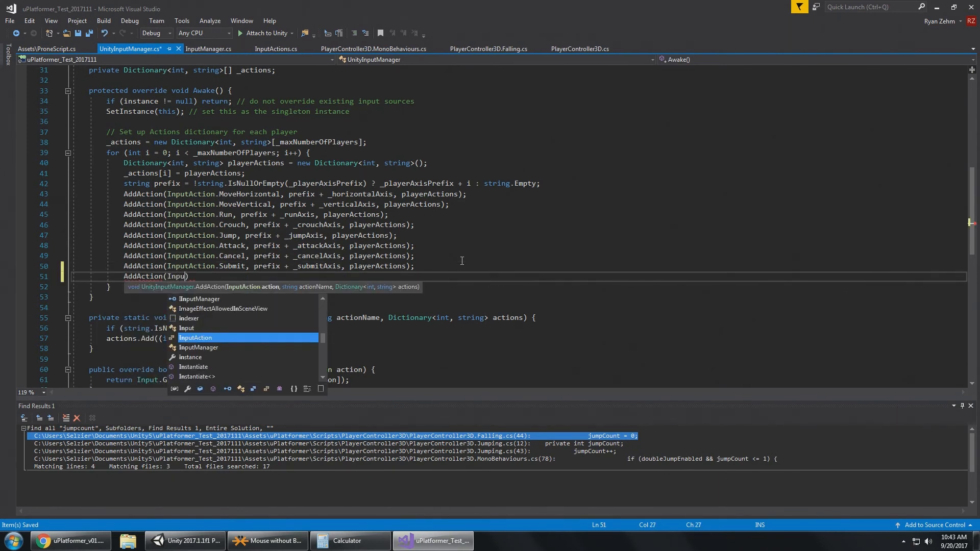
type("Action.")
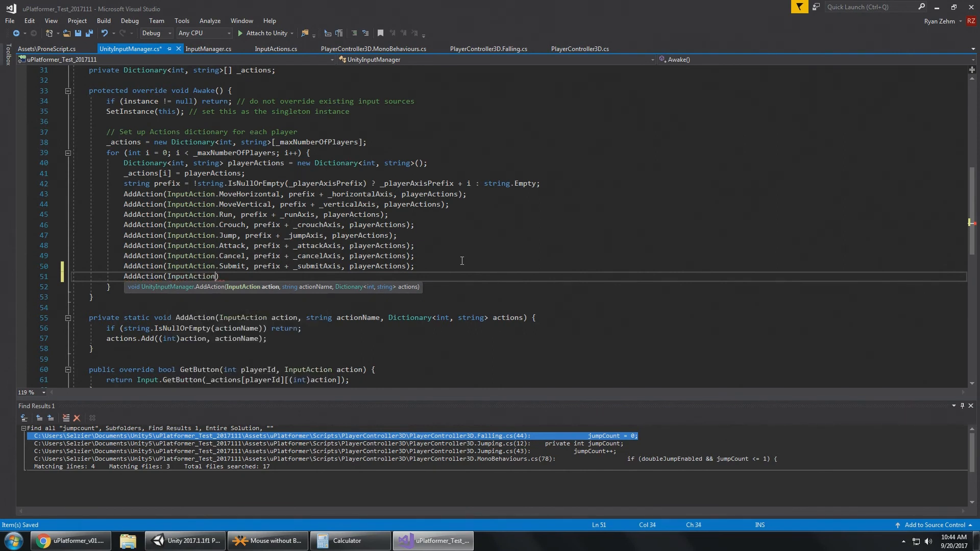
type("Prone, p")
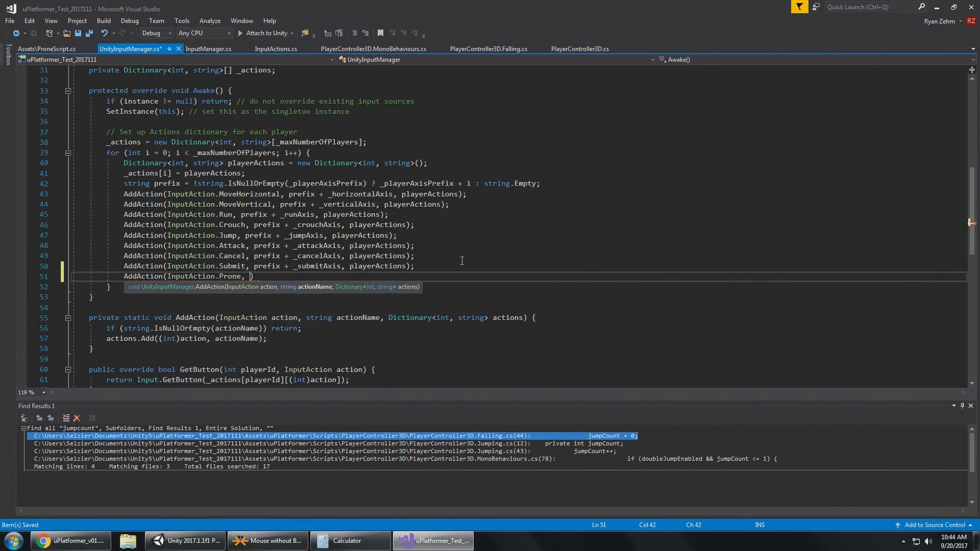
type("refix ")
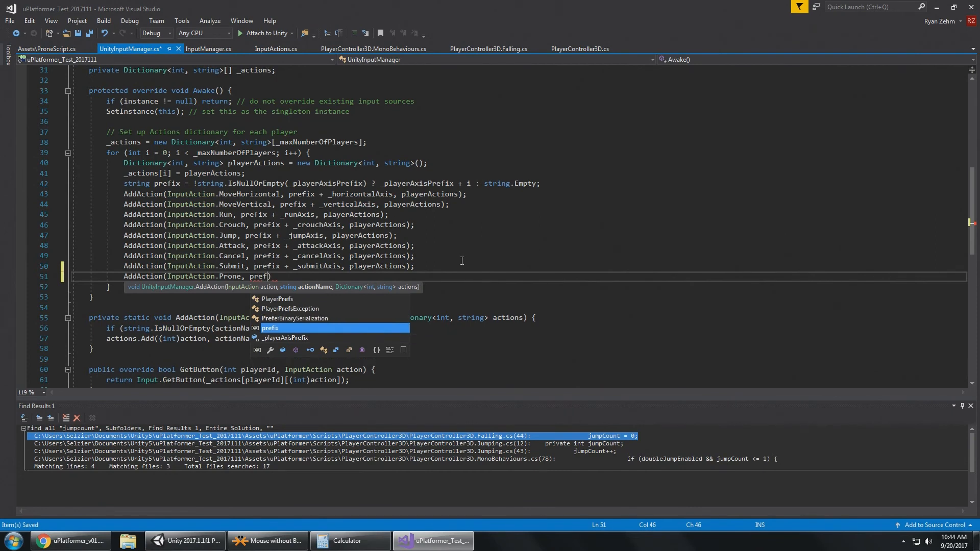
type("+ ")
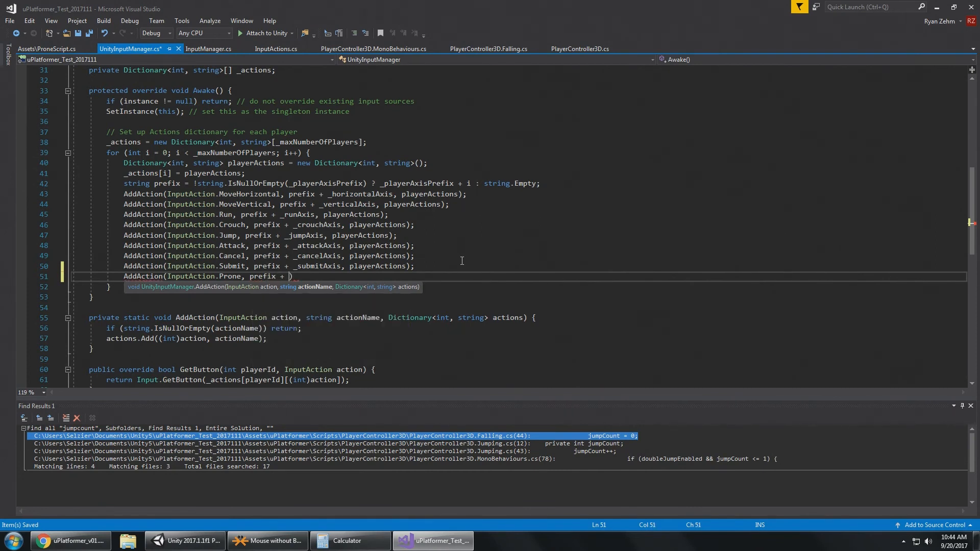
type("_pron")
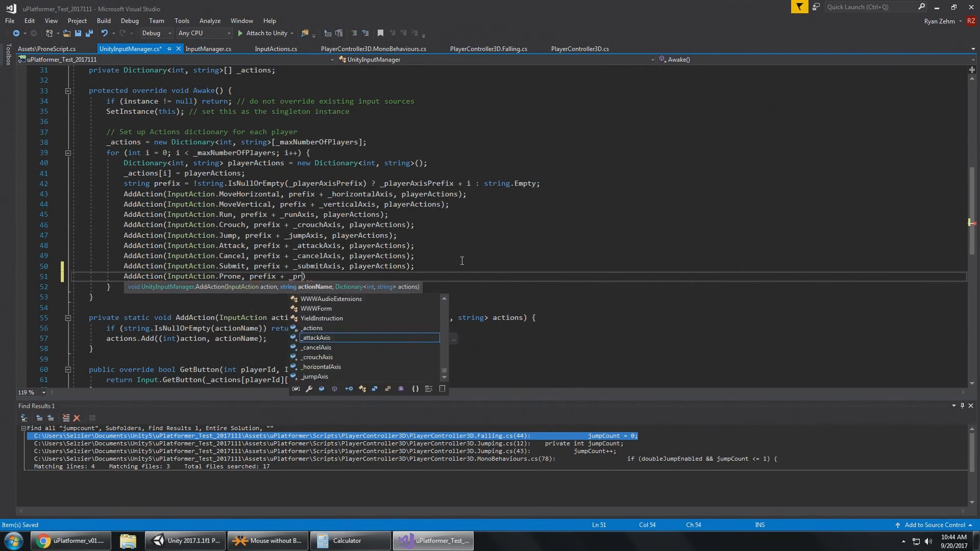
type("eAxis, play")
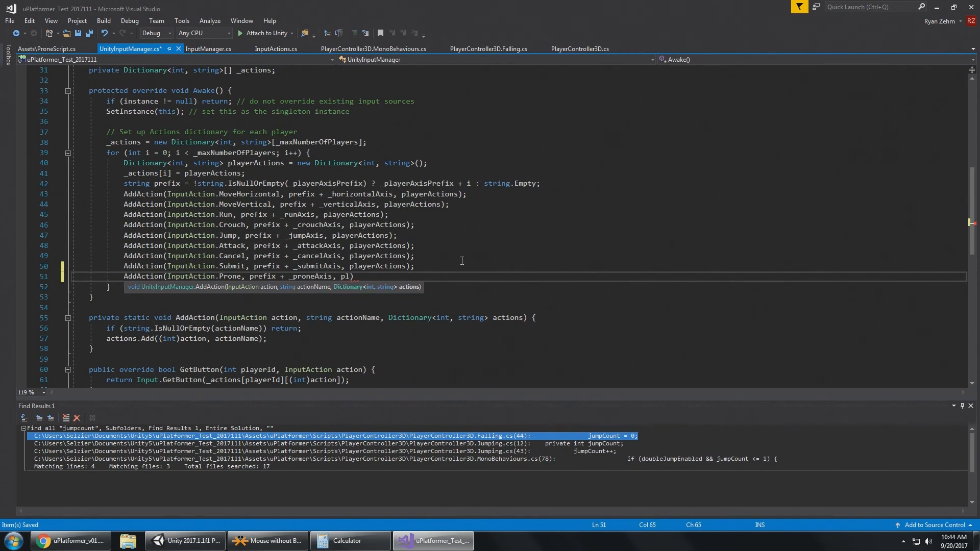
key("Tab")
type(")")
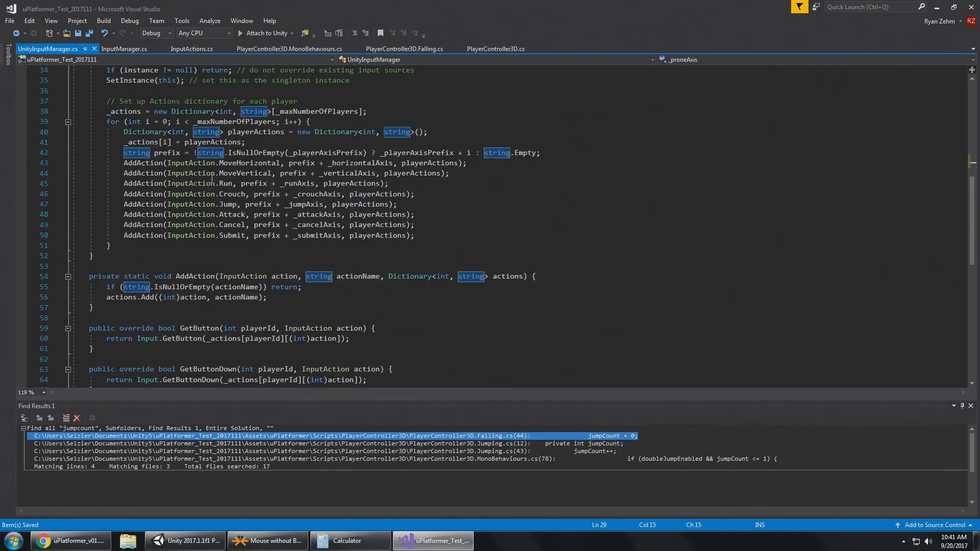
- Switch to Unity, then create a new C# script named ProneScript and attach it to Robot Kyle
scroll(213, 181, "down", 1)
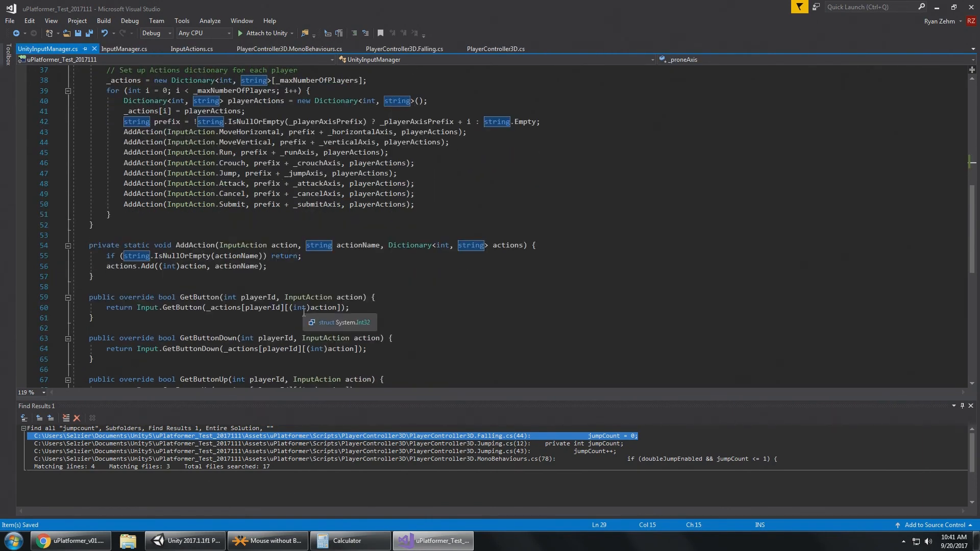
left_click(213, 544)
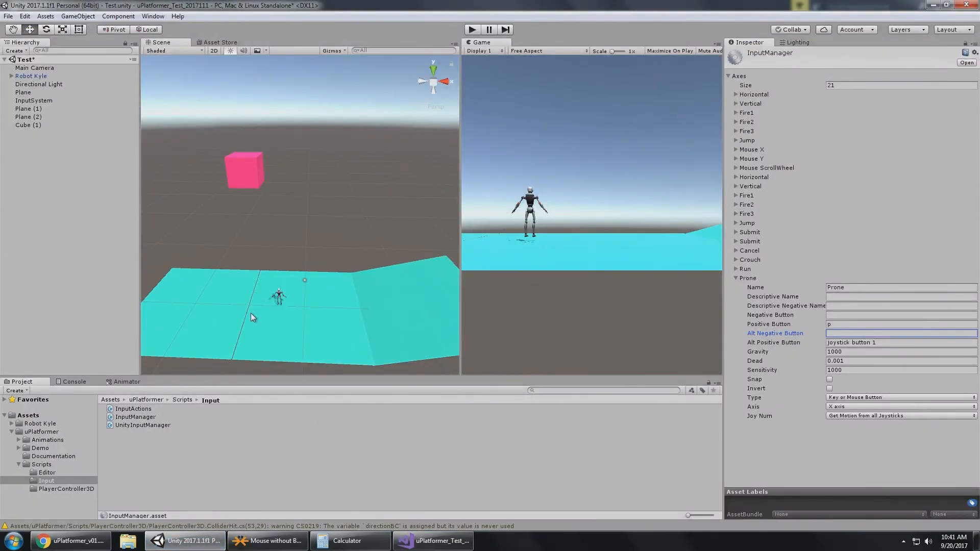
left_click(173, 467)
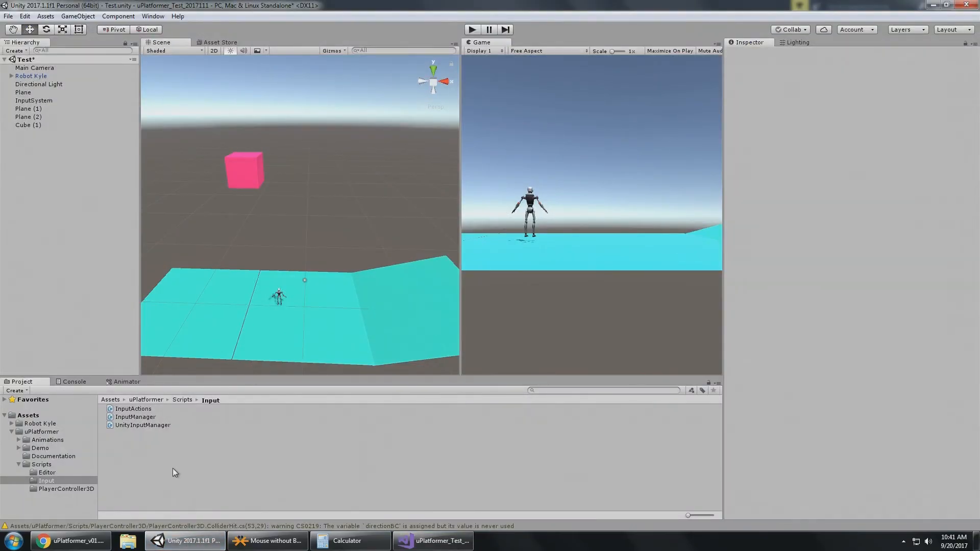
left_click(31, 76)
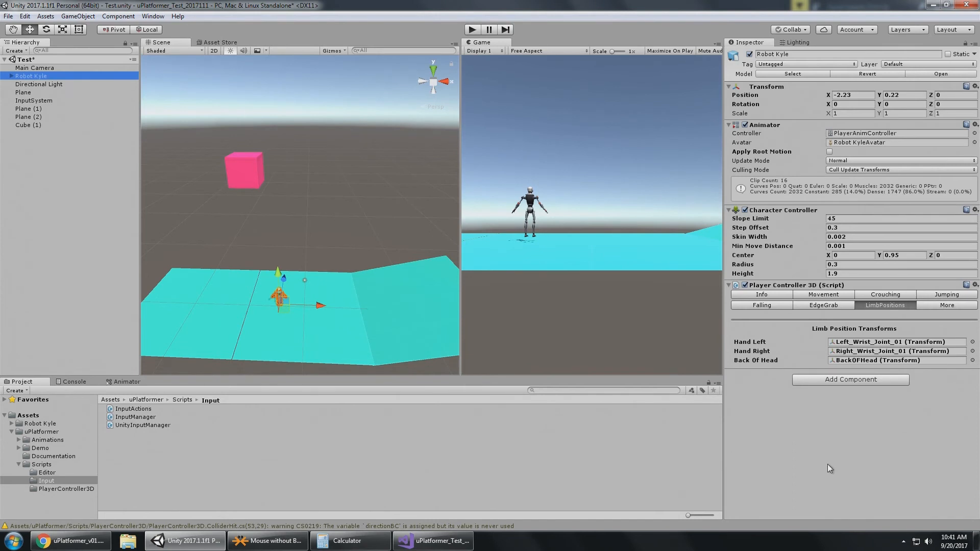
left_click(819, 382)
type("P")
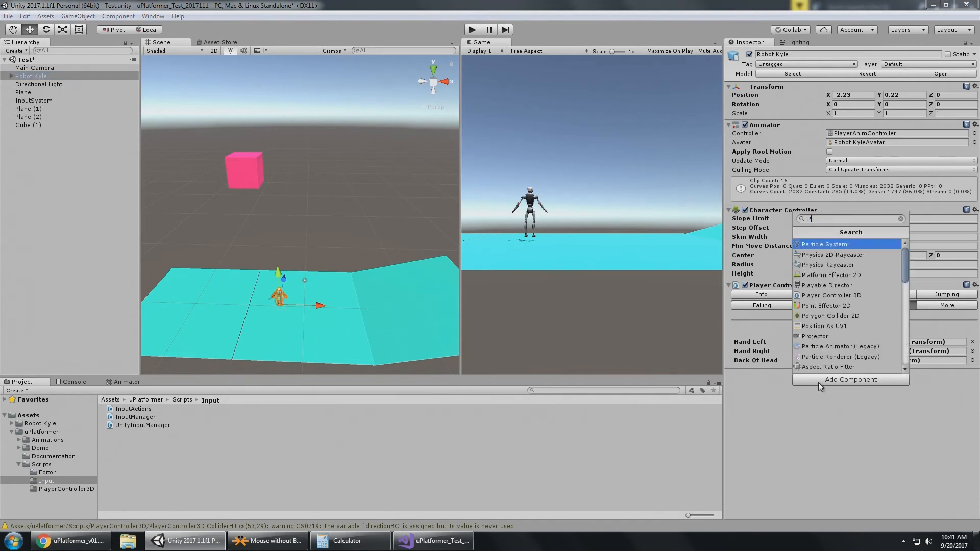
type("roneScript")
key("Return")
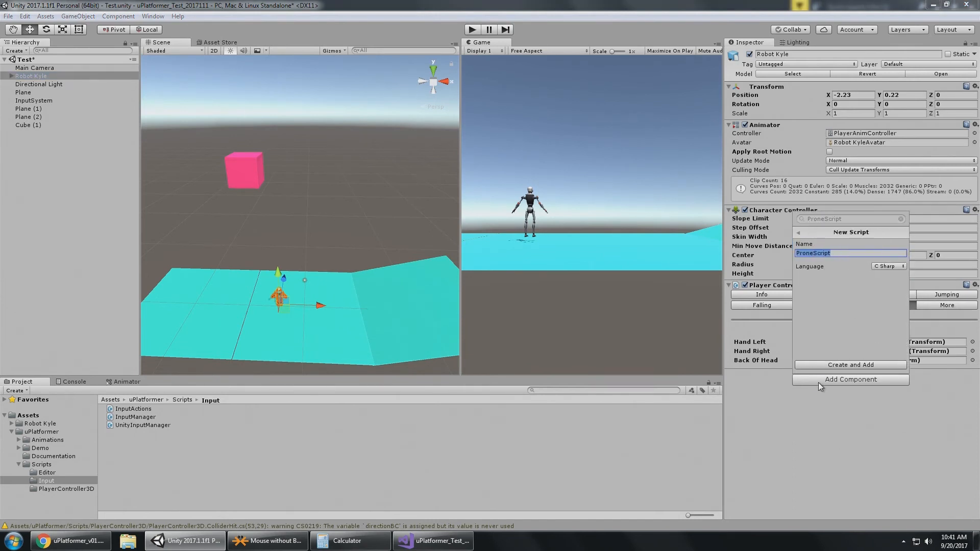
key("Return")
- Open ProneScript in Visual Studio and declare the field private IInputManager input; at the start of the class
double_click(848, 383)
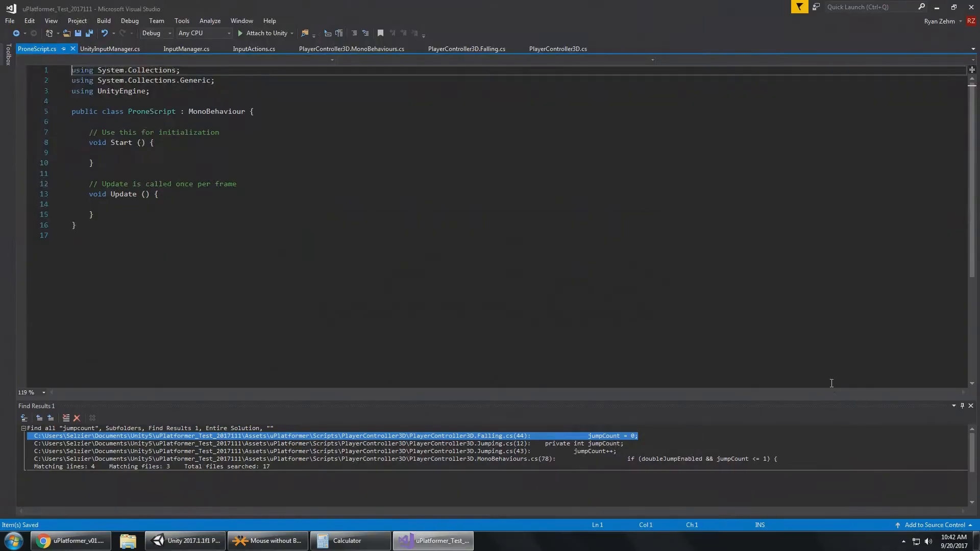
left_click(458, 304)
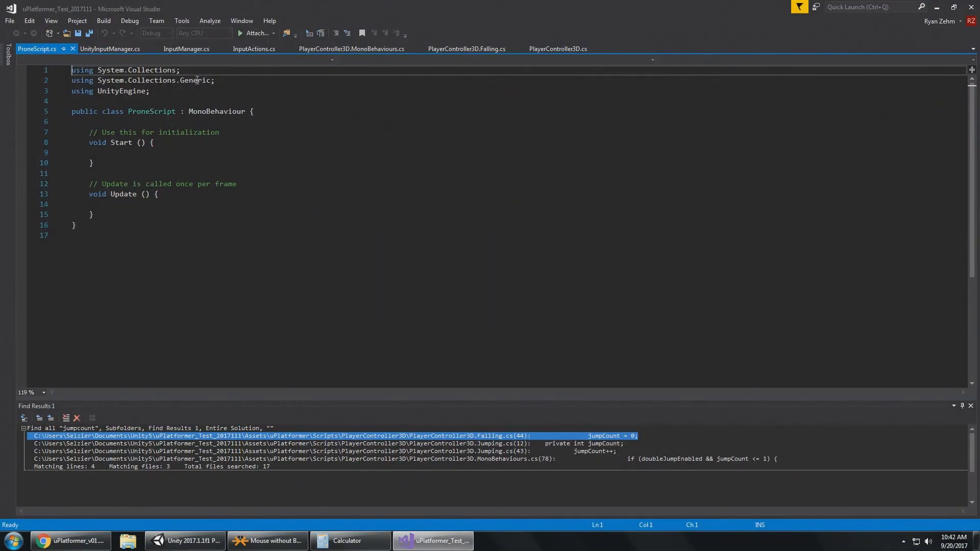
left_click(288, 120)
key("Return")
key("Return")
key("Up")
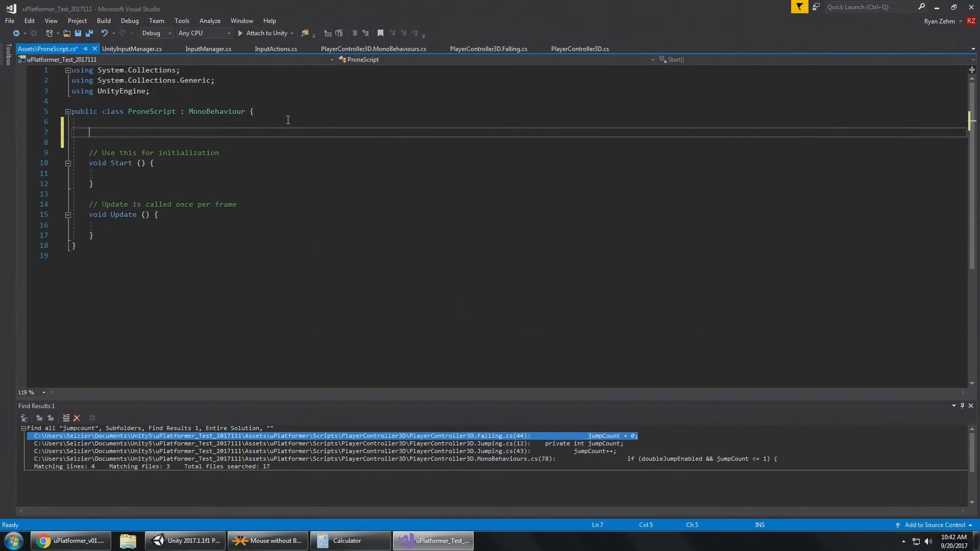
type("private II")
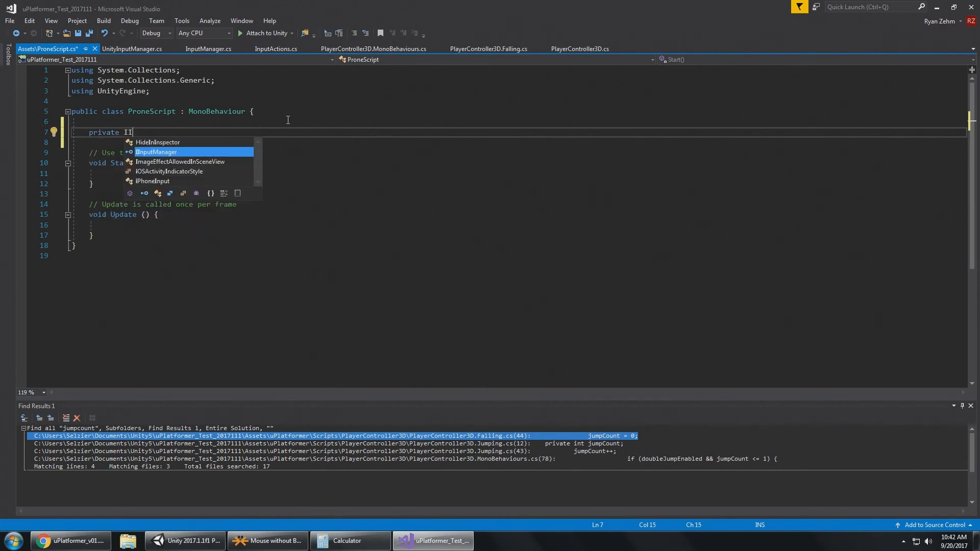
key("Tab")
type("input;")
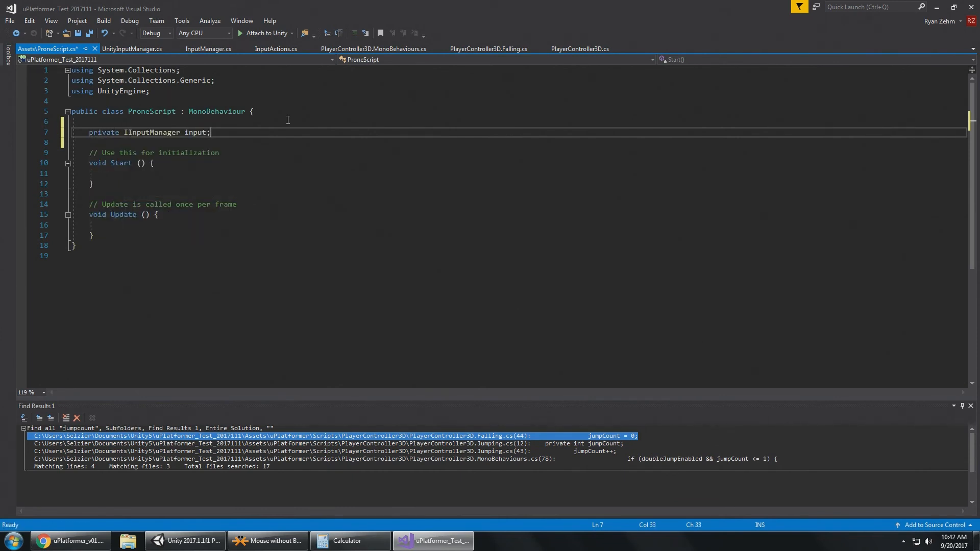
- In ProneScript's Start method, assign input = InputManager.instance; and save the script
key("Down")
key("Down")
key("Down")
key("Down")
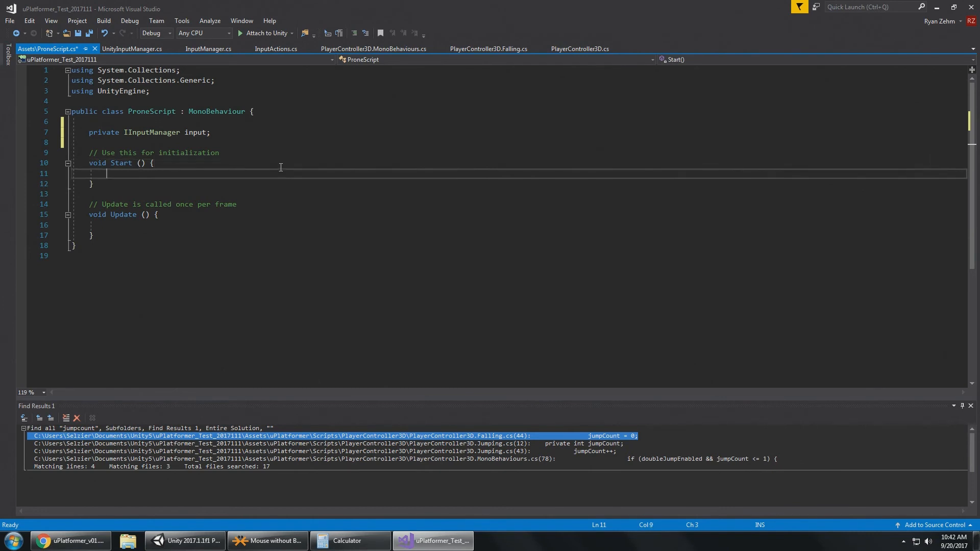
type("in")
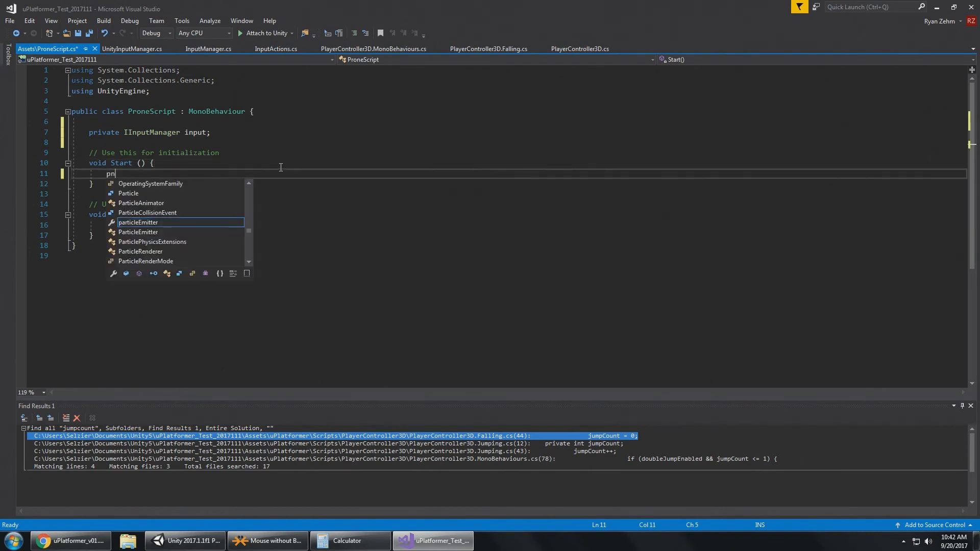
type("put =")
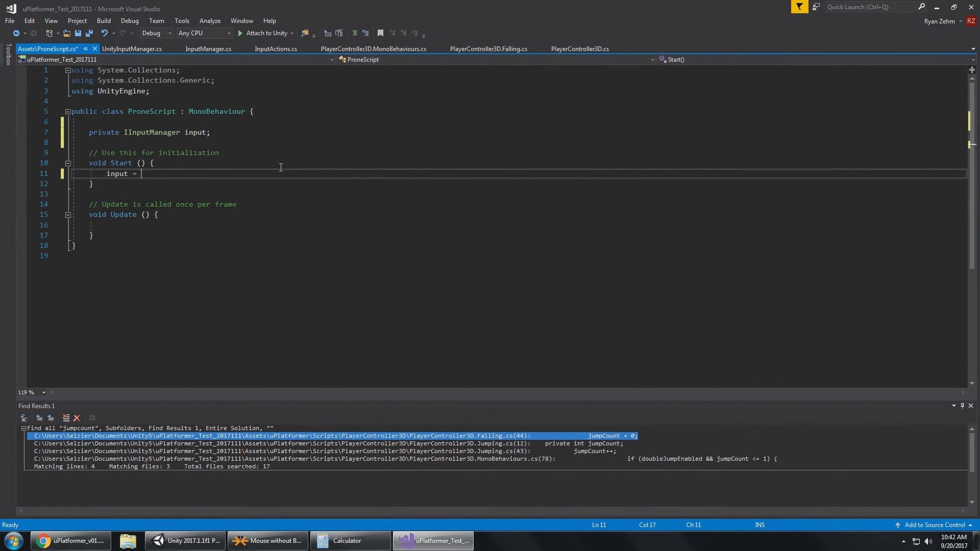
type(" InputManager.instance;")
key("ctrl+s")
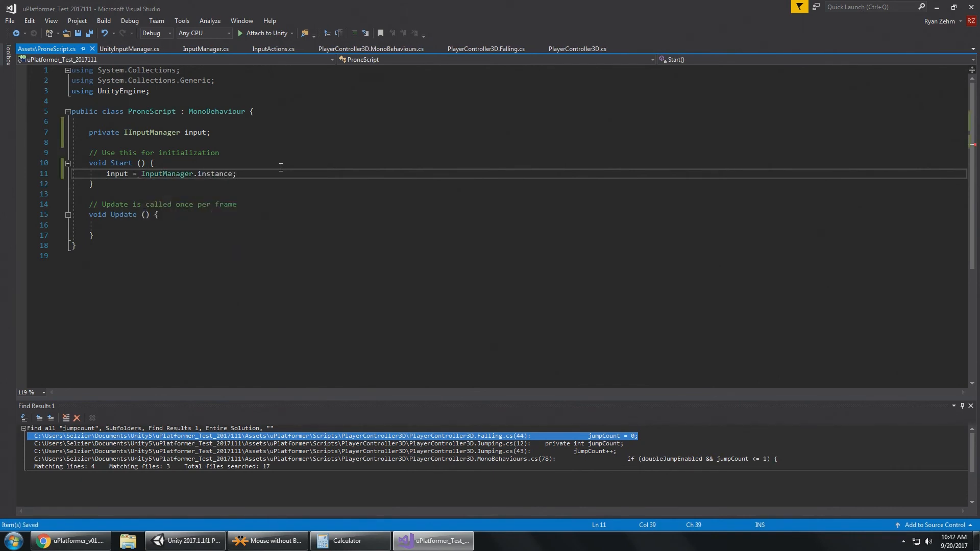
- In ProneScript's Update method, write the condition if (input.GetButton(0, InputAction.Prone))
left_click(278, 227)
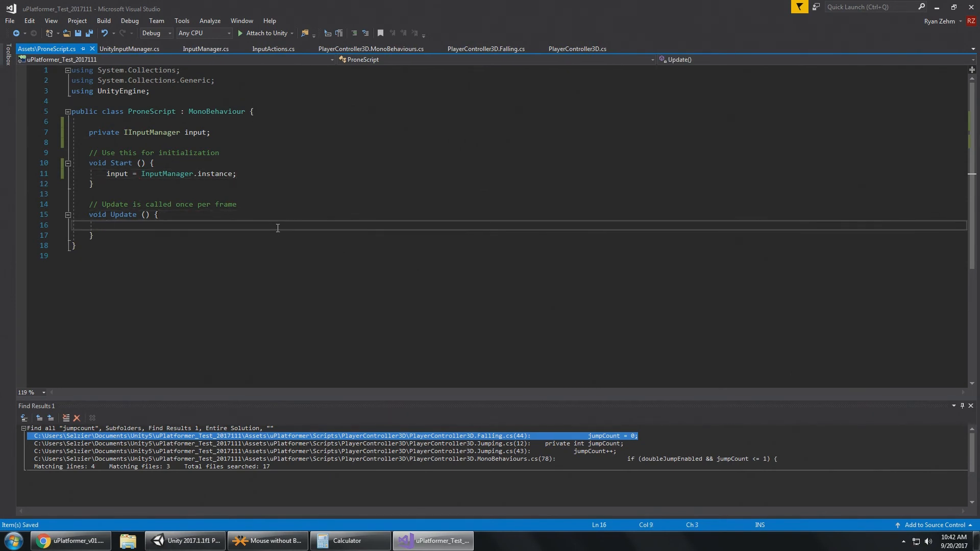
type("if (input")
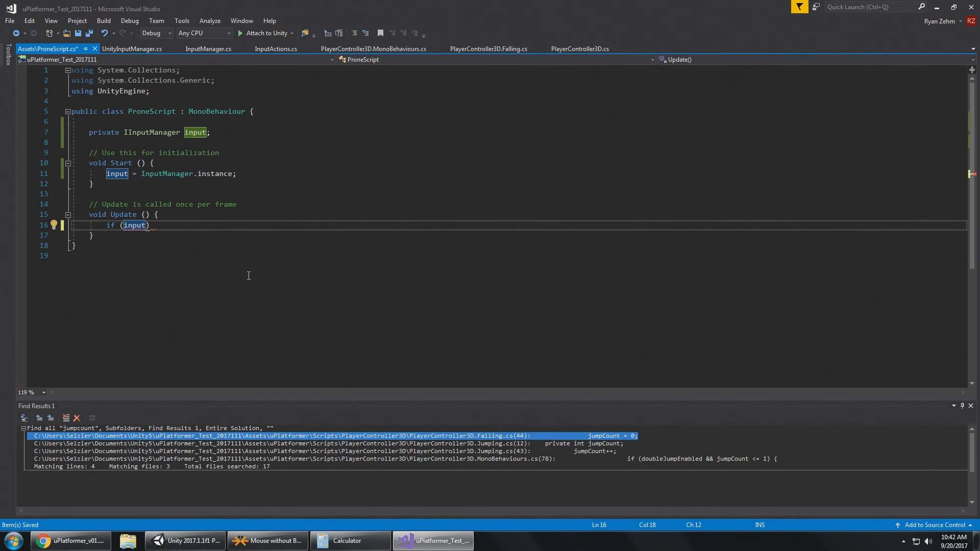
type(".get")
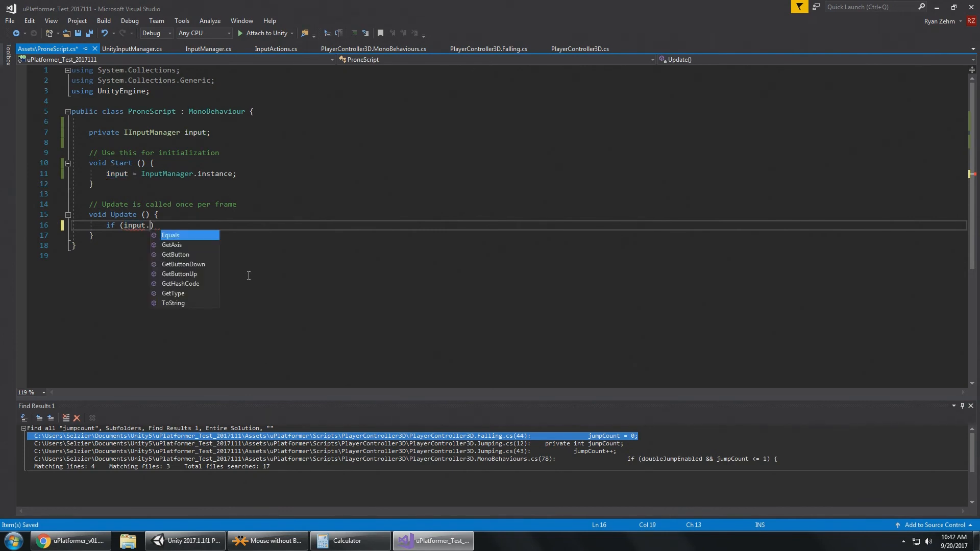
type("Button(")
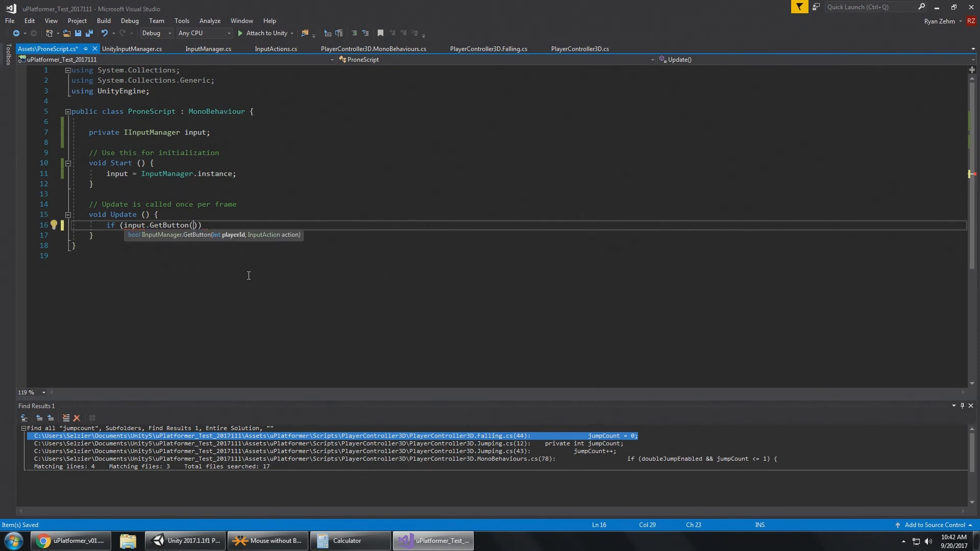
type("0, ")
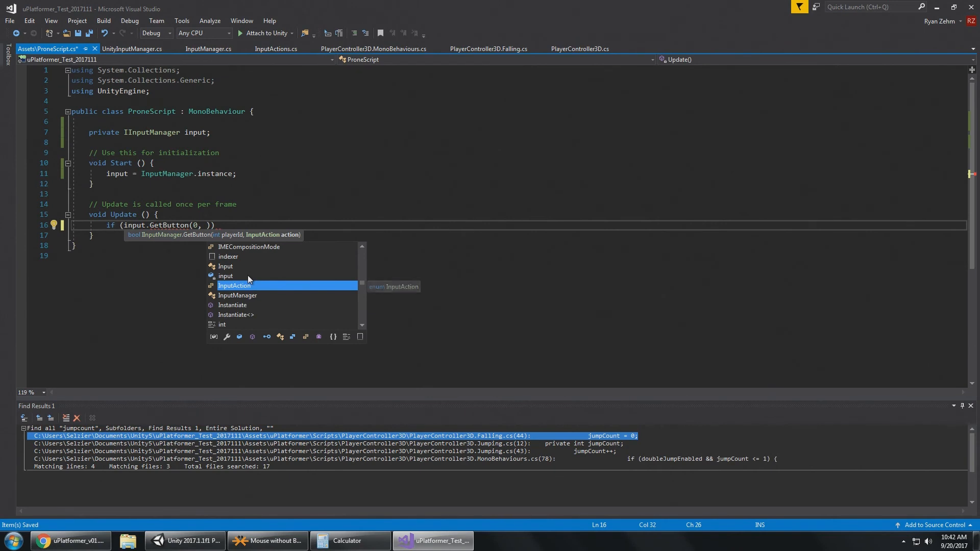
type("InputAction.")
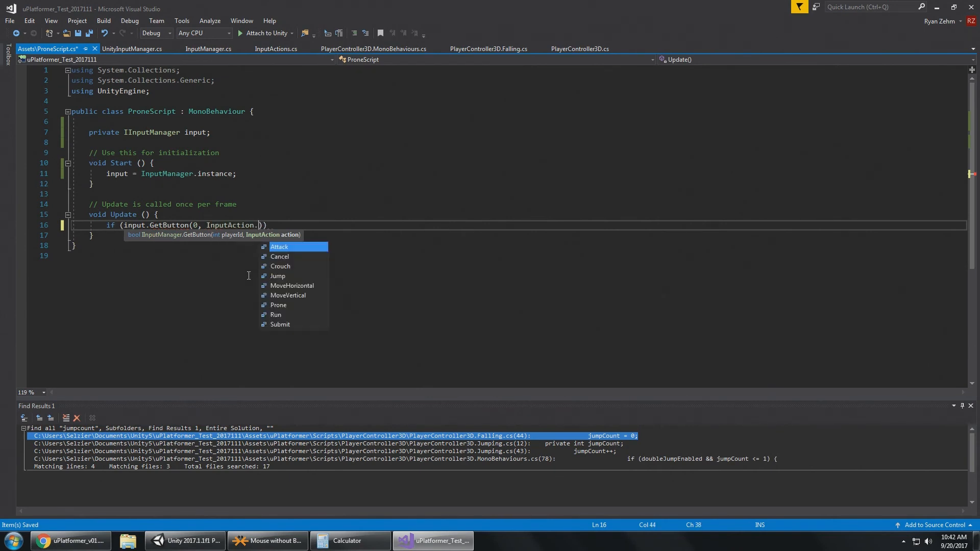
type("Prone))")
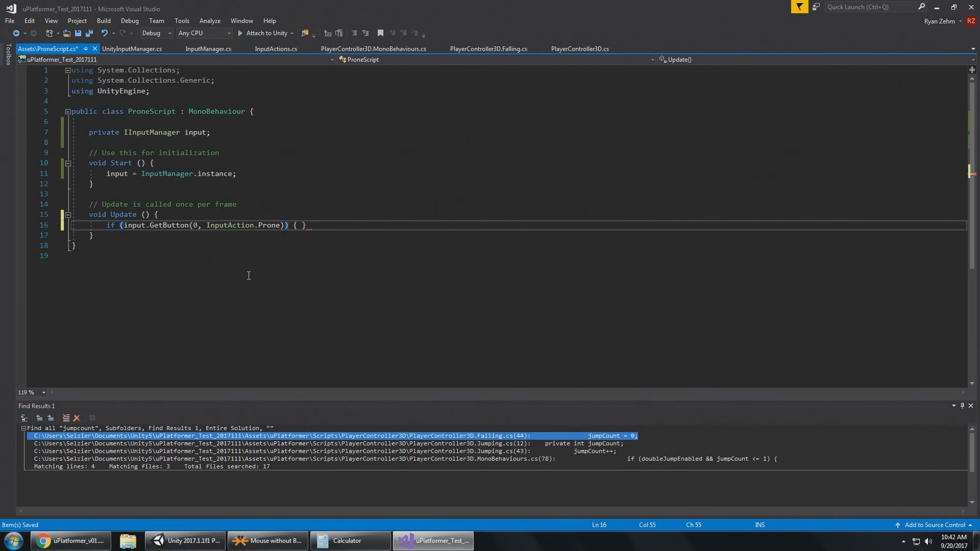
- Give the Prone condition a braced body containing Debug.Log("Prone!"); and save ProneScript
type(" {")
key("Return")
type("Debug")
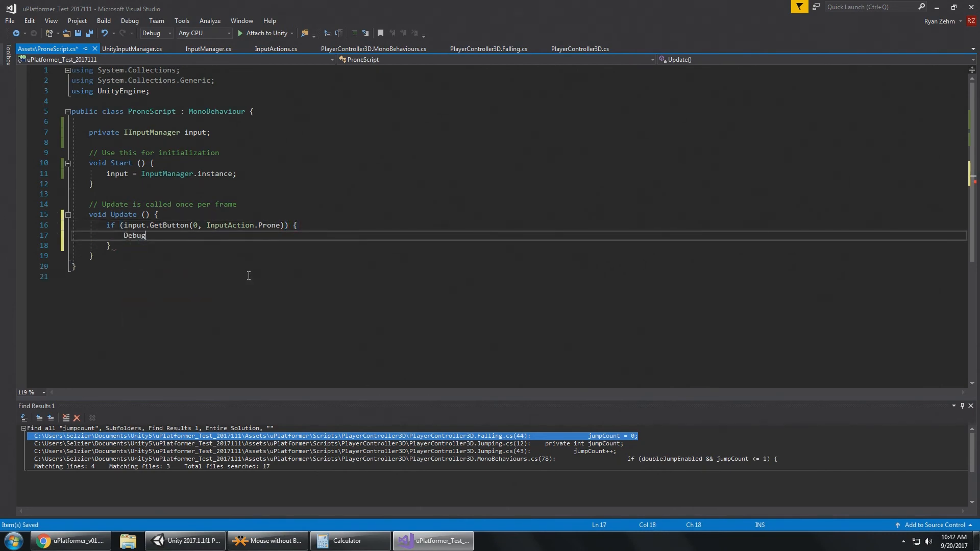
type(".Log(\"Prone!\")")
type("l;")
key("ctrl+s")
key("Up")
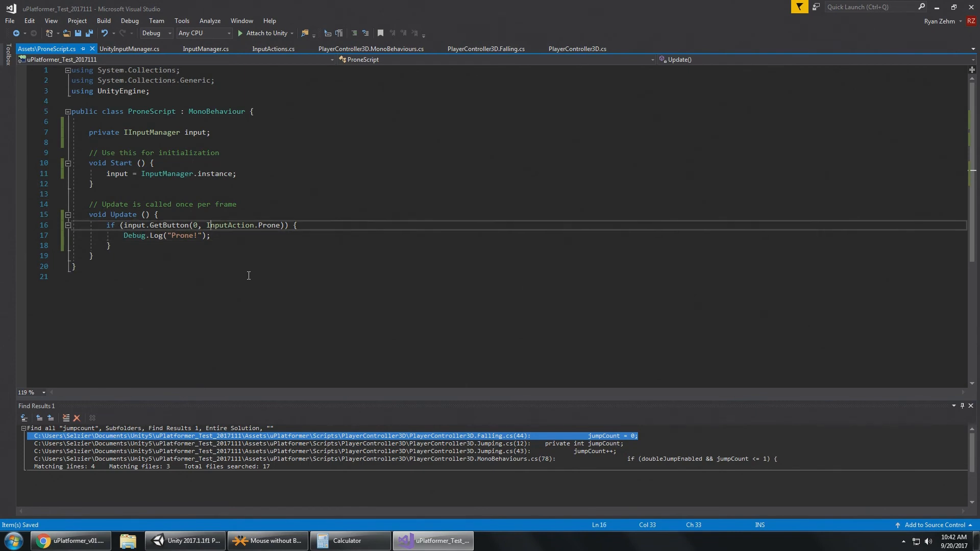
key("End")
key("Left")
key("Left")
key("Left")
key("Down")
key("Down")
key("Down")
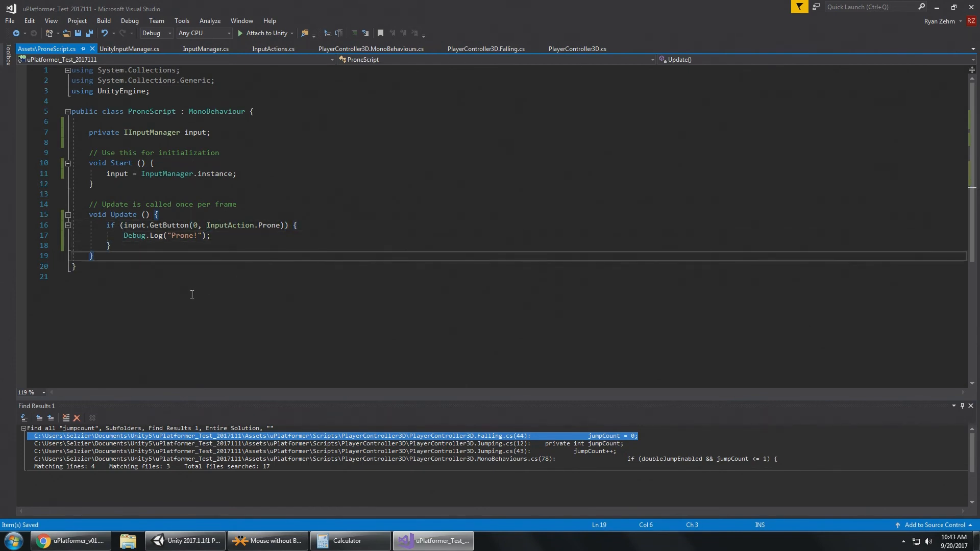
- Switch to Unity, play the scene to test the Prone input, inspect a Prone! log entry, and stop playback
left_click(185, 541)
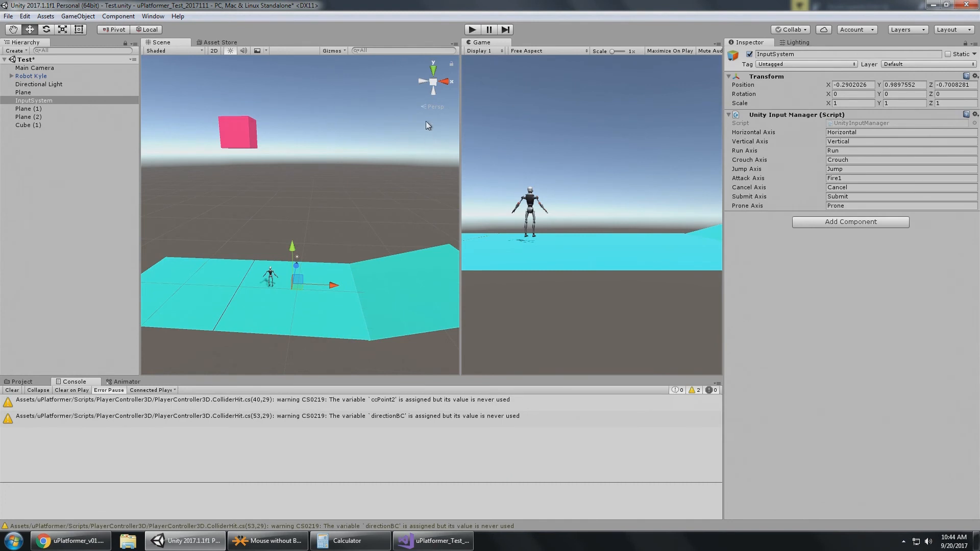
left_click(471, 32)
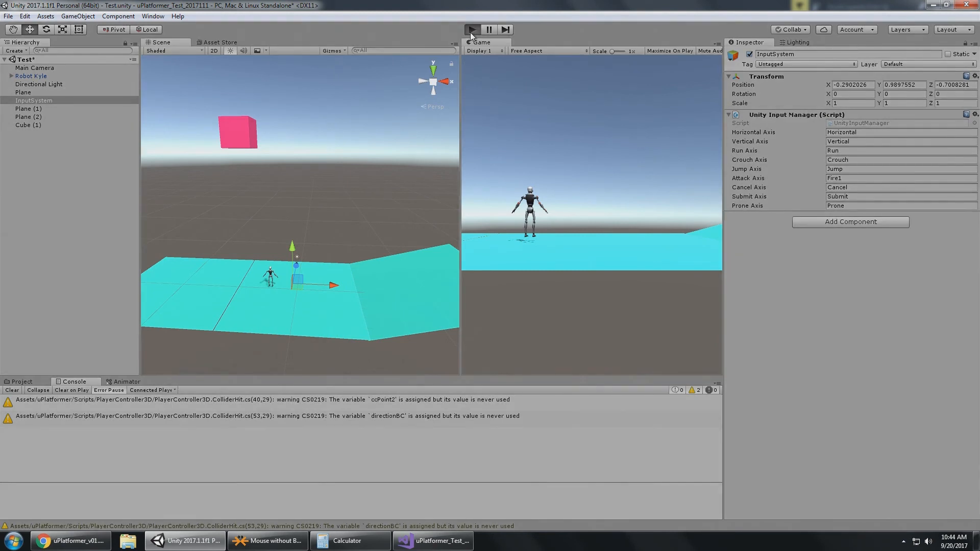
left_click(604, 219)
key("z")
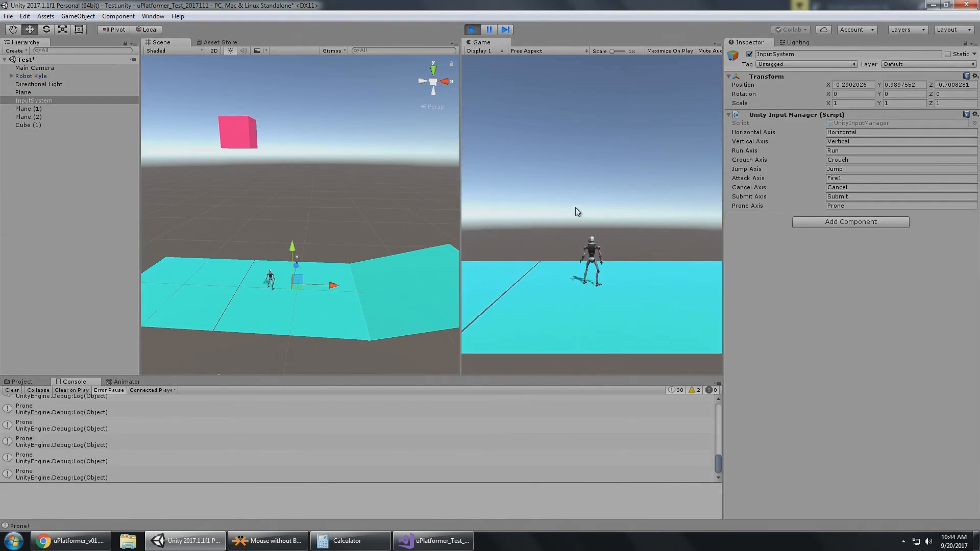
left_click(153, 454)
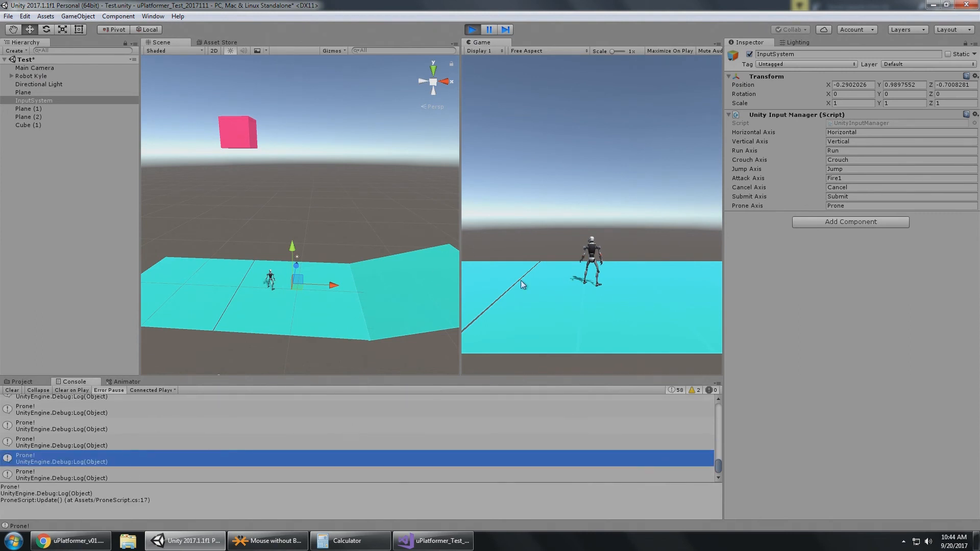
left_click(473, 30)
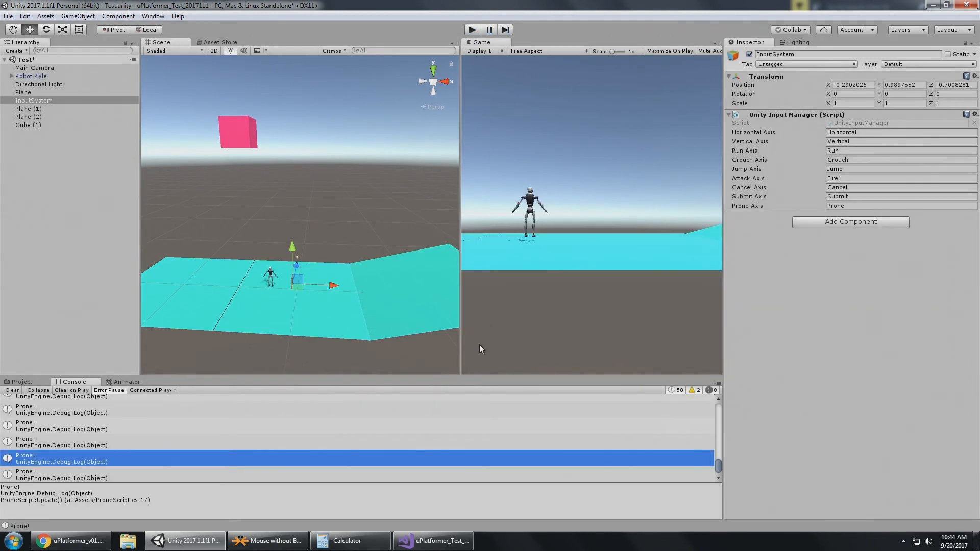
- Switch to the uPlatformer_v01.pdf documentation in Chrome and review the Input System, Unity Input Manager, and Rewired sections
left_click(72, 541)
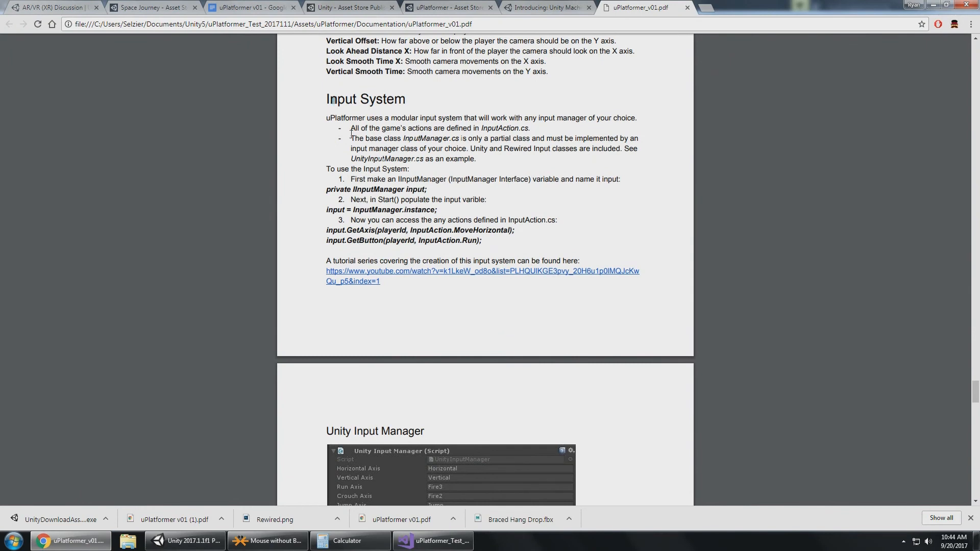
scroll(500, 254, "down", 1)
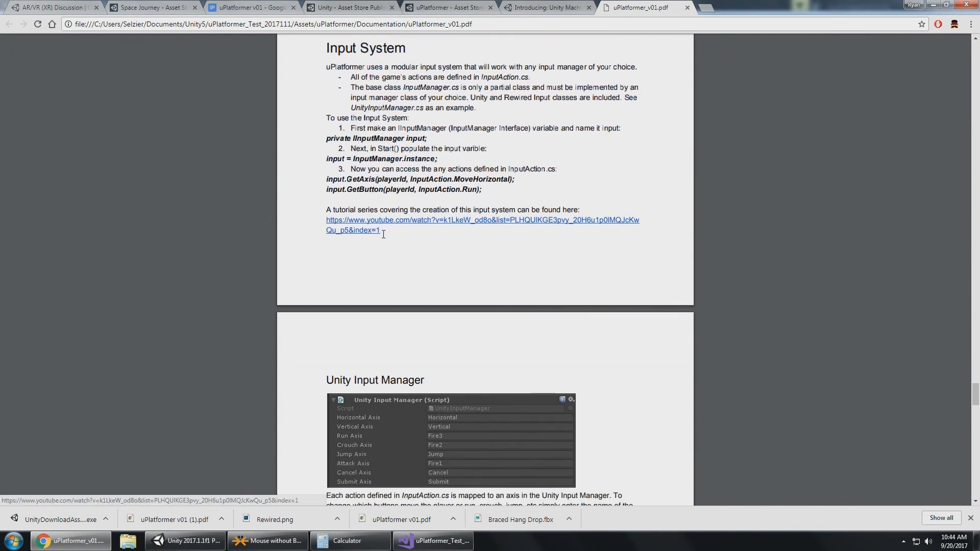
scroll(383, 231, "down", 6)
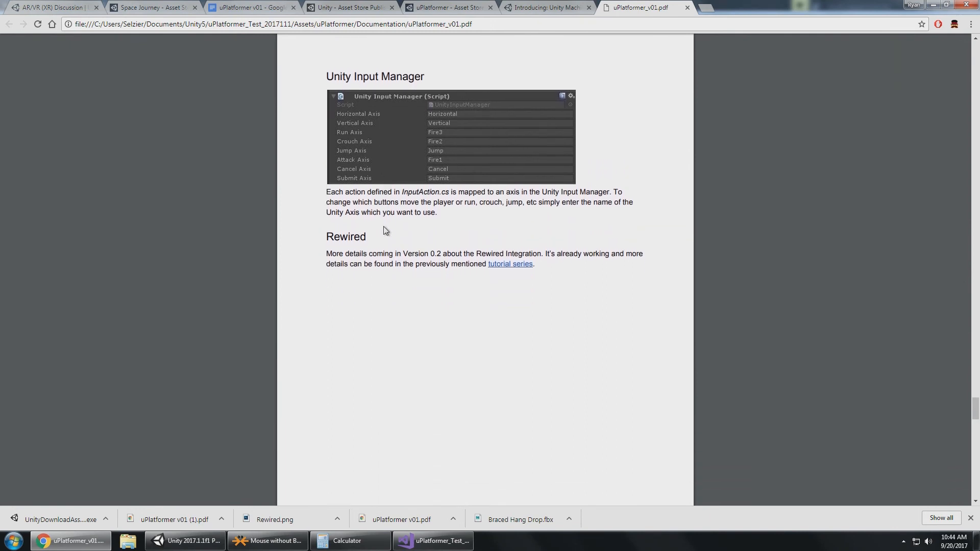
scroll(384, 226, "down", 2)
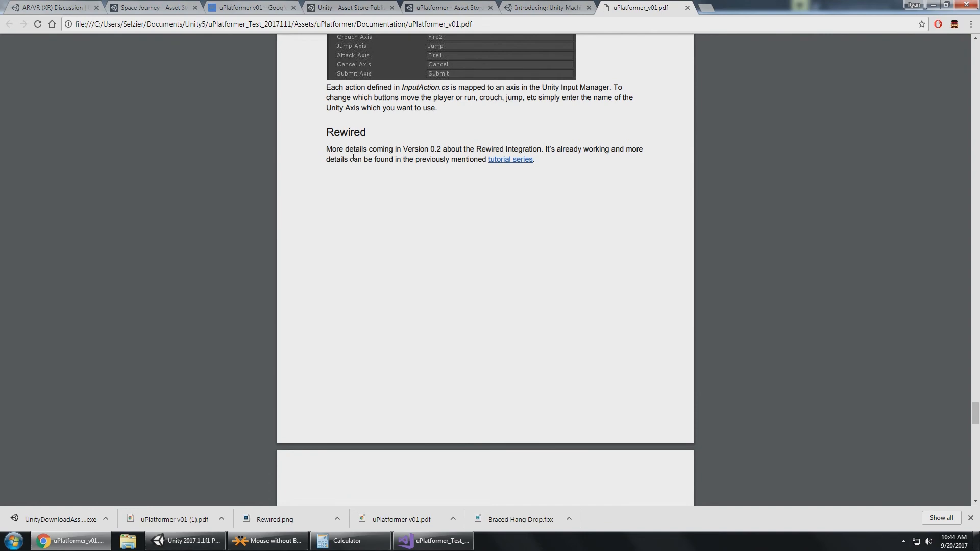
scroll(359, 164, "up", 6)
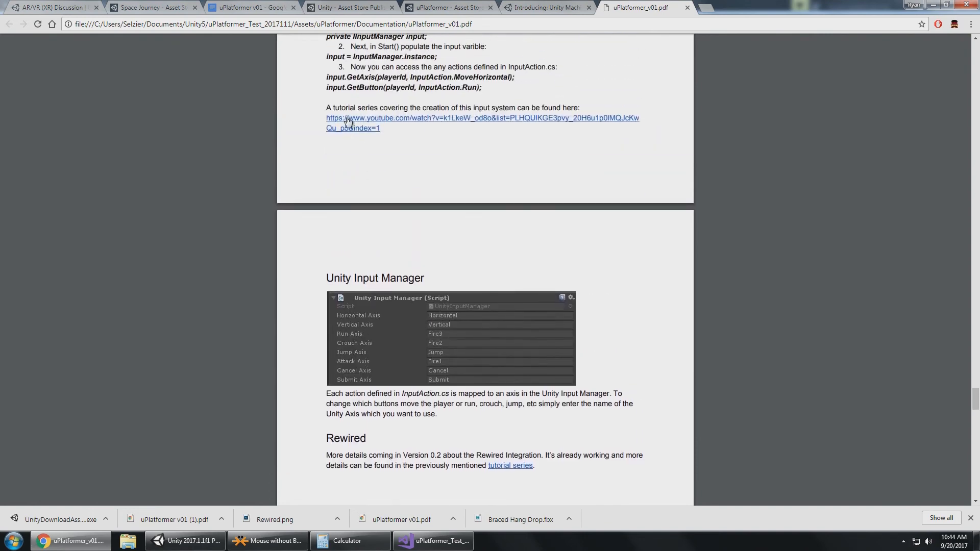
- Review the Animation table in the documentation, highlighting the Jump_Land_Walk and Jump_Land_Run rows marked as not included
scroll(360, 169, "down", 10)
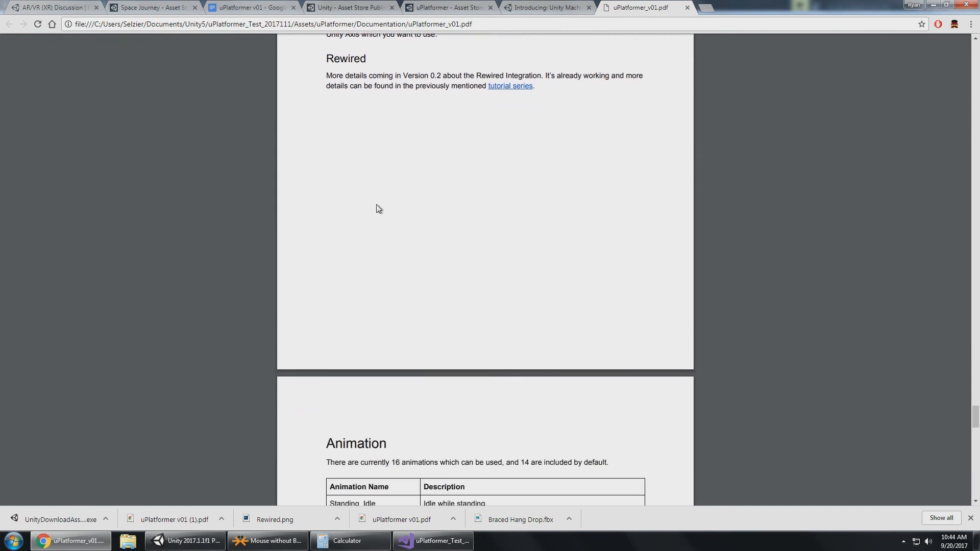
scroll(378, 209, "down", 4)
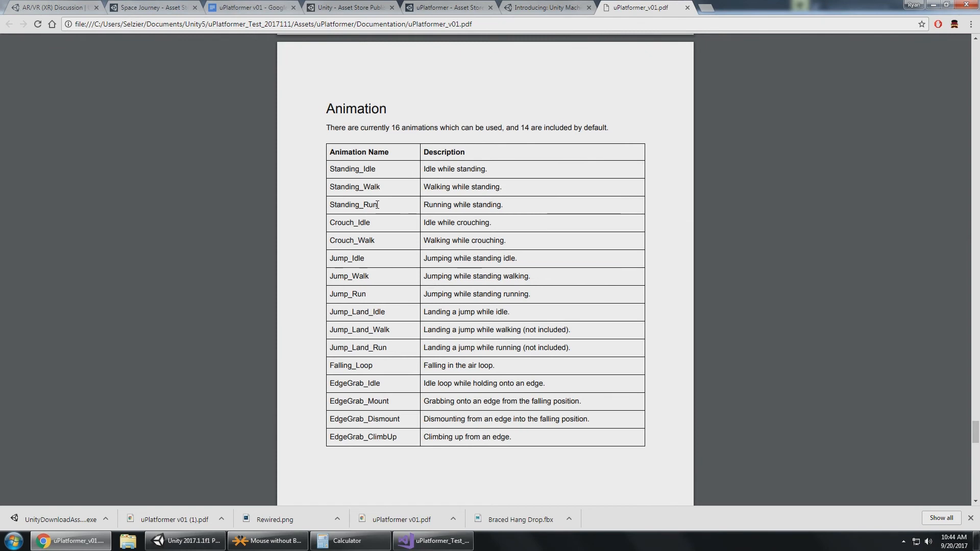
scroll(408, 204, "down", 1)
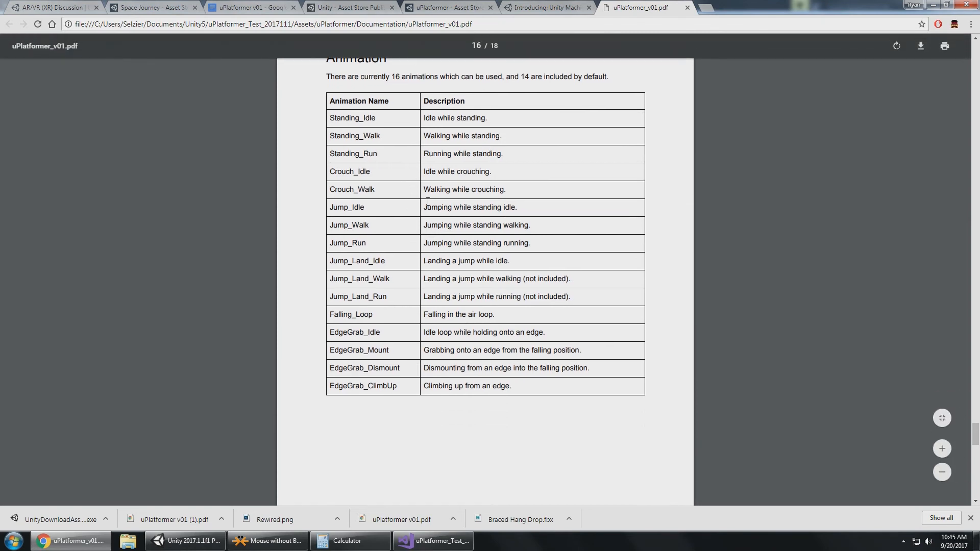
scroll(427, 201, "up", 1)
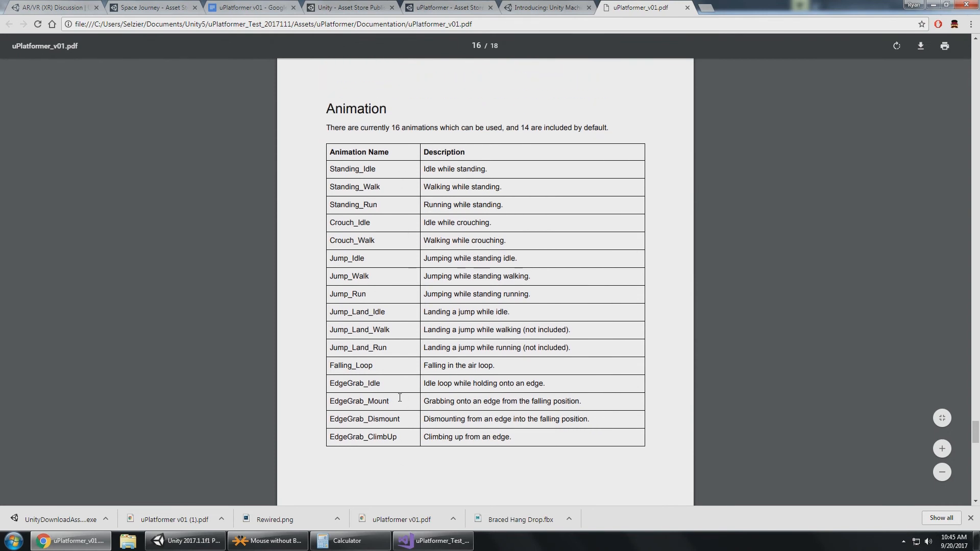
left_click_drag(578, 352, 328, 331)
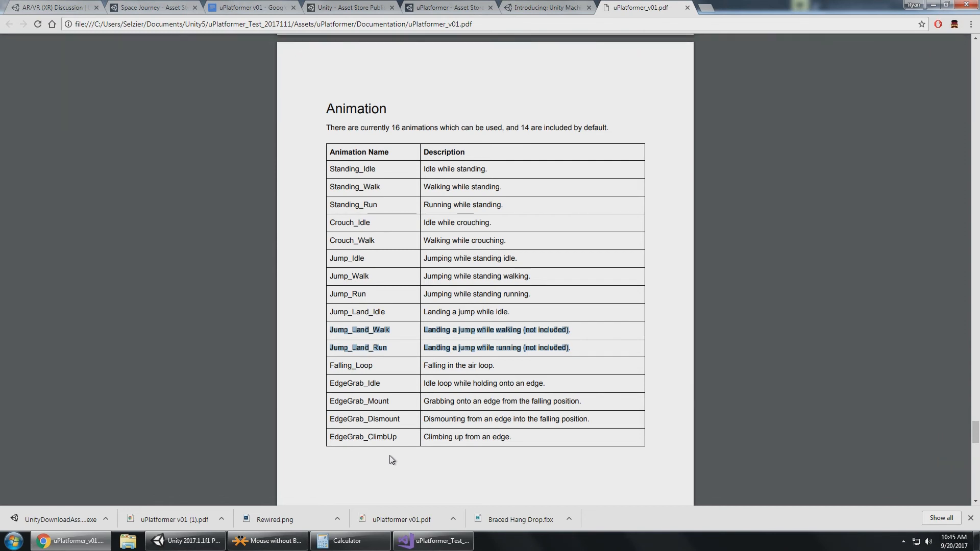
left_click(407, 467)
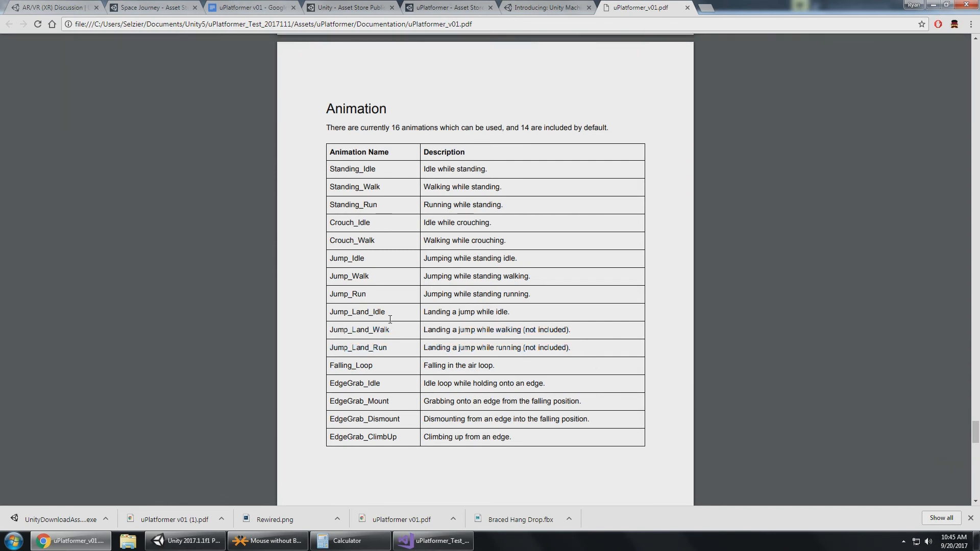
left_click_drag(388, 312, 332, 315)
- Switch to Unity, clear the console, and open Robot Kyle's animation controller in the Animator
left_click(186, 541)
left_click(12, 390)
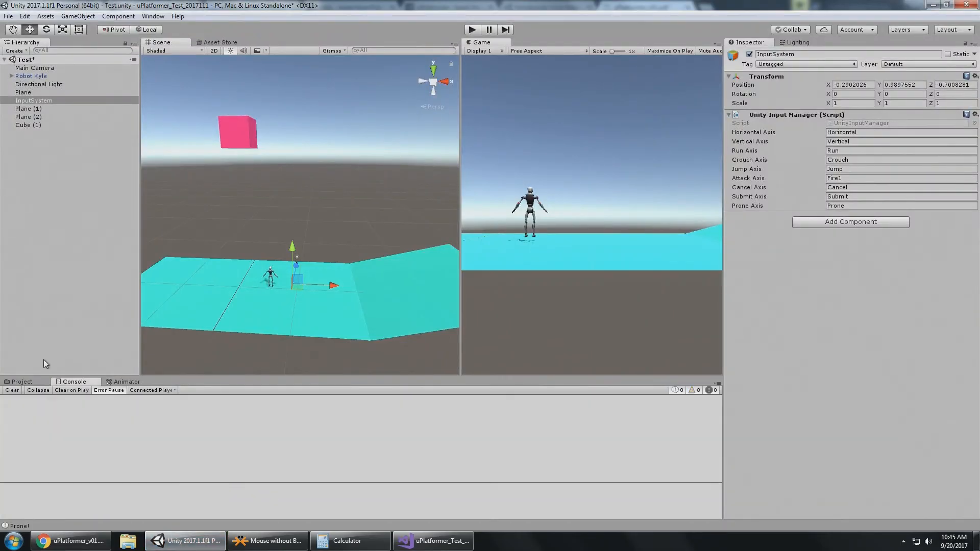
left_click(40, 76)
left_click(125, 382)
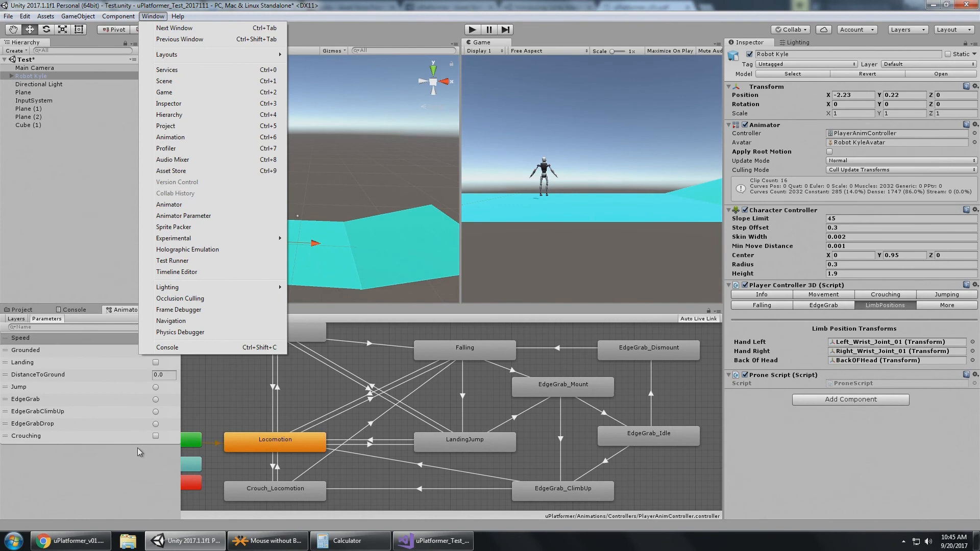
left_click(118, 502)
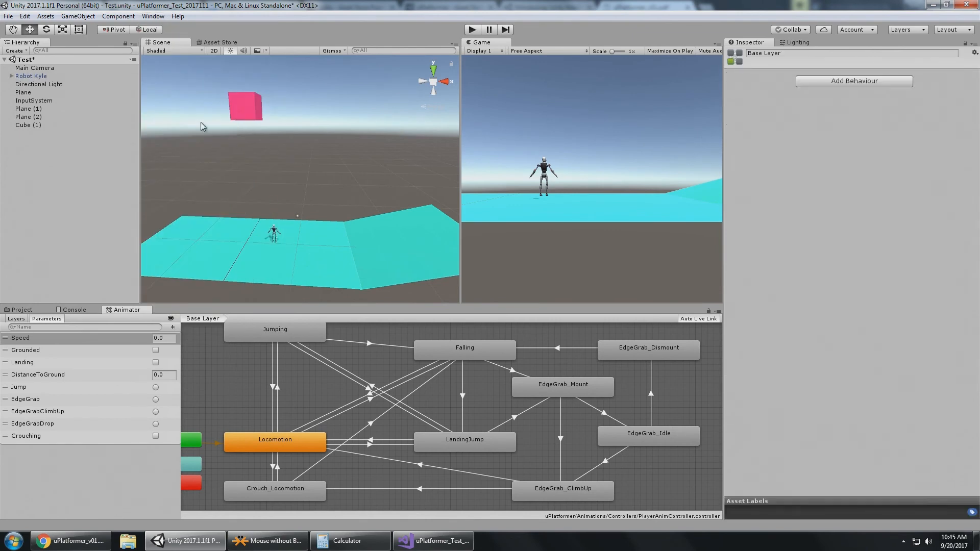
left_click(152, 17)
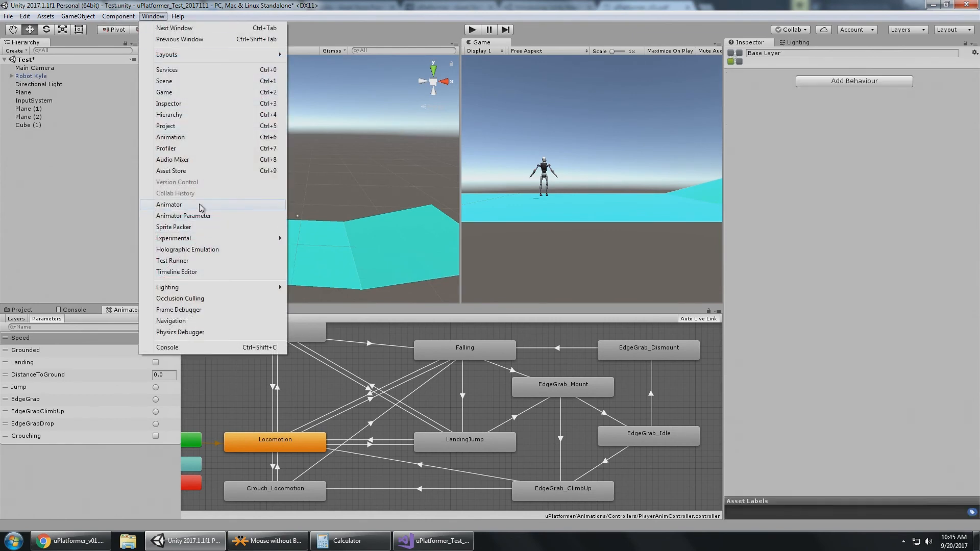
left_click(135, 462)
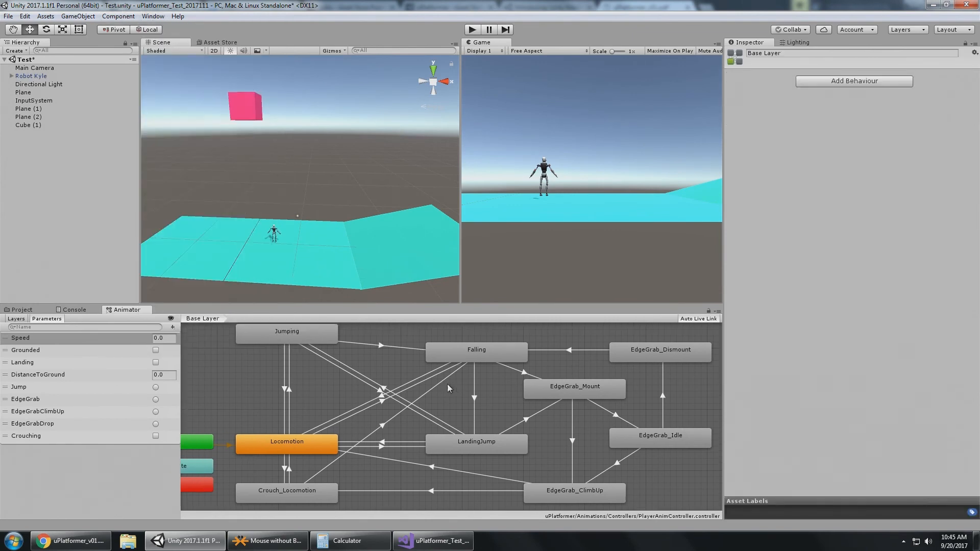
- Open the LandingJump state's blend tree and play its landing animation preview
left_click(489, 450)
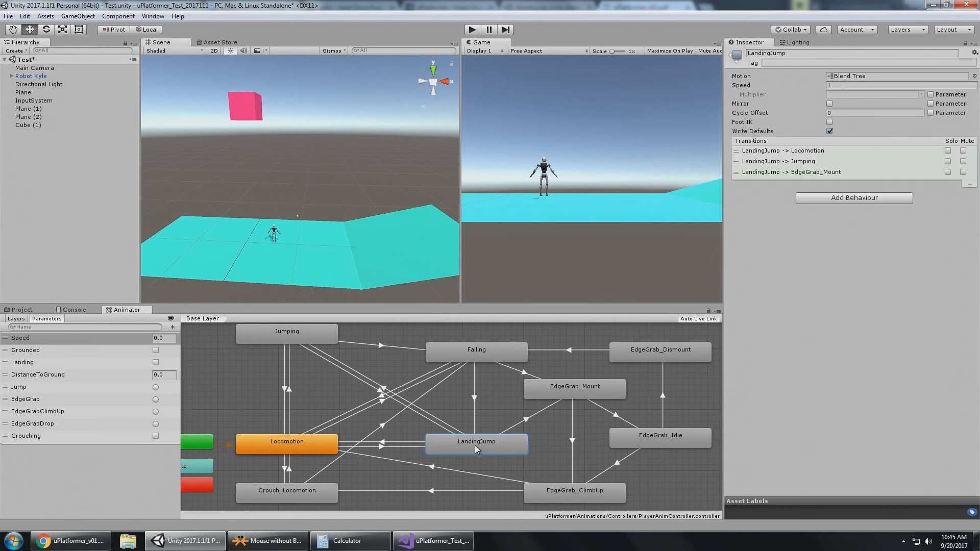
double_click(480, 445)
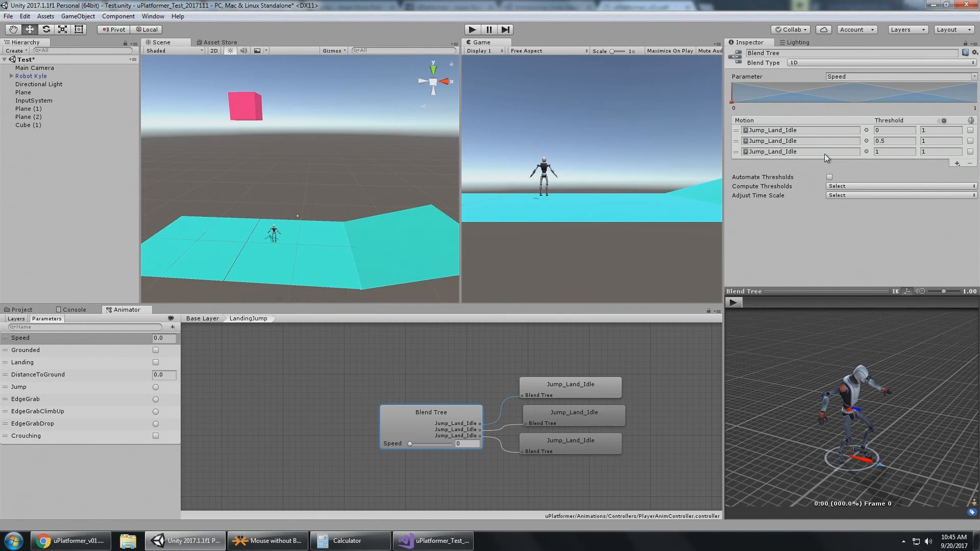
left_click(733, 303)
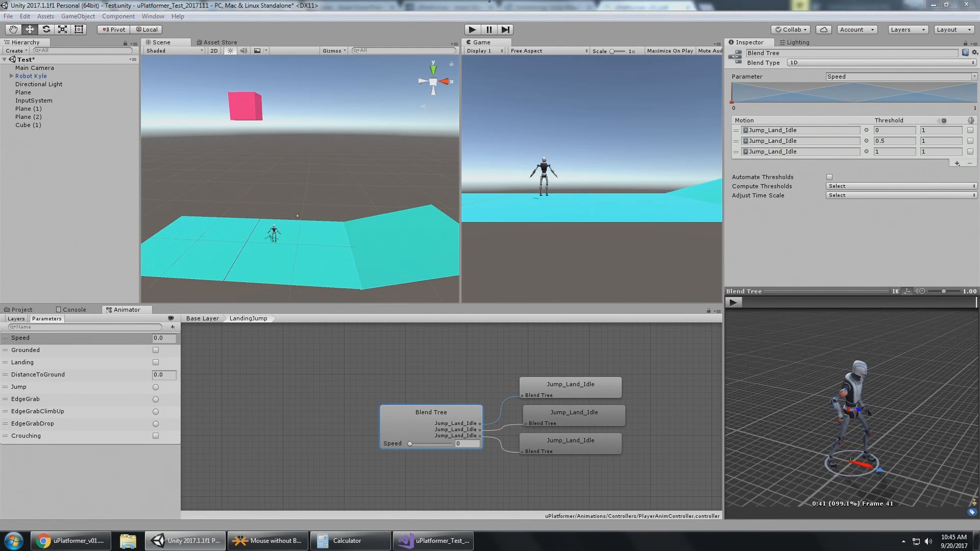
- Glance at Visual Studio, return to Unity, and scrub the landing animation preview back to frame 0
left_click(429, 545)
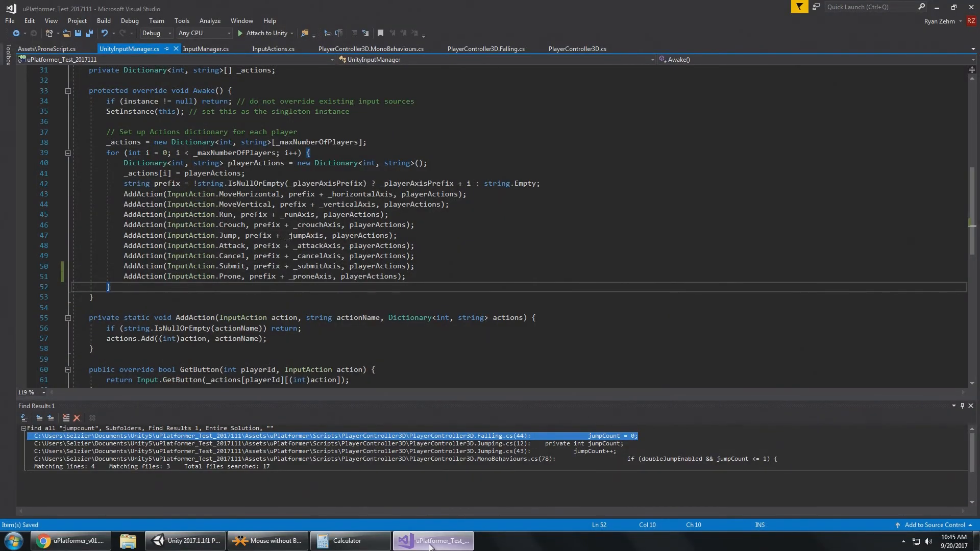
left_click(184, 540)
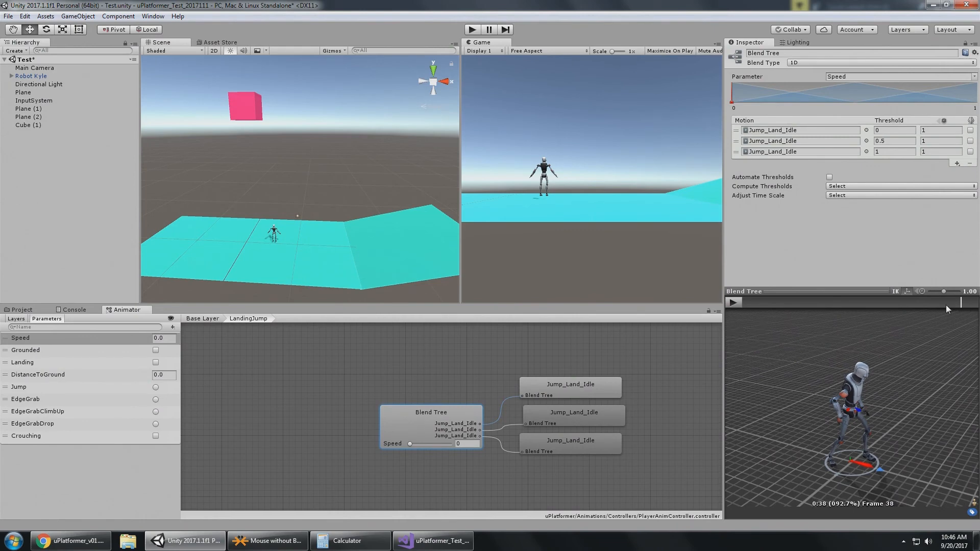
left_click_drag(945, 305, 845, 327)
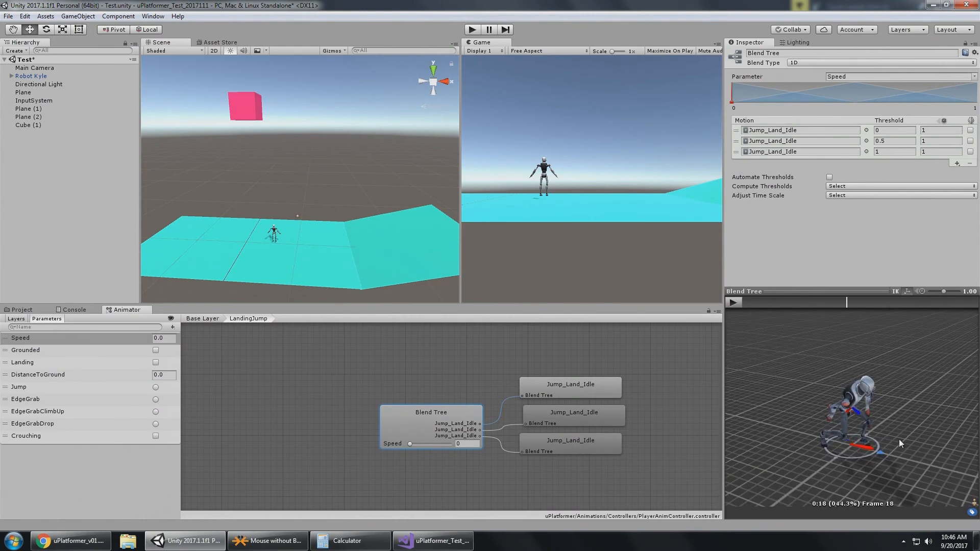
left_click_drag(850, 305, 737, 303)
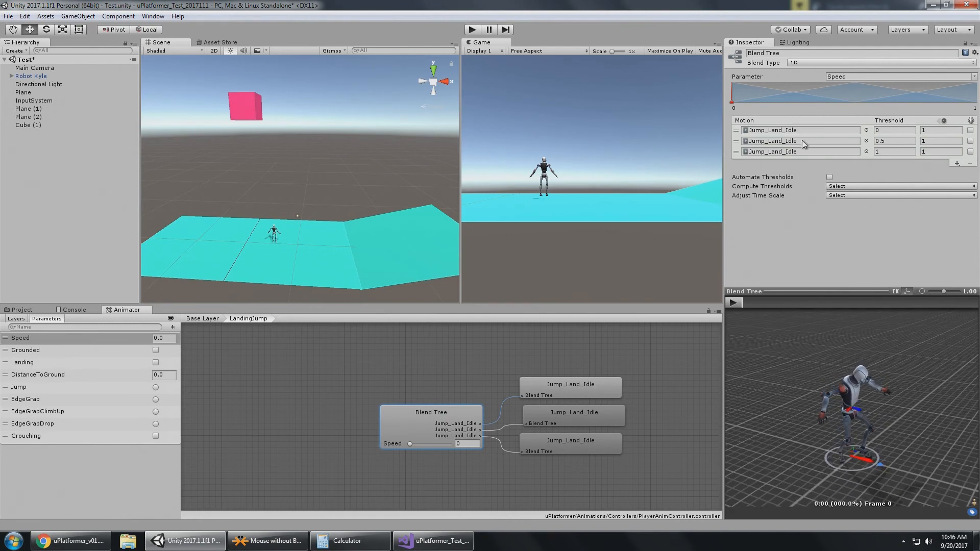
- Switch to the PDF documentation in Chrome and review the Animation Controller diagram and its numbered list of states
left_click(82, 541)
left_click(557, 349)
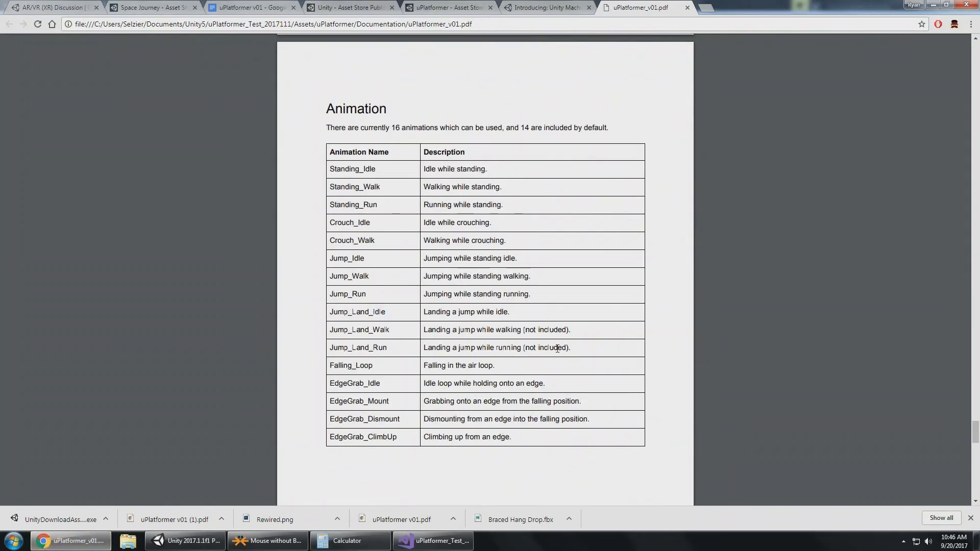
scroll(562, 347, "down", 8)
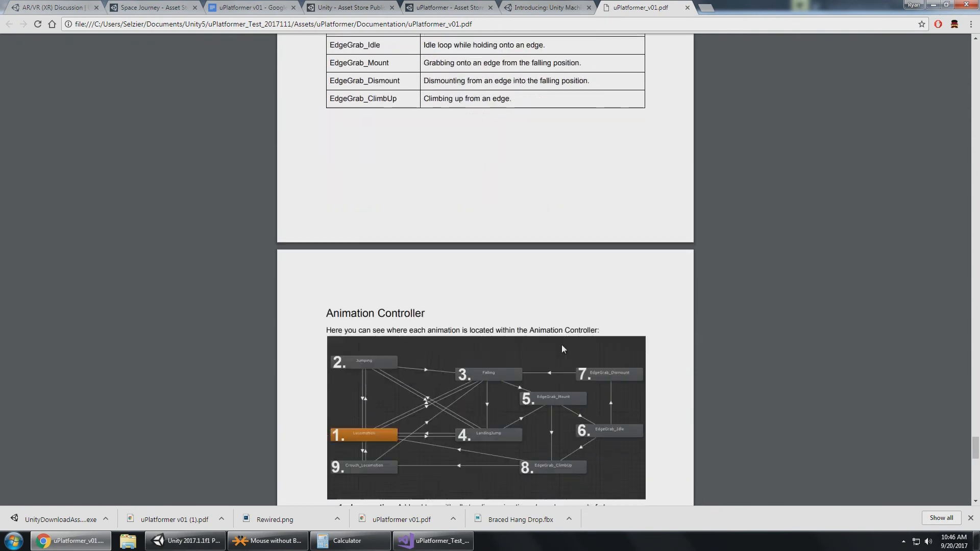
scroll(562, 345, "down", 3)
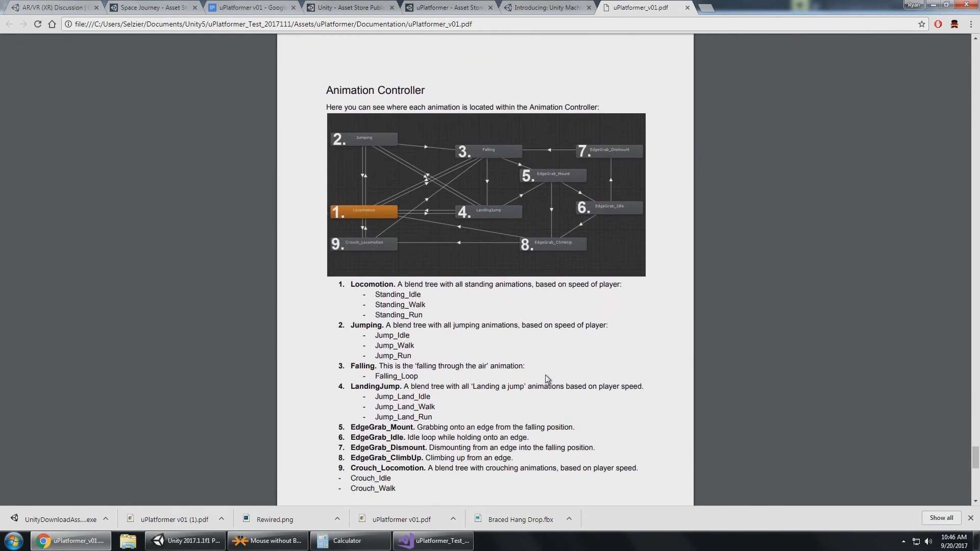
scroll(545, 378, "down", 1)
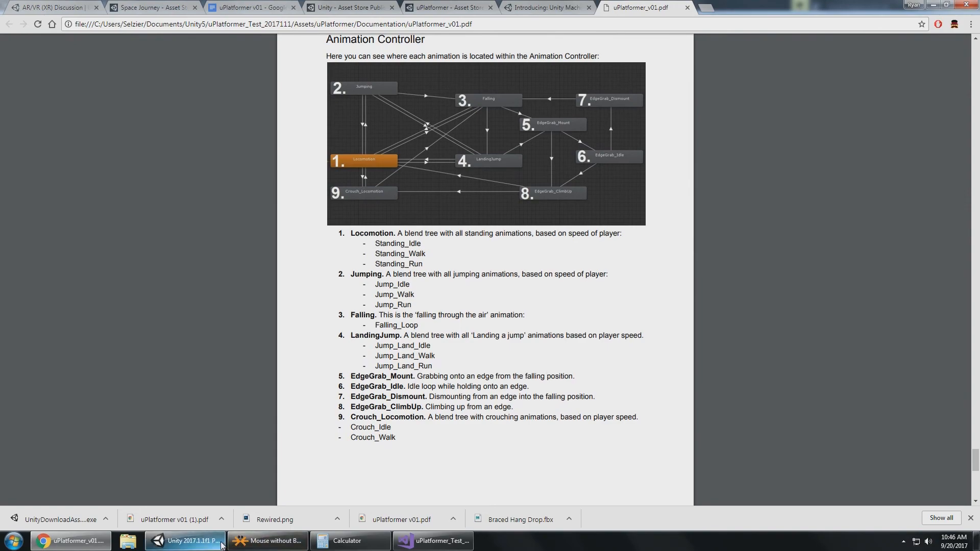
- Switch to Unity, play the scene from the Animator's Base Layer view, and inspect the Locomotion state's blend tree
left_click(215, 526)
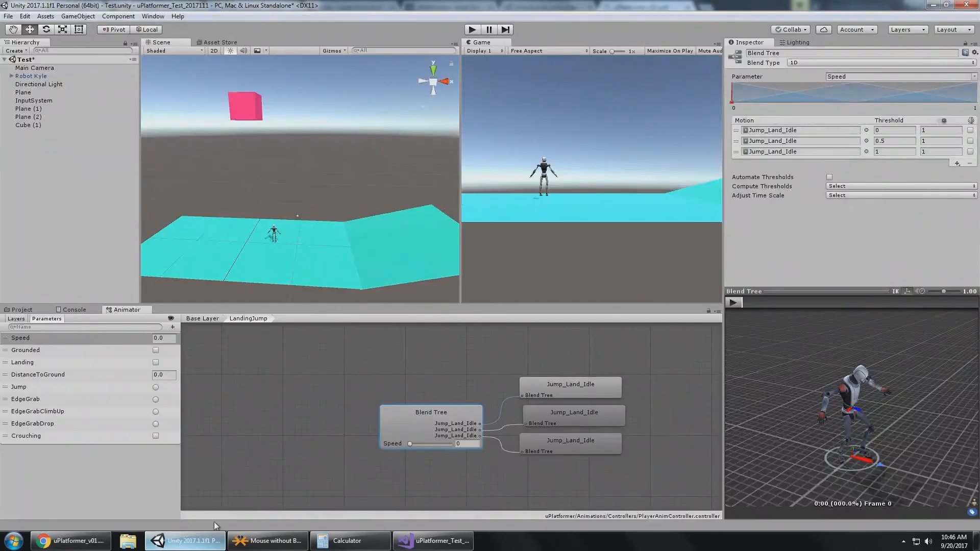
left_click(202, 318)
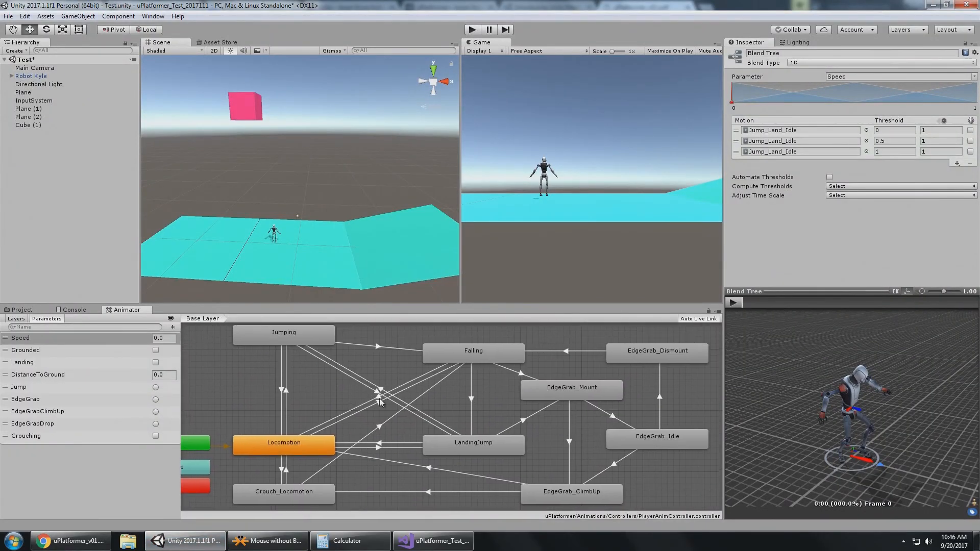
left_click(473, 30)
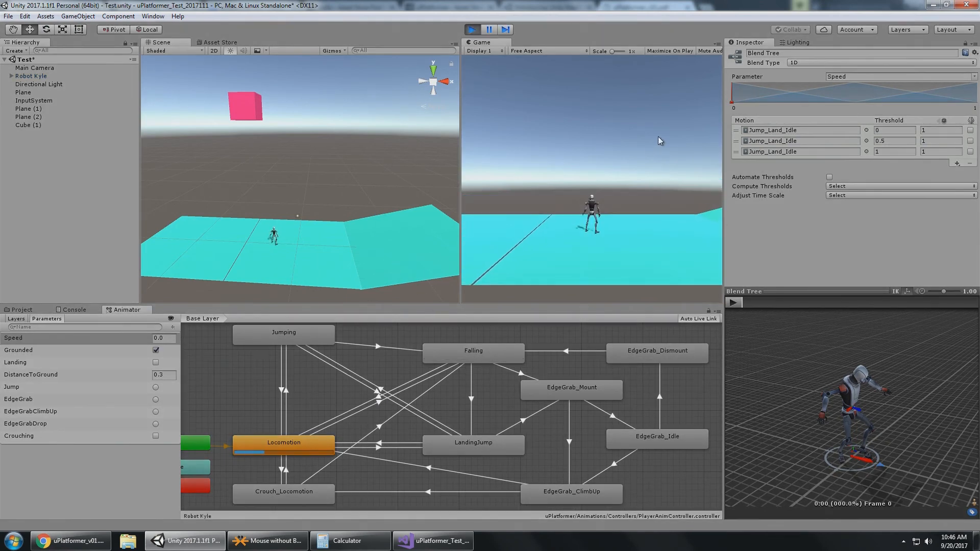
left_click(291, 445)
double_click(289, 445)
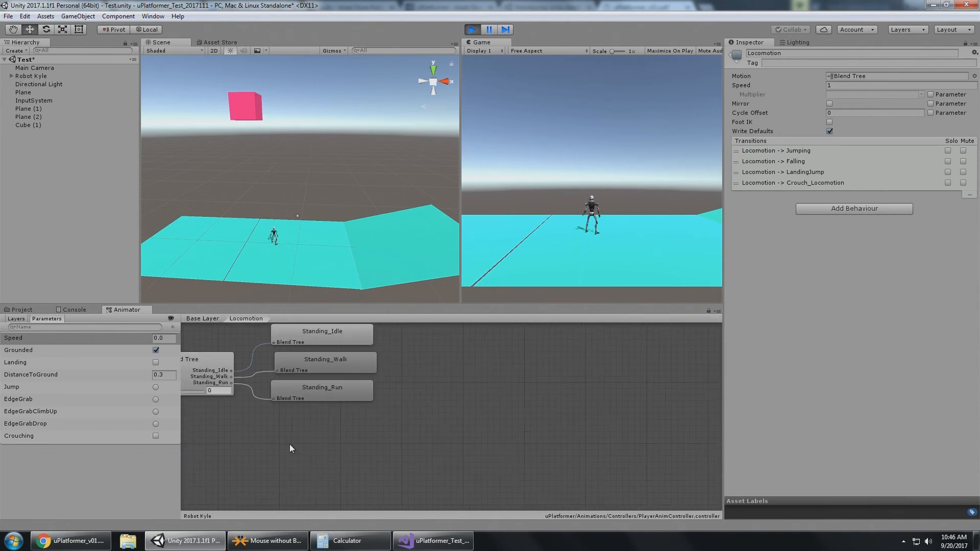
left_click(313, 401)
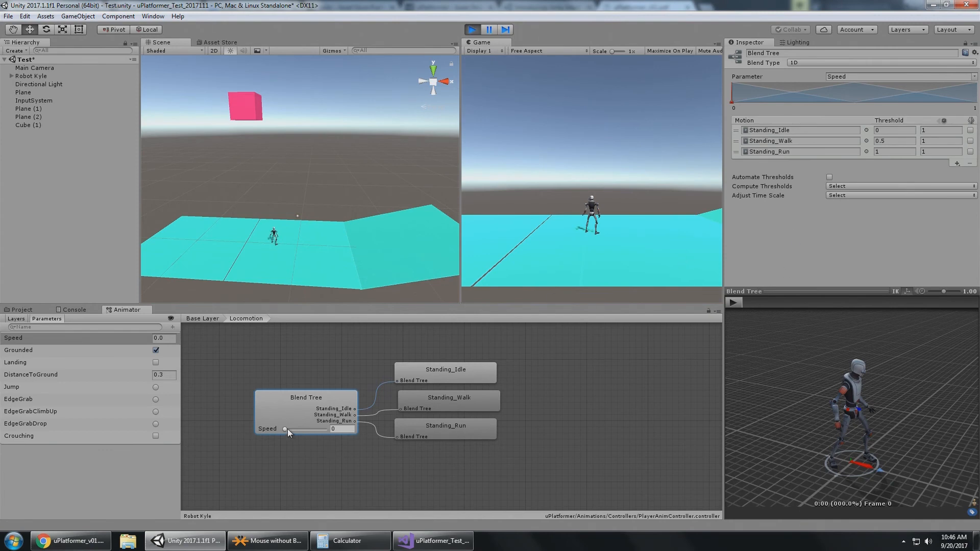
- Vary the Locomotion blend tree's Speed to preview its standing animations, and stop scene playback
left_click_drag(287, 428, 325, 435)
left_click(730, 301)
left_click(731, 300)
left_click(473, 30)
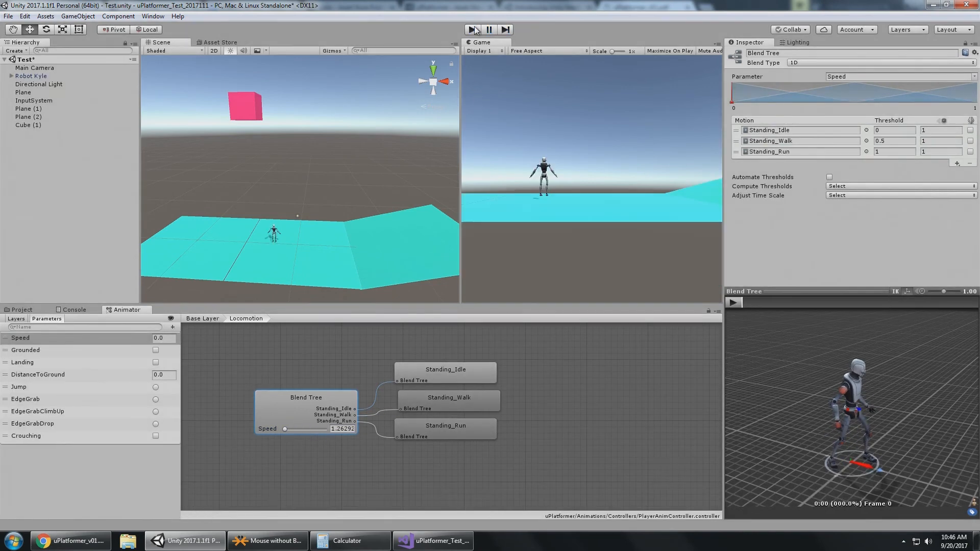
- Return to the Base Layer and open the Jumping state's blend tree to inspect its motions
left_click(203, 319)
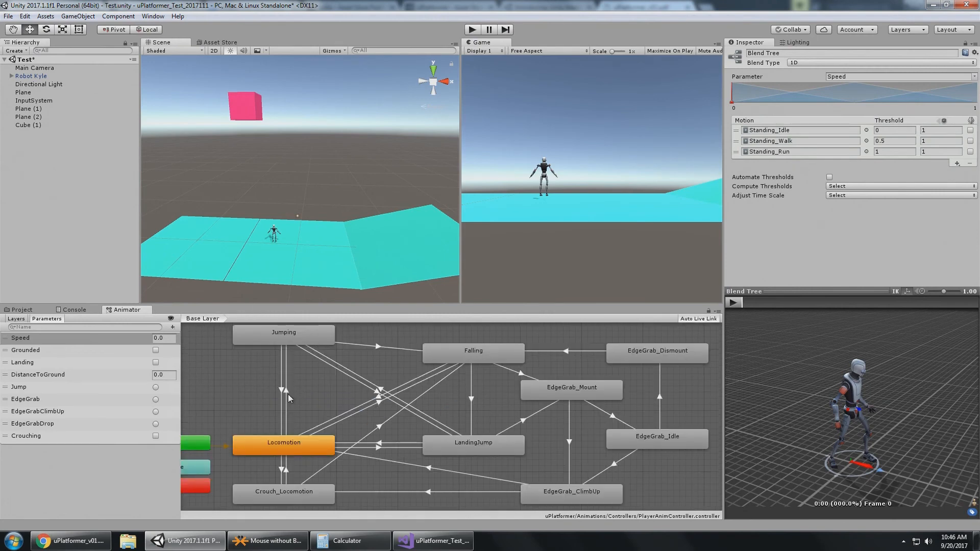
left_click(295, 332)
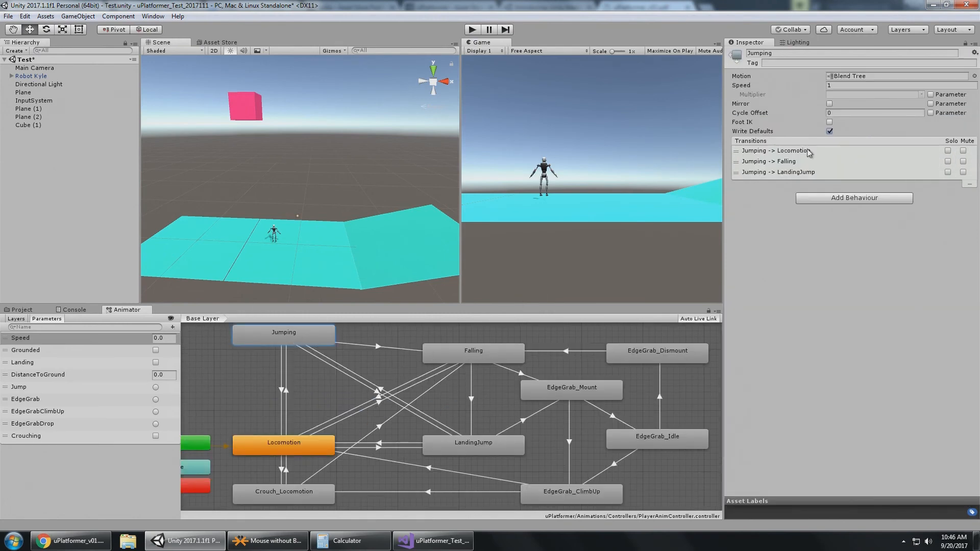
double_click(297, 345)
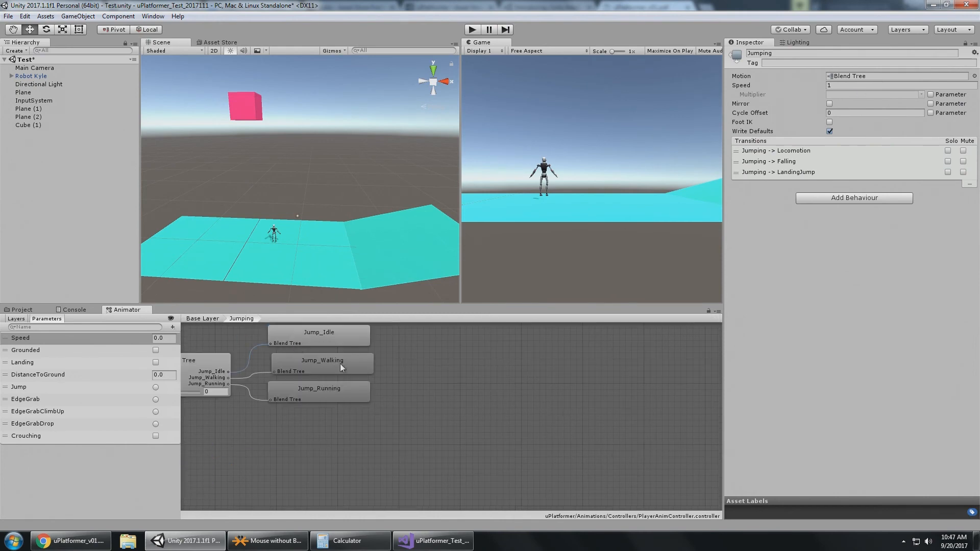
left_click(286, 397)
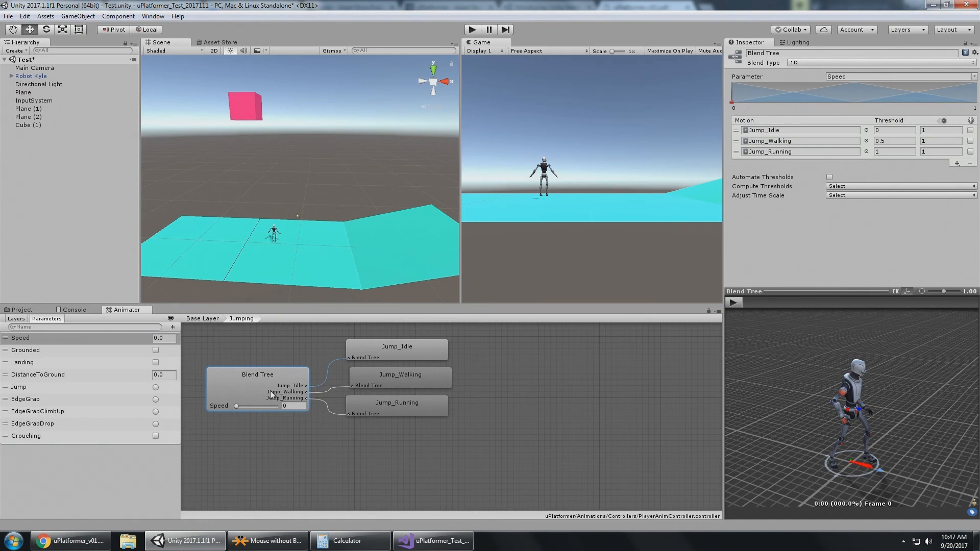
- Play the Jumping blend tree preview with Speed at 0.49 and the preview playback rate at 0.50
left_click(731, 303)
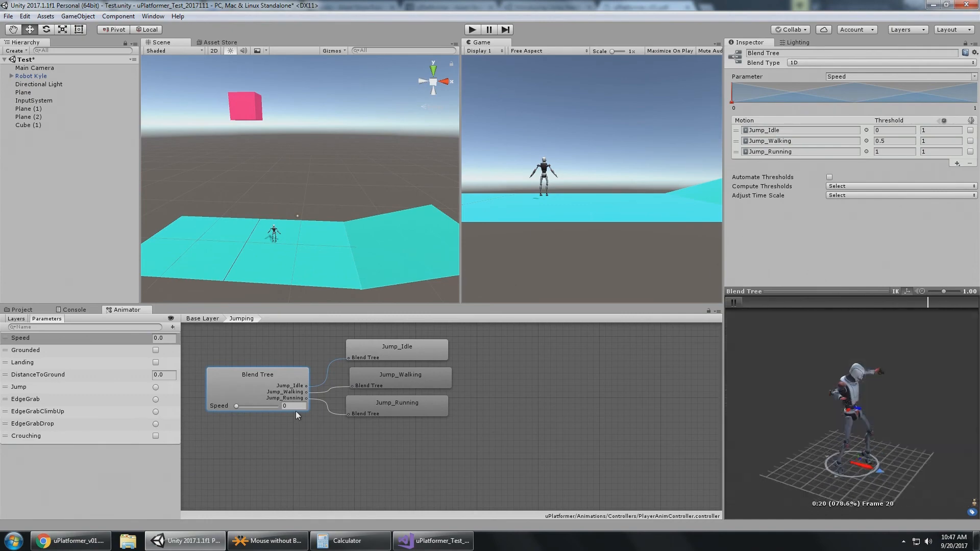
left_click_drag(237, 406, 256, 411)
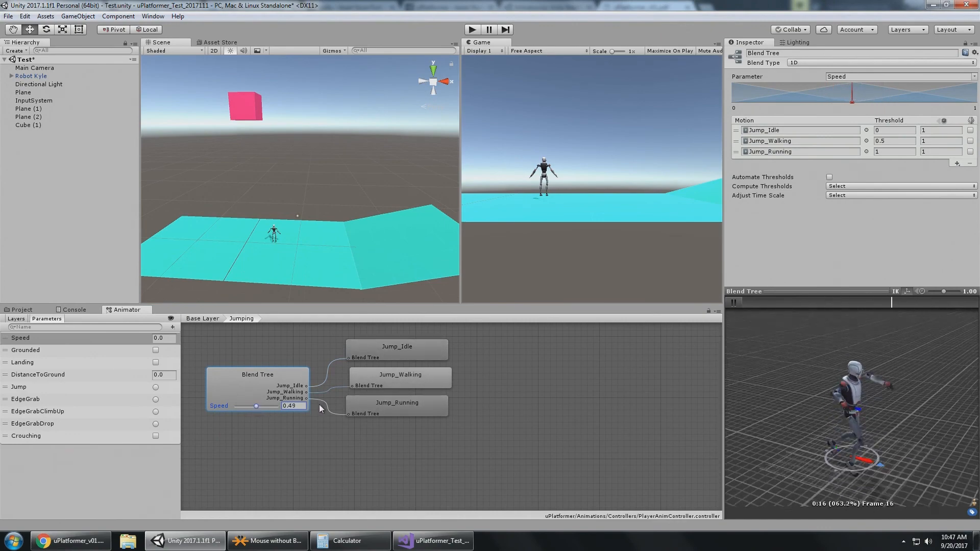
left_click_drag(944, 291, 939, 293)
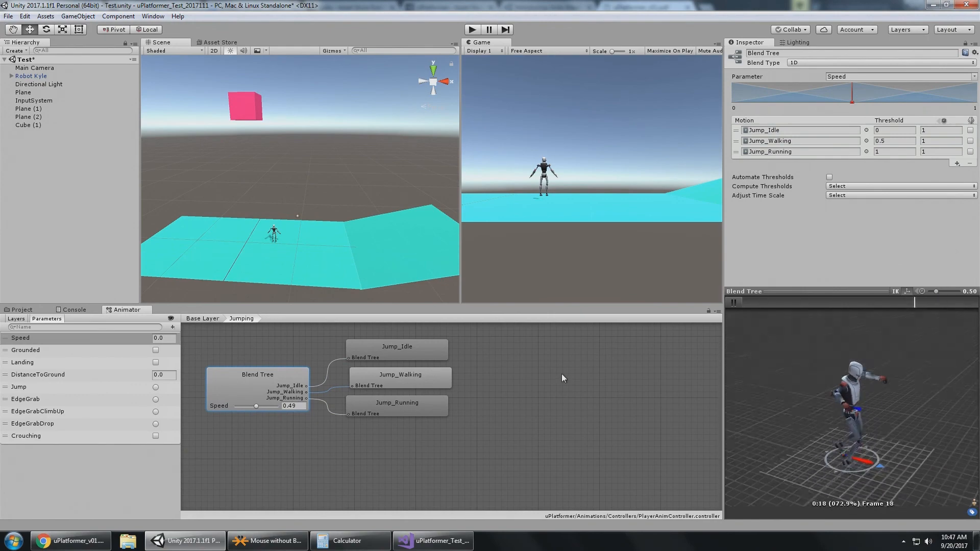
- Preview the Jumping blend tree at Speed 1, and return to the Base Layer with the Jumping state selected
left_click_drag(255, 406, 355, 438)
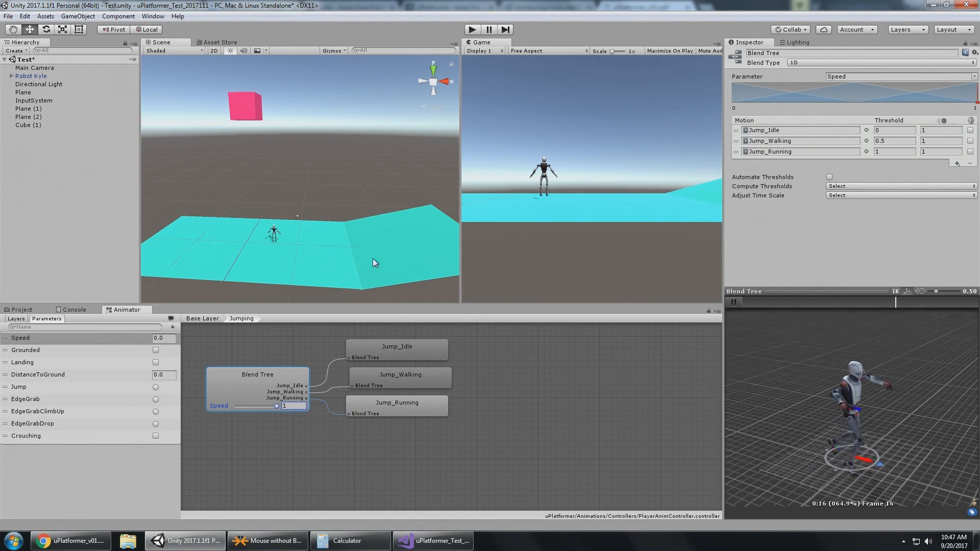
left_click(199, 319)
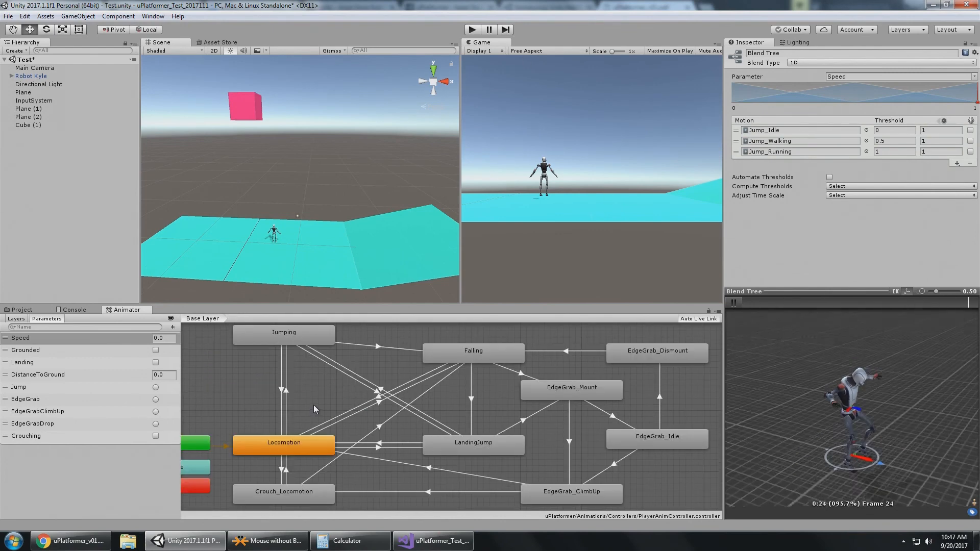
left_click(298, 342)
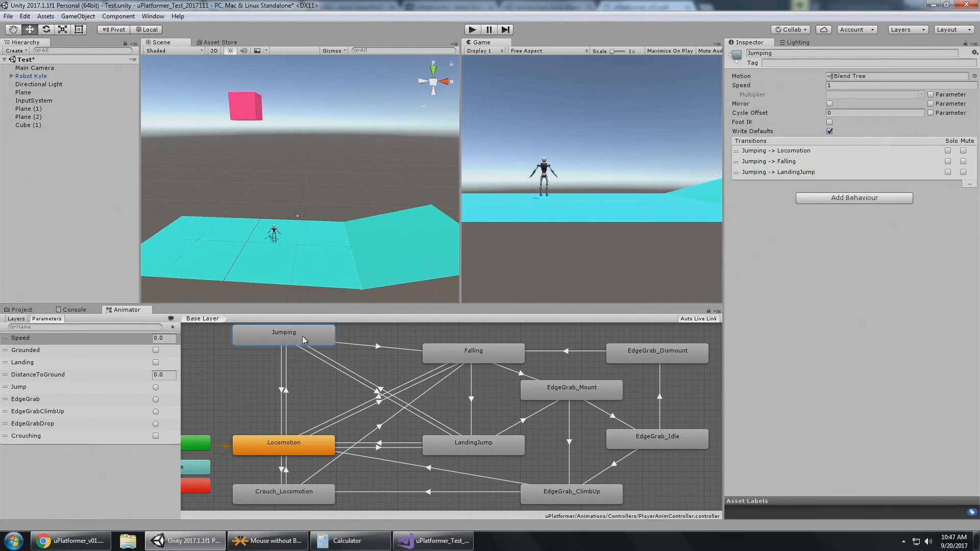
- Inspect the motion and transitions of the LandingJump and Falling states in the Base Layer
left_click(460, 445)
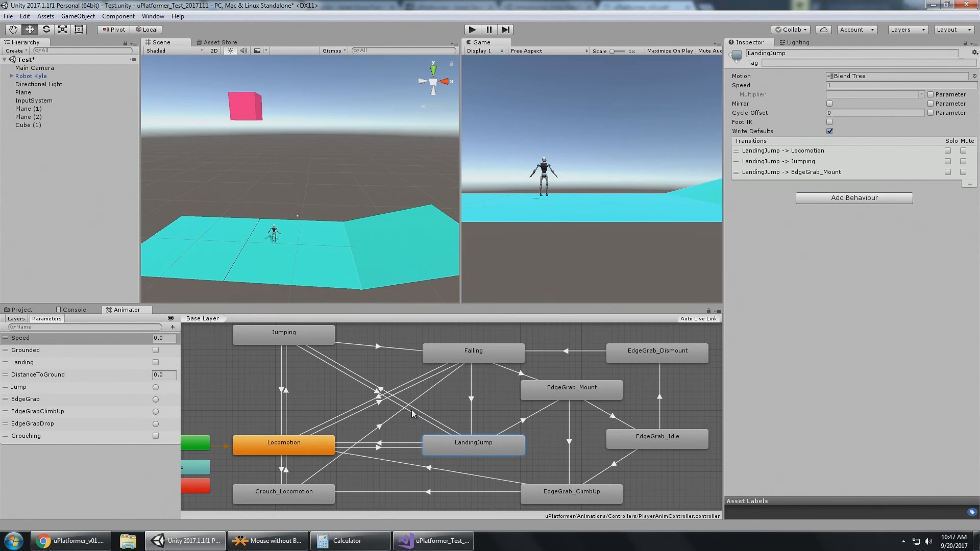
left_click(444, 431)
left_click(459, 443)
left_click(483, 355)
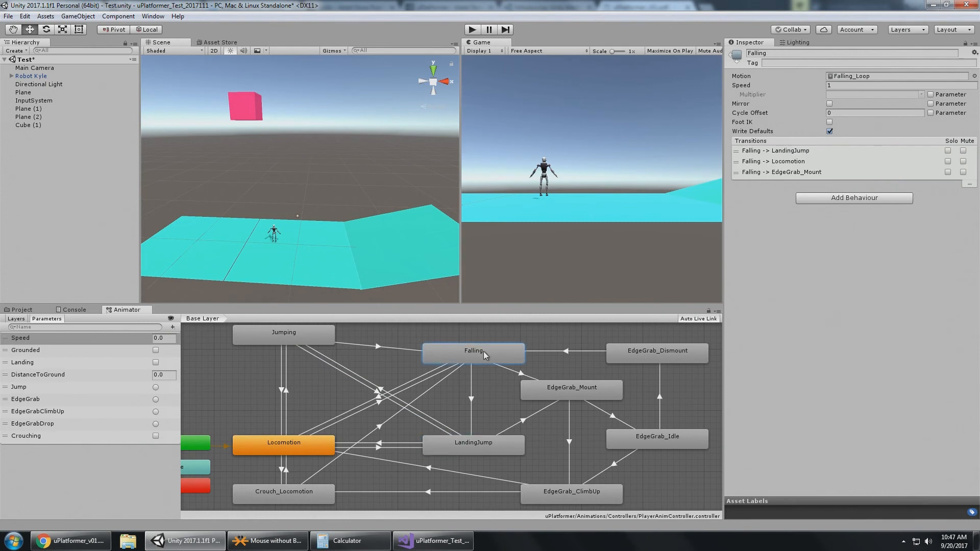
- Locate the Falling state's Falling_Loop clip in uPlatformer's Animations folder, play its preview, and pause it
left_click(957, 77)
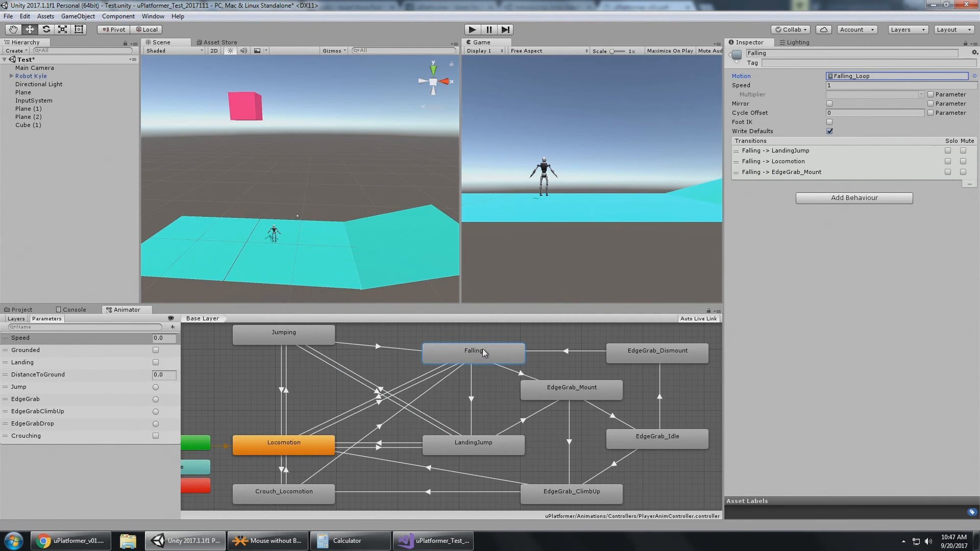
left_click(22, 310)
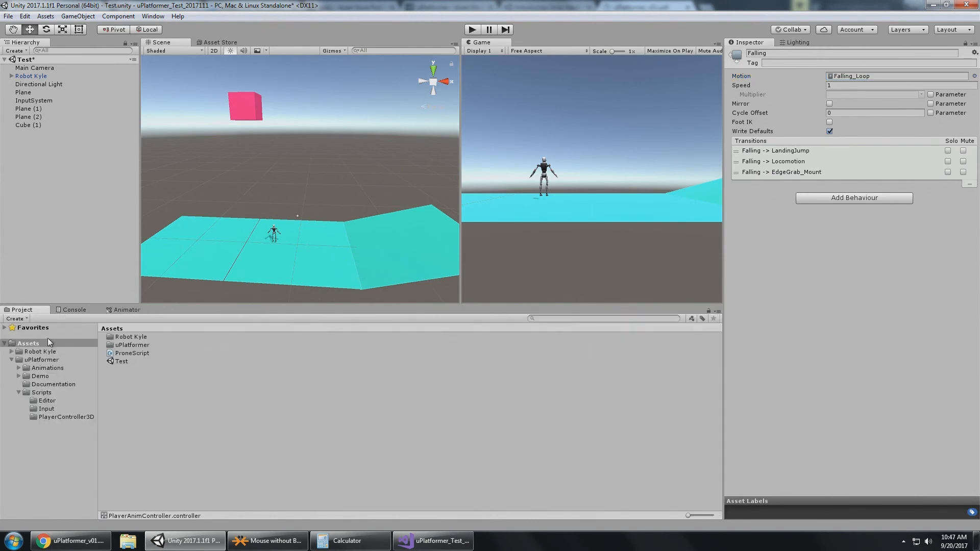
left_click(19, 368)
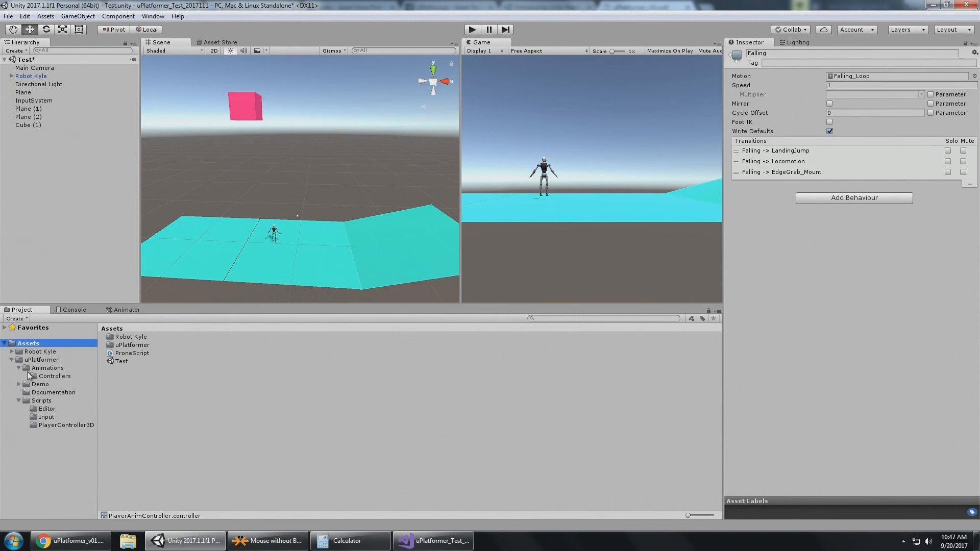
left_click(92, 371)
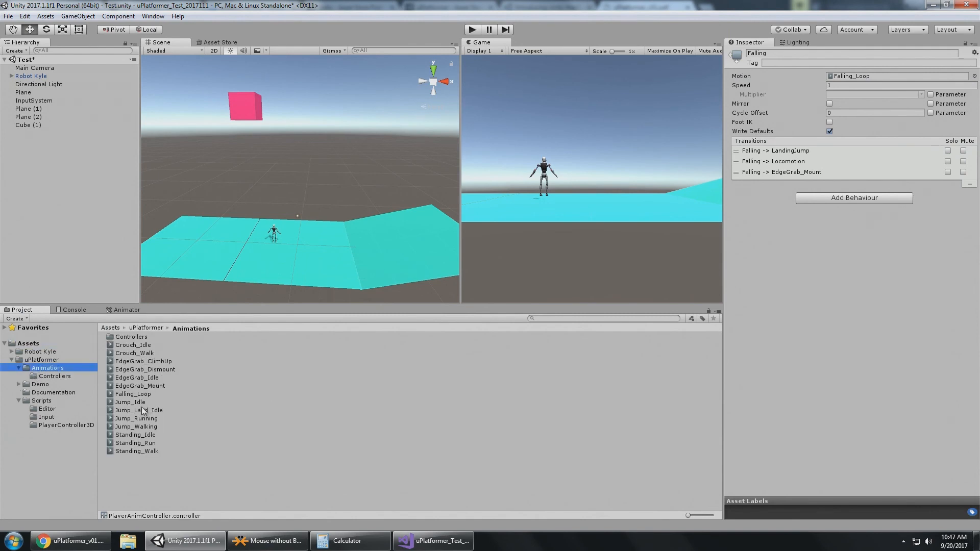
left_click(137, 395)
left_click(735, 303)
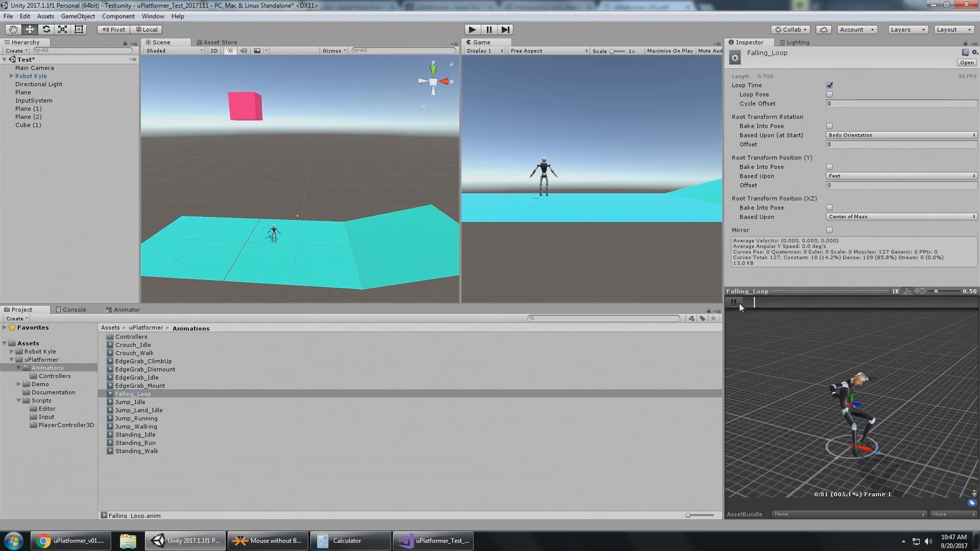
left_click(735, 303)
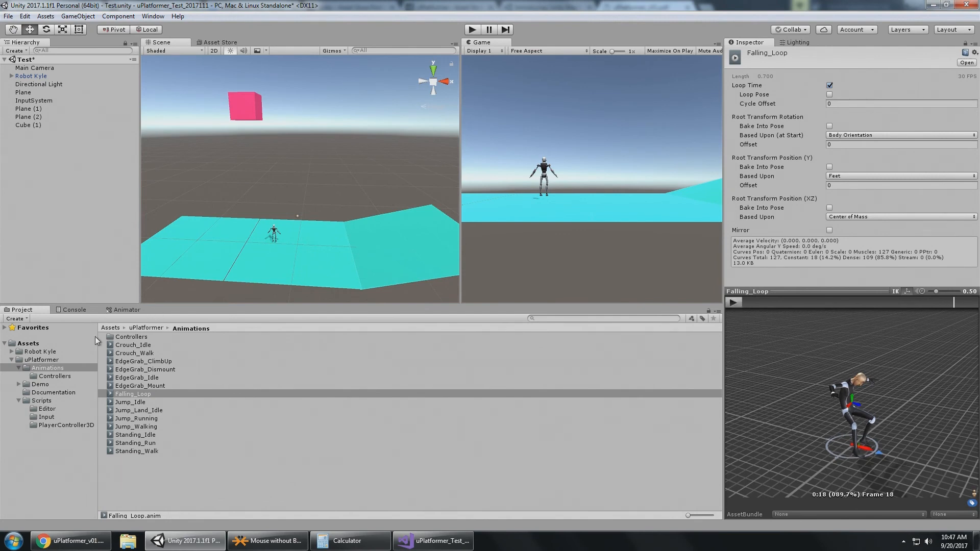
- Return to the animator graph, review the Falling state, and open the LandingJump state's blend tree
left_click(122, 310)
middle_click_drag(483, 359, 476, 381)
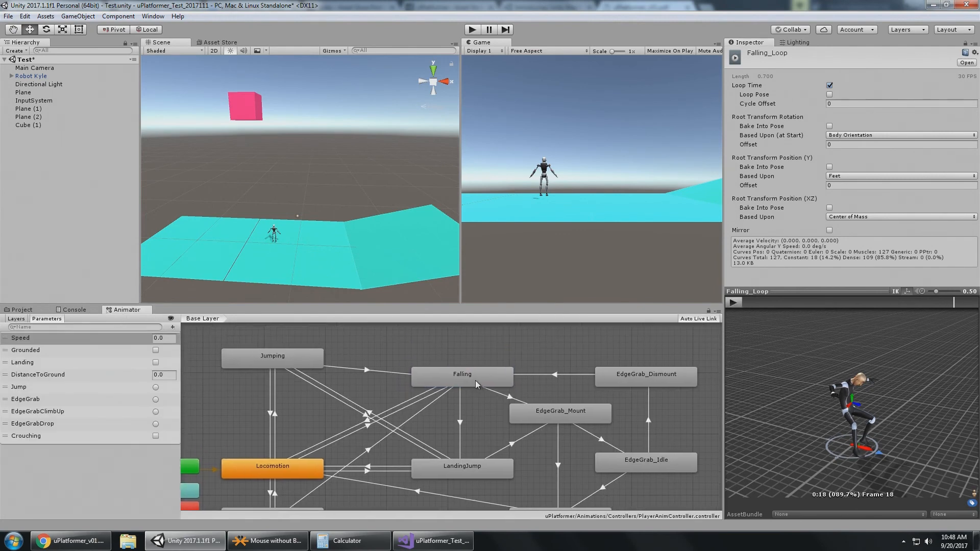
left_click(480, 367)
middle_click_drag(499, 417, 566, 420)
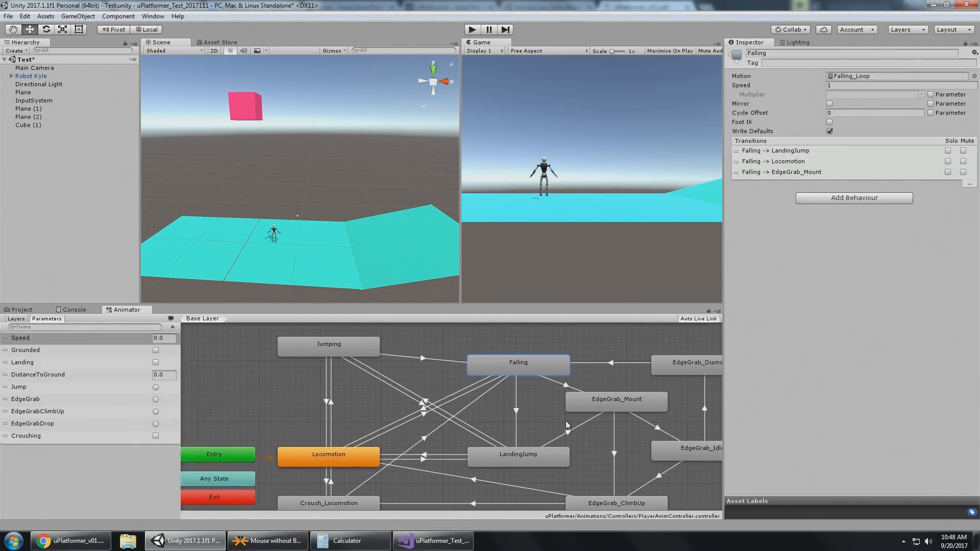
left_click(528, 458)
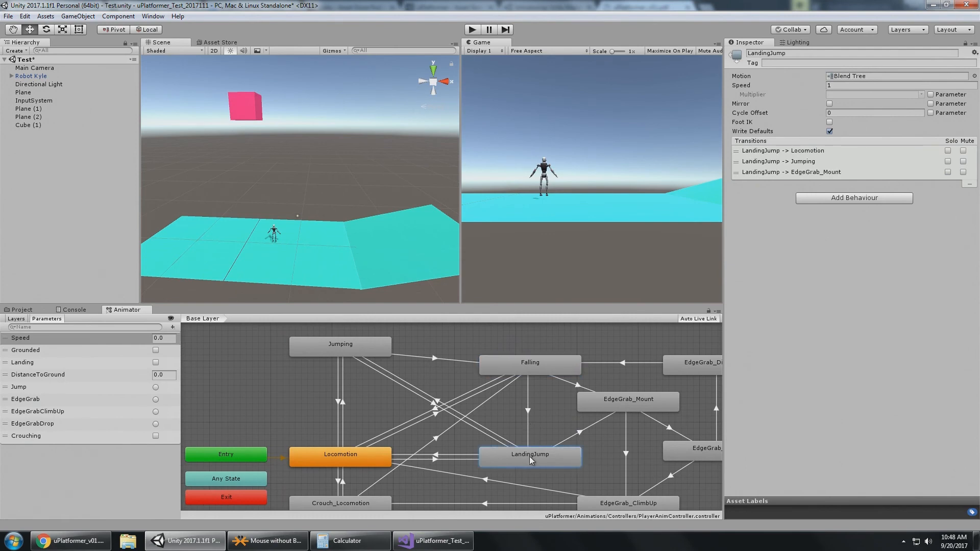
double_click(532, 458)
left_click(447, 427)
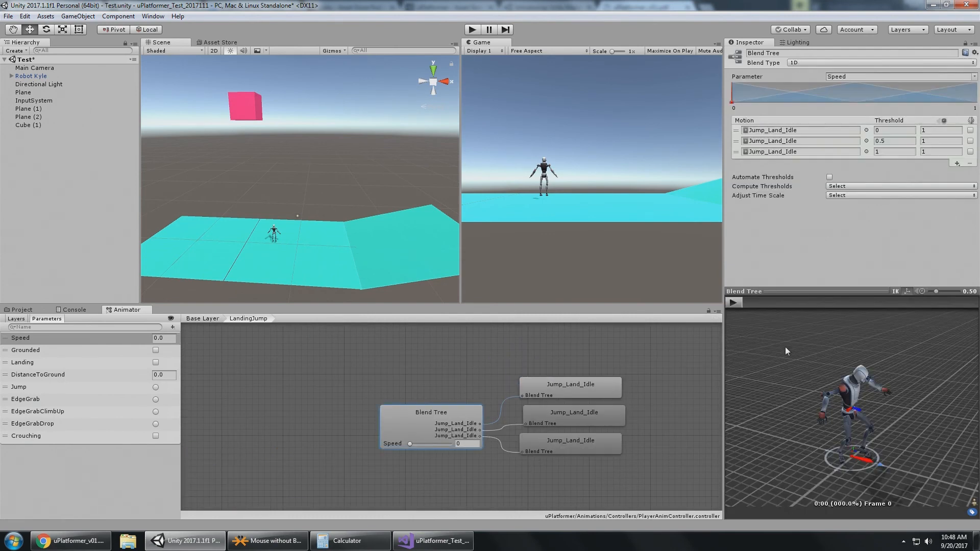
- Play and pause the LandingJump blend tree preview, and check the motions assigned at thresholds 0.5 and 1
left_click(737, 304)
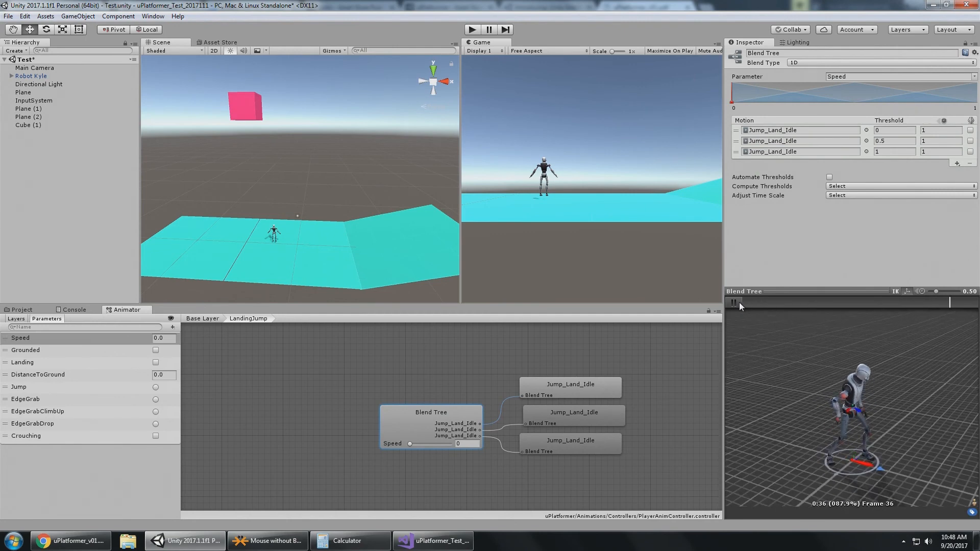
left_click(739, 302)
left_click(821, 141)
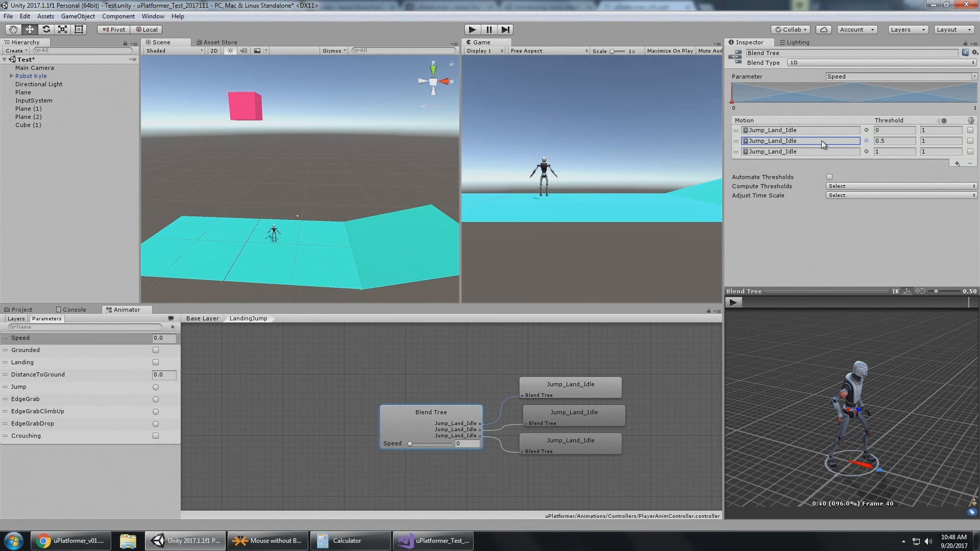
left_click(816, 152)
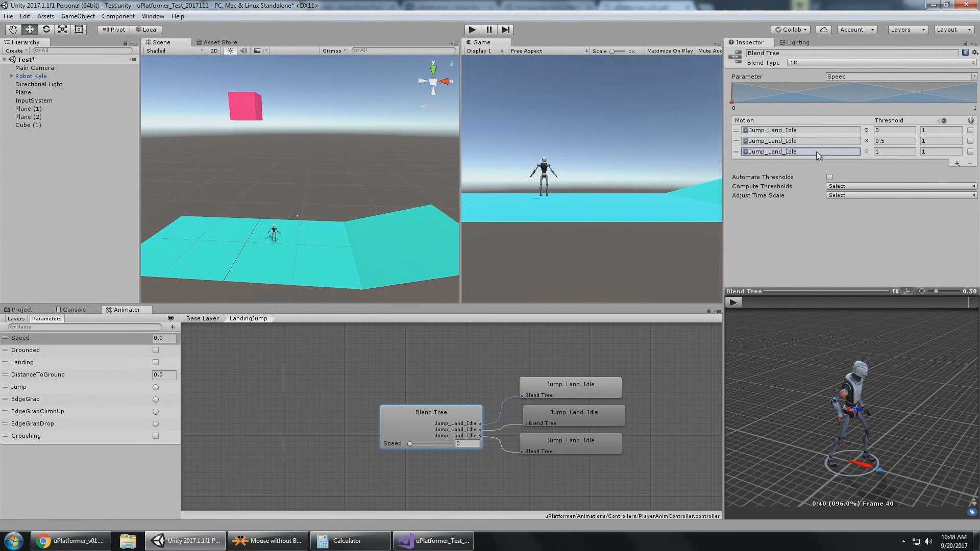
- Return to the Base Layer and select the Locomotion state to inspect its transitions
left_click(204, 319)
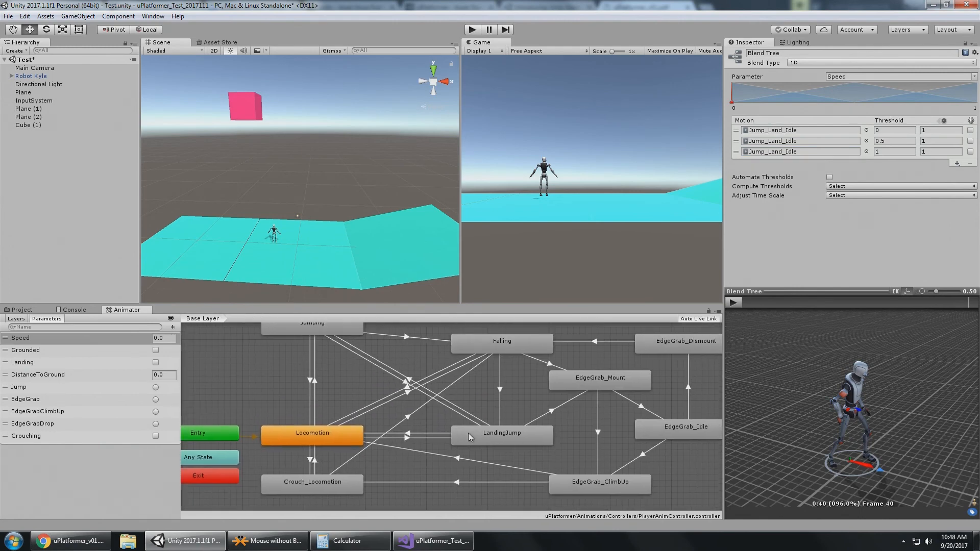
left_click(354, 443)
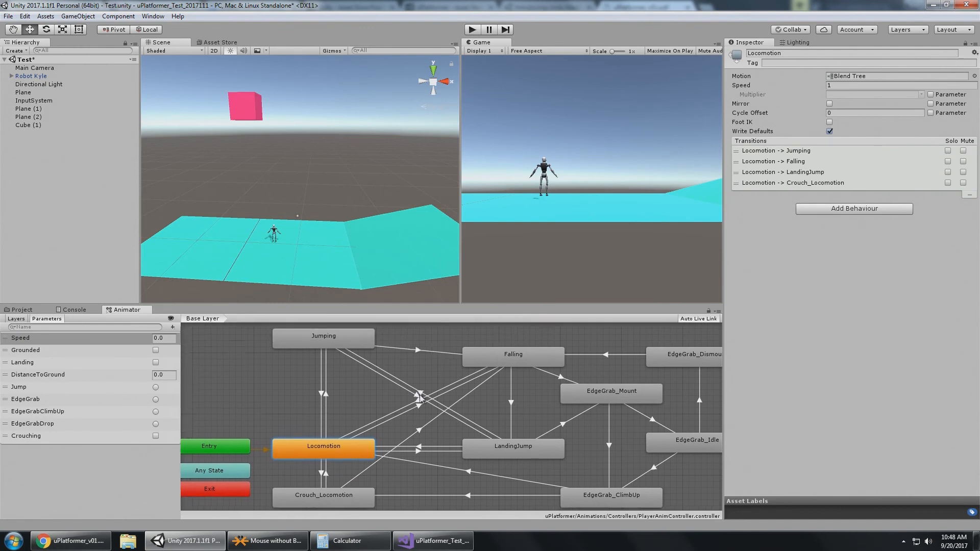
middle_click_drag(419, 399, 351, 413)
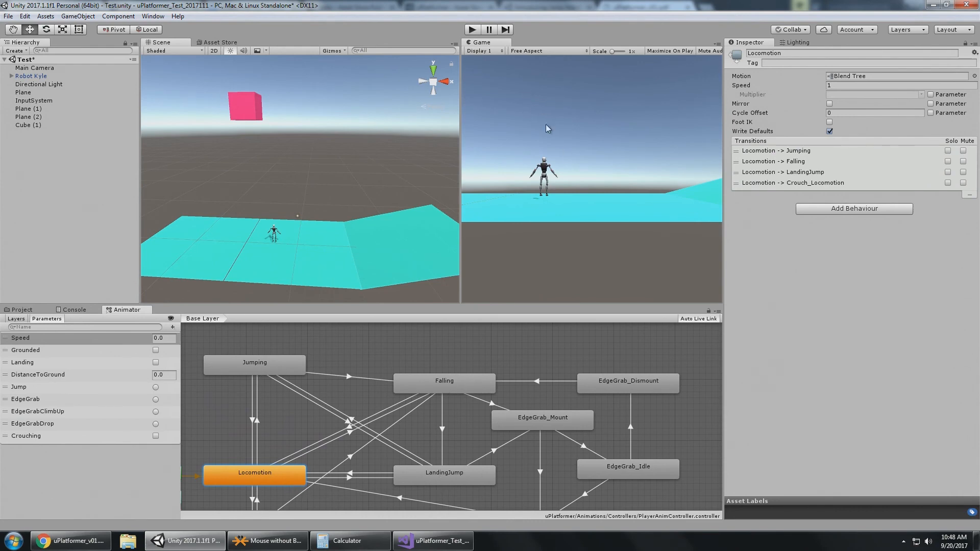
- Play the scene, make the character jump, and pause playback during the transition from Locomotion to Jumping
left_click(473, 29)
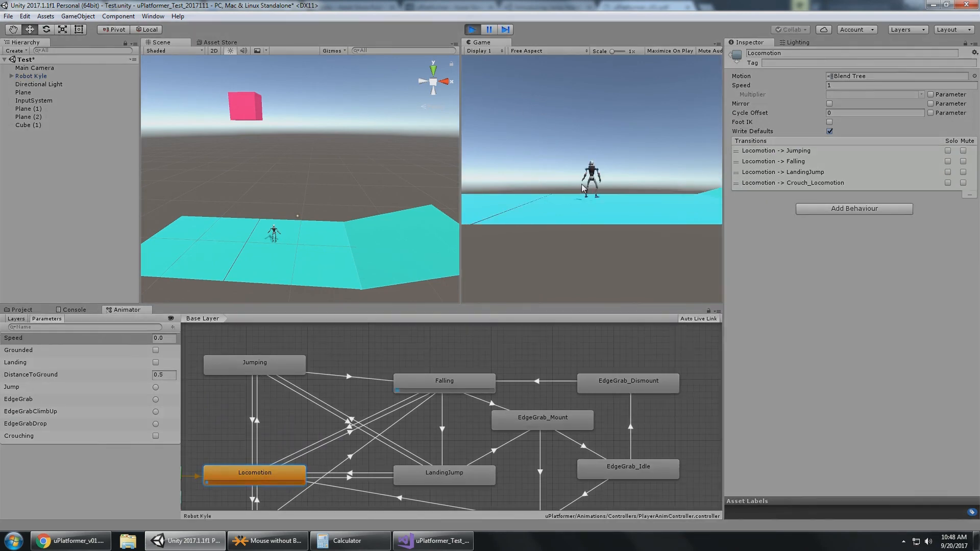
key("space")
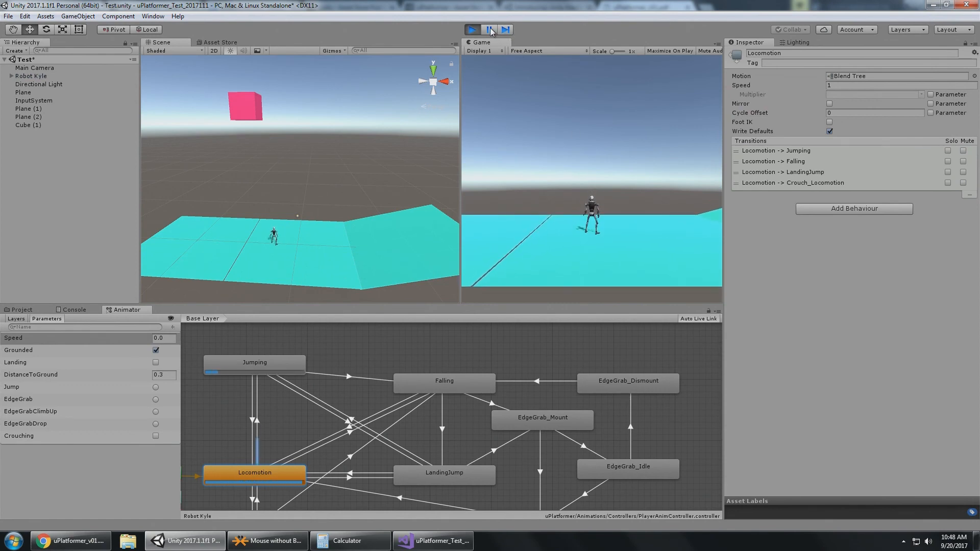
left_click(491, 31)
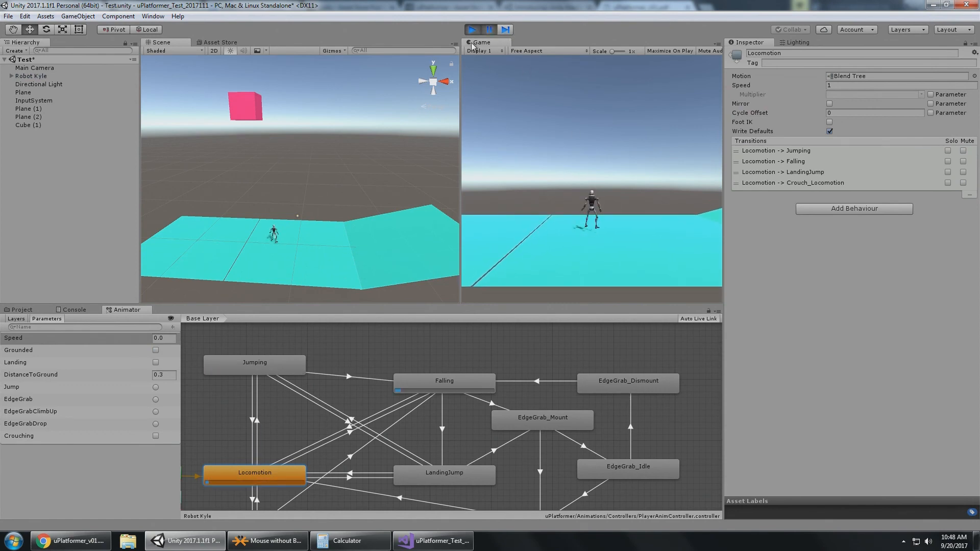
left_click(491, 29)
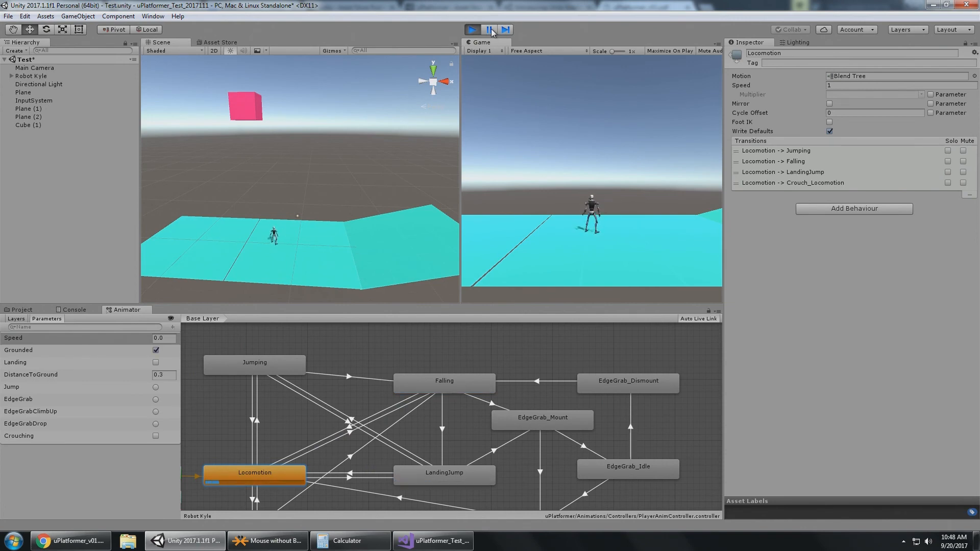
key("space")
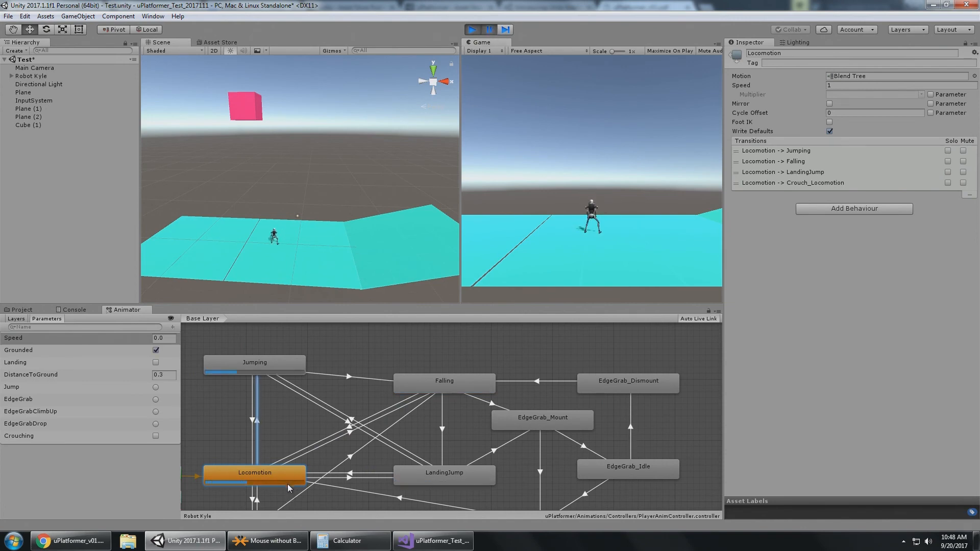
- Advance the paused jump frame by frame to follow the animator's states from Jumping through Falling to LandingJump
left_click(506, 30)
left_click(506, 30)
left_click(505, 29)
left_click(506, 30)
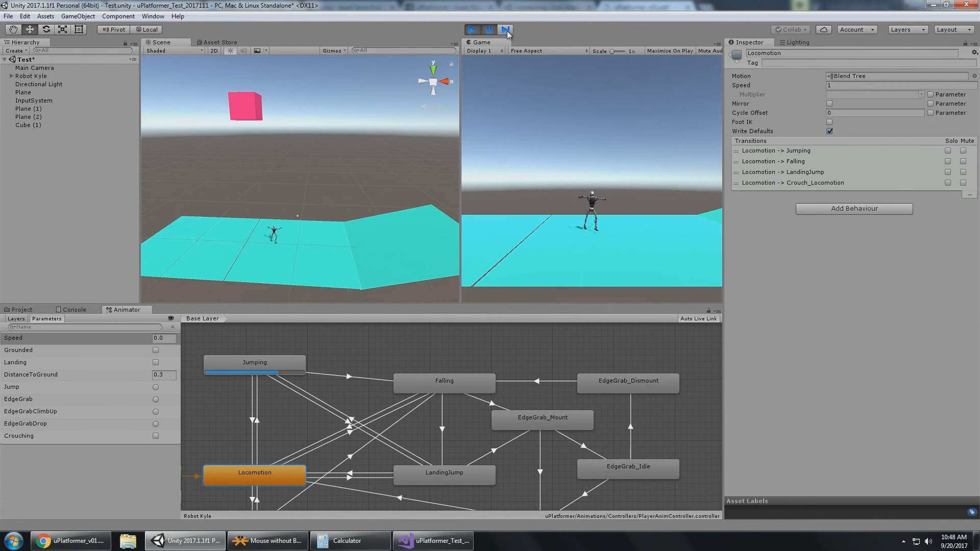
left_click(505, 30)
left_click(505, 29)
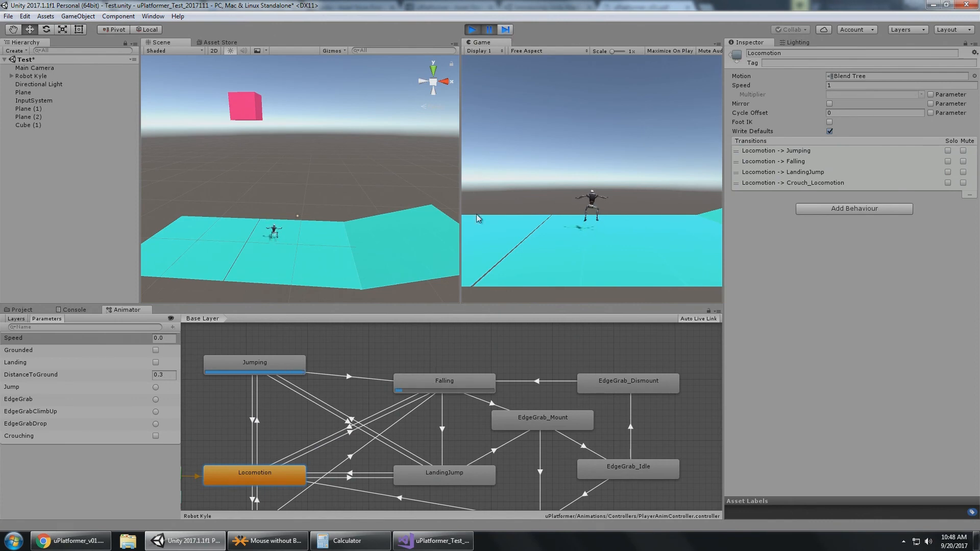
left_click(505, 30)
left_click(506, 29)
left_click(505, 29)
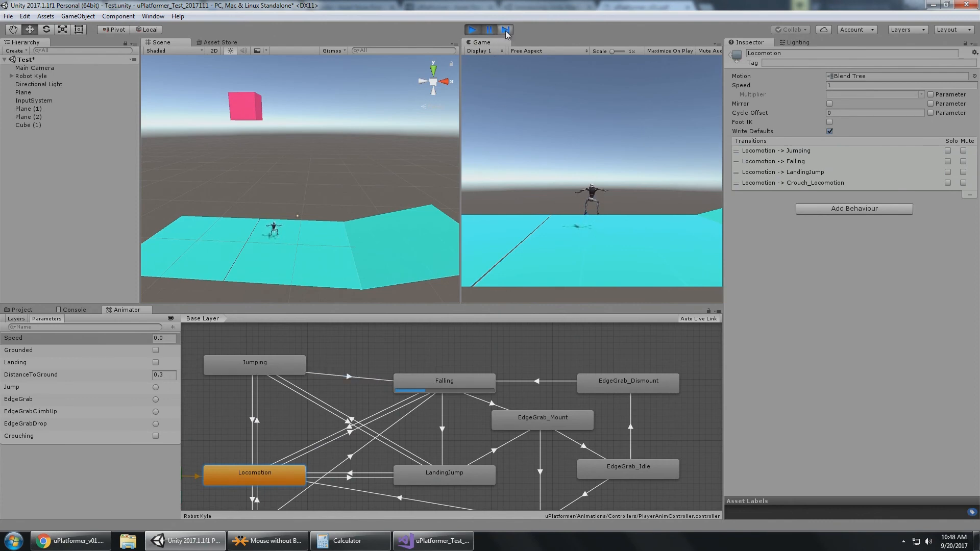
left_click(505, 30)
left_click(505, 30)
left_click(505, 29)
left_click(505, 30)
left_click(505, 29)
left_click(505, 30)
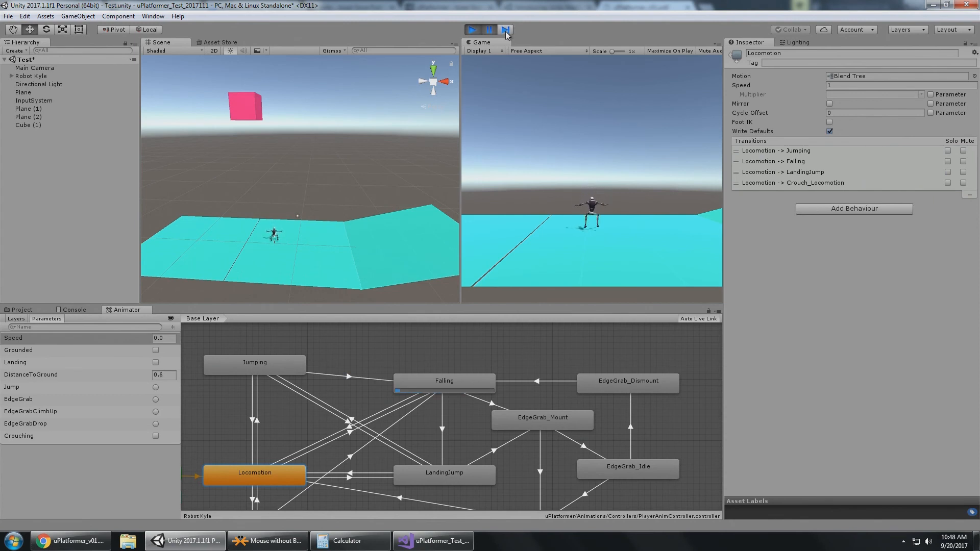
left_click(506, 29)
left_click(505, 29)
left_click(505, 30)
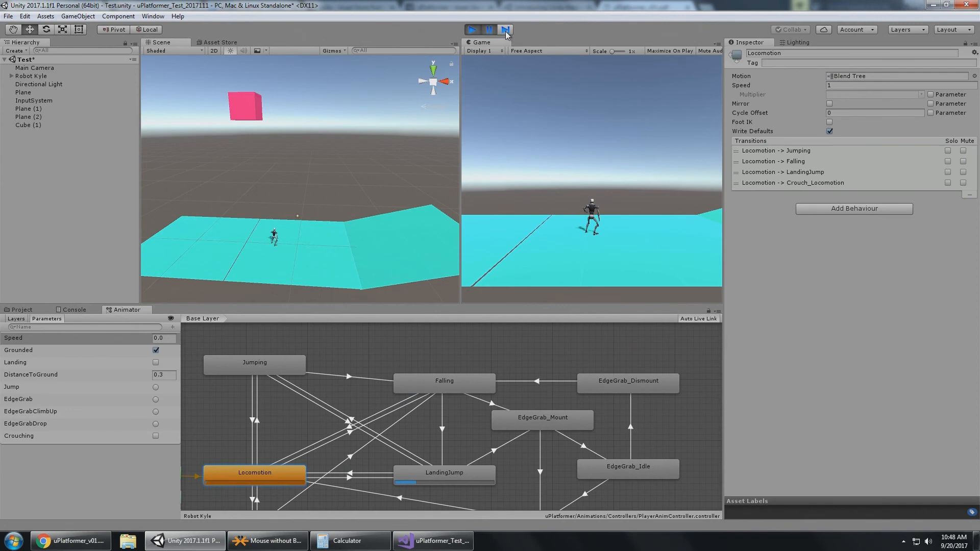
left_click(505, 30)
left_click(505, 29)
- Resume playback, walk the character in both directions and make it jump, and stop the scene
left_click(489, 30)
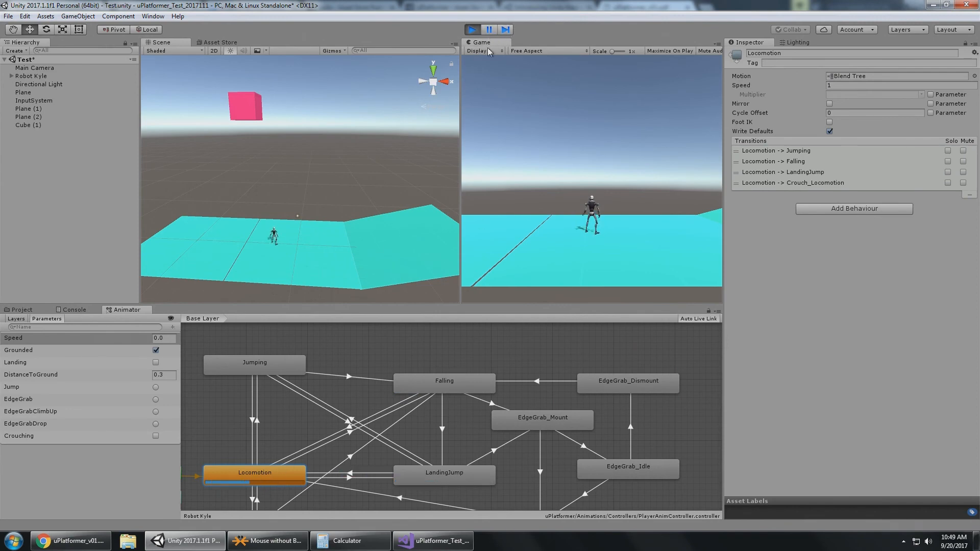
key("d")
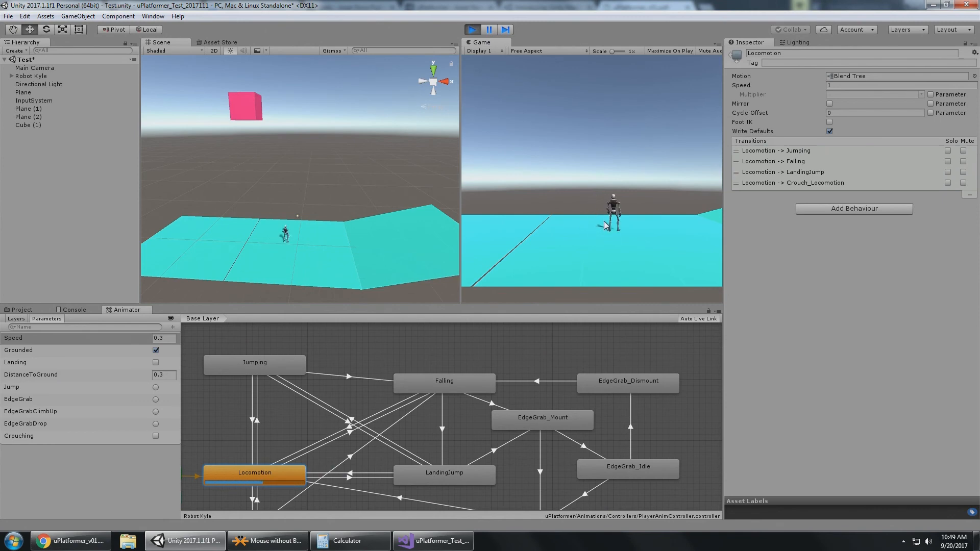
key("a")
key("space")
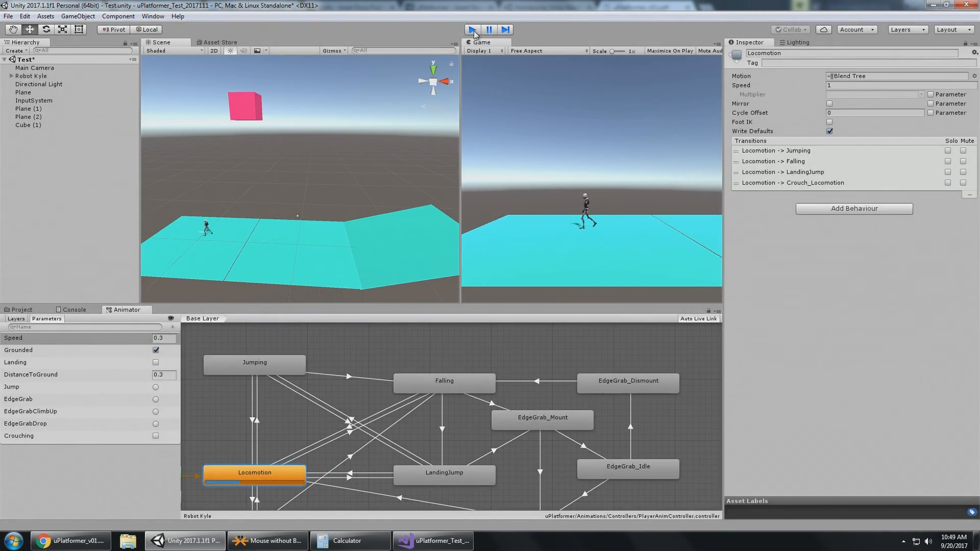
left_click(472, 30)
- Lower the pink cube onto the plane beside the character, at a Y position of about 1.03
left_click(259, 113)
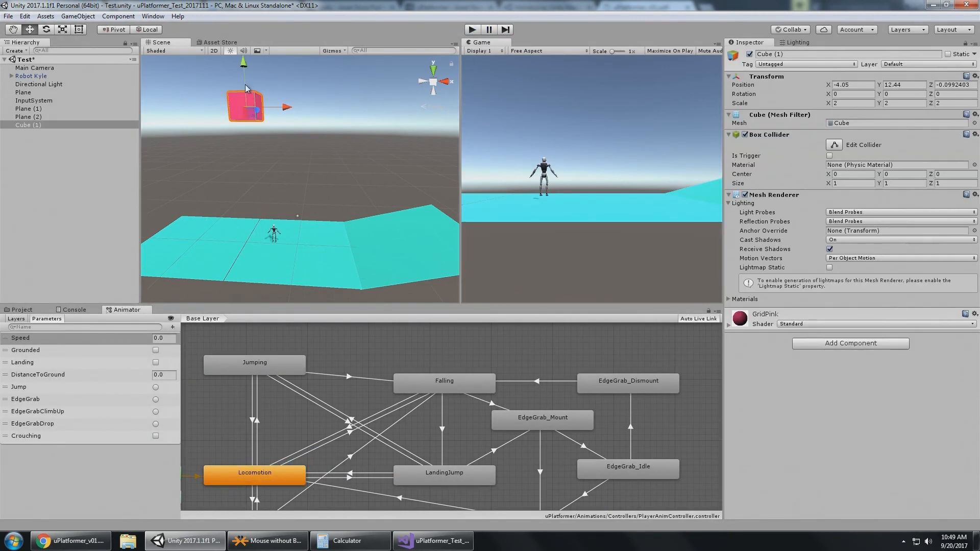
left_click_drag(244, 65, 253, 207)
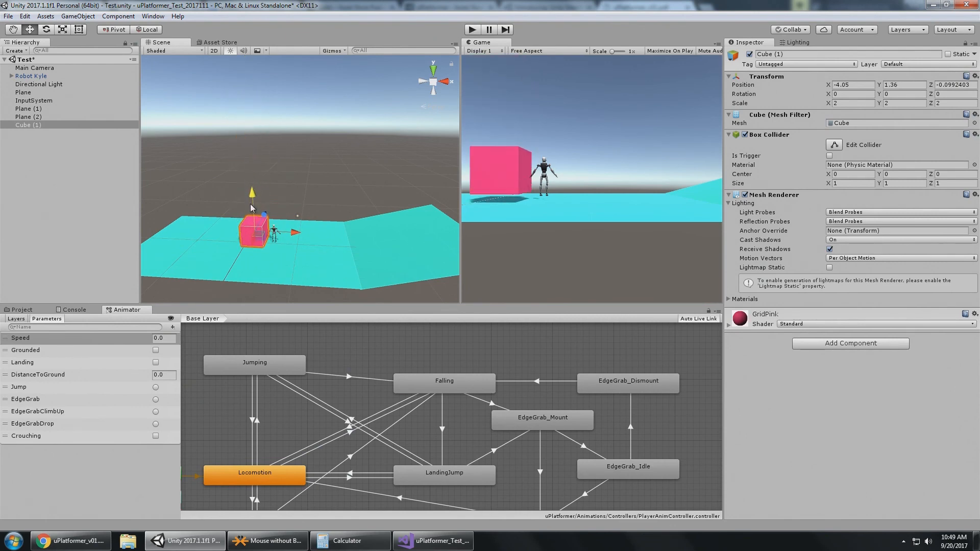
left_click_drag(286, 153, 275, 99, "alt")
left_click_drag(250, 200, 250, 204)
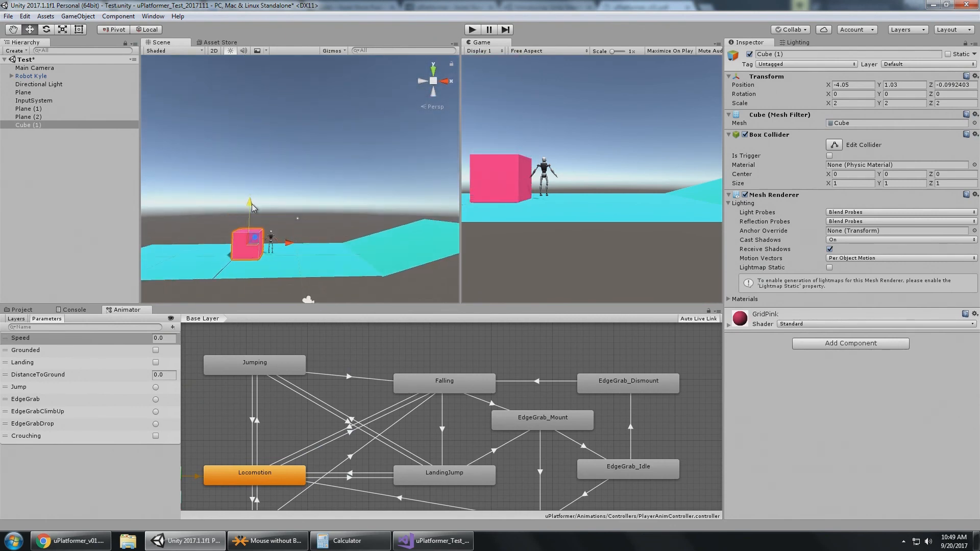
scroll(413, 360, "up", 1, "alt")
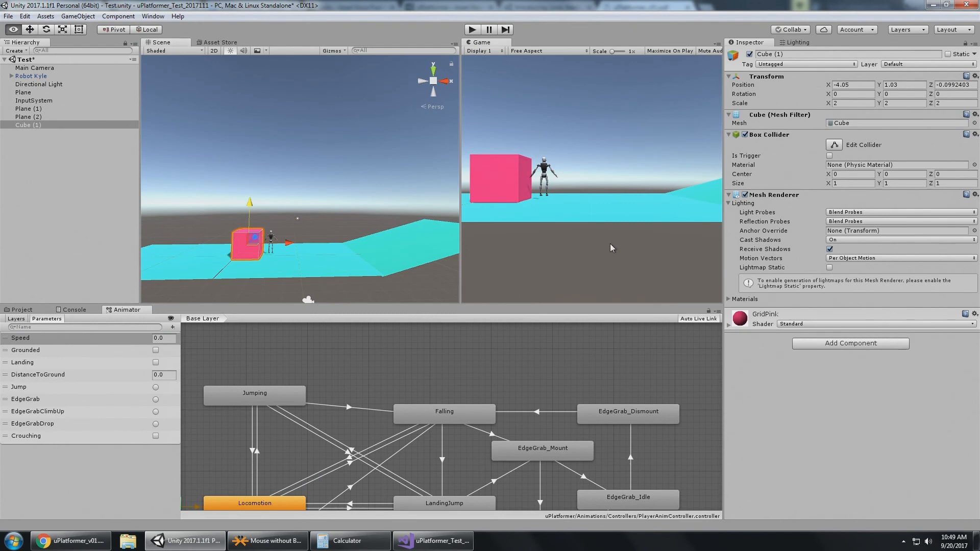
- Inspect the transitions of the Falling, LandingJump and EdgeGrab_Mount states, and clear the selection
scroll(561, 386, "down", 1)
left_click(472, 387)
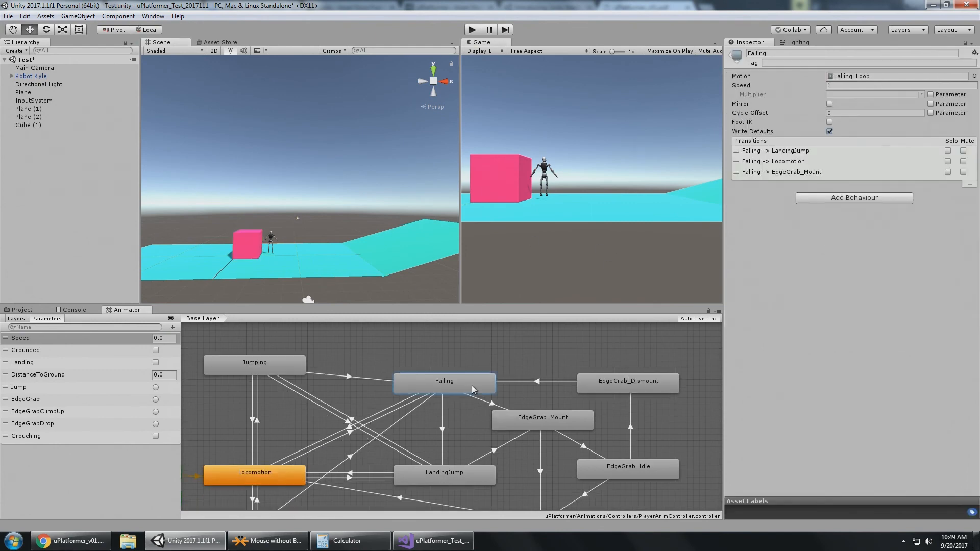
left_click(450, 473)
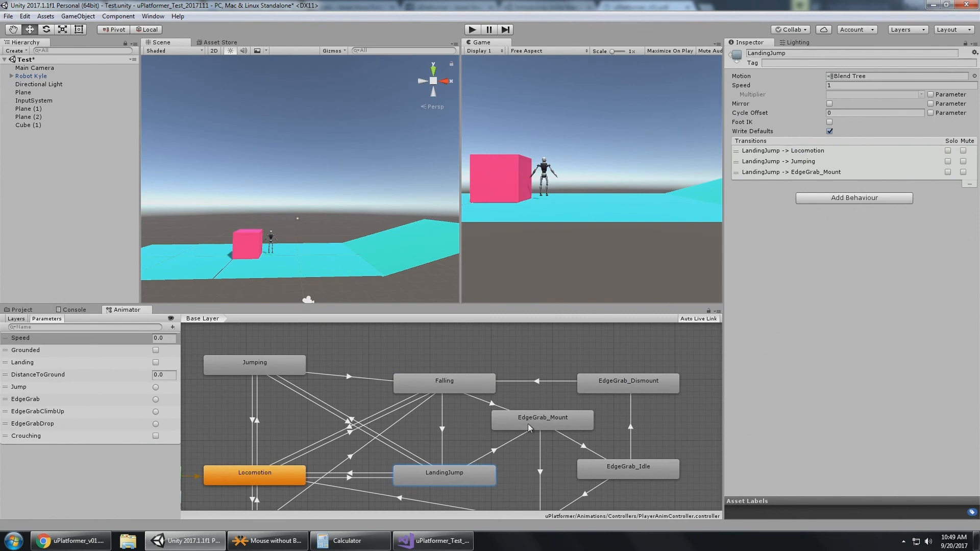
left_click(542, 422)
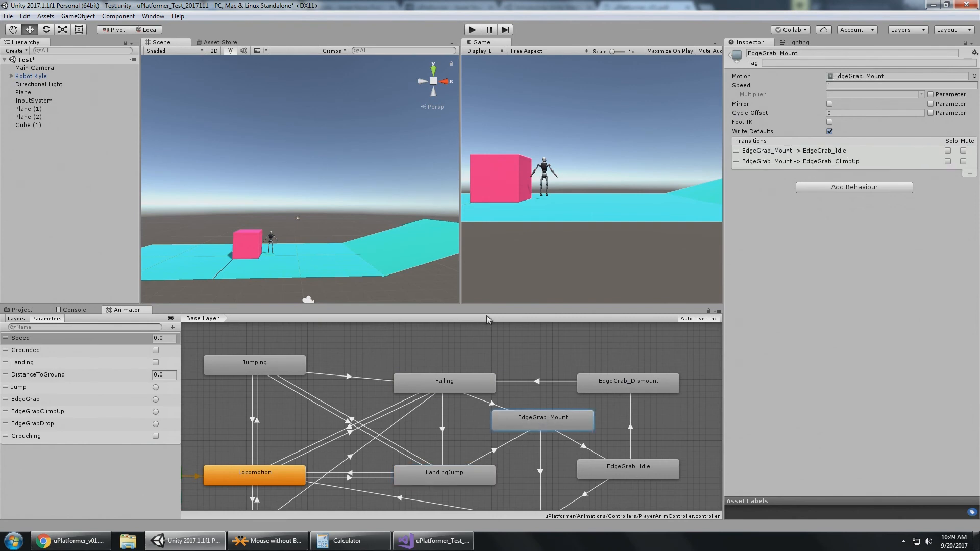
left_click(391, 219)
- Play the scene, make the character jump against the cube, pause in mid-air, and select Robot Kyle for a close view
left_click(484, 30)
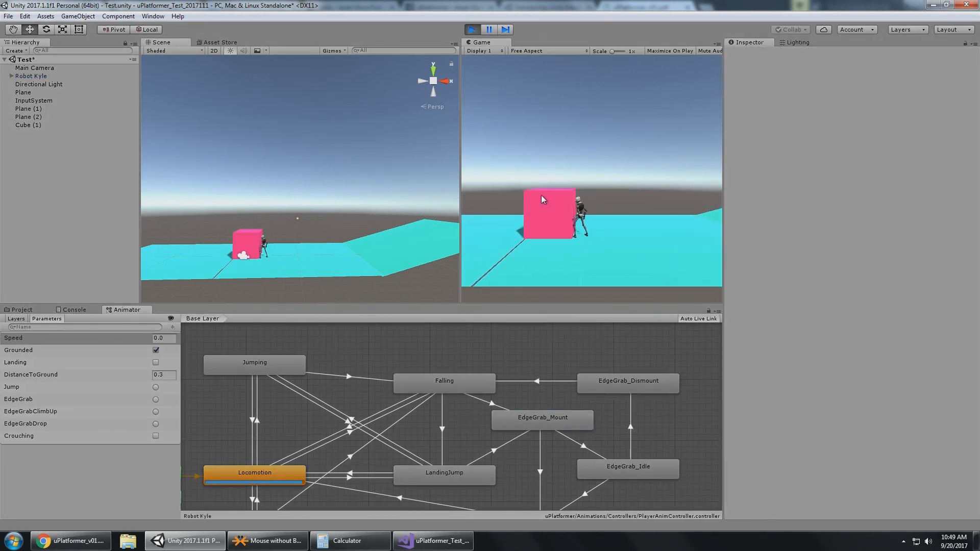
mouse_move(258, 276)
left_mouse_down("alt")
mouse_move(261, 251)
mouse_move(256, 271)
mouse_move(267, 276)
left_mouse_up("alt")
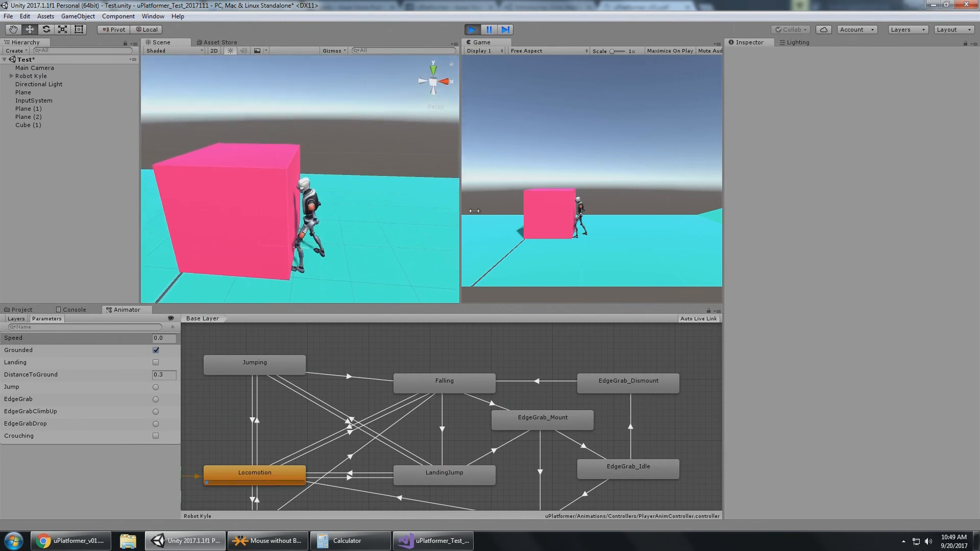
key("space")
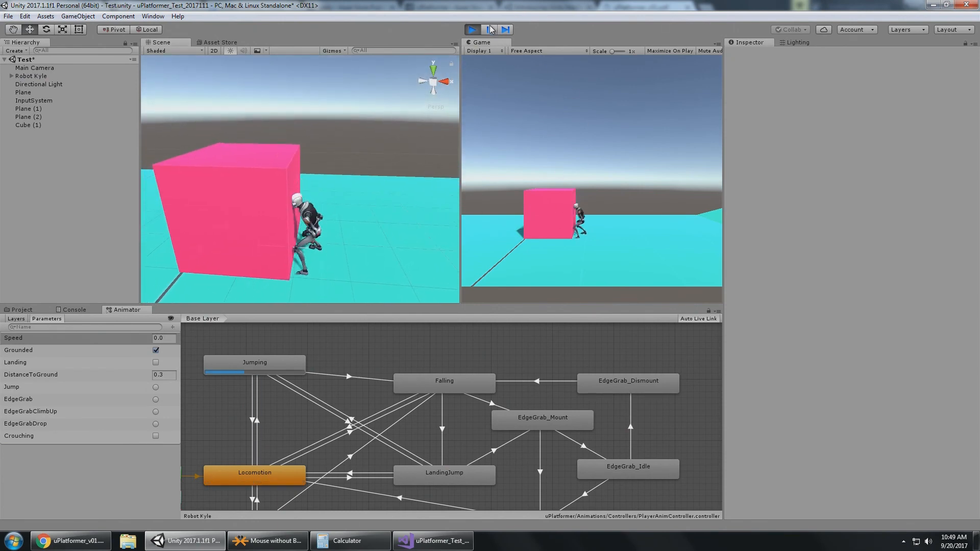
left_click_drag(329, 170, 291, 150, "alt")
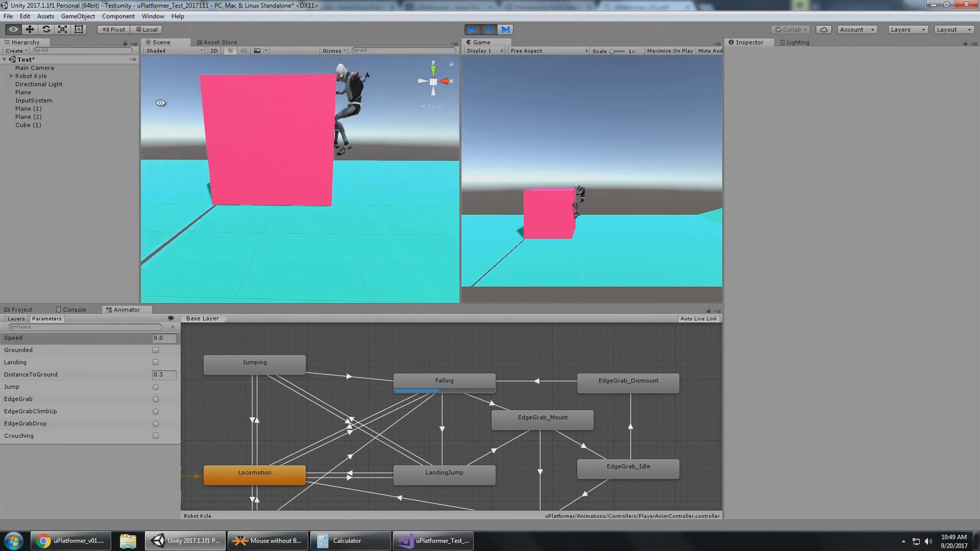
left_click(80, 78)
middle_click_drag(348, 79, 331, 149)
left_click_drag(330, 149, 326, 118, "alt")
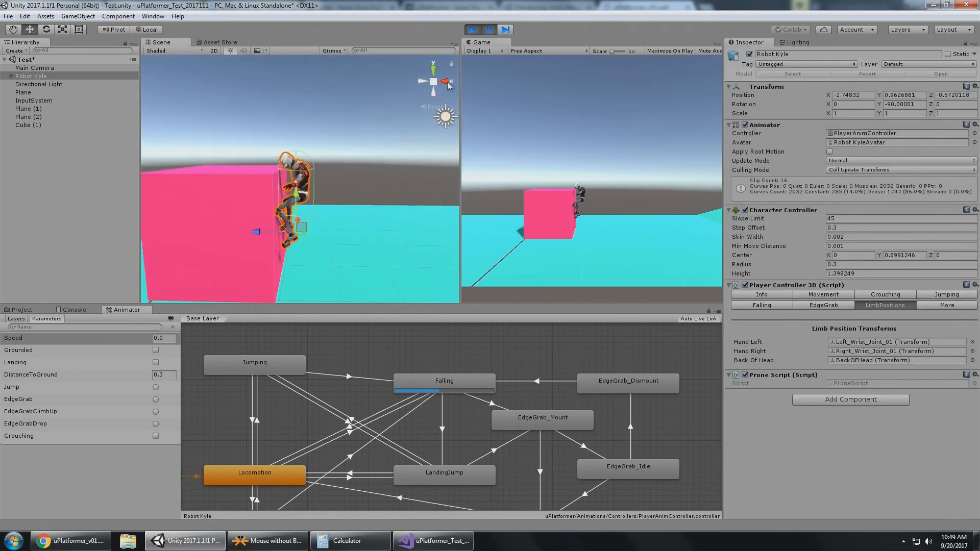
- Advance the paused fall frame by frame to examine the edge-detection rays beside the cube, and resume playback
left_click(508, 31)
left_click(508, 28)
left_click(508, 27)
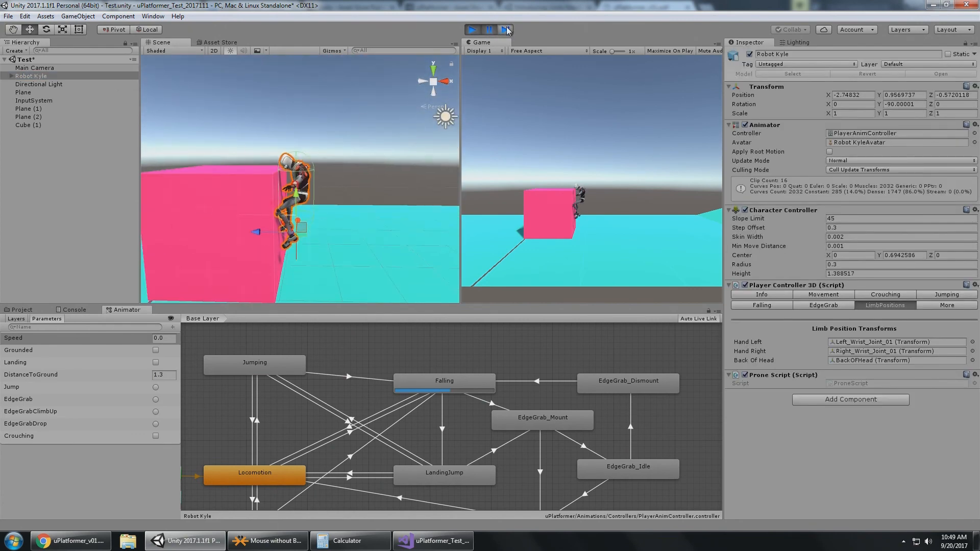
left_click_drag(348, 137, 378, 139, "alt")
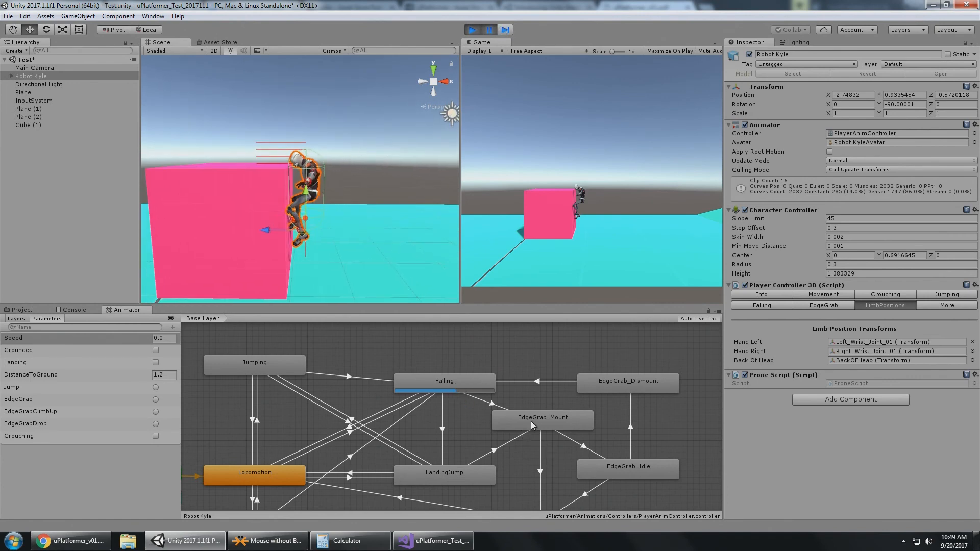
left_click(505, 29)
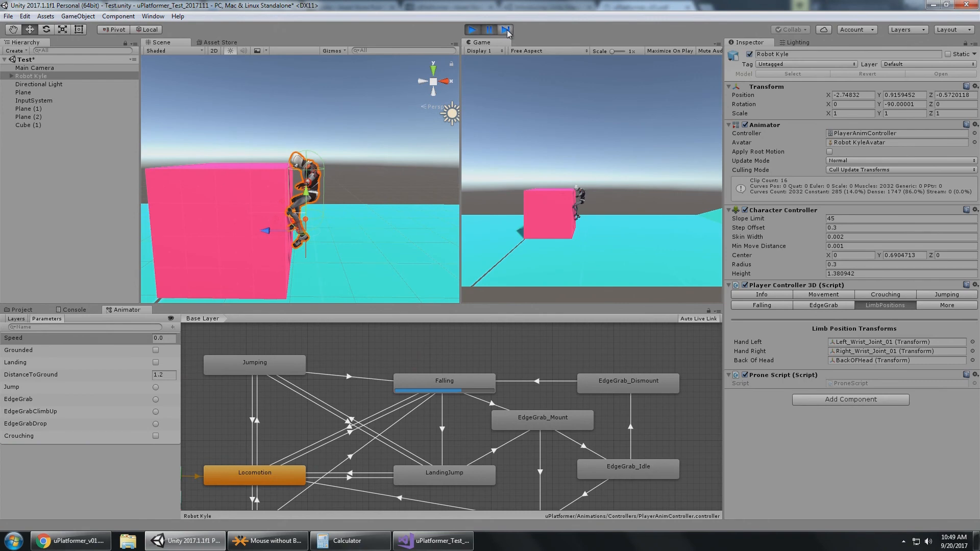
left_click(505, 30)
left_click(489, 30)
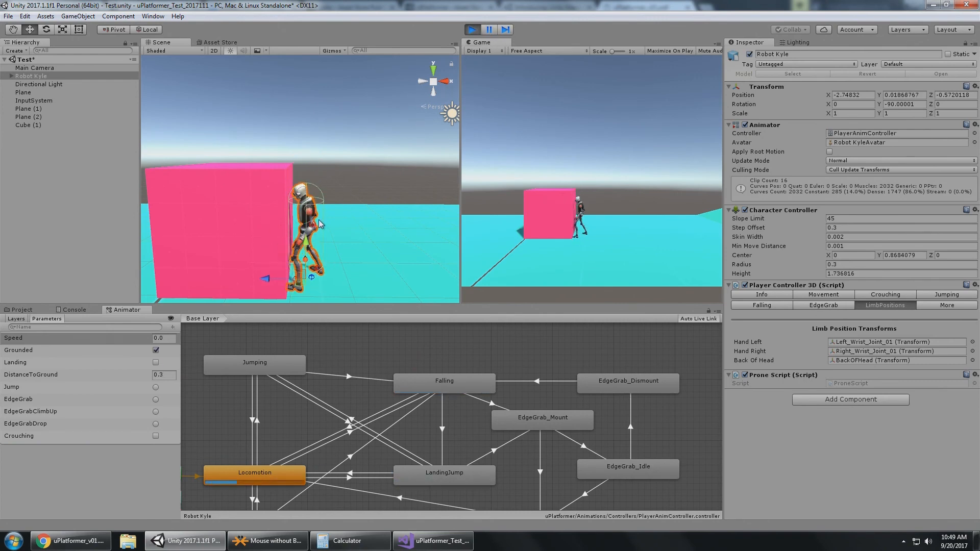
- Make the character jump at the cube again, pause in the Falling state, and advance the fall frame by frame
key("space")
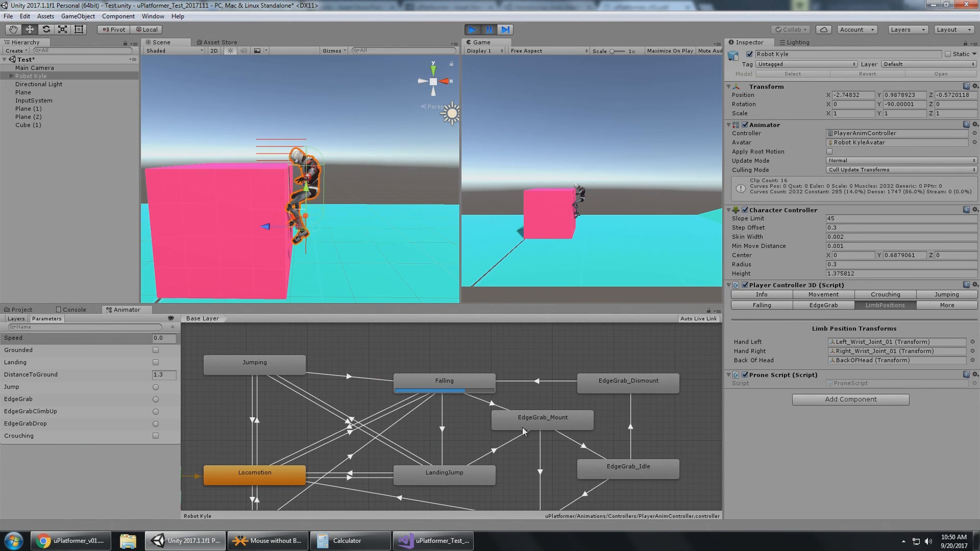
left_click(506, 30)
left_click(506, 30)
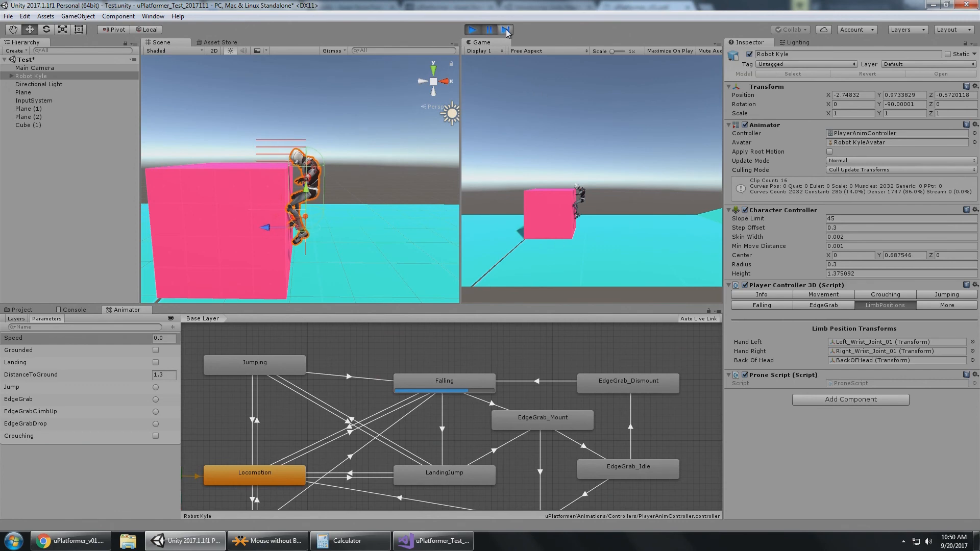
left_click(506, 29)
left_click(506, 29)
left_click(506, 30)
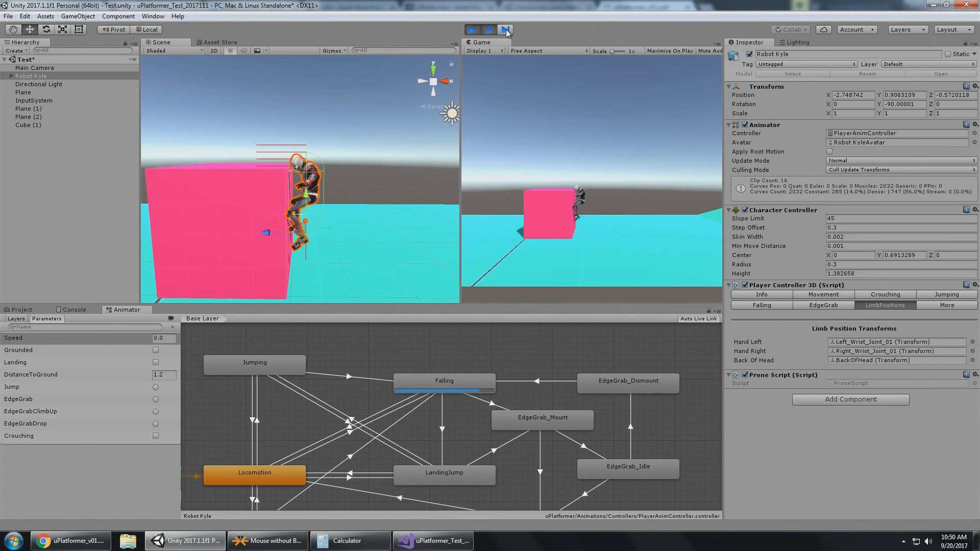
left_click(506, 30)
left_click(506, 30)
left_click(506, 29)
left_click(506, 30)
- Resume playback, pause during the transition from Falling to EdgeGrab_Mount, and preview the EdgeGrab_Mount clip
left_click(489, 30)
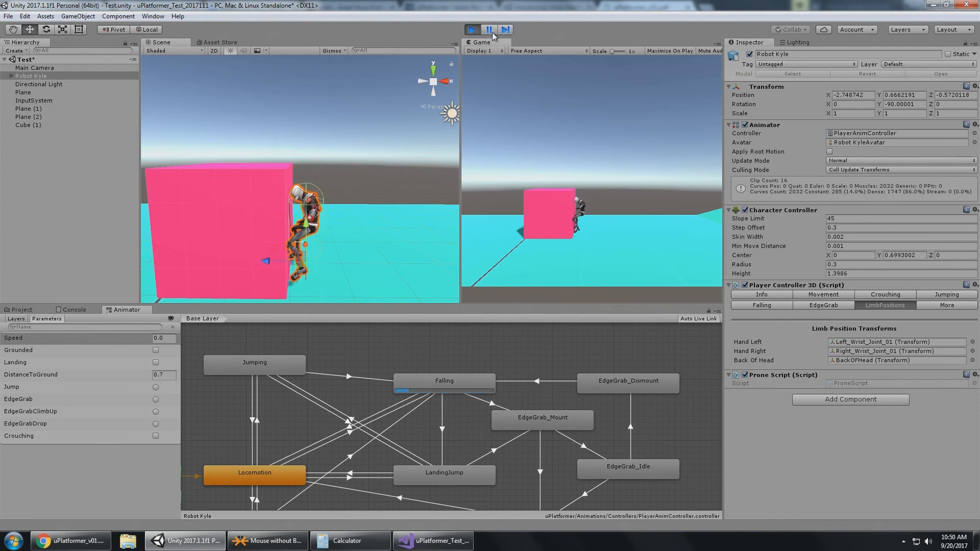
left_click(489, 30)
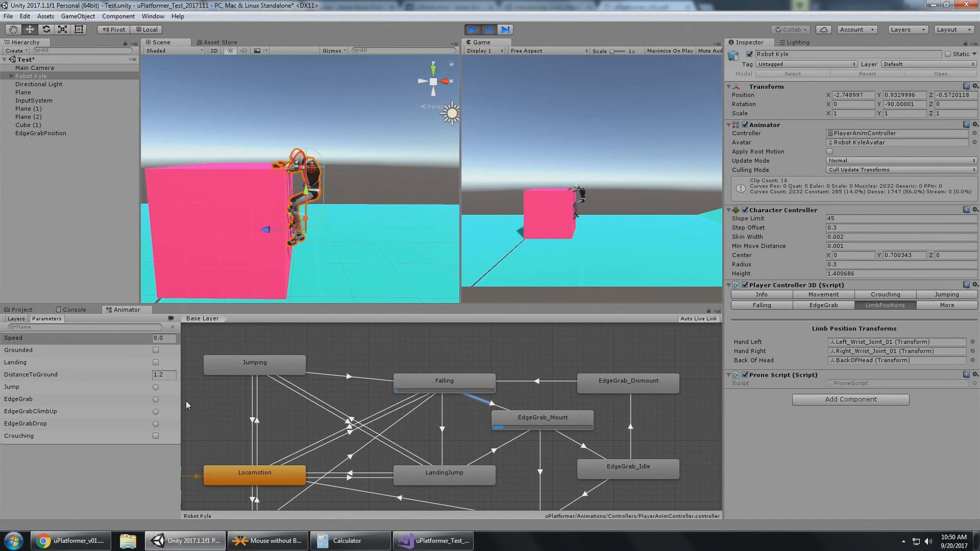
left_click(18, 309)
left_click(163, 386)
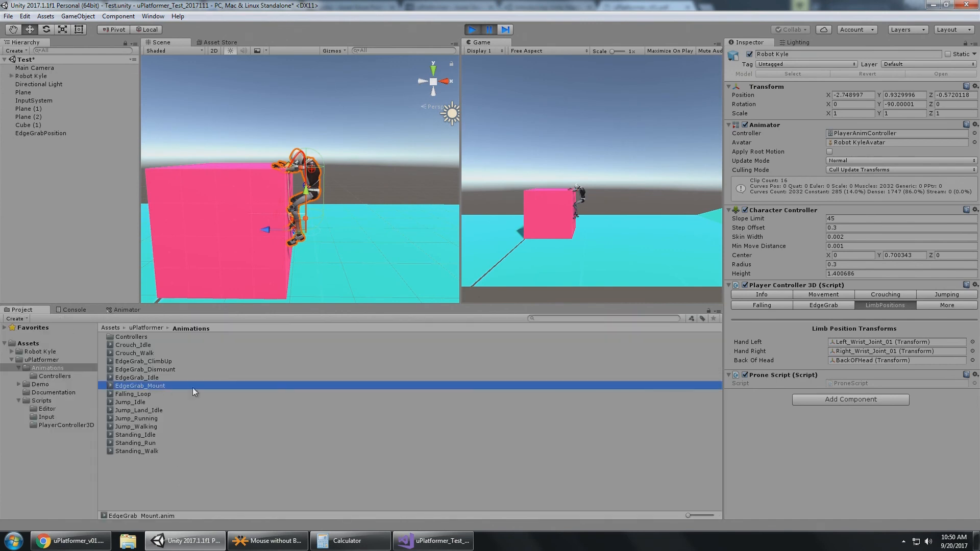
left_click(735, 302)
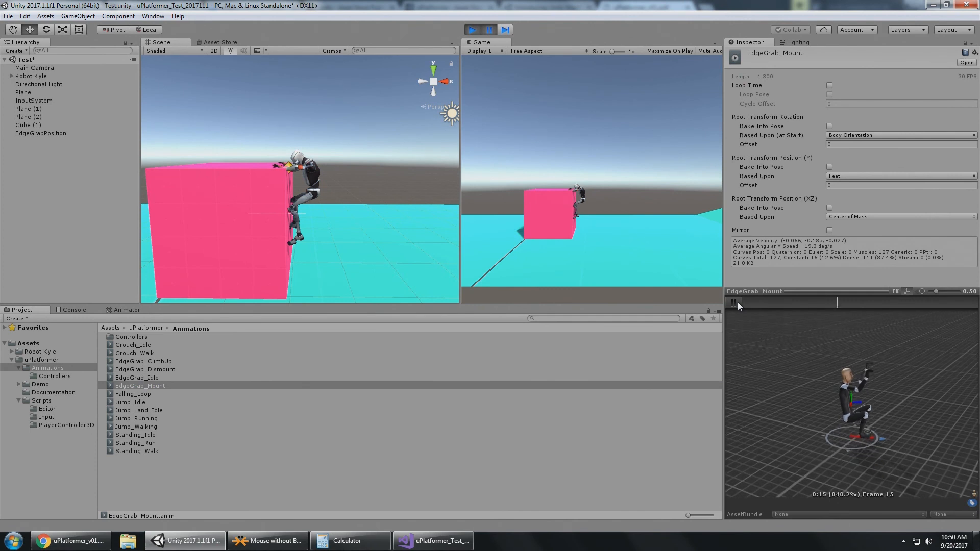
left_click(735, 302)
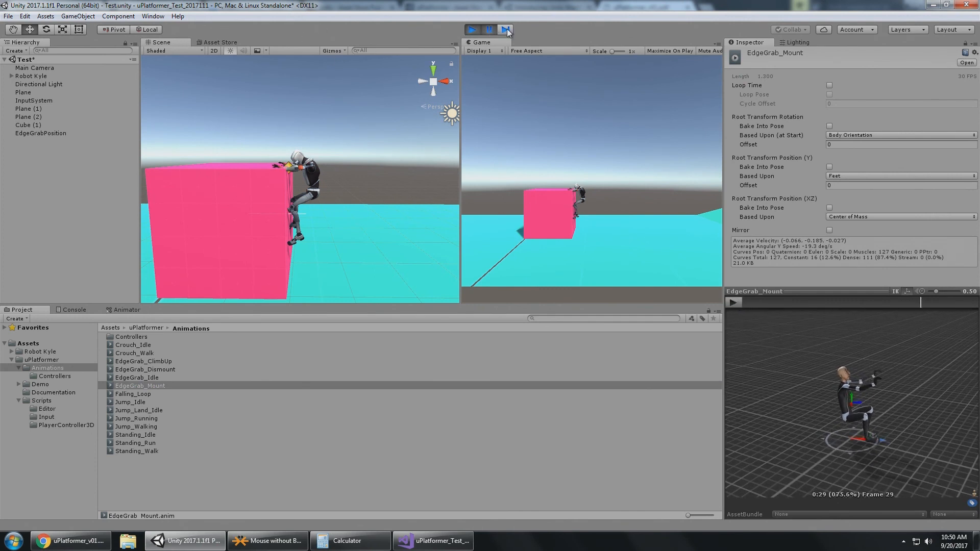
- Let the edge grab play on from EdgeGrab_Mount to EdgeGrab_Idle in the animator, and inspect both states' transitions
left_click(122, 310)
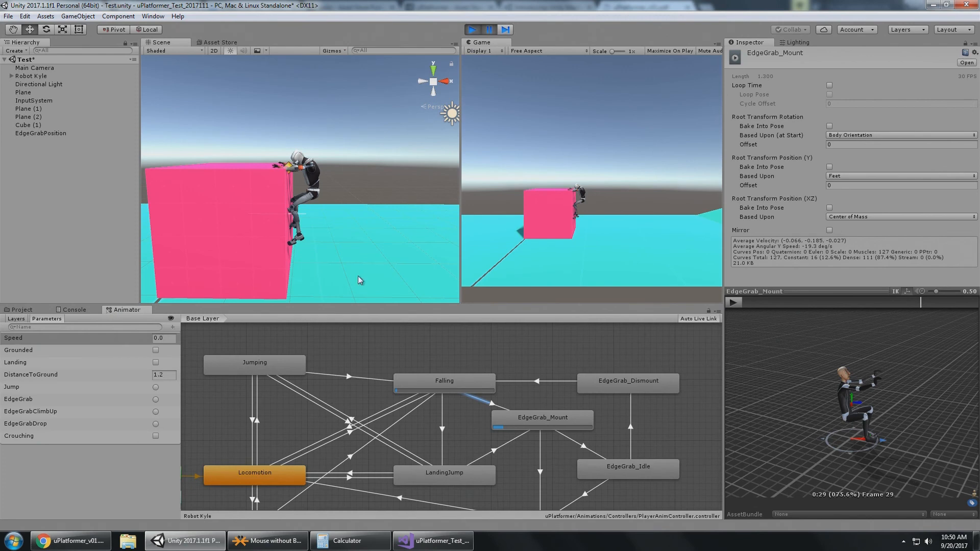
left_click(504, 29)
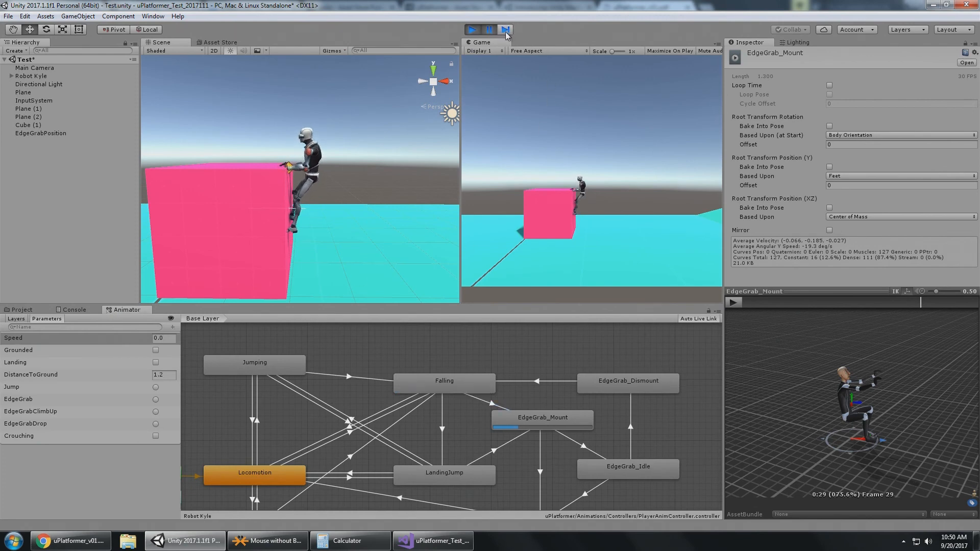
left_click(489, 31)
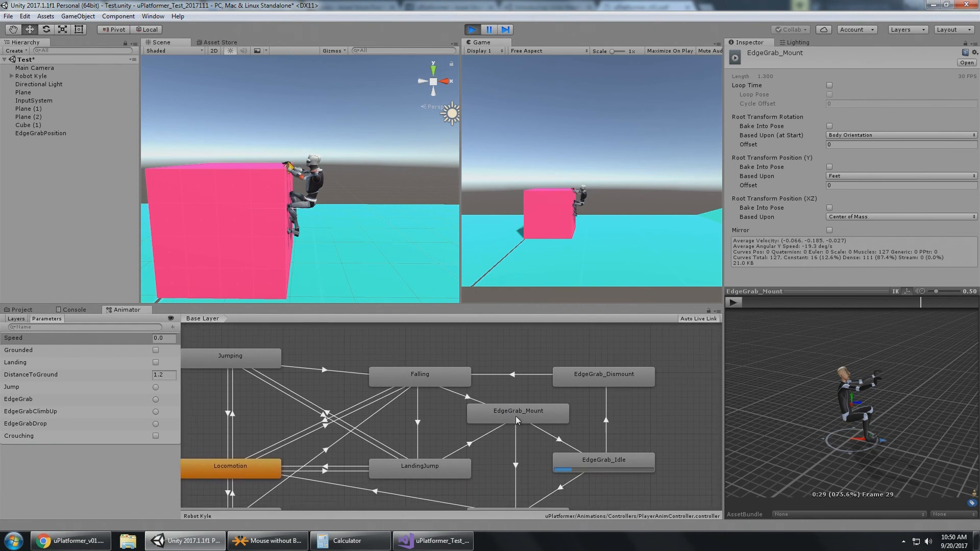
left_click(623, 459)
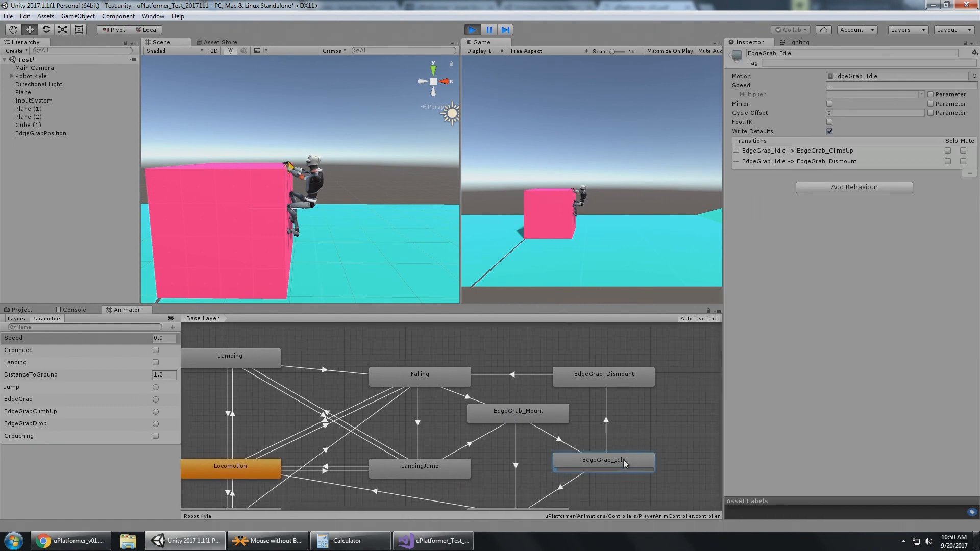
left_click(540, 422)
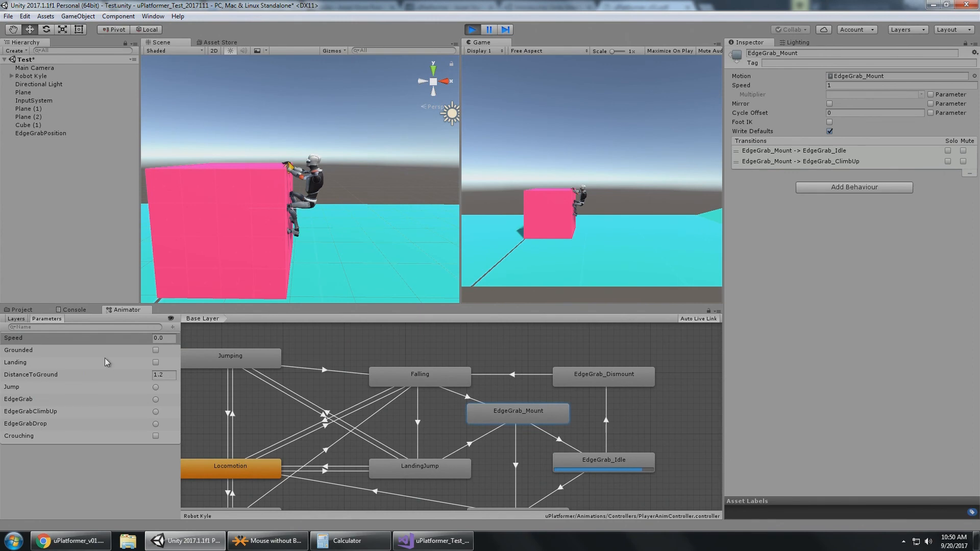
- Preview the EdgeGrab_Idle animation clip from the project's Animations folder
left_click(22, 310)
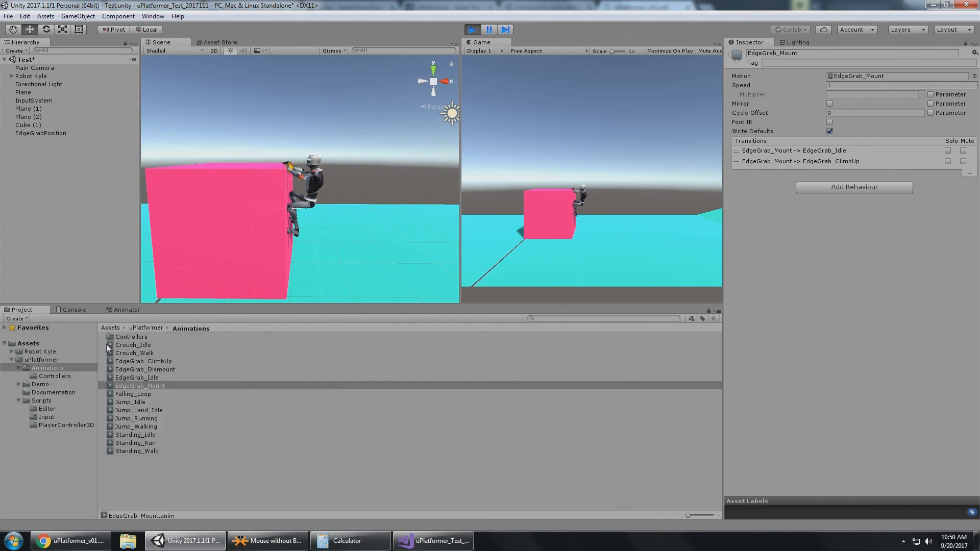
left_click(160, 379)
left_click(733, 303)
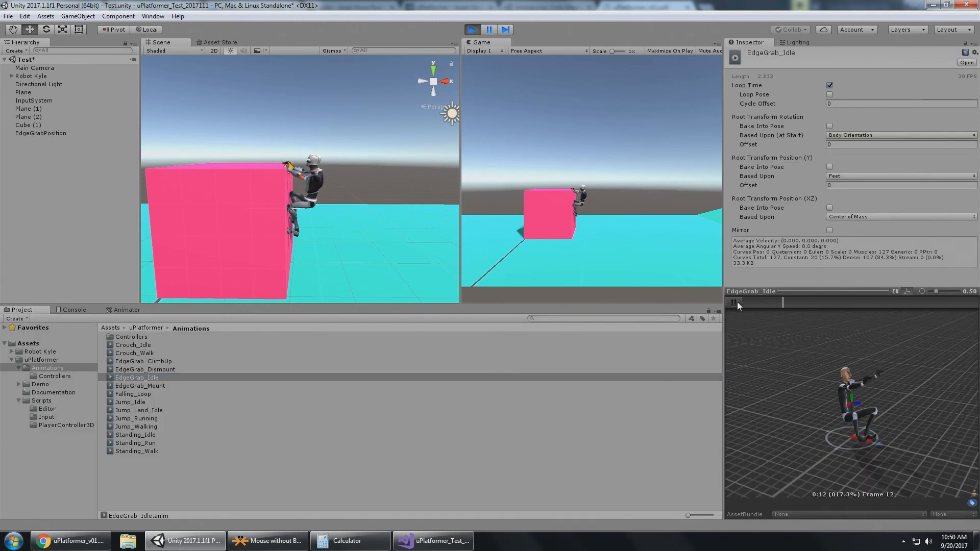
left_click(737, 302)
- Return to the animator graph and inspect the transitions of the EdgeGrab_Idle and EdgeGrab_Dismount states
left_click(124, 309)
middle_click_drag(639, 404, 651, 371)
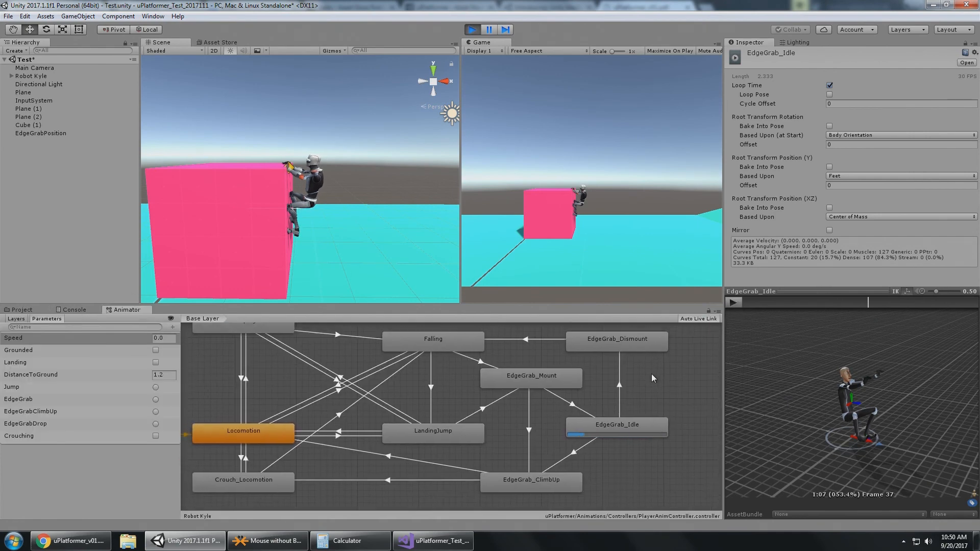
left_click(632, 433)
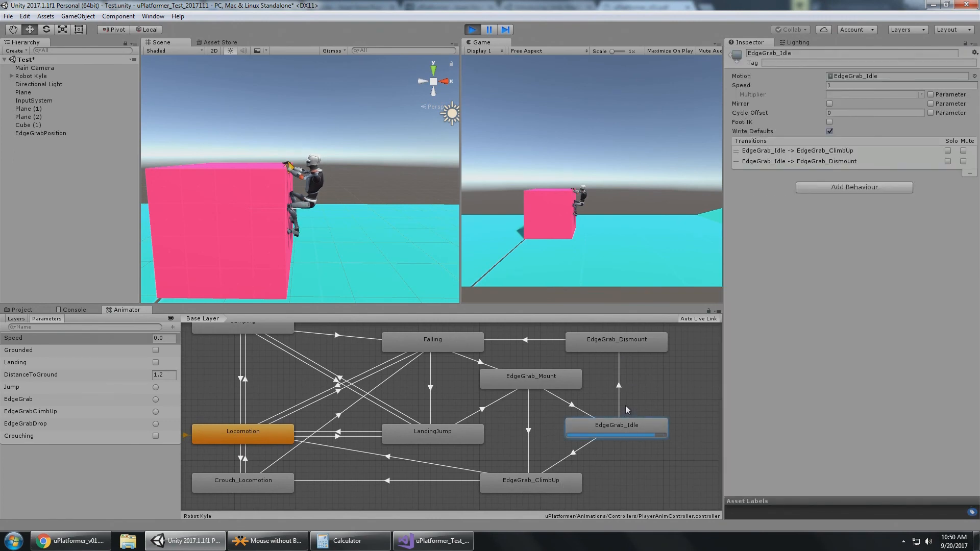
left_click(614, 341)
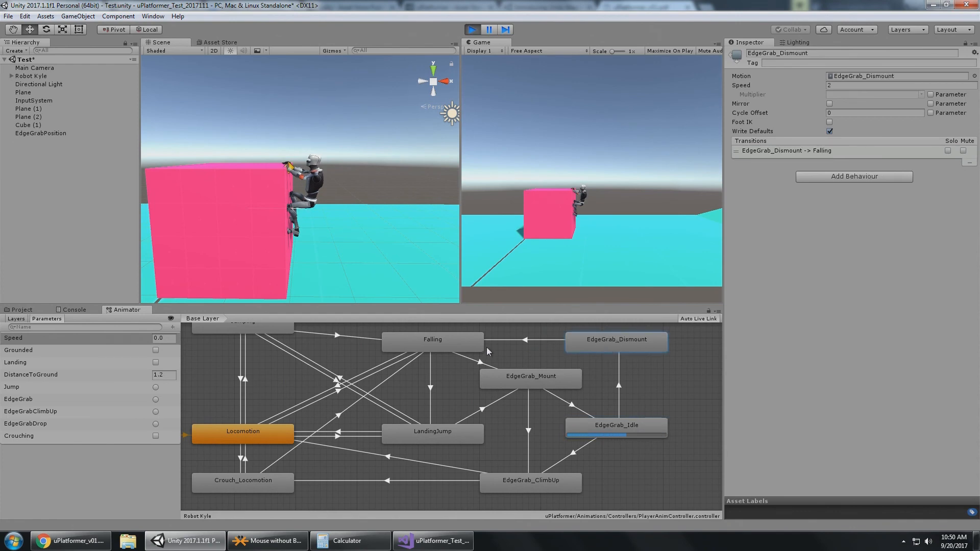
left_click(622, 420)
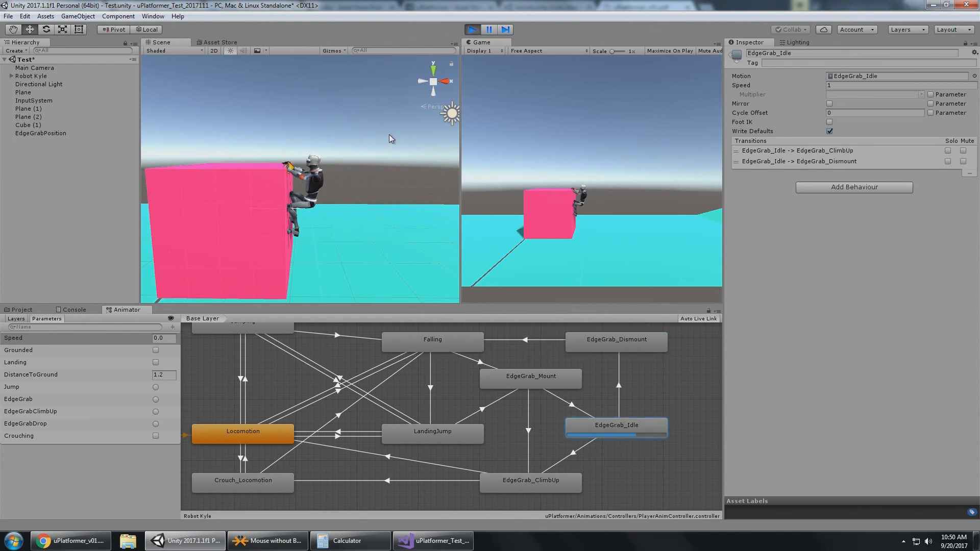
- Pause playback as the robot drops from the edge and advance frame by frame through EdgeGrab_Dismount, Falling and LandingJump to Locomotion
left_click(491, 36)
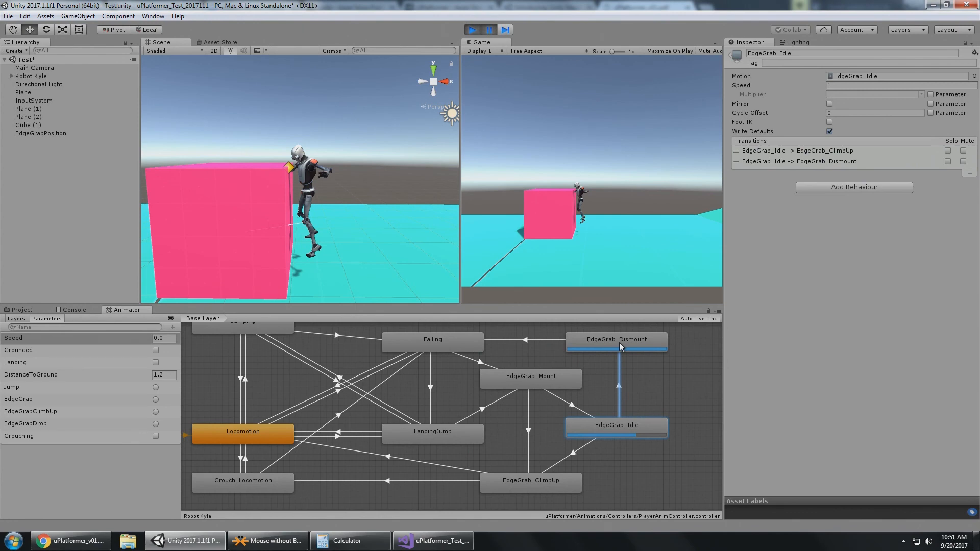
left_click(506, 30)
left_click(507, 31)
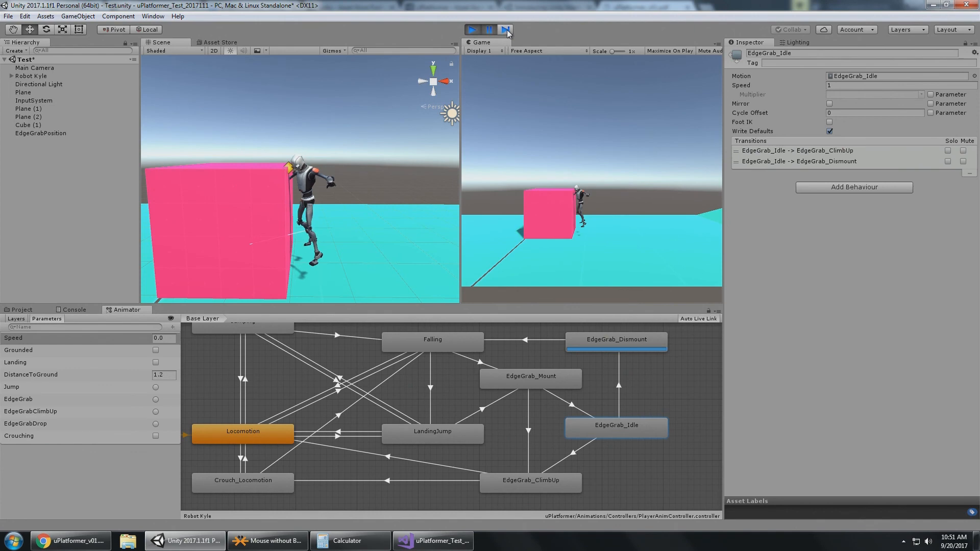
left_click(506, 30)
left_click(507, 30)
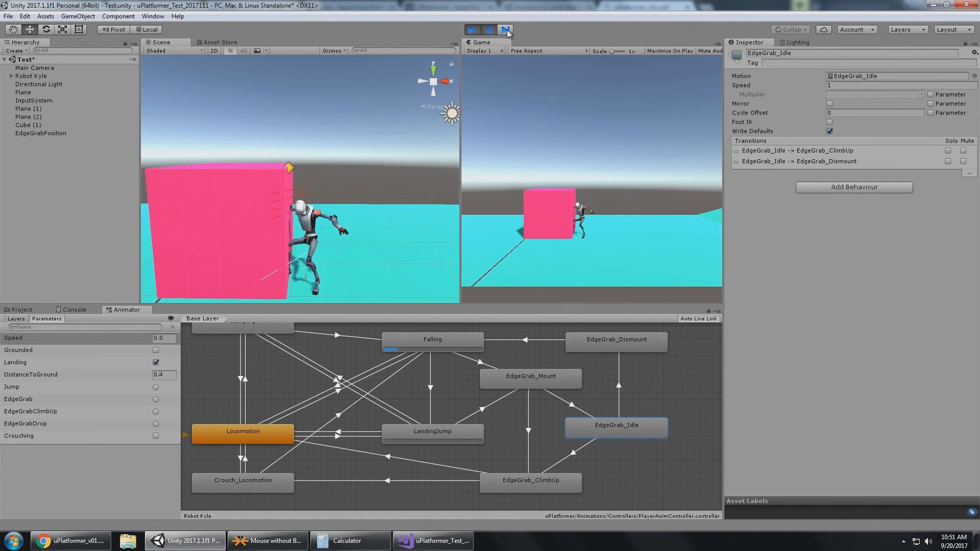
left_click(506, 31)
left_click(506, 30)
left_click(506, 31)
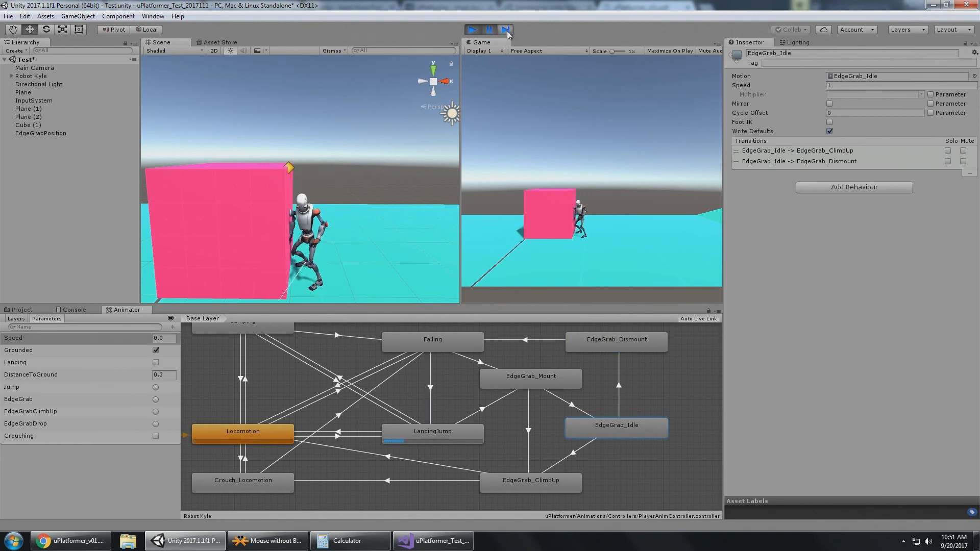
left_click(506, 30)
left_click(507, 30)
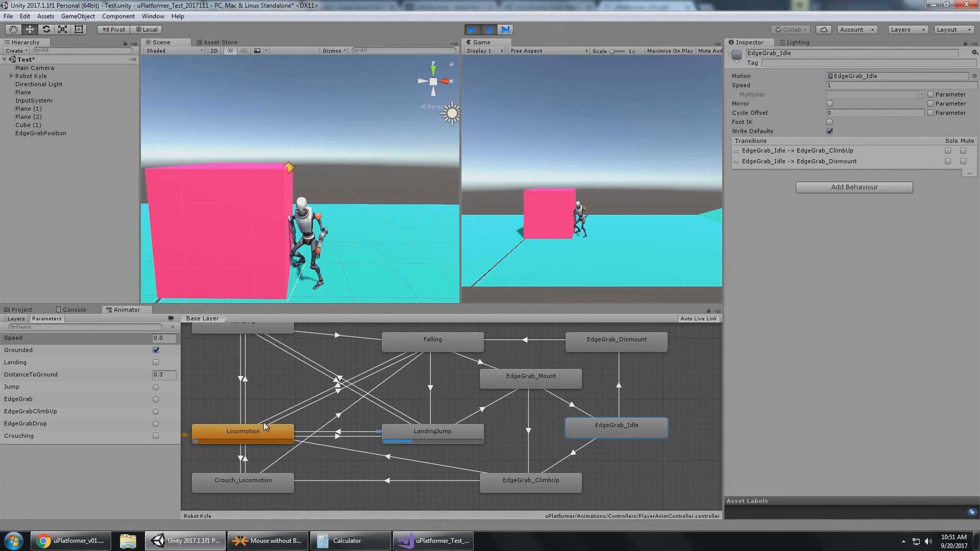
- Resume playback, test an edge climb, move the robot away from the cube, and jump to hang from its edge in EdgeGrab_Idle
left_click(490, 31)
key("space")
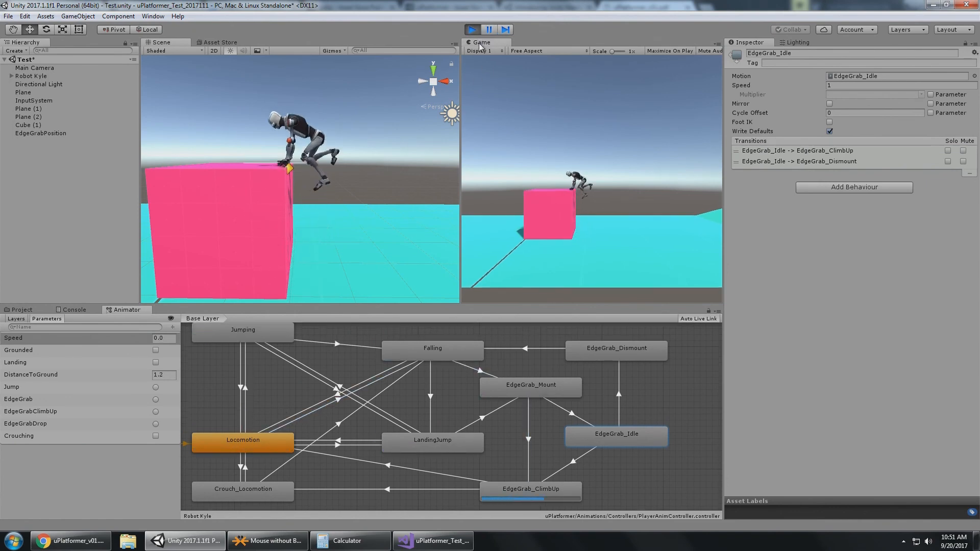
key("d")
key("a")
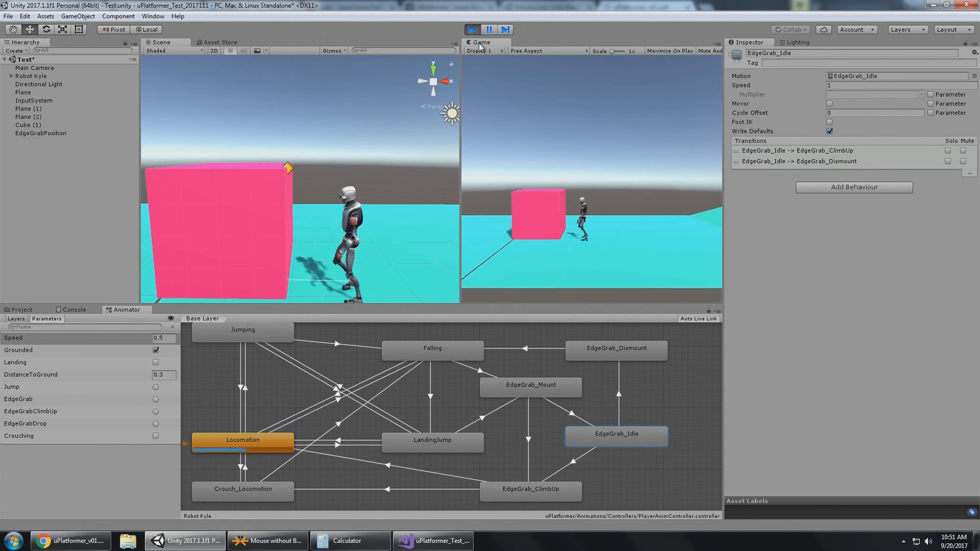
key("space")
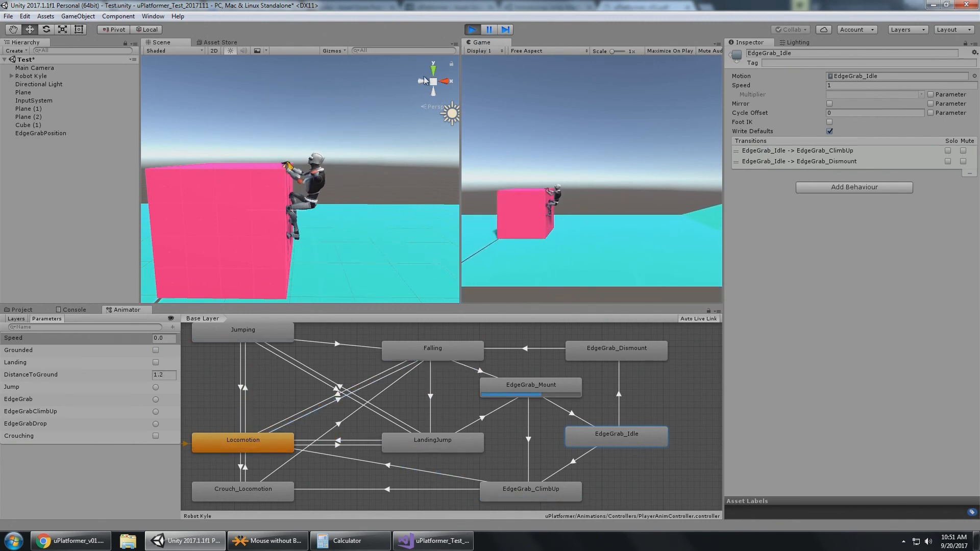
middle_click_drag(664, 396, 696, 369)
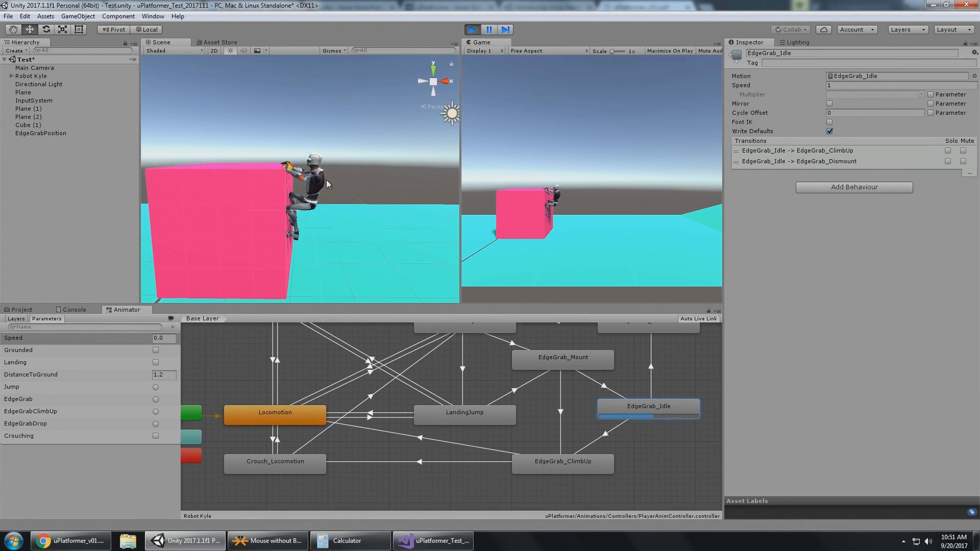
middle_click_drag(567, 440, 560, 454)
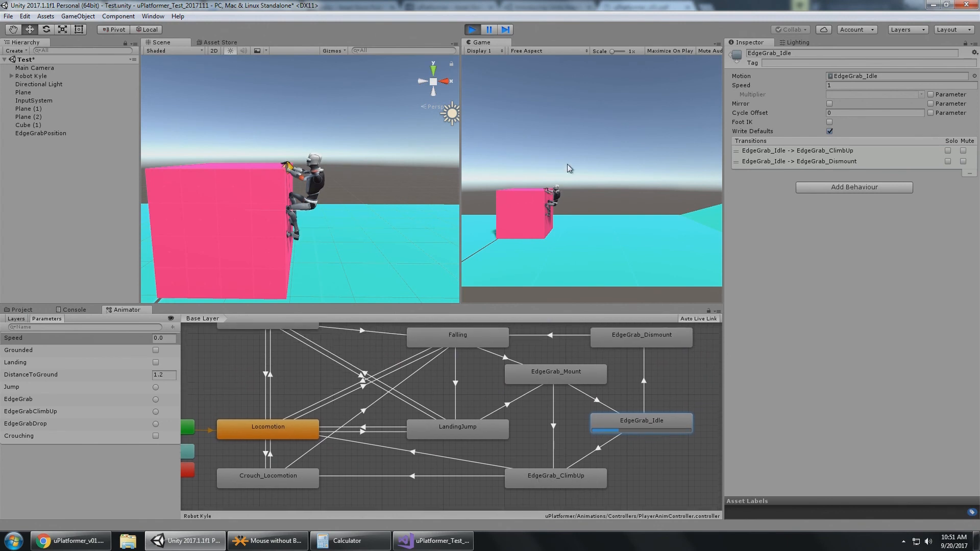
- Climb the robot onto the cube and inspect the transitions of the Locomotion, EdgeGrab_ClimbUp and Crouch_Locomotion states
left_click(572, 144)
key("w")
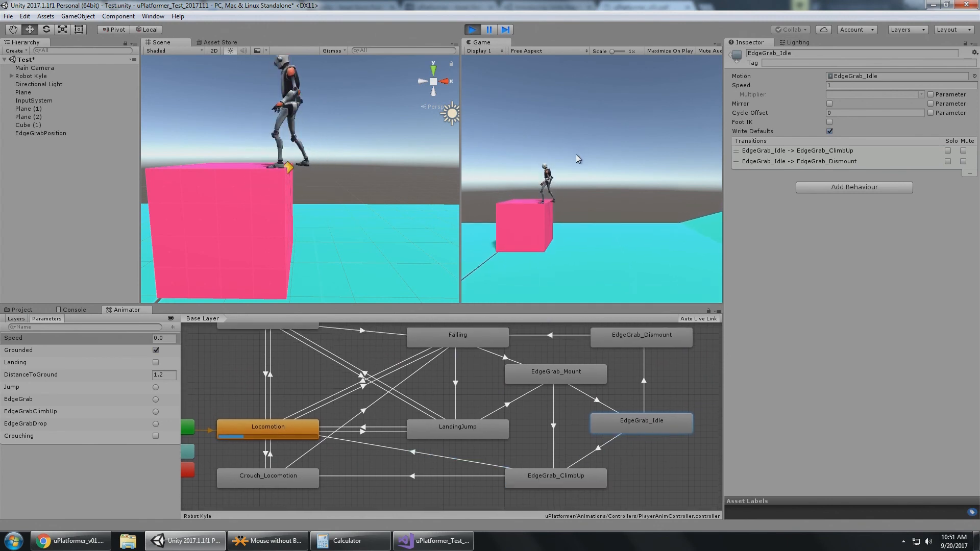
left_click(284, 433)
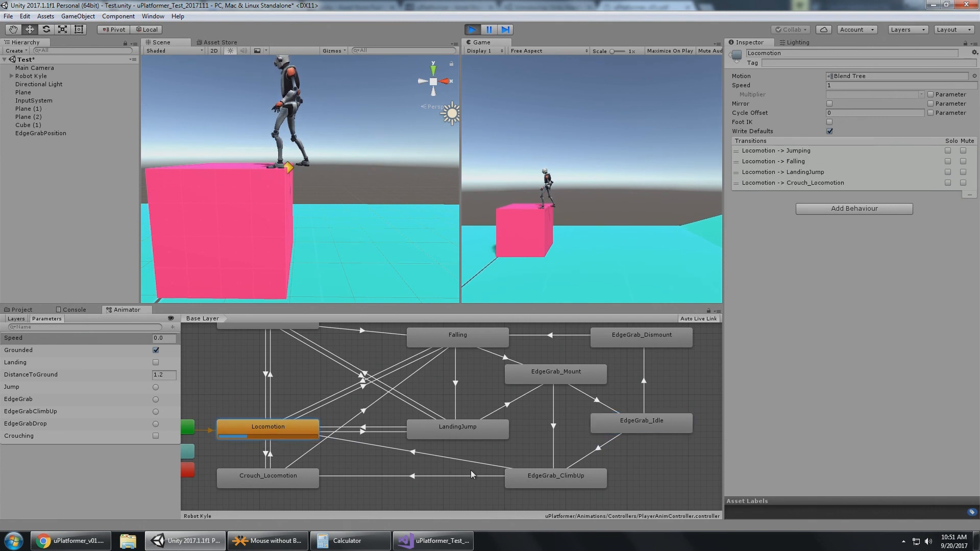
left_click(530, 479)
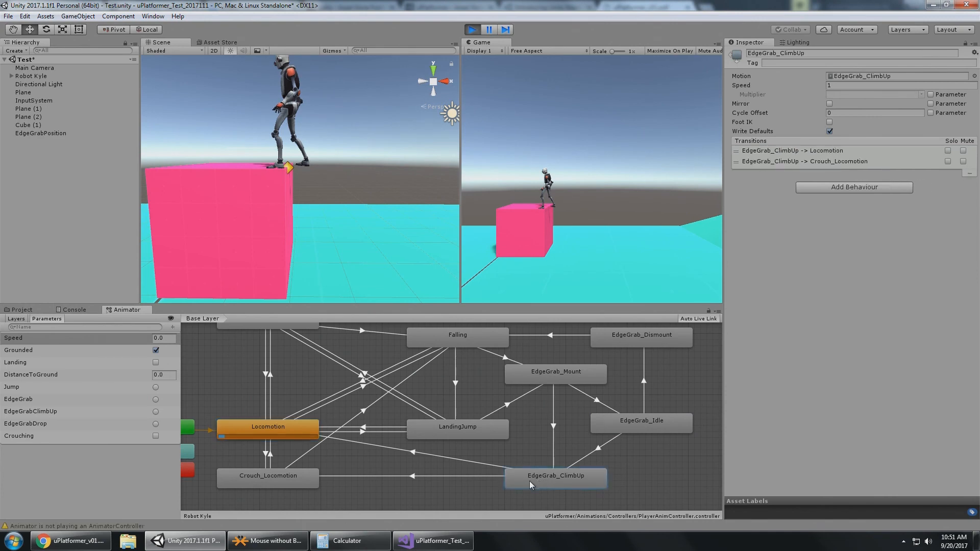
left_click(279, 476)
- Walk the robot off the cube, then duplicate the pink cube and raise the copy above the original to Y 4.41
scroll(285, 179, "down", 5)
scroll(286, 201, "up", 2)
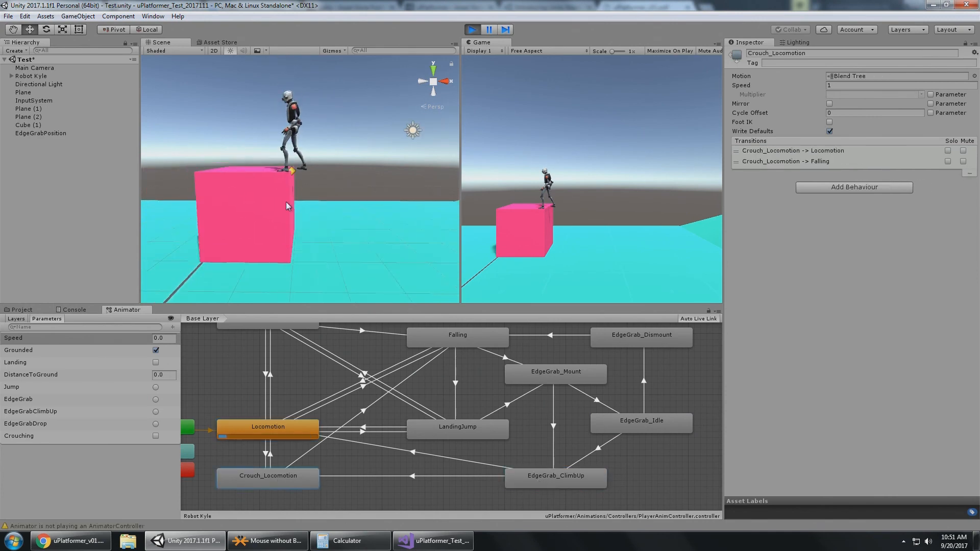
left_click(544, 175)
key("d")
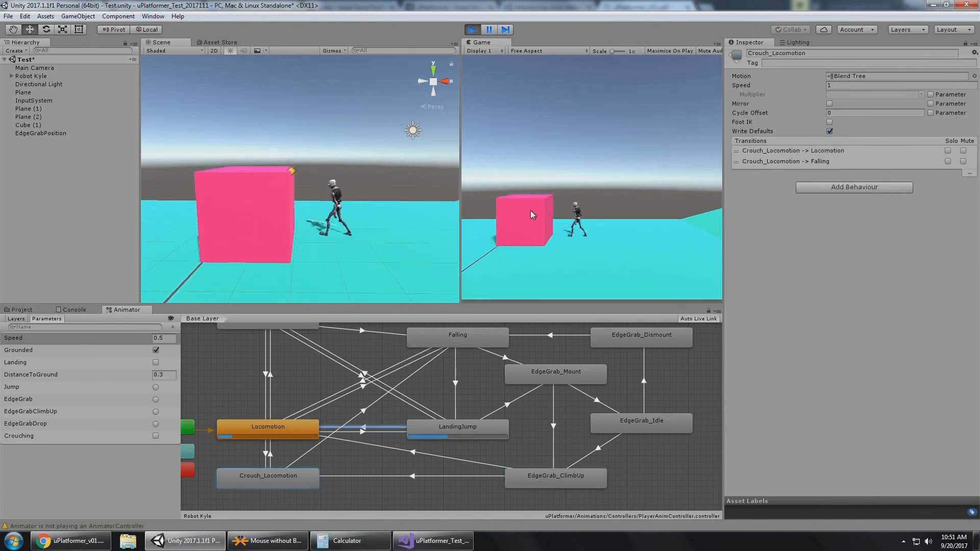
left_click(289, 176)
key("ctrl+d")
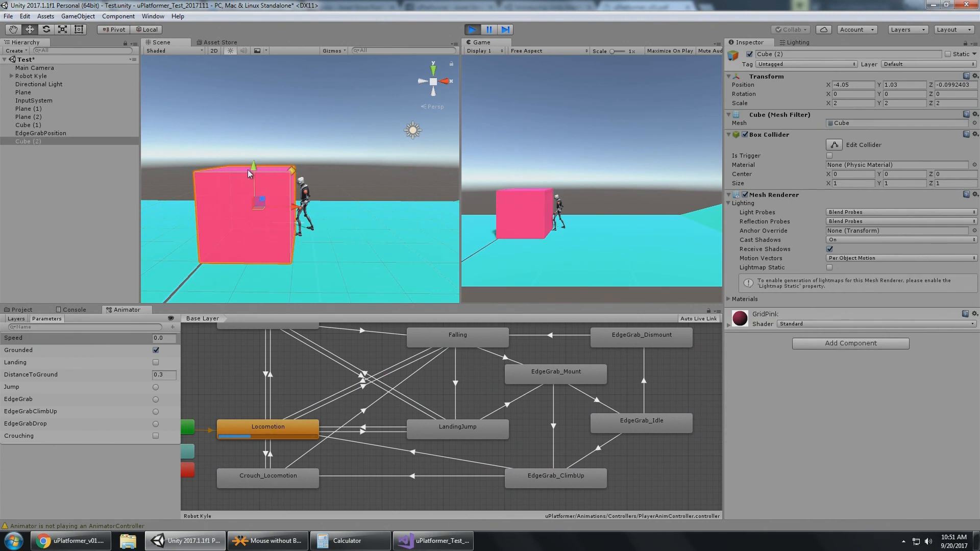
left_click_drag(254, 166, 250, 51)
middle_click_drag(302, 121, 299, 150)
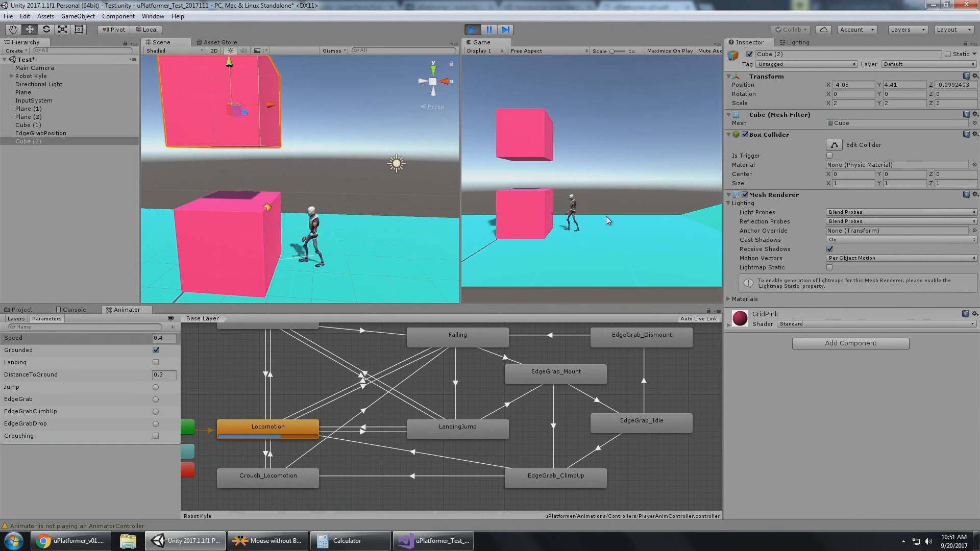
- Jump to grab the lower cube's edge and climb into the low gap beneath the duplicated cube
key("space")
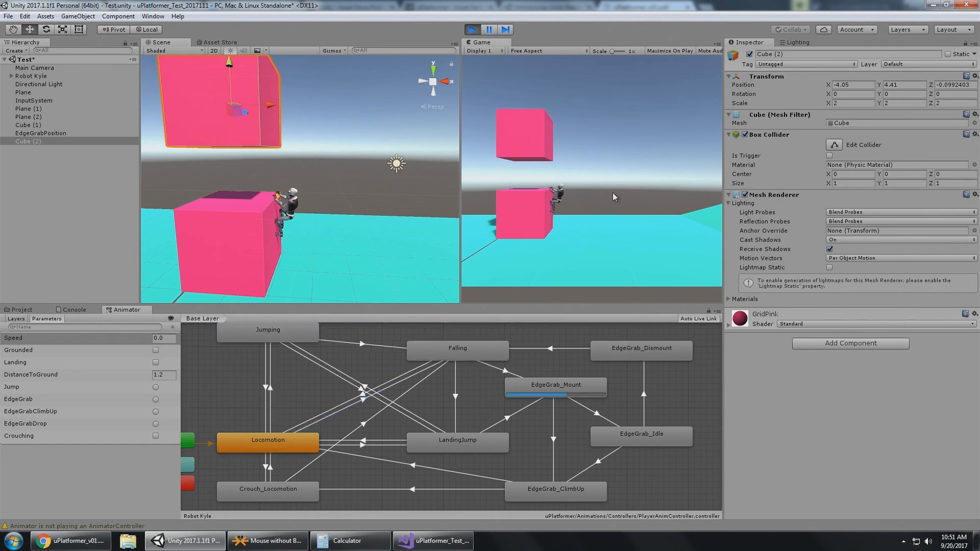
middle_click_drag(206, 188, 234, 166)
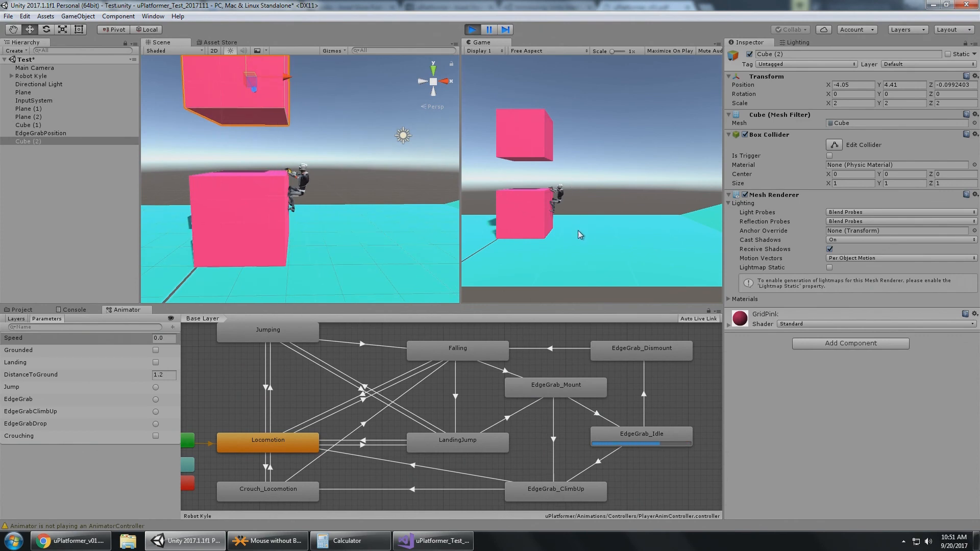
key("w")
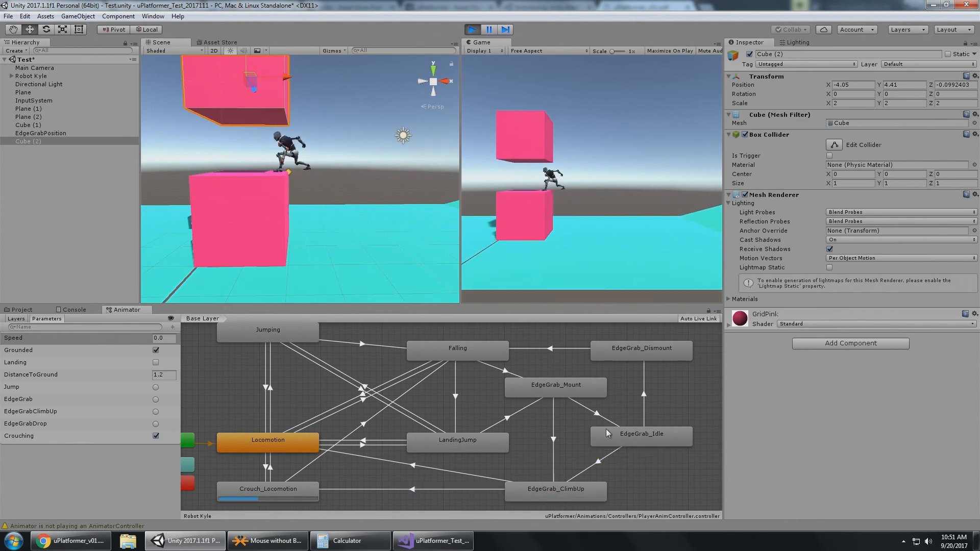
- Inspect the Crouch_Locomotion state's transitions and open its blend tree to examine the Crouch_Idle and Crouch_Walk motions
left_click(288, 494)
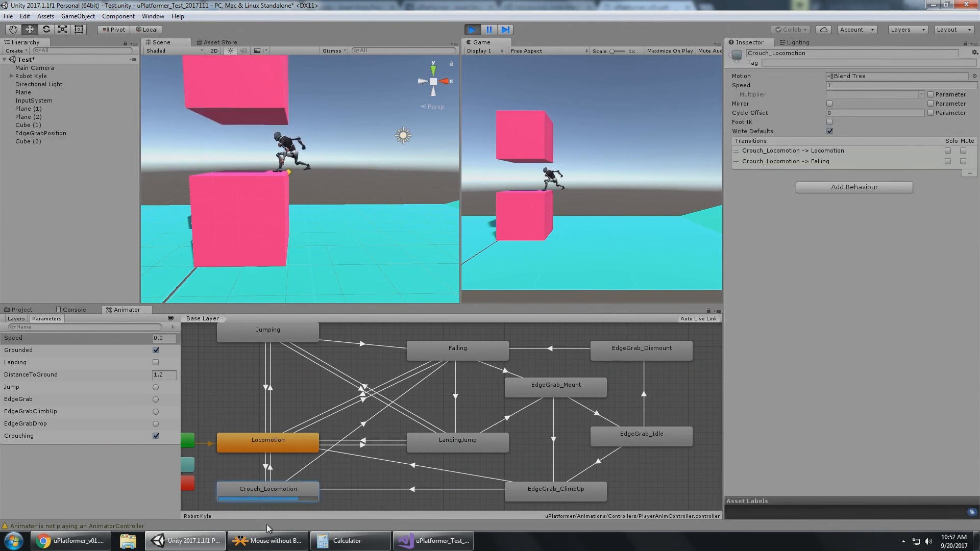
double_click(283, 488)
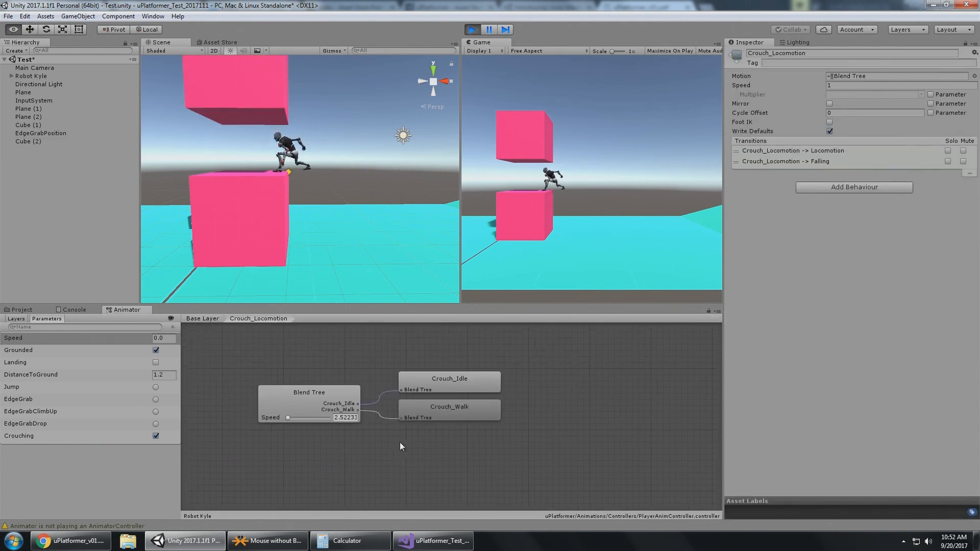
left_click(326, 411)
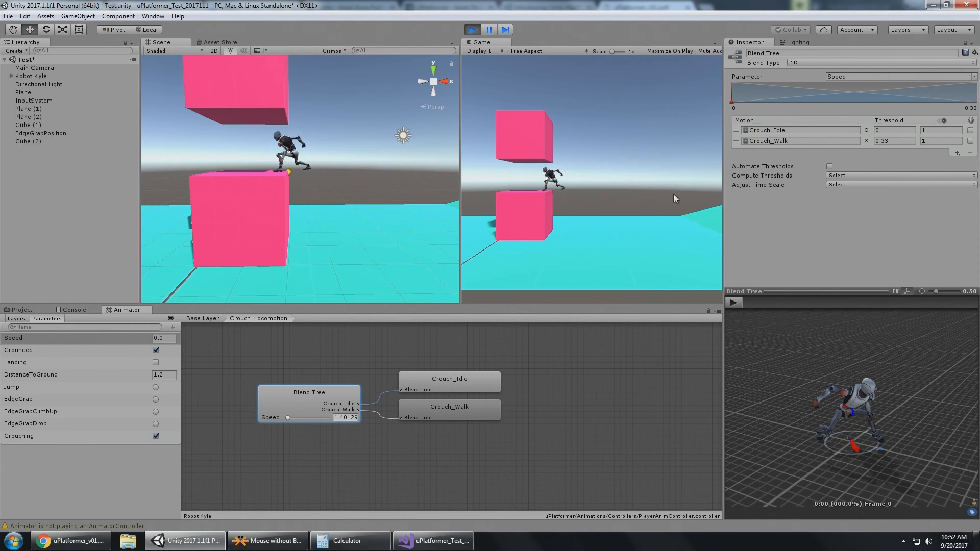
- Crouch-walk the robot back and forth between the cubes and off the lower one while monitoring the blend tree's Speed parameter
left_click(593, 132)
key("a")
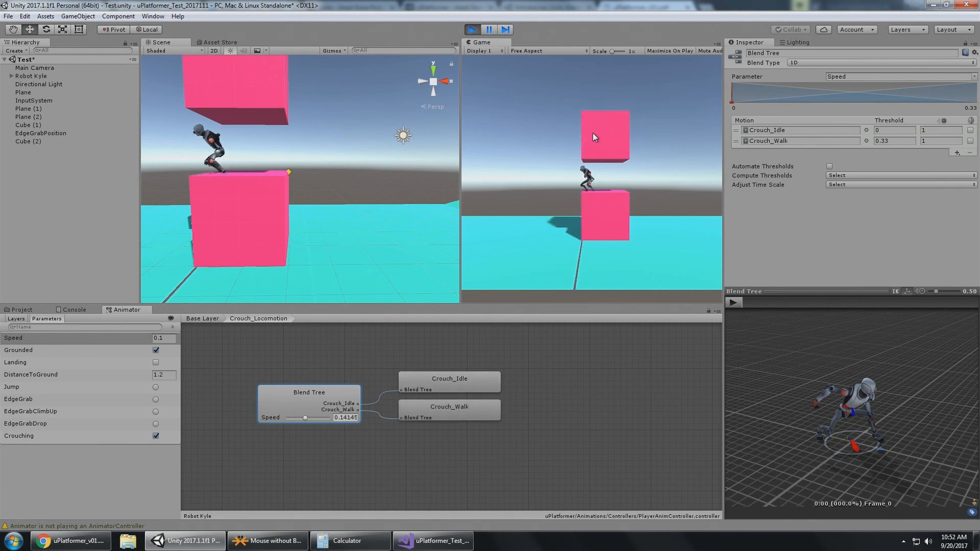
key("d")
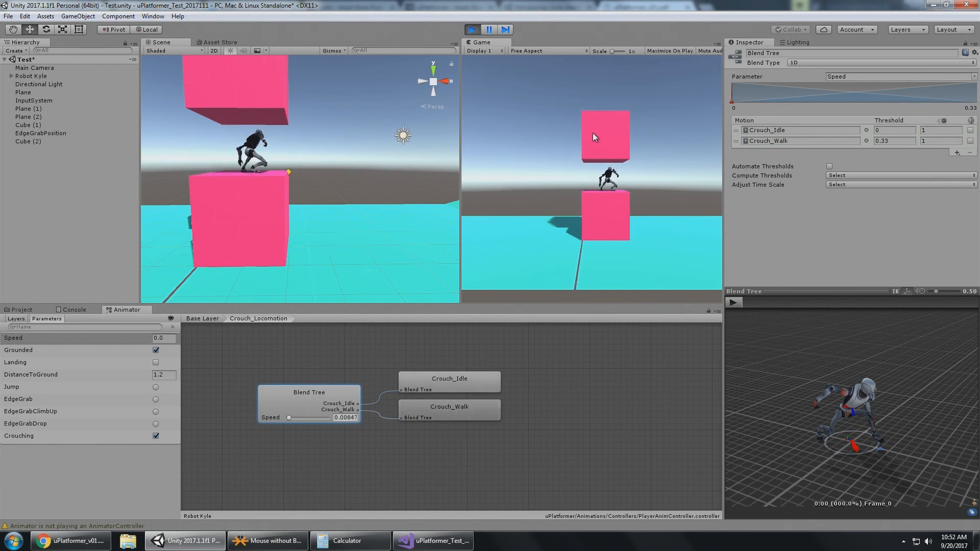
key("a")
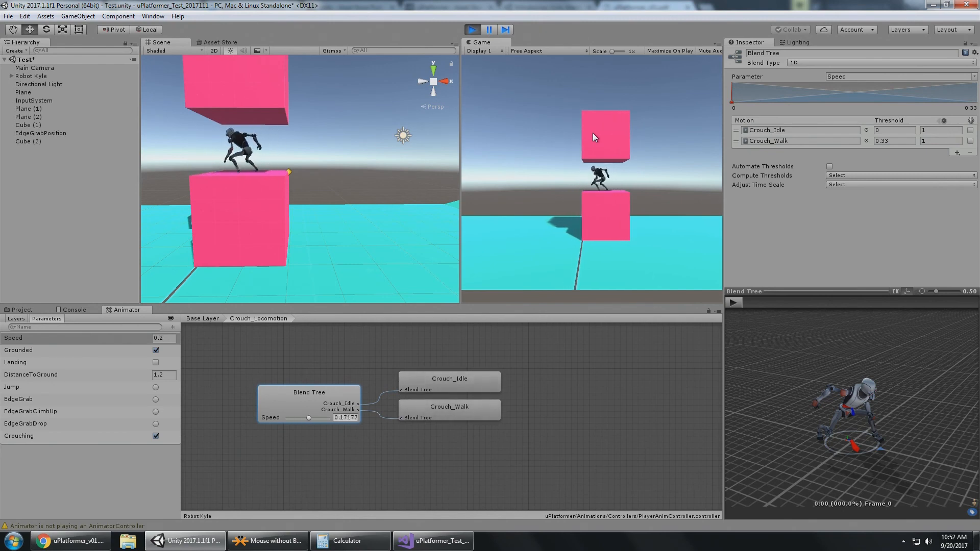
key("d")
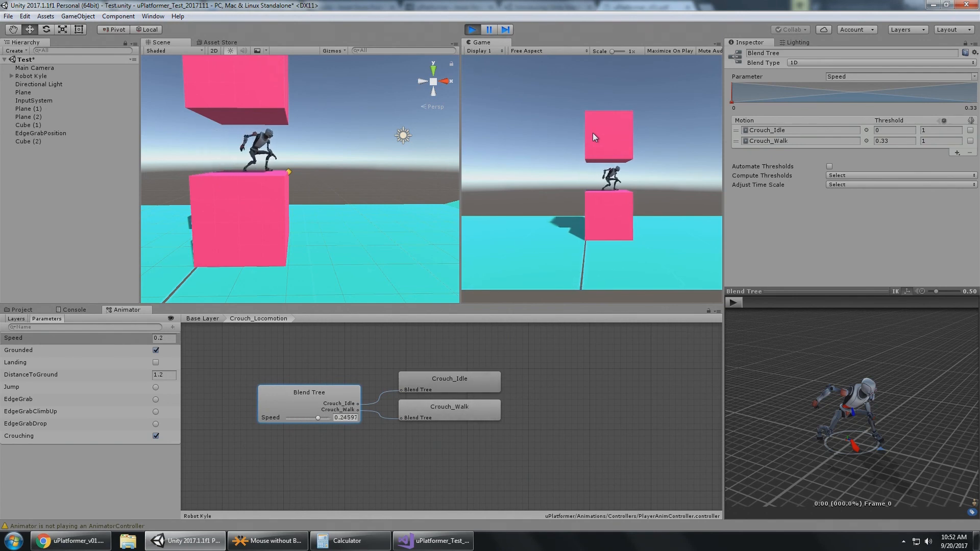
key("a")
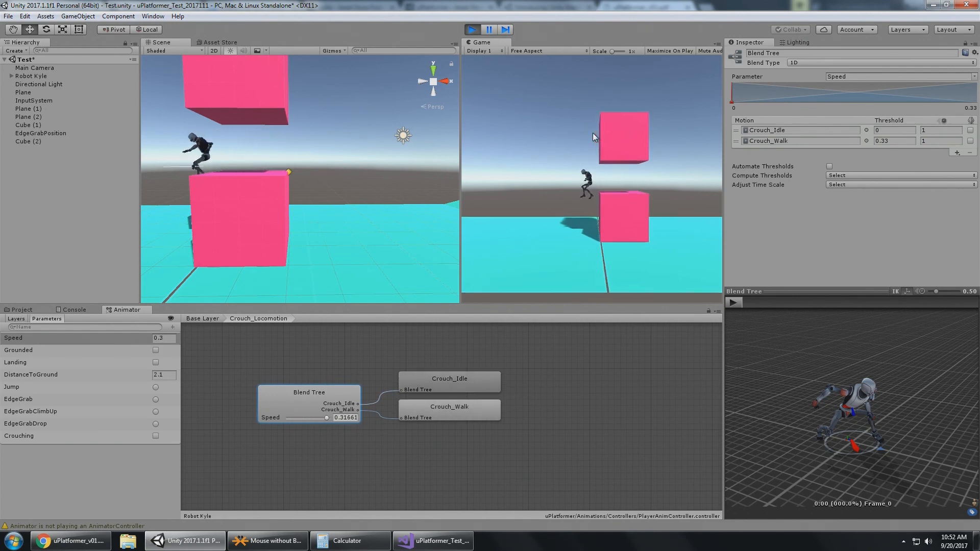
key("d")
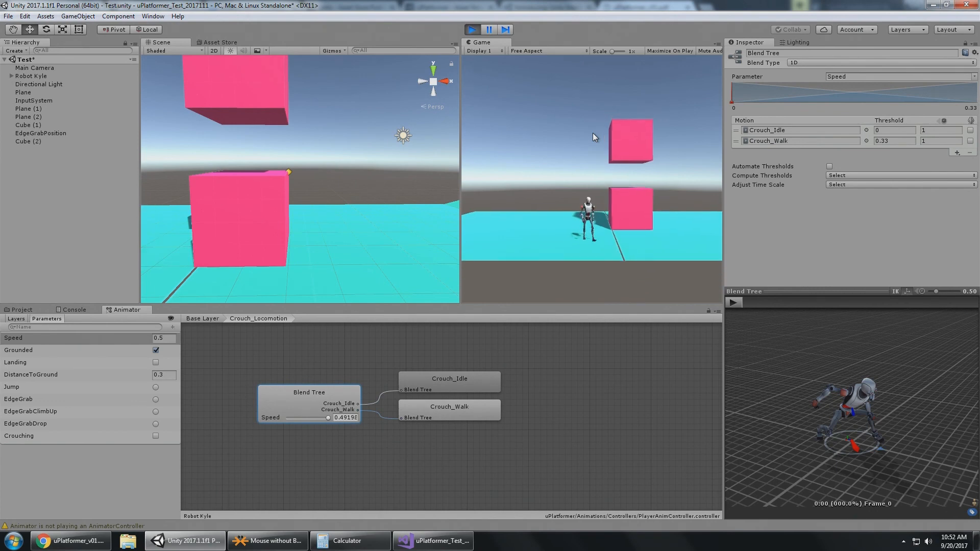
- Return to the animator's Base Layer and inspect the Crouch_Locomotion and Locomotion states
left_click(206, 318)
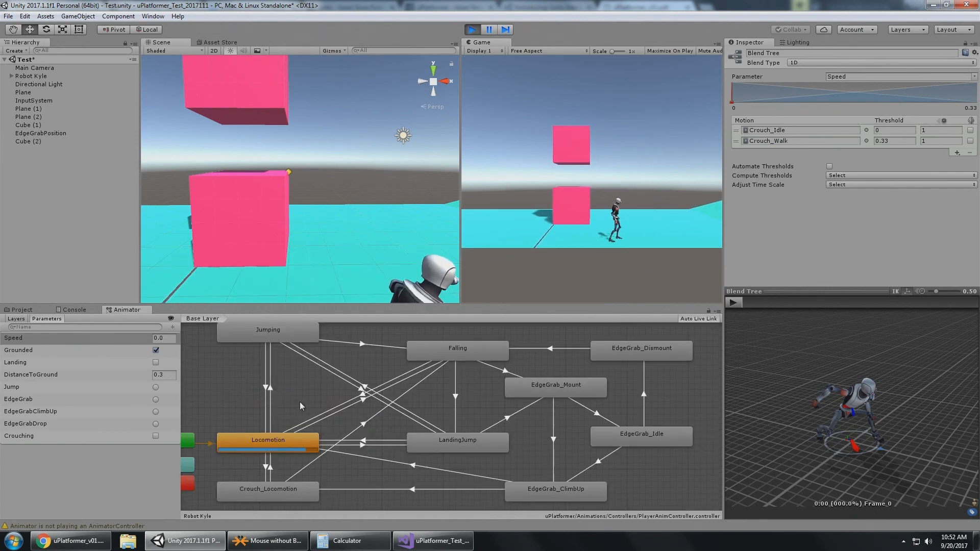
left_click(272, 483)
left_click(273, 446)
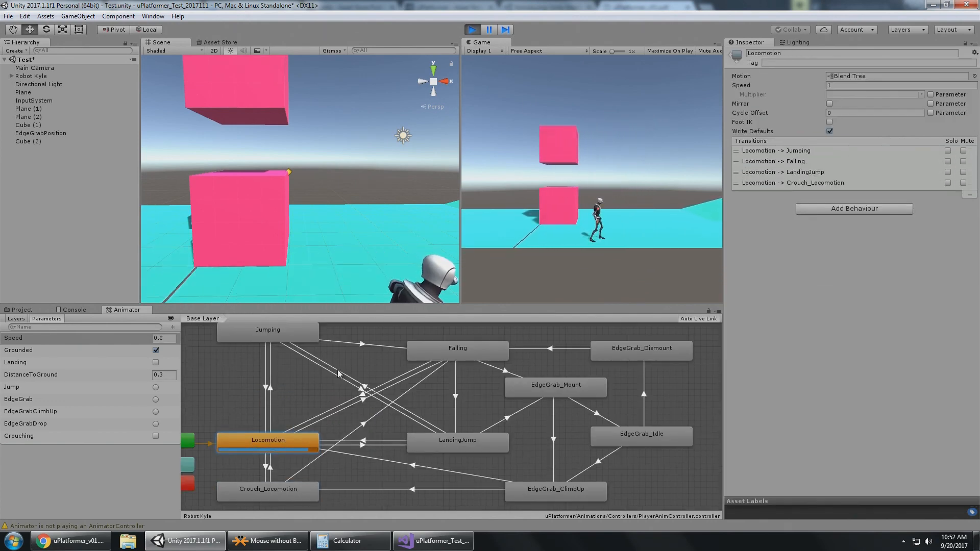
mouse_move(392, 445)
left_mouse_down("alt")
mouse_move(393, 384)
mouse_move(398, 447)
left_mouse_up("alt")
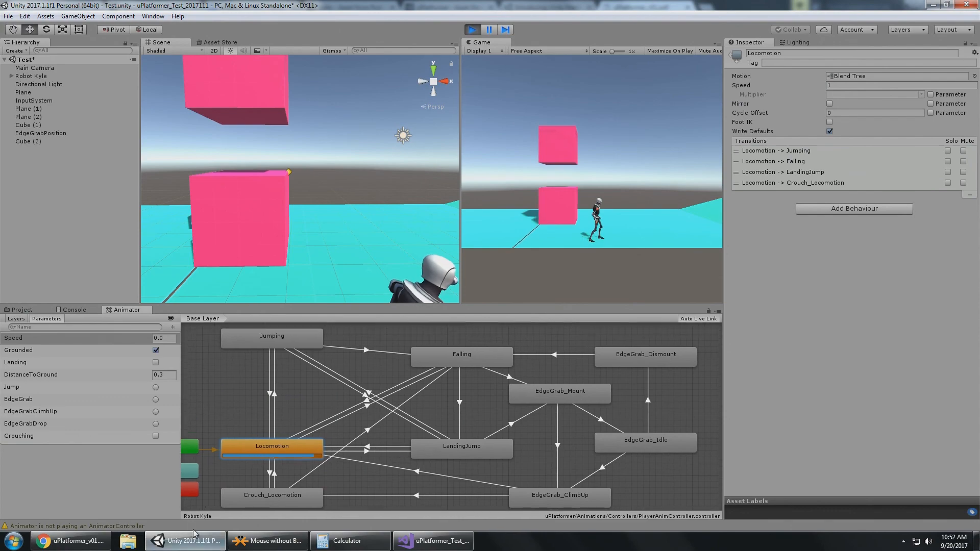
- Switch to the uPlatformer_v01.pdf documentation in Chrome and review the state list and the Heroic Traversal Integration section
left_click(76, 541)
scroll(375, 310, "down", 7)
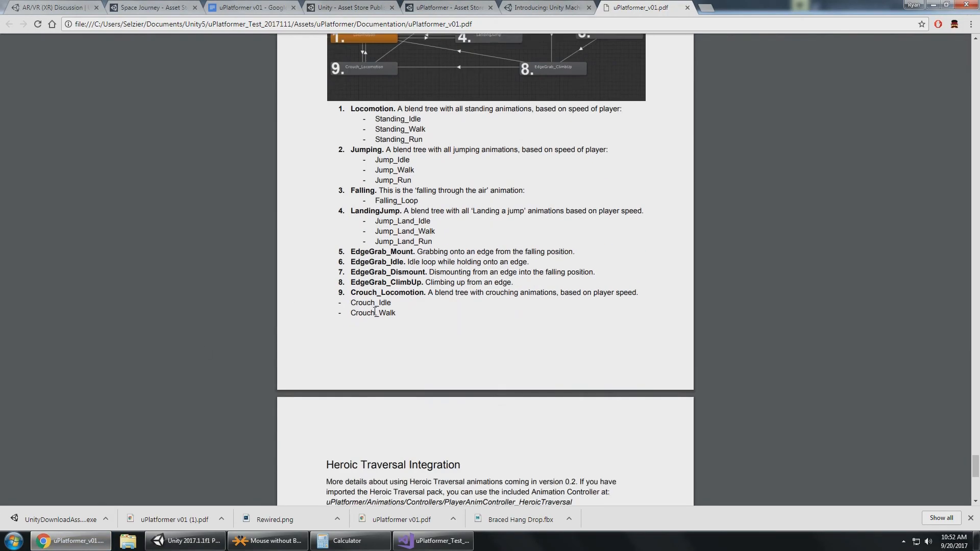
scroll(375, 275, "down", 1)
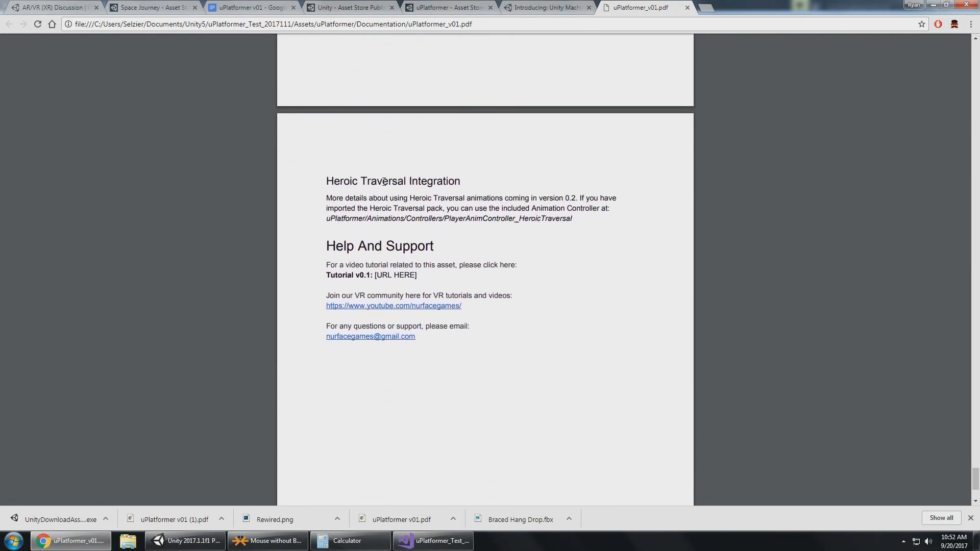
left_click_drag(327, 181, 462, 184)
left_click(590, 289)
- Switch to Unity, stop play mode, and find the Heroic Traversal pack by searching the Asset Store for "heroic traversal"
left_click(186, 541)
left_click(218, 42)
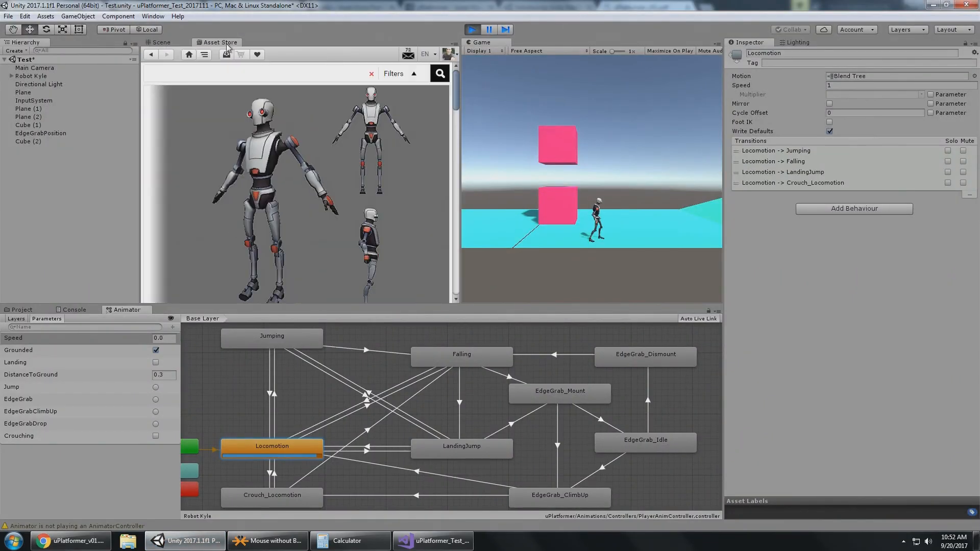
left_click(225, 73)
type("heroic traversal")
key("Return")
left_click(472, 29)
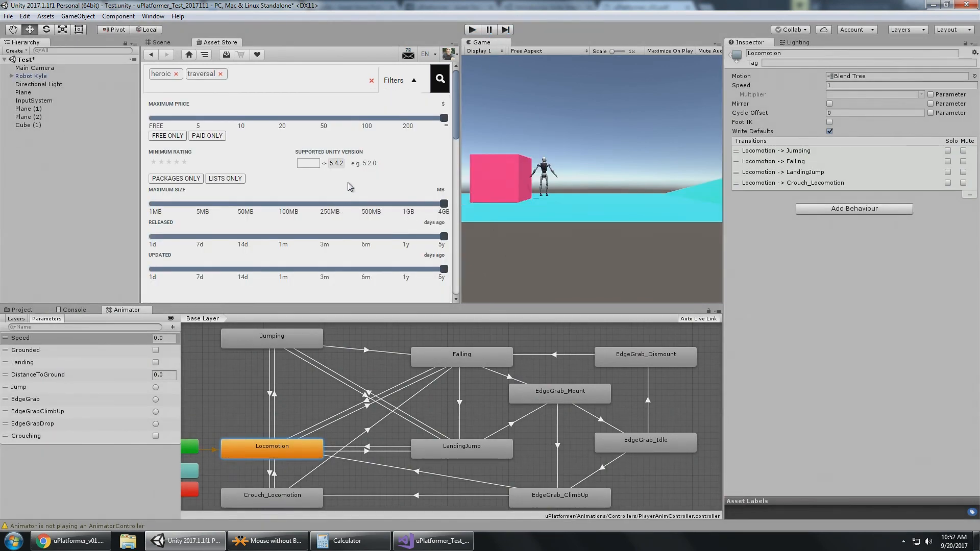
scroll(456, 107, "down", 3)
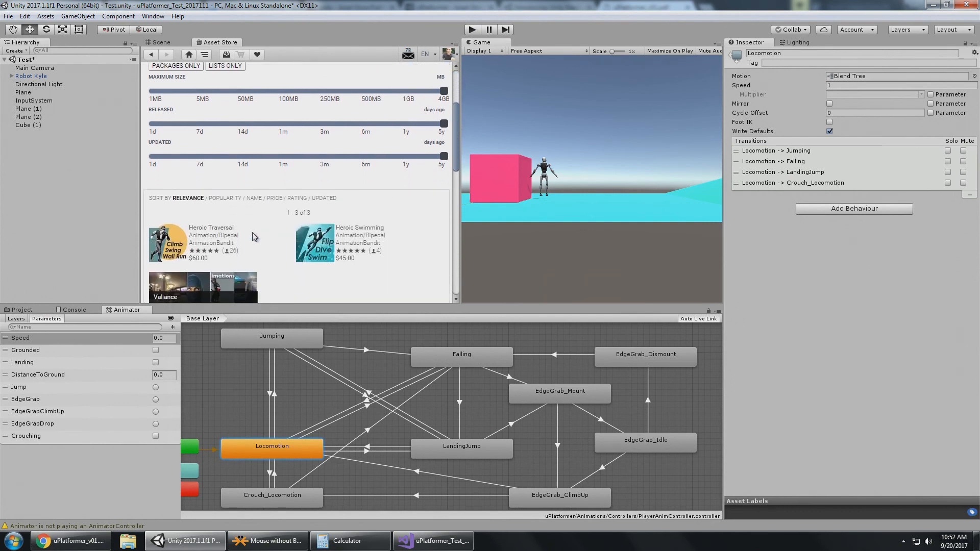
left_click(218, 231)
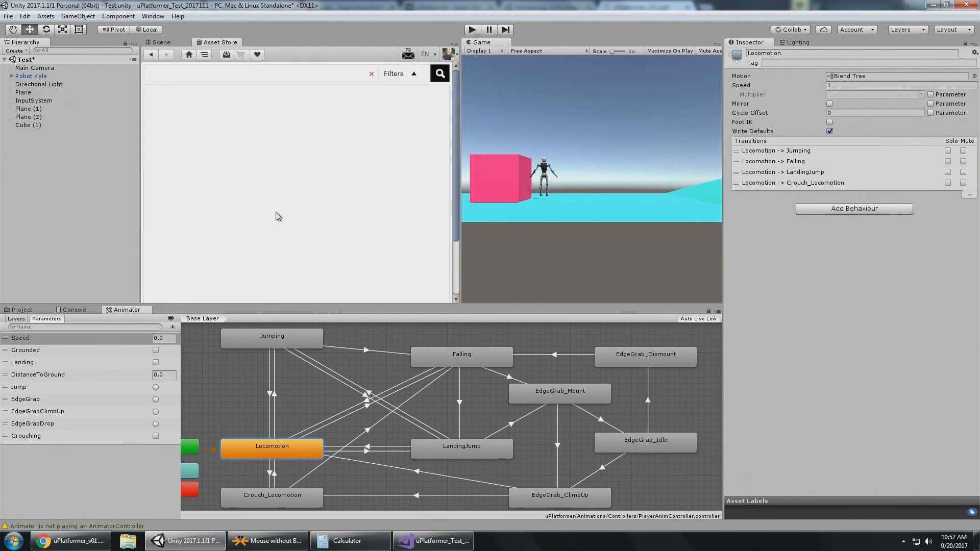
- Place the Bandit model from HeroicTraversal/Character/Bandit into the scene on the ground beside Robot Kyle
left_click(162, 42)
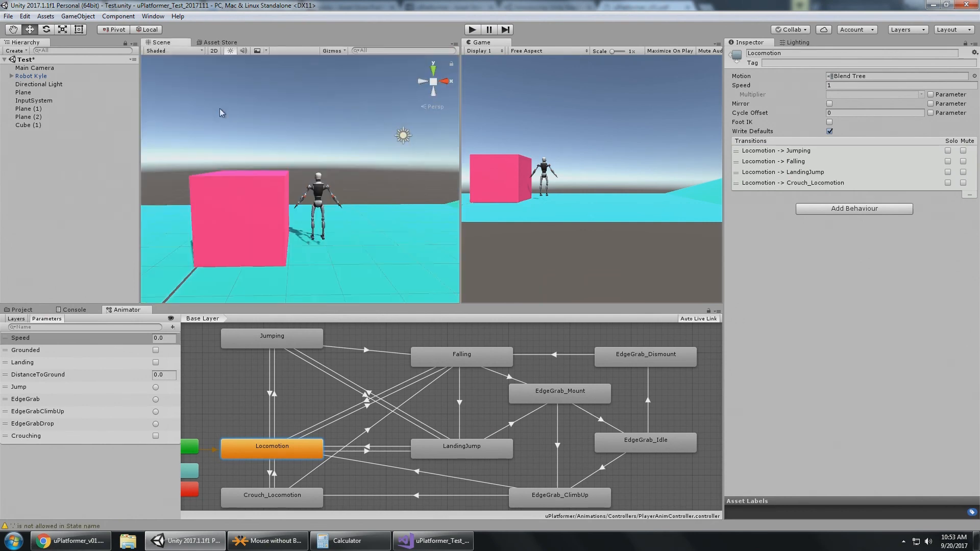
left_click(21, 310)
left_click(53, 361)
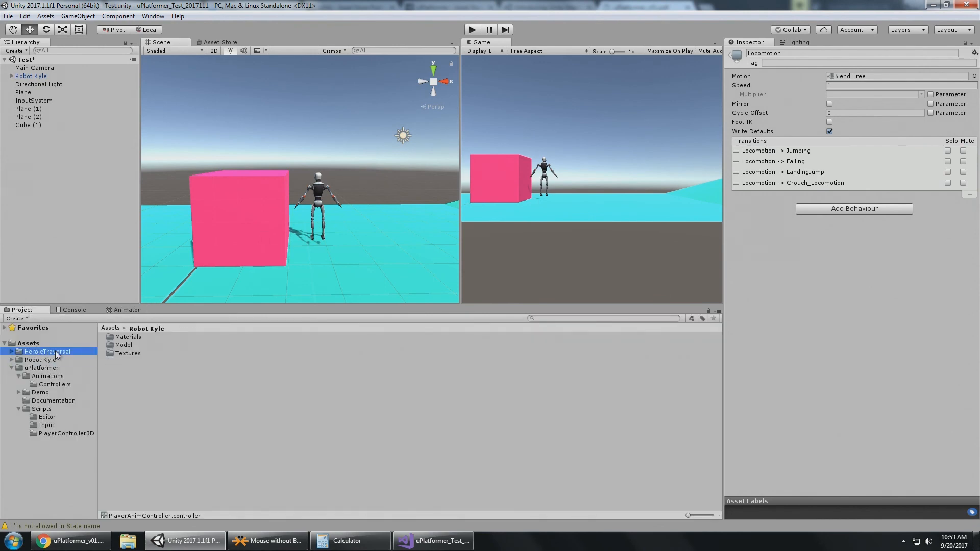
left_click(55, 352)
left_click(11, 352)
left_click(45, 360)
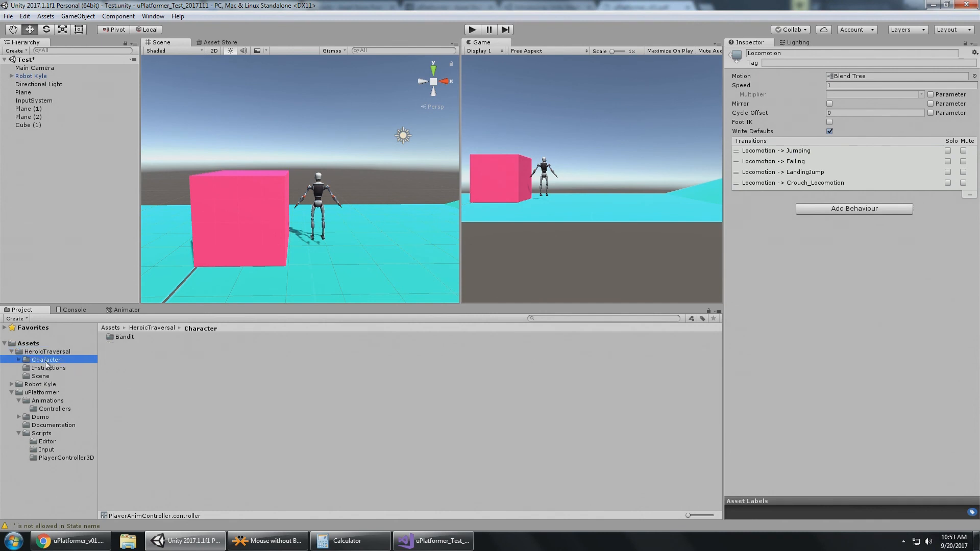
double_click(119, 337)
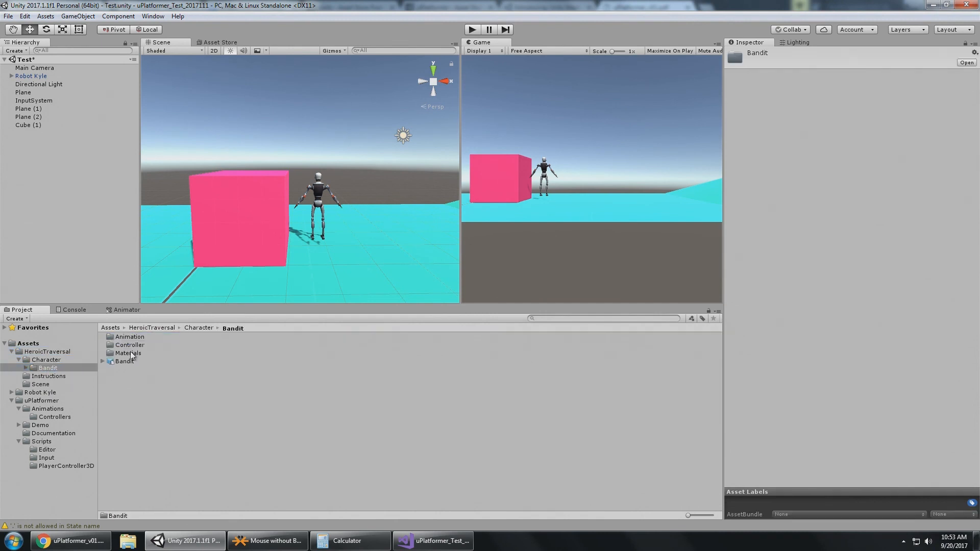
left_click(130, 346)
left_click_drag(127, 362, 386, 252)
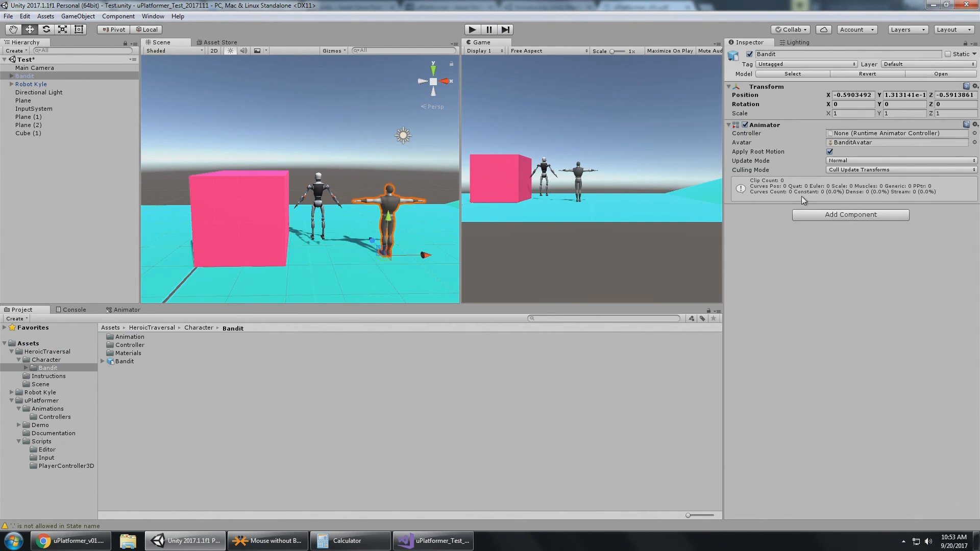
- Copy Robot Kyle's Player Controller 3D script and paste it onto Bandit as a new component
left_click(91, 84)
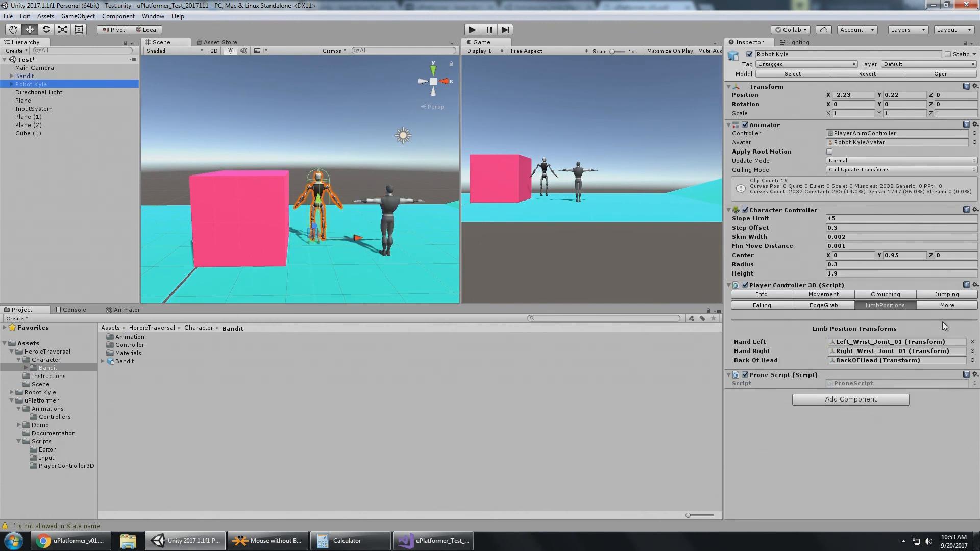
left_click(975, 285)
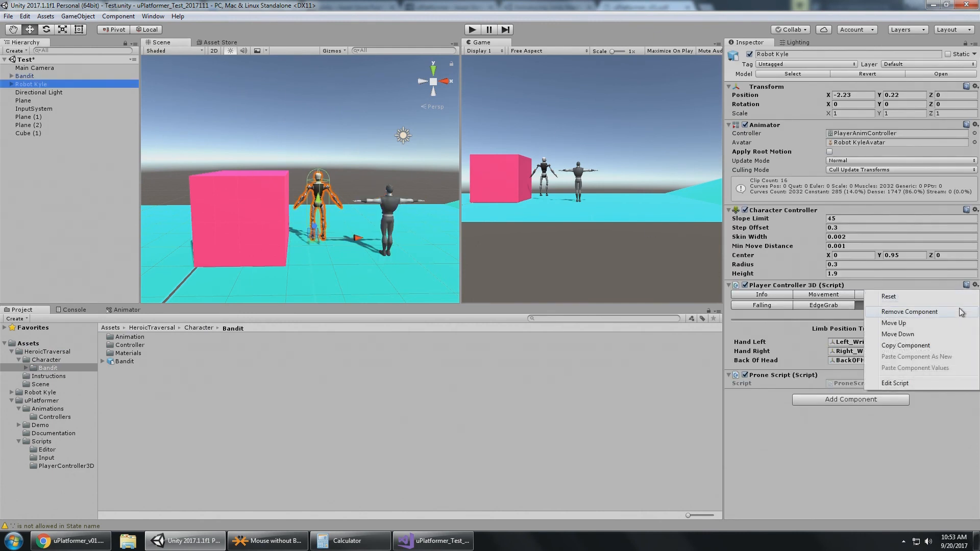
left_click(927, 346)
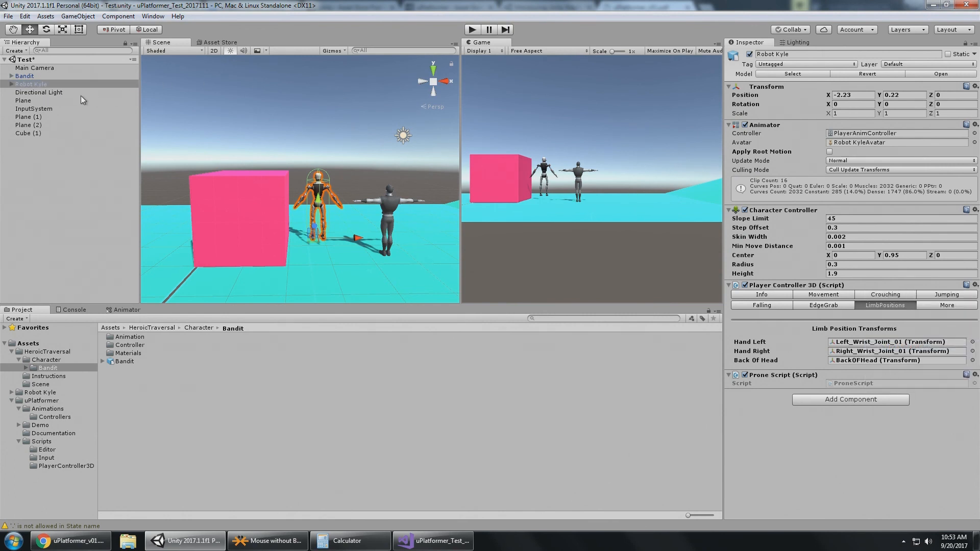
left_click(33, 76)
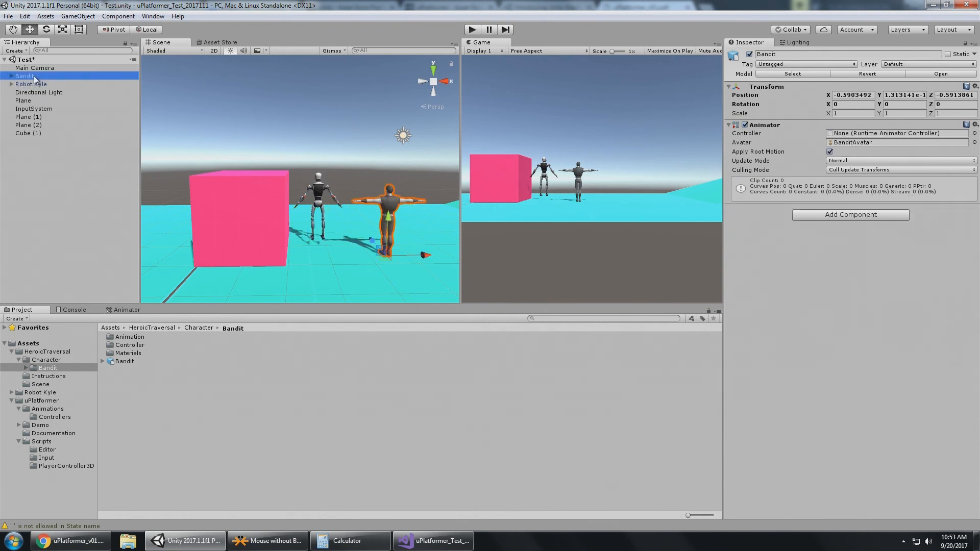
left_click(973, 131)
left_click(921, 209)
- Copy Robot Kyle's Character Controller, paste its values onto Bandit's Character Controller, and focus the scene view on Bandit
left_click_drag(380, 163, 364, 172, "alt")
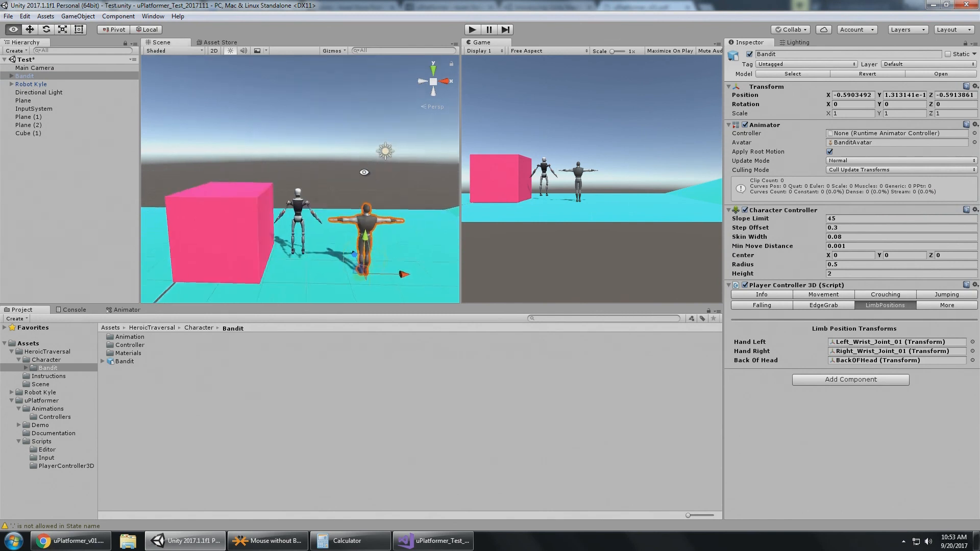
scroll(351, 160, "up", 6)
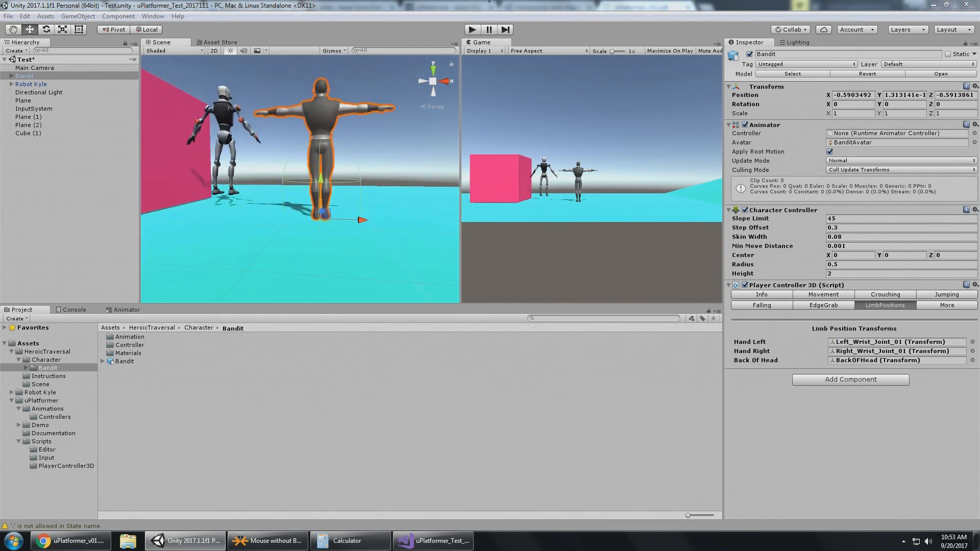
left_click(32, 84)
left_click(975, 210)
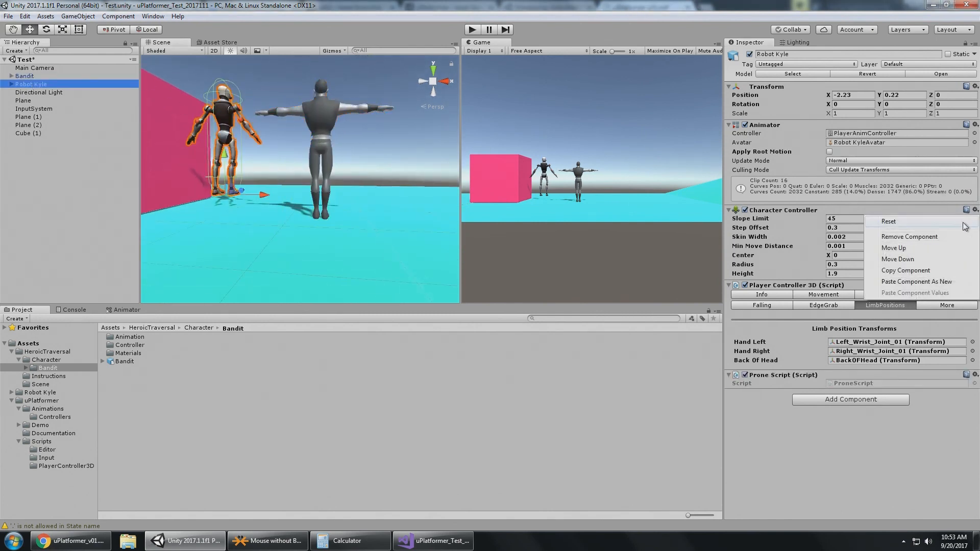
left_click(916, 271)
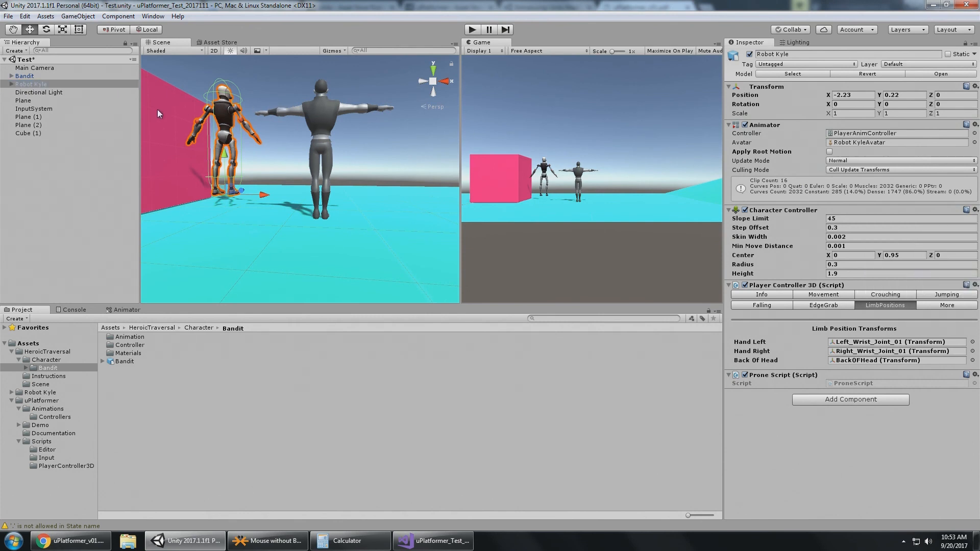
left_click(25, 75)
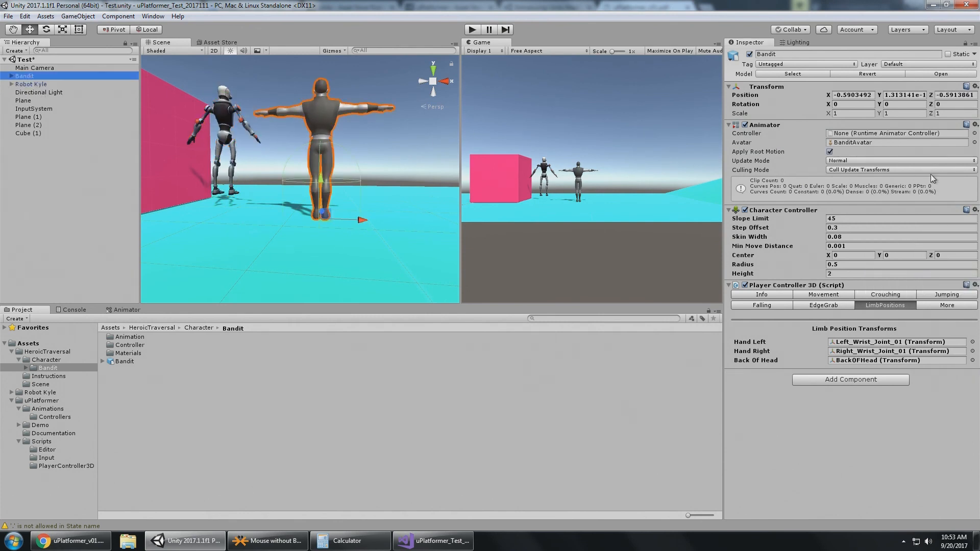
left_click(975, 210)
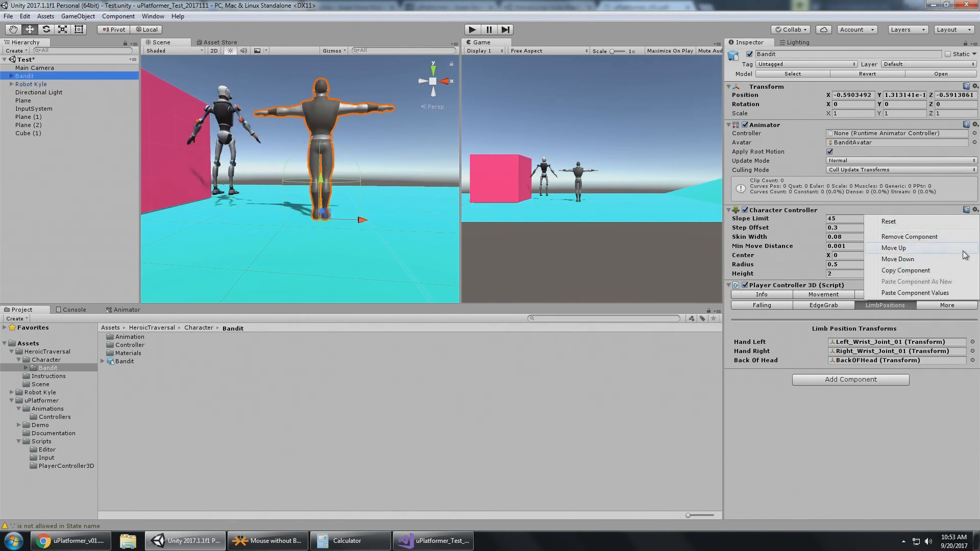
left_click(942, 295)
double_click(32, 77)
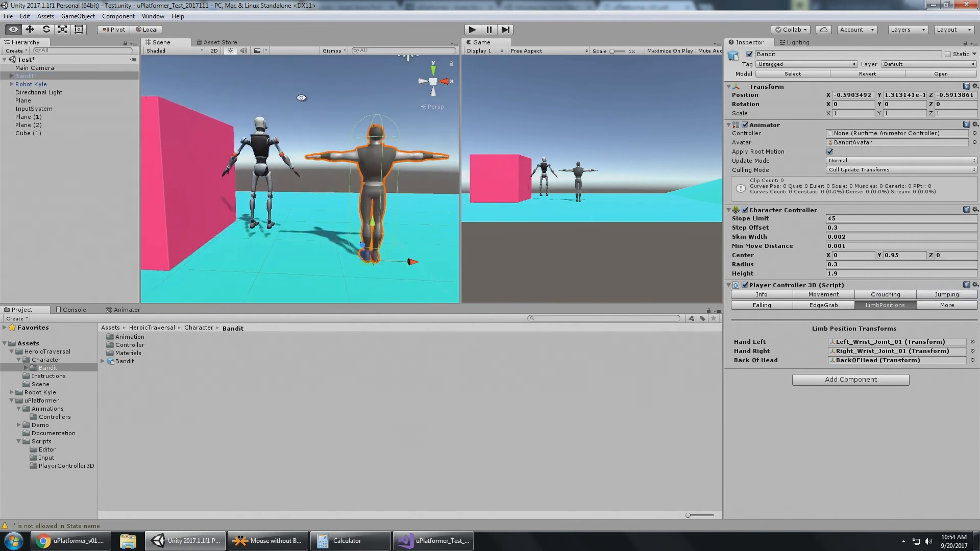
- Deactivate Robot Kyle and assign Bandit as the Player in the Main Camera's Camera Follow 3D script
left_click(31, 84)
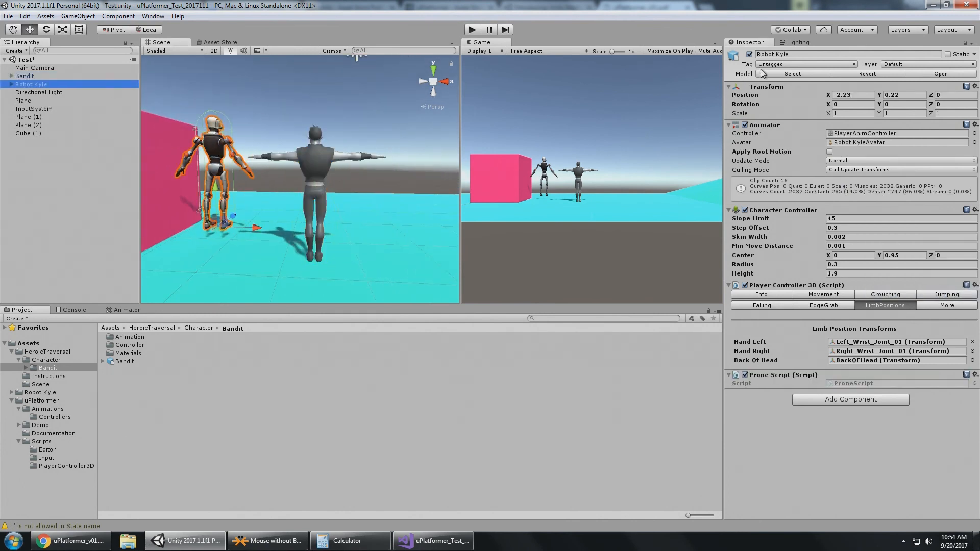
left_click(750, 54)
left_click(35, 76)
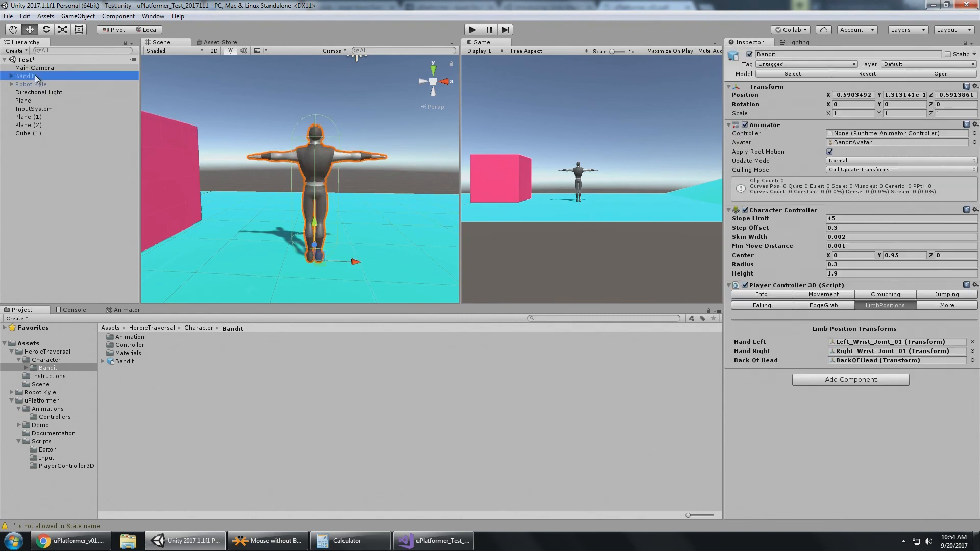
left_click(50, 69)
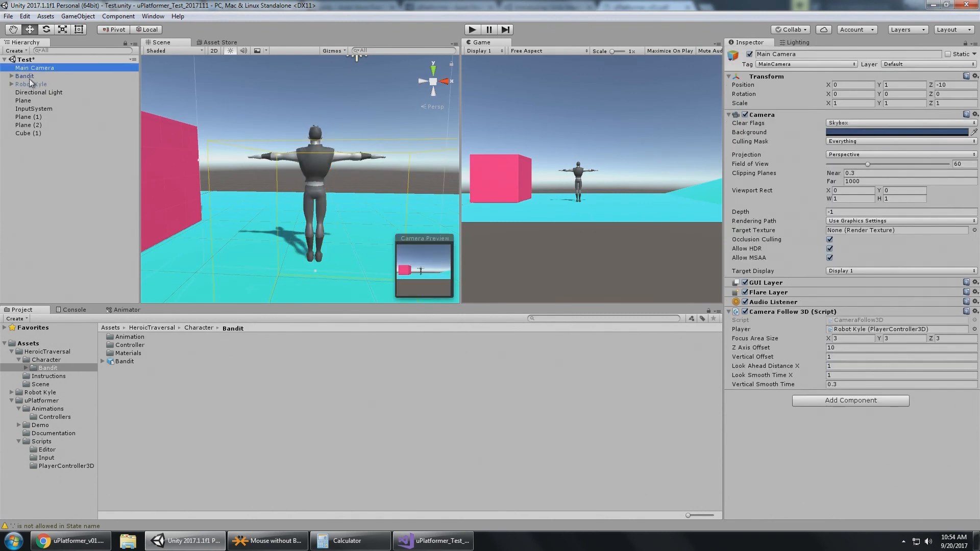
left_click_drag(29, 76, 870, 331)
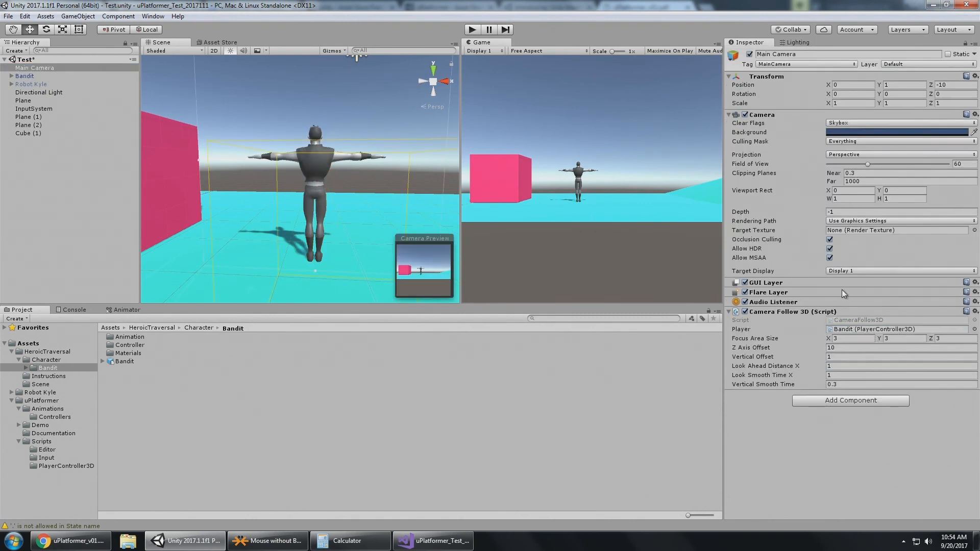
- Disable Apply Root Motion on Bandit's Animator and set its Controller to PlayerAnimController_HeroicTraversal
mouse_move(426, 132)
middle_mouse_down()
mouse_move(436, 143)
mouse_move(403, 129)
mouse_move(418, 137)
middle_mouse_up()
scroll(426, 138, "down", 4)
scroll(386, 137, "down", 3)
mouse_move(325, 148)
middle_mouse_down()
mouse_move(341, 153)
mouse_move(326, 140)
middle_mouse_up()
scroll(326, 140, "down", 1)
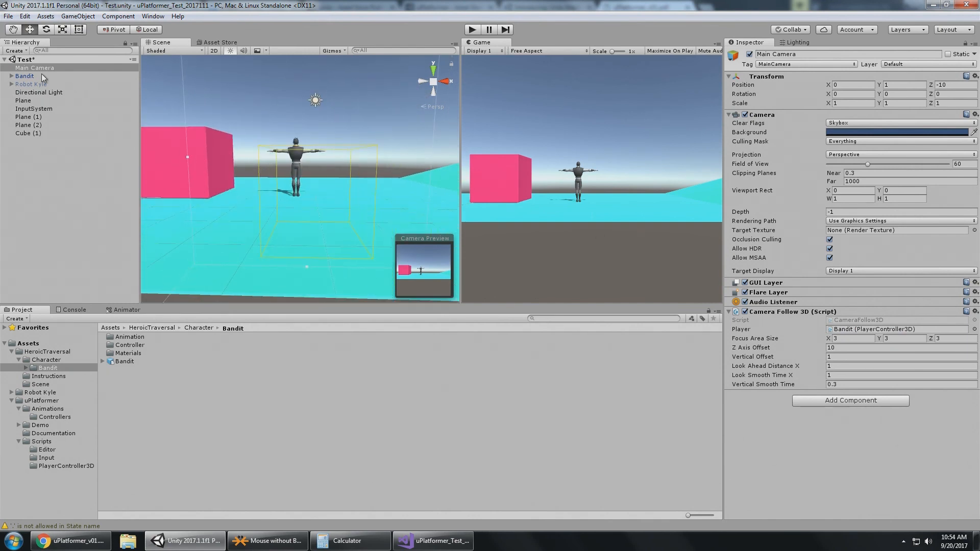
left_click(26, 76)
left_click(830, 152)
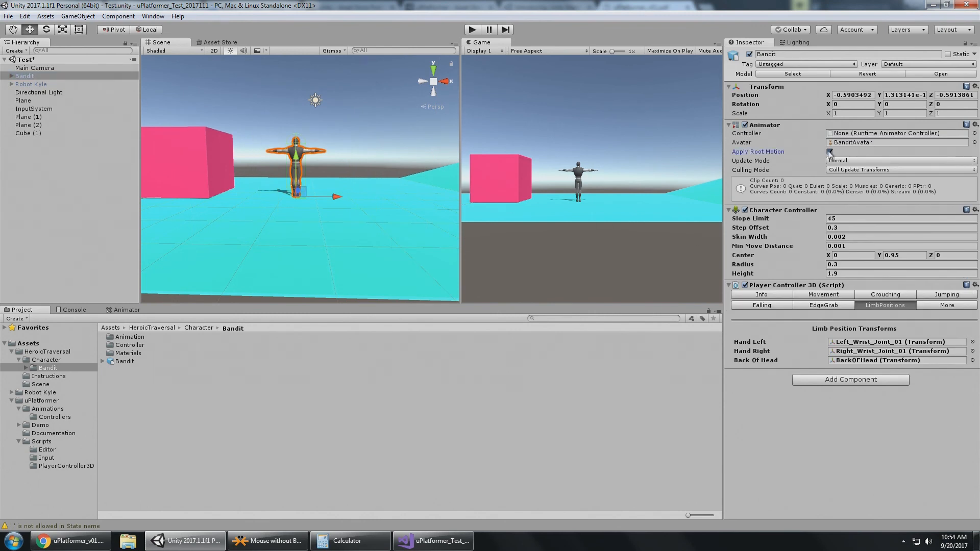
left_click(974, 133)
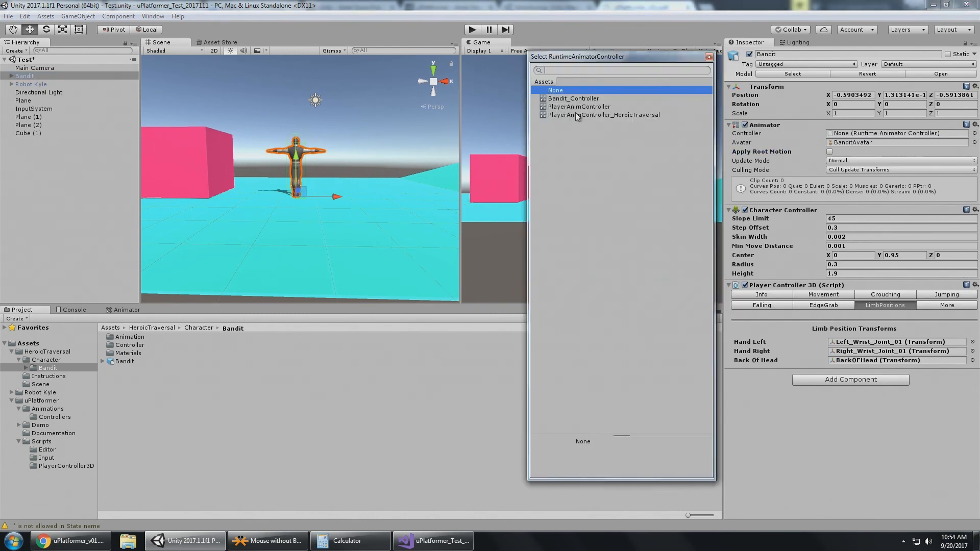
left_click(571, 115)
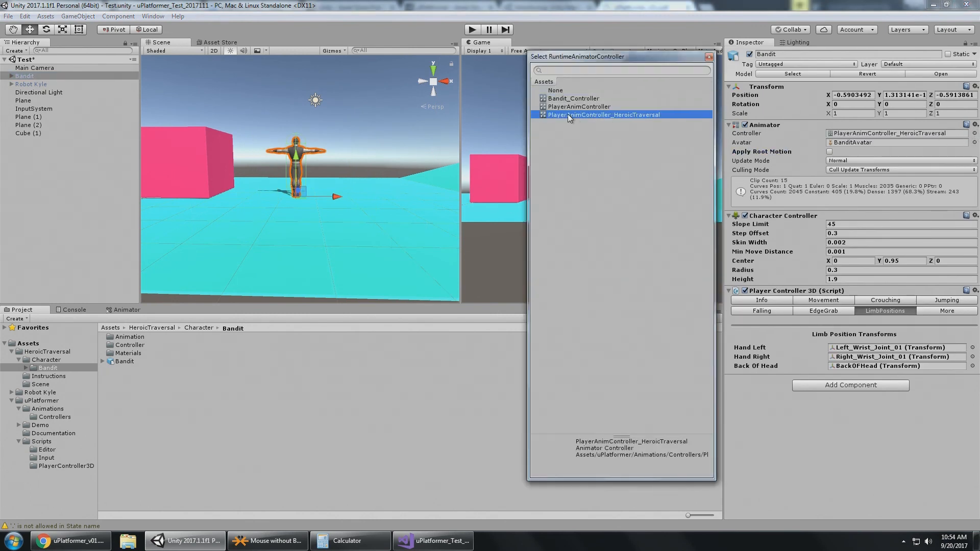
double_click(623, 115)
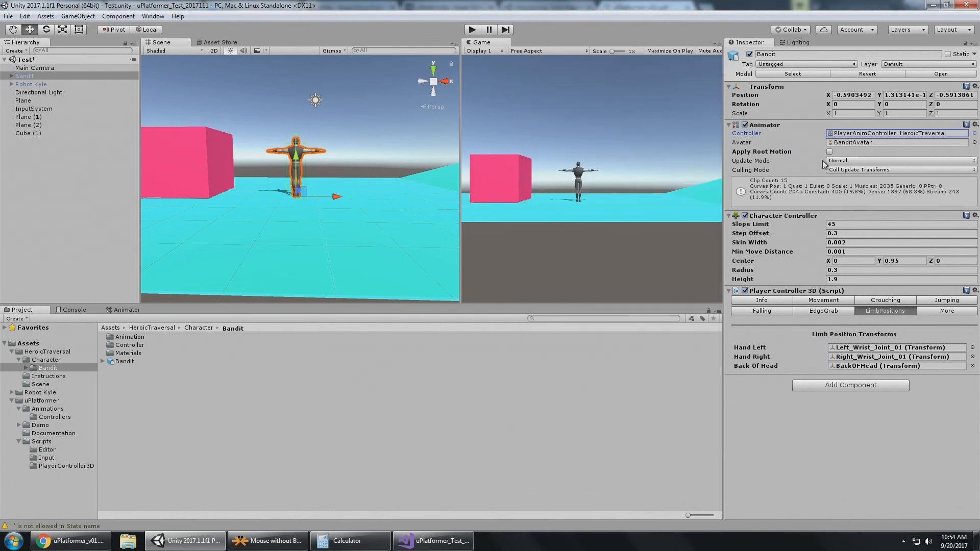
- Show the Limb Positions settings of Bandit's Player Controller 3D and expand Bandit's skeleton down to spine1_loResSpine3's children
left_click(890, 275)
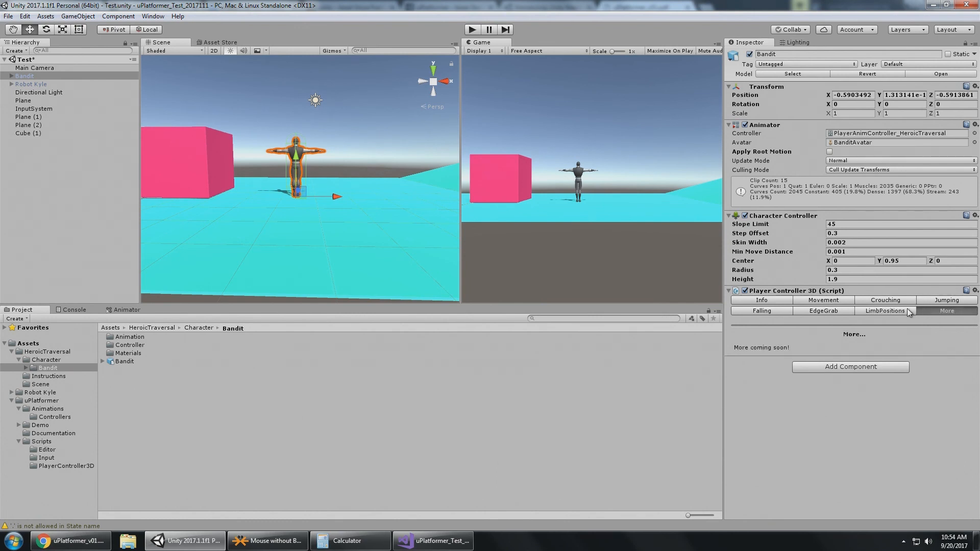
left_click(11, 75)
left_click(18, 92)
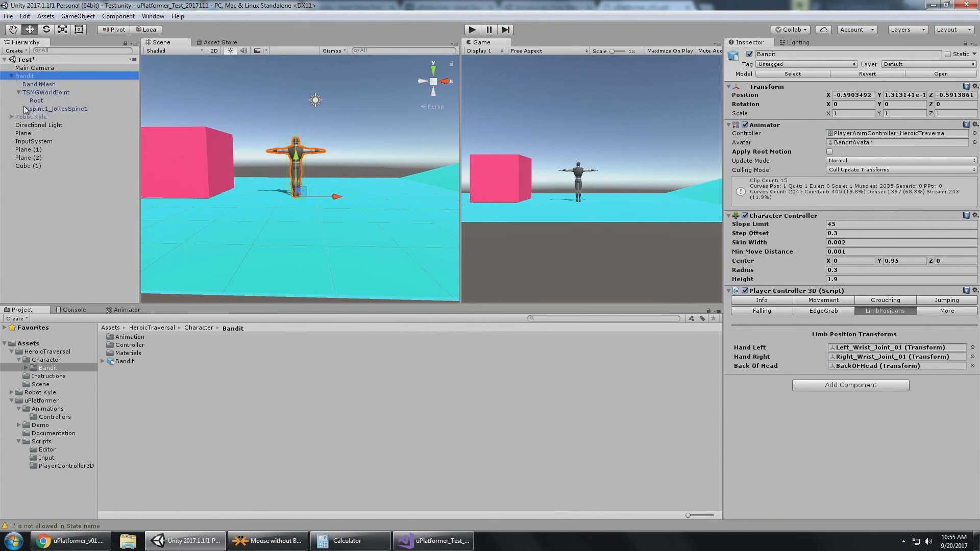
left_click(25, 108)
left_click(34, 134)
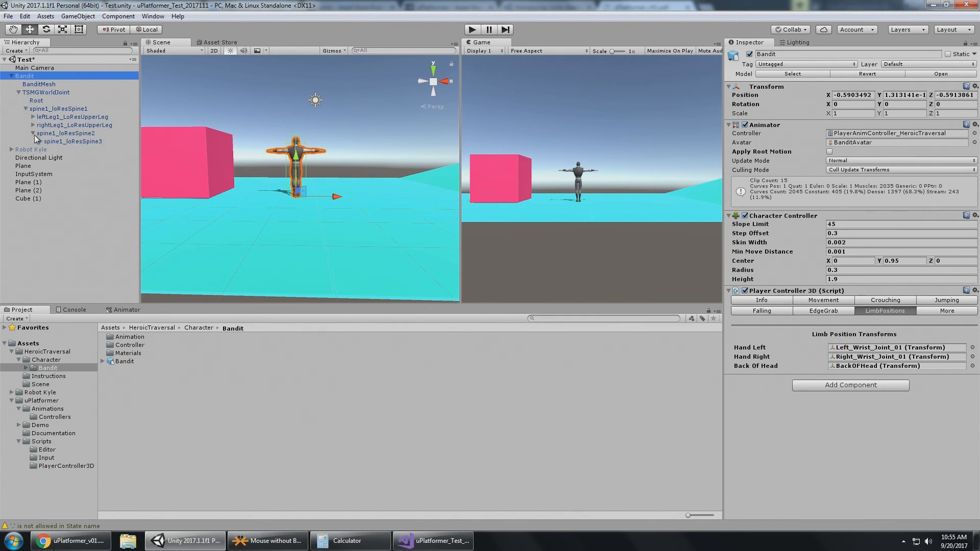
left_click(41, 141)
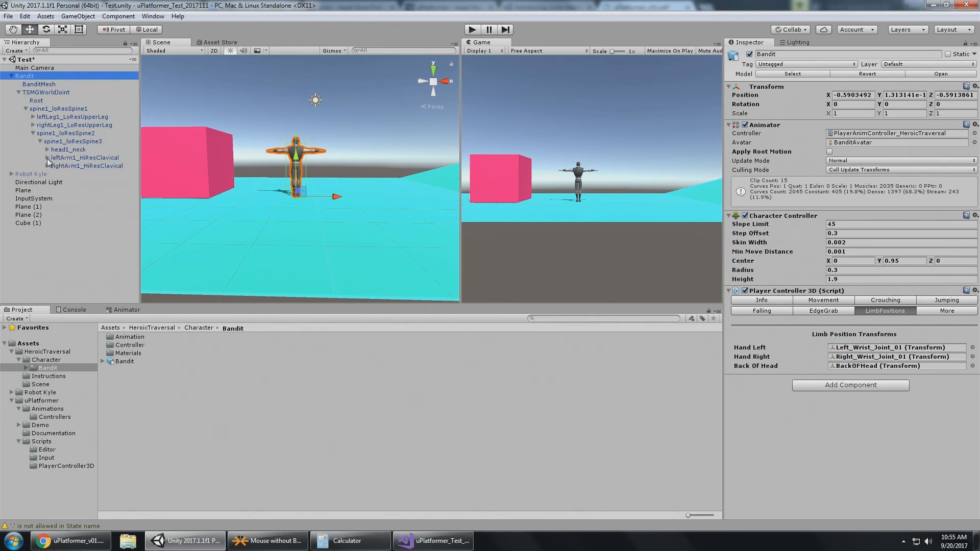
- Expand Bandit's left and right arm bone chains in the hierarchy, from the clavicles down to the lower arms
left_click(48, 158)
left_click(48, 174)
left_click(55, 182)
left_click(62, 190)
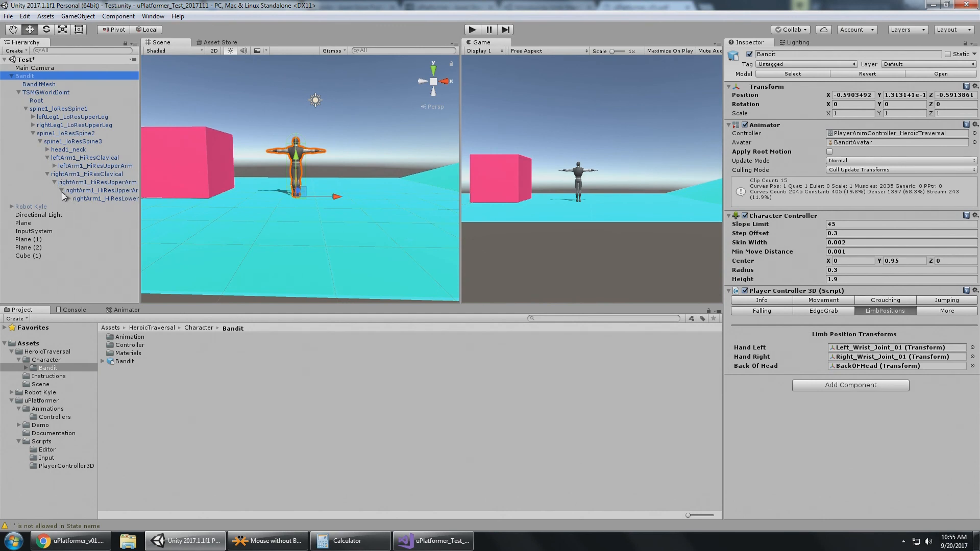
left_click(55, 166)
left_click(62, 174)
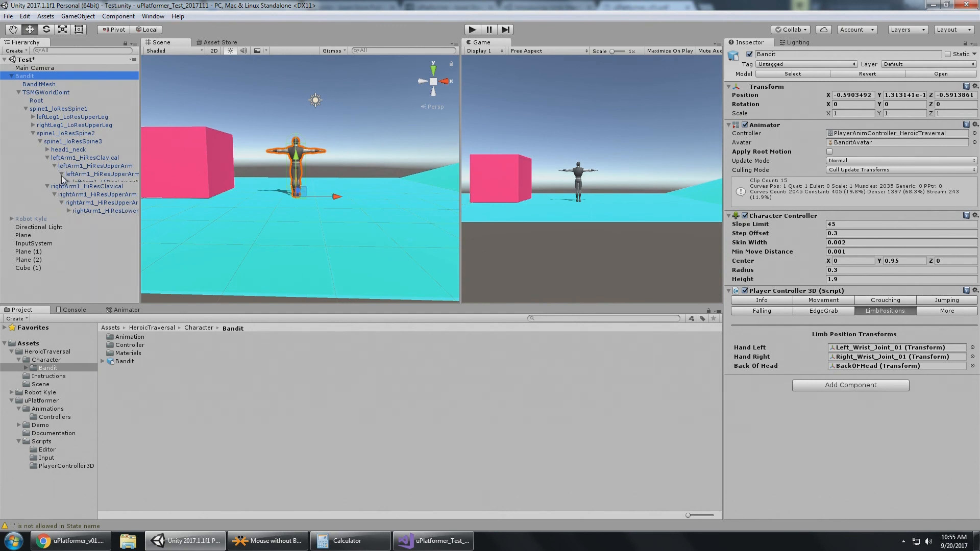
left_click(72, 182)
left_click(69, 182)
left_click(76, 190)
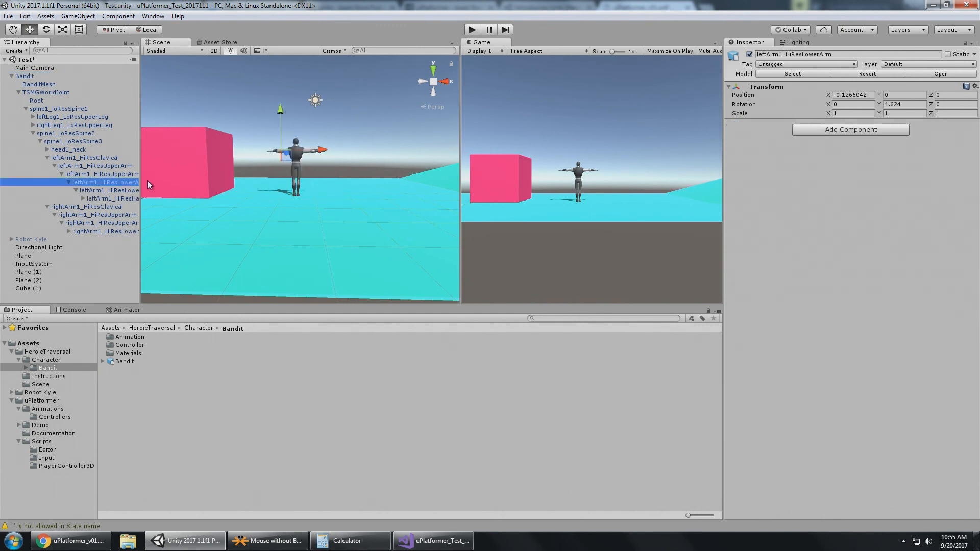
- Widen the hierarchy and locate the hand bones leftArm1_HiResHand and rightArm1_HiResHand
left_click_drag(140, 184, 179, 185)
left_click(83, 199)
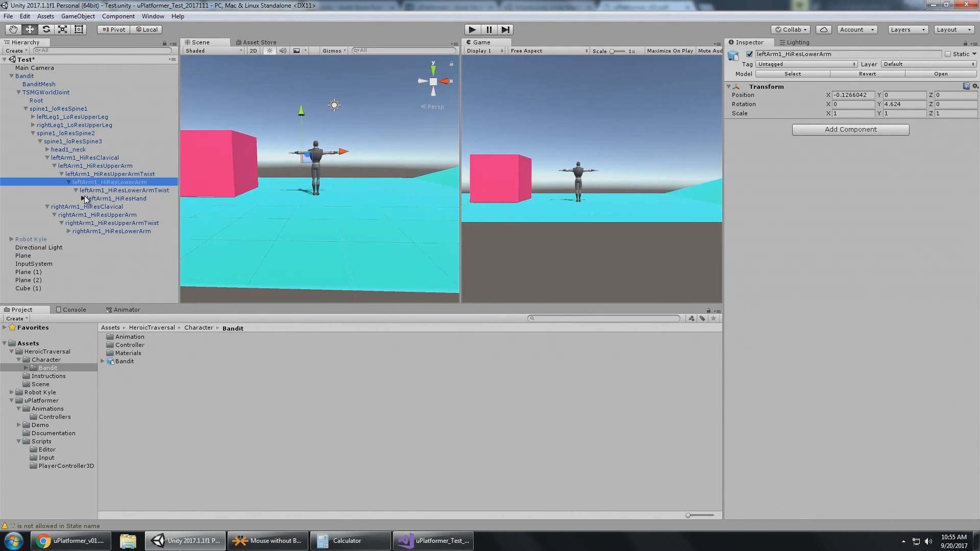
left_click(83, 198)
left_click(116, 199)
left_click(68, 232)
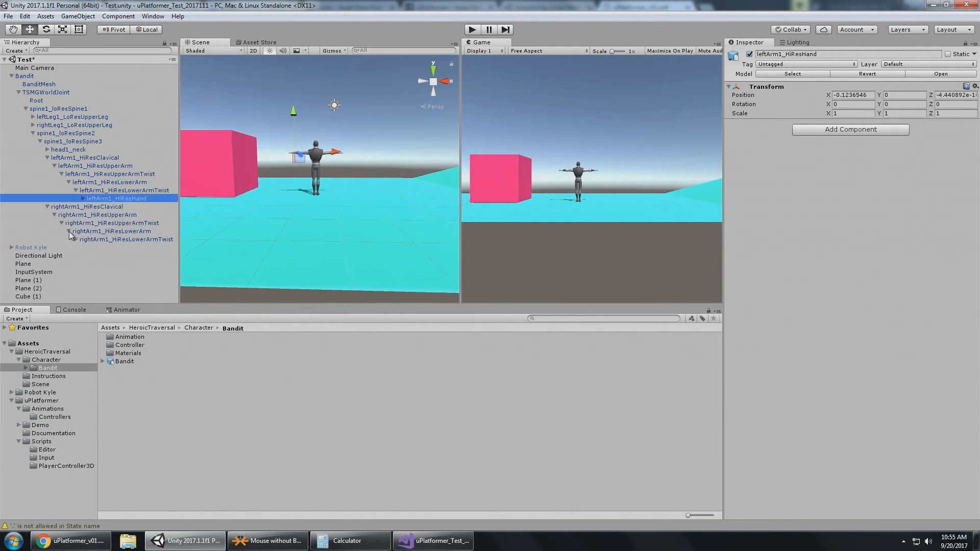
left_click(76, 239)
left_click(117, 247)
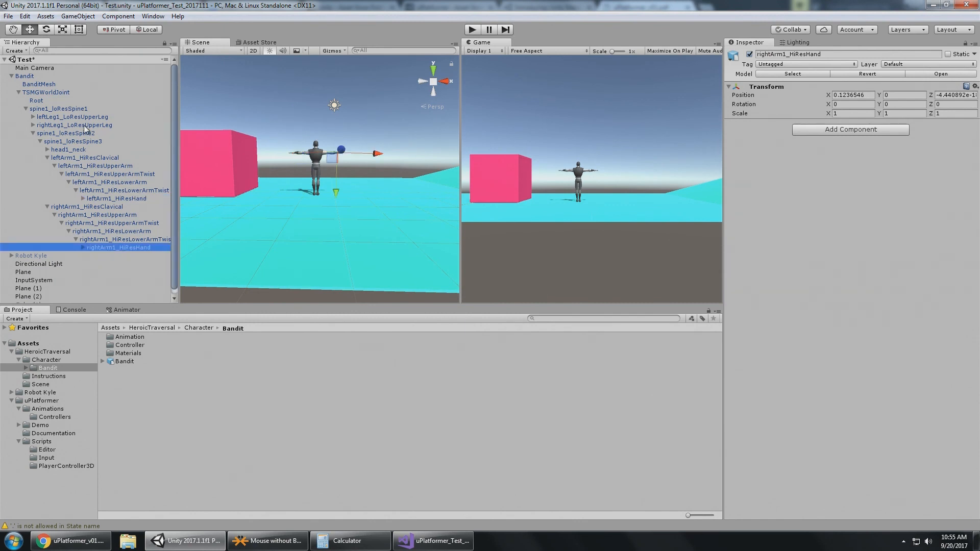
- Assign leftArm1_HiResHand as Hand Left and rightArm1_HiResHand as Hand Right in Bandit's Limb Position Transforms
left_click(28, 77)
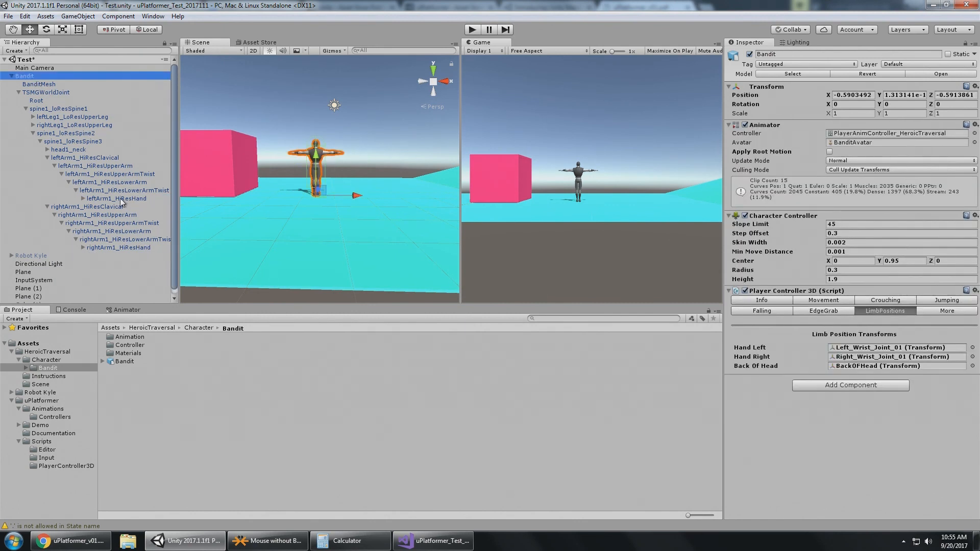
left_click(858, 349)
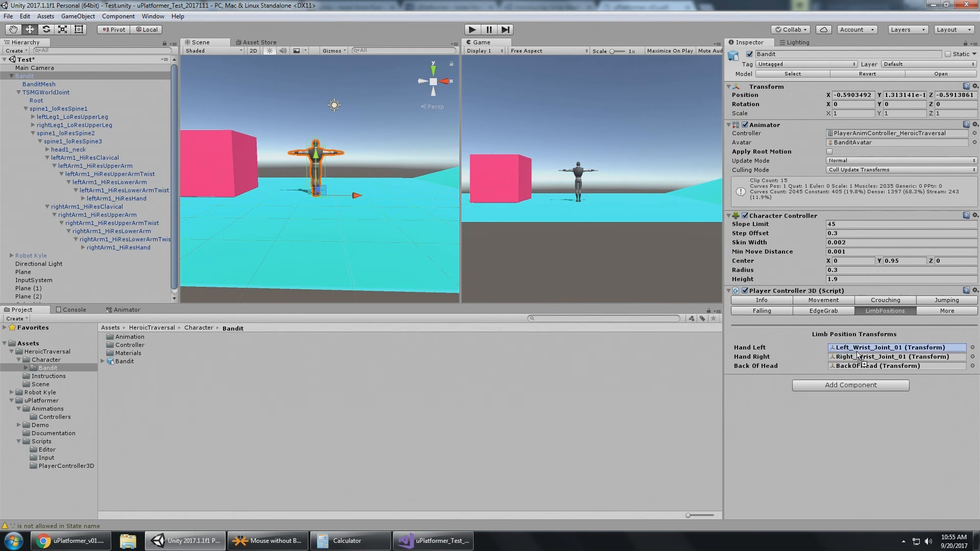
left_click_drag(108, 247, 874, 359)
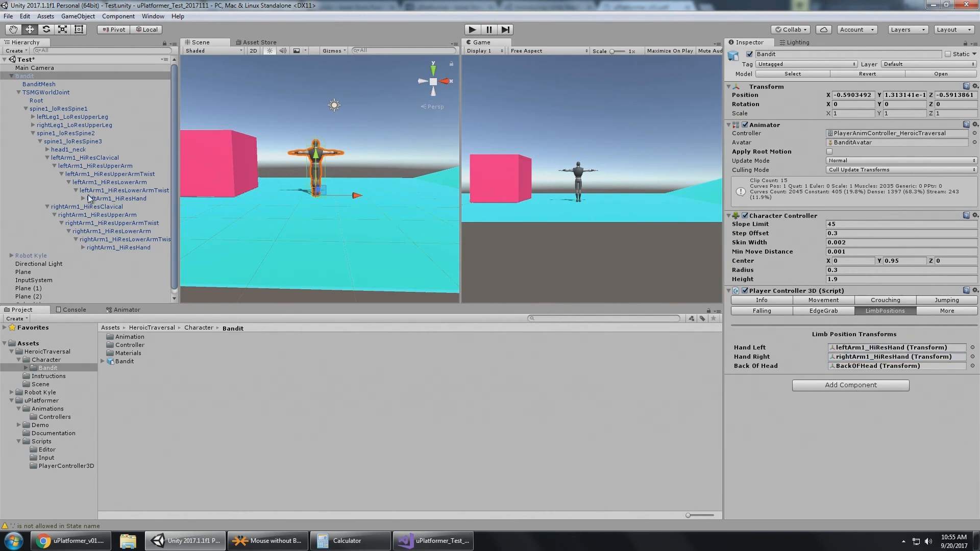
- Create an empty child object under Bandit's head1_head bone and name it BackOfHead
left_click(35, 109)
left_click(78, 151)
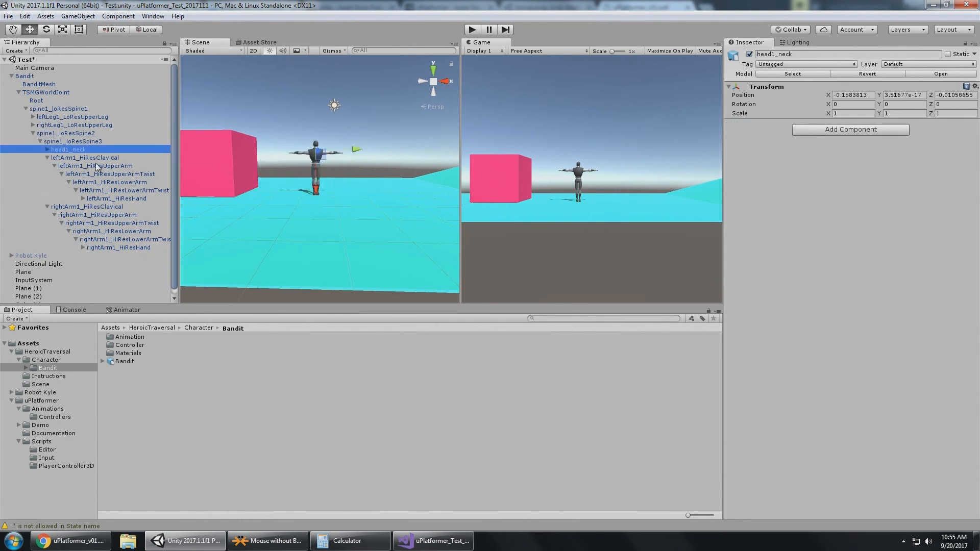
key("Right")
key("Down")
right_click(87, 158)
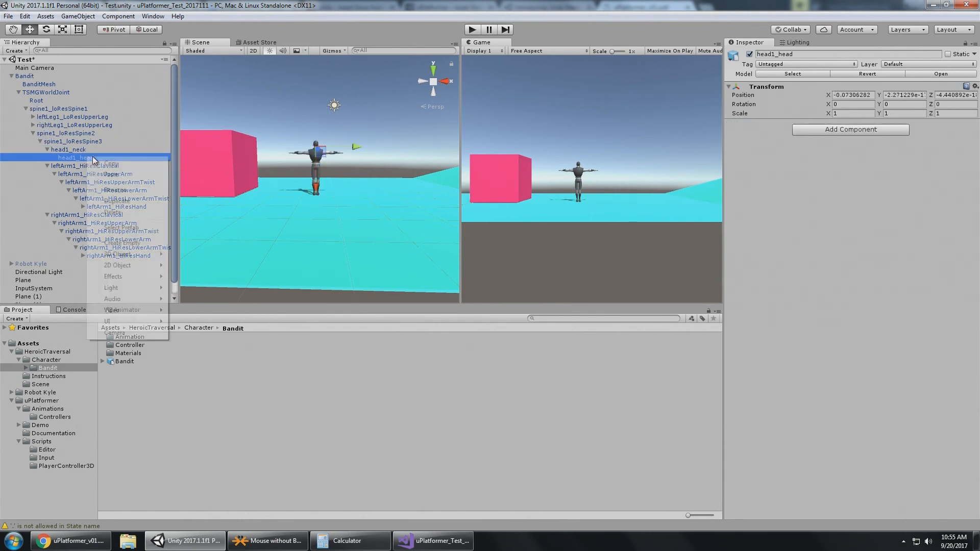
left_click(138, 243)
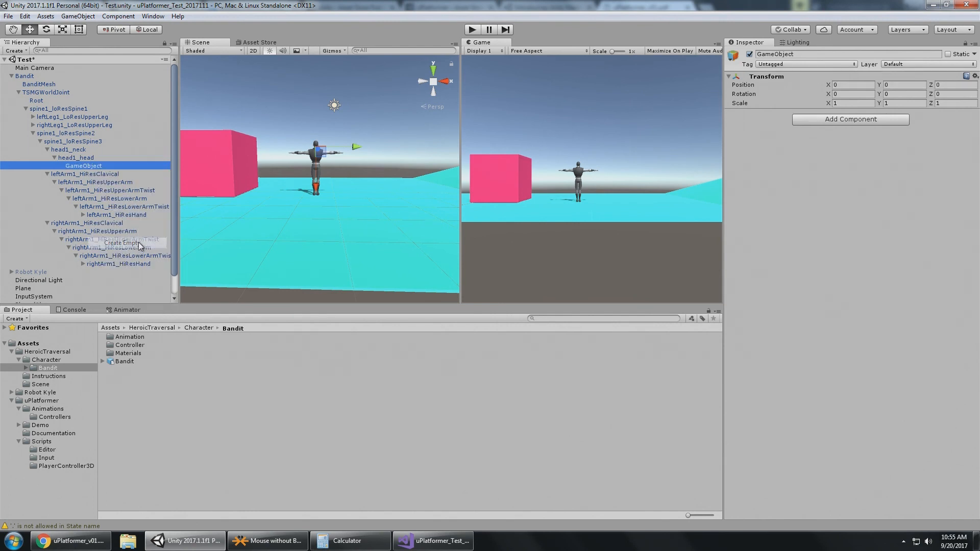
left_click(82, 165)
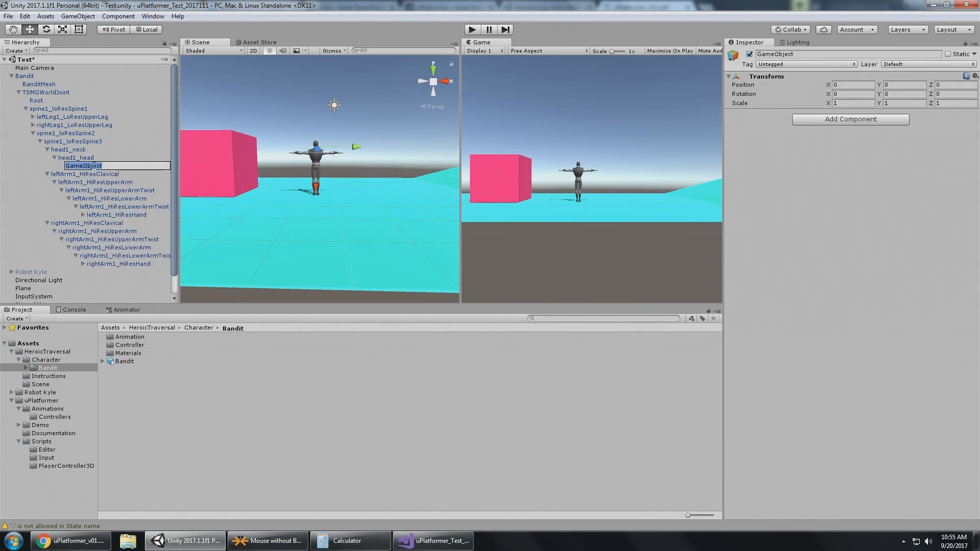
type("BackOfHead")
key("Return")
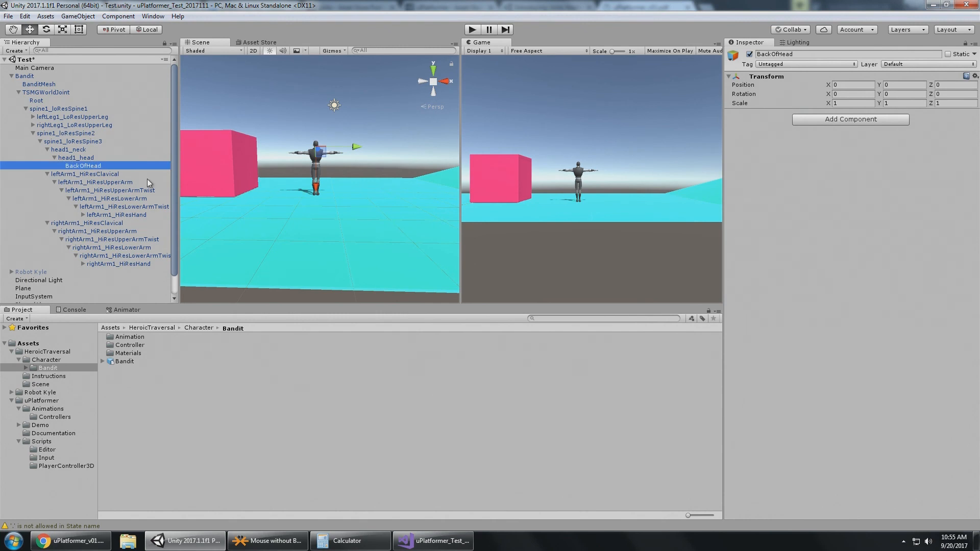
- Move BackOfHead behind Bandit's head to X -0.192, Y 0, Z -0.083 and assign it as Bandit's Back Of Head transform
key("f")
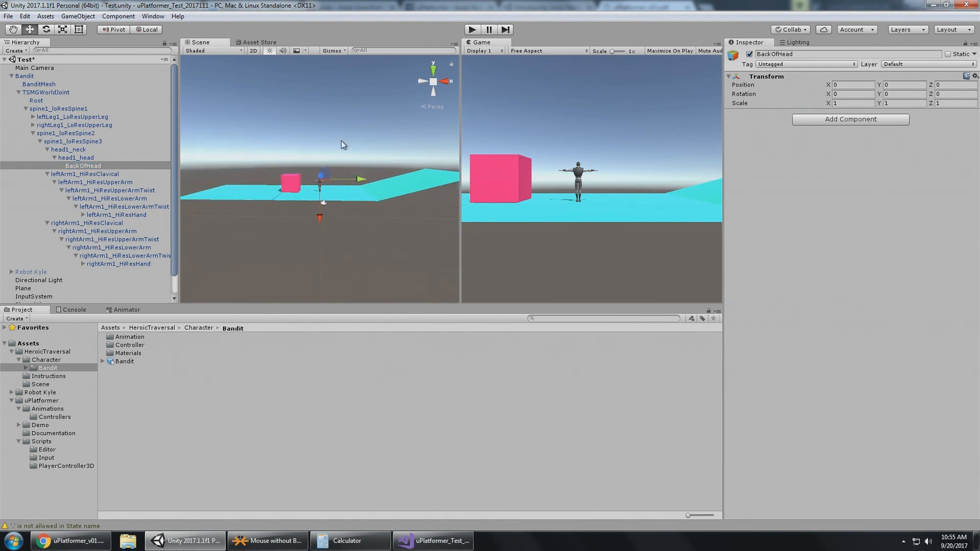
scroll(342, 144, "up", 15)
scroll(372, 184, "up", 8)
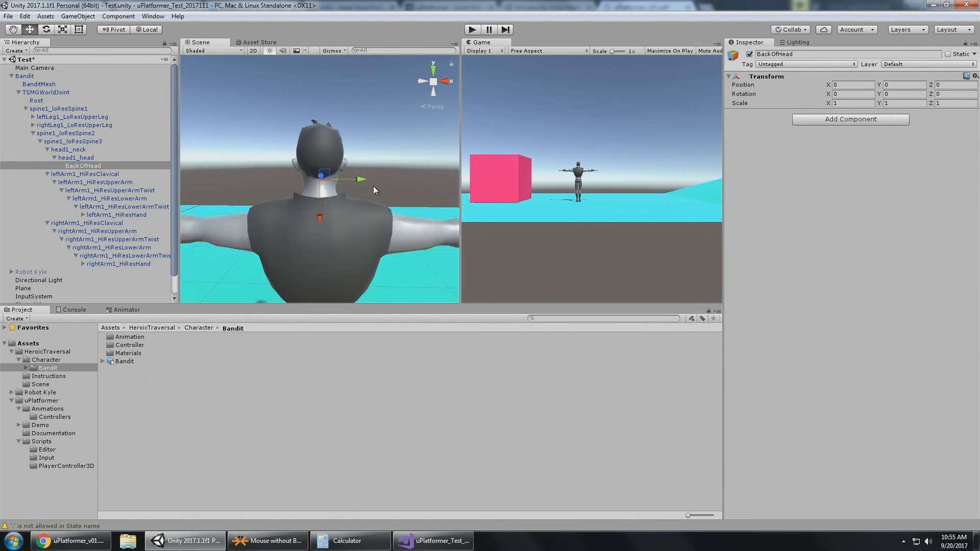
scroll(373, 183, "down", 5)
left_click_drag(373, 183, 300, 193, "alt")
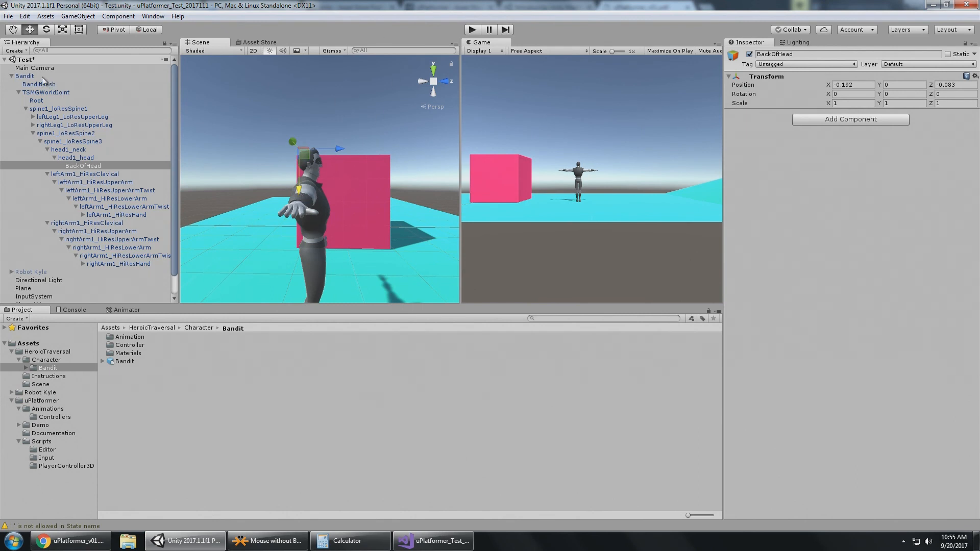
left_click_drag(42, 77, 686, 304)
left_click_drag(860, 359, 854, 366)
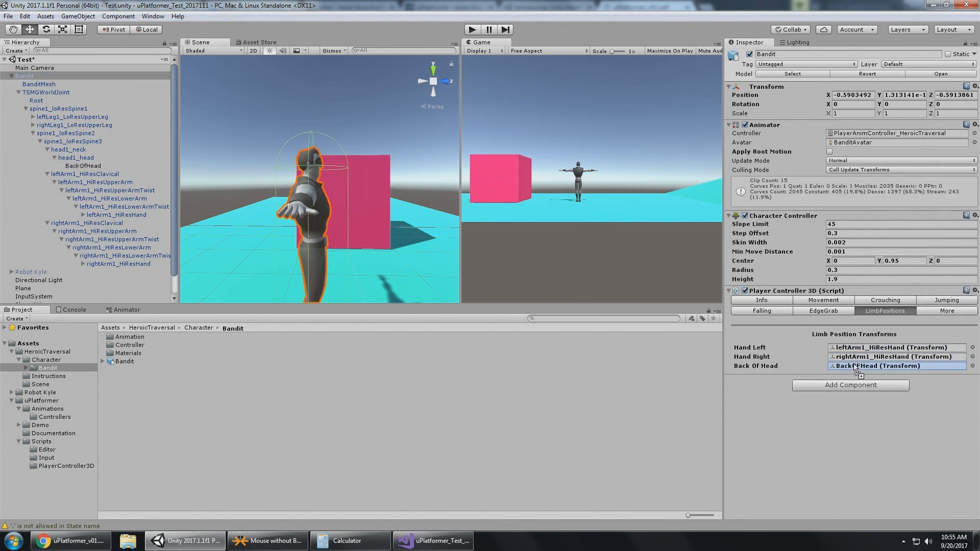
- Play the scene and test Bandit's running, turning and jumping in both directions across the ground and ramp
left_click(472, 30)
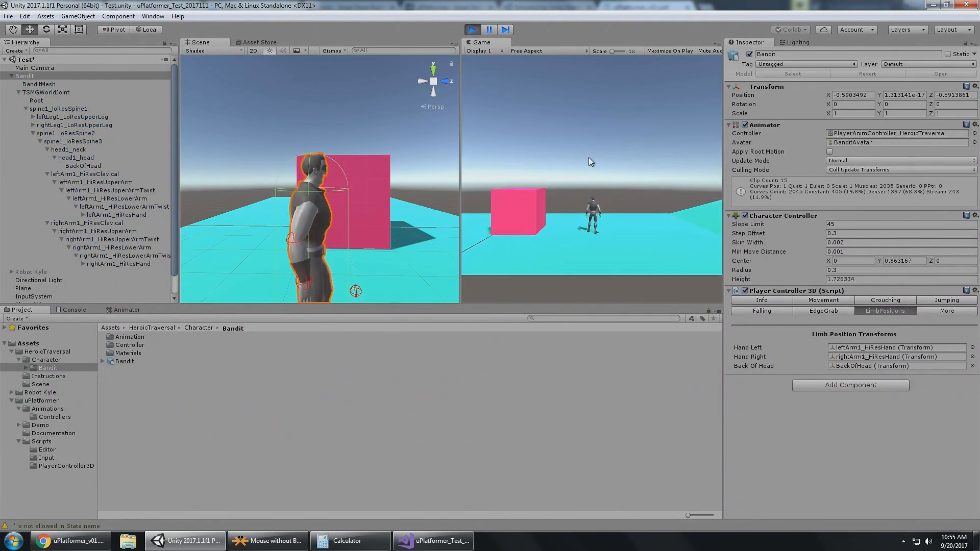
key("d")
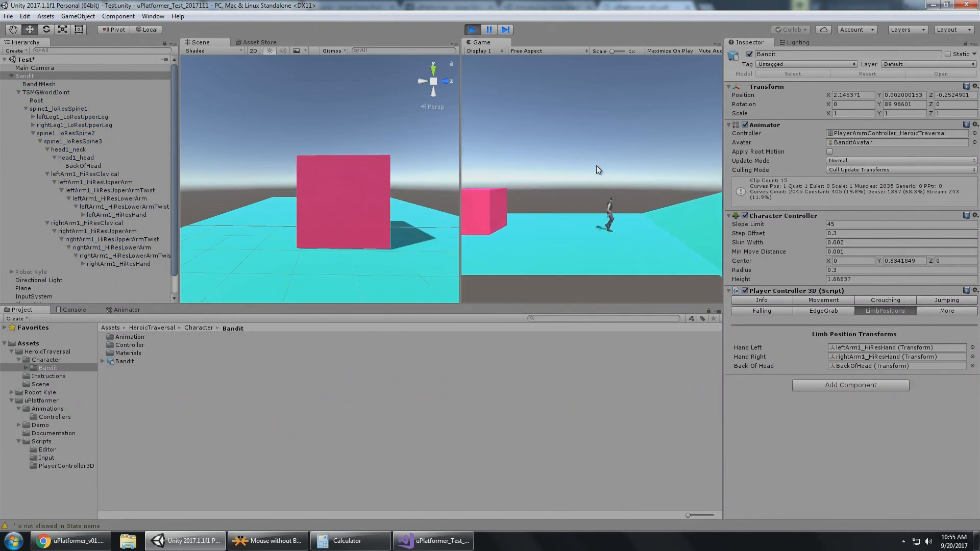
key("a")
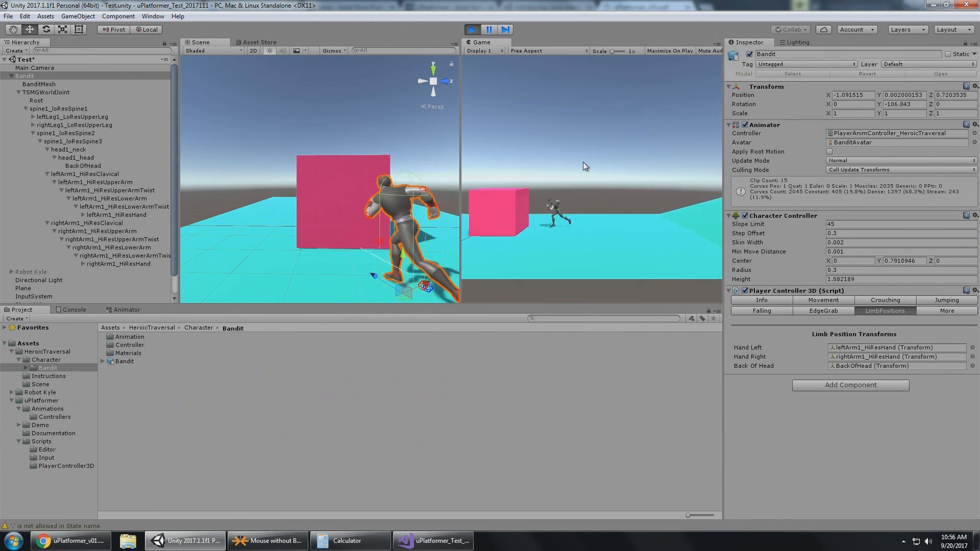
key("d")
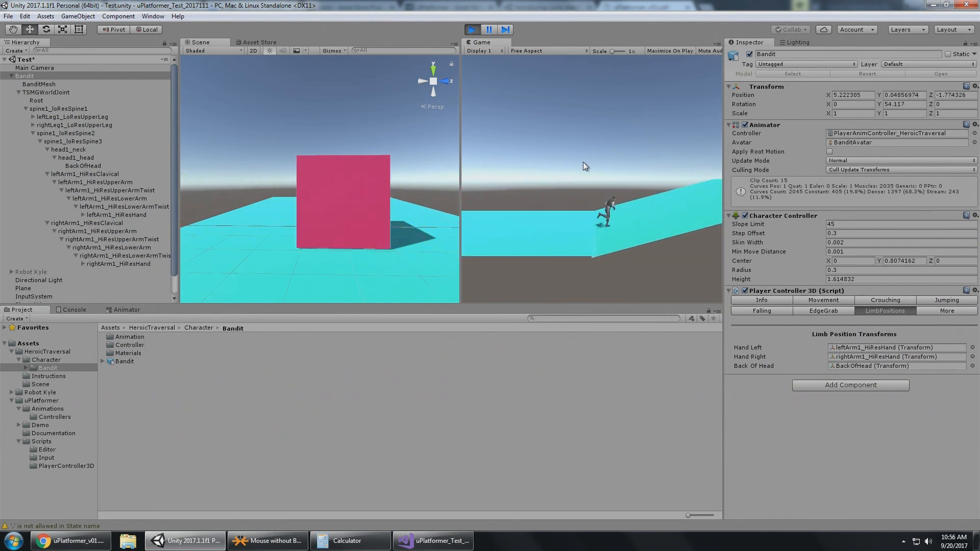
key("a")
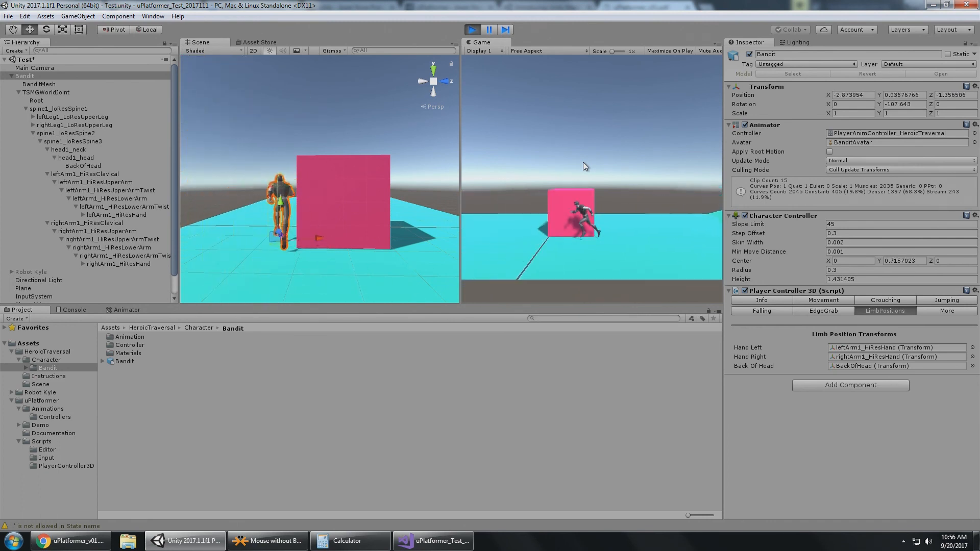
key("space")
key("d")
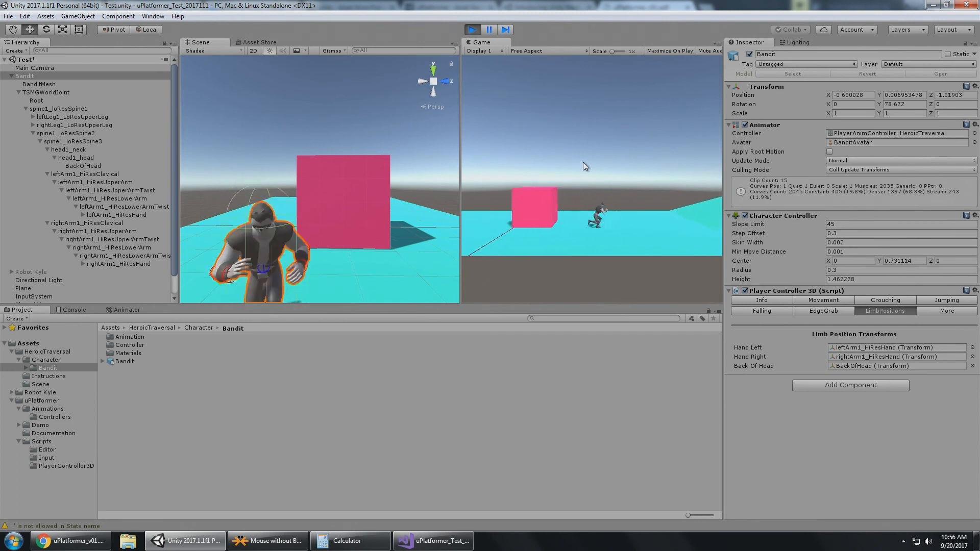
key("space")
key("a")
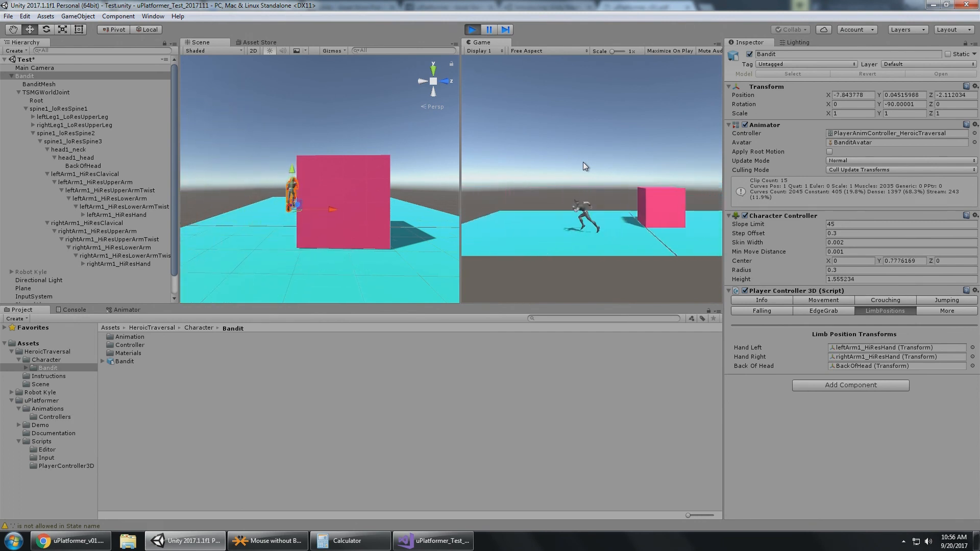
- Test edge climbing by jumping Bandit onto the pink cube, leaping off toward the ramp and running back past the cube
key("w")
key("d")
key("space")
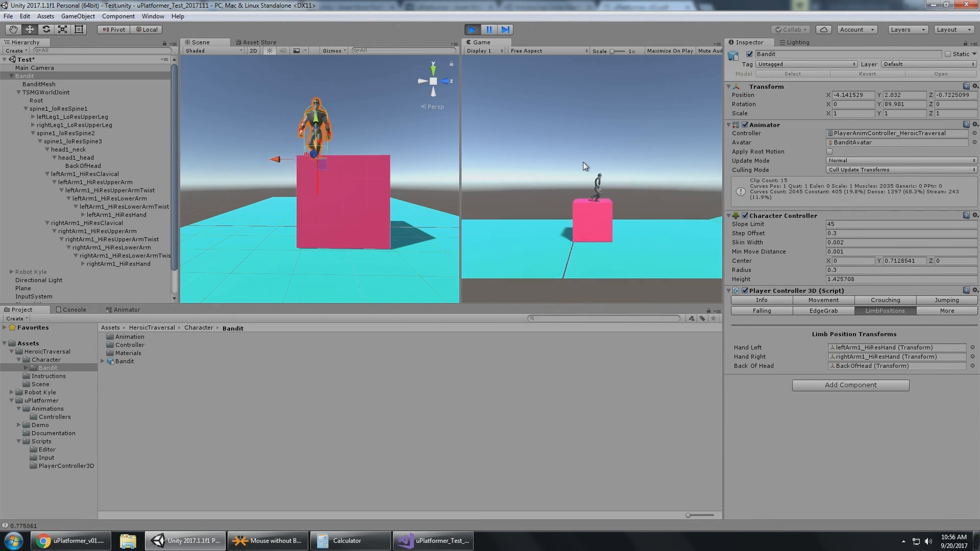
key("d")
key("space")
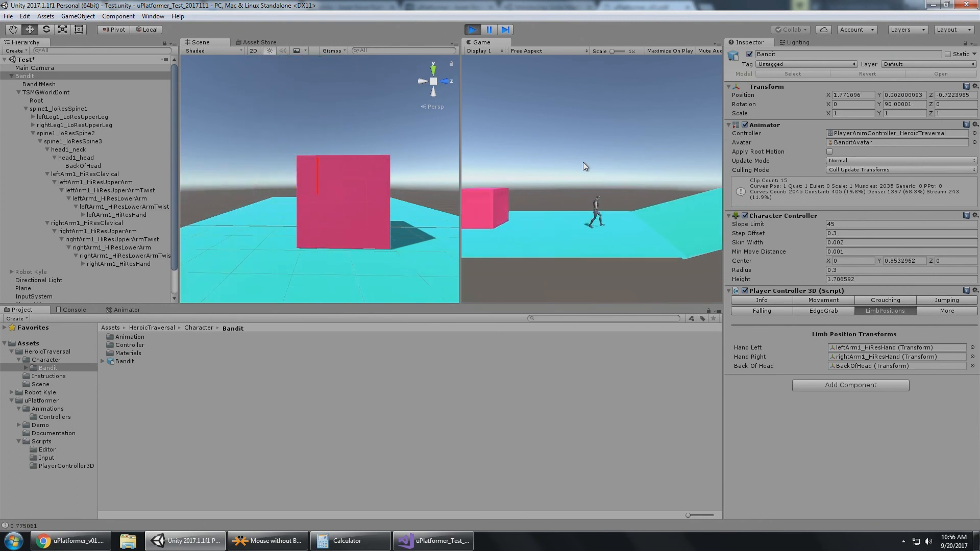
key("a")
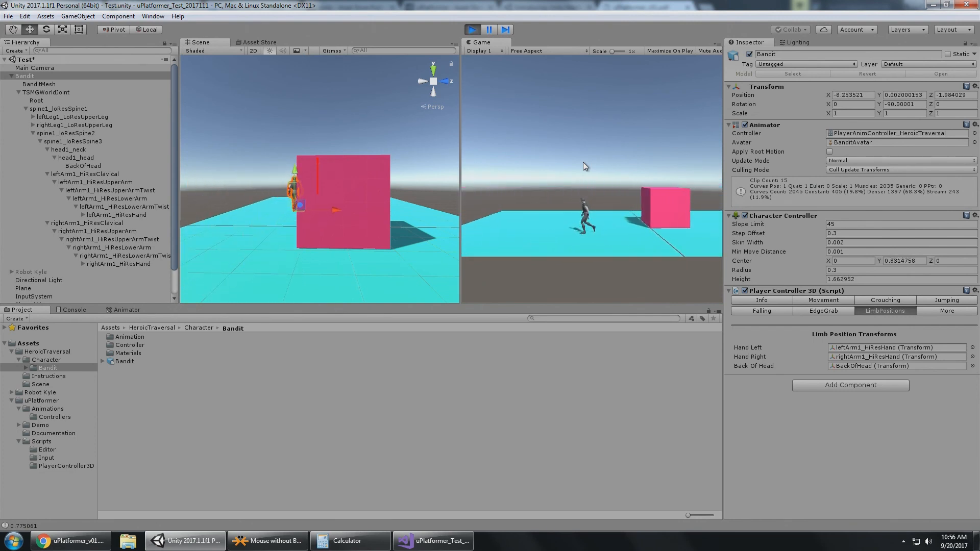
- Test crouching by moving Bandit crouched in both directions and standing up again beside the cube
key("c")
key("a")
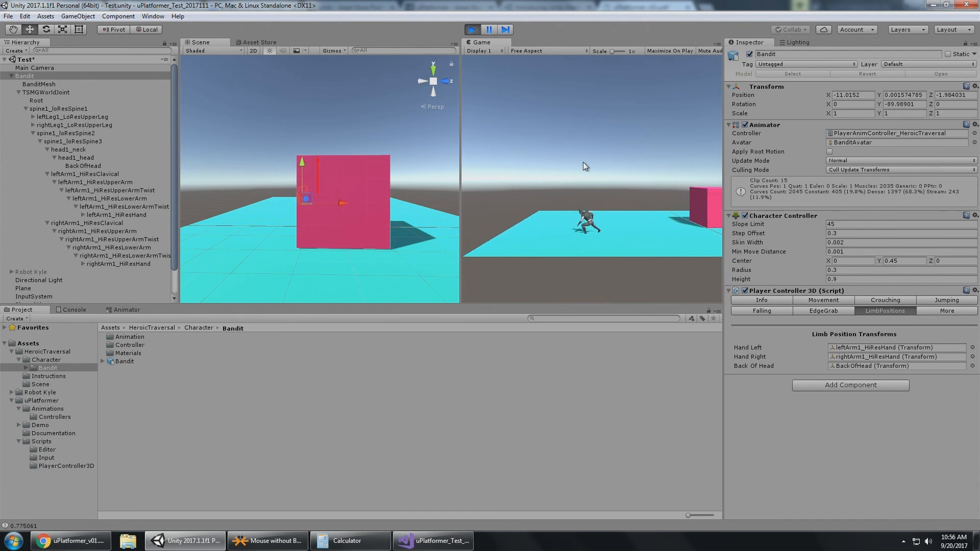
key("d")
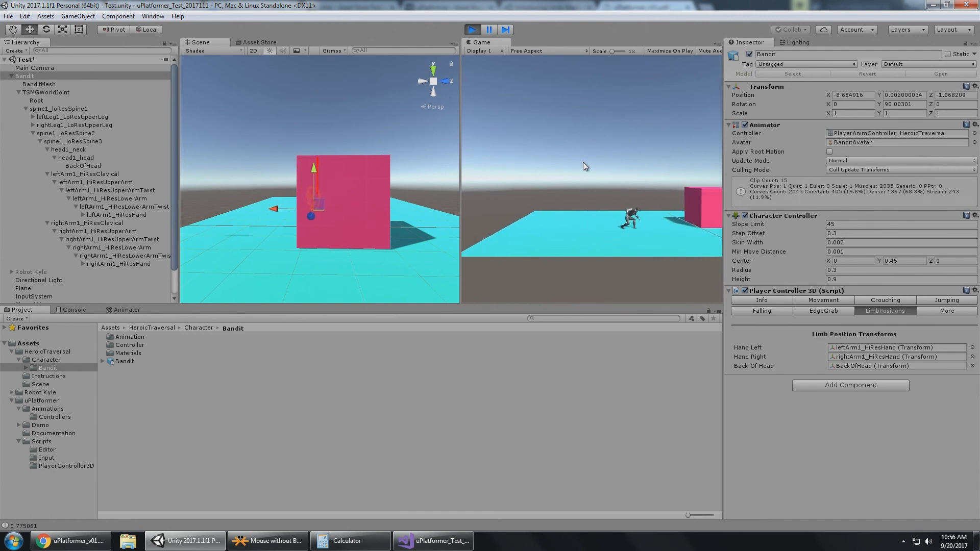
key("c")
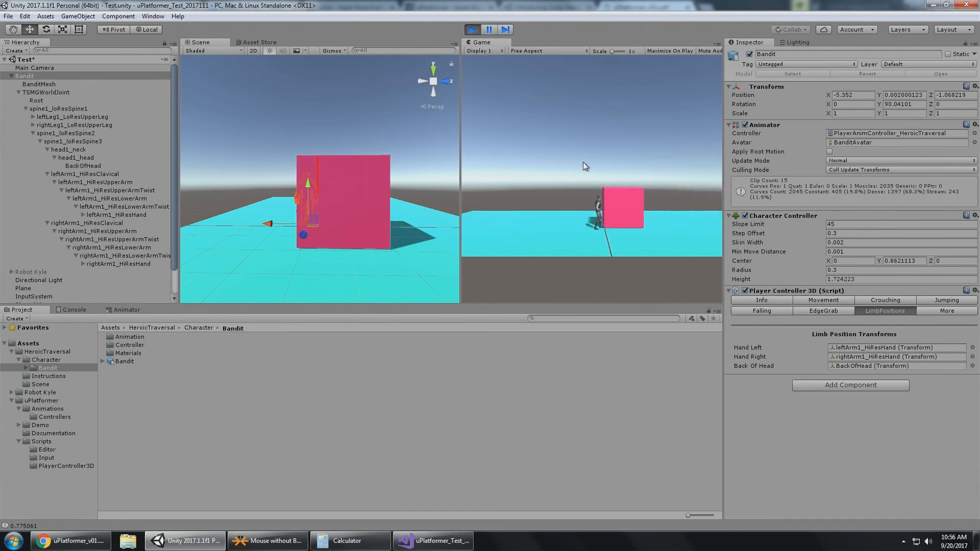
- Switch to Chrome to review the Heroic Traversal Integration section of uPlatformer_v01.pdf, and return to Unity
left_click(71, 541)
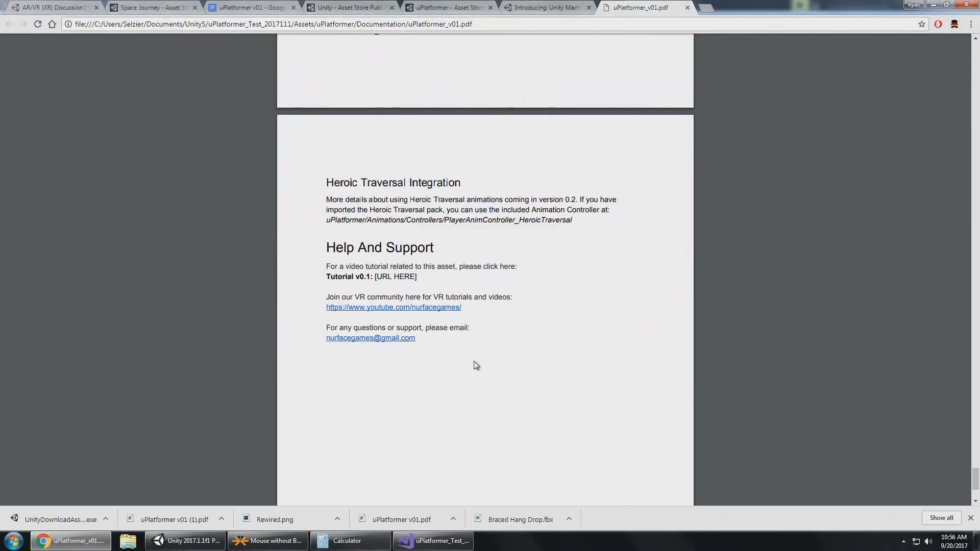
scroll(474, 365, "up", 6)
scroll(477, 366, "down", 7)
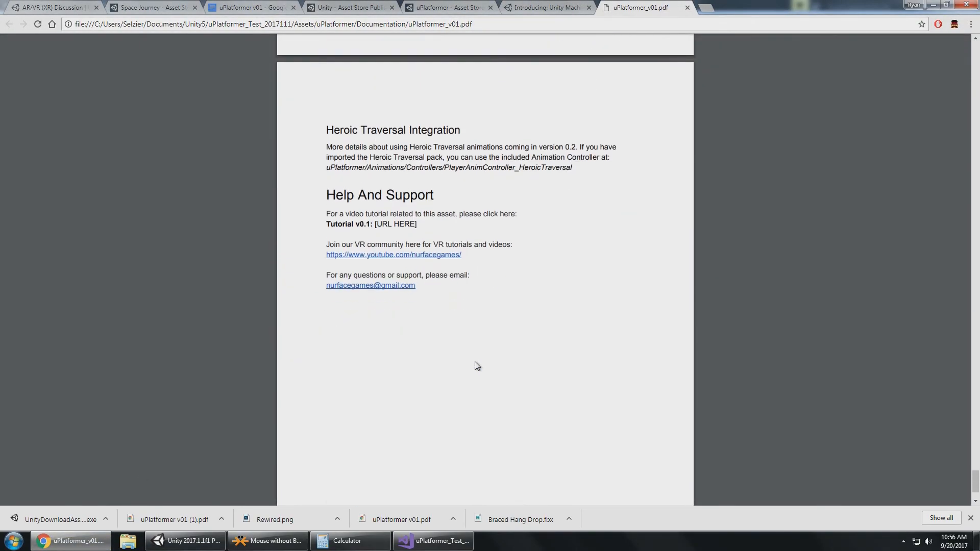
left_click(186, 541)
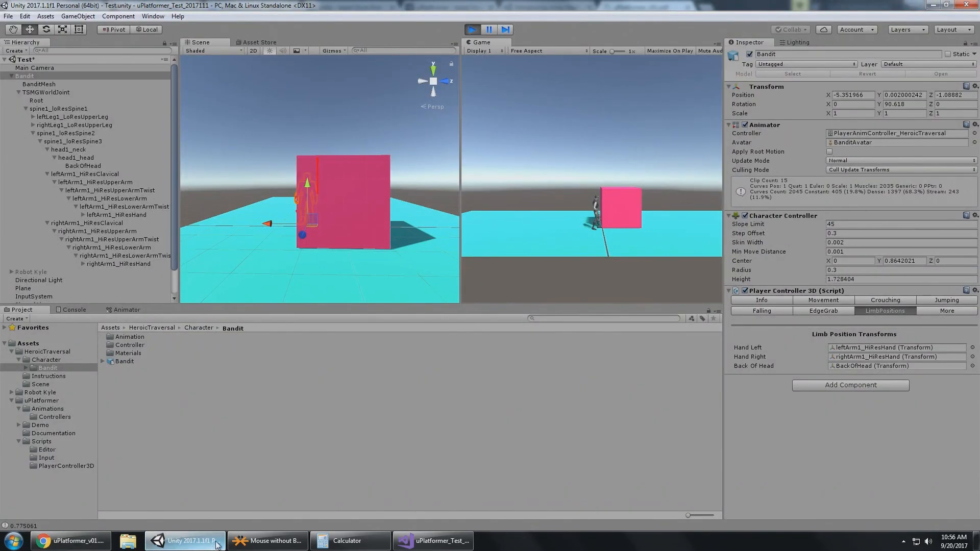